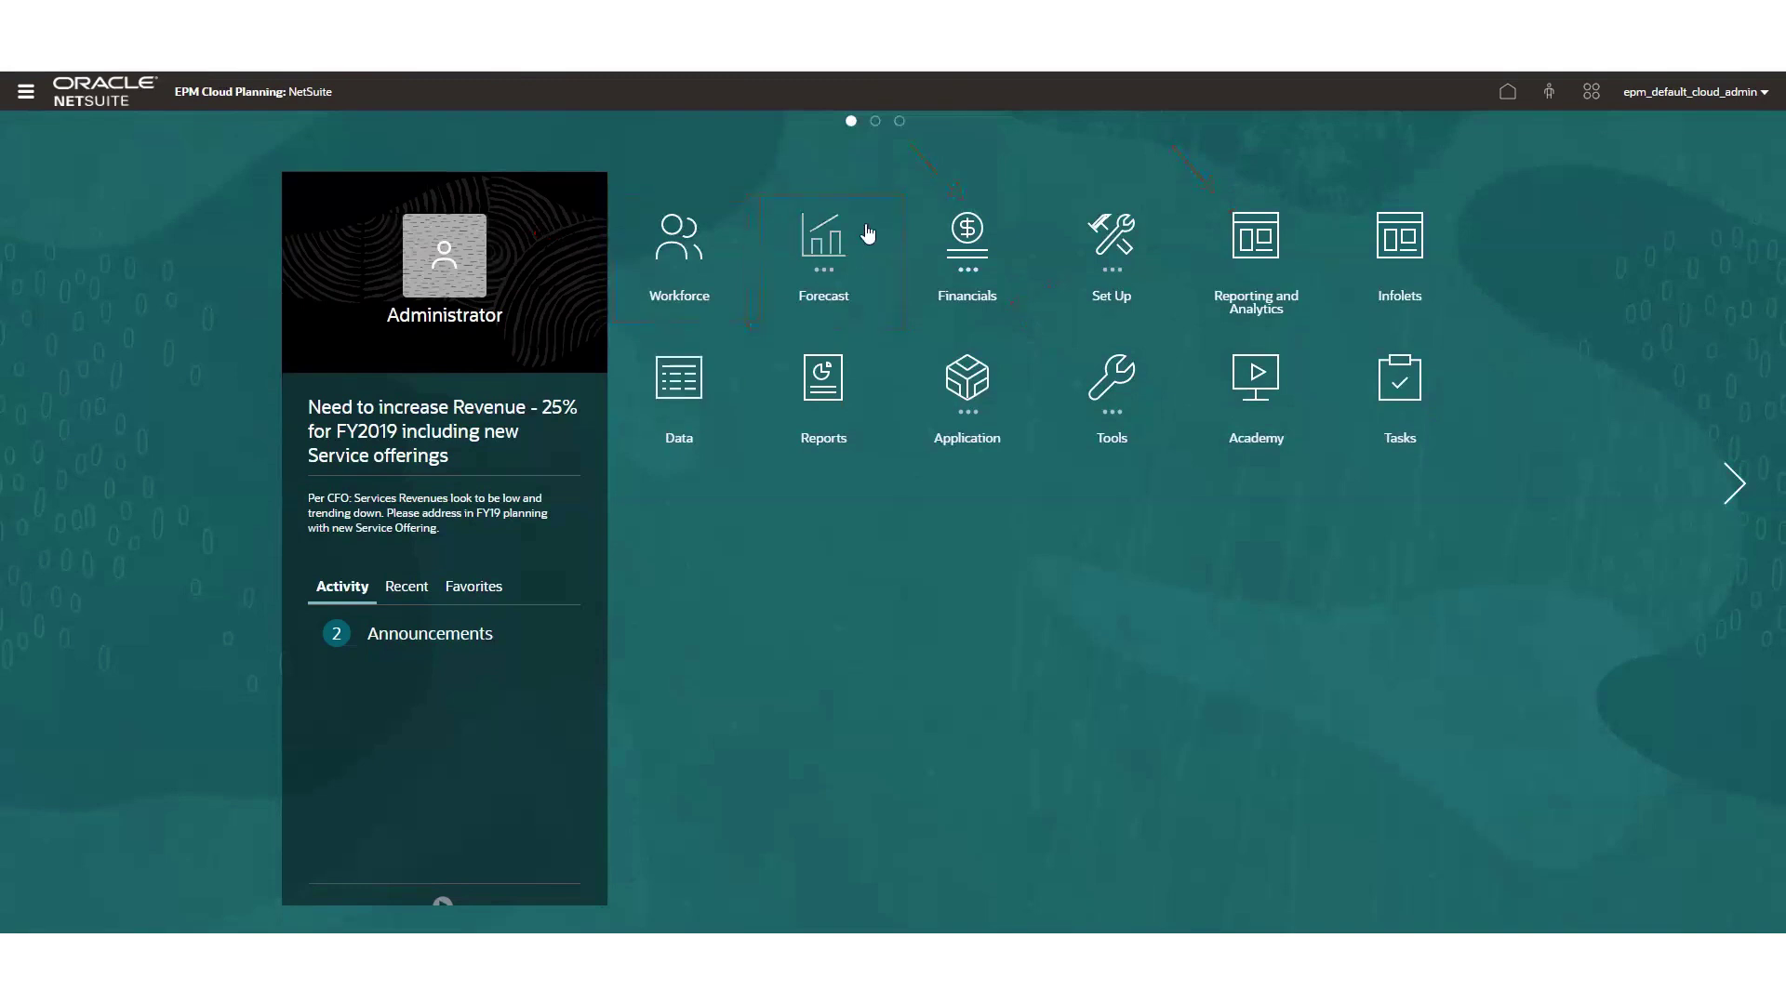
- Open the OpEx form from the Forecast group on the home page
{"action": "left_click", "coordinate": [967, 237]}
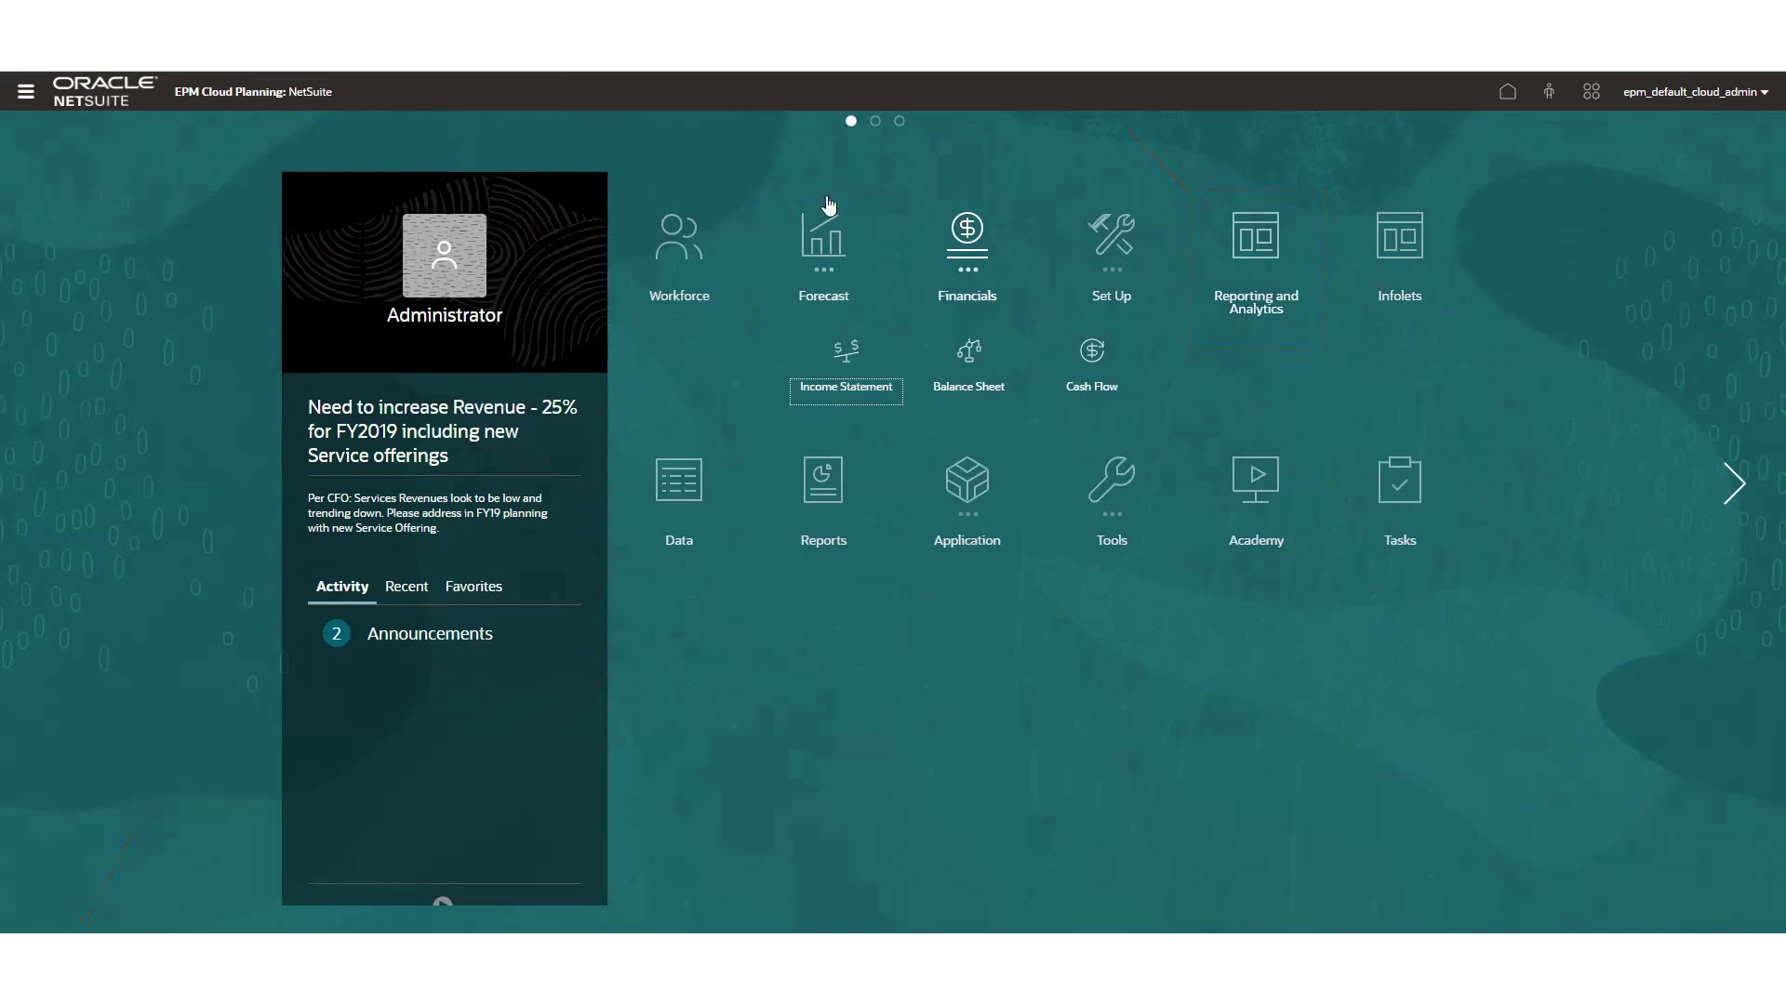
{"action": "left_click", "coordinate": [824, 244]}
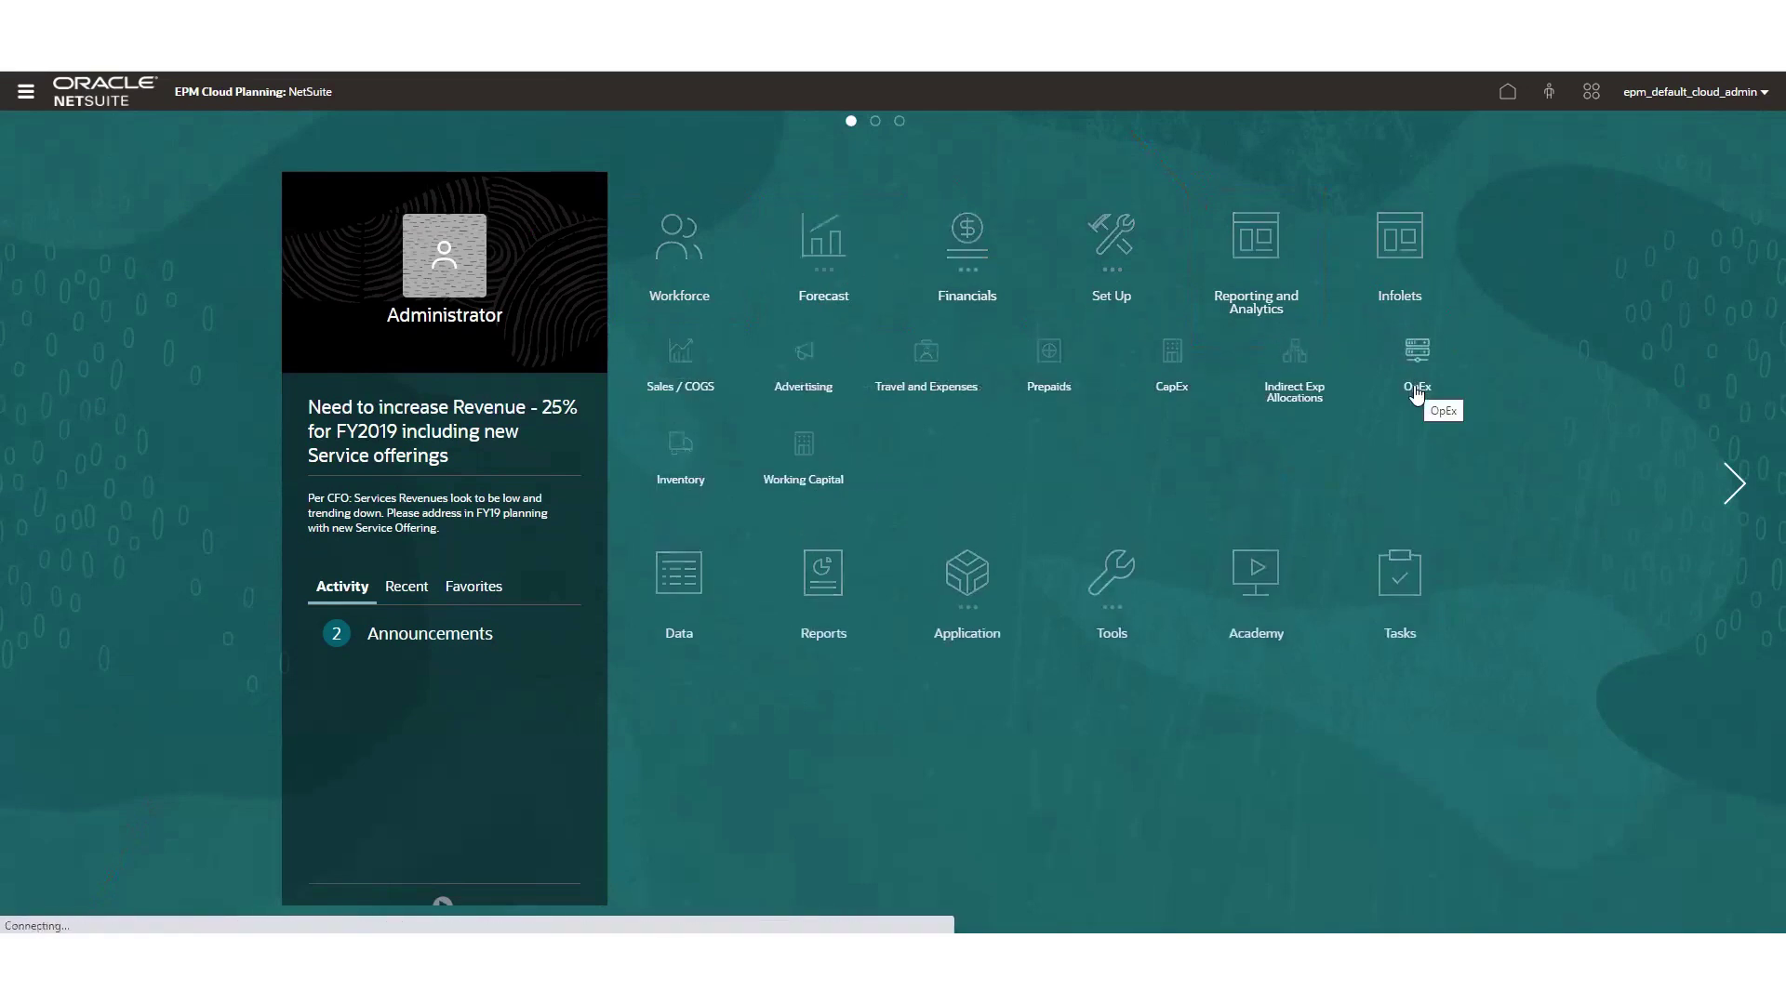
{"action": "left_click", "coordinate": [1415, 392]}
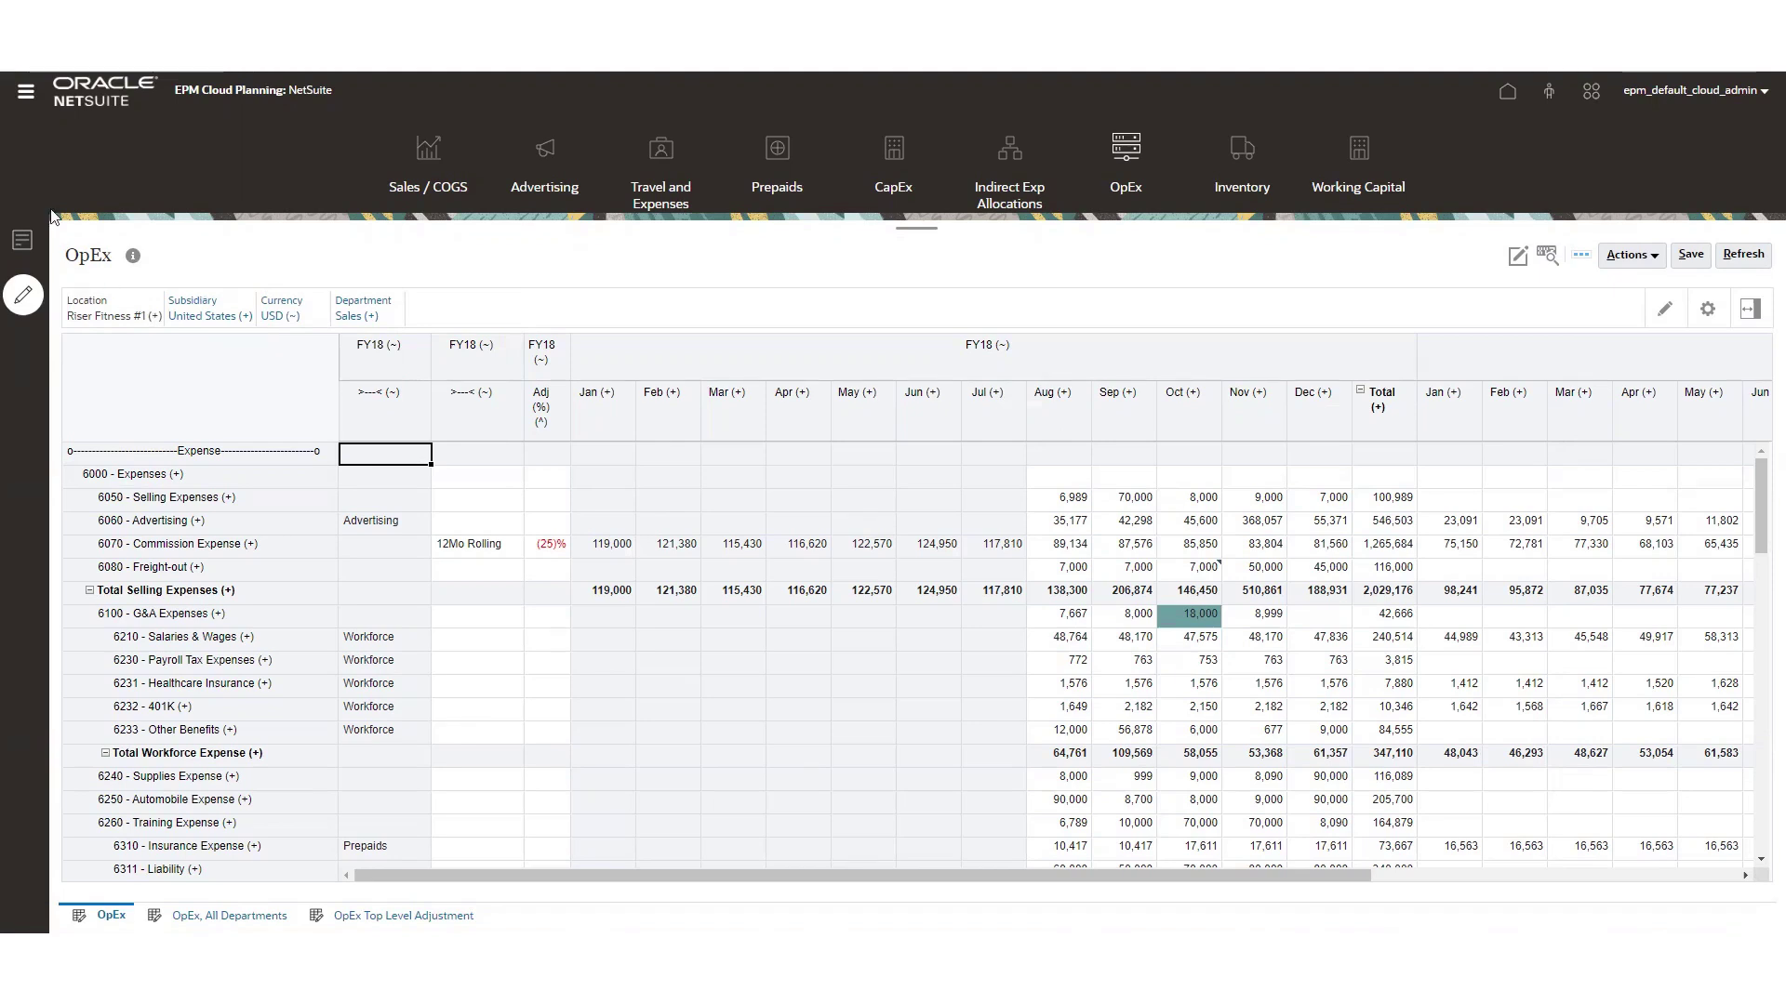
- Open the dimension editor, show the Location dimension and expand its total location member to view the individual locations
{"action": "left_click", "coordinate": [25, 91]}
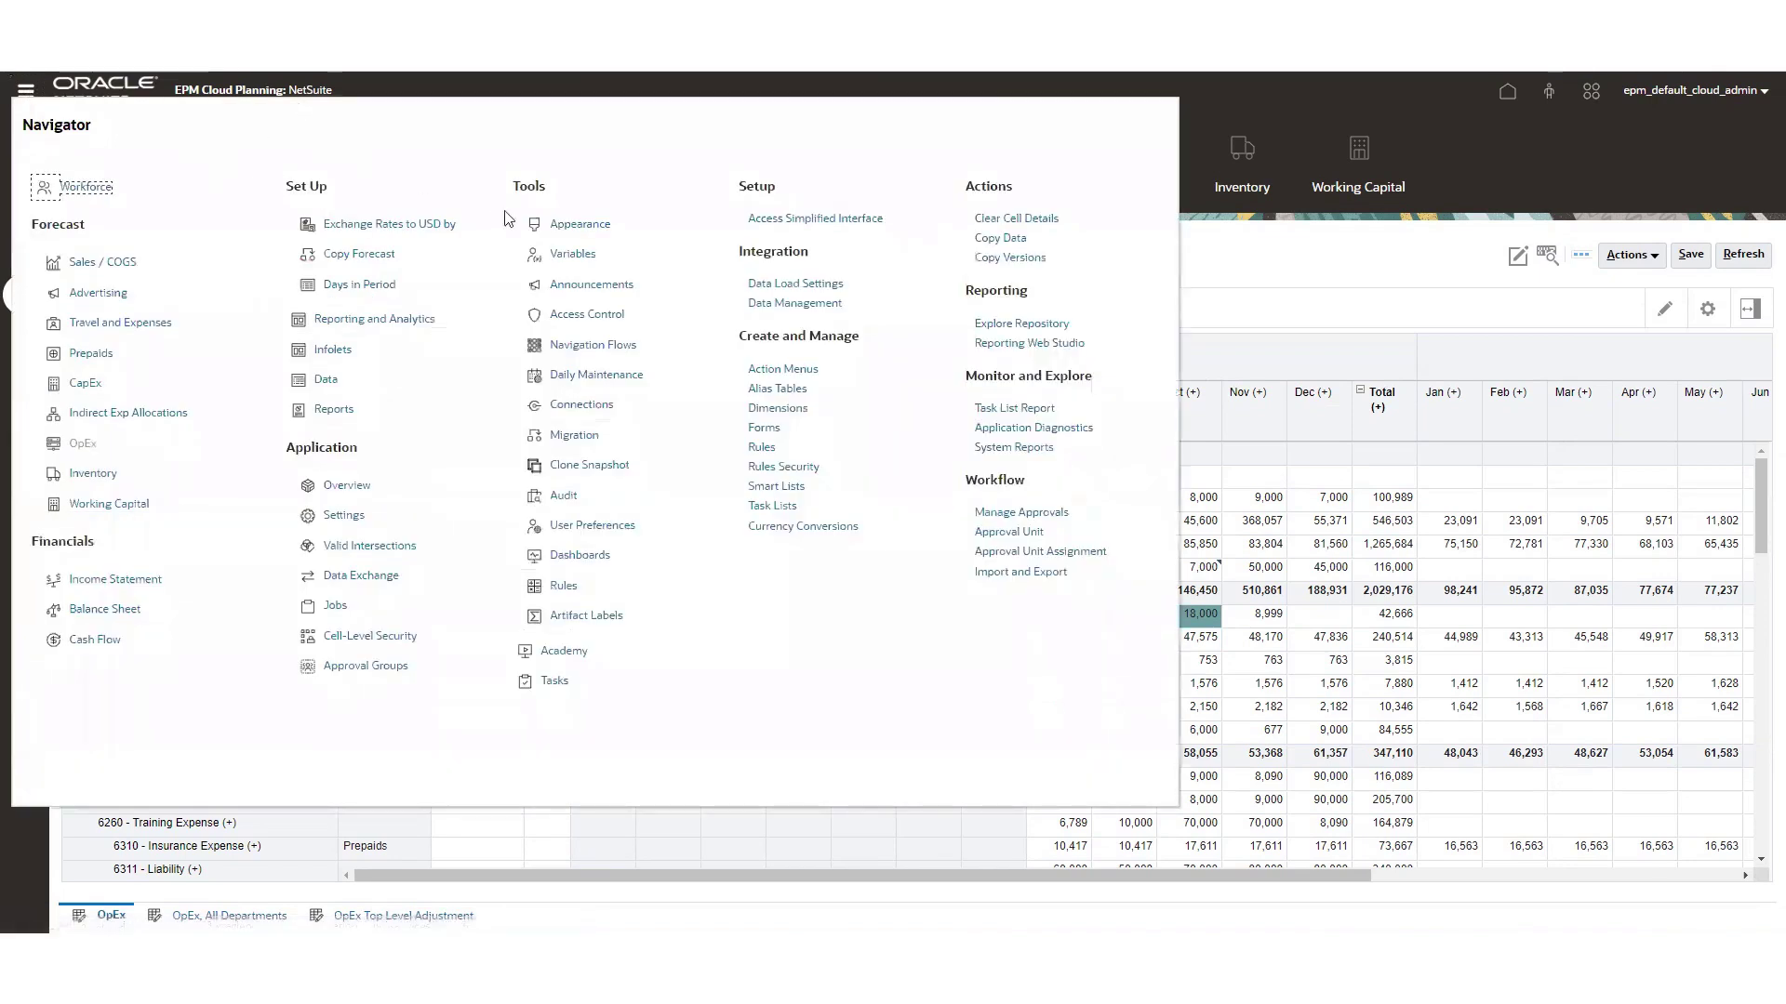
{"action": "left_click", "coordinate": [774, 412]}
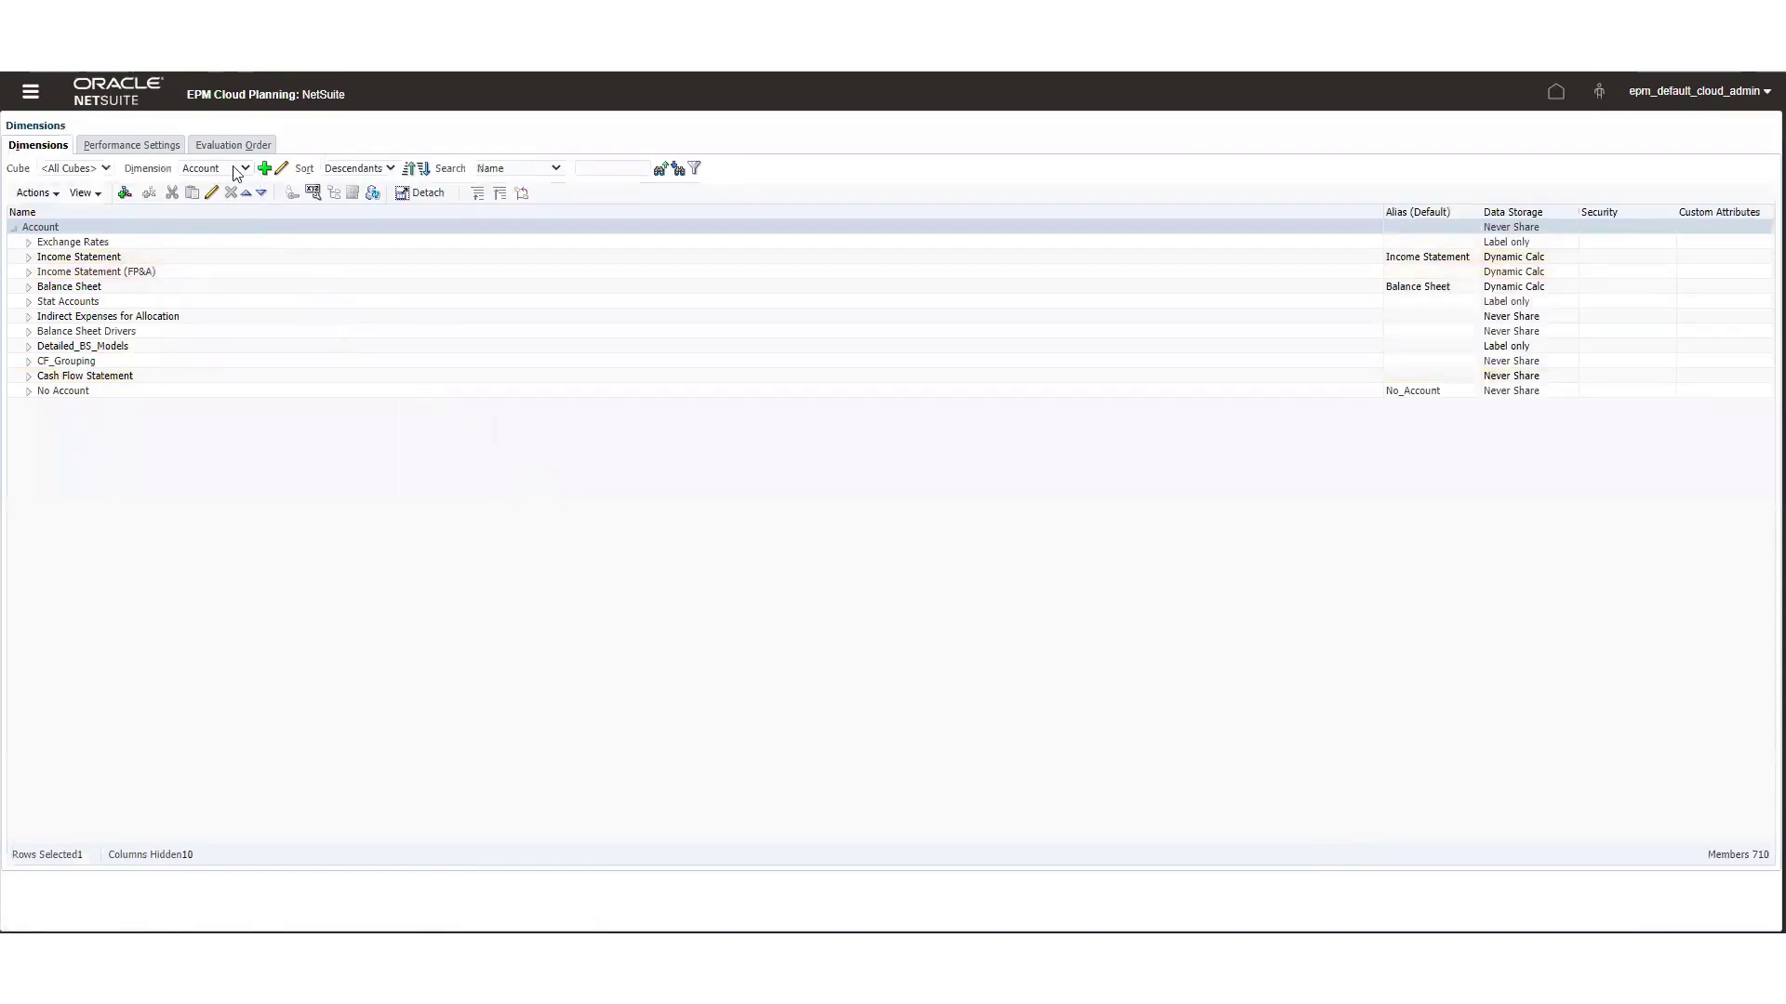
{"action": "left_click", "coordinate": [238, 169]}
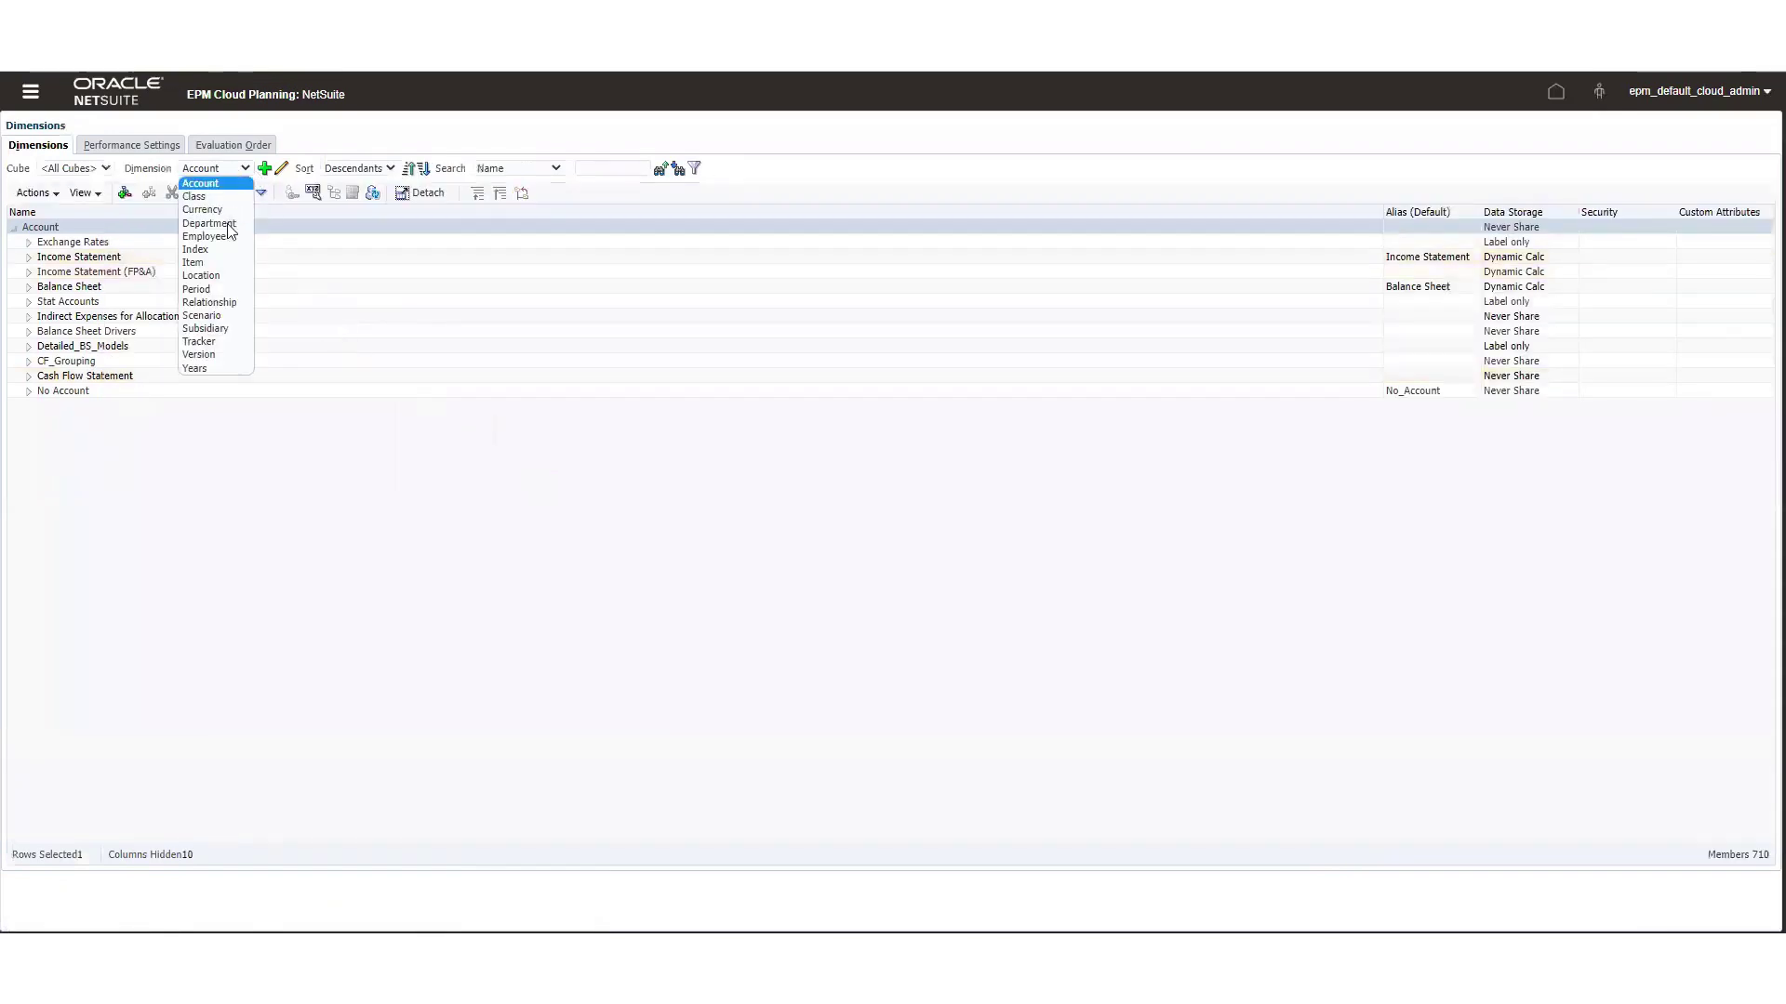
{"action": "left_click", "coordinate": [230, 275]}
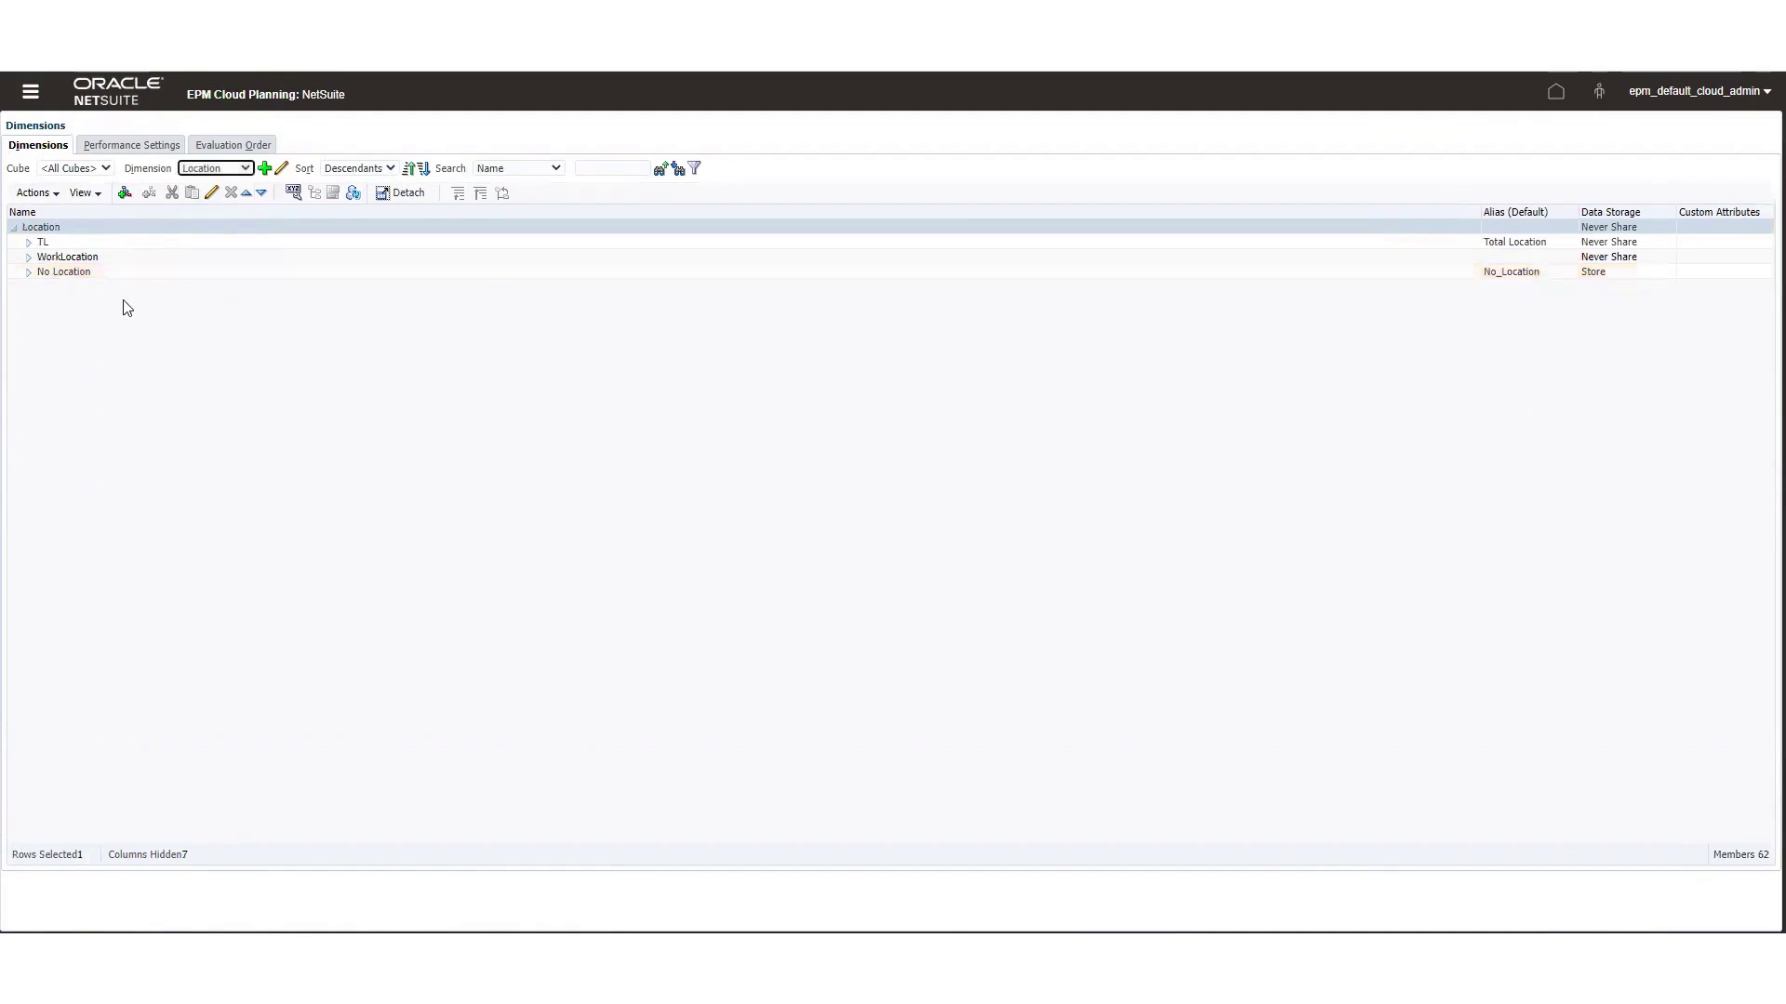
{"action": "left_click", "coordinate": [29, 243]}
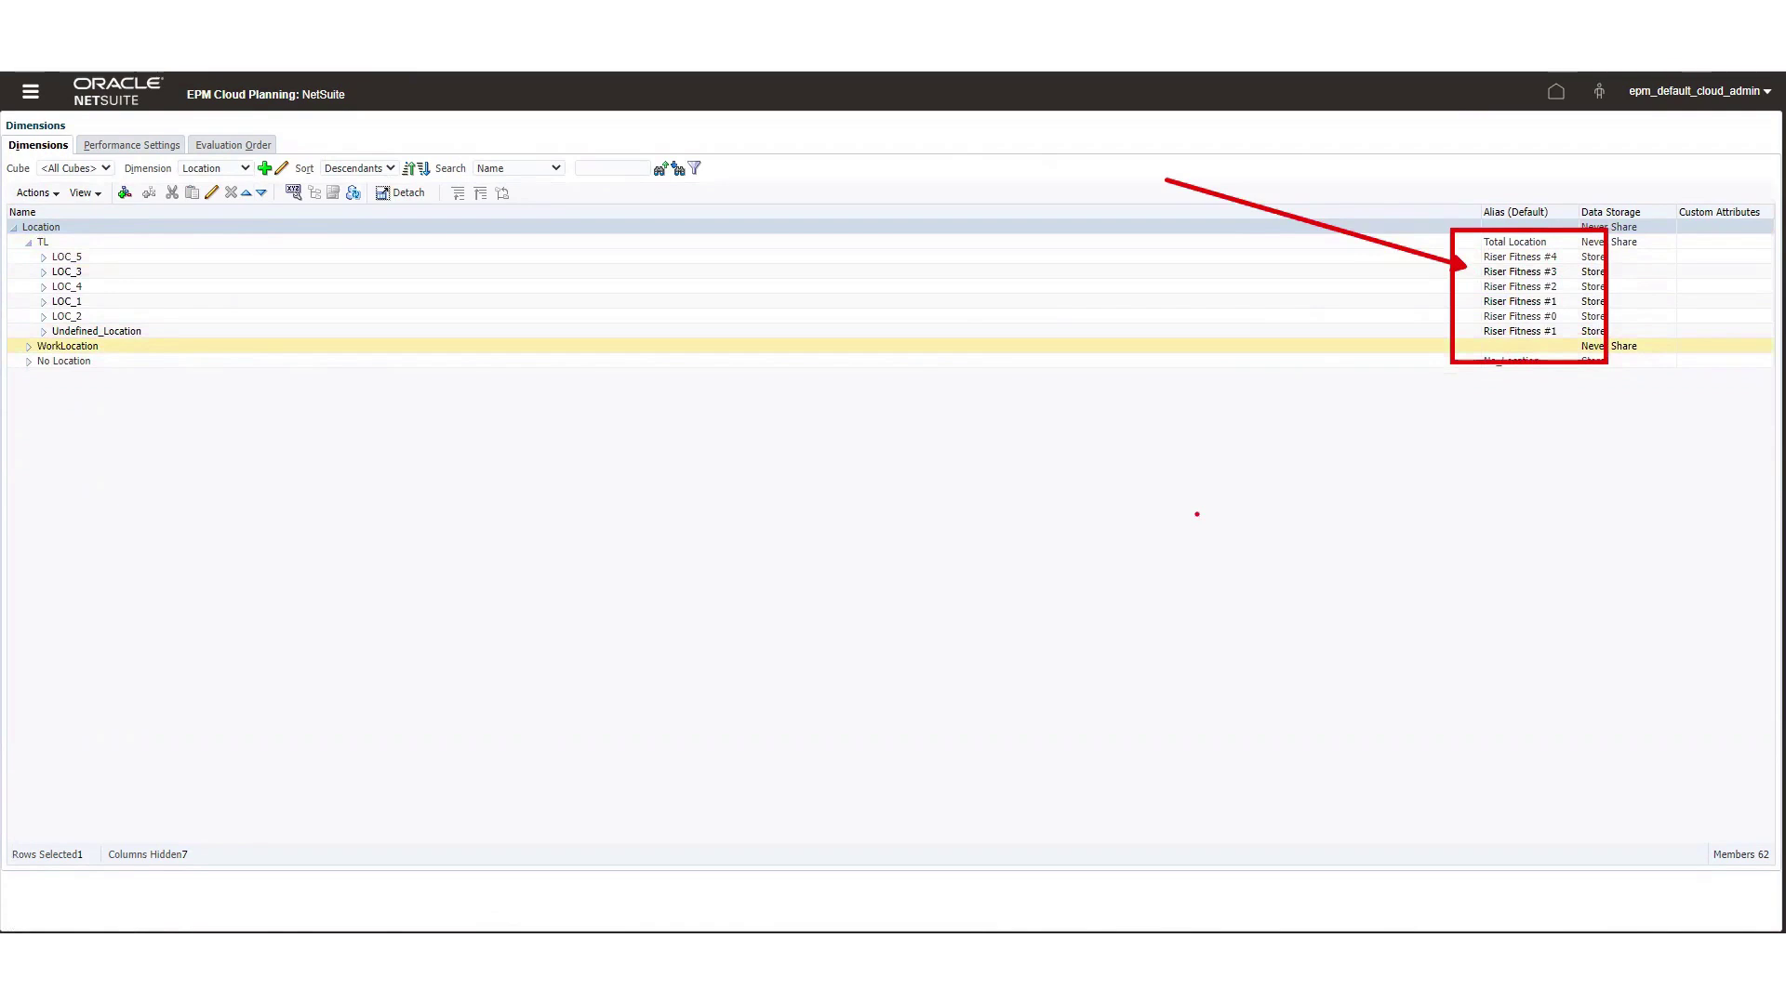
- Return to the home page and reopen the OpEx form in the Forecast group
{"action": "left_click", "coordinate": [1555, 92]}
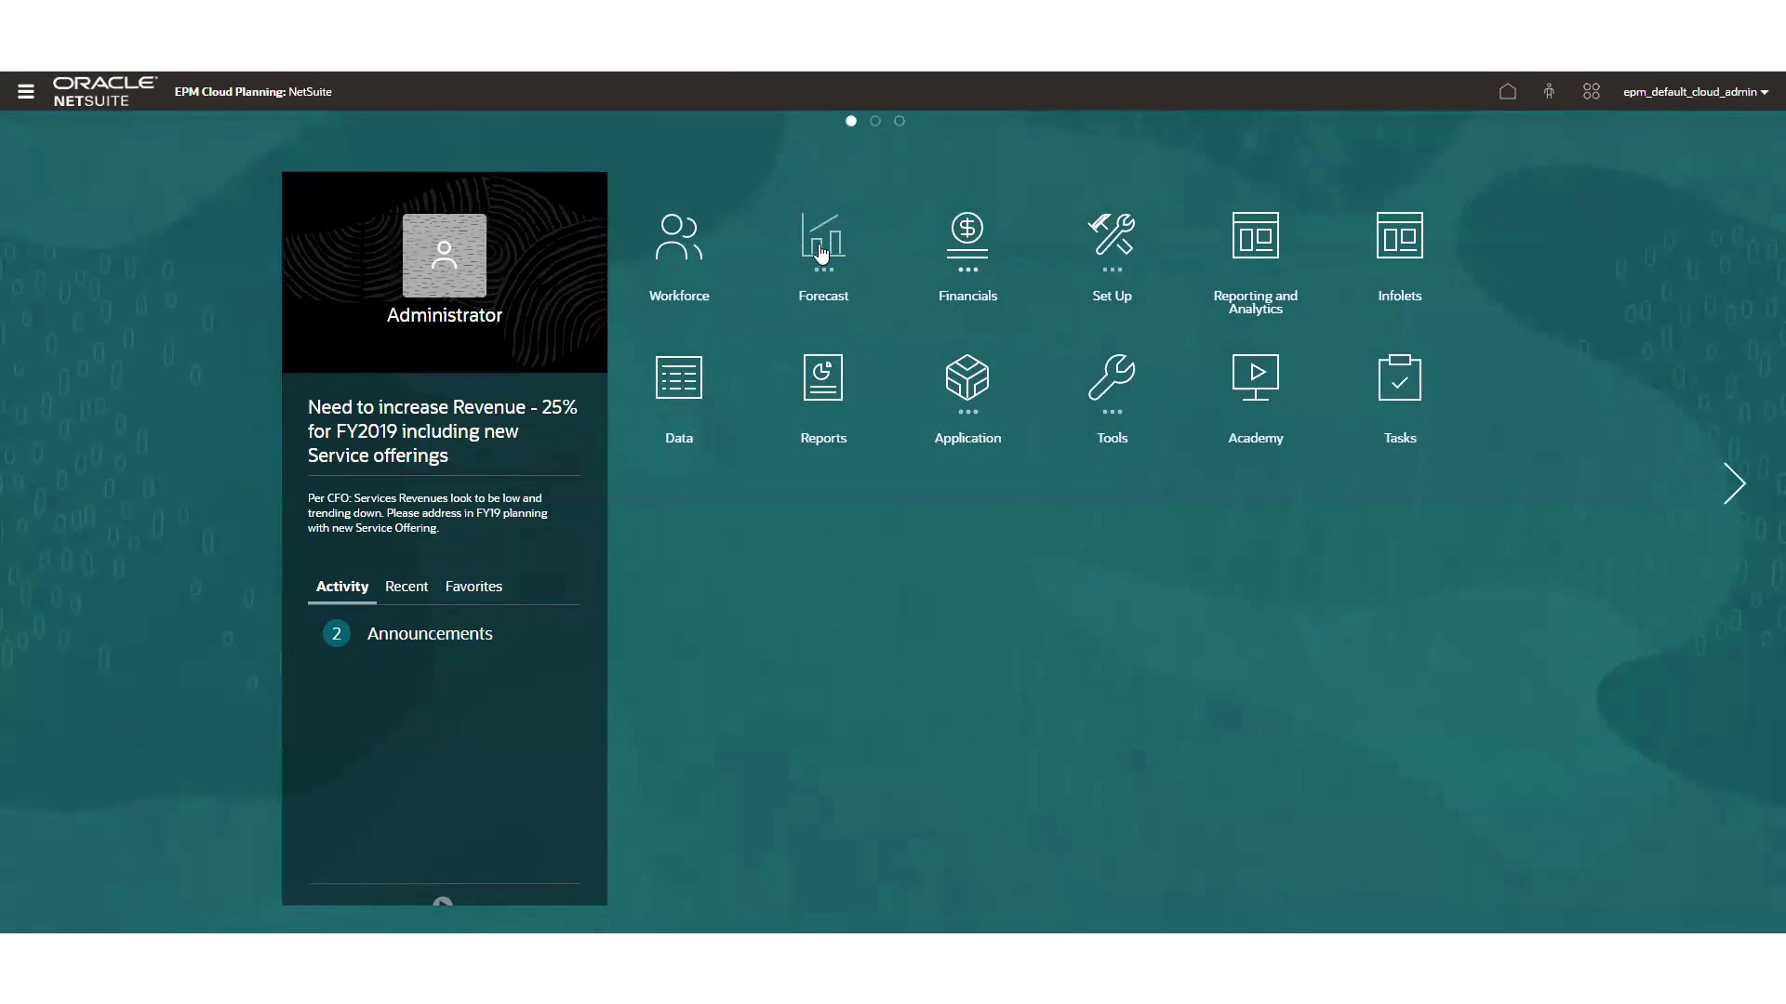
{"action": "left_click", "coordinate": [822, 253]}
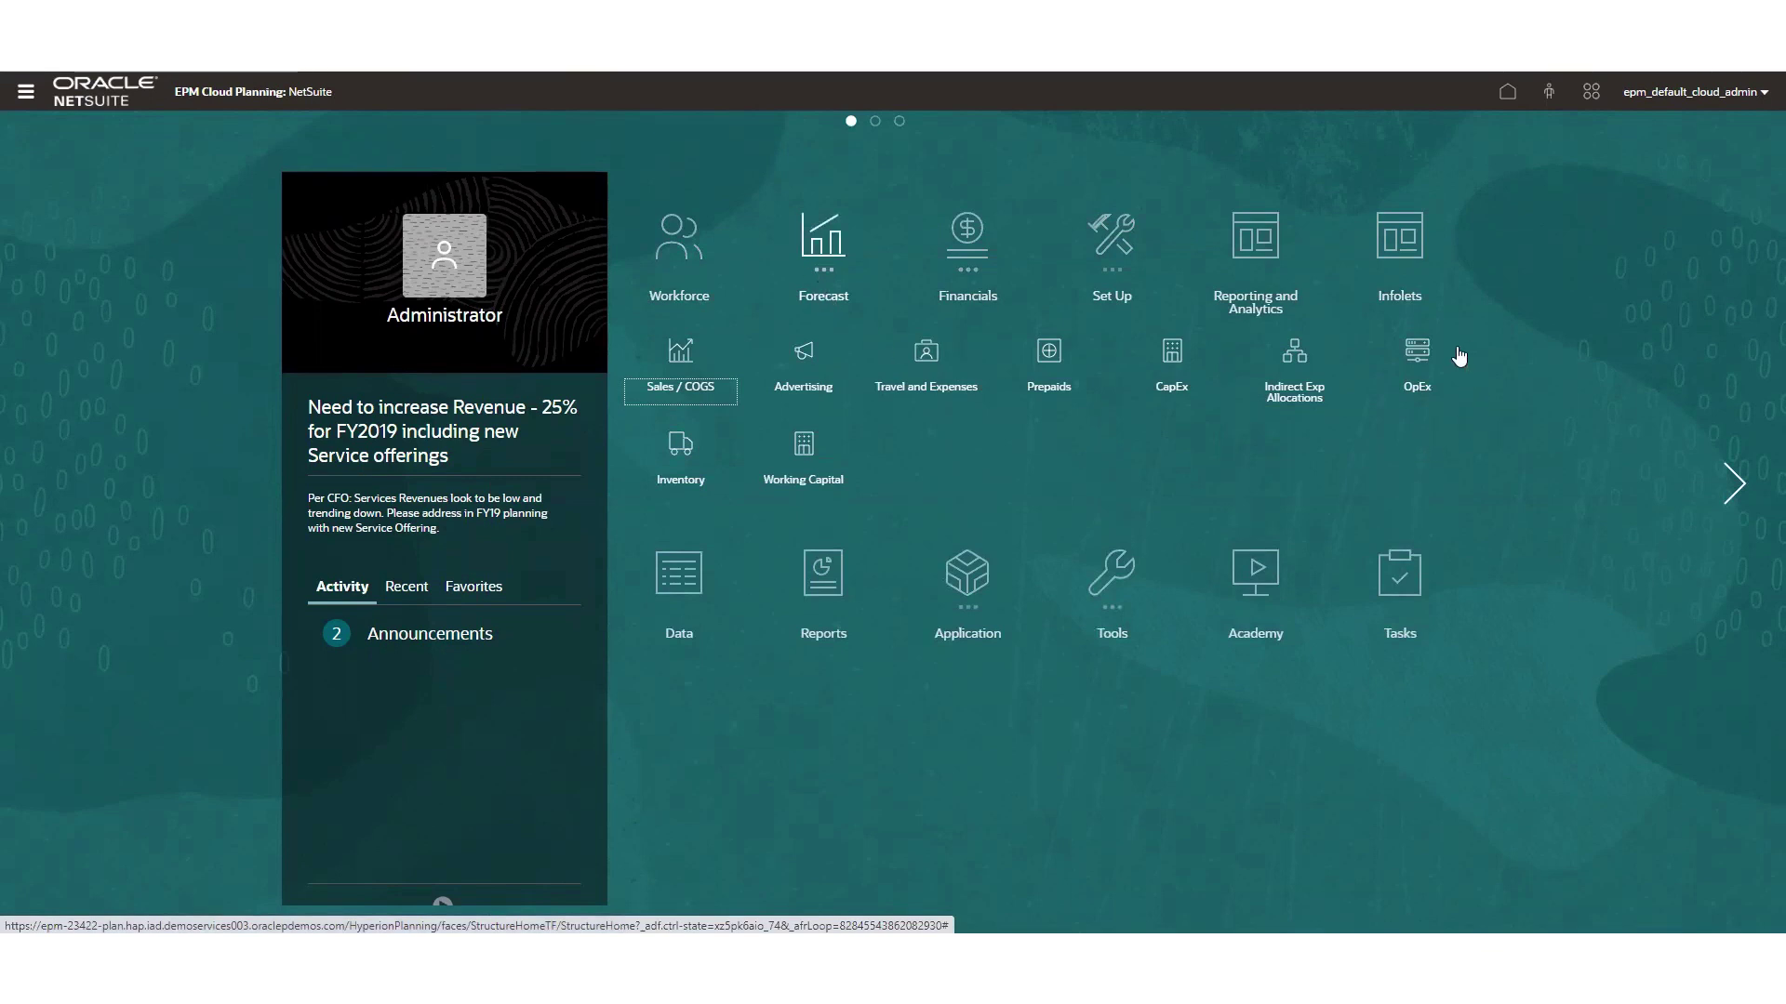
{"action": "left_click", "coordinate": [1423, 355]}
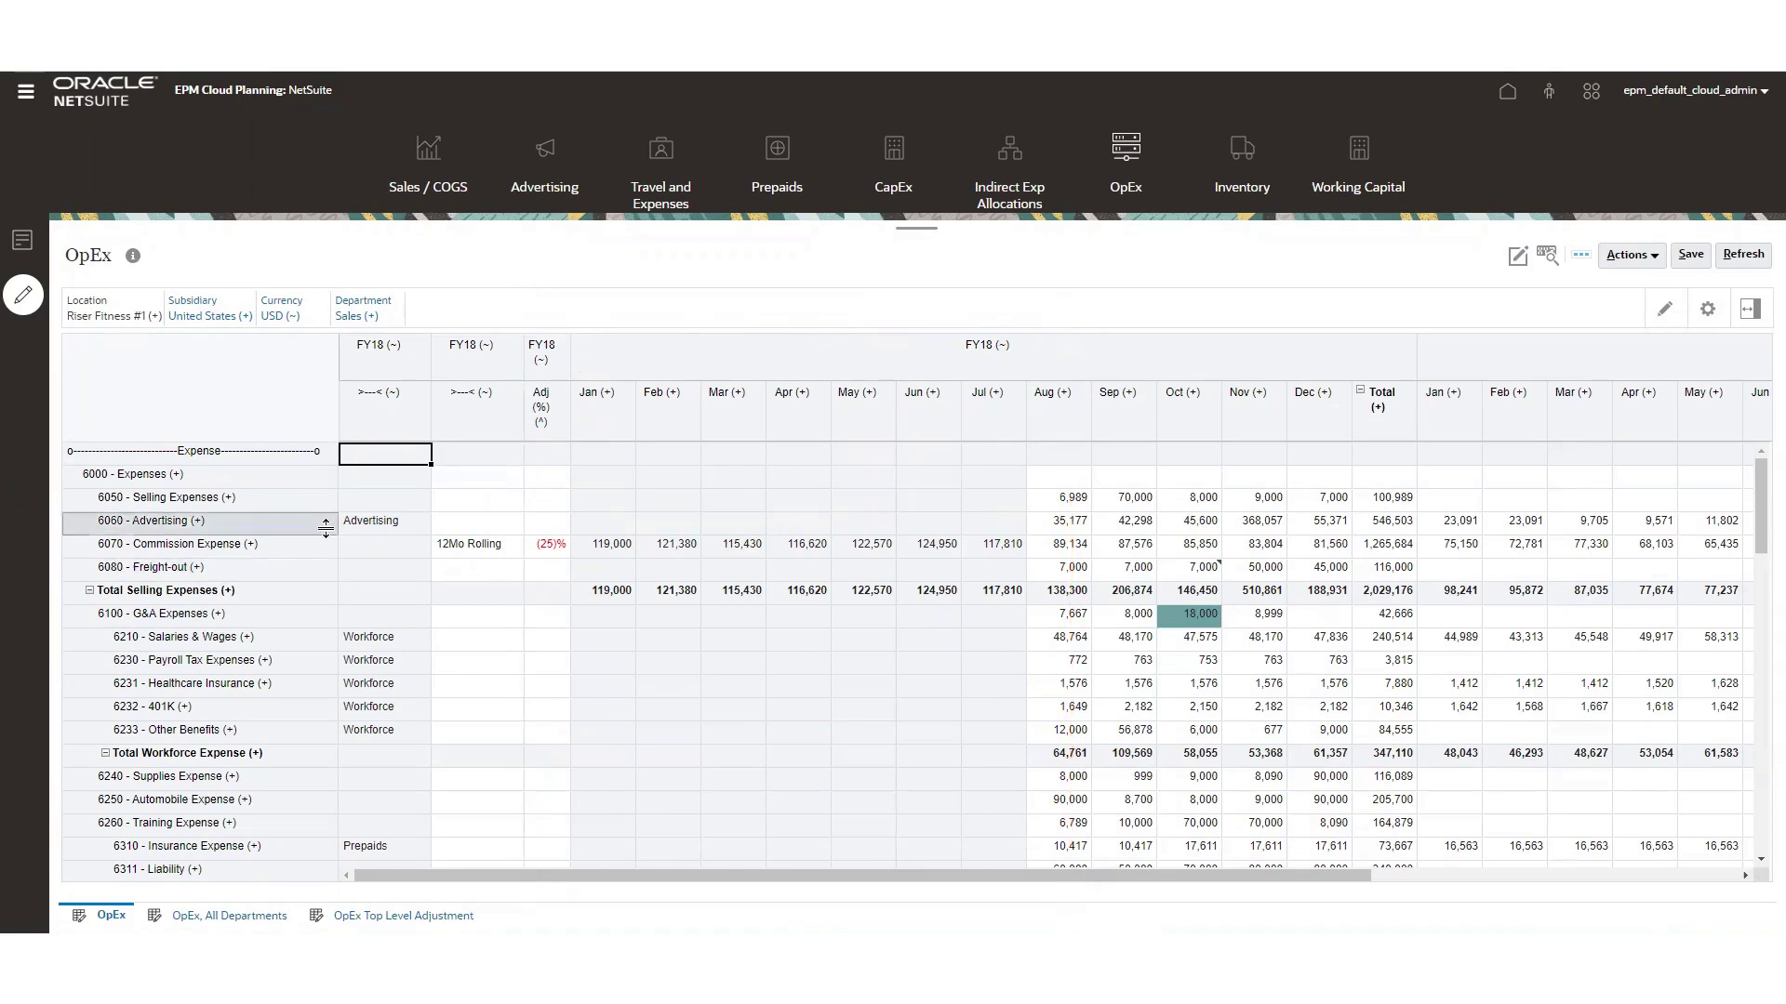
- Switch the OpEx form's Department to Administration and look over its expense rows
{"action": "left_click", "coordinate": [356, 316]}
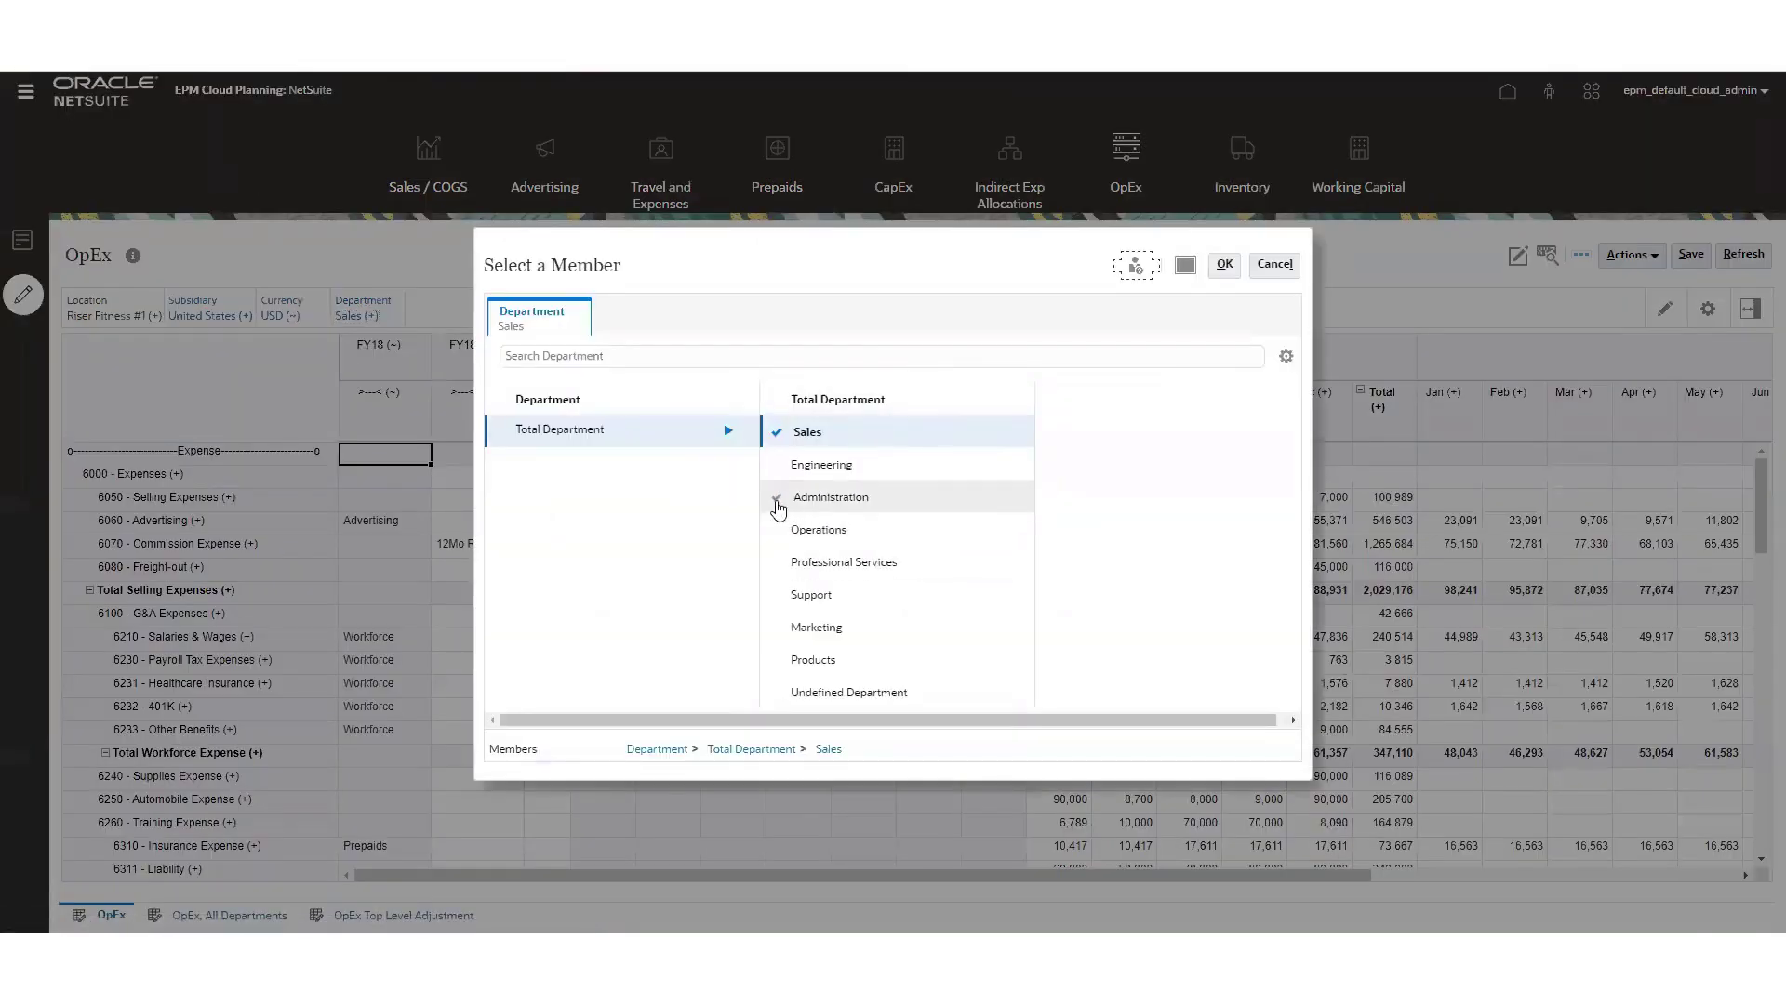
{"action": "left_click", "coordinate": [786, 499]}
{"action": "left_click", "coordinate": [1224, 264]}
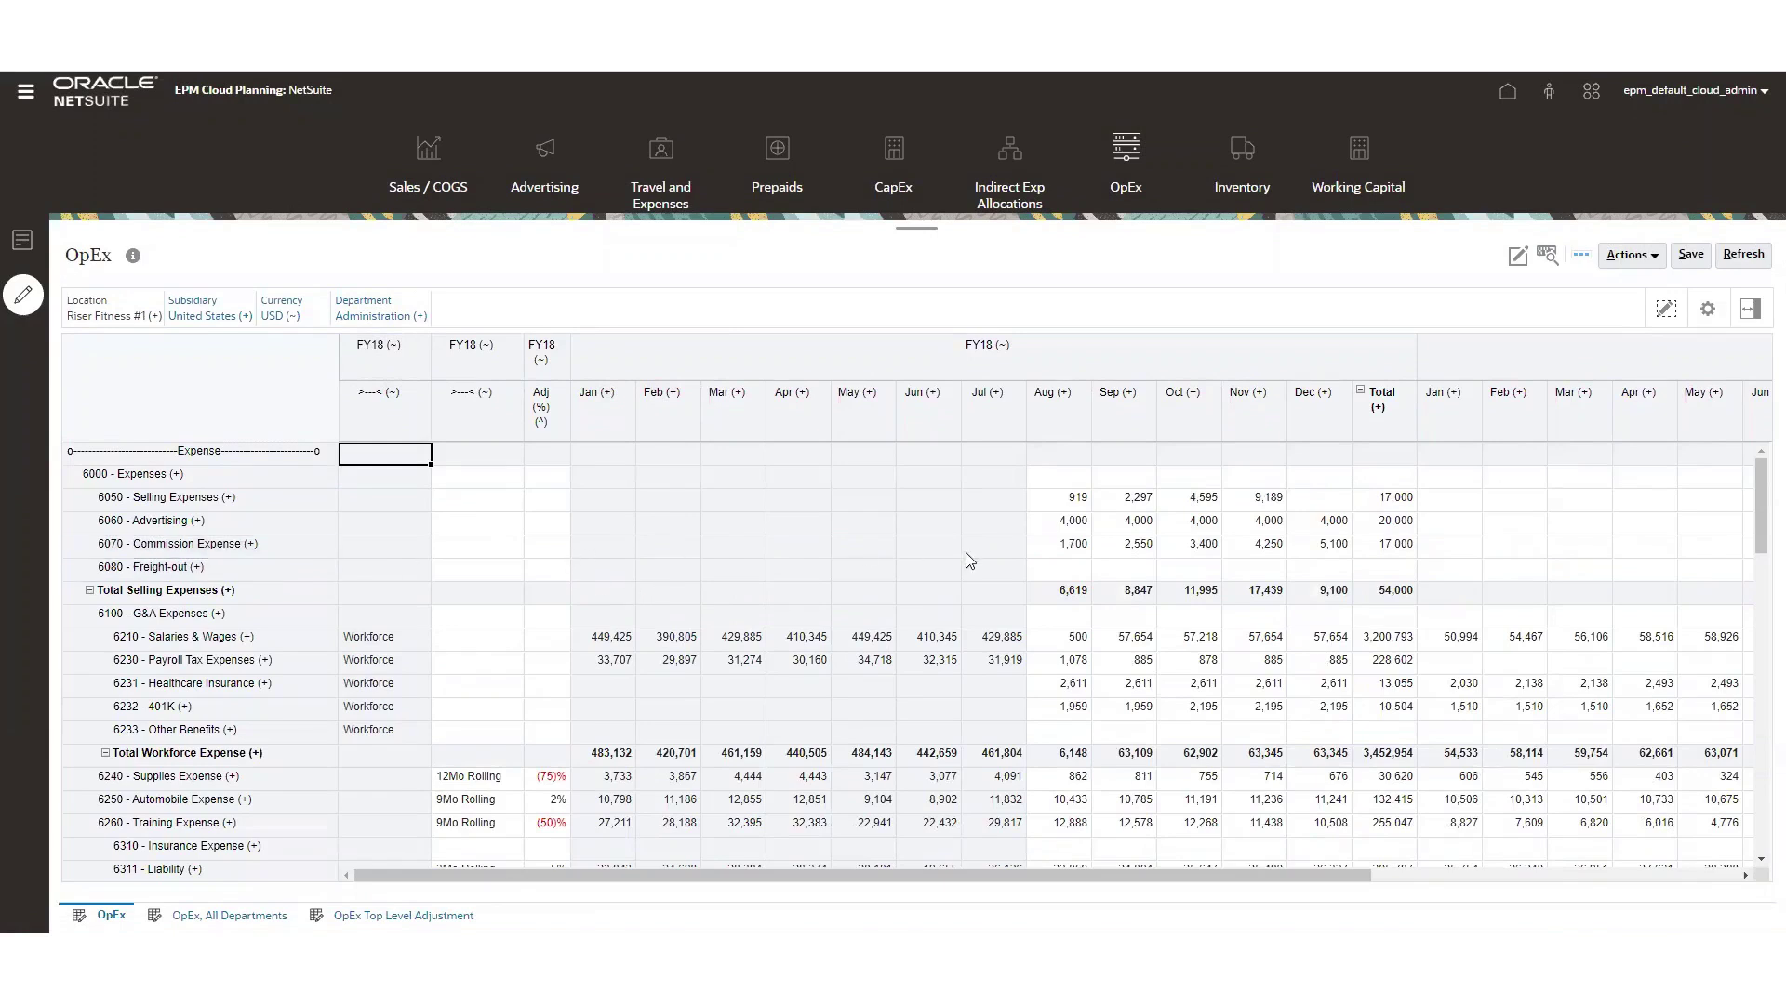
{"action": "scroll", "coordinate": [1760, 479], "scroll_direction": "down", "scroll_amount": 2}
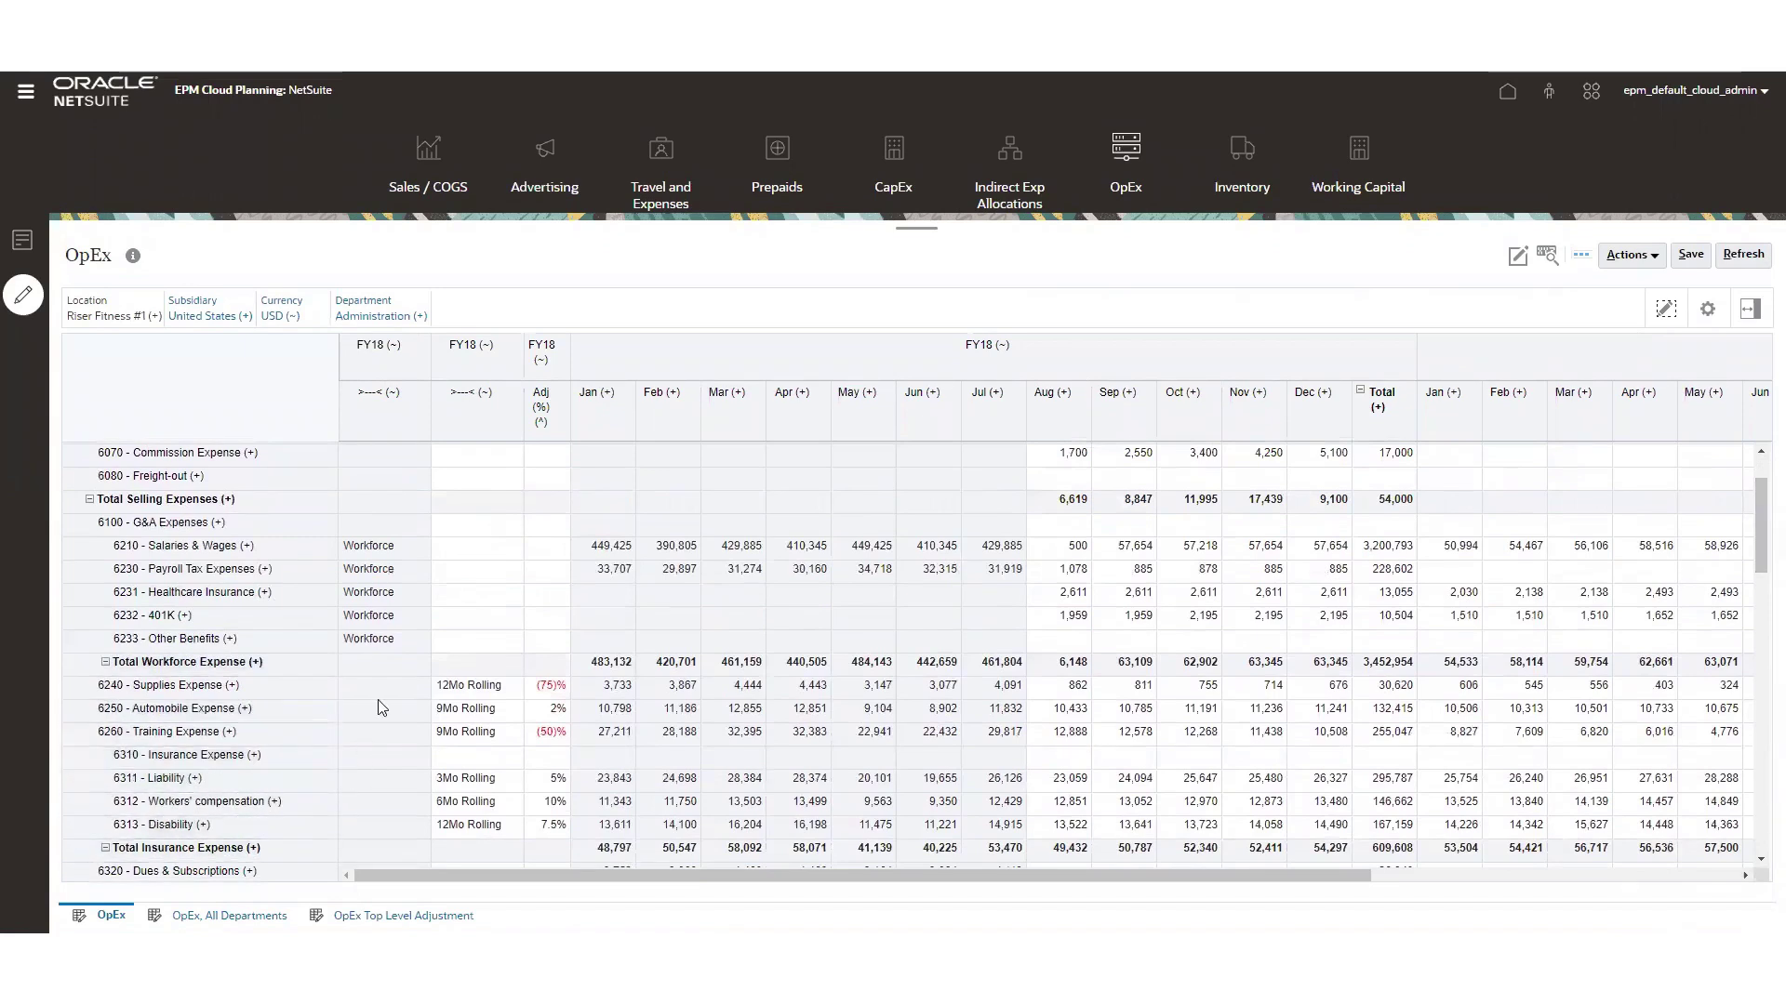
{"action": "scroll", "coordinate": [726, 707], "scroll_direction": "up", "scroll_amount": 2}
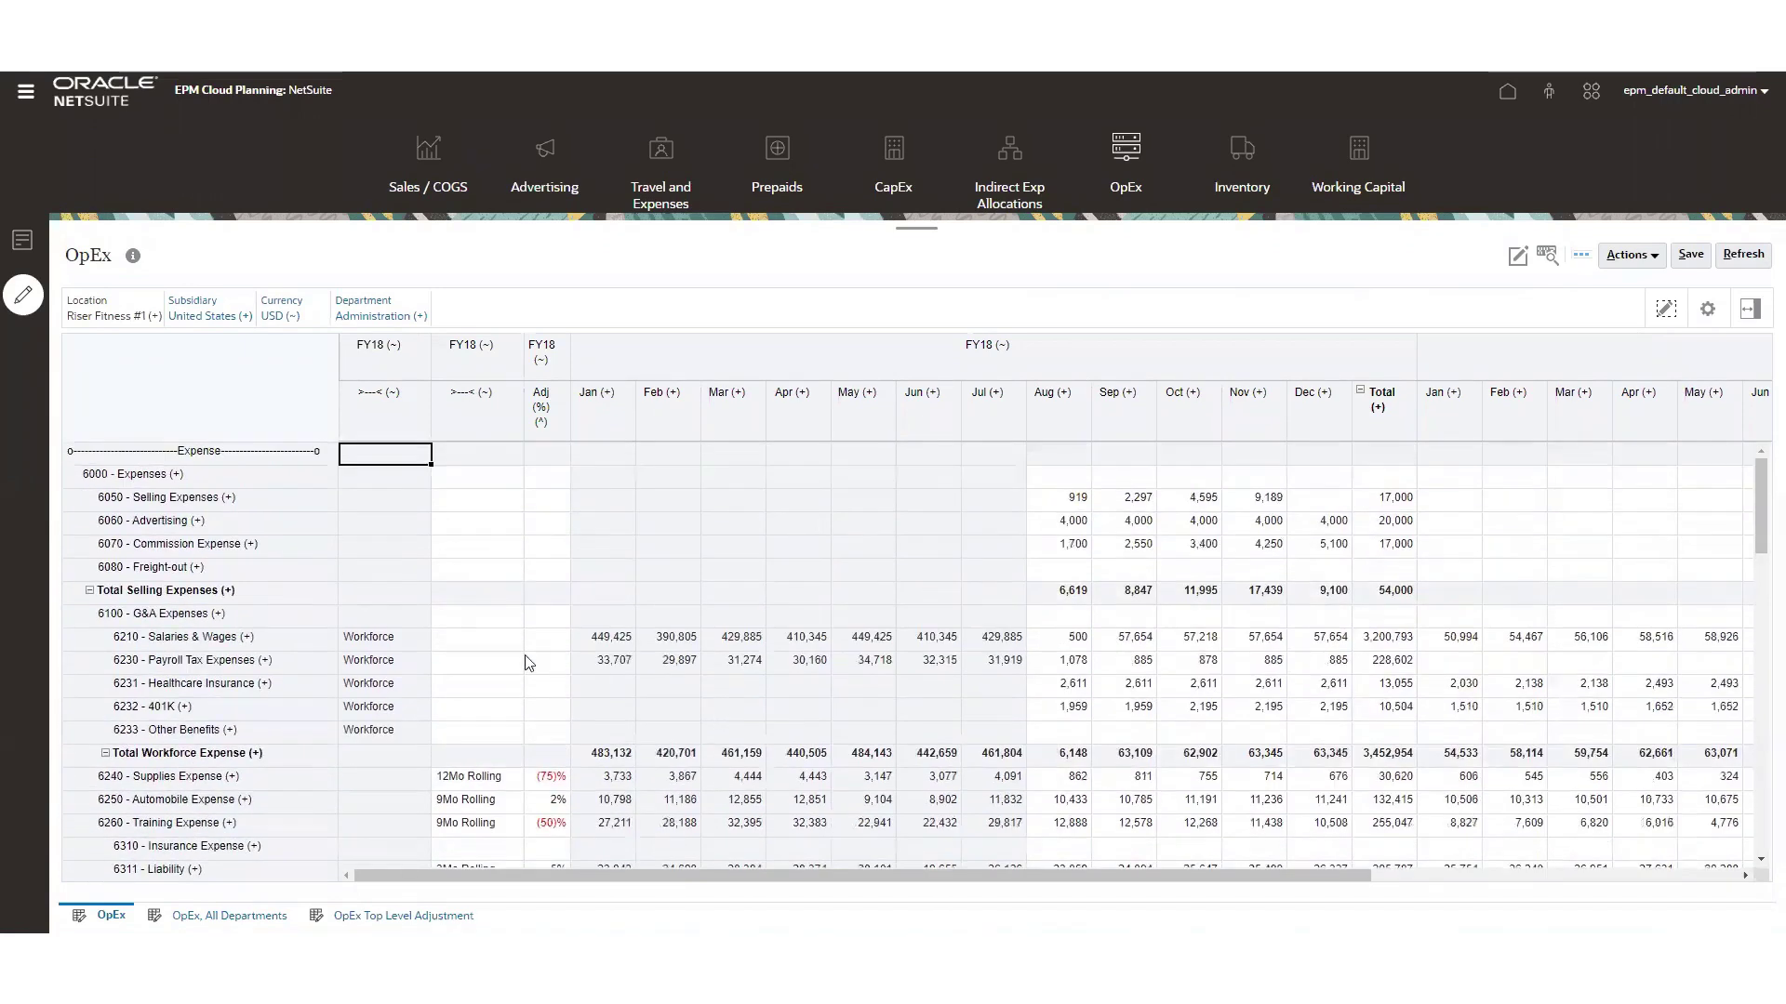
- Set the FY18 trend method for 6210 - Salaries & Wages to 3Mo Rolling
{"action": "mouse_move", "coordinate": [598, 642]}
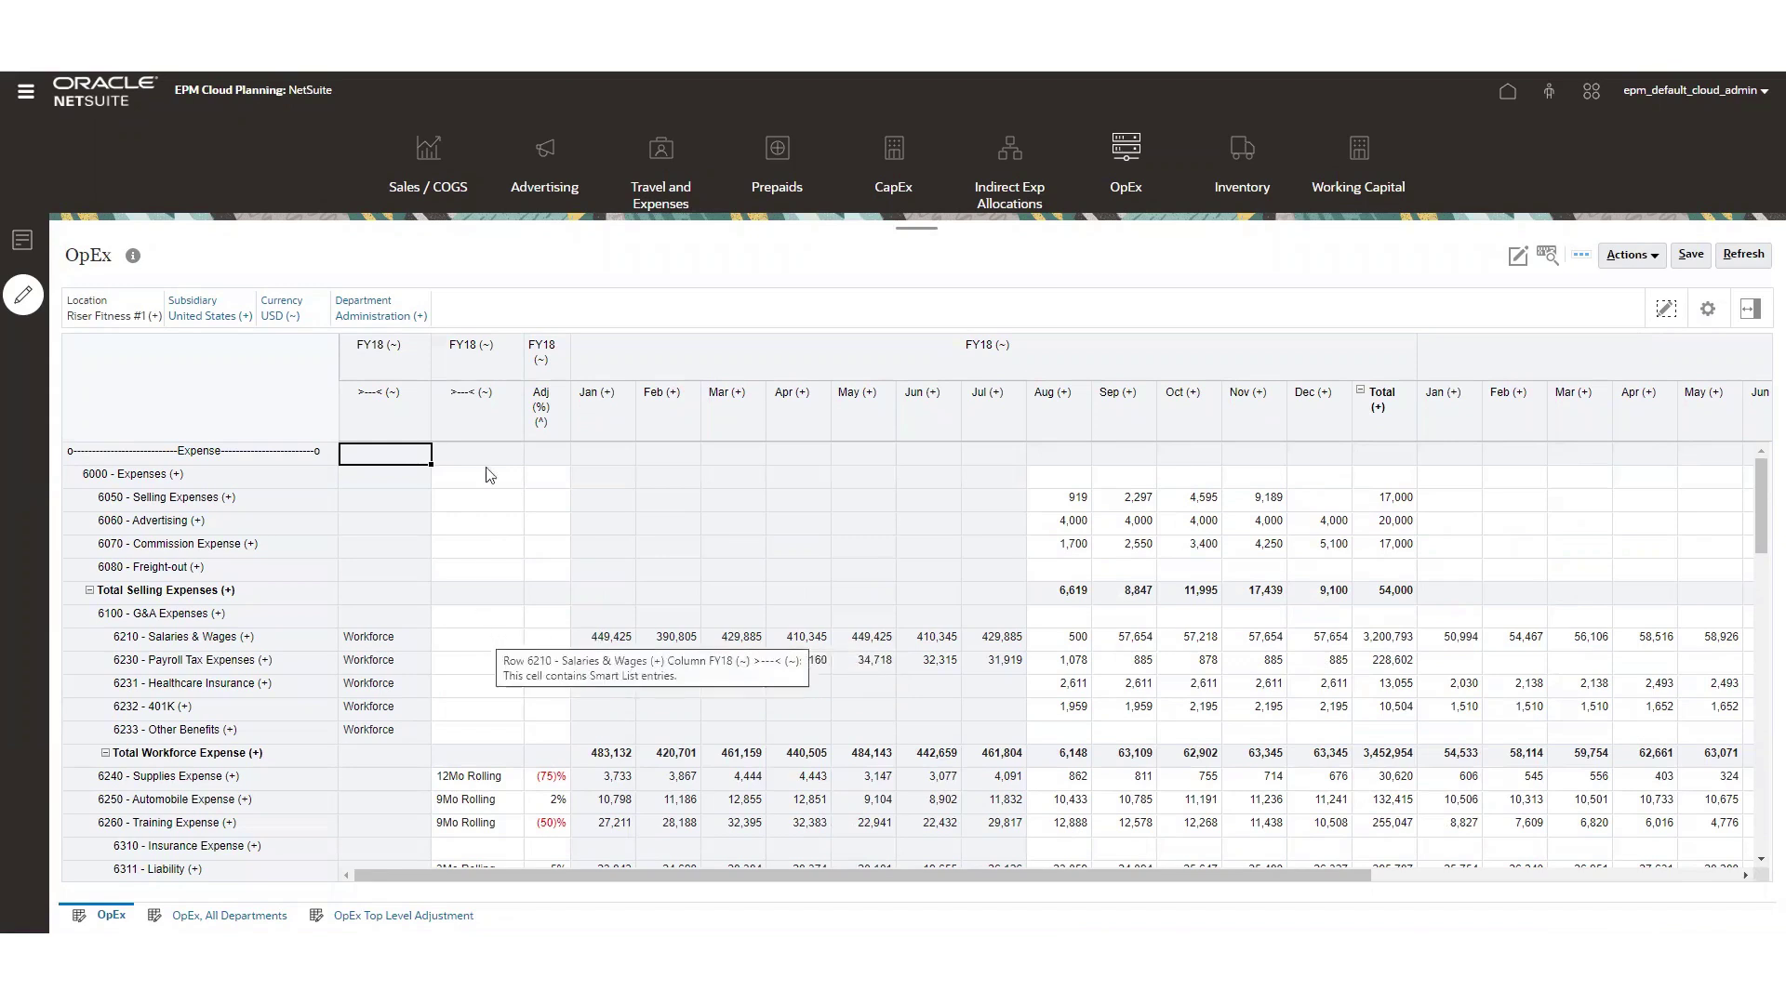
{"action": "left_click", "coordinate": [490, 641]}
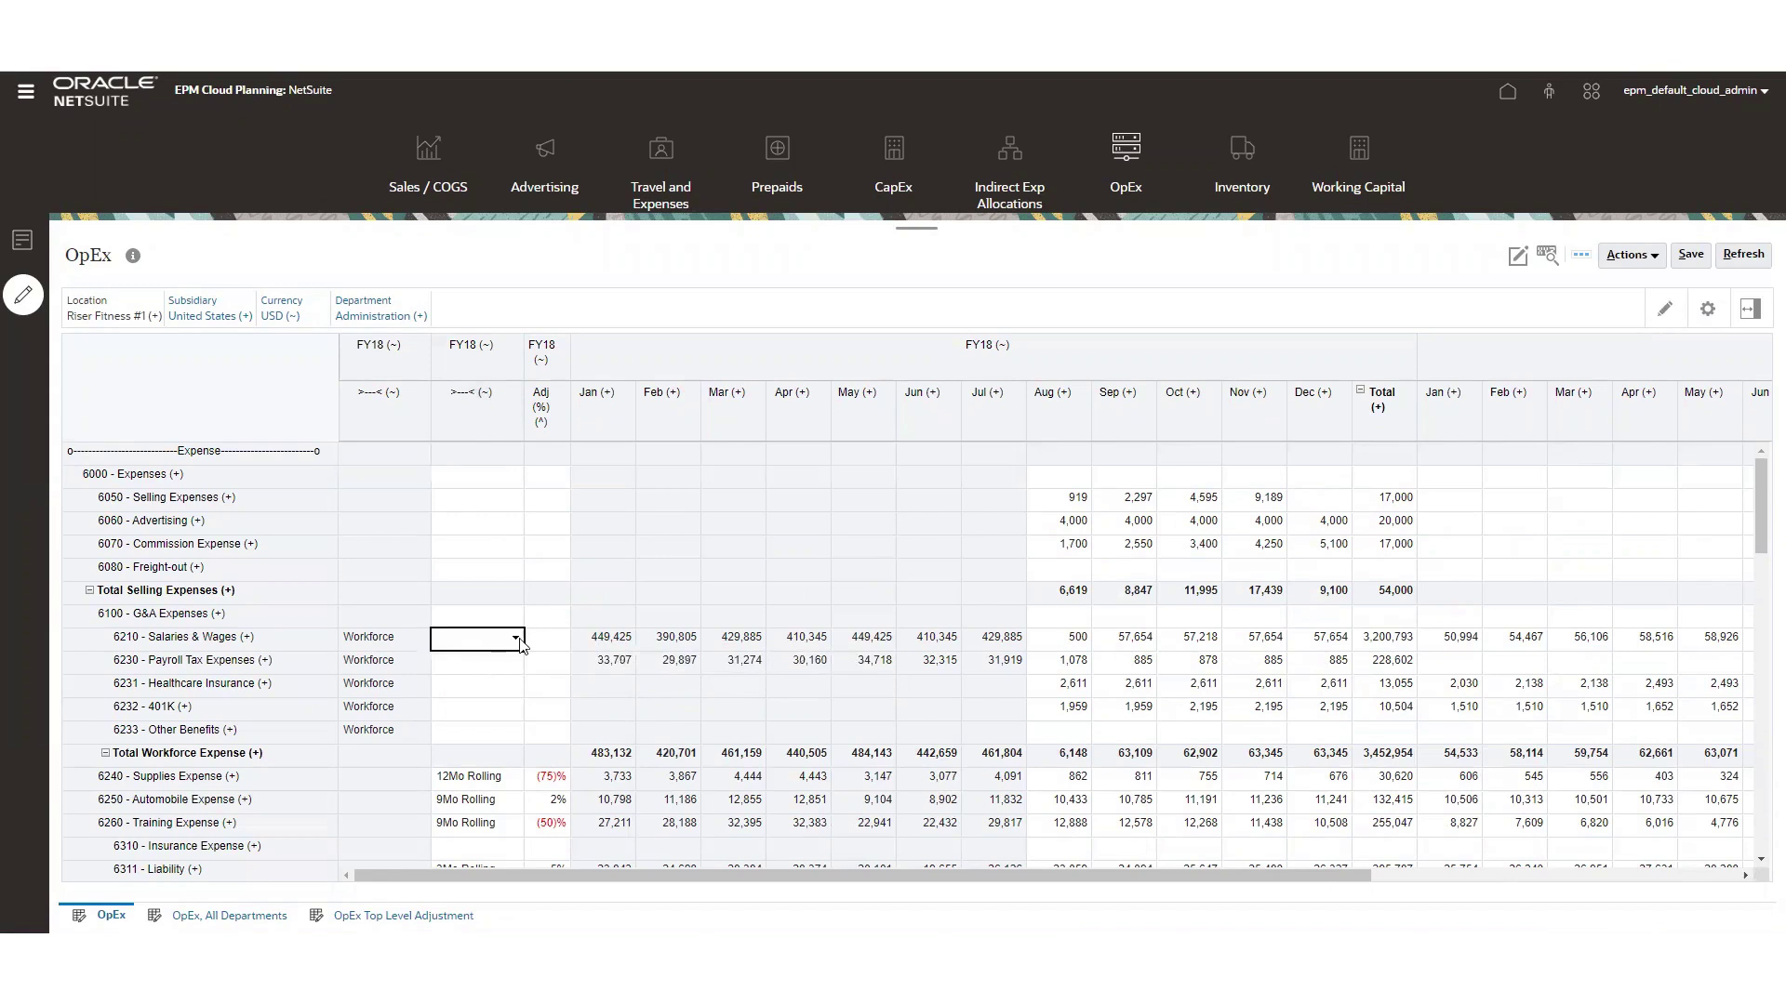
{"action": "left_click", "coordinate": [517, 641]}
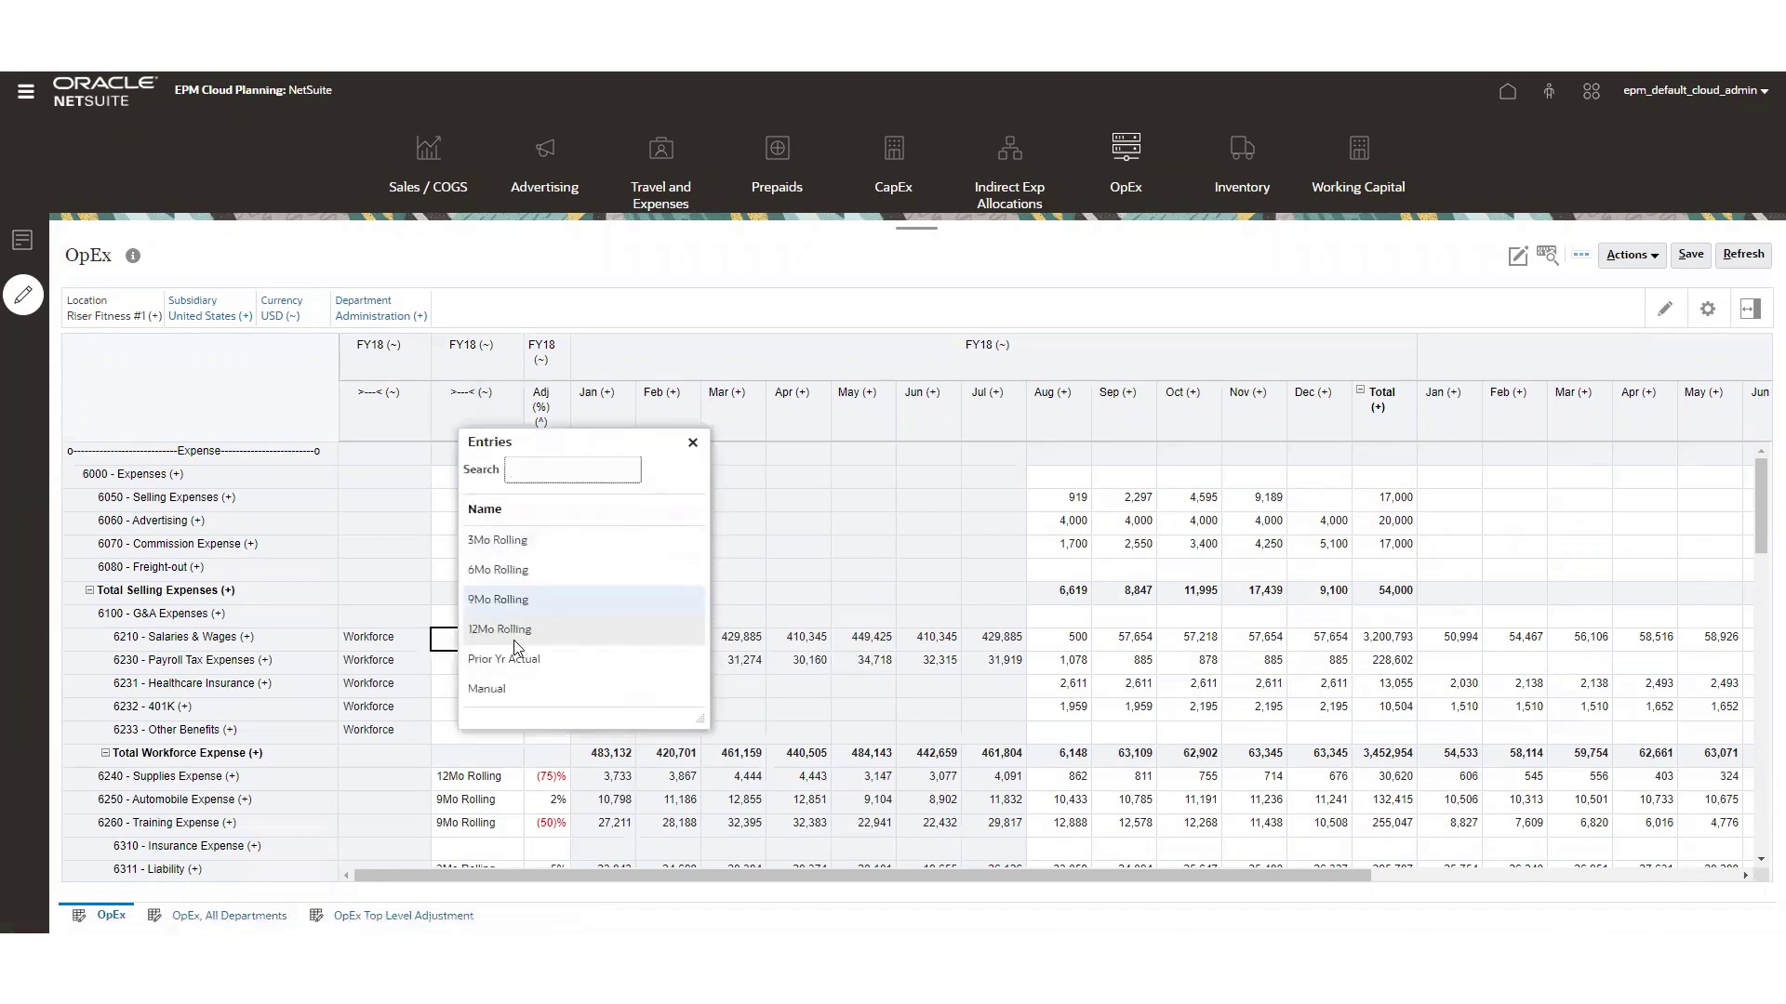
{"action": "left_click", "coordinate": [565, 544]}
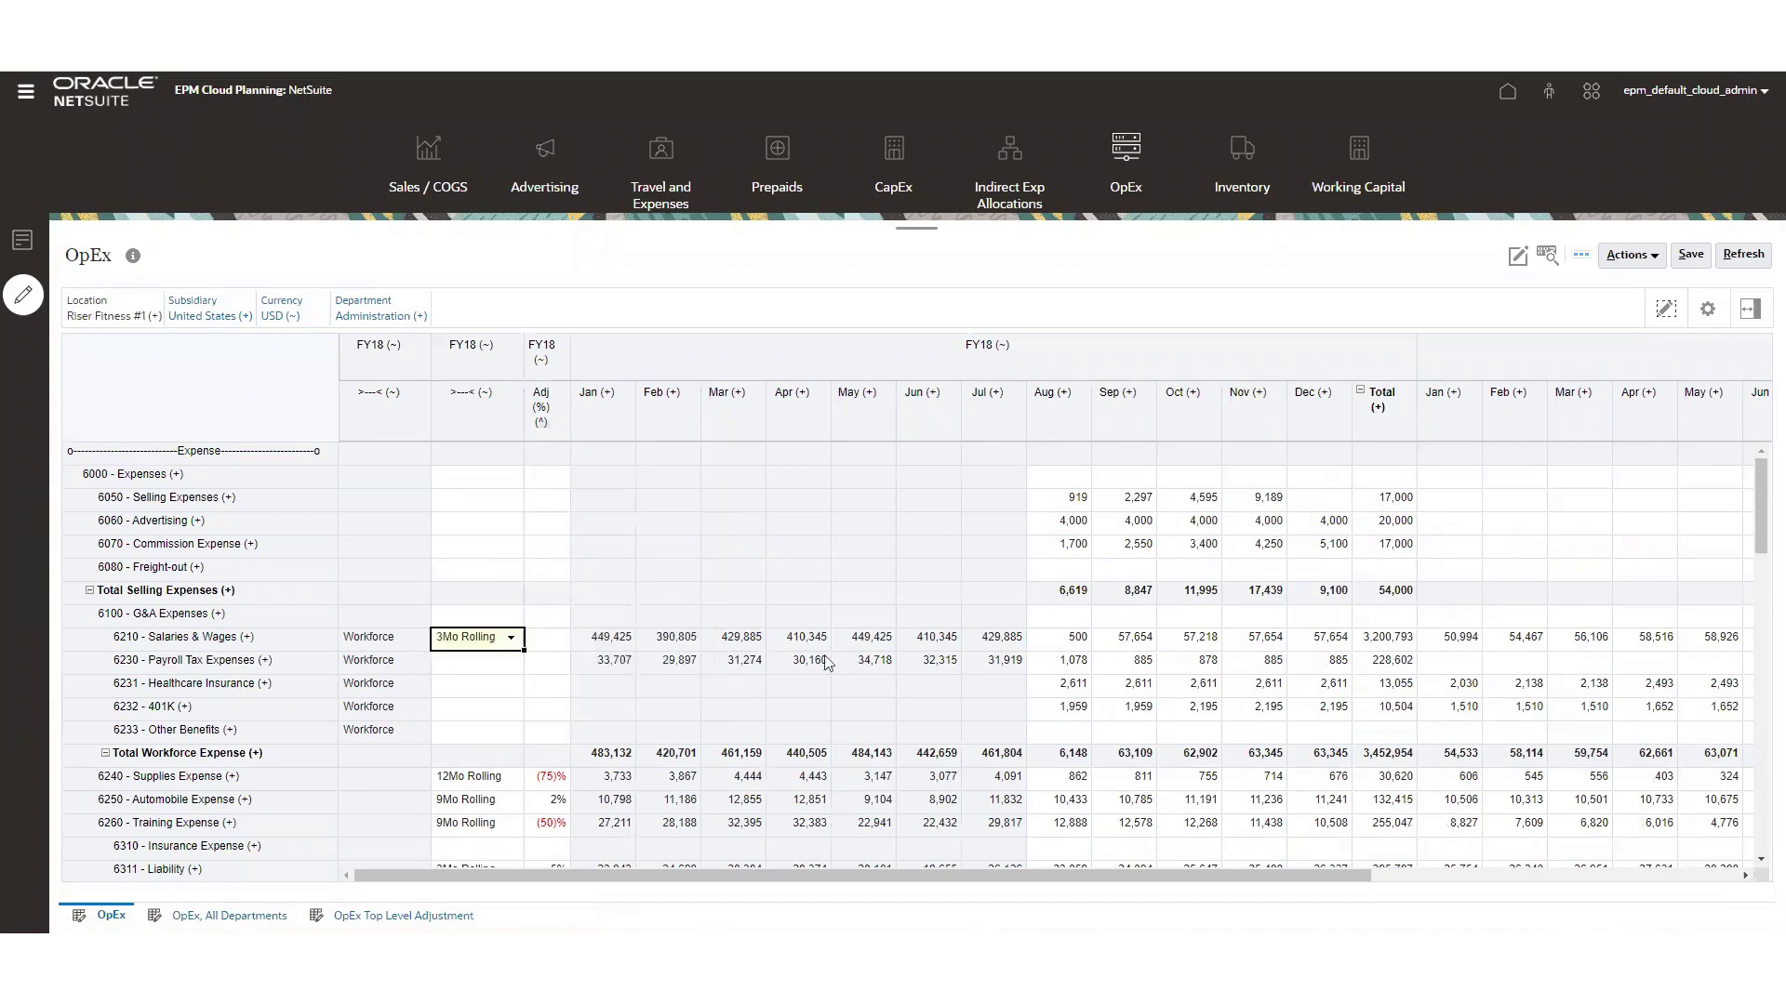
{"action": "left_click", "coordinate": [510, 640]}
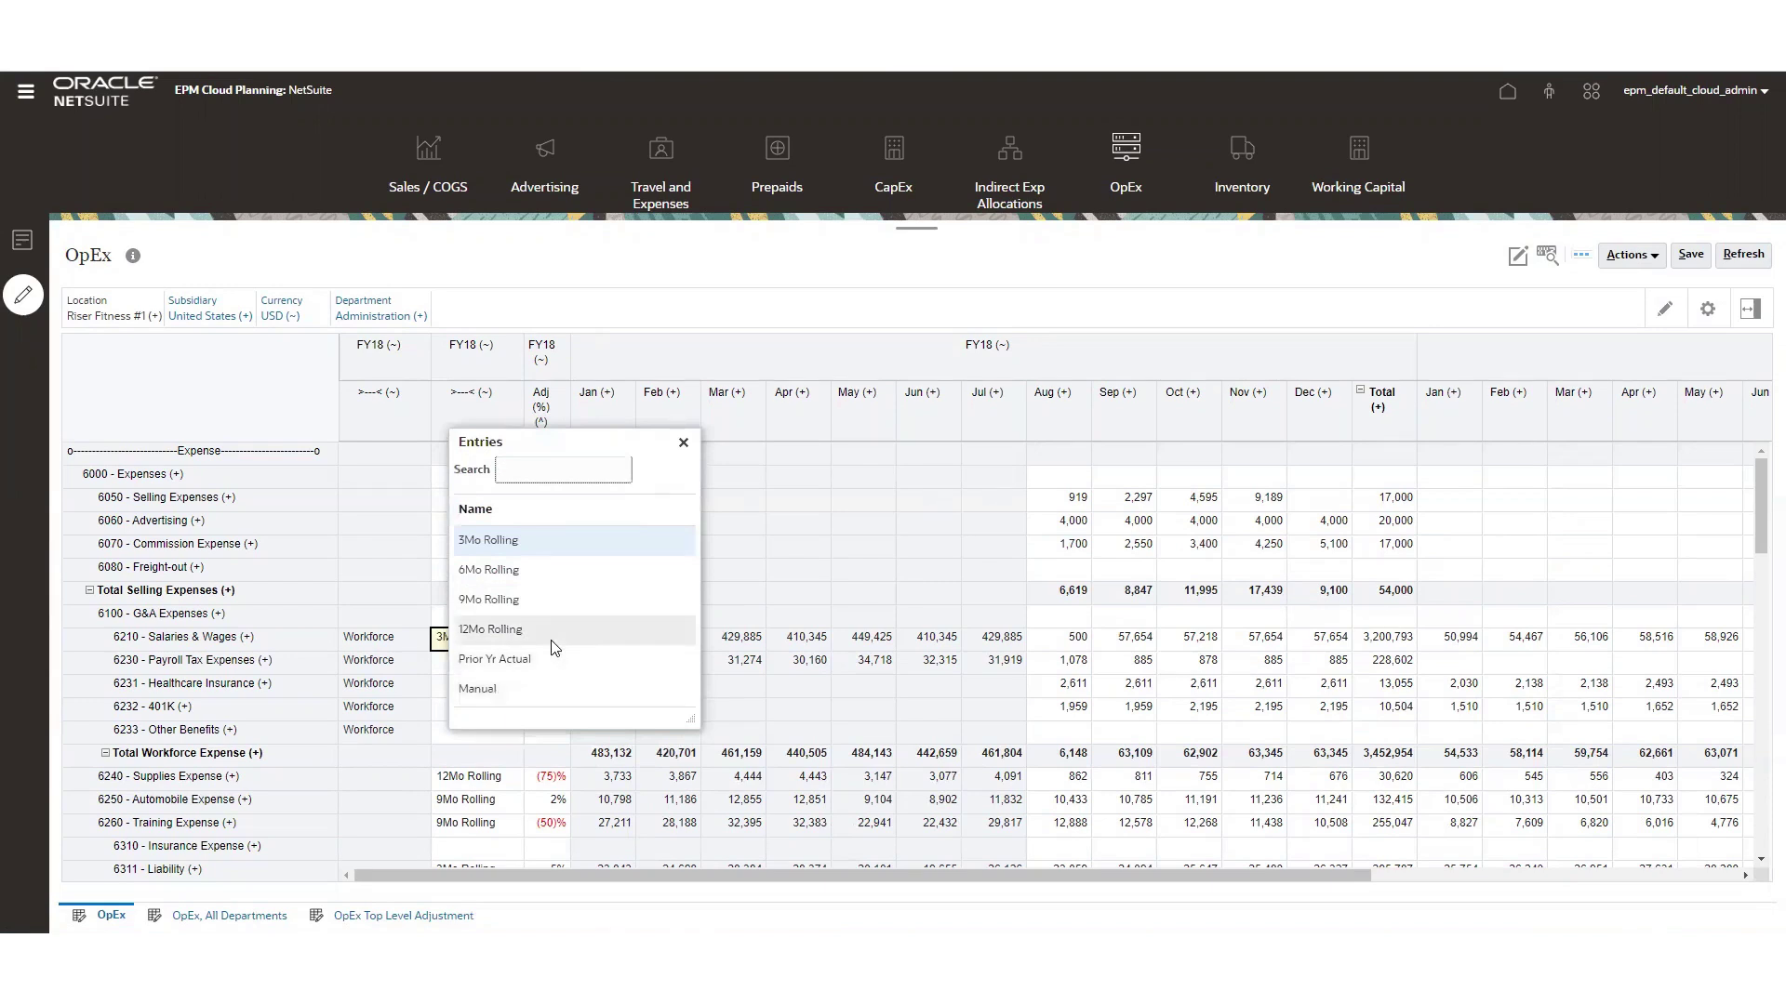
{"action": "left_click", "coordinate": [558, 544]}
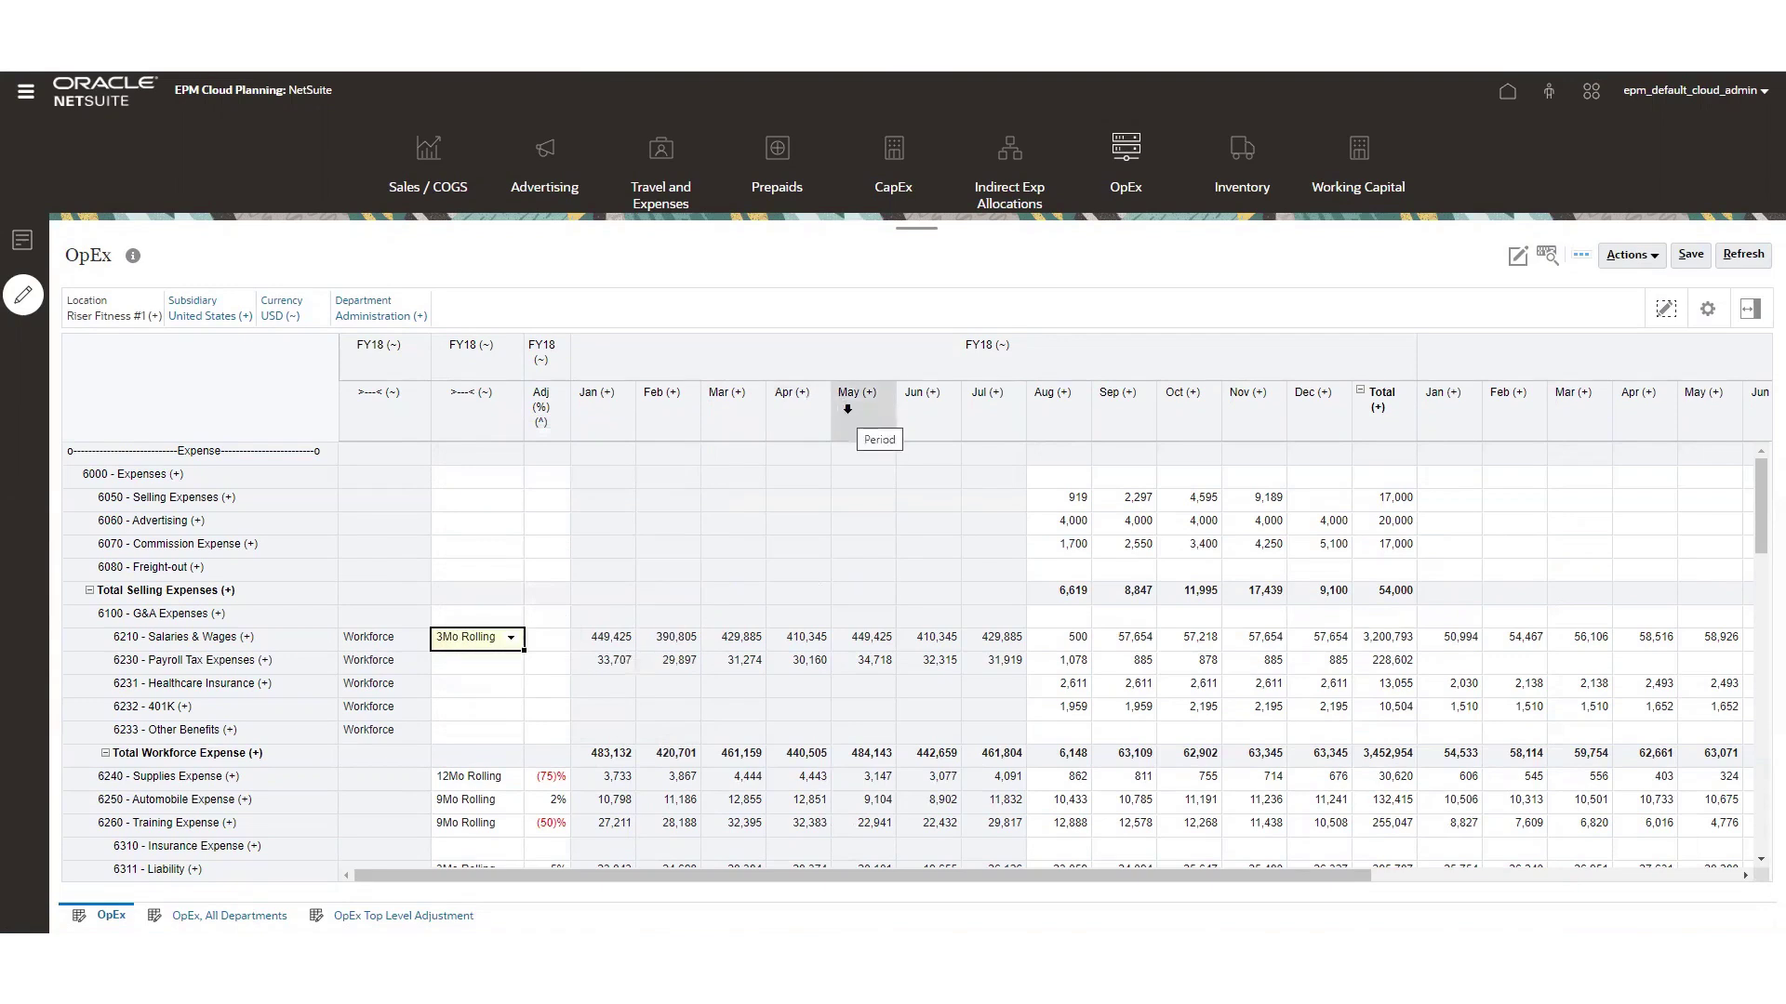
- Set the adjustment percentage for 6210 - Salaries & Wages to 10% and save the form, checking the FY18 Total column
{"action": "left_click", "coordinate": [557, 423]}
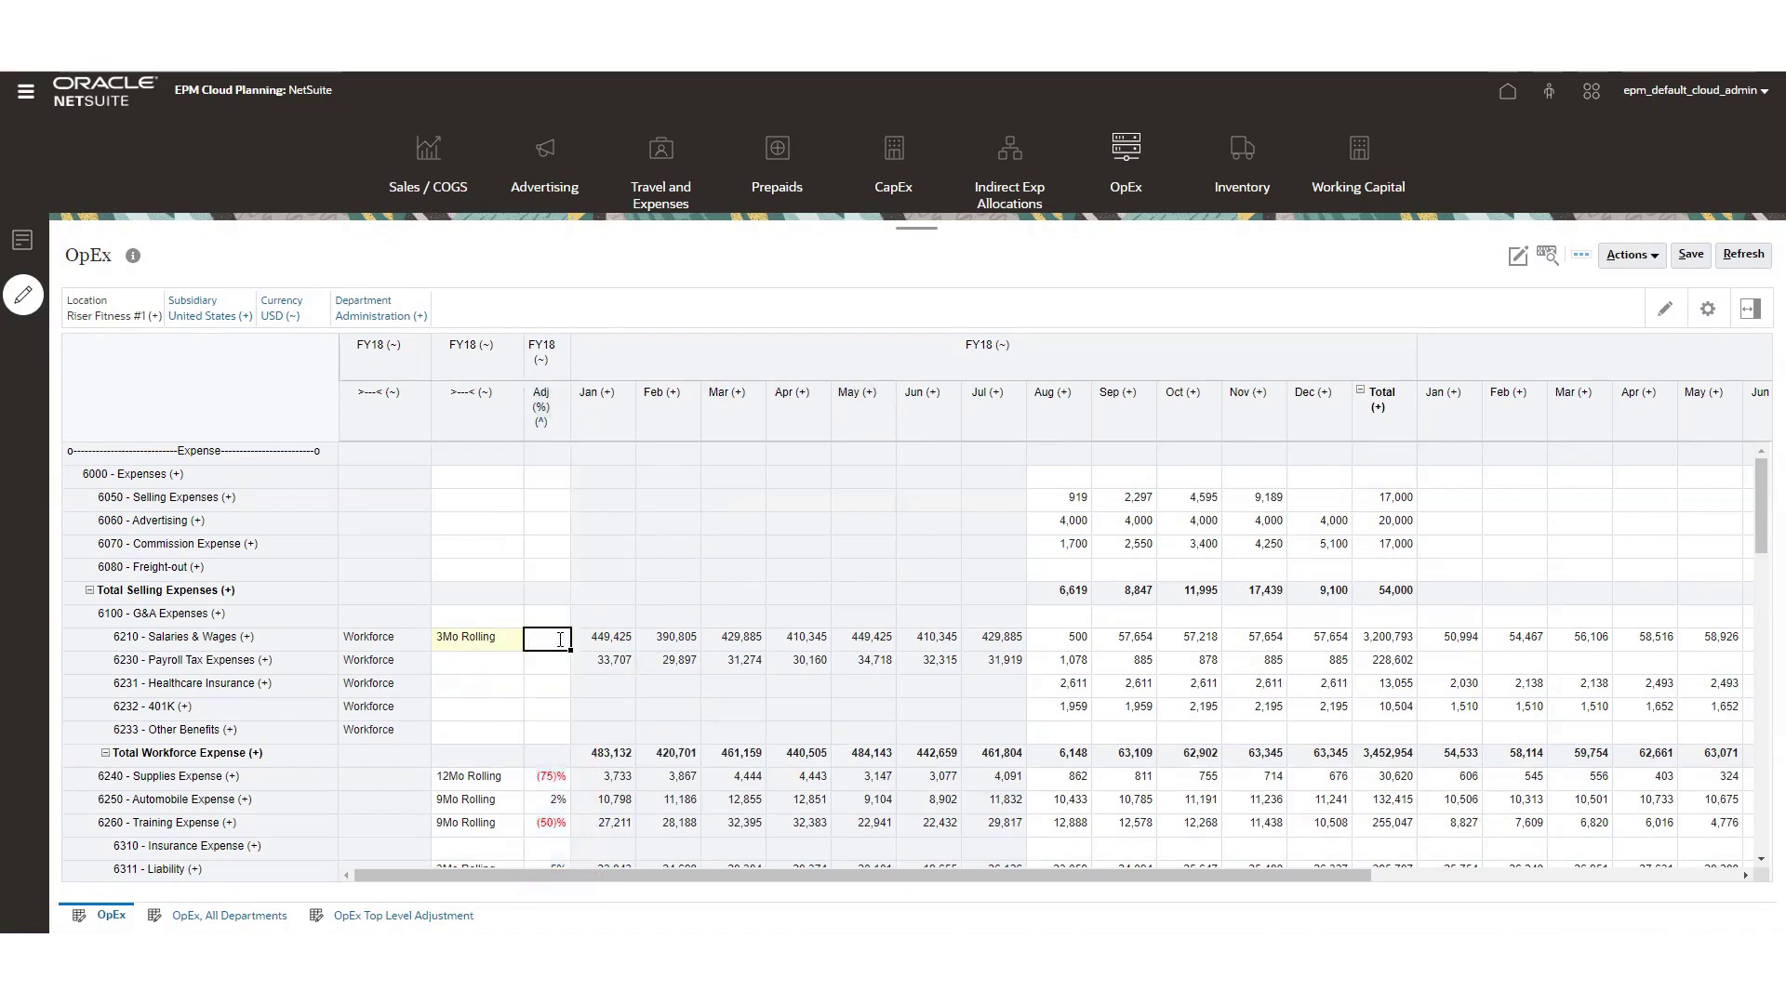
{"action": "type", "text": ".10"}
{"action": "key", "text": "Return"}
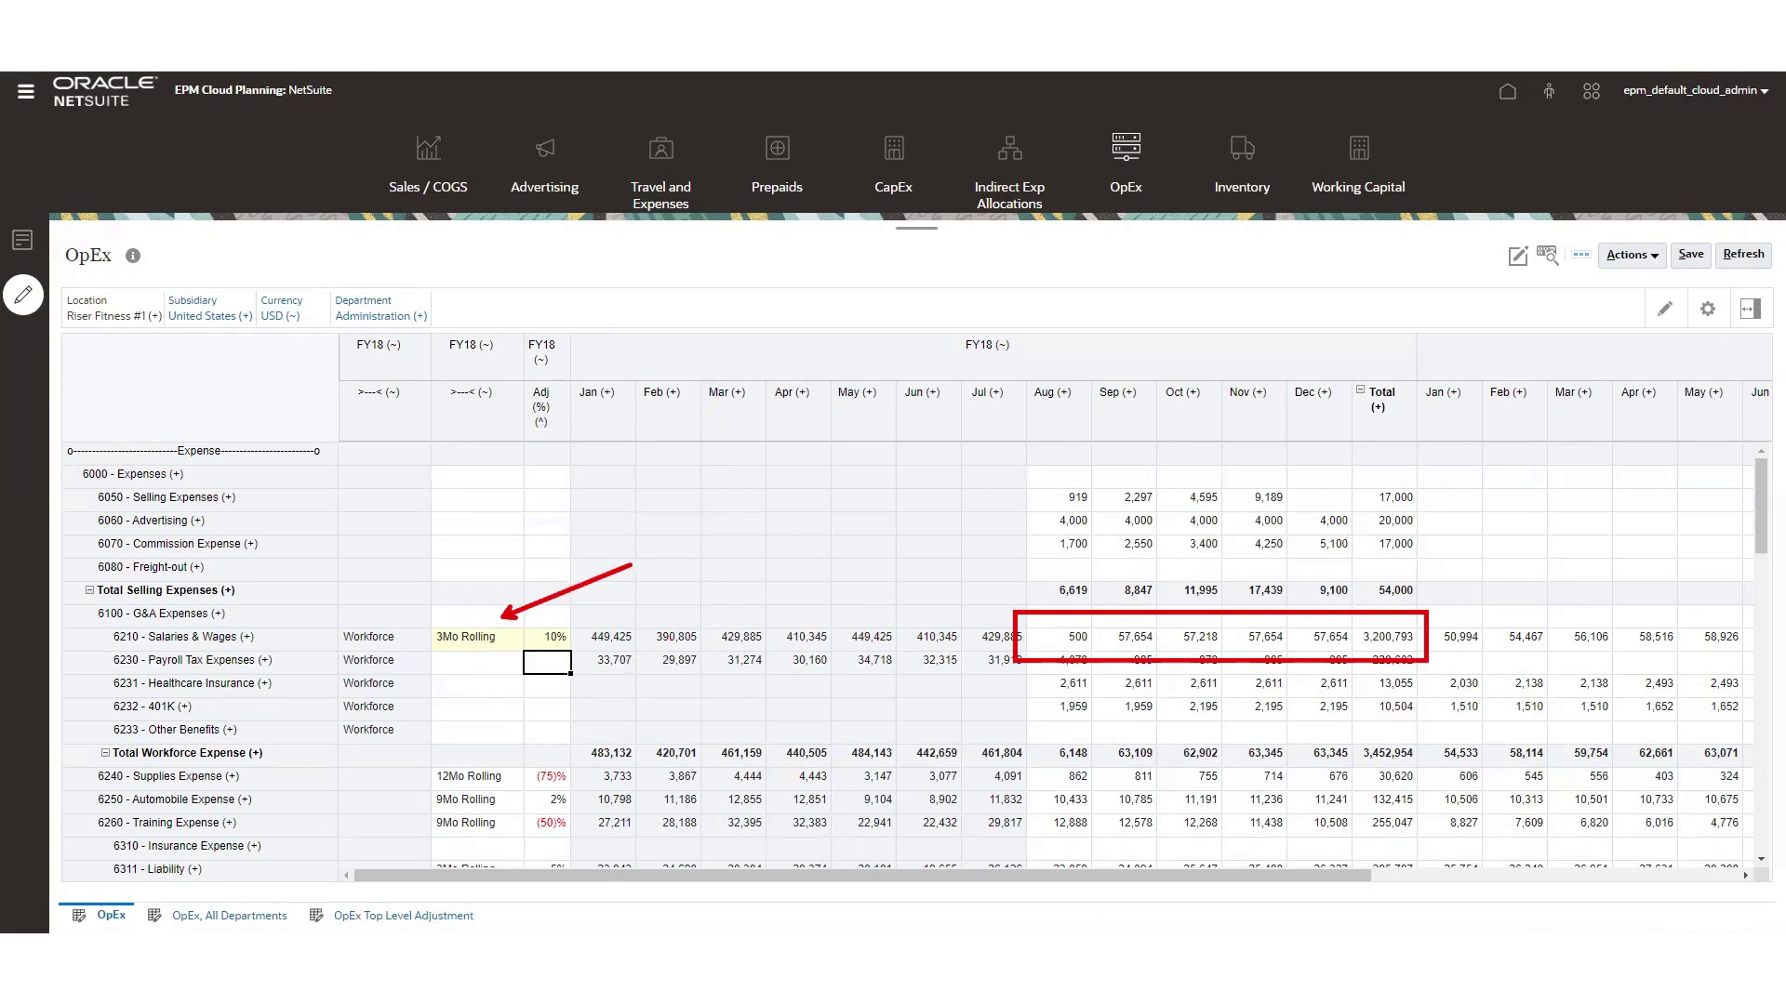
{"action": "left_click", "coordinate": [1688, 257]}
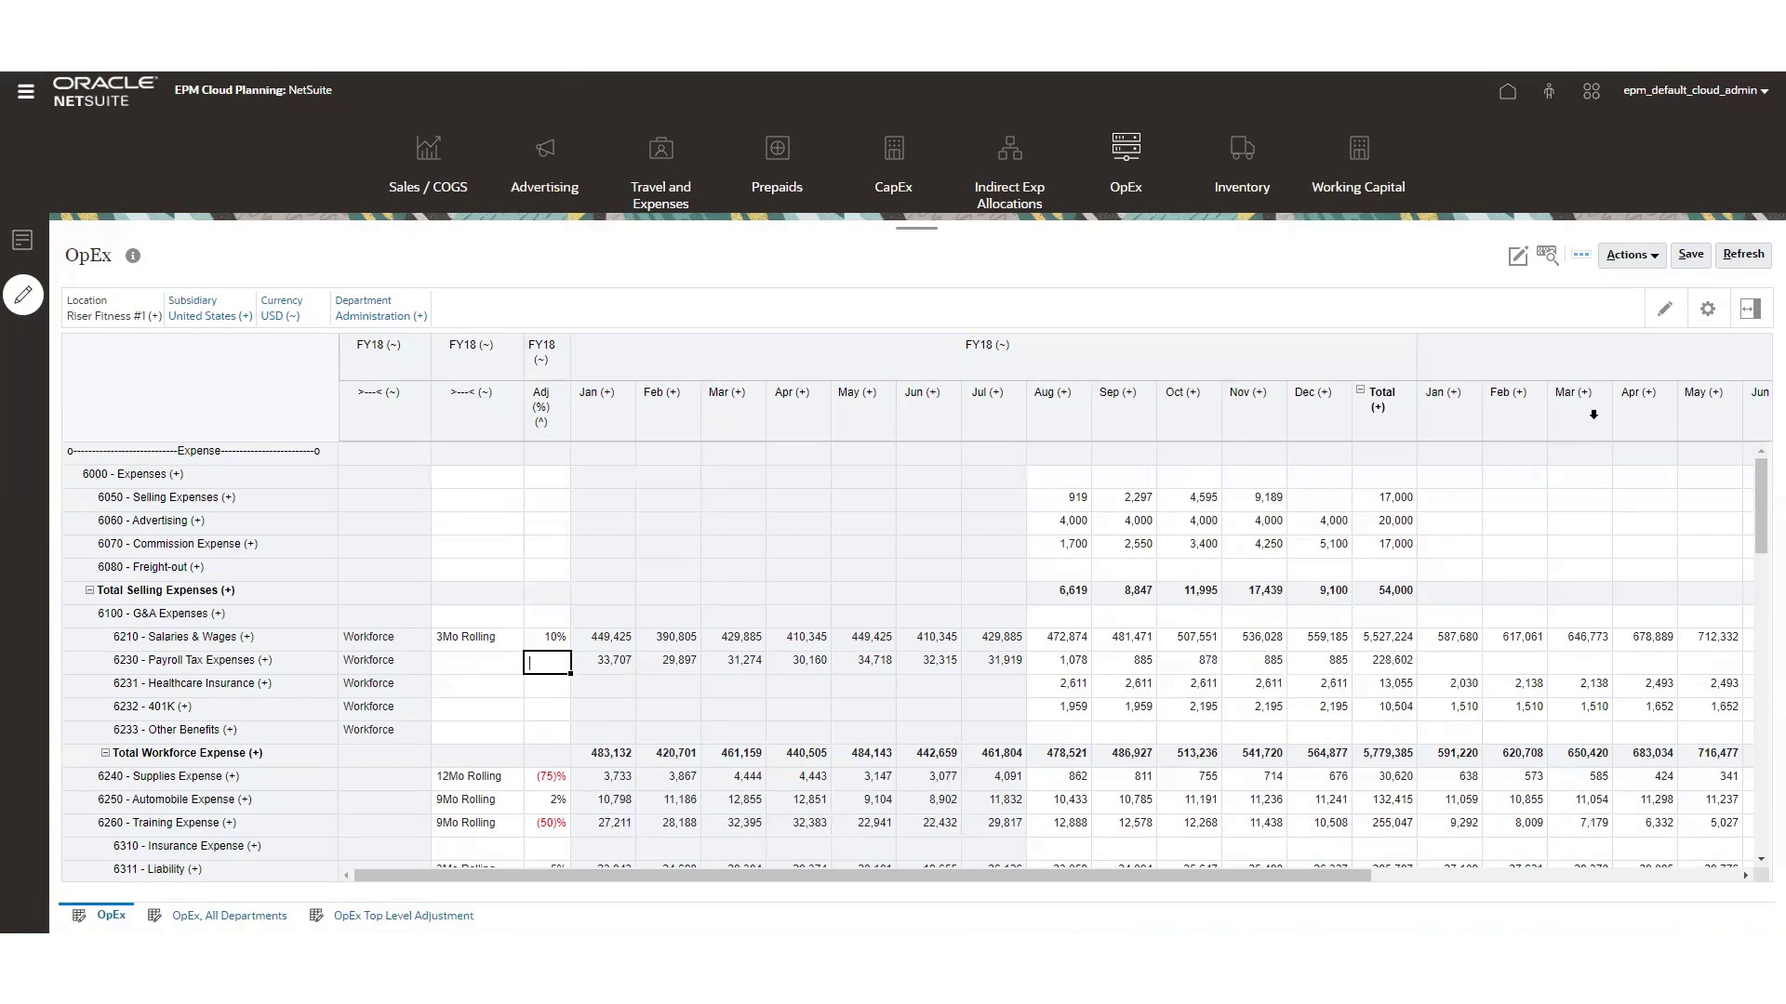
{"action": "left_click", "coordinate": [1405, 430]}
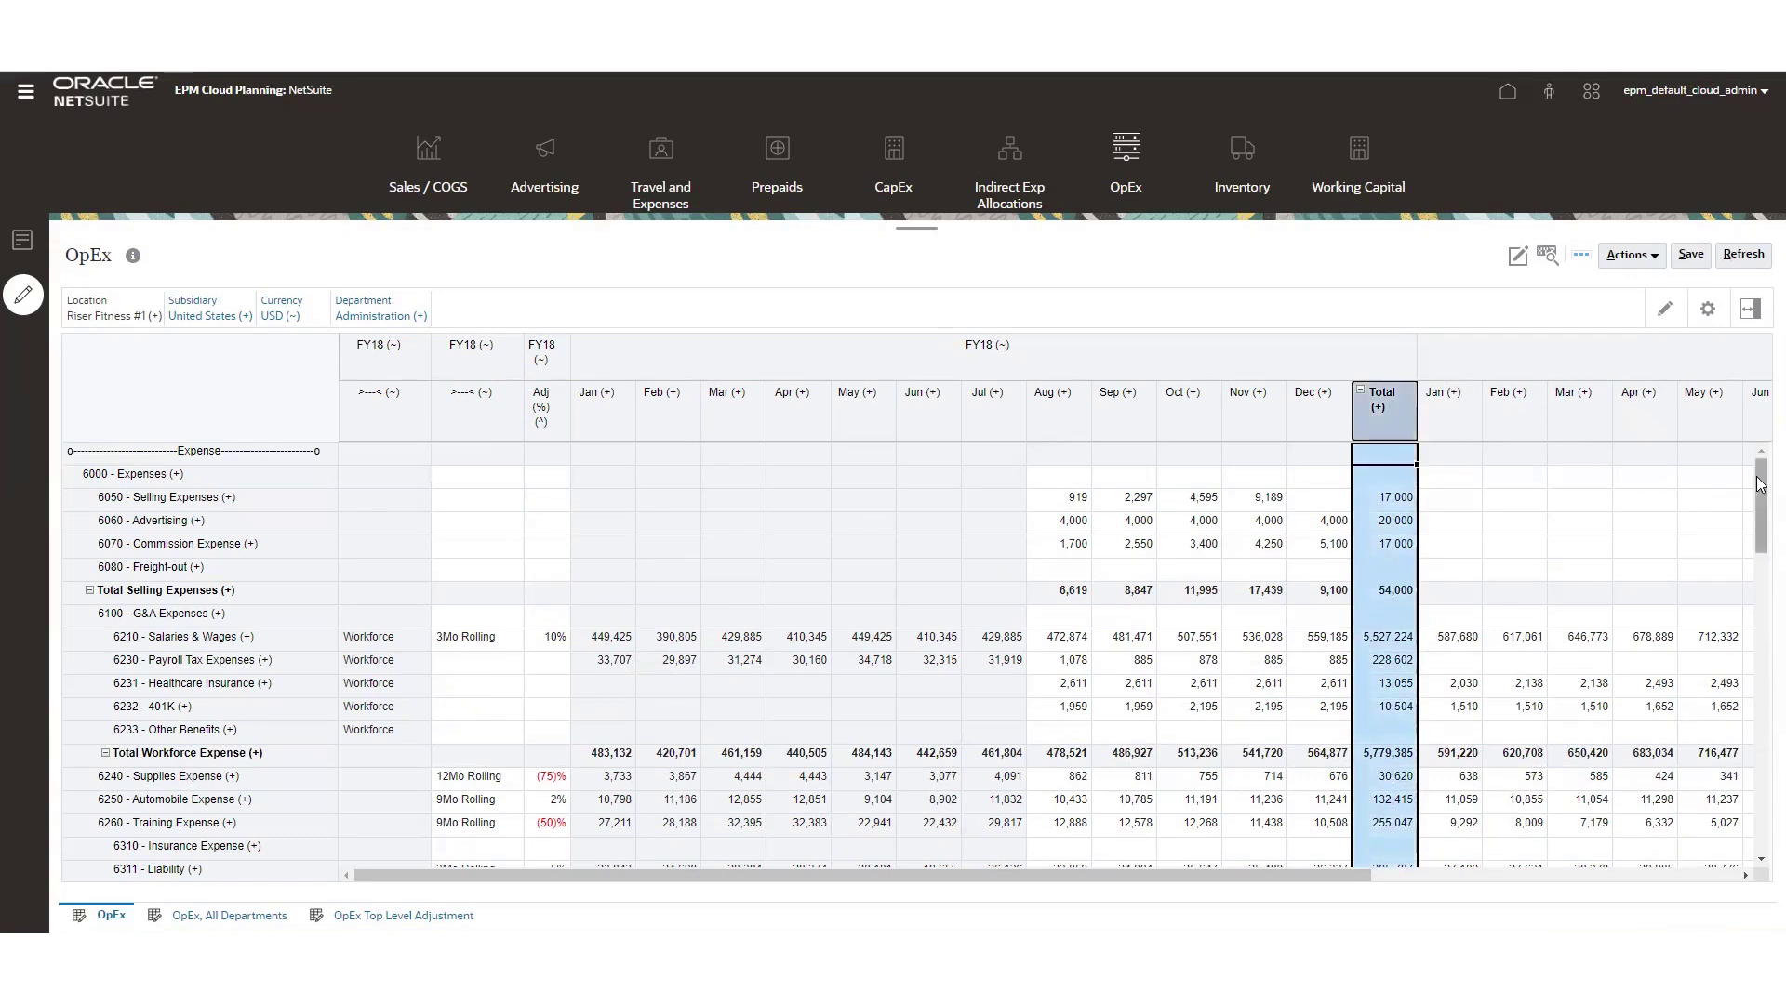
{"action": "left_click", "coordinate": [1296, 618]}
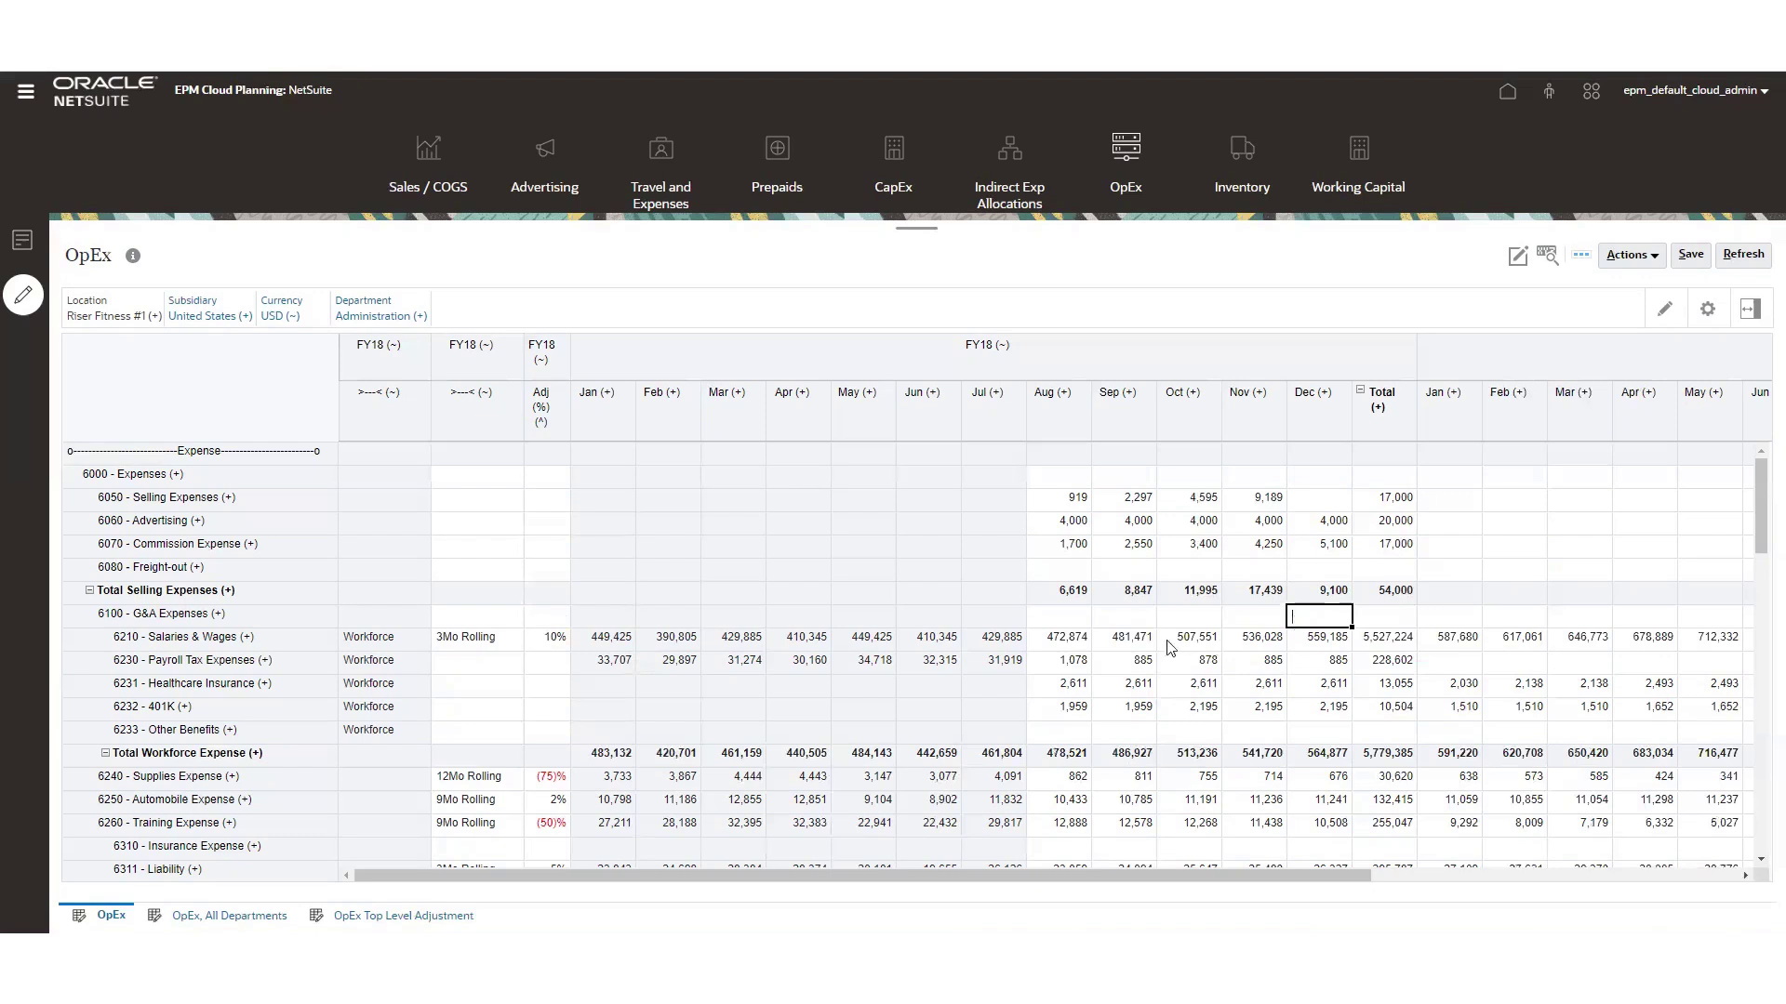
- View the Grid Spread options for the September FY18 Salaries & Wages cell and close them without applying changes
{"action": "left_click", "coordinate": [1131, 638]}
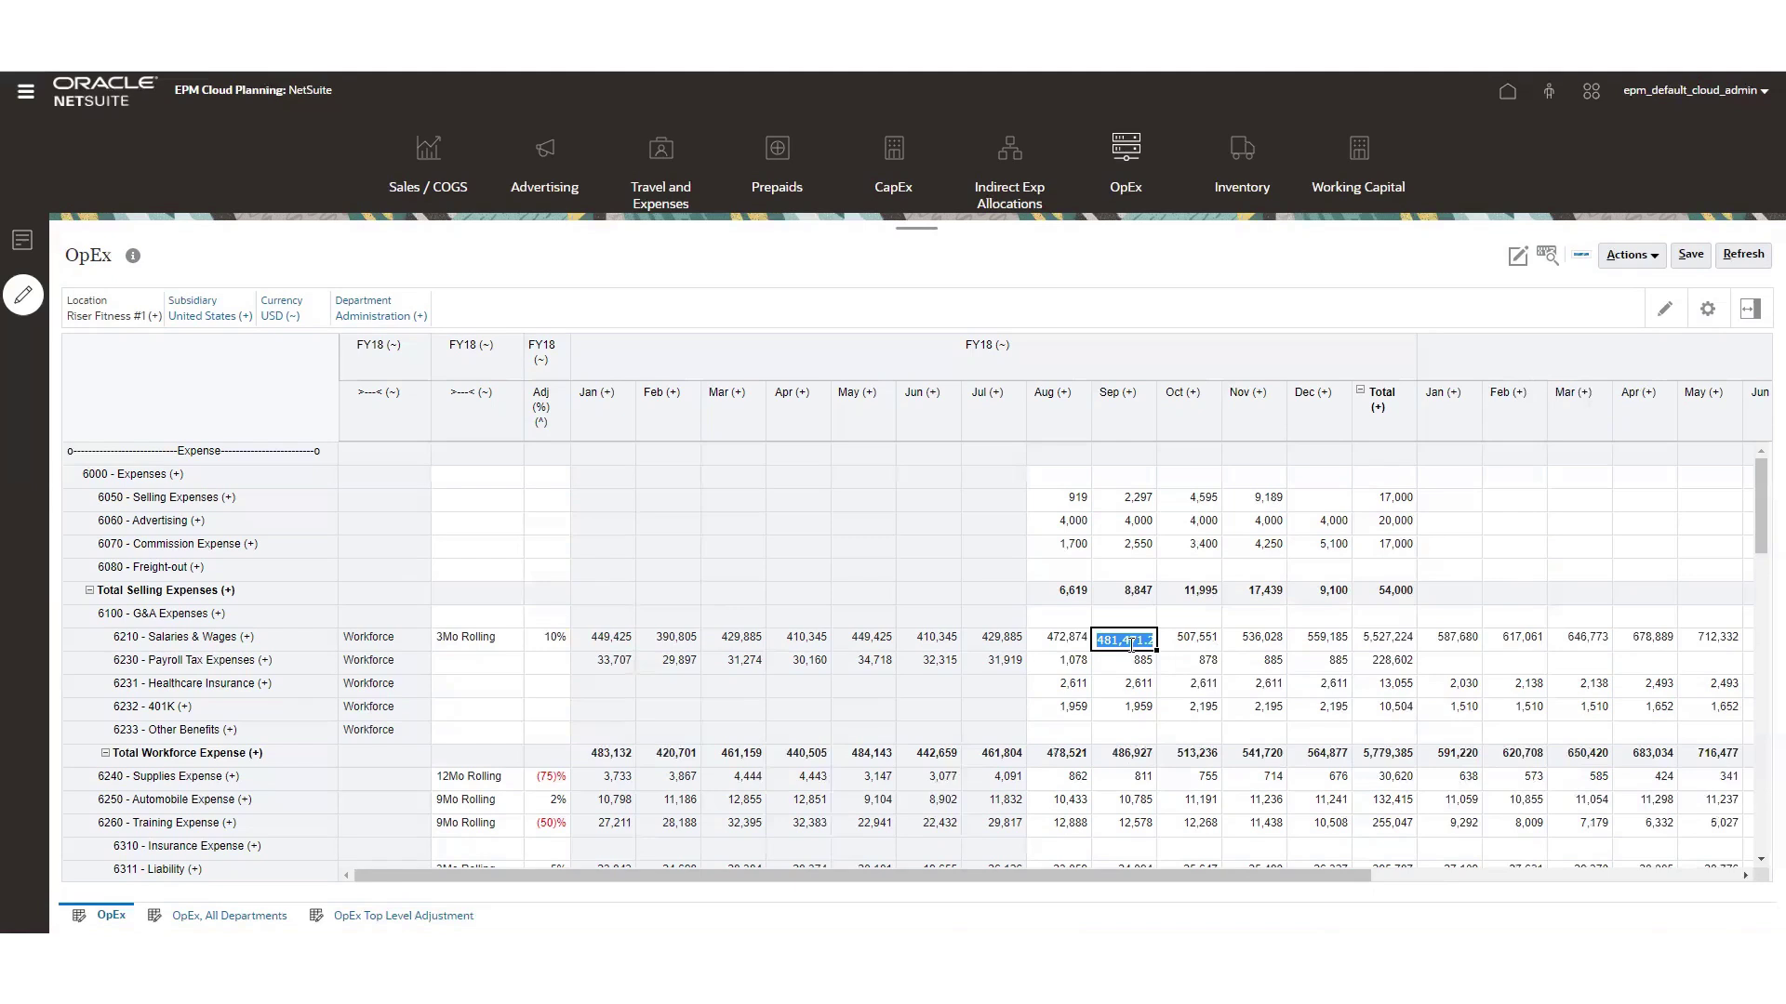
{"action": "right_click", "coordinate": [1130, 642]}
{"action": "mouse_move", "coordinate": [1200, 474]}
{"action": "left_click", "coordinate": [1303, 500]}
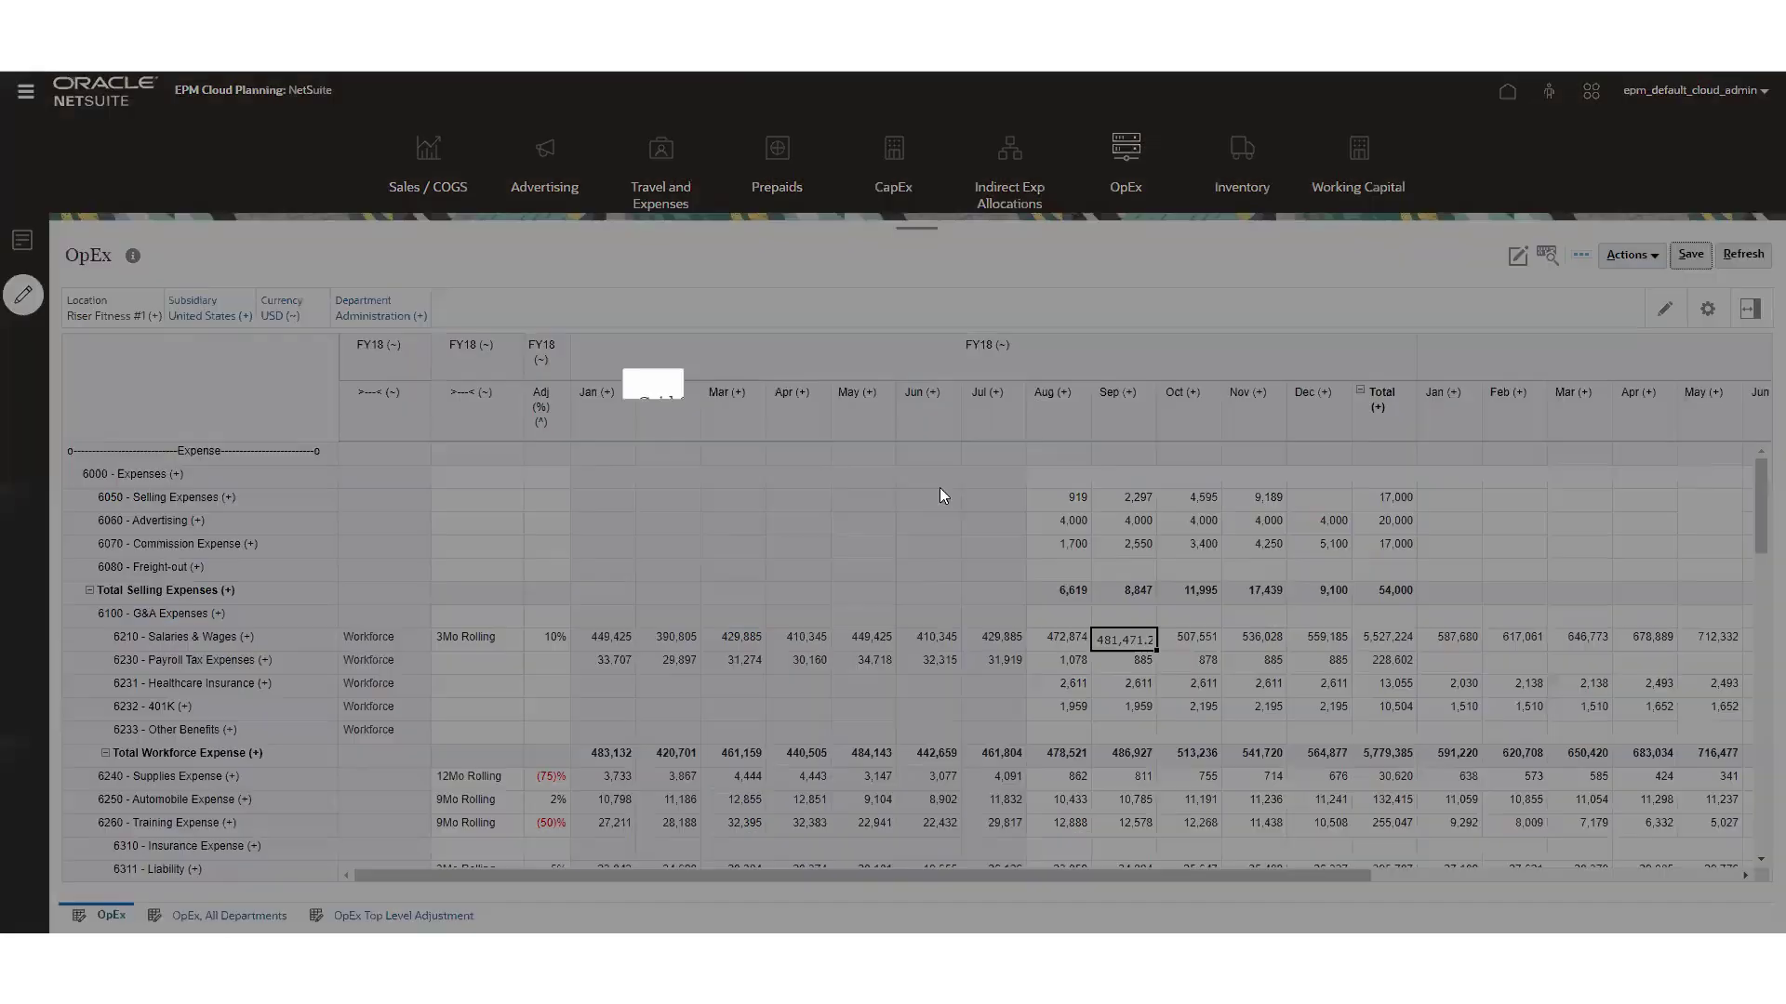
{"action": "left_click_drag", "start_coordinate": [797, 464], "coordinate": [927, 467]}
{"action": "left_click", "coordinate": [976, 442]}
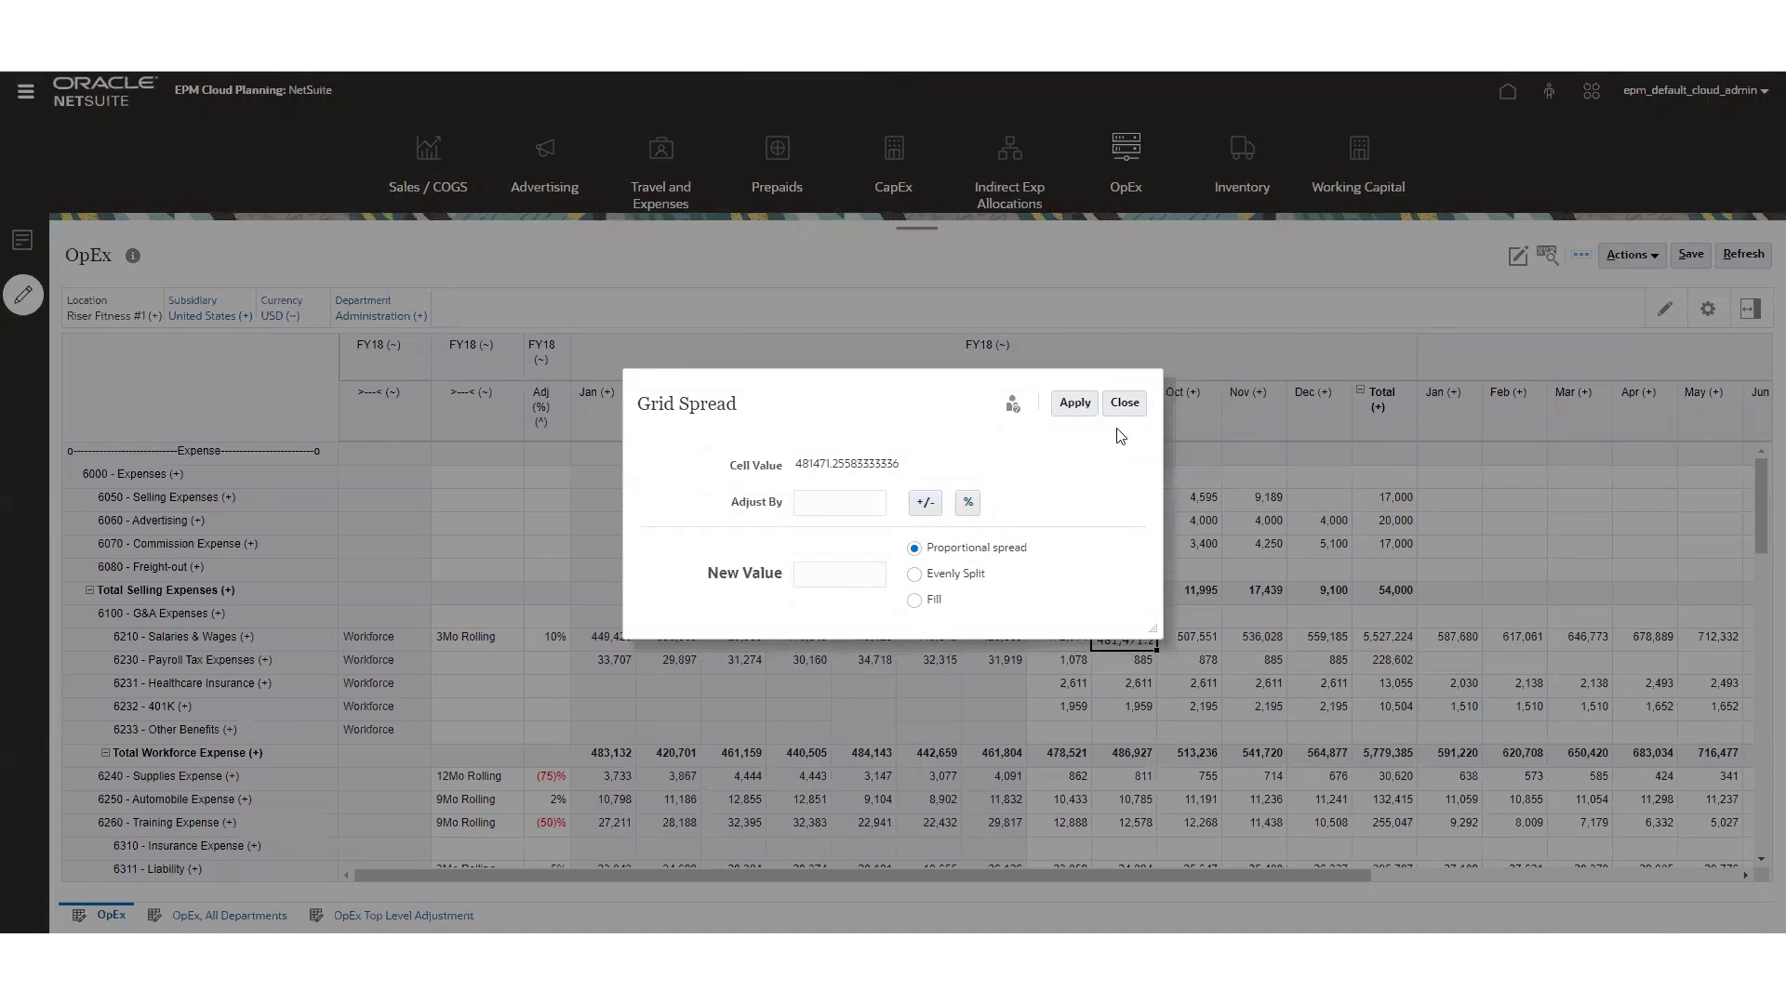
{"action": "left_click", "coordinate": [1124, 403]}
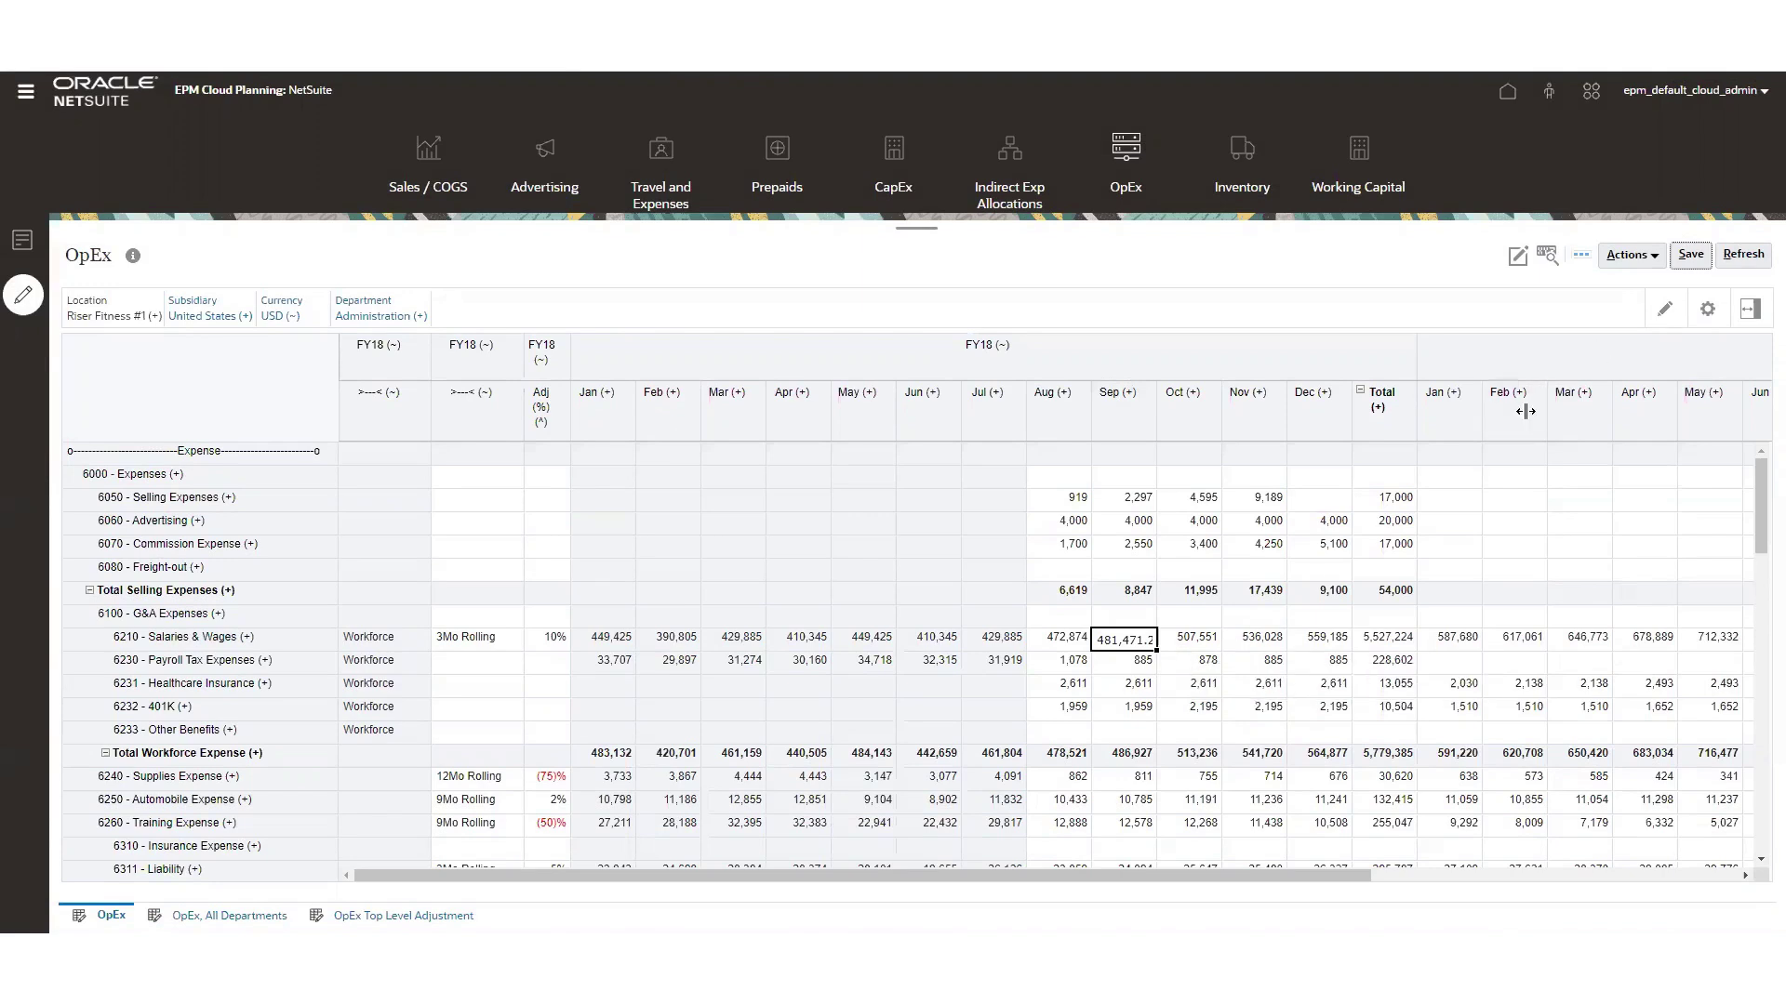
- Open the OpEx form as an ad hoc analysis grid, view the available Version members, and return to the form
{"action": "left_click", "coordinate": [1642, 267]}
{"action": "left_click", "coordinate": [1545, 285]}
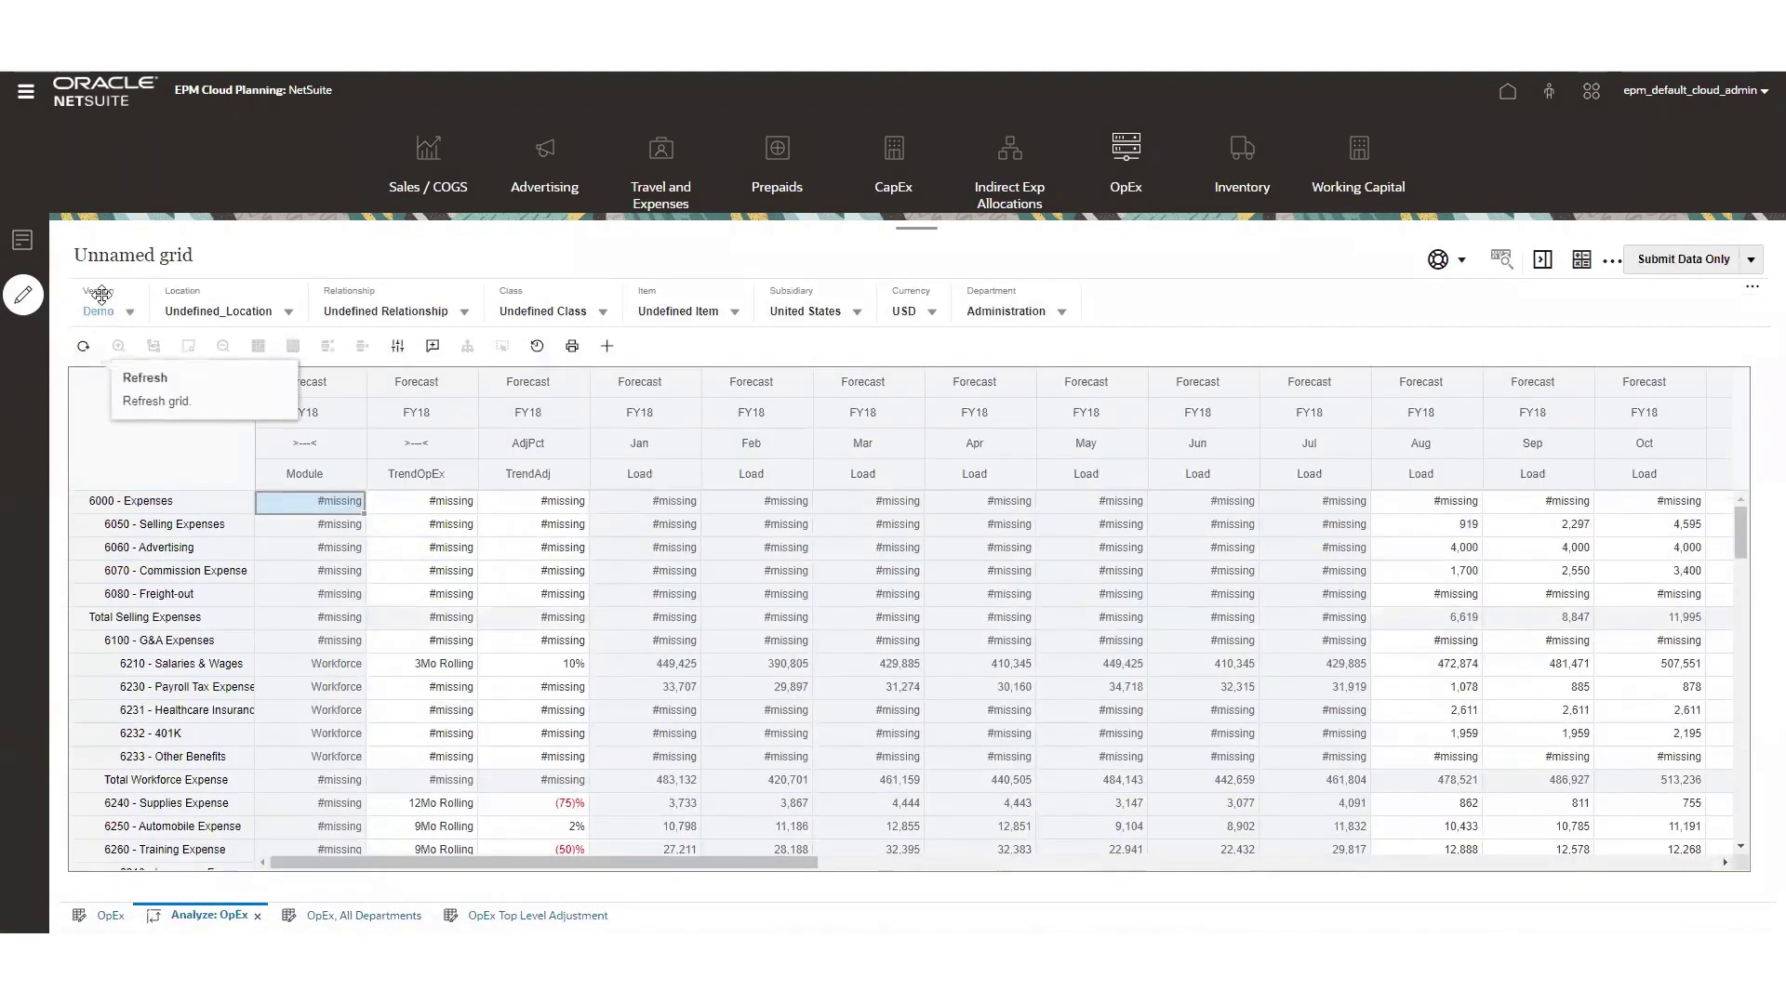
{"action": "left_click", "coordinate": [134, 317]}
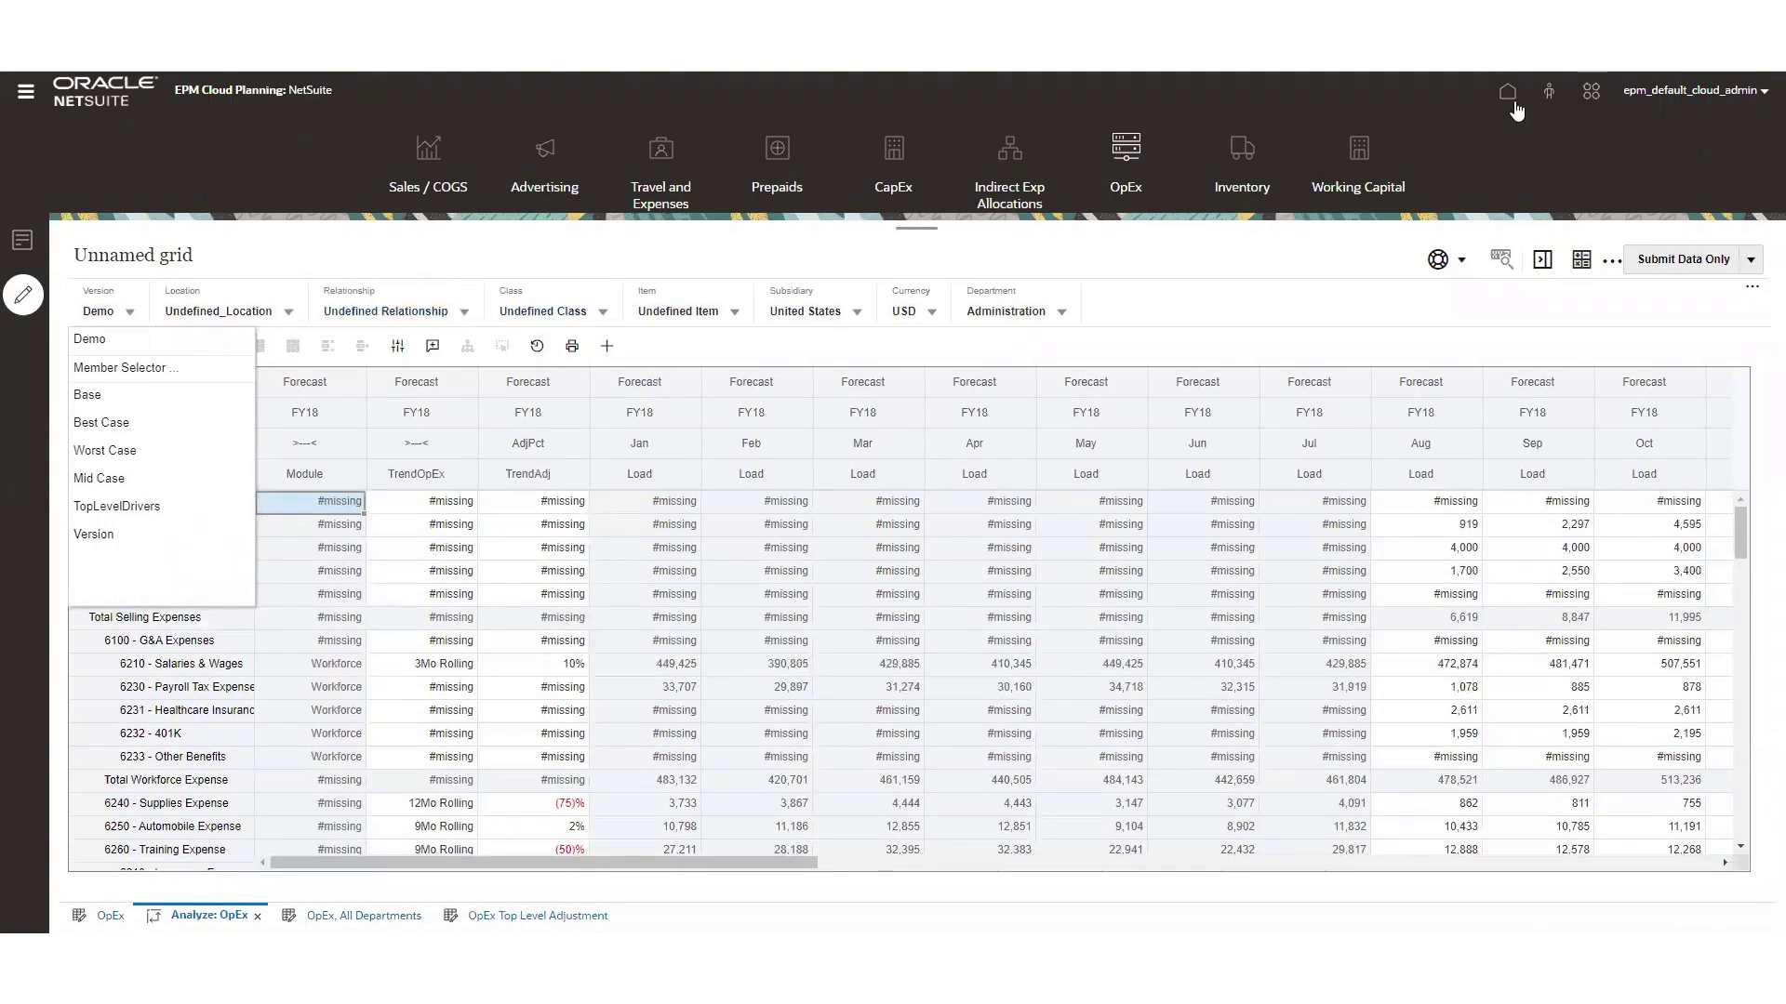
{"action": "left_click", "coordinate": [108, 916]}
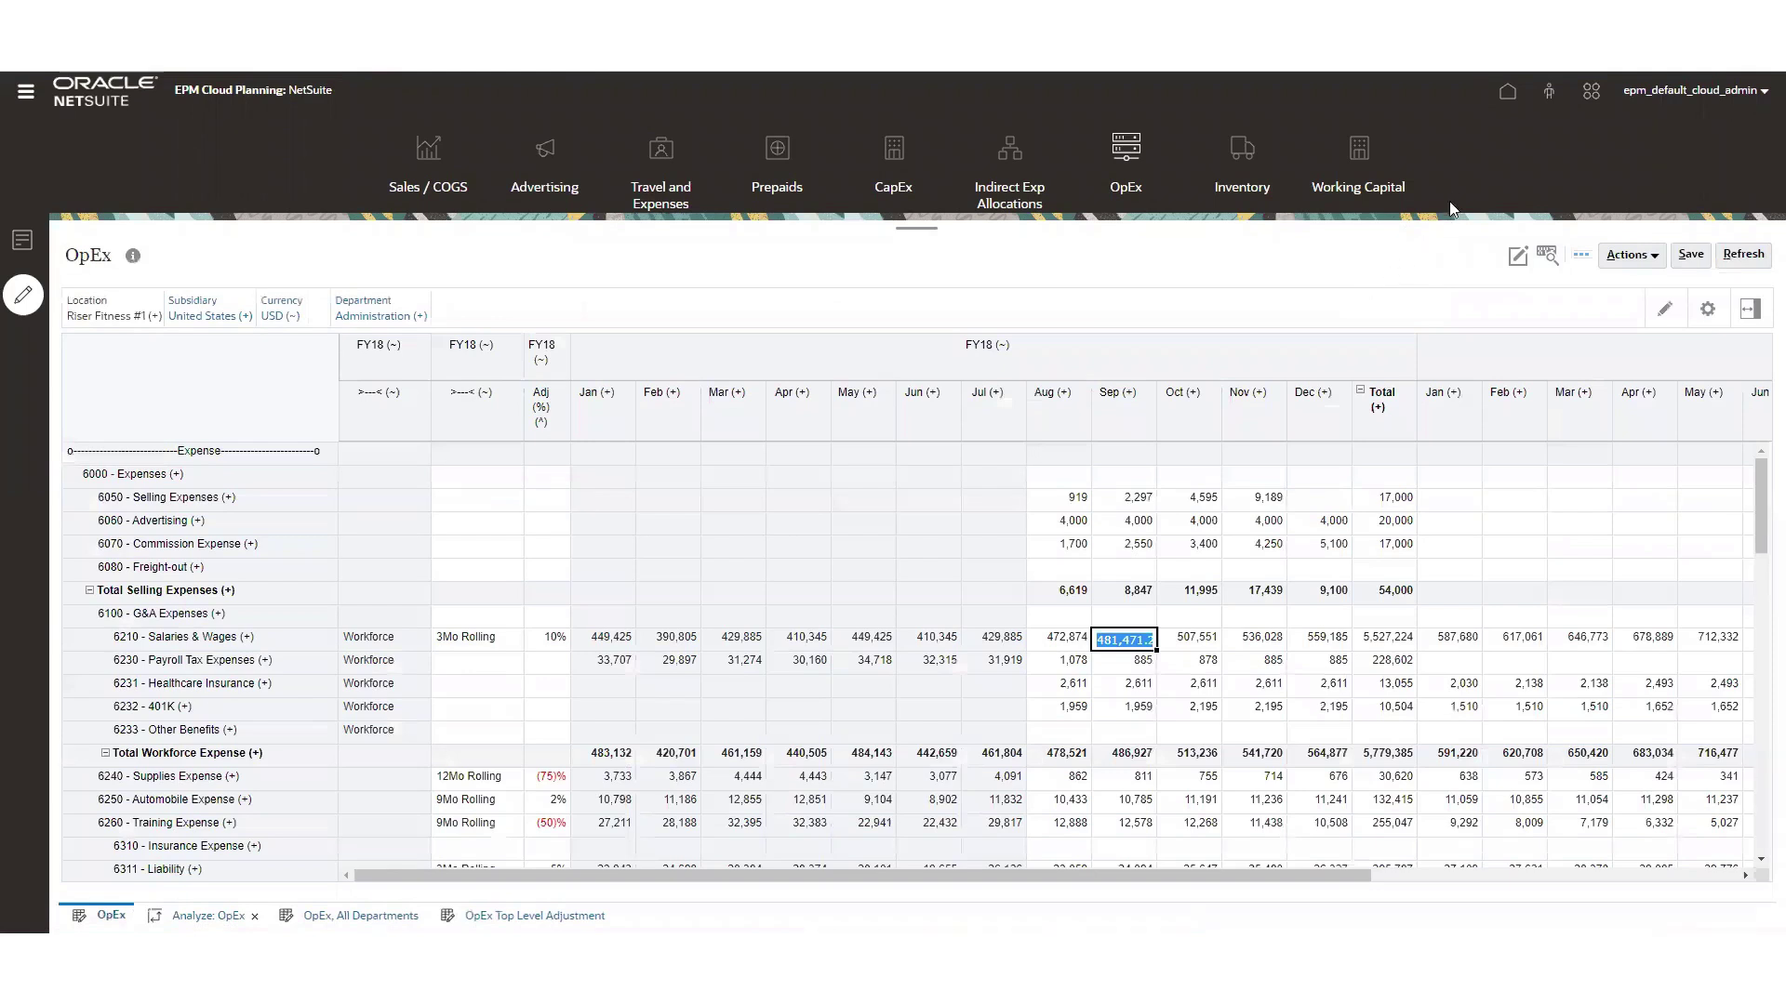
- Open the Copy Forecast setup area and highlight the Forecast 1 columns in the Archive Forecast form
{"action": "left_click", "coordinate": [1506, 93]}
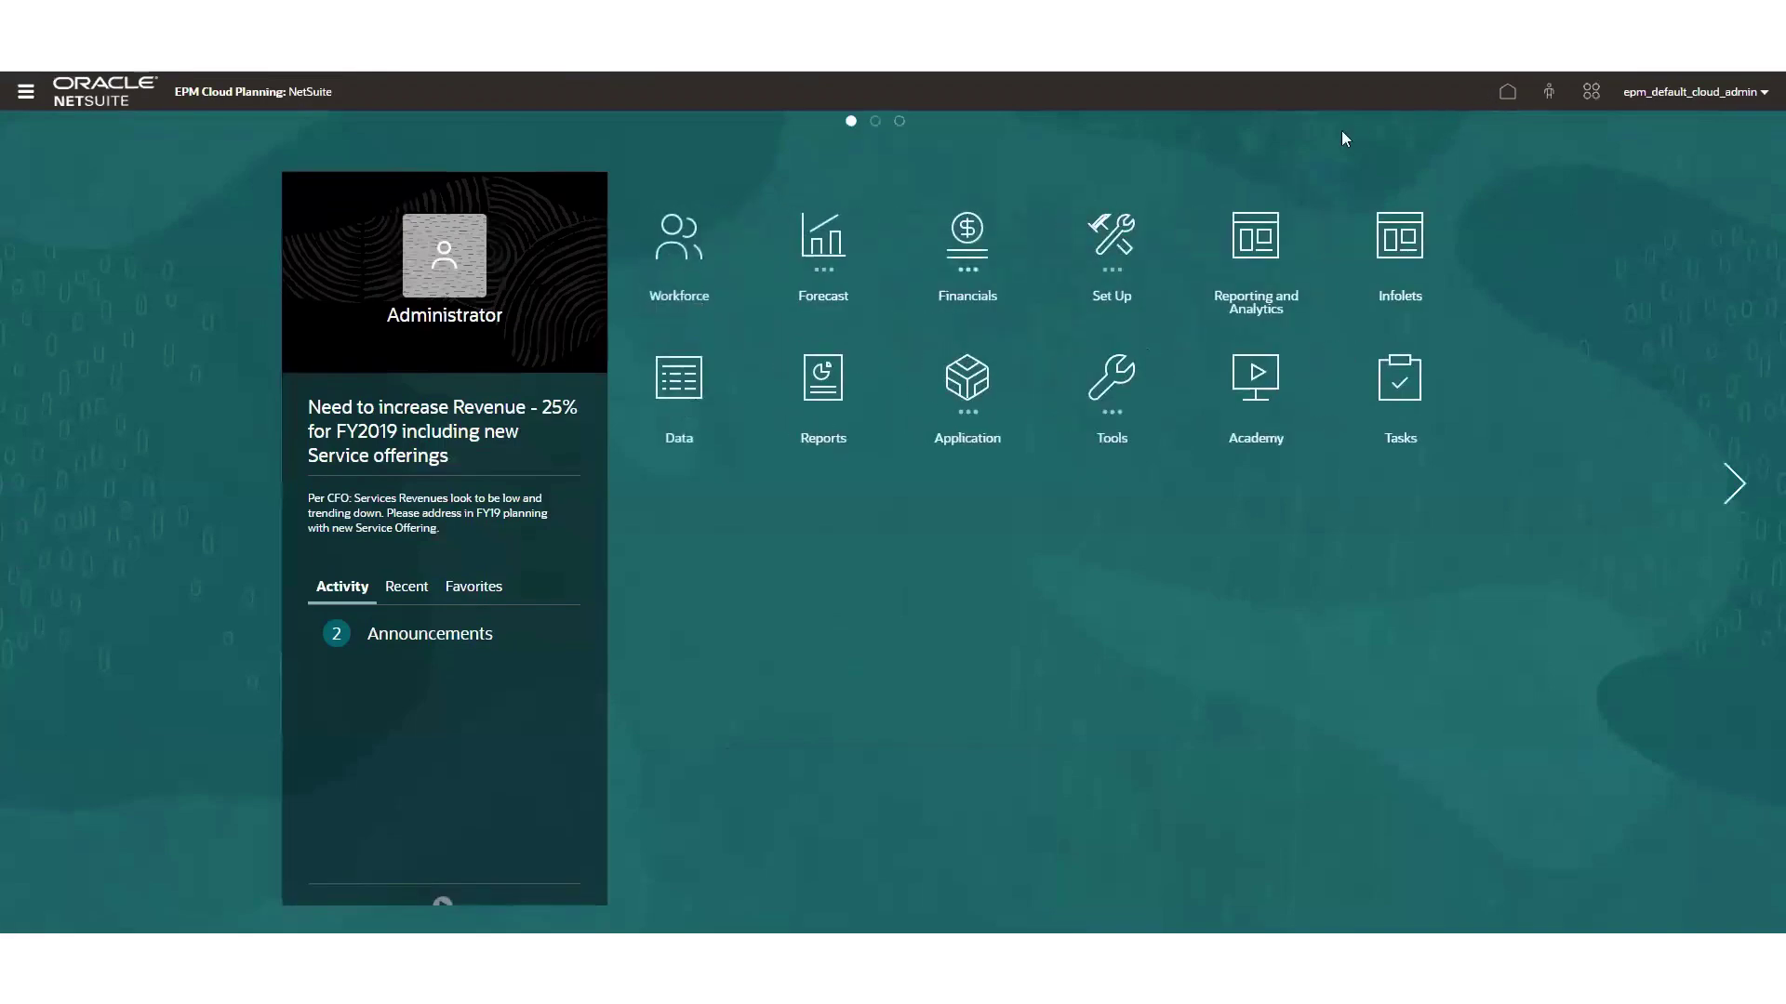
{"action": "left_click", "coordinate": [1111, 237]}
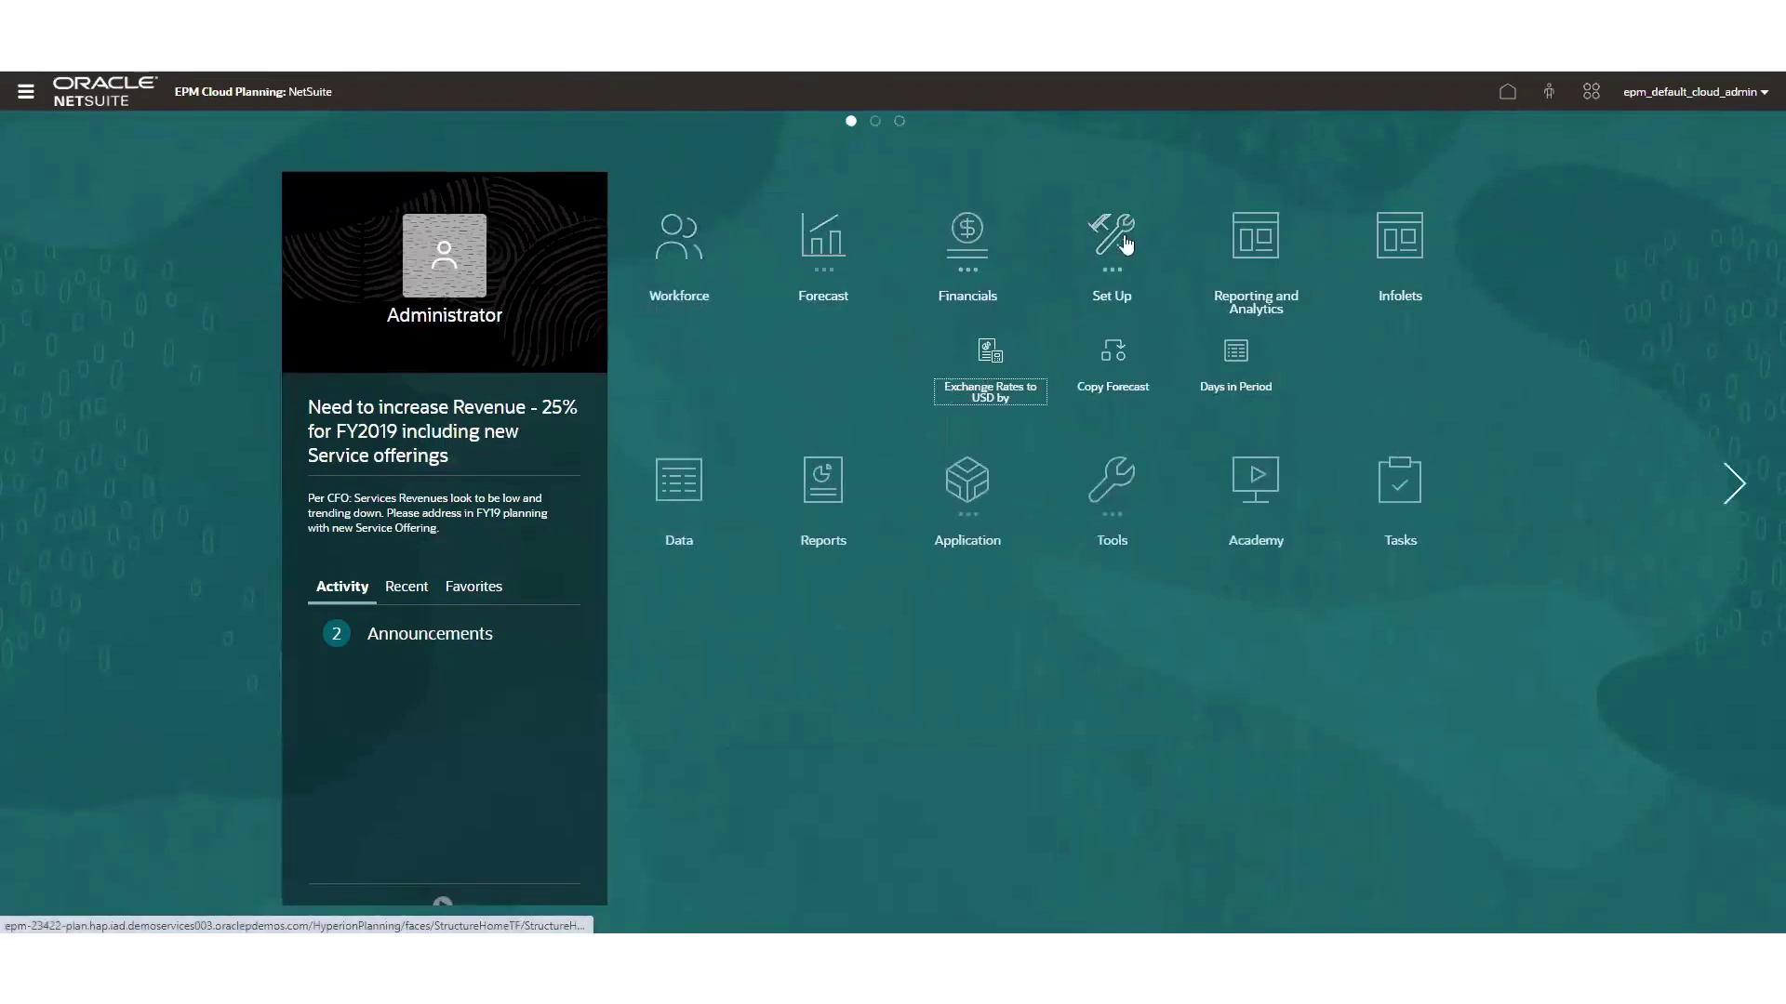
{"action": "left_click", "coordinate": [1105, 363]}
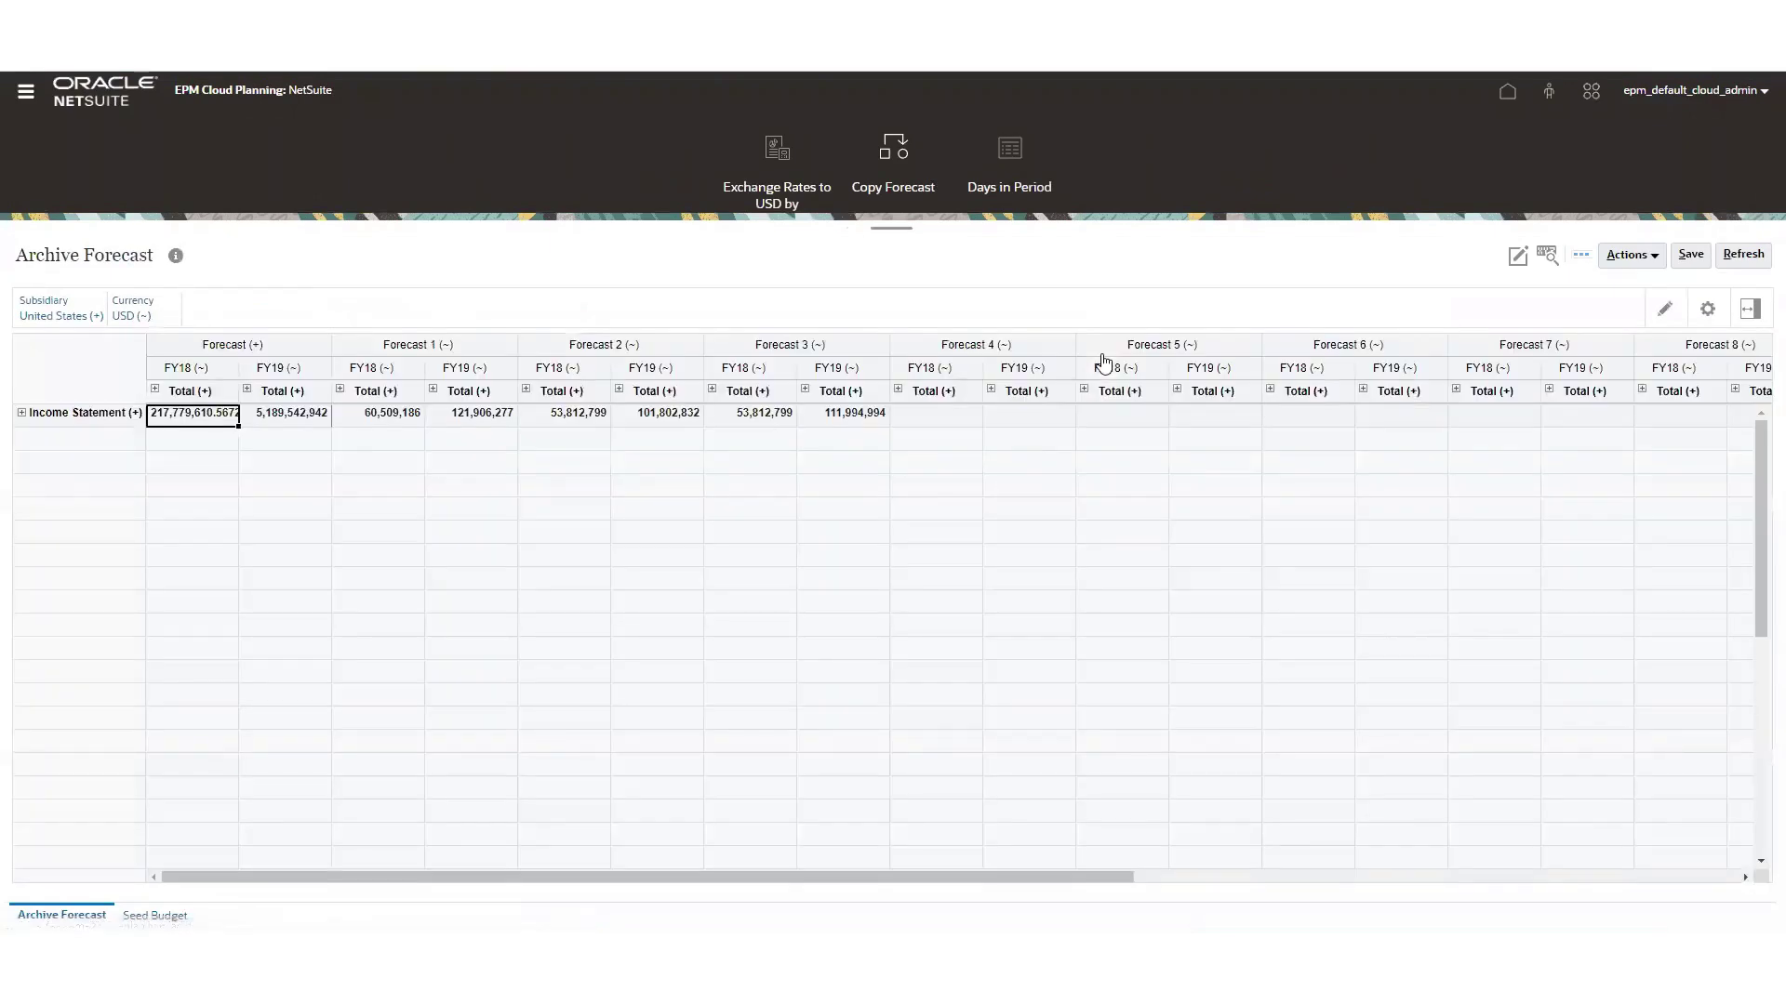
{"action": "left_click", "coordinate": [440, 341]}
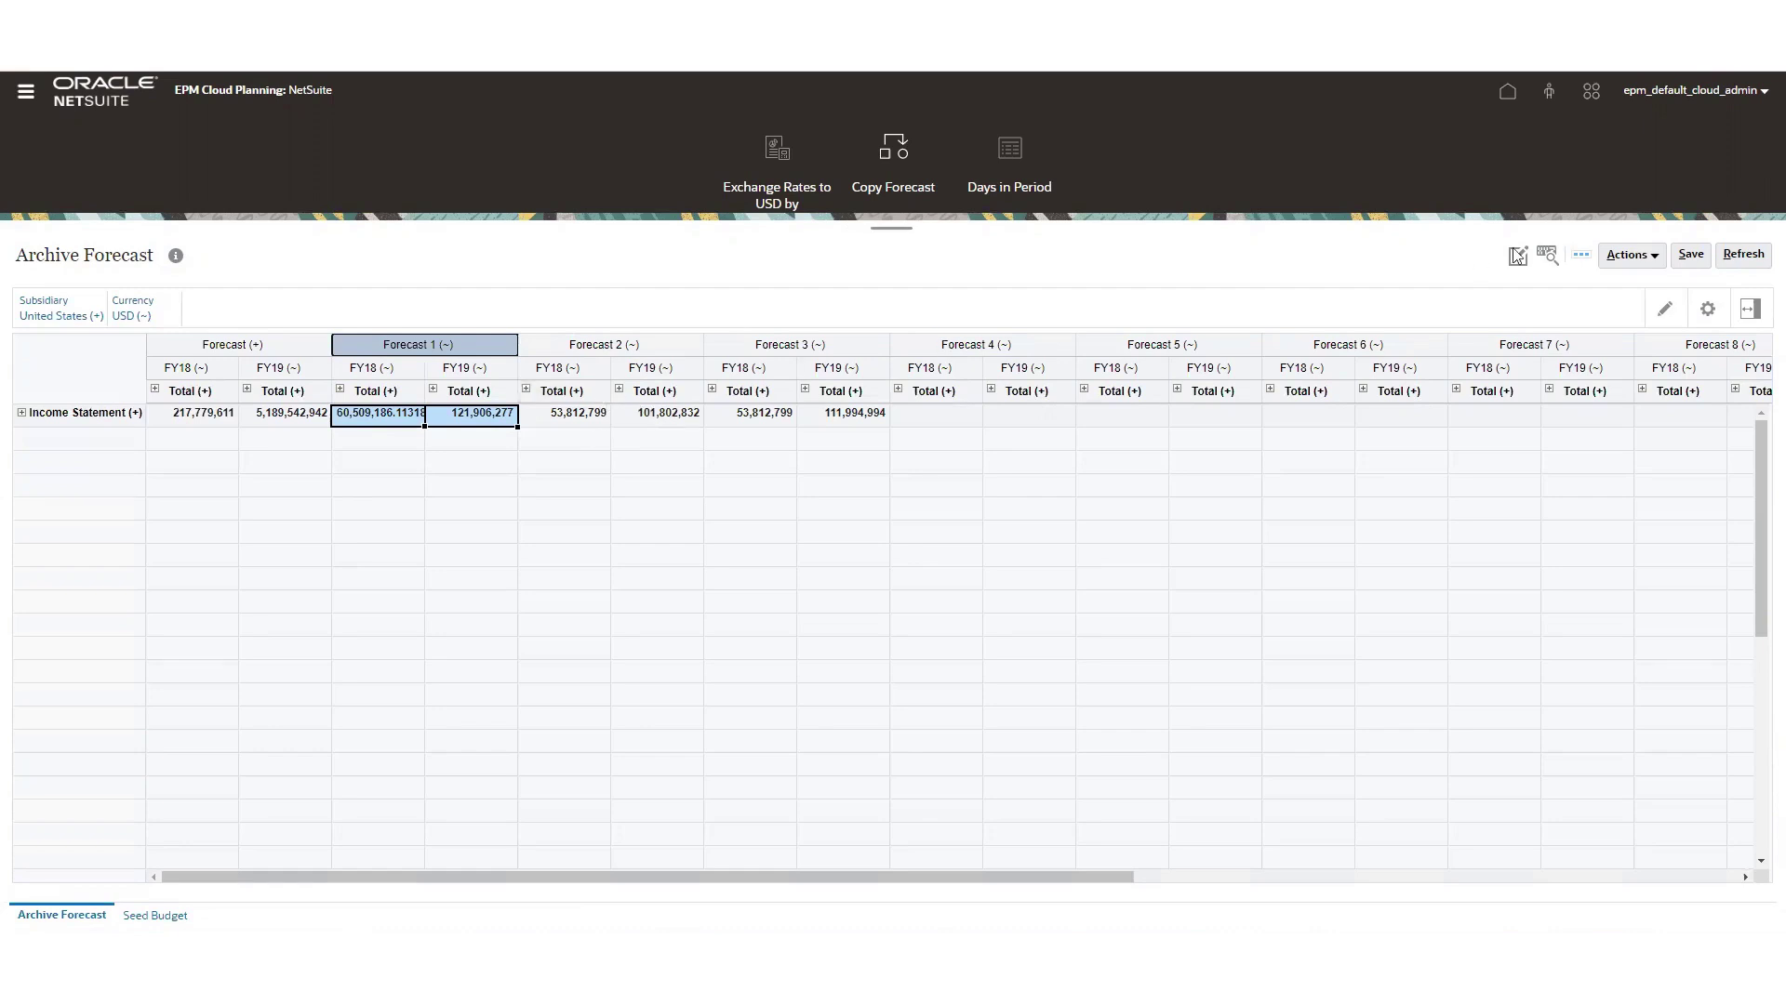
- Return to the OpEx forecast form and bring the FY18 expense rows into view
{"action": "left_click", "coordinate": [1499, 96]}
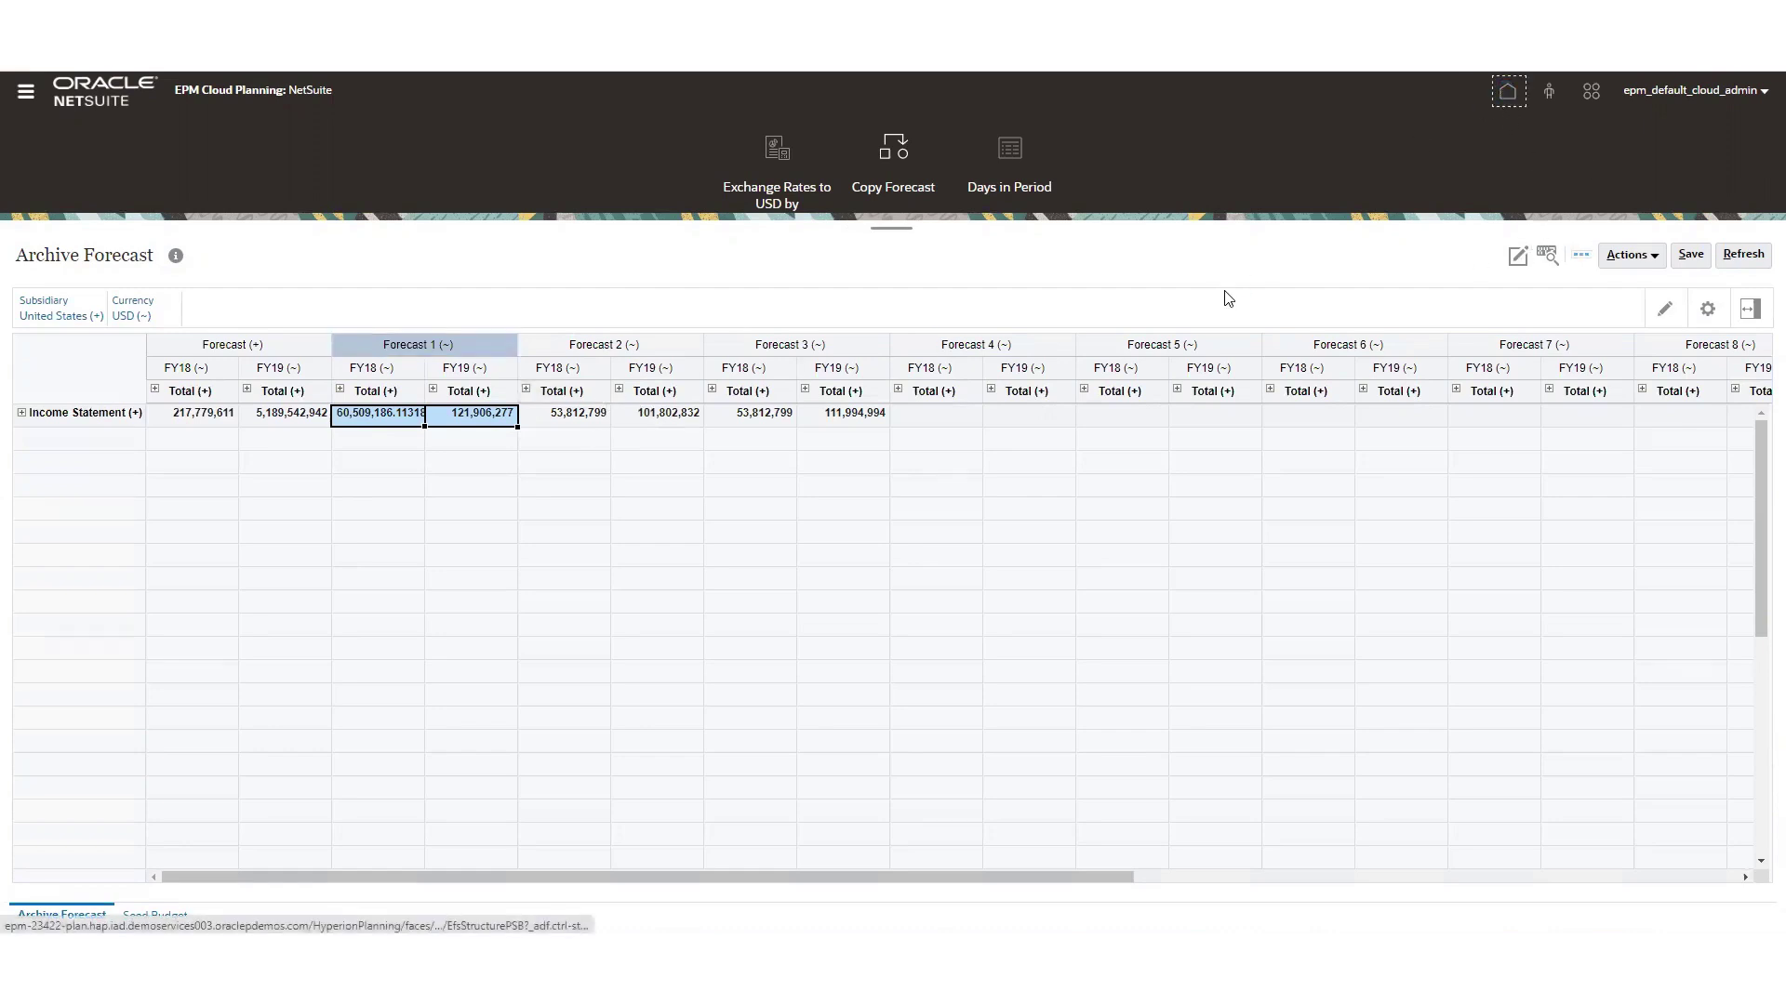
{"action": "left_click", "coordinate": [809, 244]}
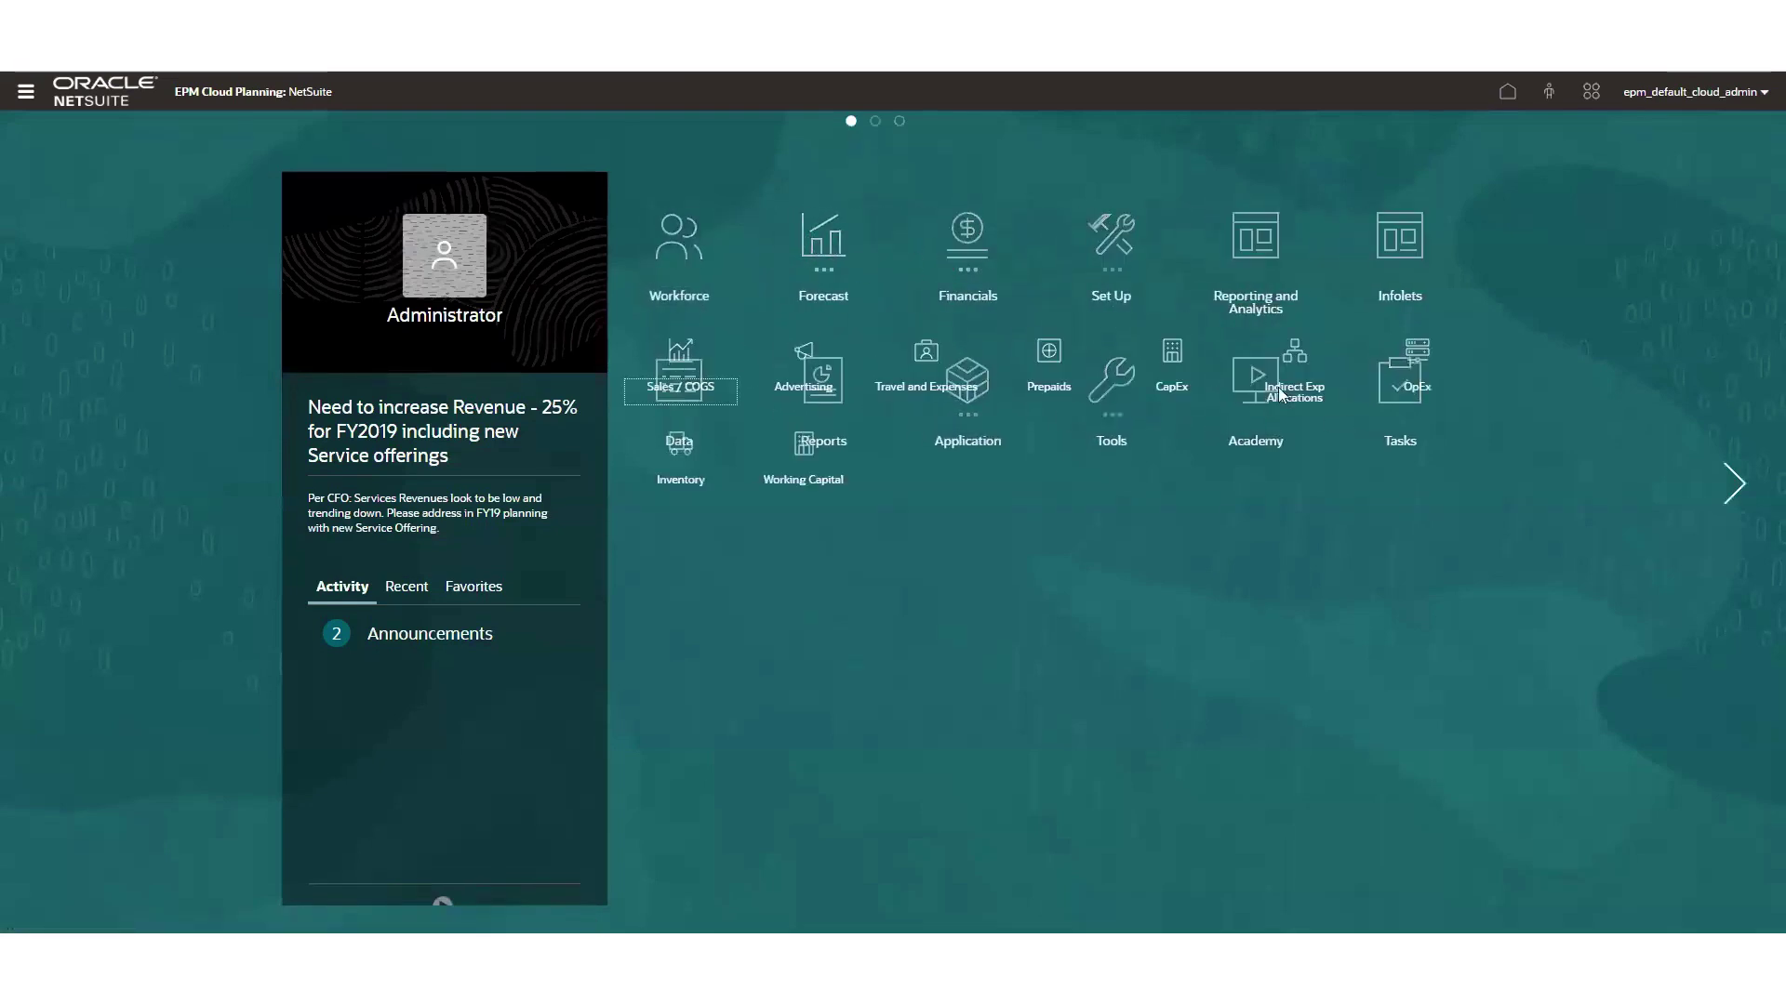
{"action": "left_click", "coordinate": [1398, 343]}
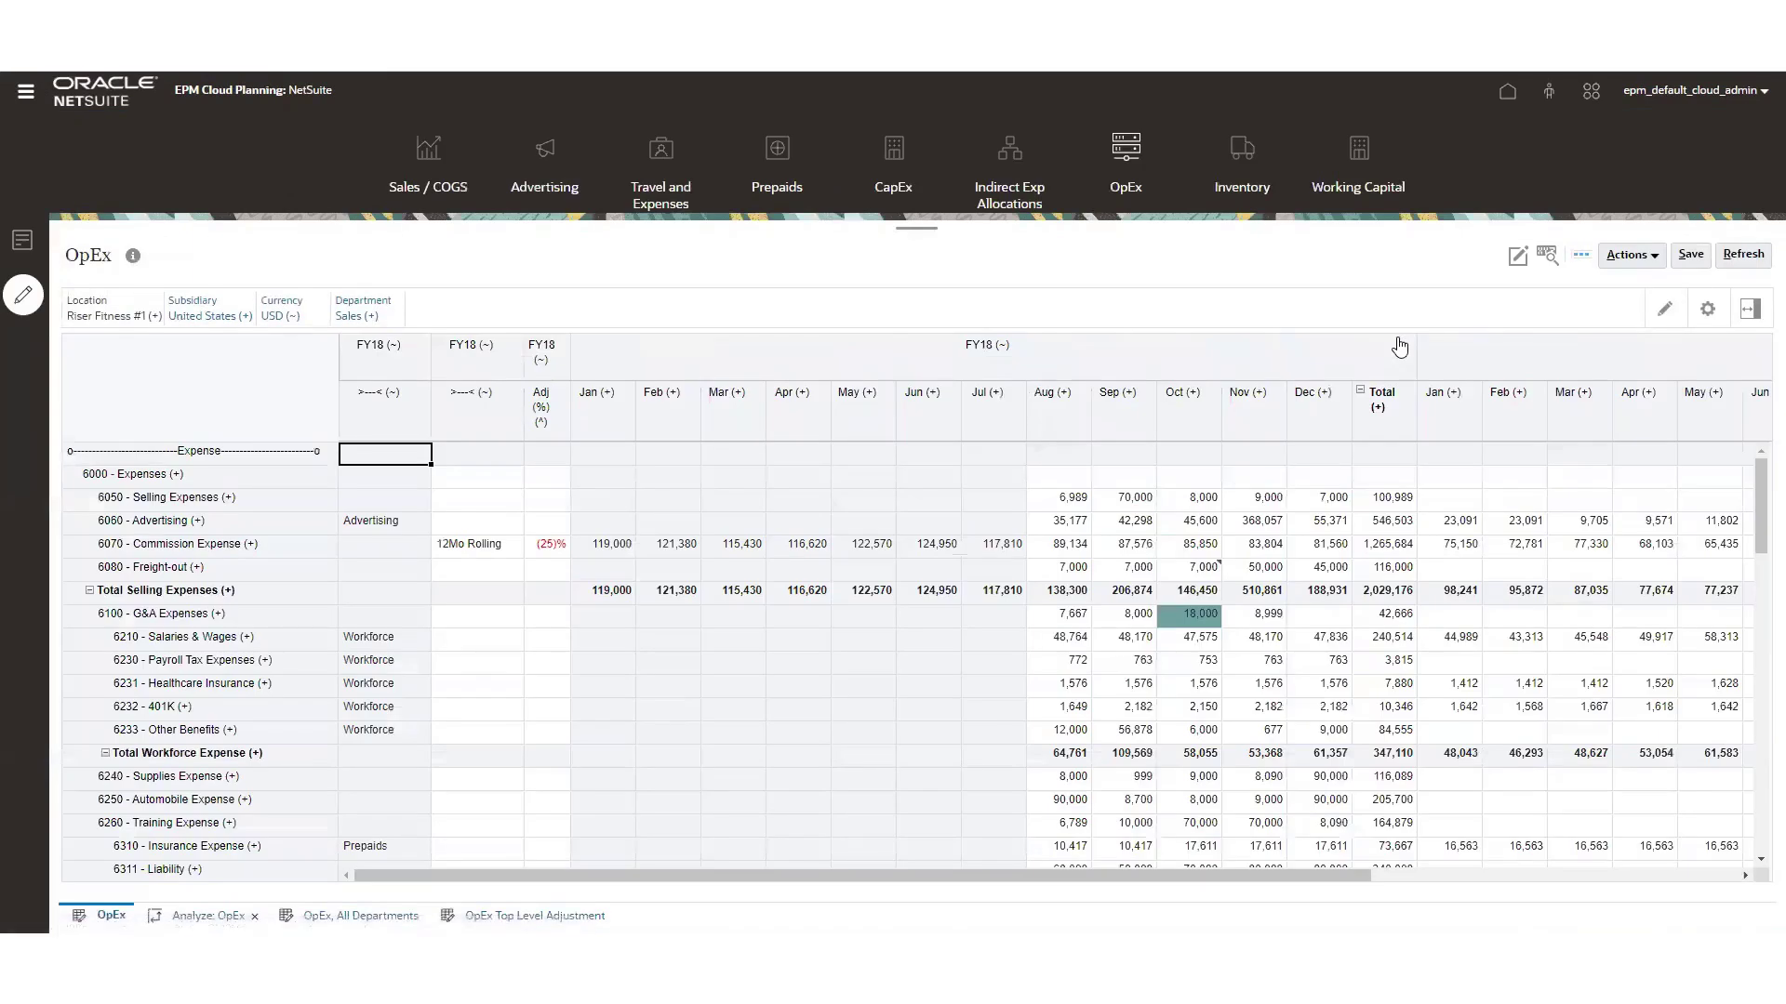
{"action": "mouse_move", "coordinate": [1758, 488]}
{"action": "left_mouse_down"}
{"action": "mouse_move", "coordinate": [1751, 752]}
{"action": "mouse_move", "coordinate": [1748, 457]}
{"action": "left_mouse_up"}
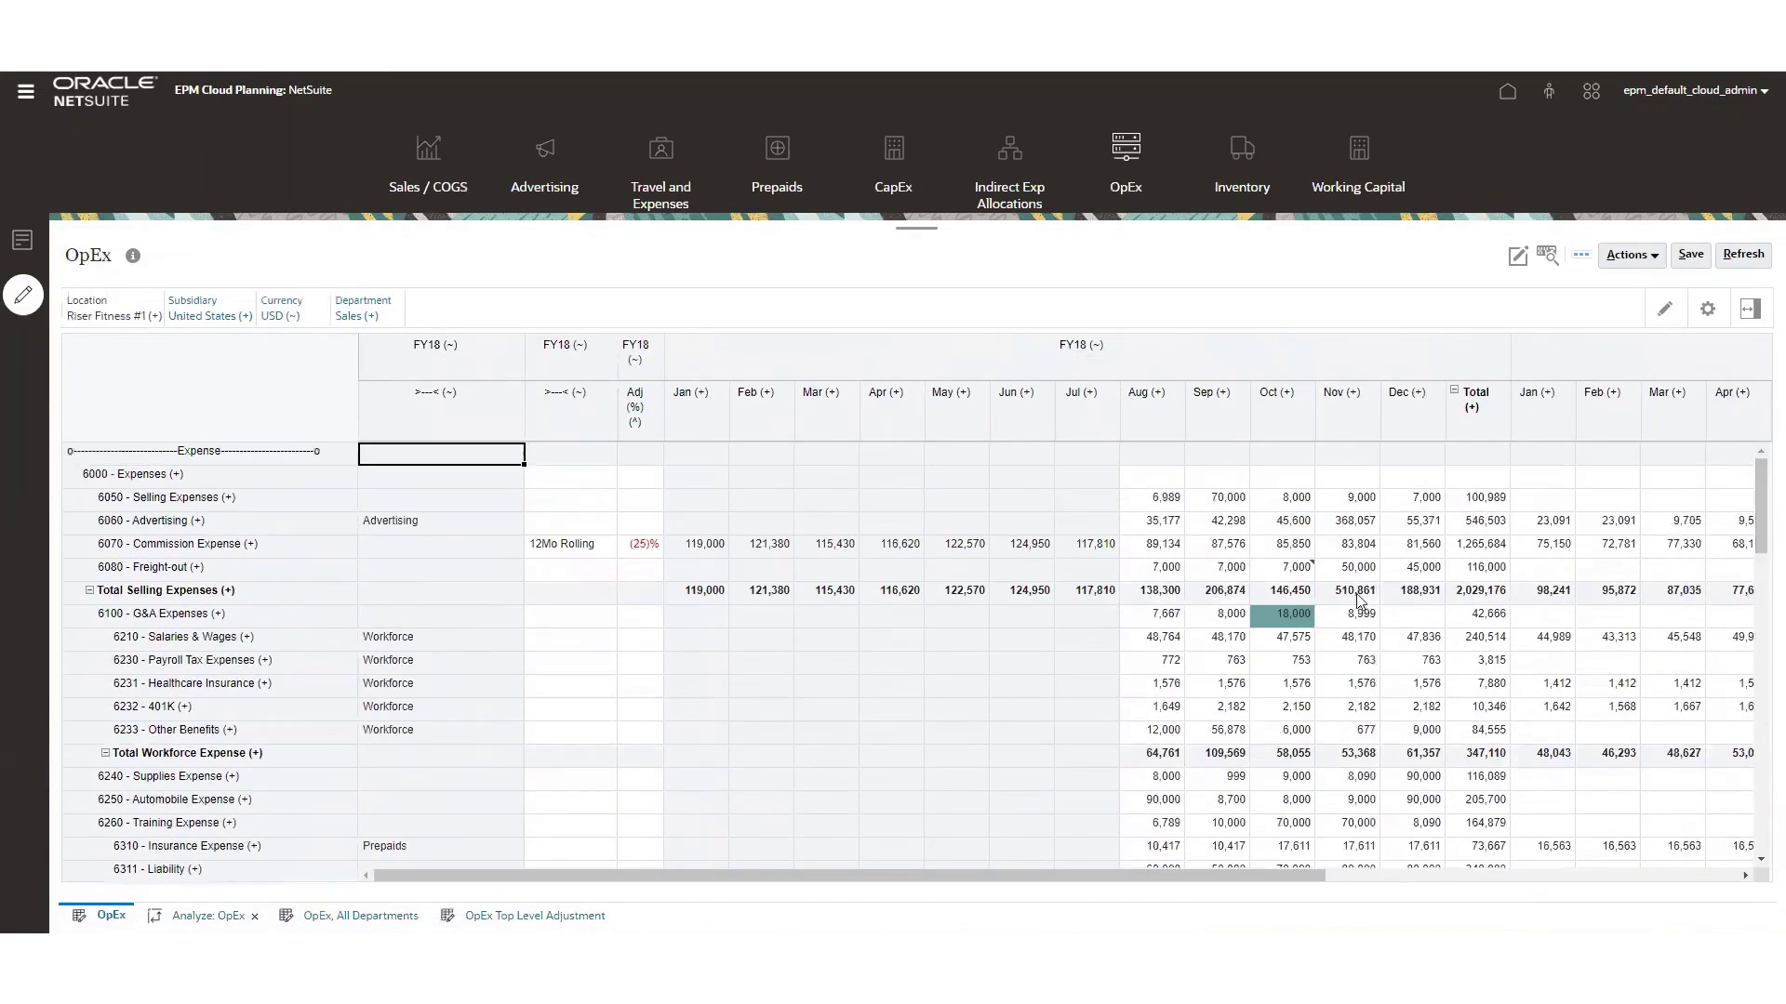
- Set the FY18 Total for 6250 - Automobile Expense to 500k so it spreads across the open months
{"action": "left_click", "coordinate": [306, 803]}
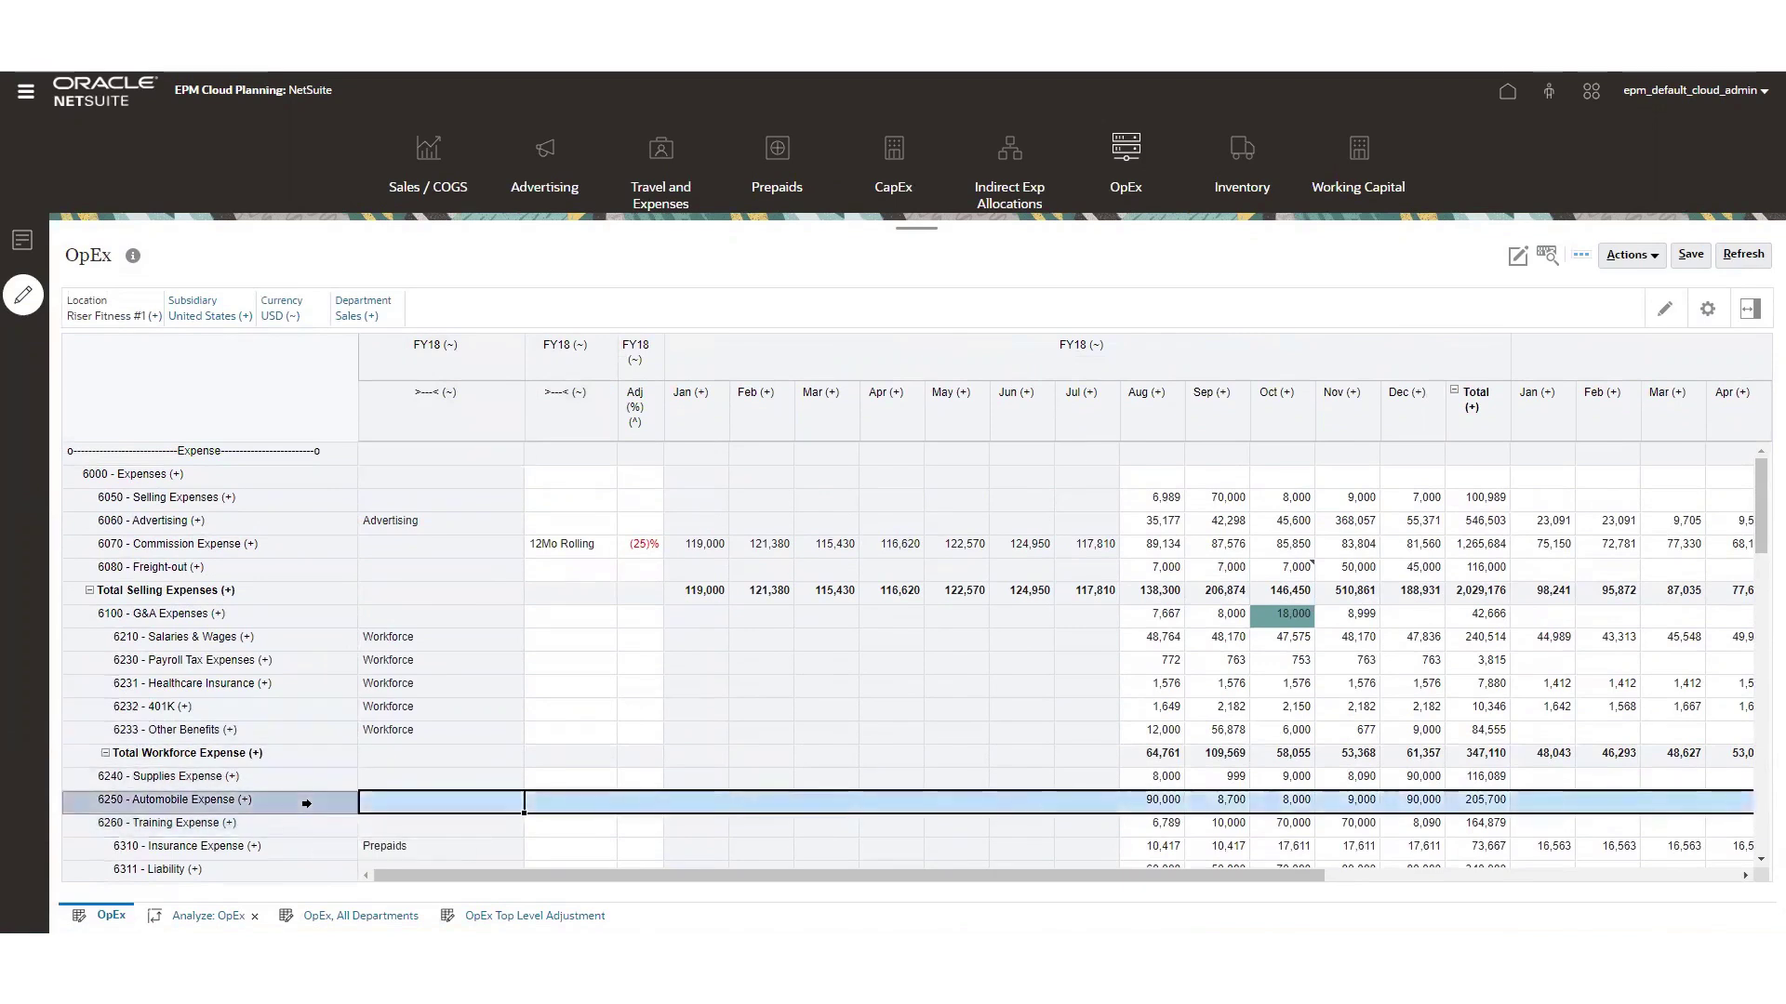
{"action": "scroll", "coordinate": [1761, 482], "scroll_direction": "down", "scroll_amount": 1}
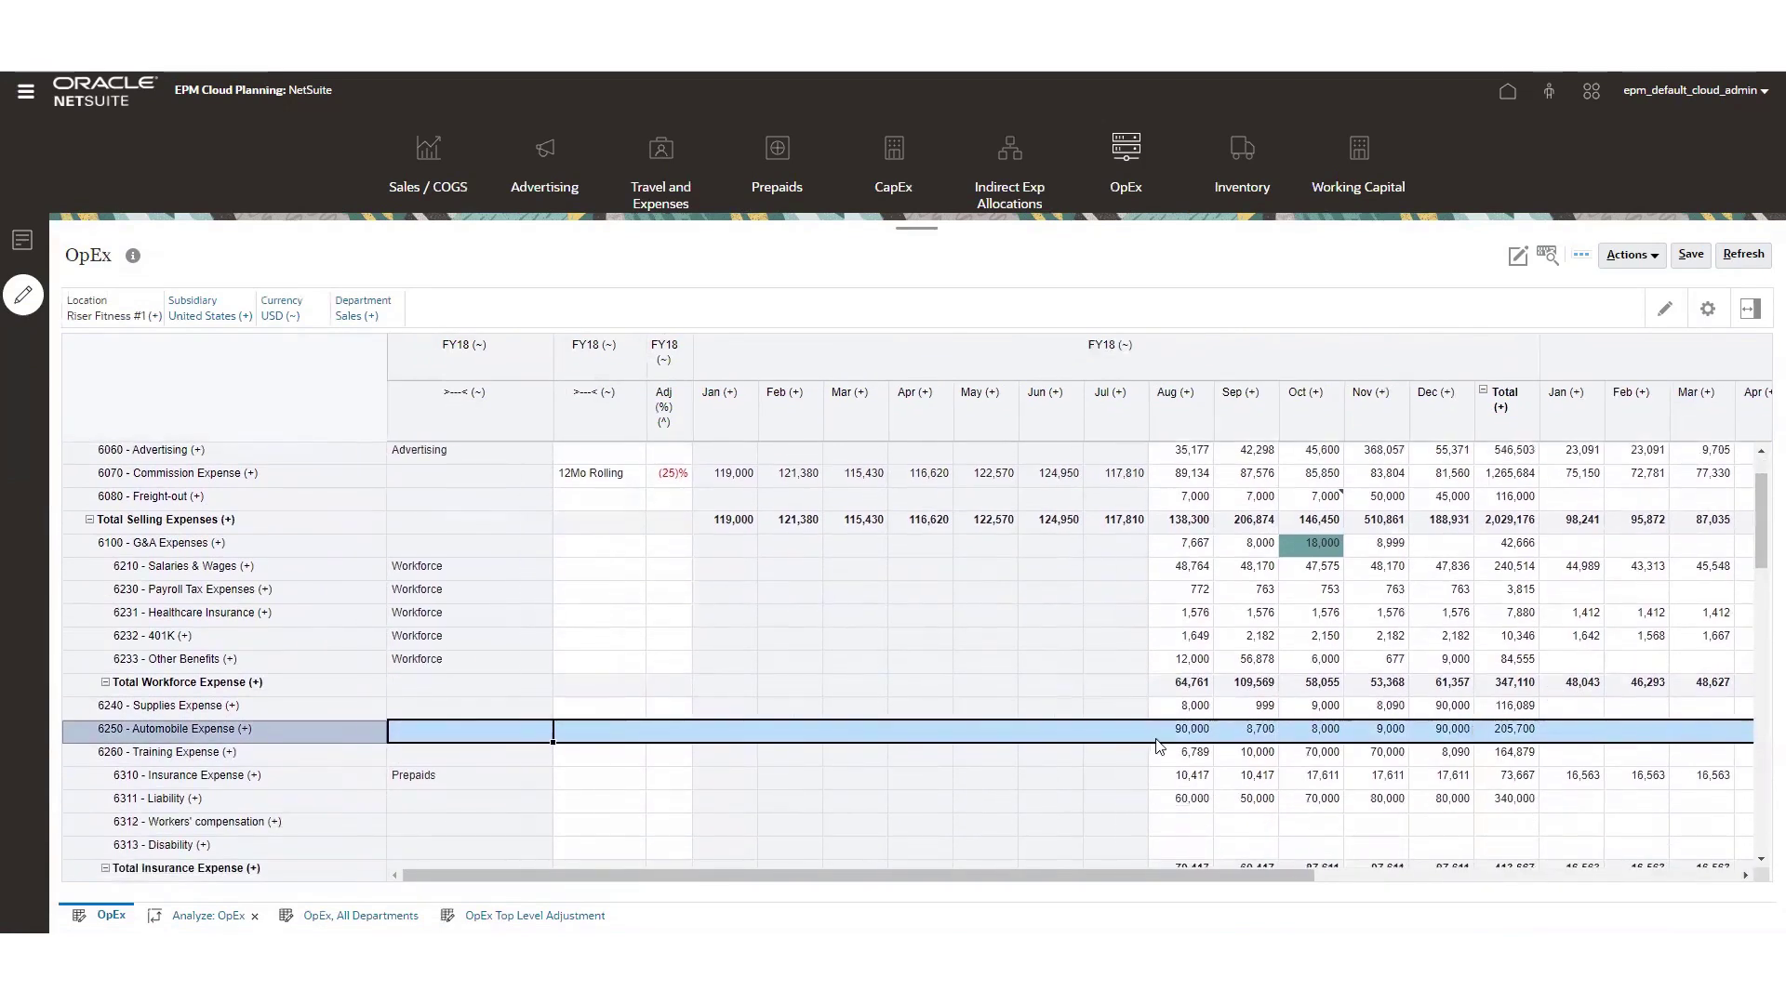
{"action": "left_click", "coordinate": [1522, 733]}
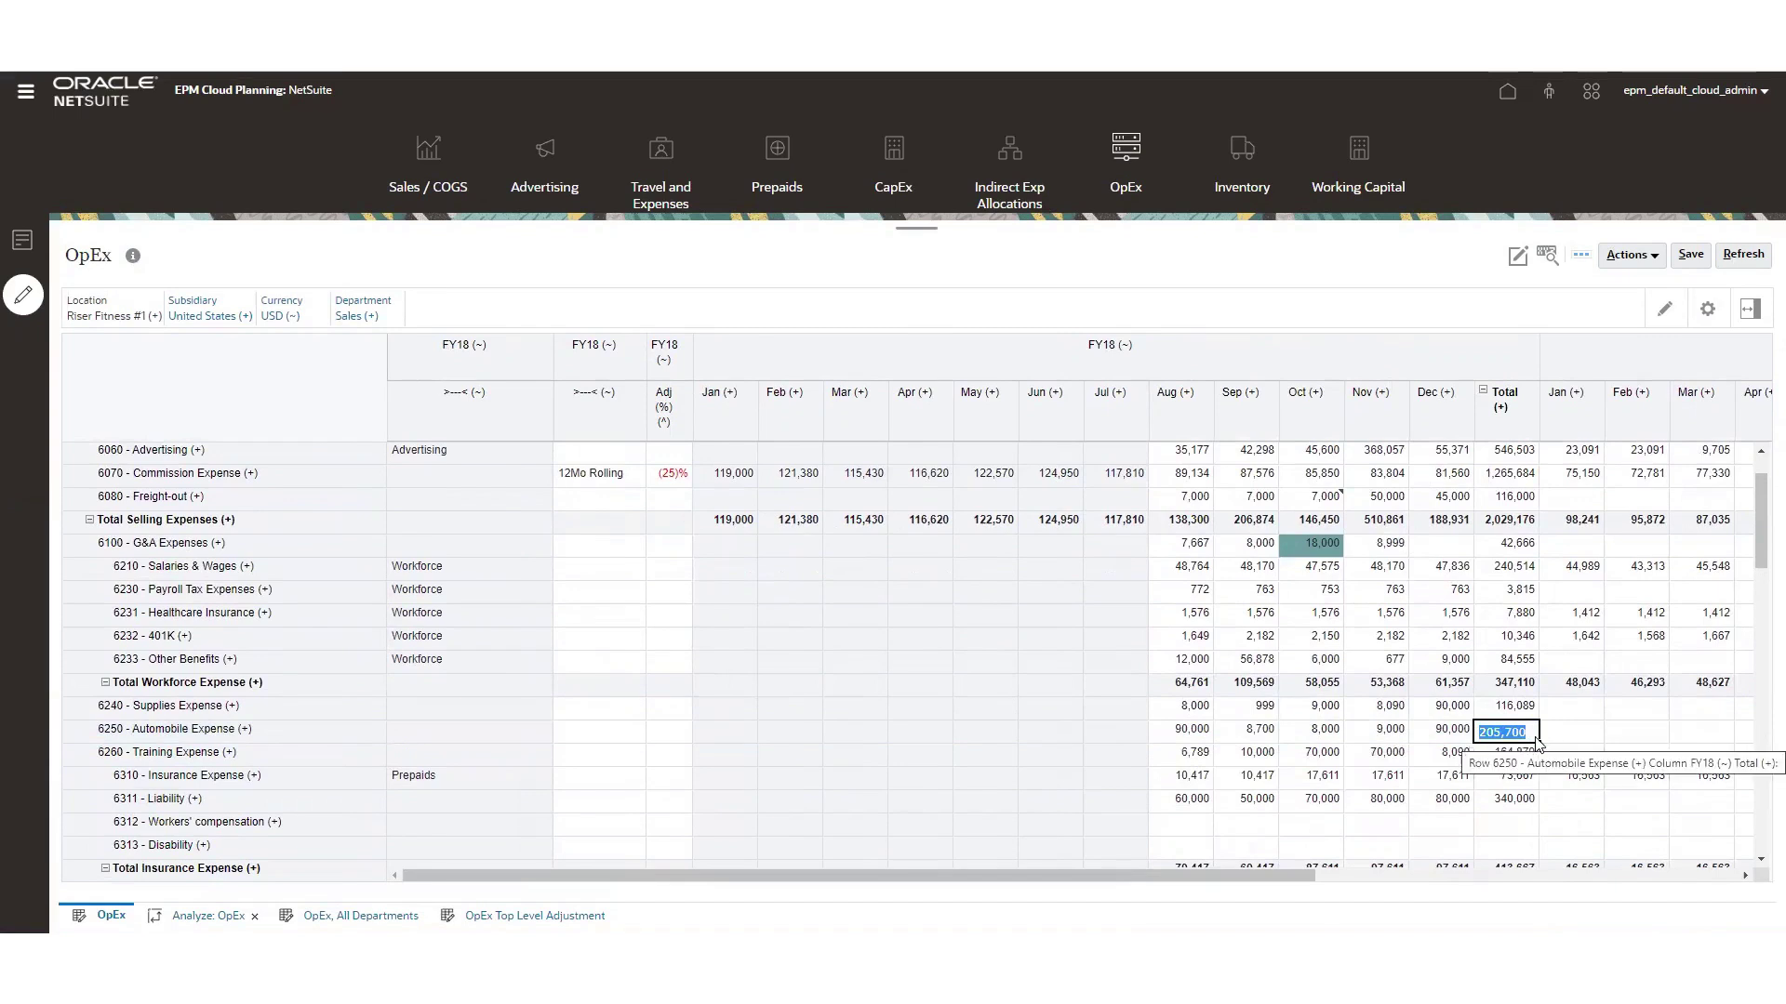
{"action": "type", "text": "500k"}
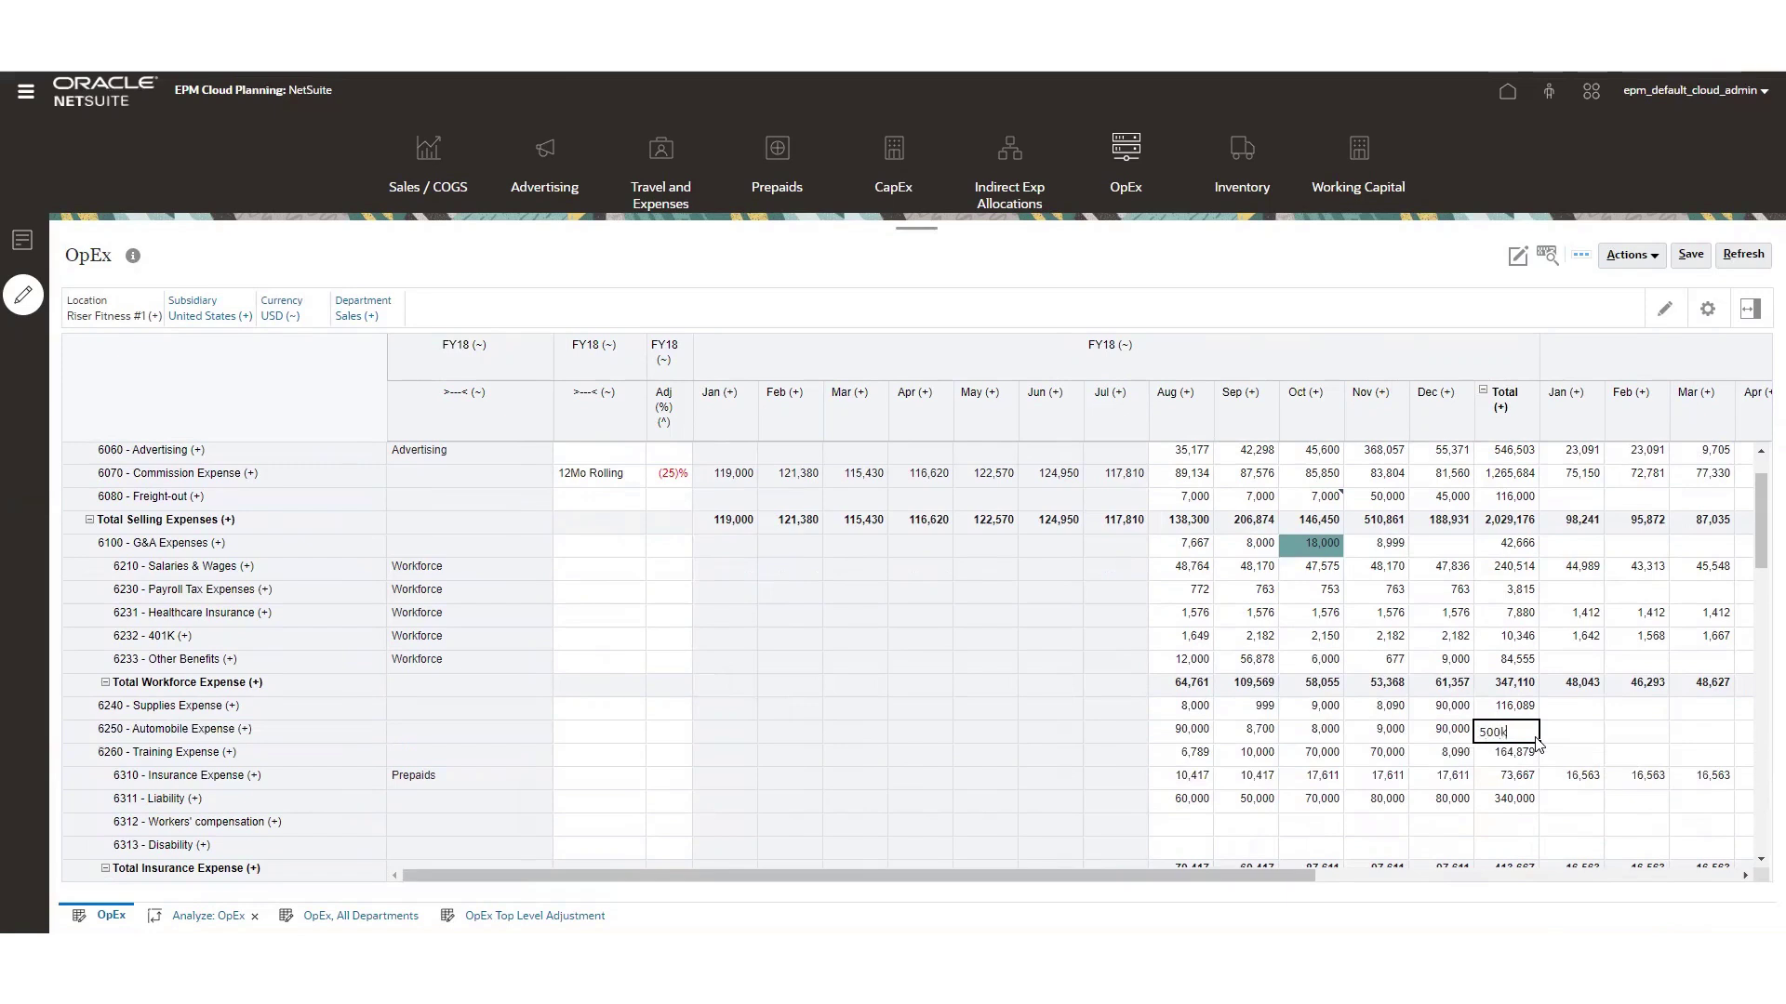
{"action": "key", "text": "Return"}
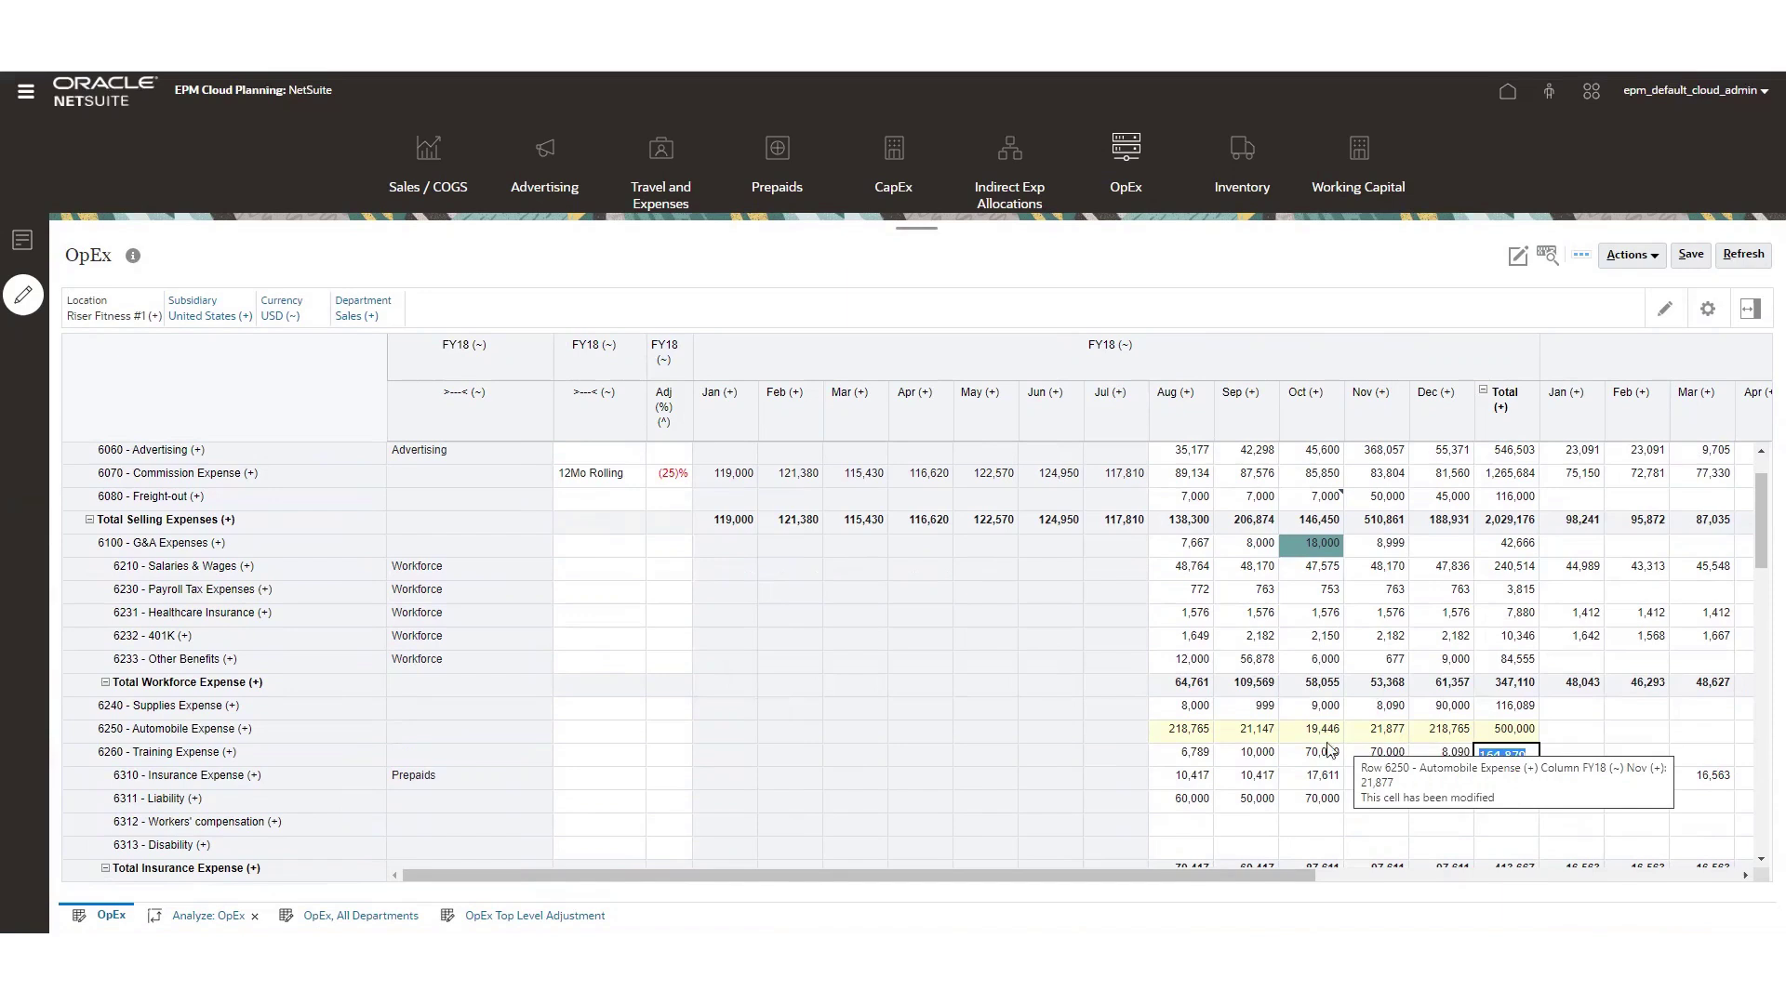
{"action": "key", "text": "ctrl+2"}
{"action": "left_click_drag", "start_coordinate": [1152, 735], "coordinate": [1129, 724]}
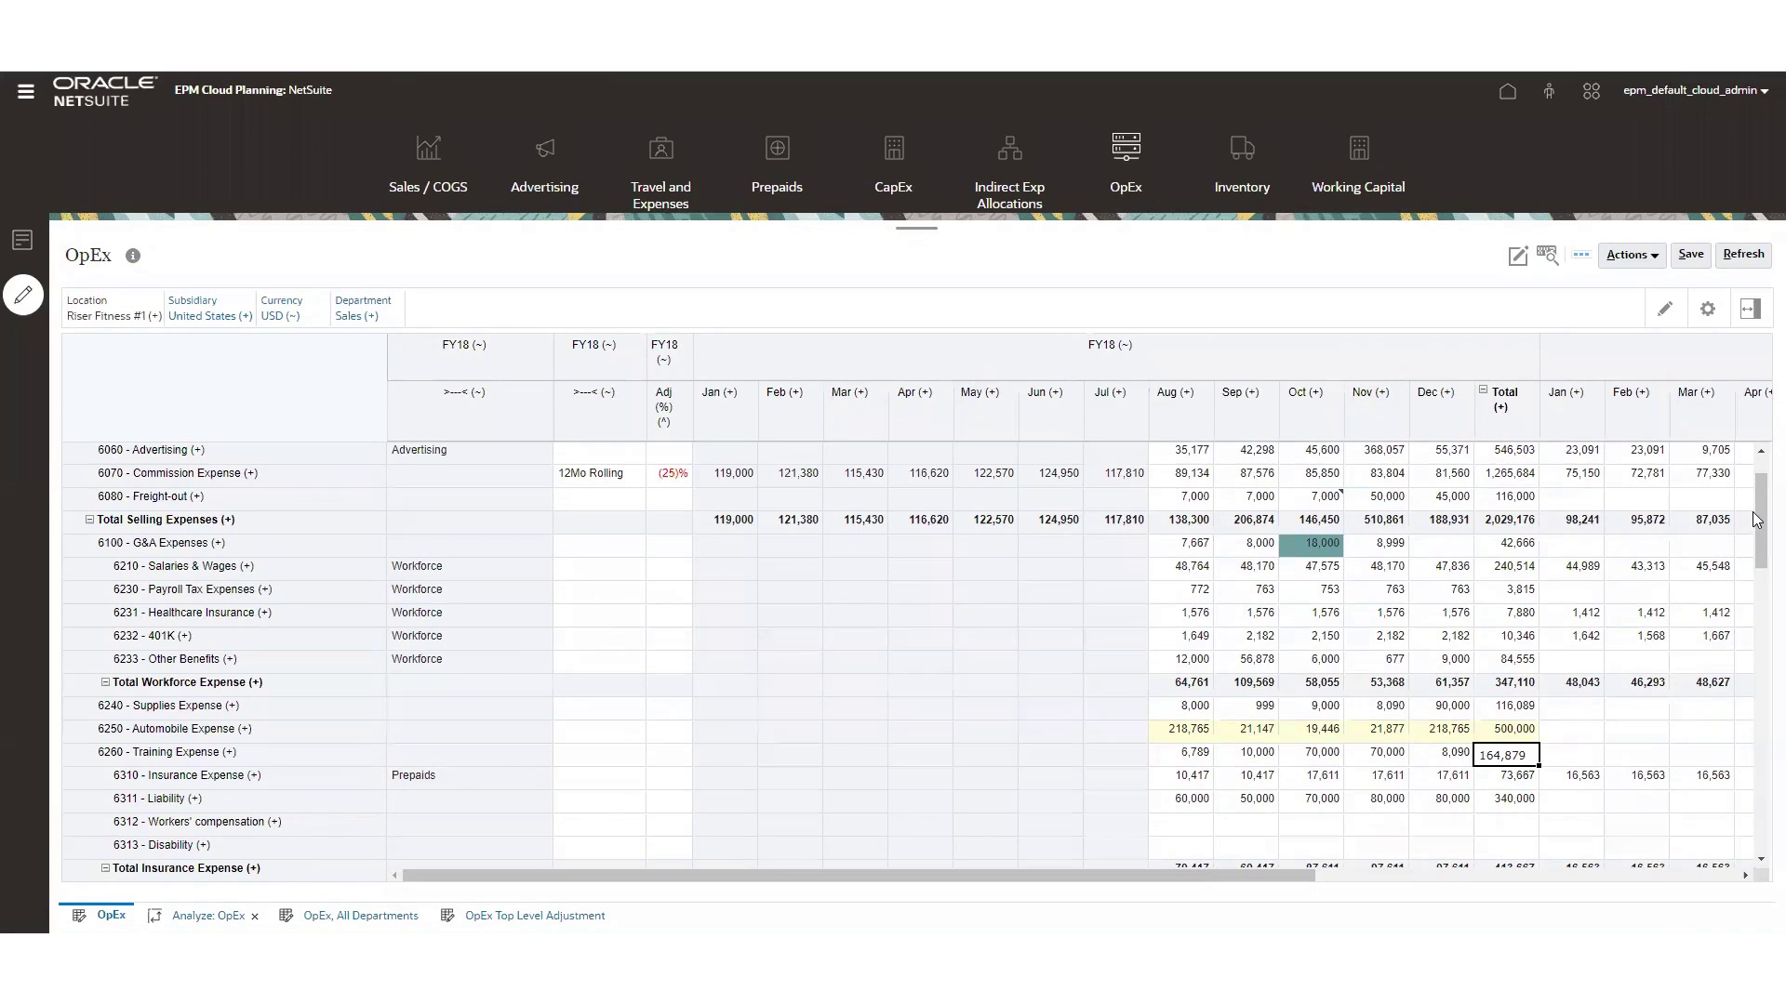
- Enter 1000000 as the FY18 Total for 6313 - Disability so it spreads across the empty forecast months
{"action": "scroll", "coordinate": [1756, 520], "scroll_direction": "down", "scroll_amount": 3}
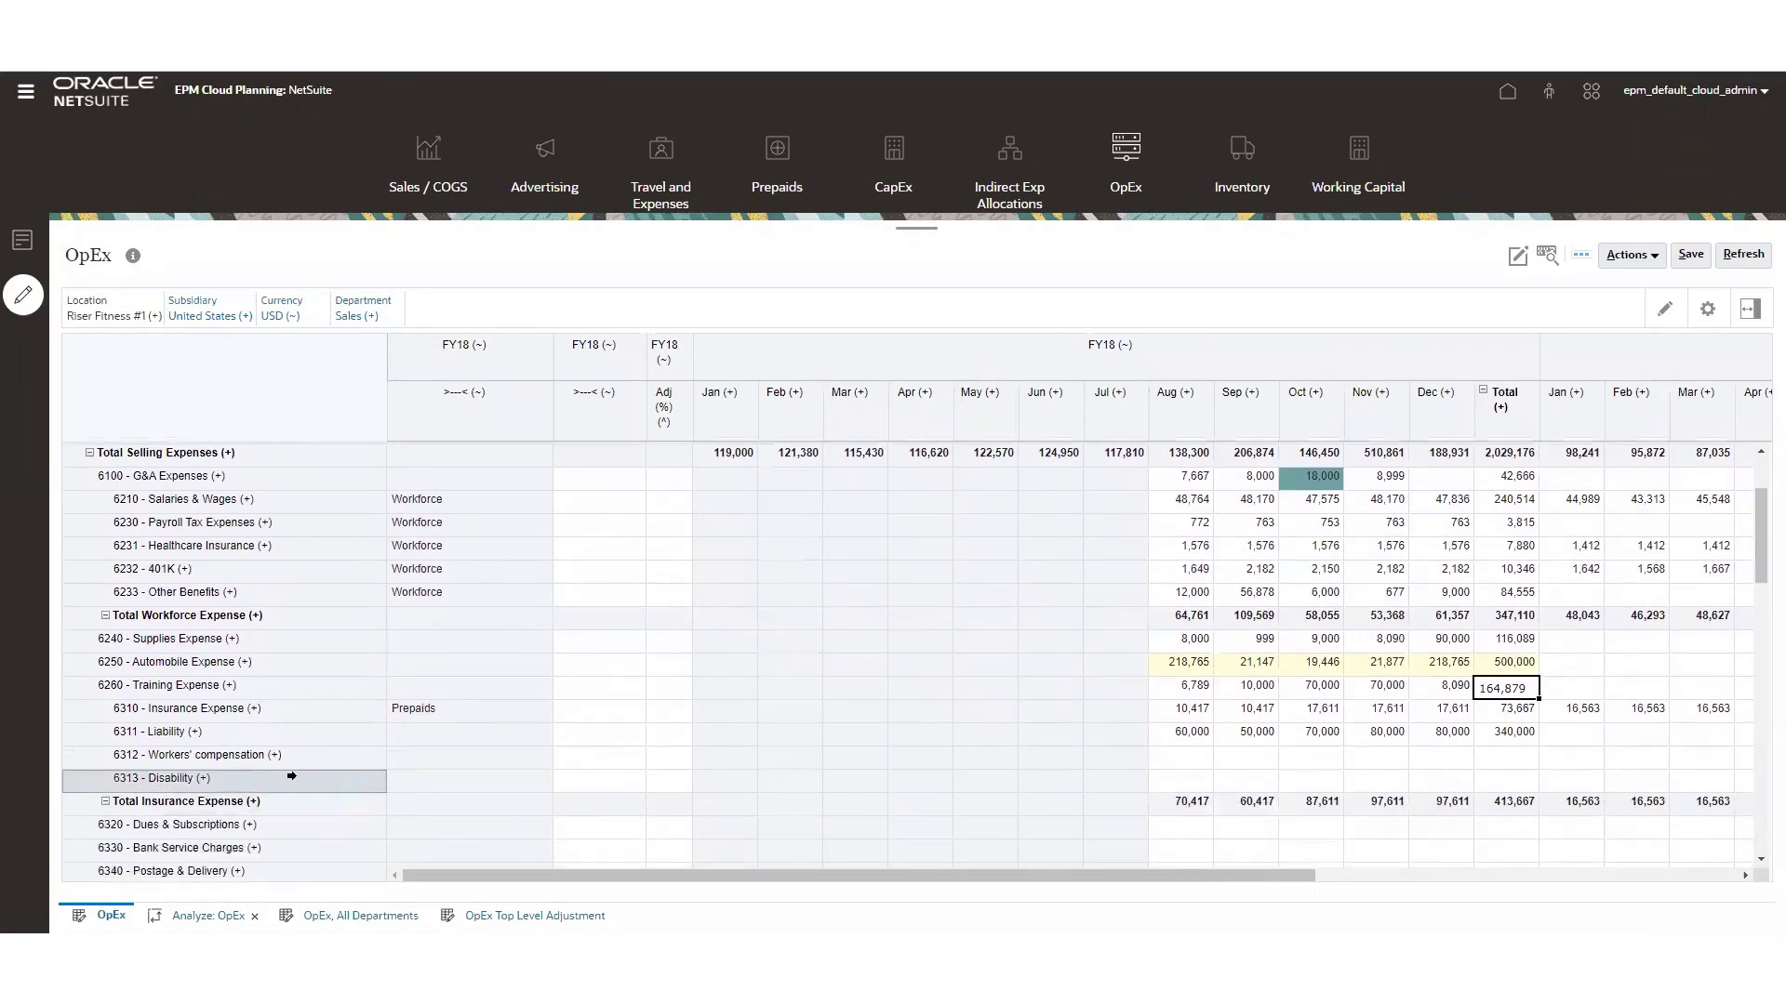
{"action": "left_click", "coordinate": [291, 776]}
{"action": "left_click", "coordinate": [1180, 780]}
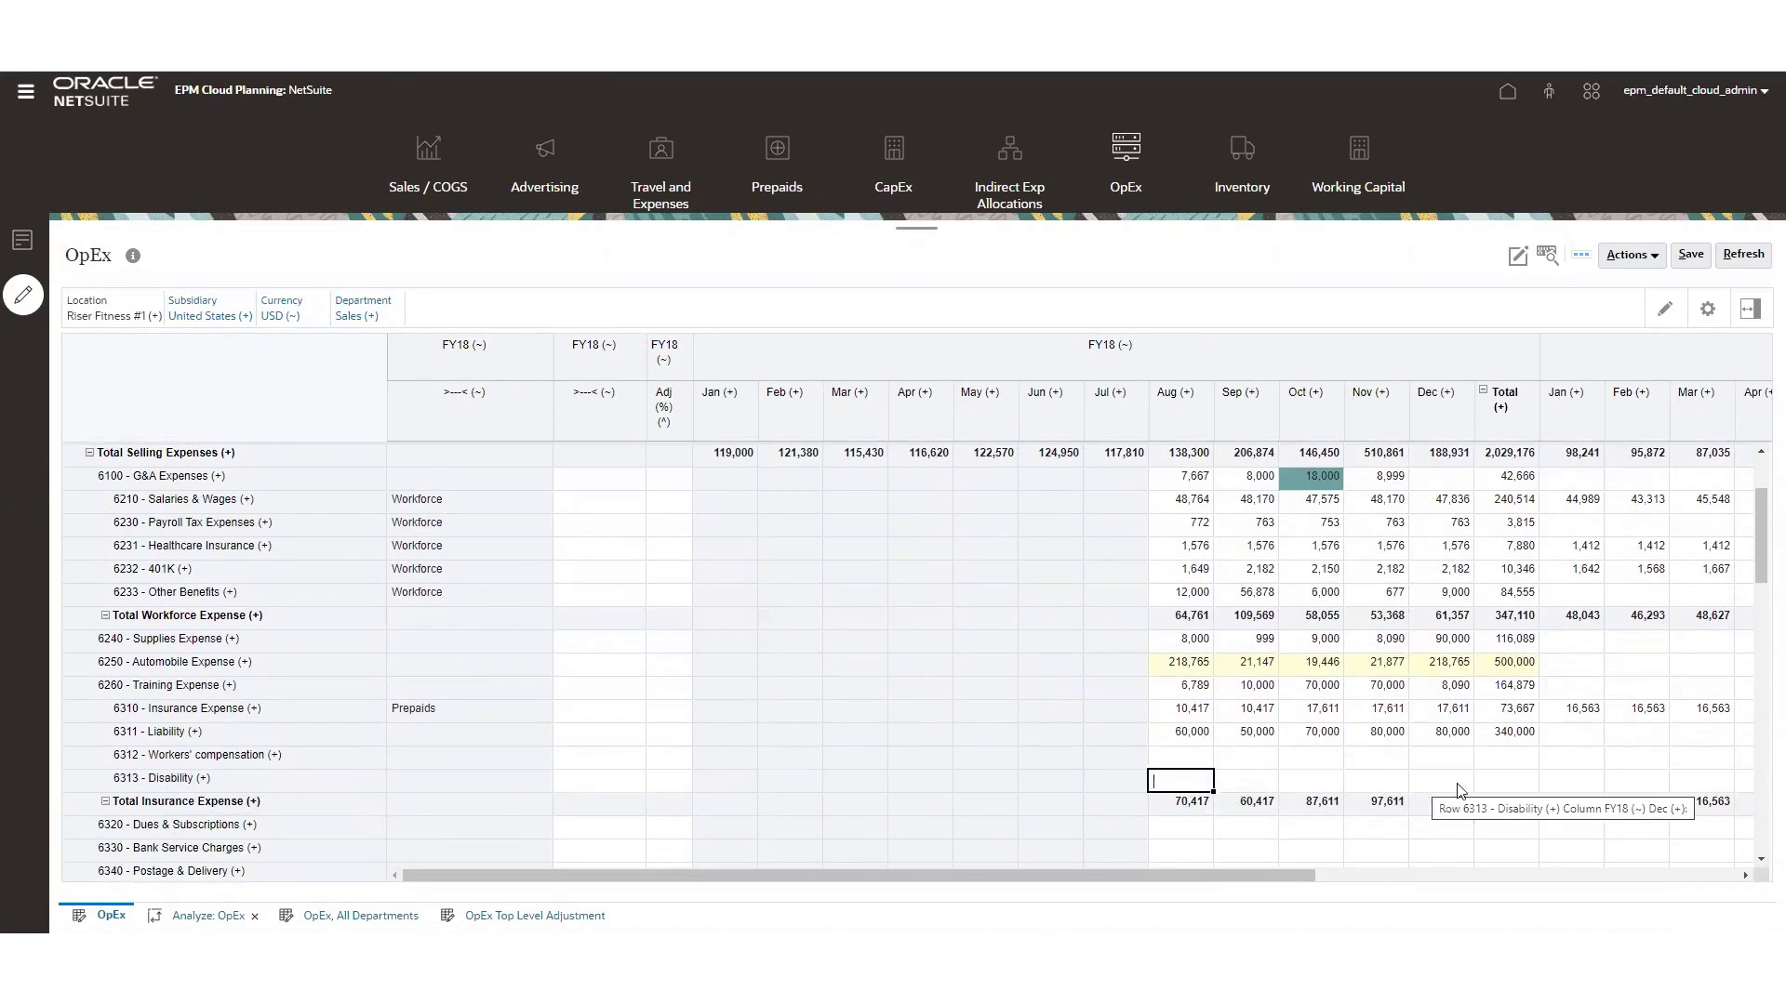
{"action": "left_click", "coordinate": [1497, 782]}
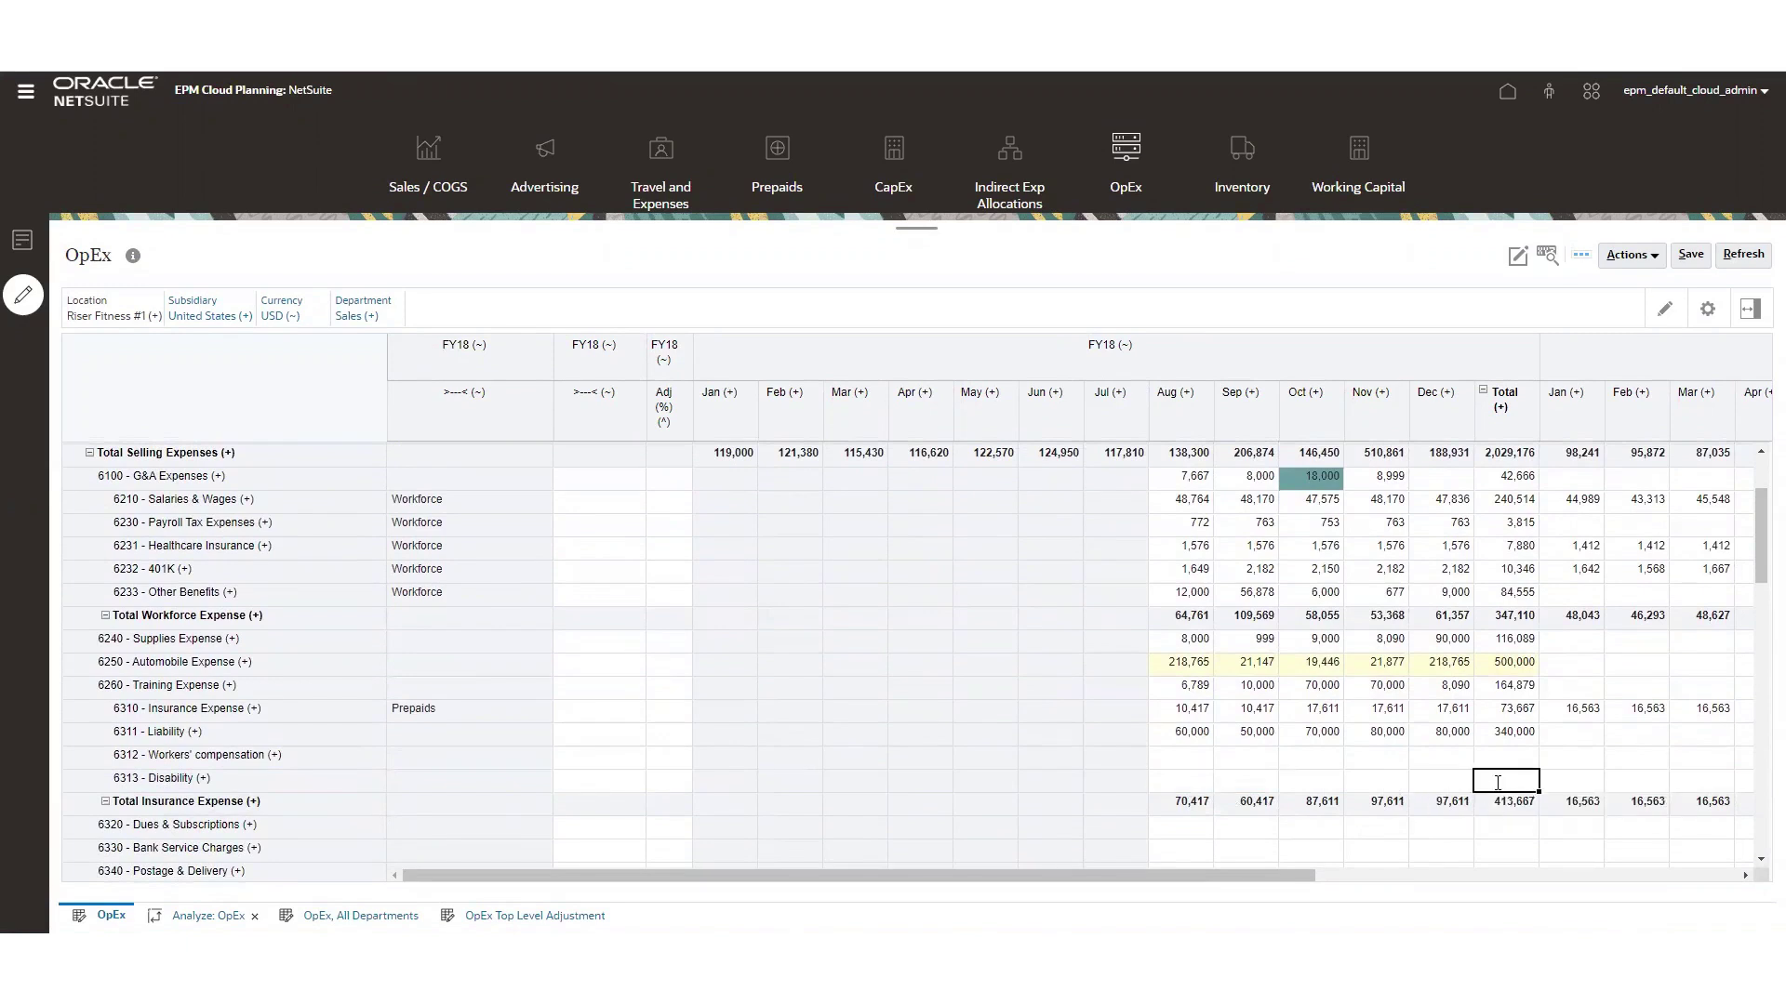
{"action": "type", "text": "1000000"}
{"action": "key", "text": "Return"}
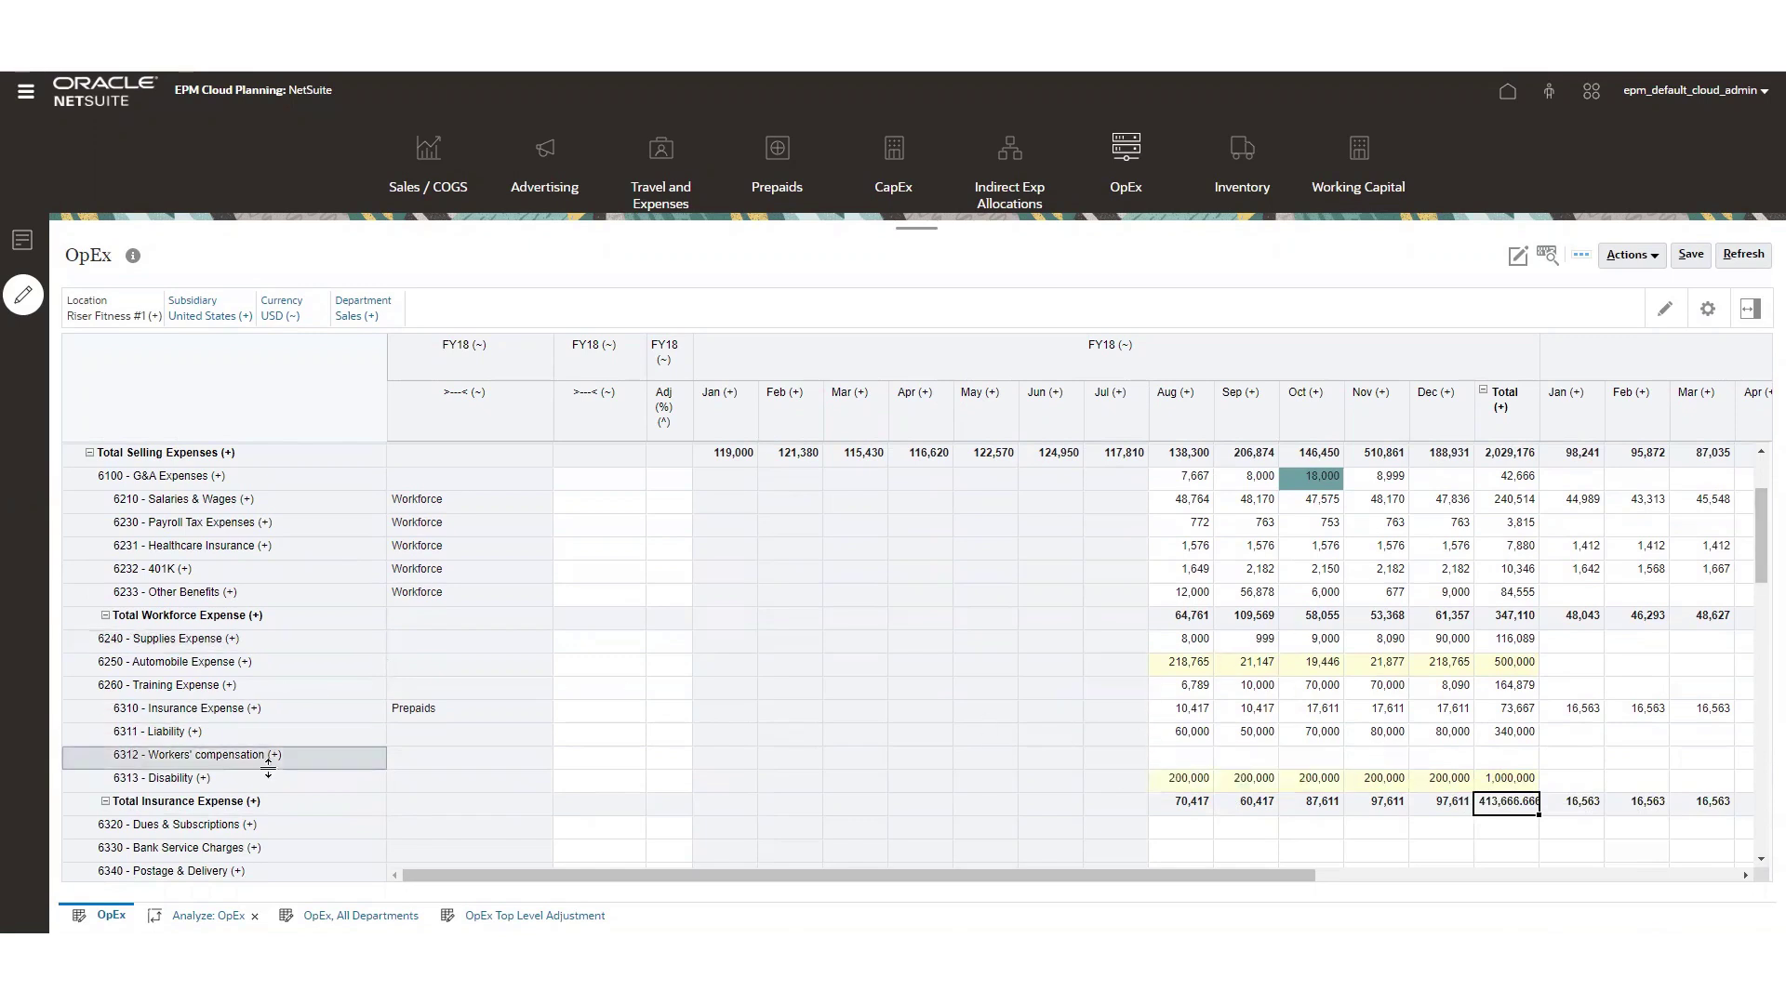
- Increase the FY18 Total Expense by 10% through Grid Spread with proportional spread, and leave the form, discarding the unsaved changes
{"action": "left_click", "coordinate": [1493, 402]}
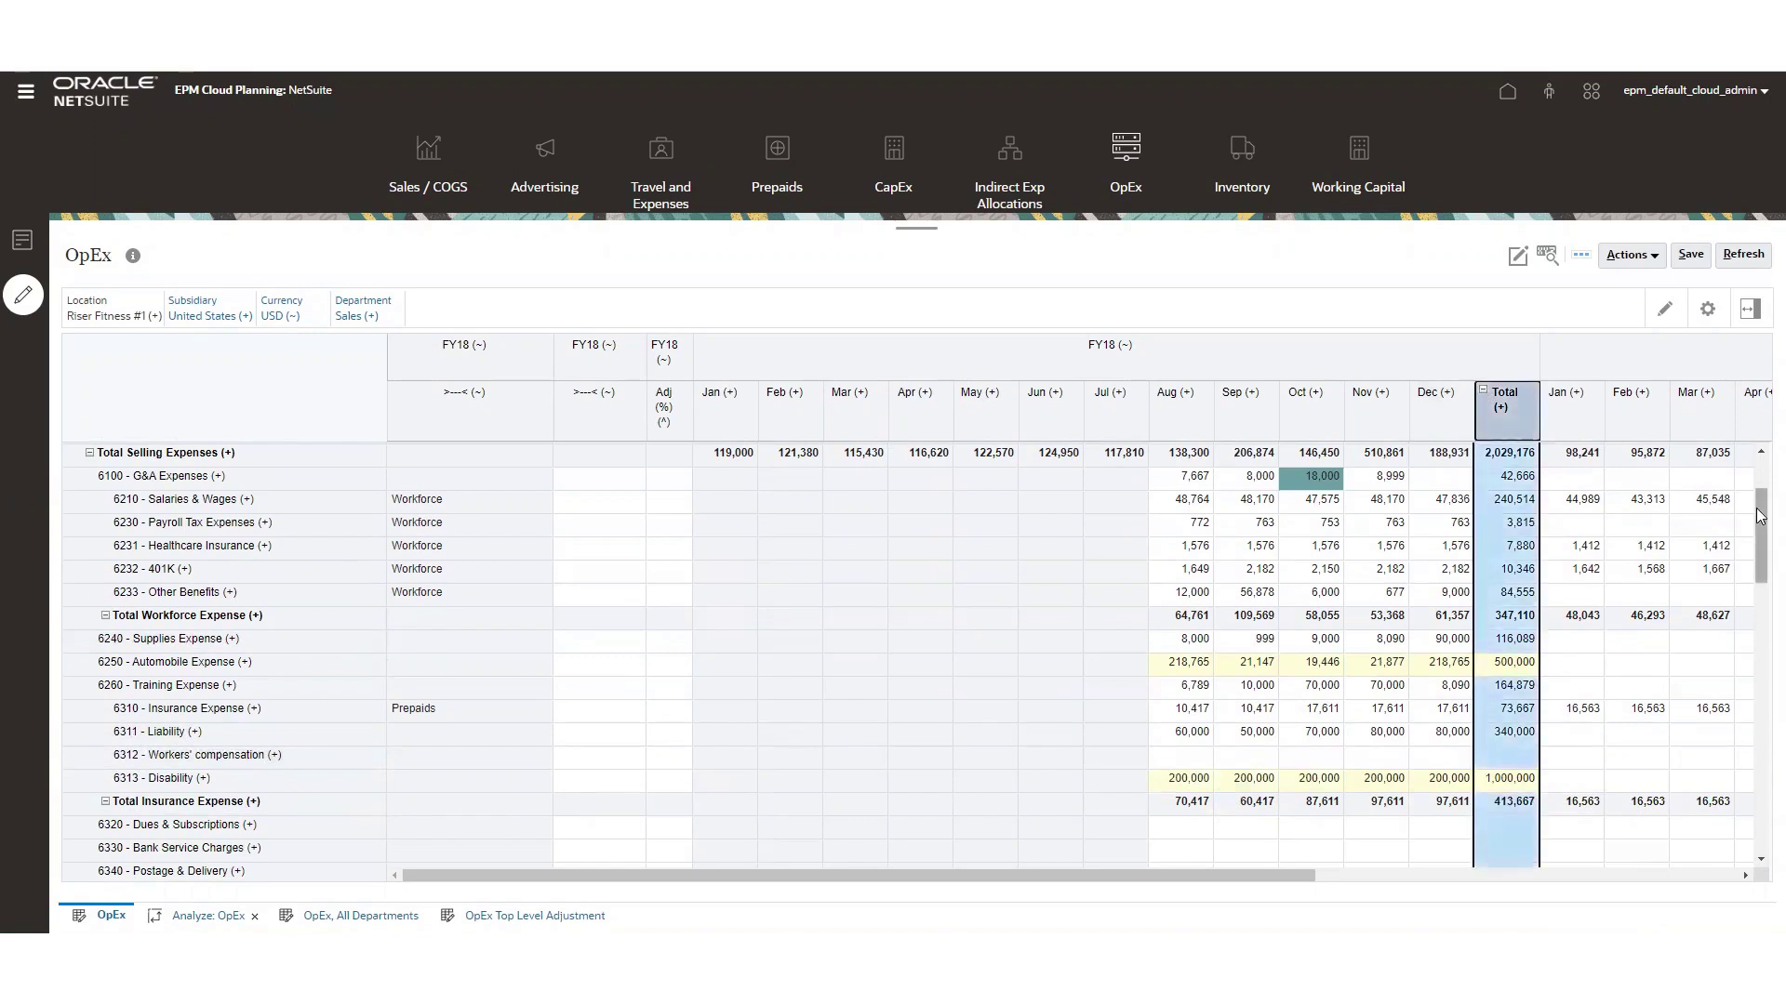
{"action": "left_click_drag", "start_coordinate": [1761, 576], "coordinate": [1756, 855]}
{"action": "left_click", "coordinate": [1513, 863]}
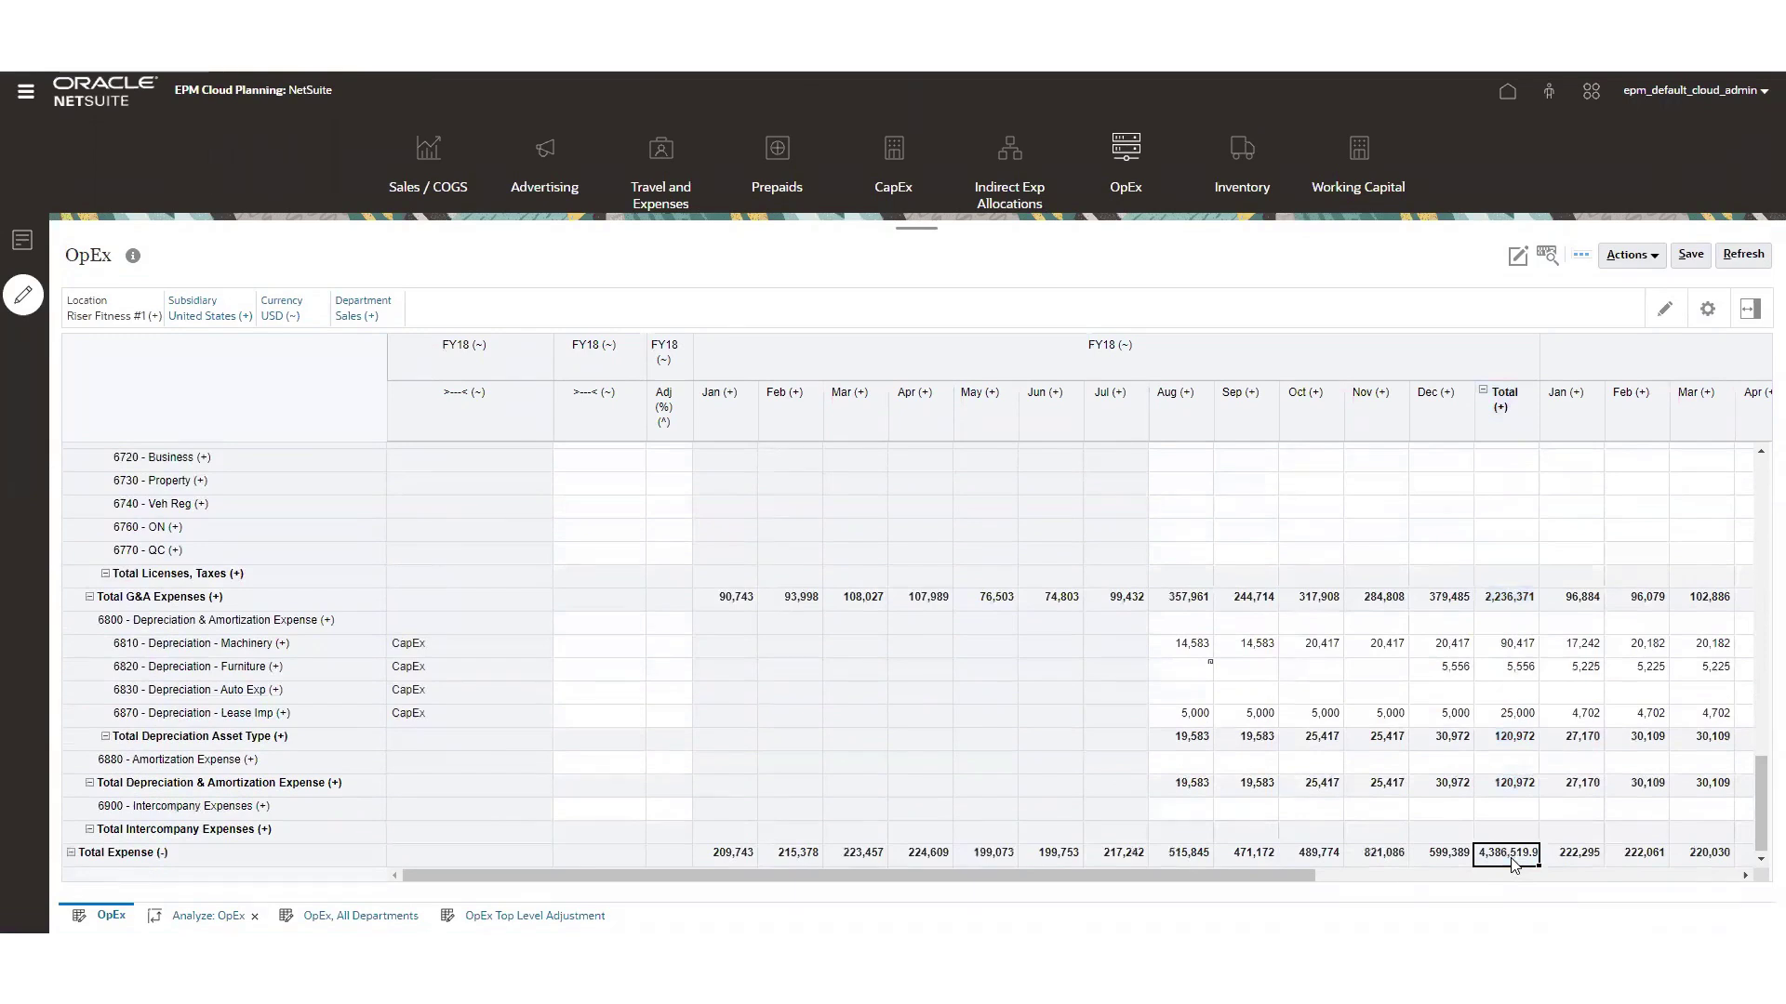
{"action": "right_click", "coordinate": [1511, 865]}
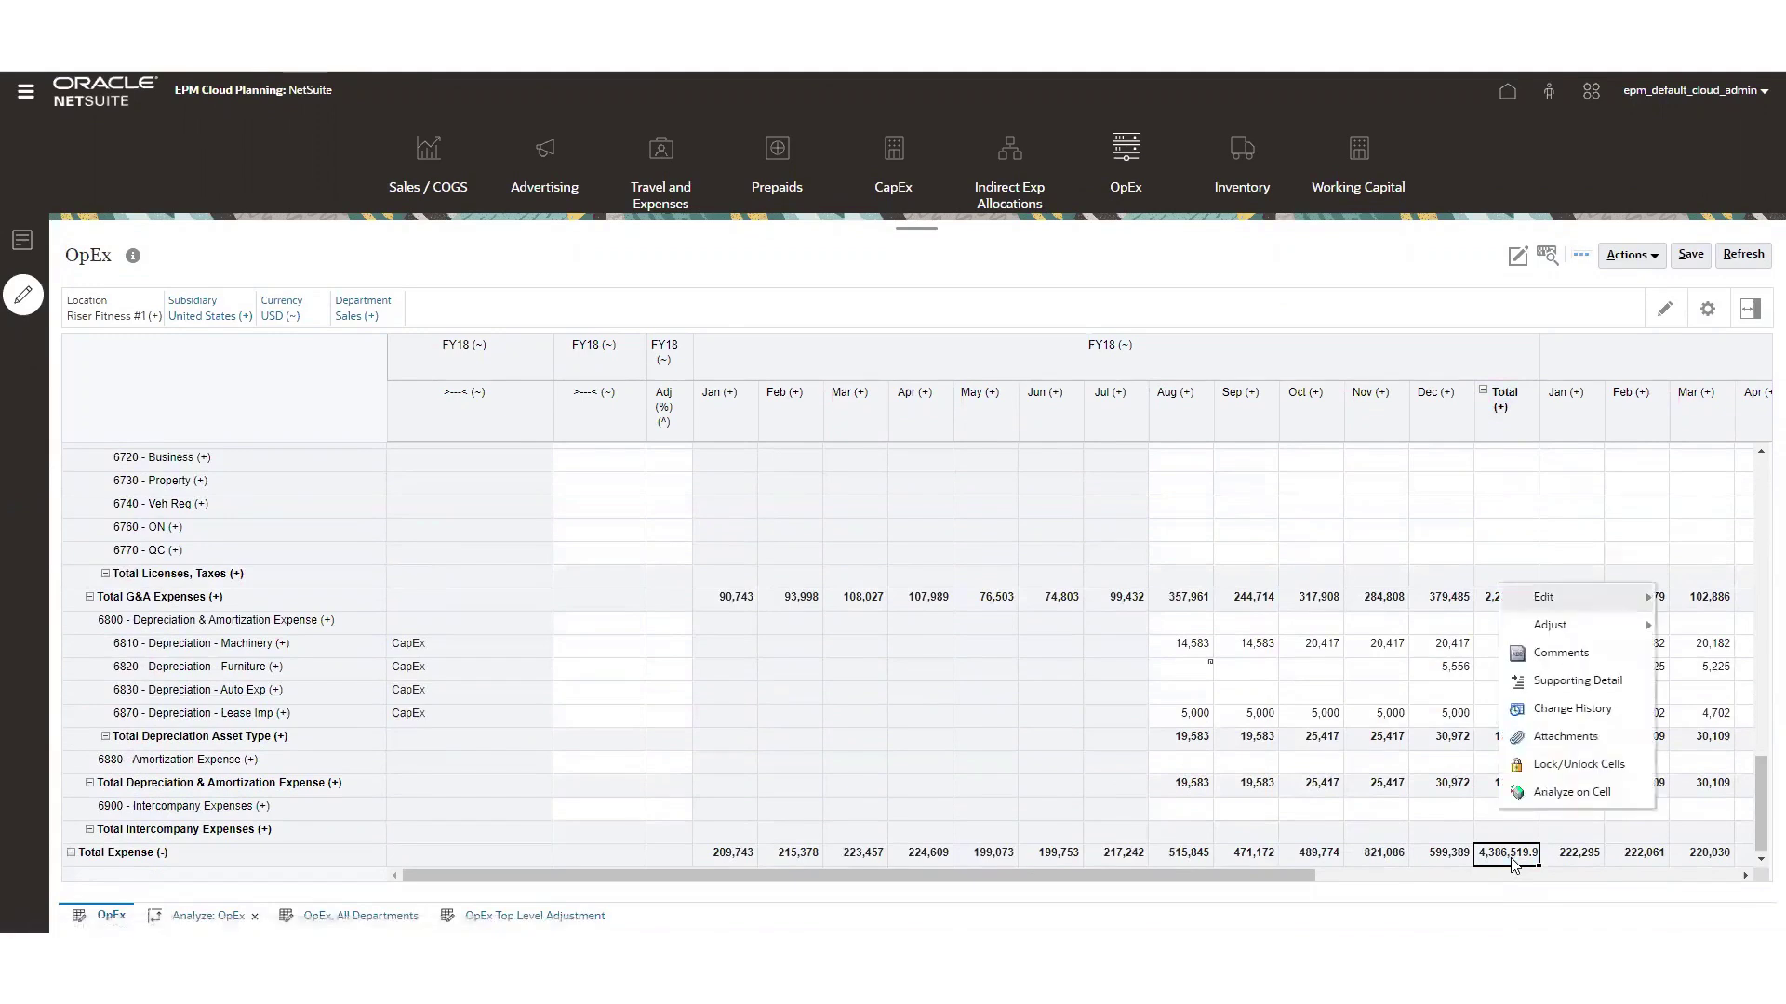
{"action": "mouse_move", "coordinate": [1572, 625]}
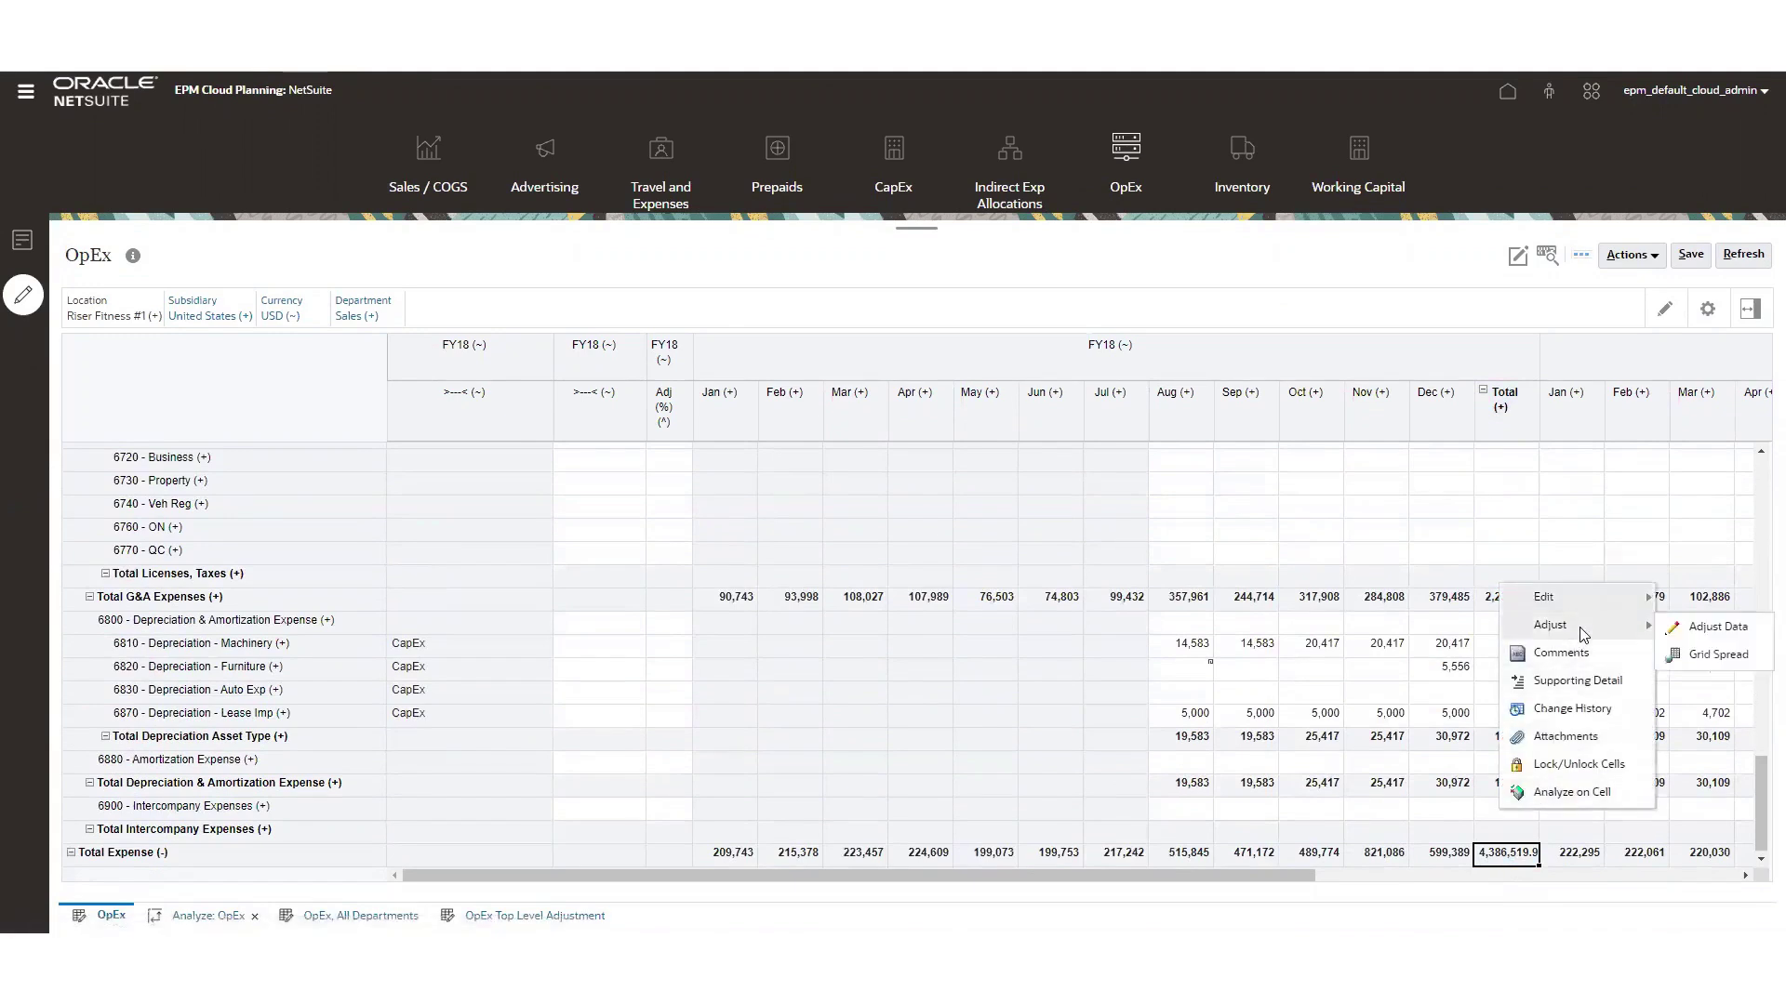
{"action": "left_click", "coordinate": [1708, 655]}
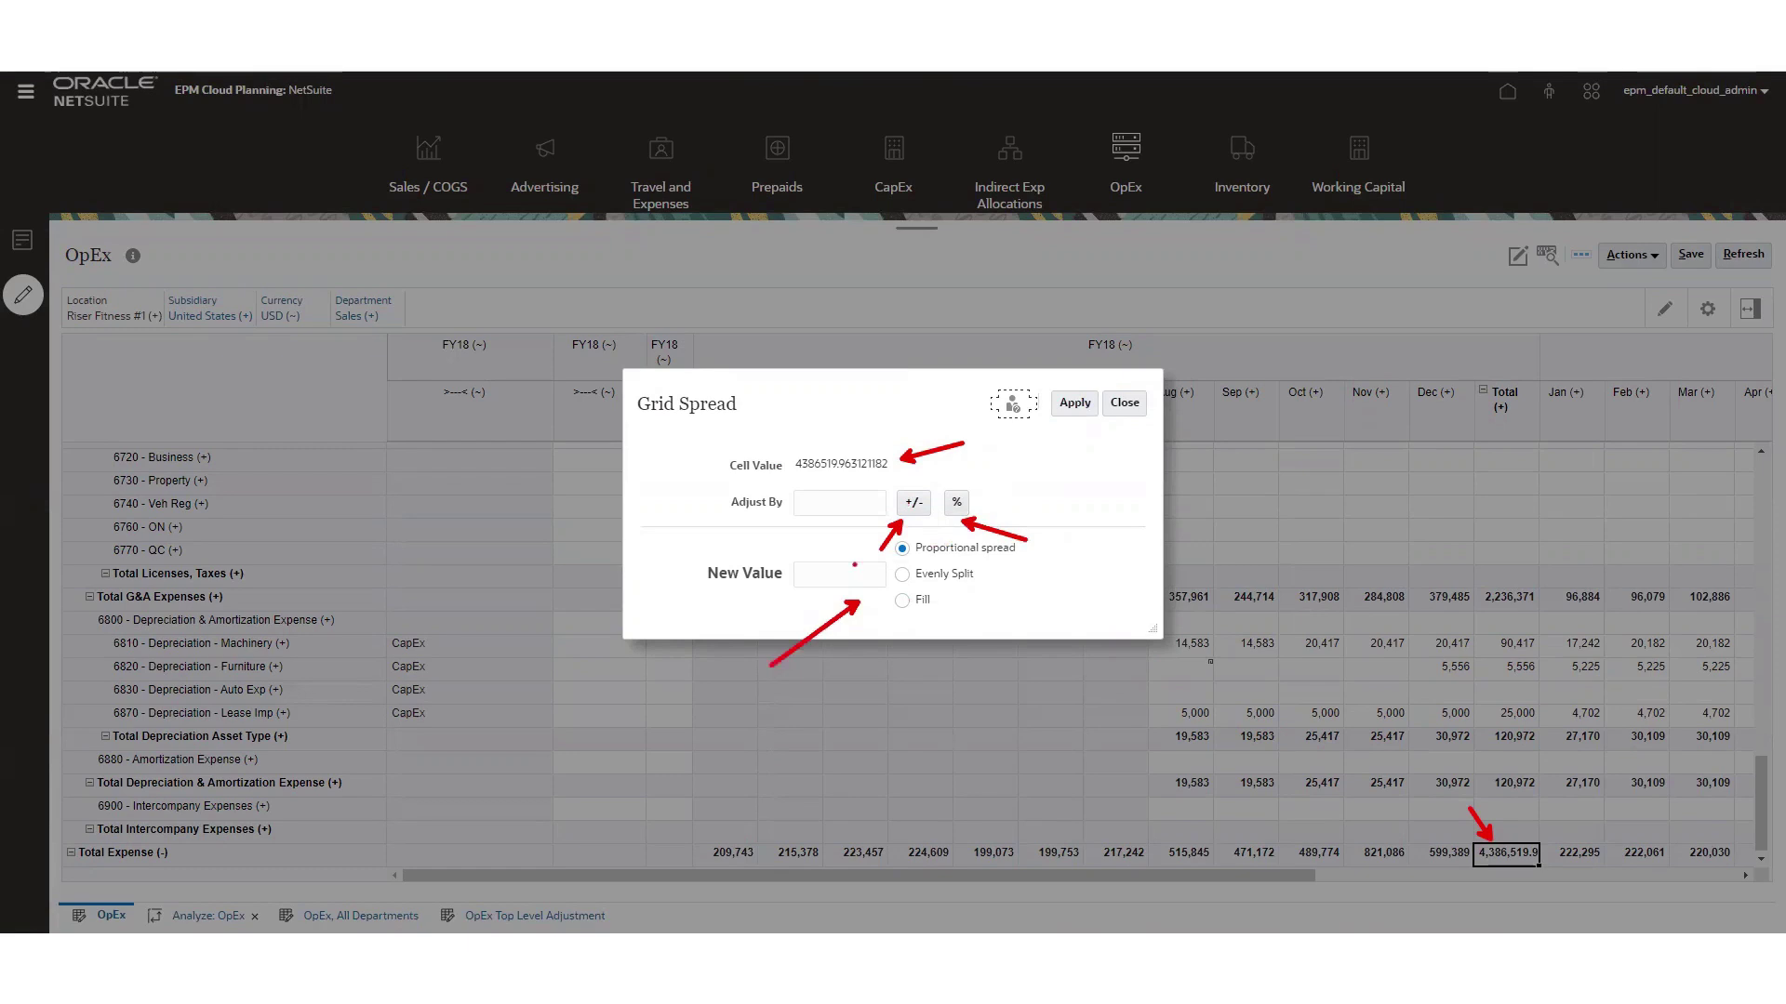
{"action": "left_click", "coordinate": [830, 510]}
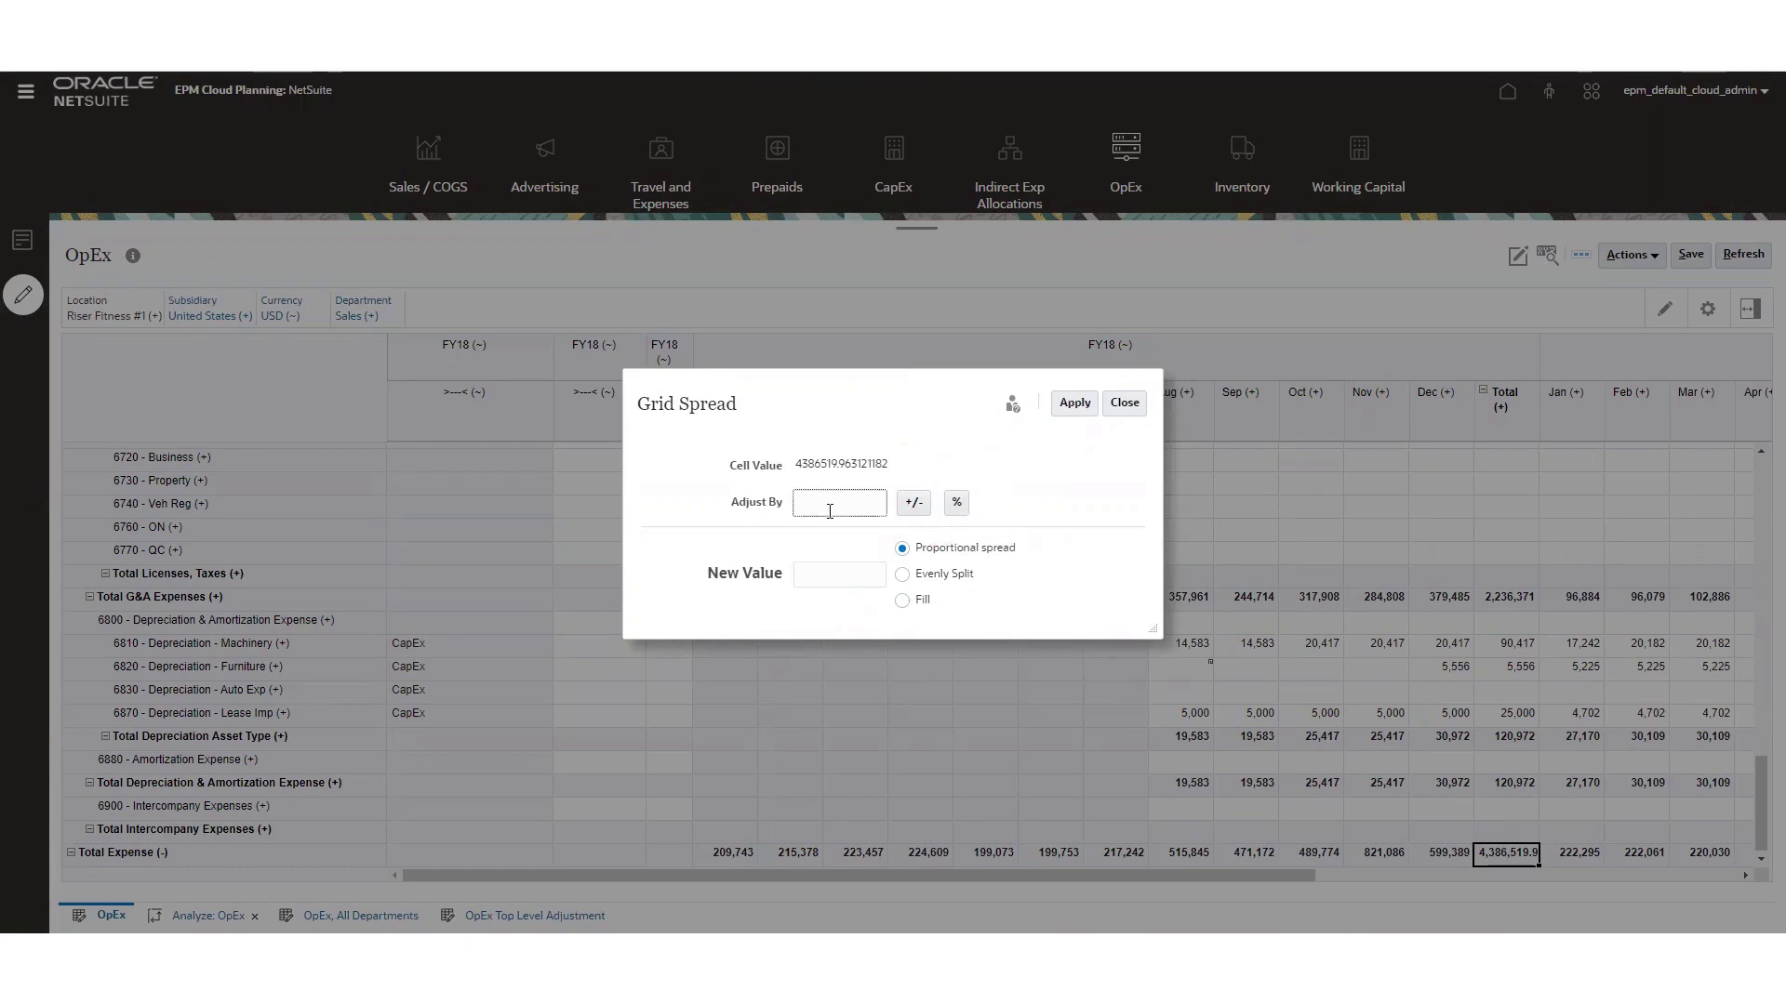
{"action": "left_click", "coordinate": [960, 505]}
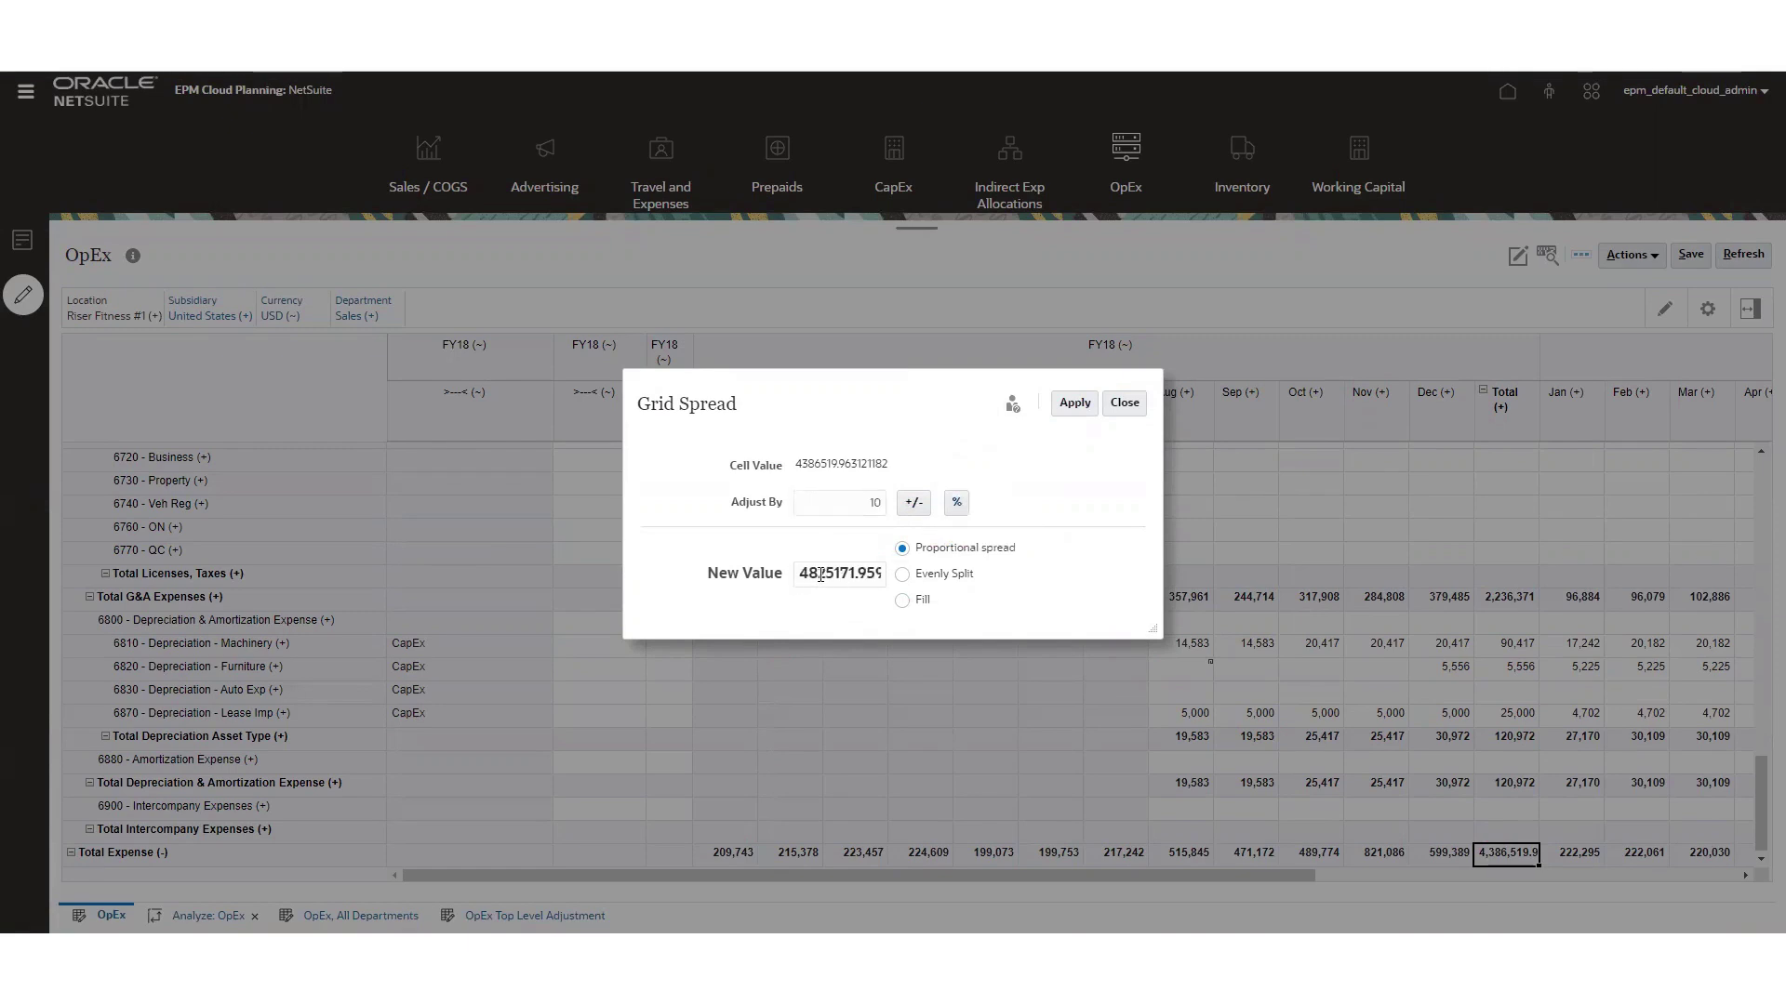
{"action": "left_click", "coordinate": [1075, 403]}
{"action": "scroll", "coordinate": [1429, 584], "scroll_direction": "up", "scroll_amount": 1}
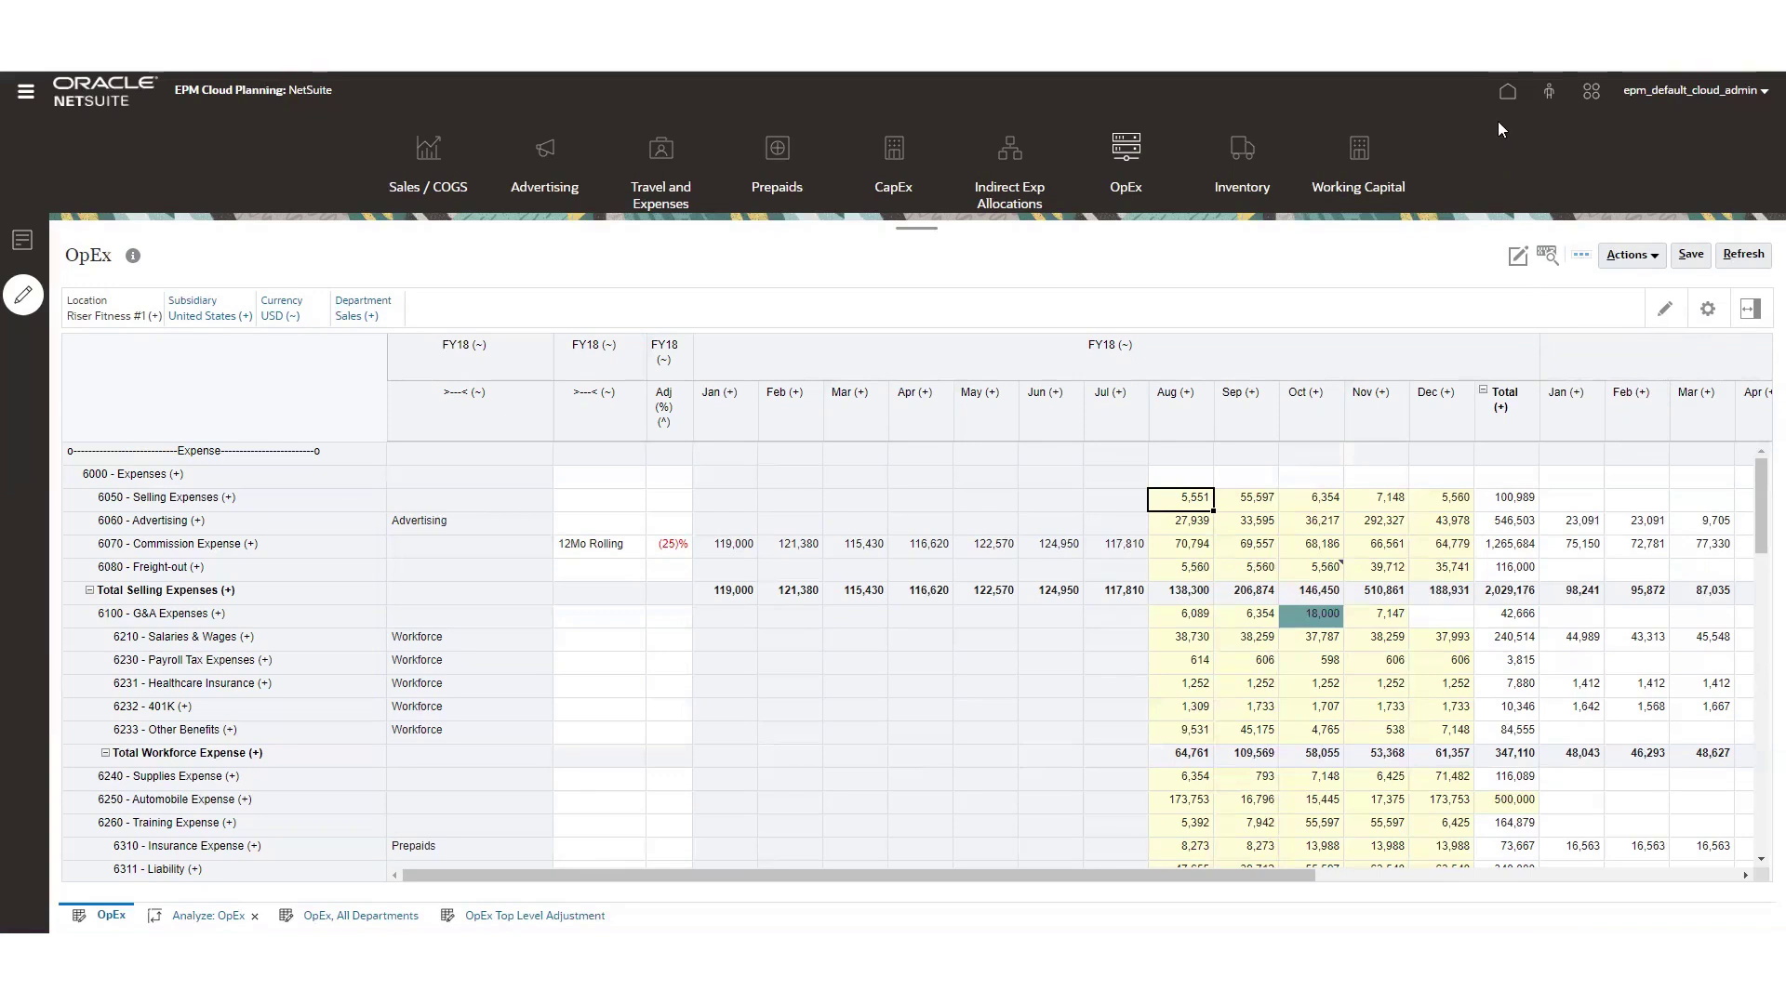
{"action": "left_click", "coordinate": [1501, 95]}
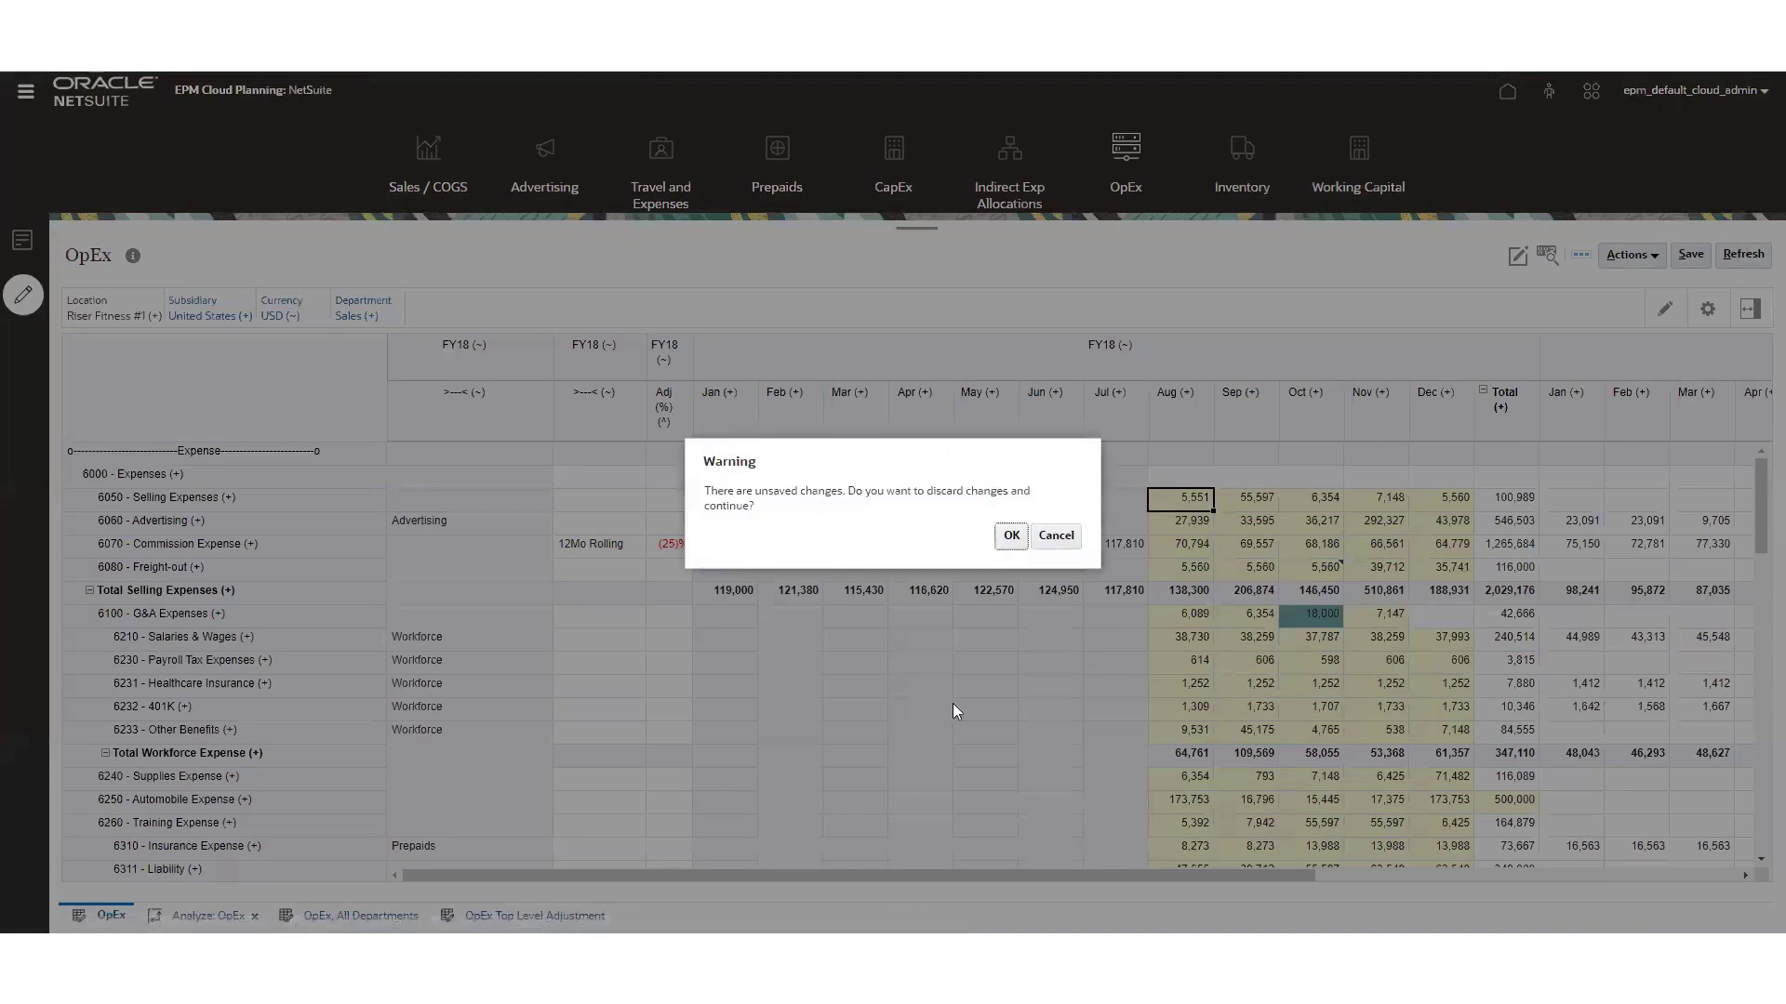
{"action": "left_click", "coordinate": [1011, 537]}
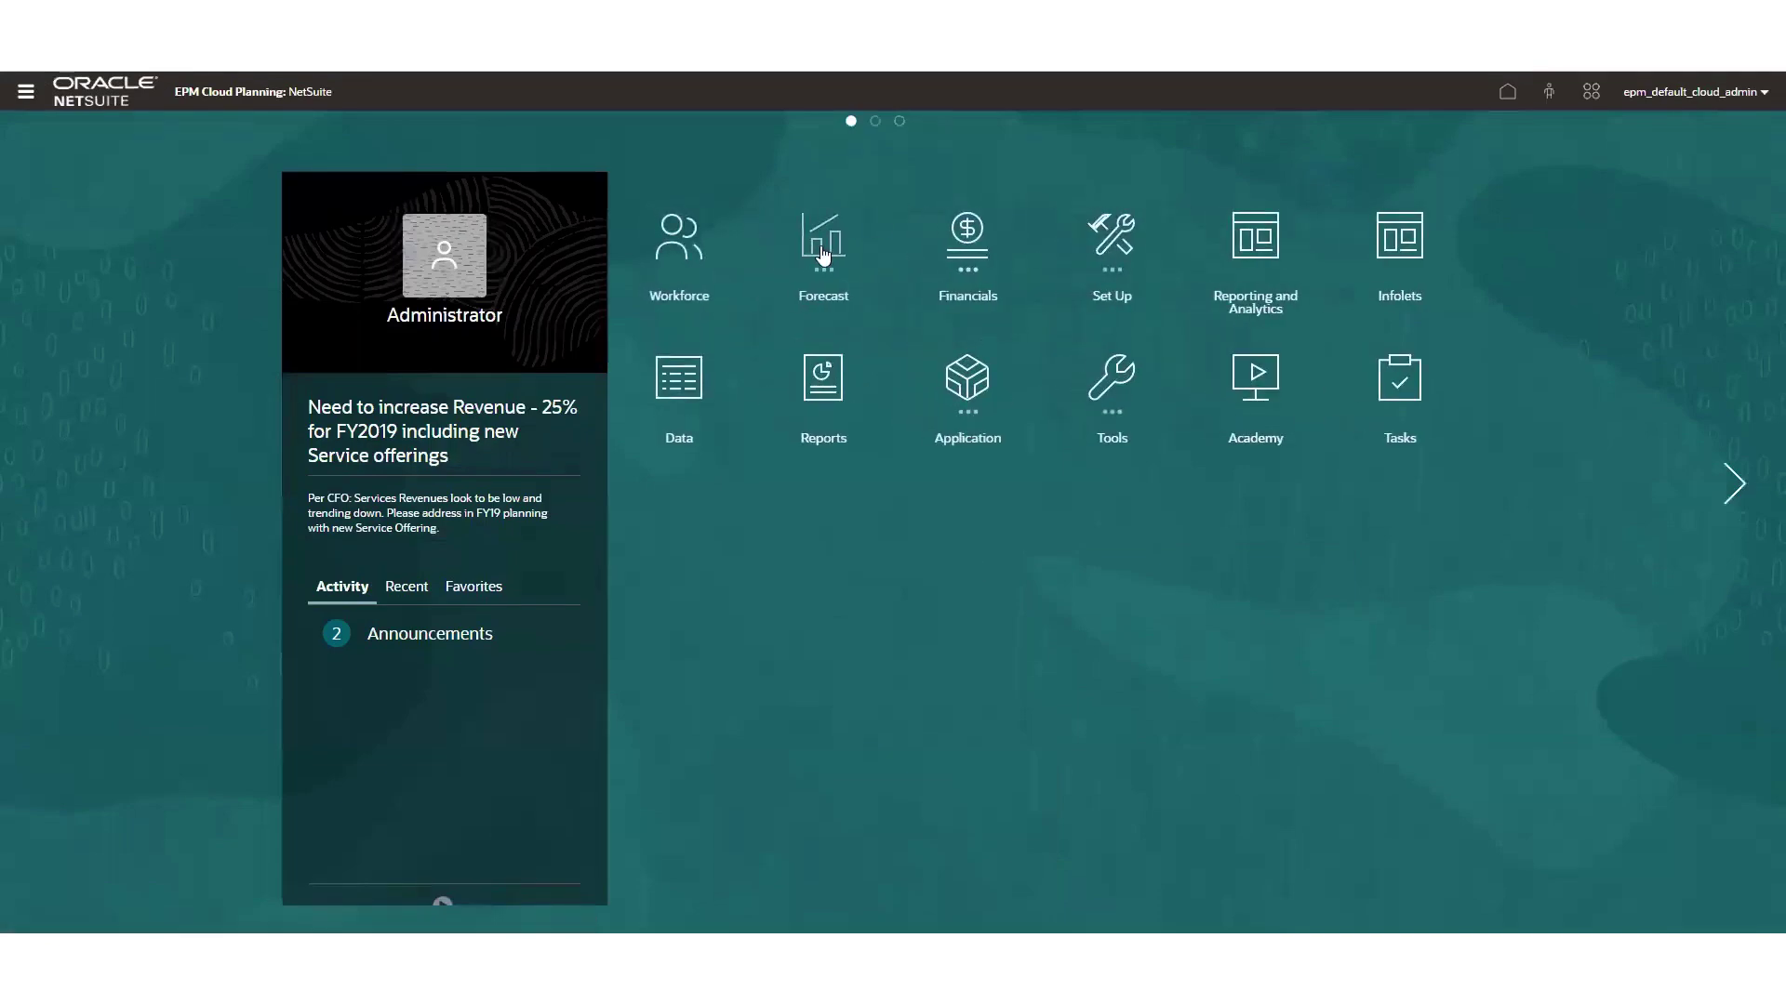
- Open the Working Capital forecast and switch from the Inventory balance sheet form to Trade Payables
{"action": "left_click", "coordinate": [823, 253]}
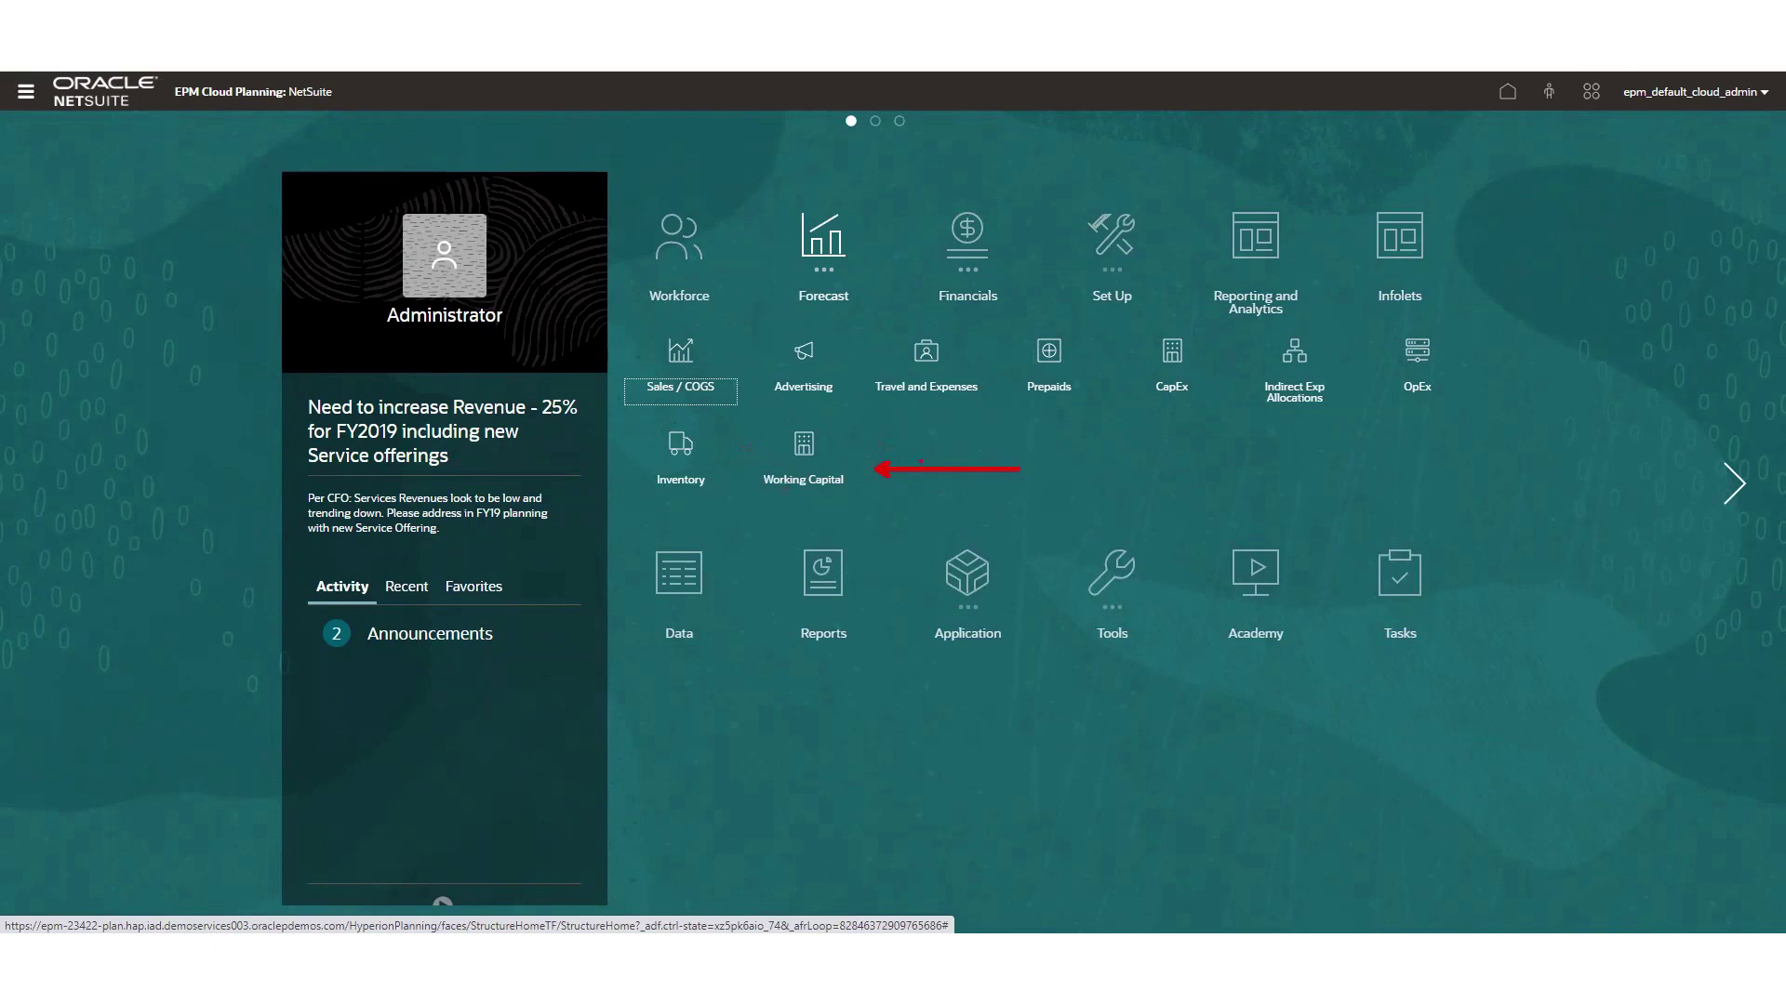
{"action": "left_click", "coordinate": [792, 449]}
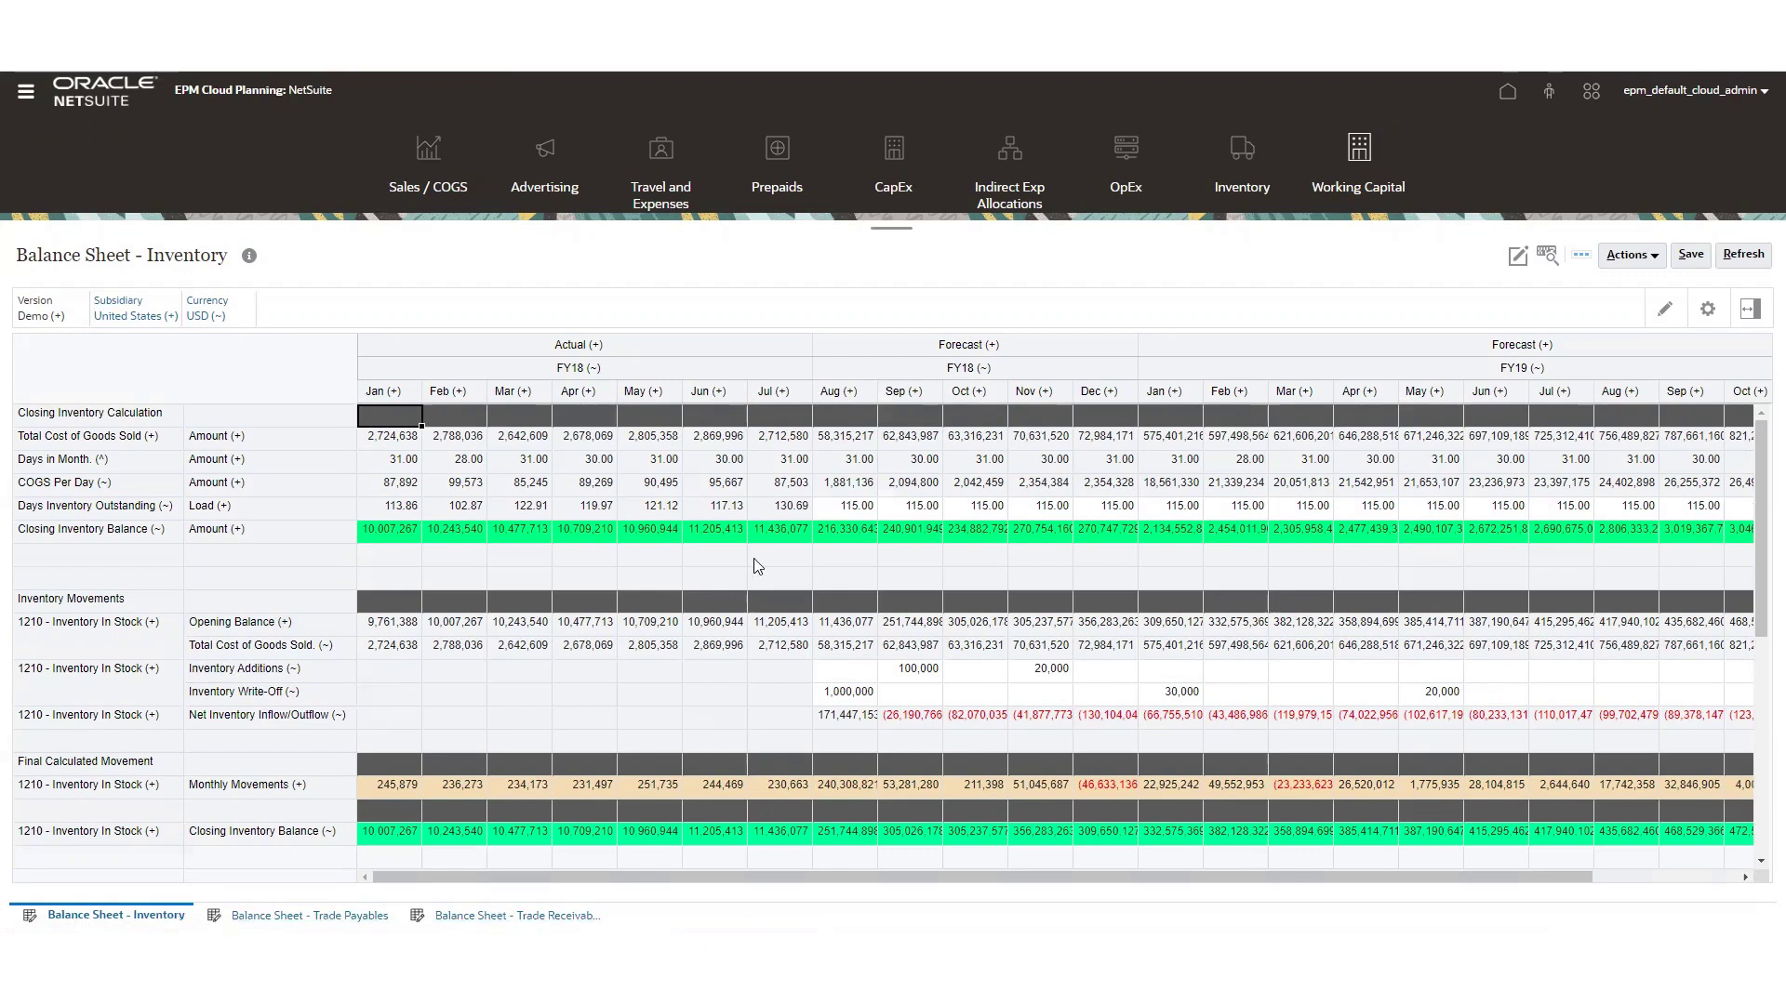
{"action": "left_click", "coordinate": [349, 919]}
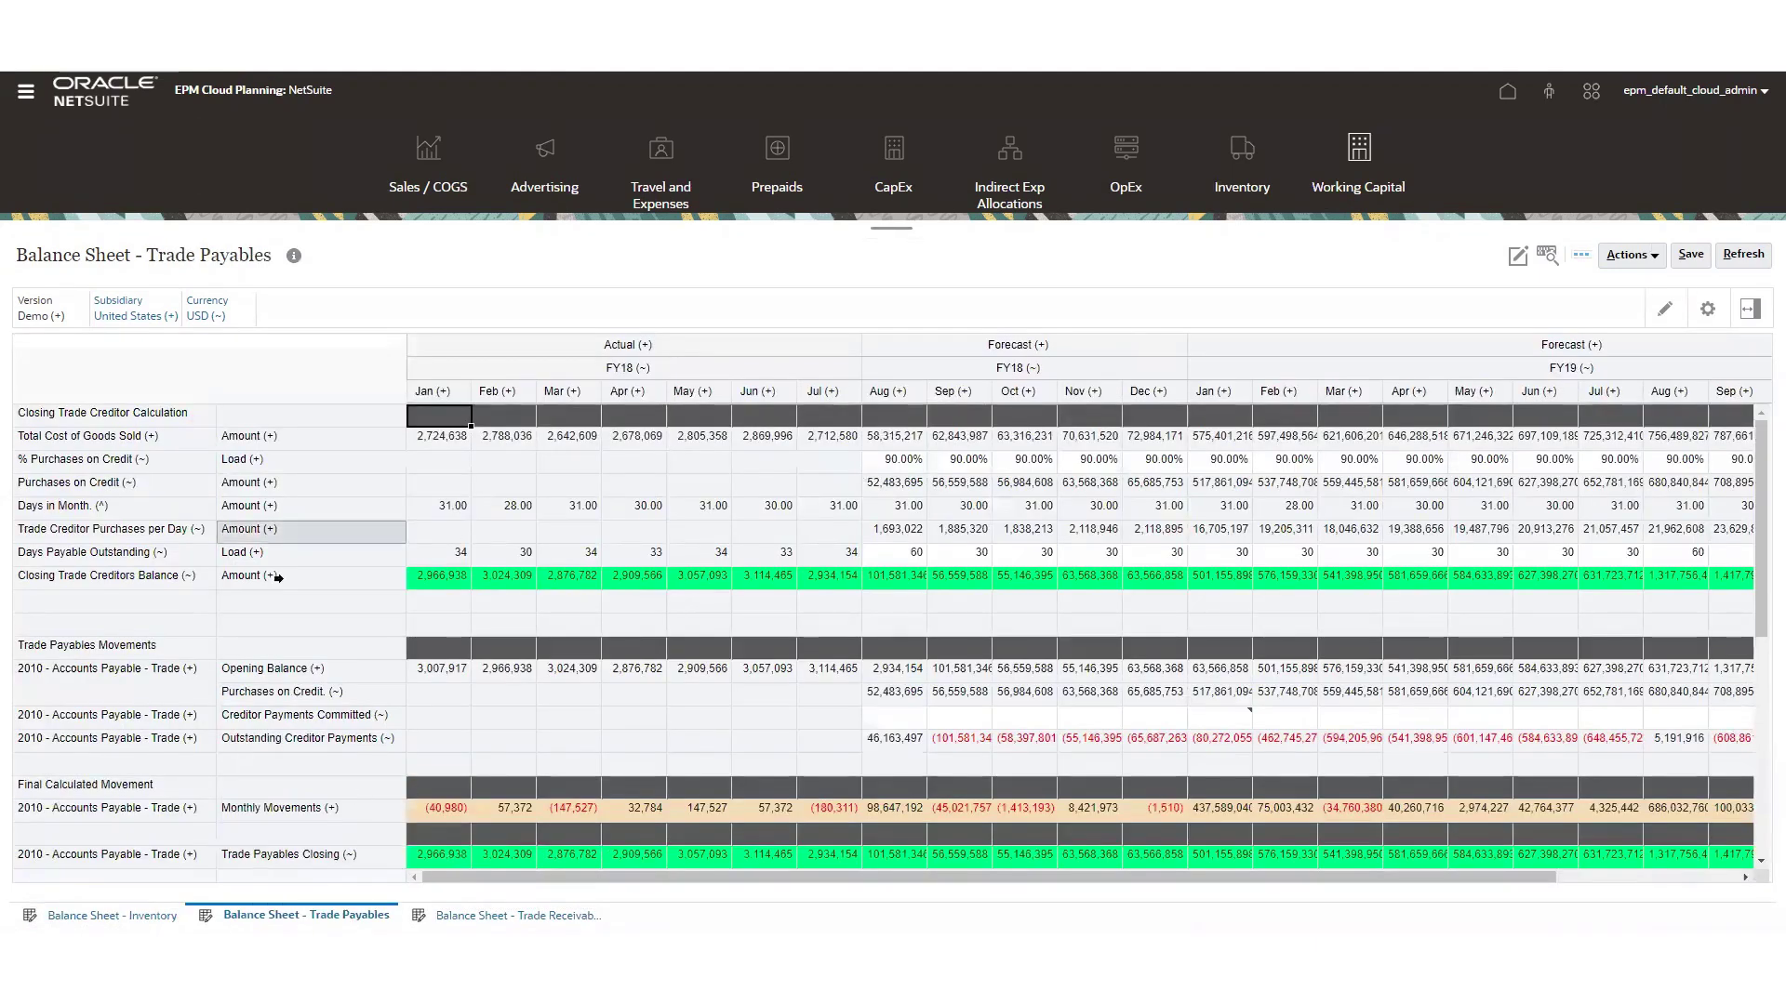
- Examine the % Purchases on Credit and Days Payable Outstanding drivers across the FY18 forecast months of the Trade Payables form
{"action": "left_click", "coordinate": [149, 462]}
{"action": "double_click", "coordinate": [909, 462]}
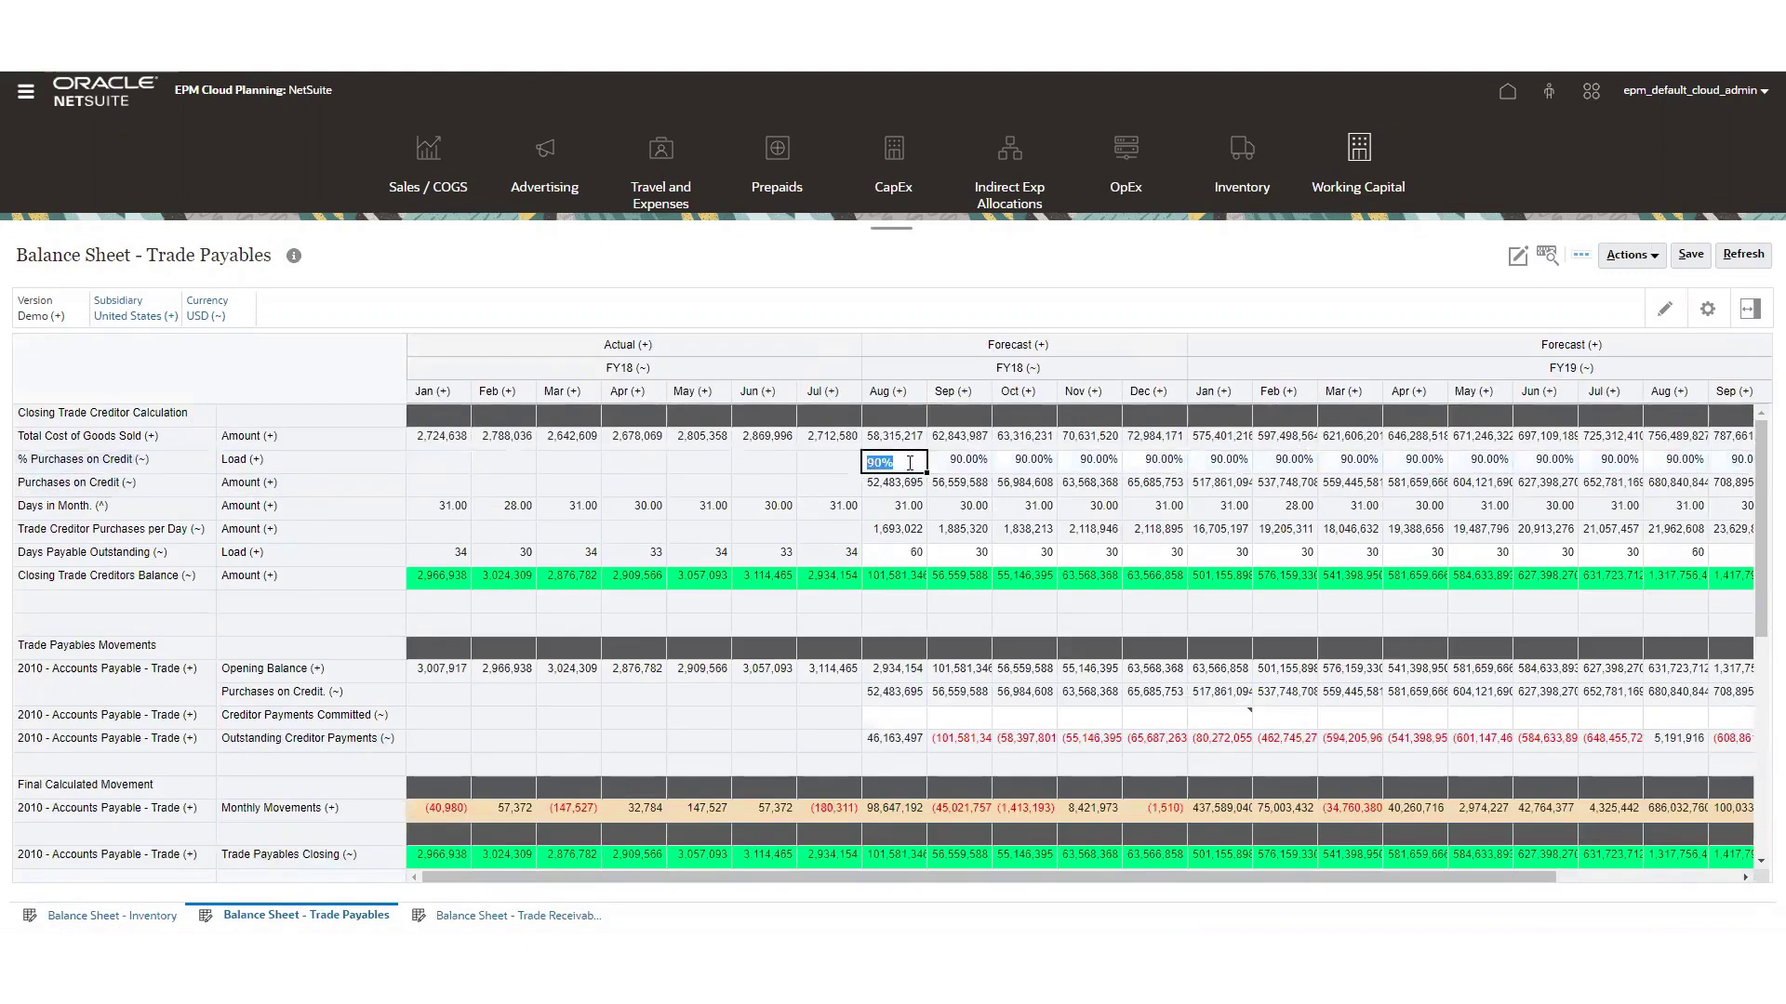
{"action": "left_click", "coordinate": [1017, 344]}
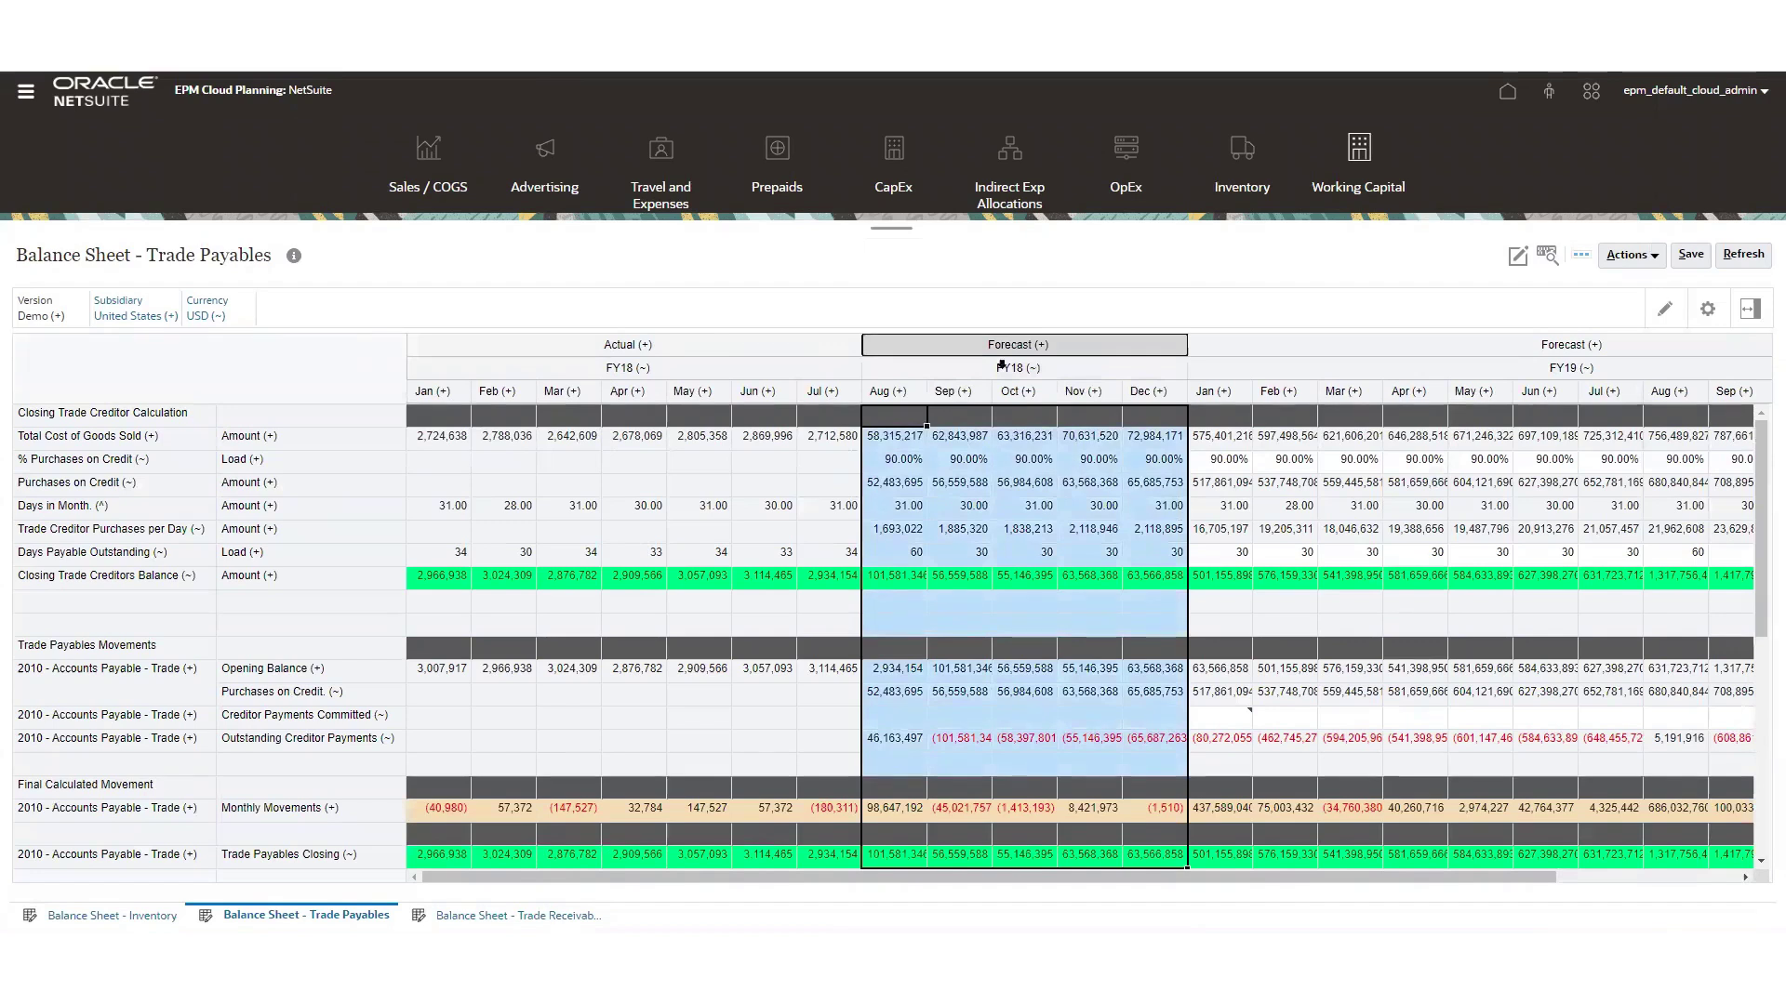
{"action": "left_click", "coordinate": [152, 465]}
{"action": "left_click", "coordinate": [921, 458]}
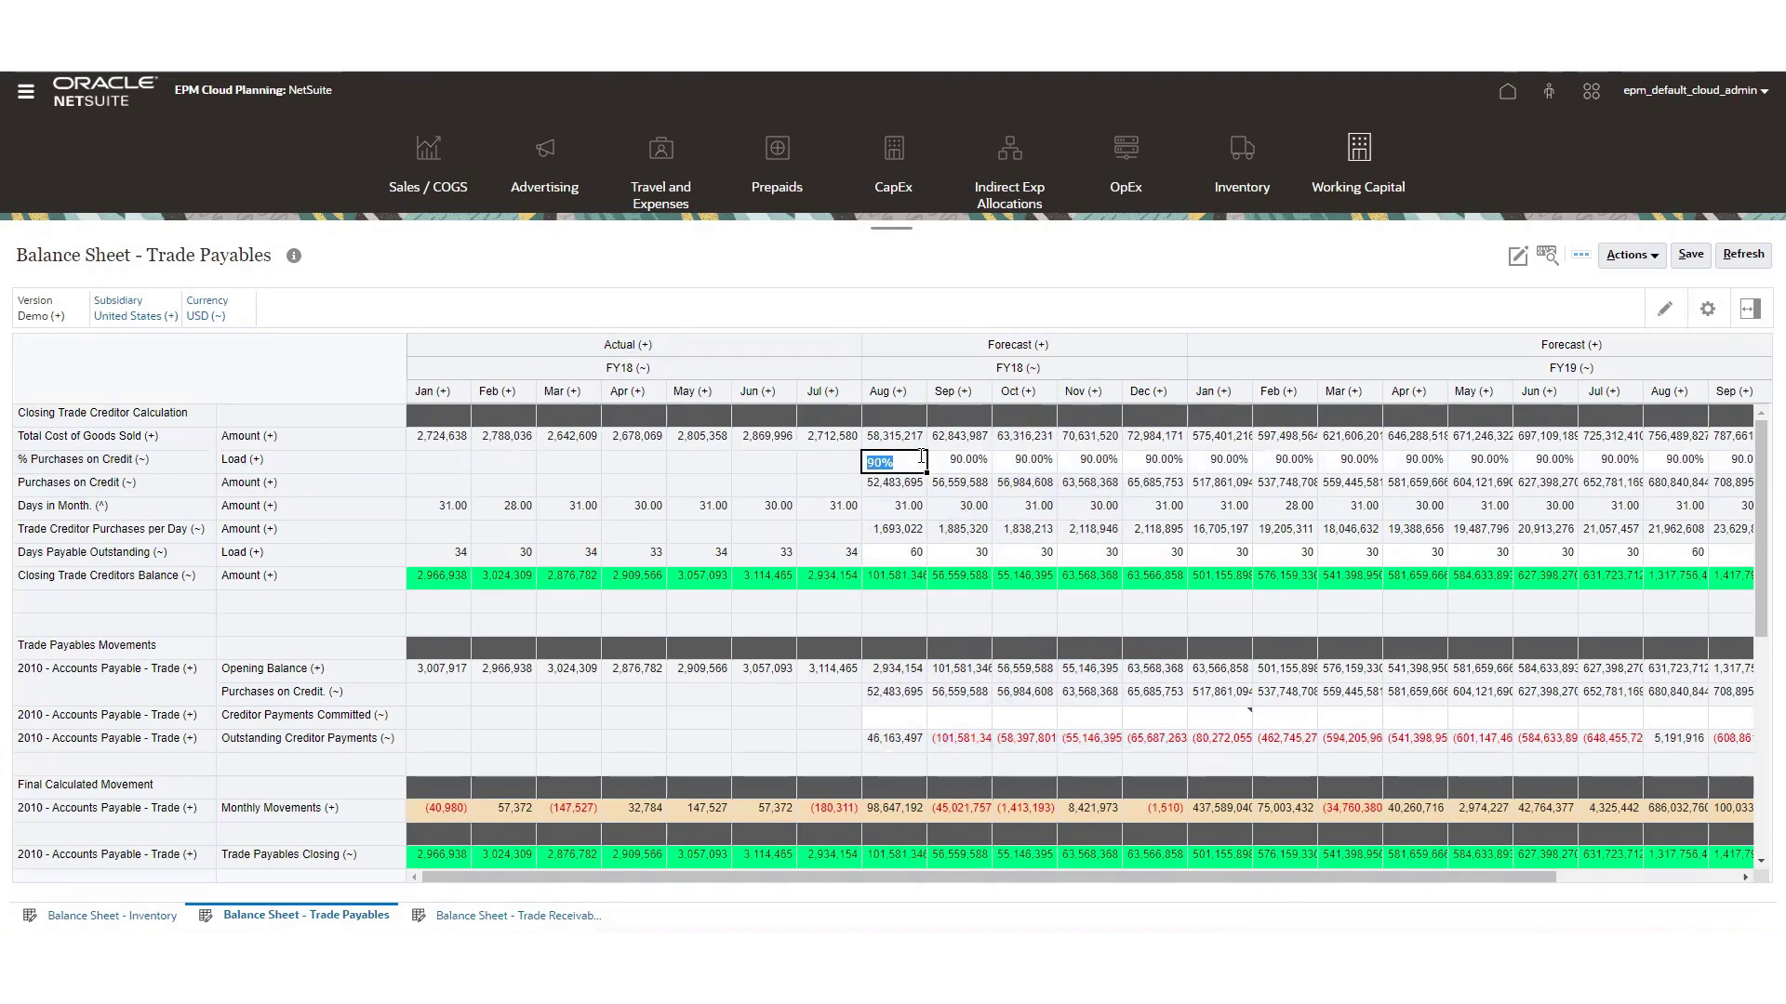
{"action": "left_click", "coordinate": [177, 553]}
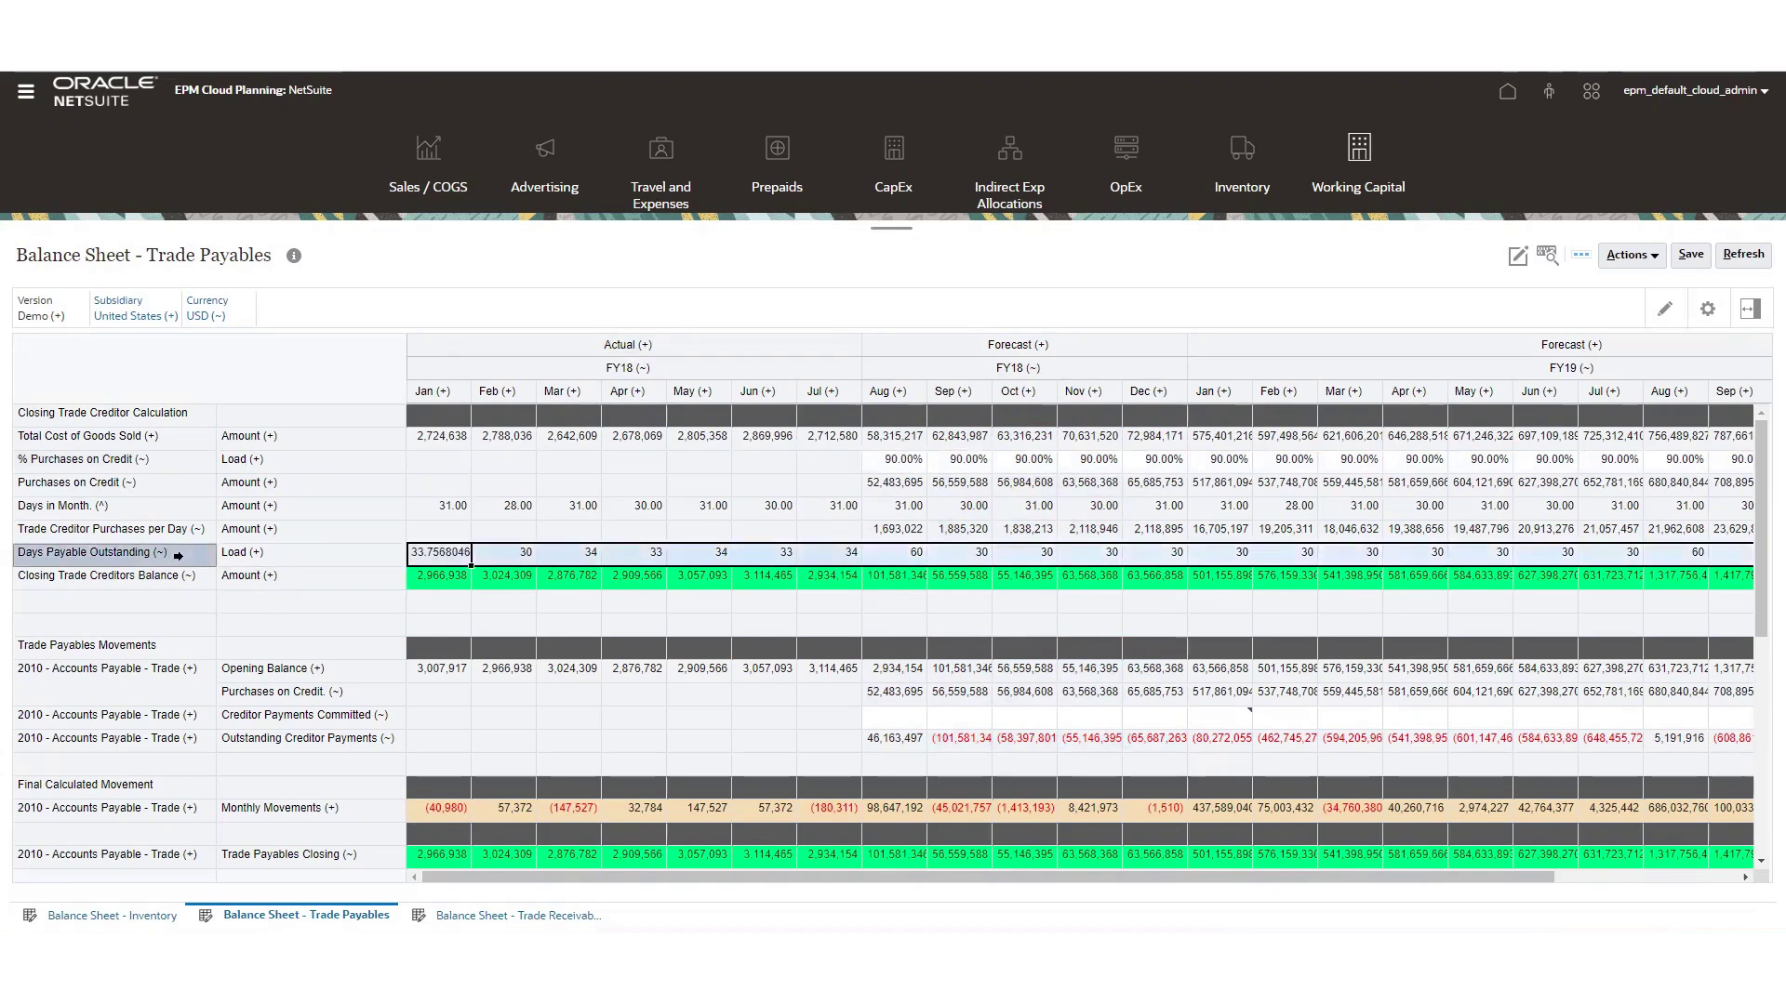
- Highlight the Creditor Payments Committed row for 2010 - Accounts Payable - Trade in the Trade Payables movements
{"action": "left_click", "coordinate": [925, 604]}
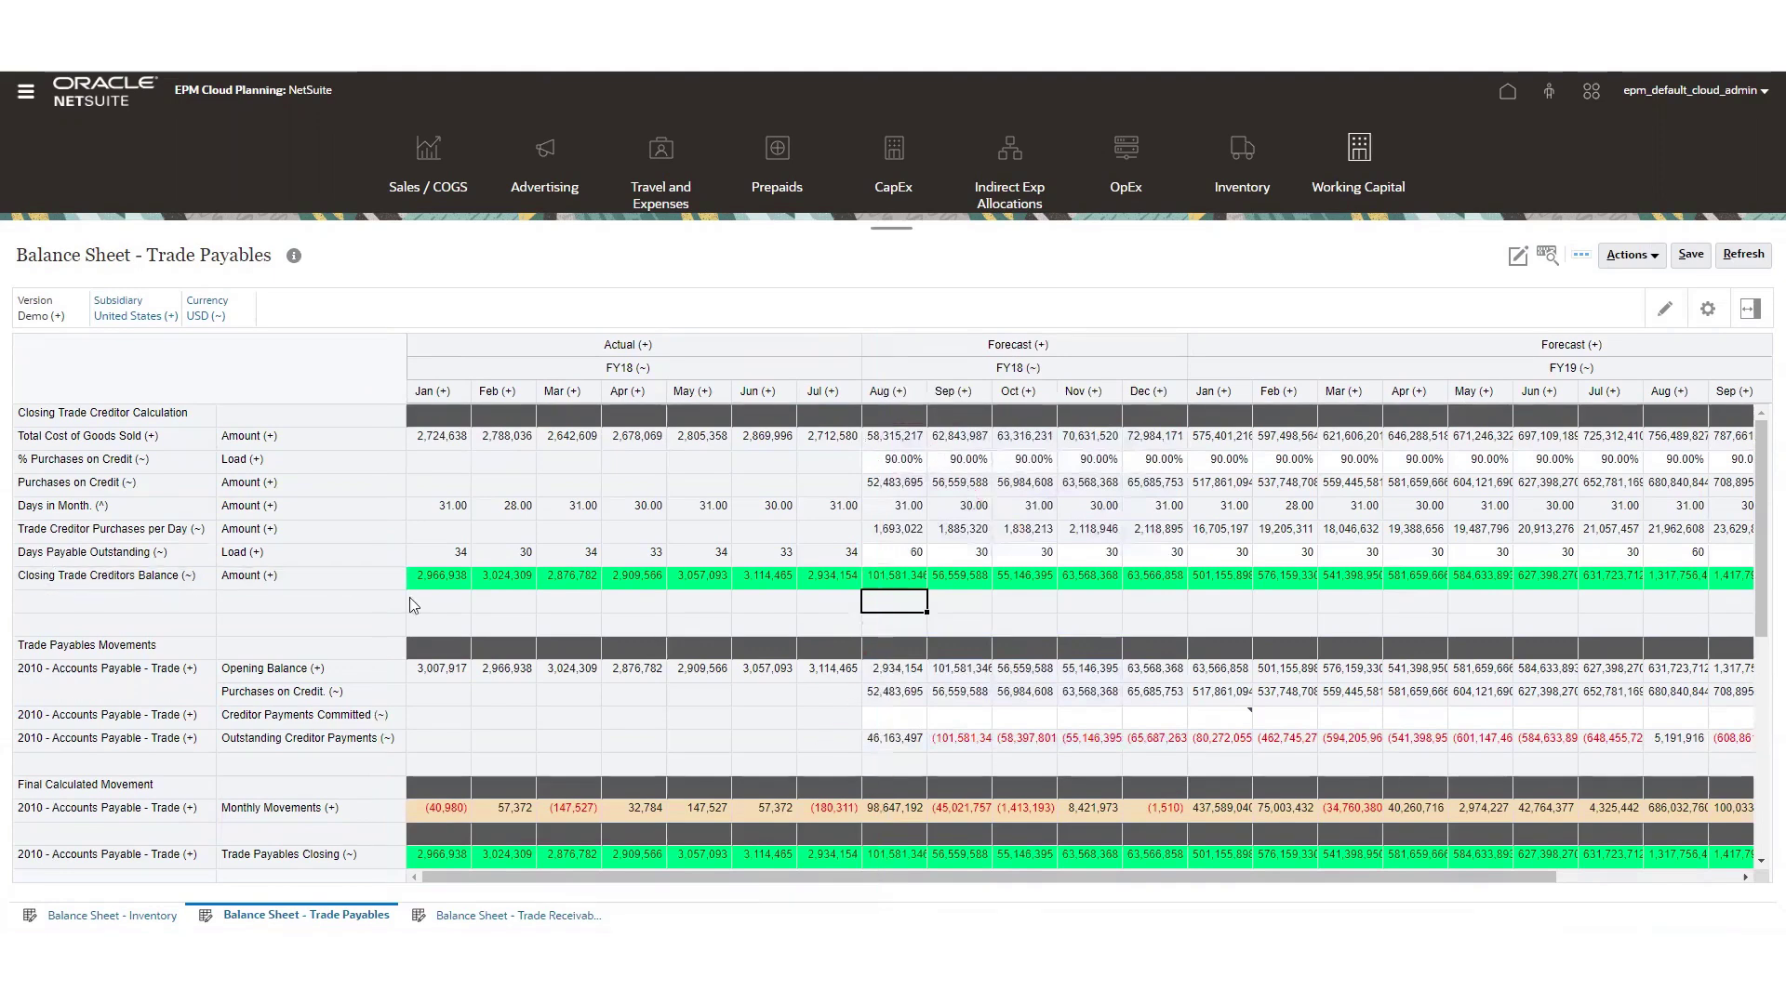
{"action": "left_click", "coordinate": [126, 716]}
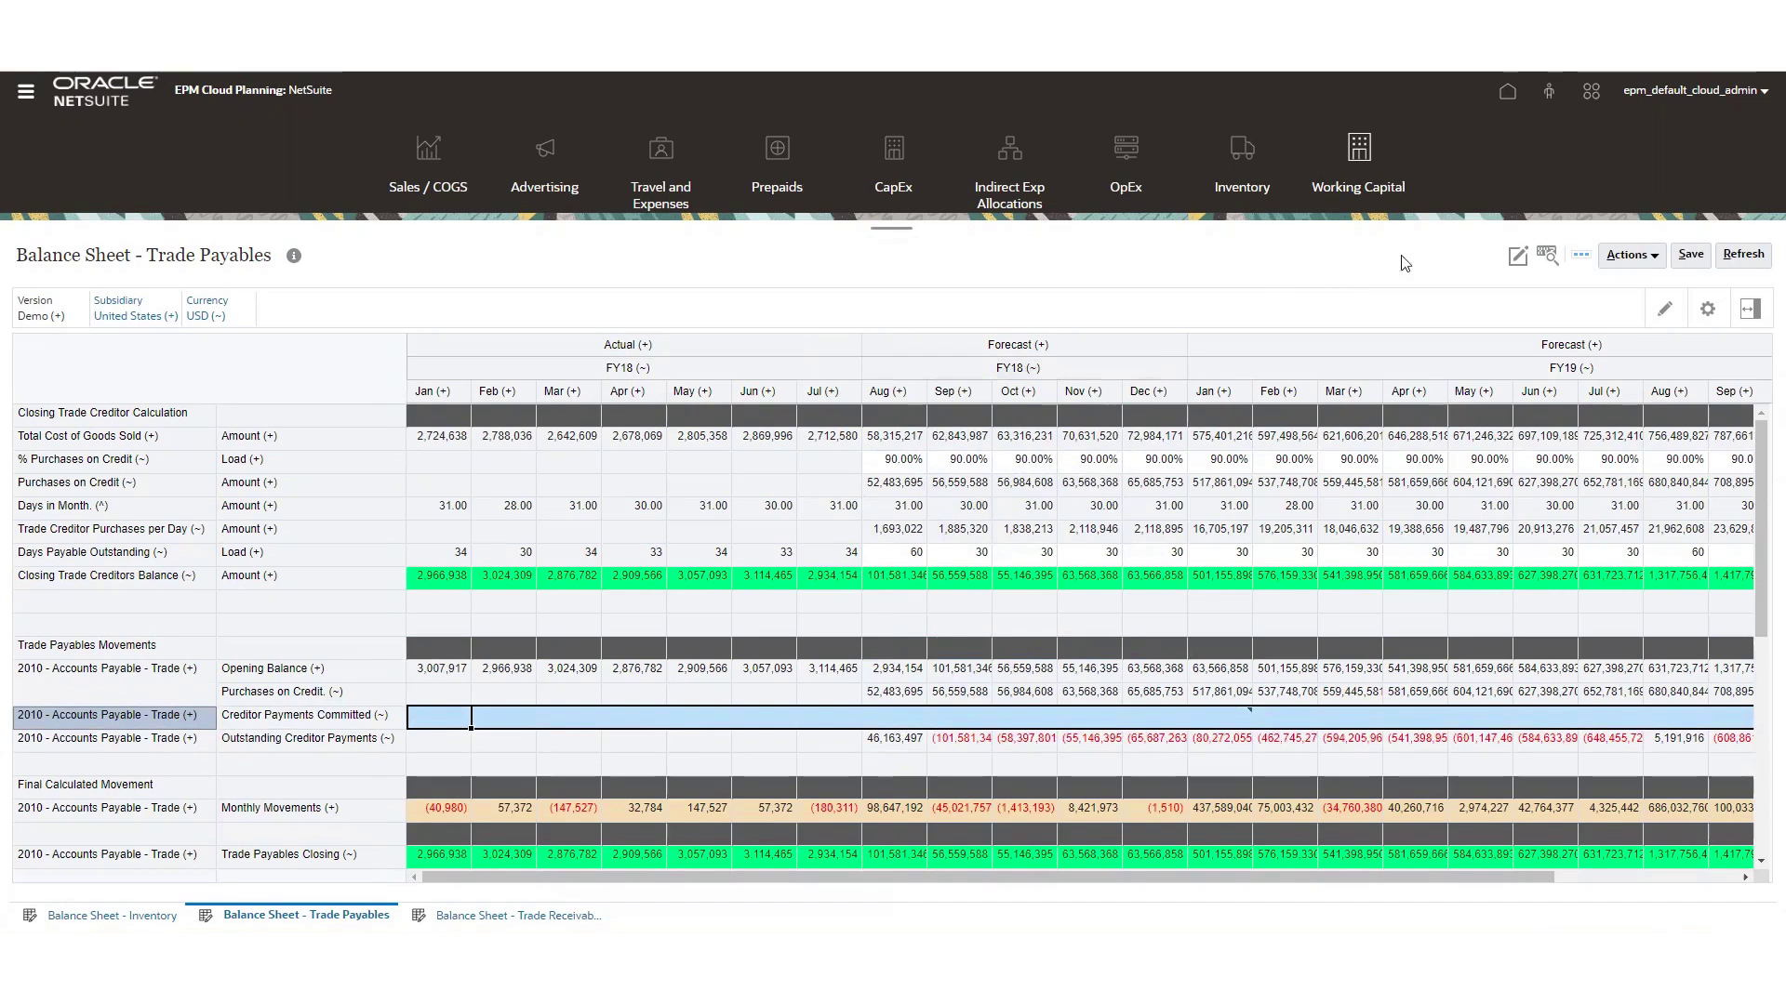
- Open the Balance Sheet area under Financials and maximize its Driver Calculations form
{"action": "left_click", "coordinate": [1514, 101]}
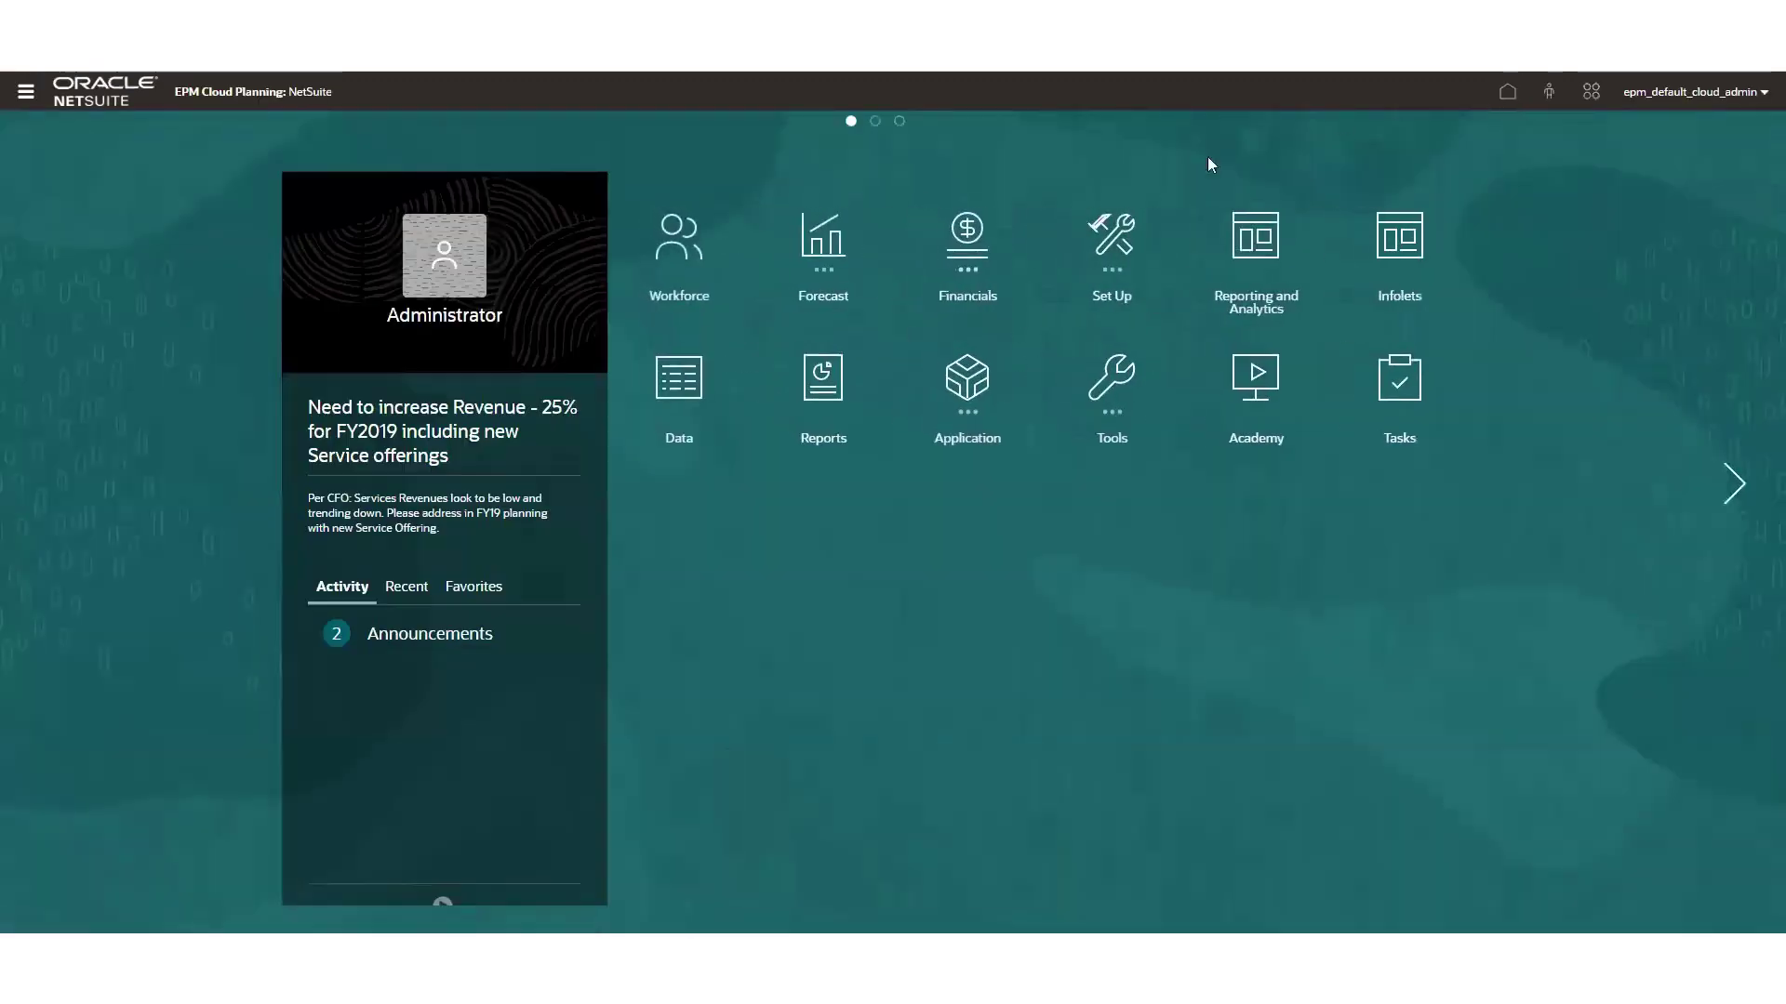
{"action": "left_click", "coordinate": [967, 237]}
{"action": "left_click", "coordinate": [966, 351]}
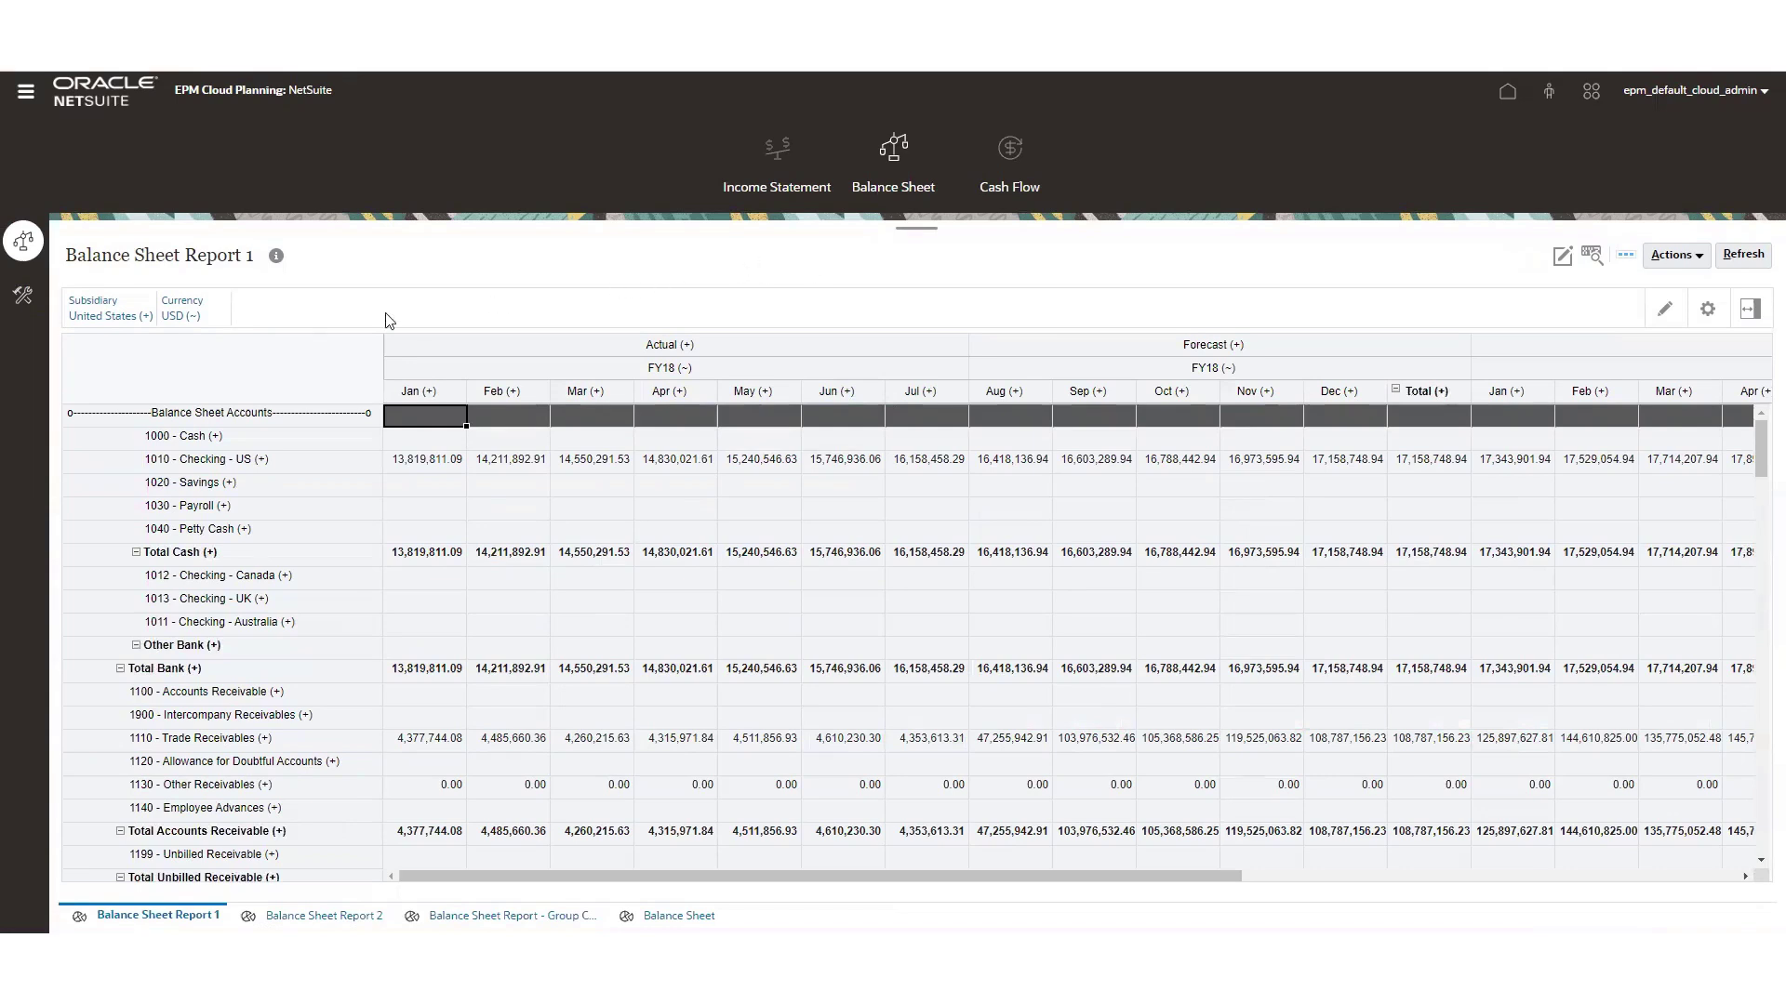
{"action": "left_click", "coordinate": [20, 305]}
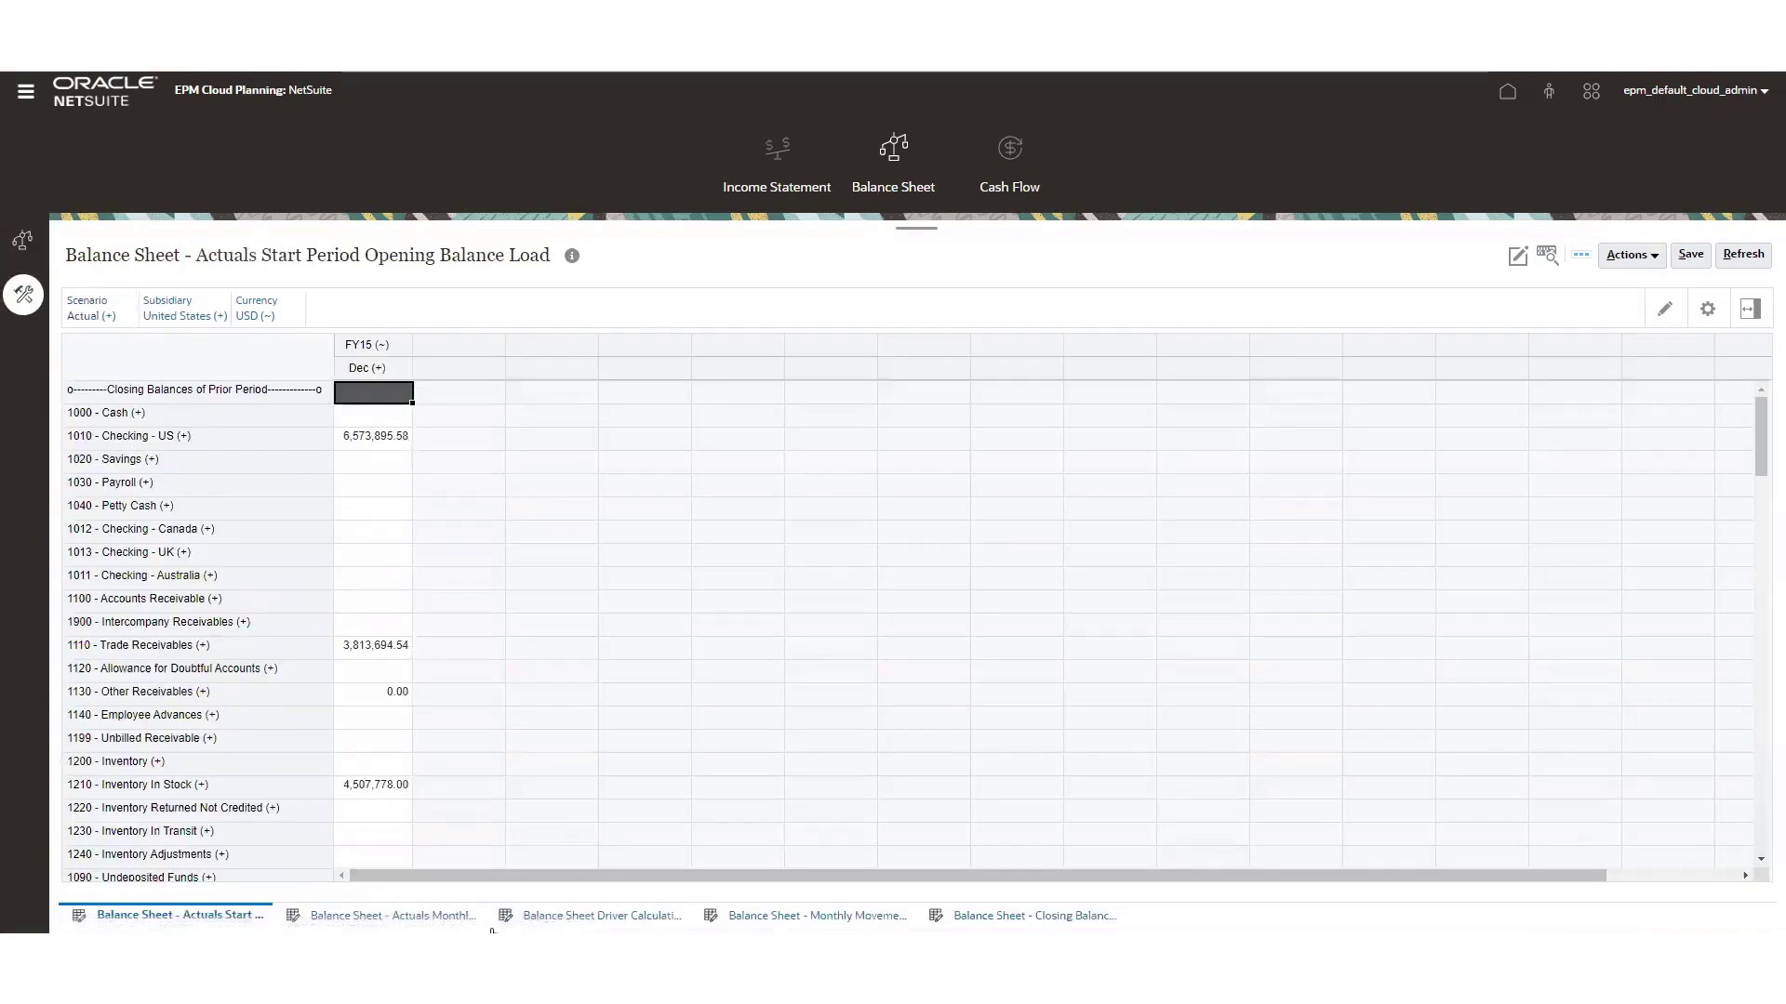
{"action": "left_click", "coordinate": [550, 918]}
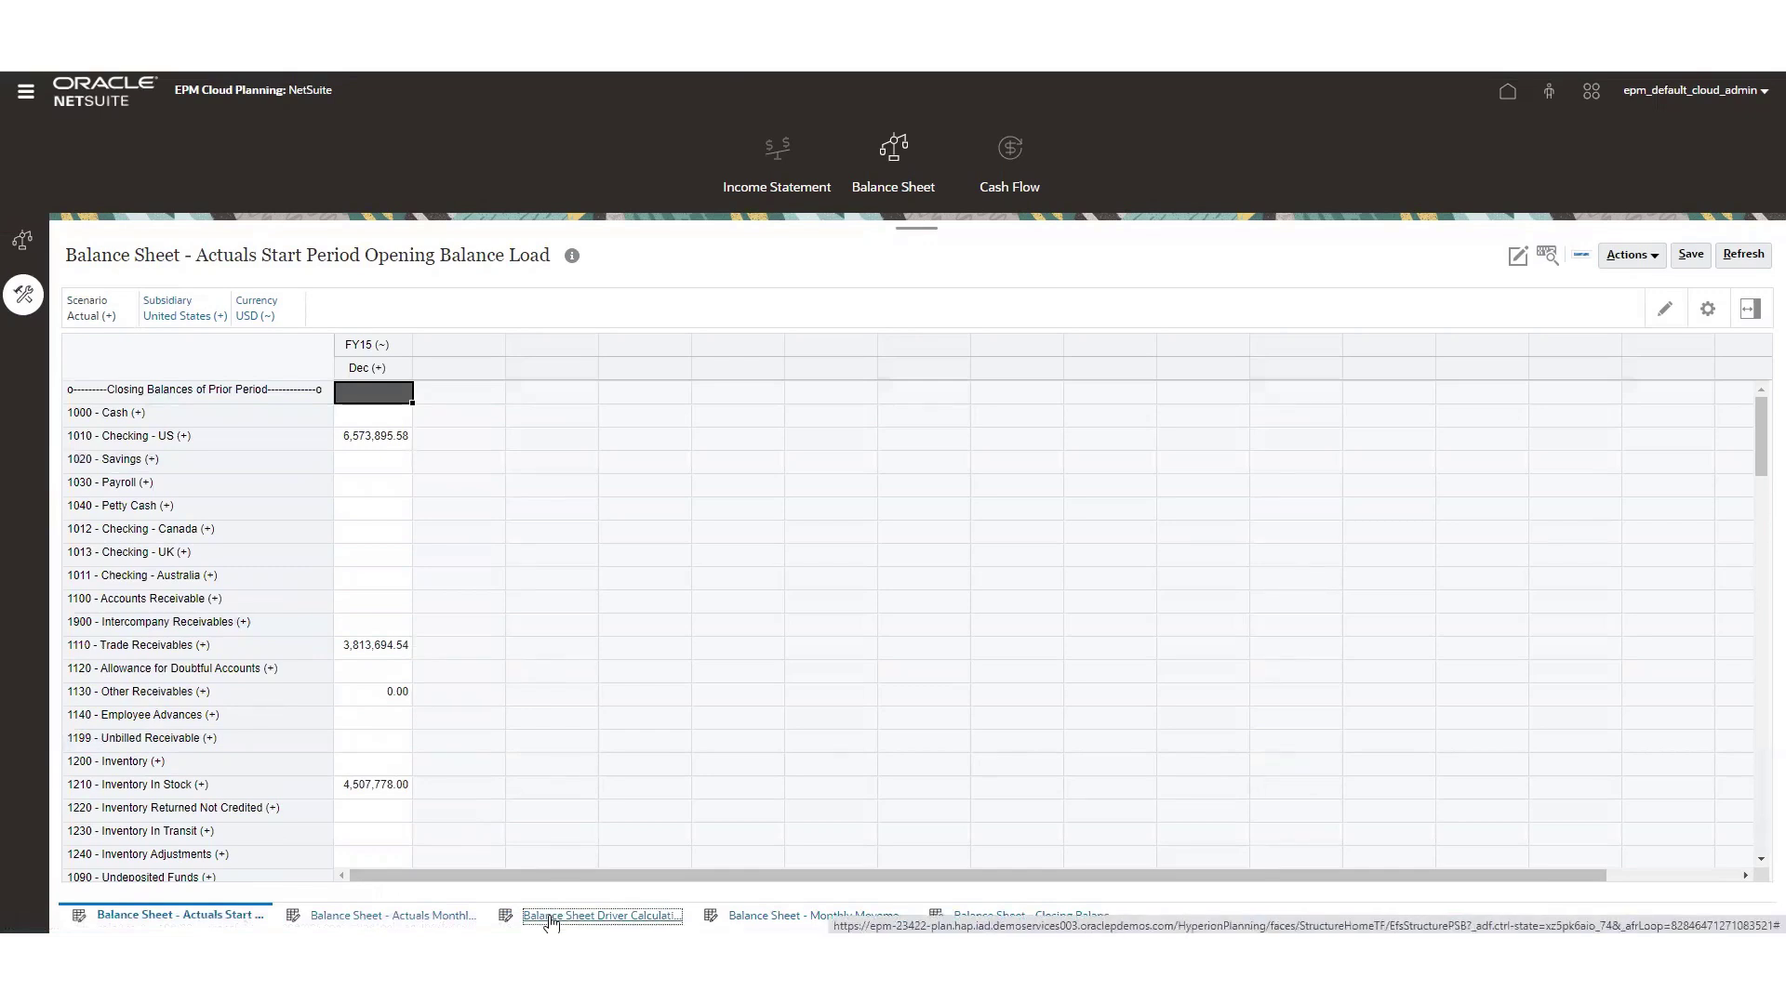
{"action": "mouse_move", "coordinate": [1552, 351]}
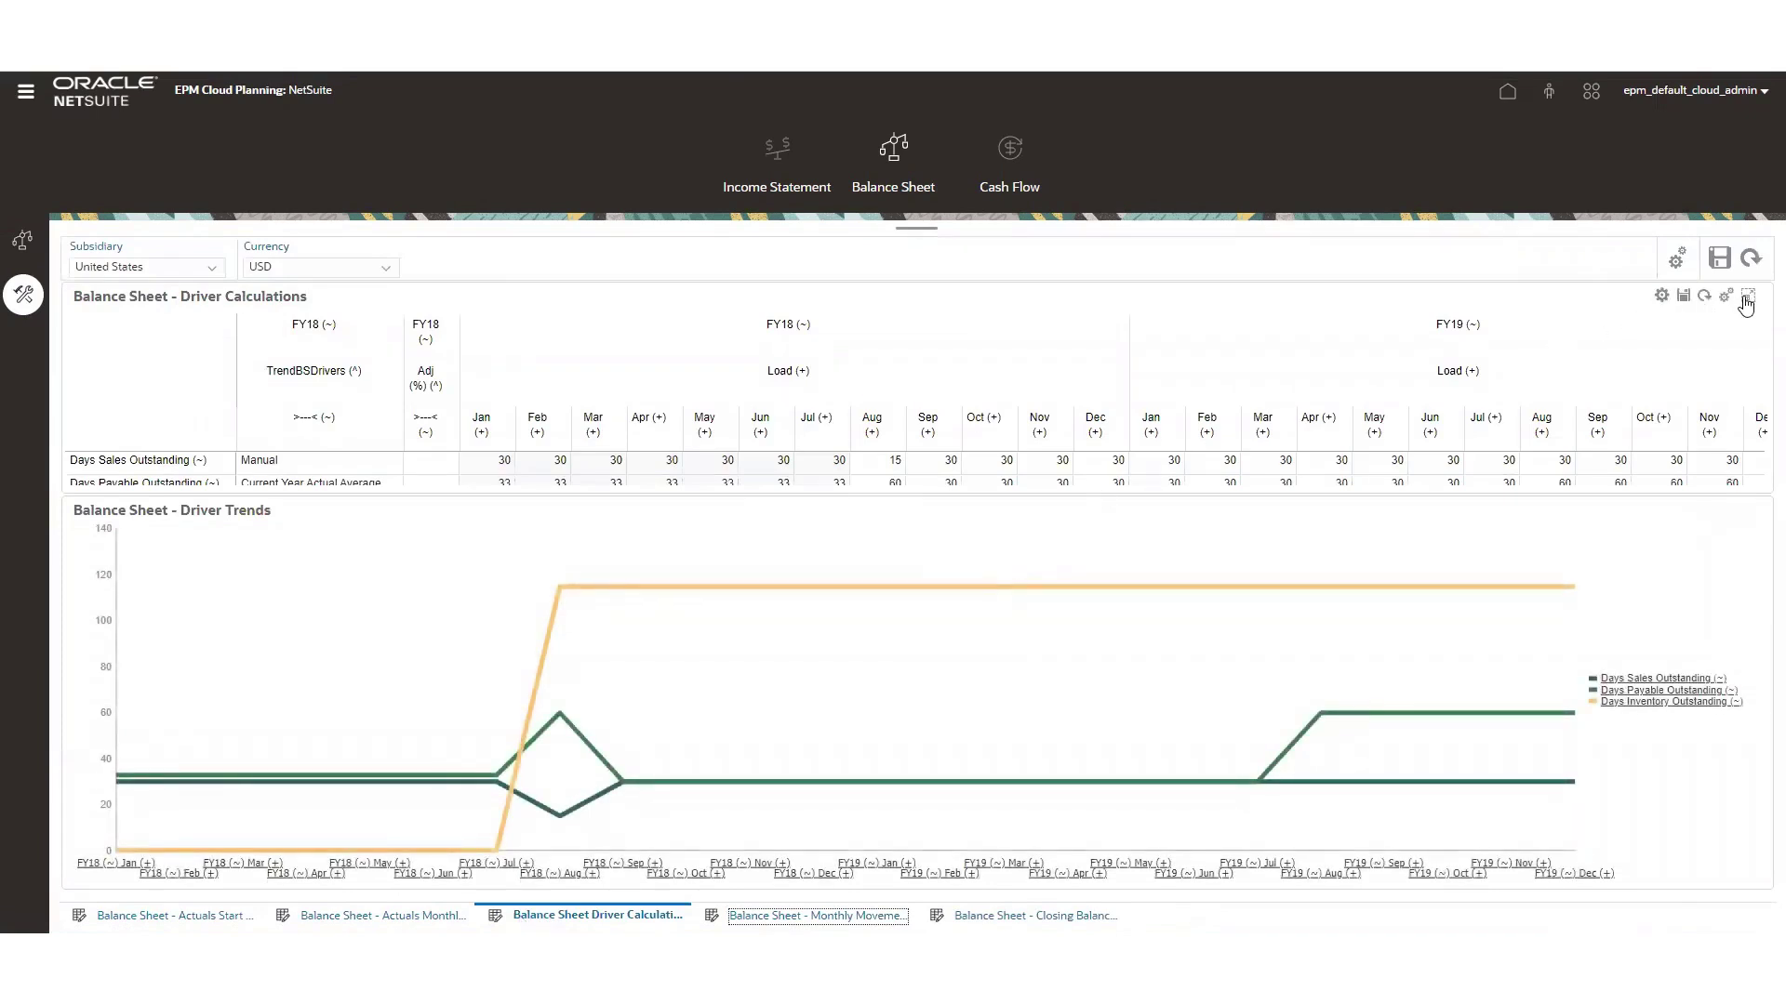
{"action": "left_click", "coordinate": [1747, 303]}
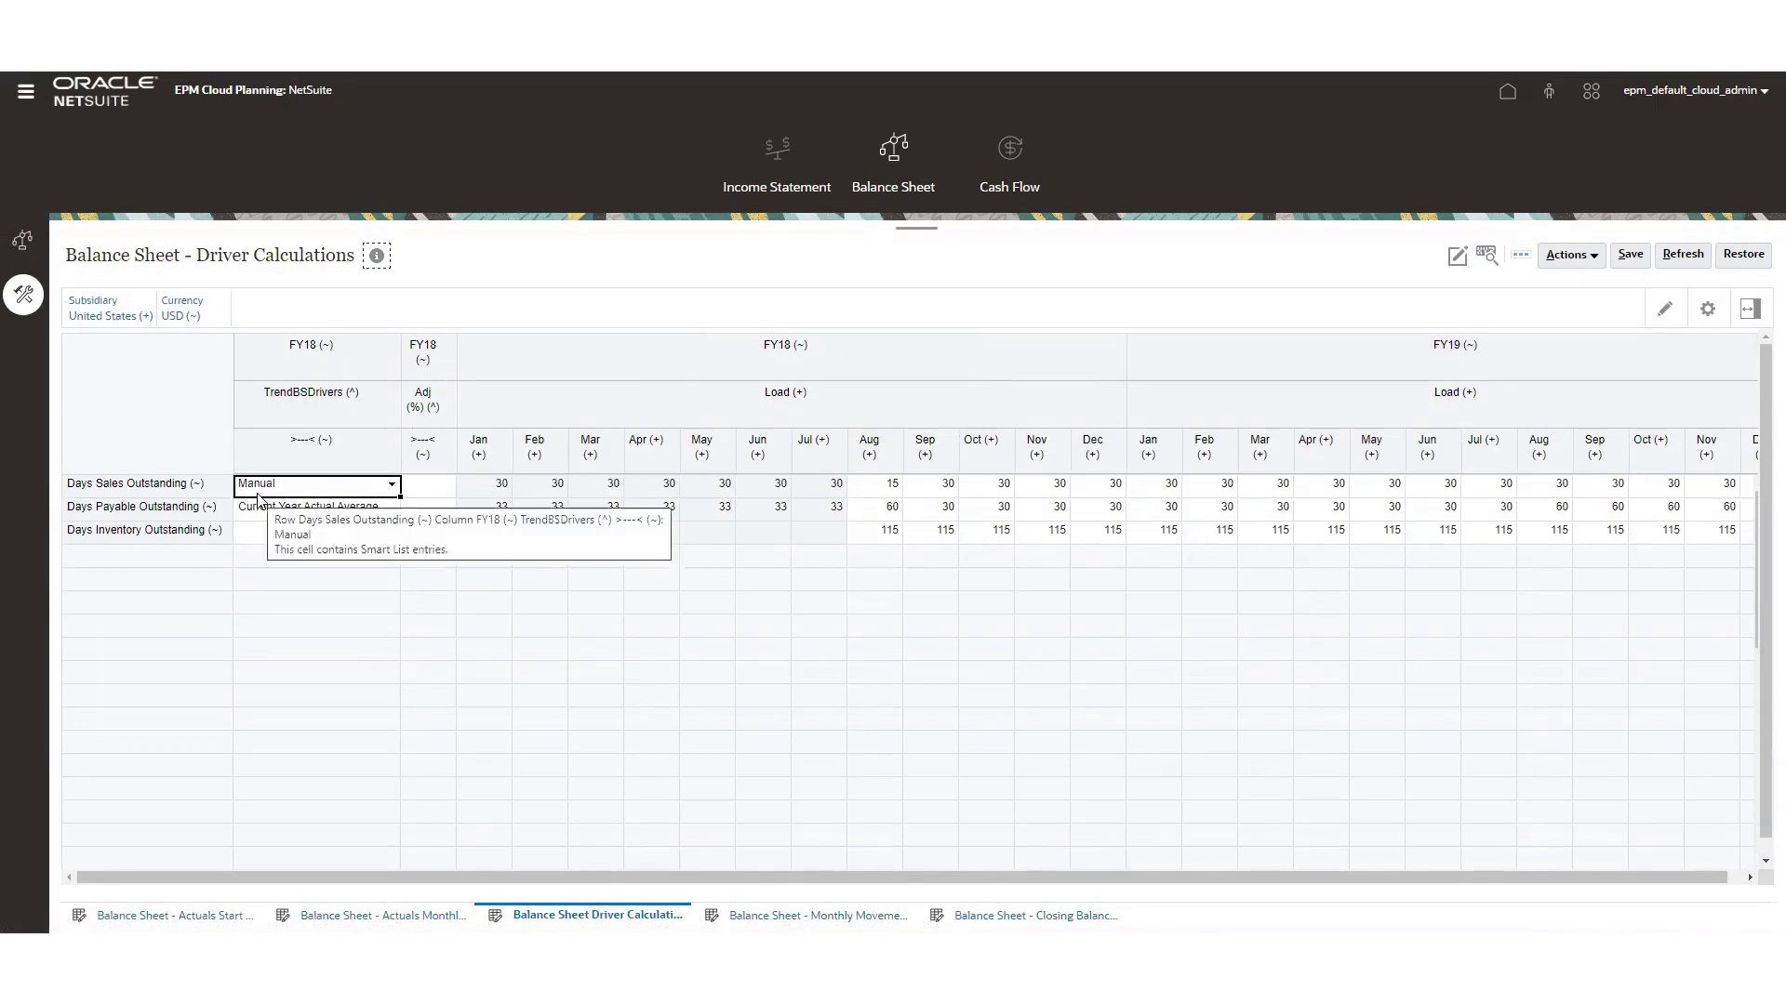
- Review the trend options for the Days Sales Outstanding driver and highlight the FY18 Adj (%) column
{"action": "left_click", "coordinate": [392, 487]}
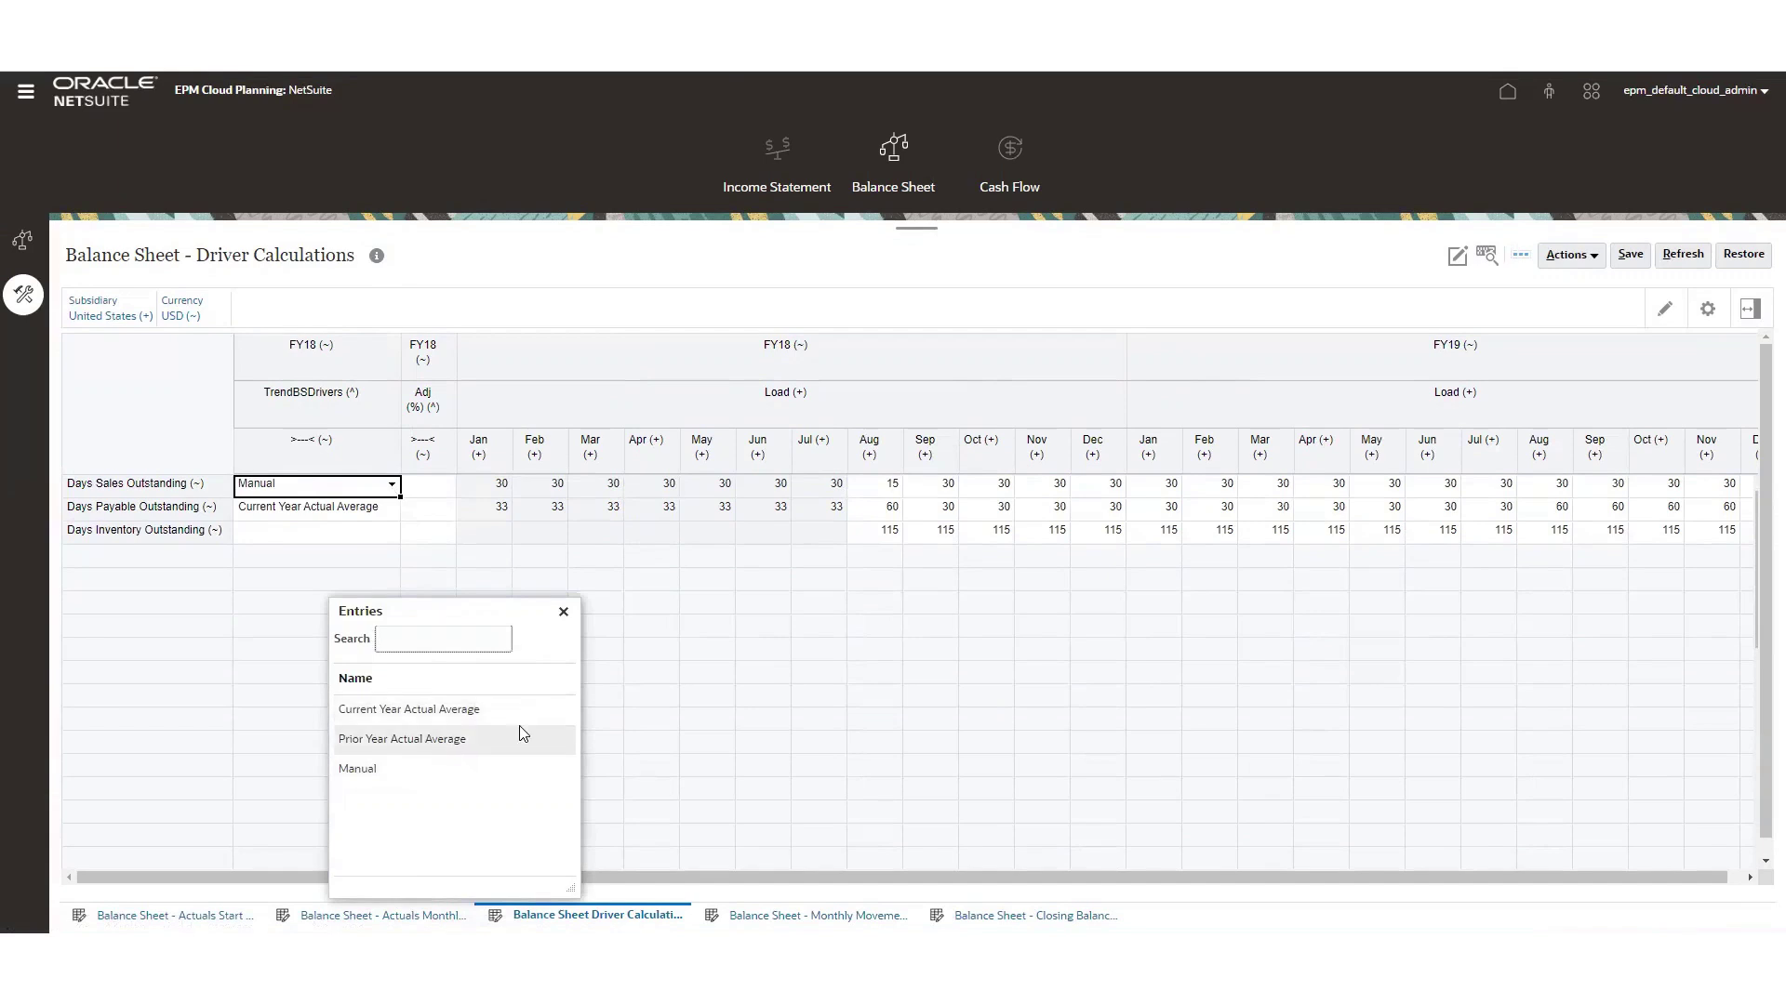
{"action": "left_click", "coordinate": [562, 611]}
{"action": "left_click", "coordinate": [427, 460]}
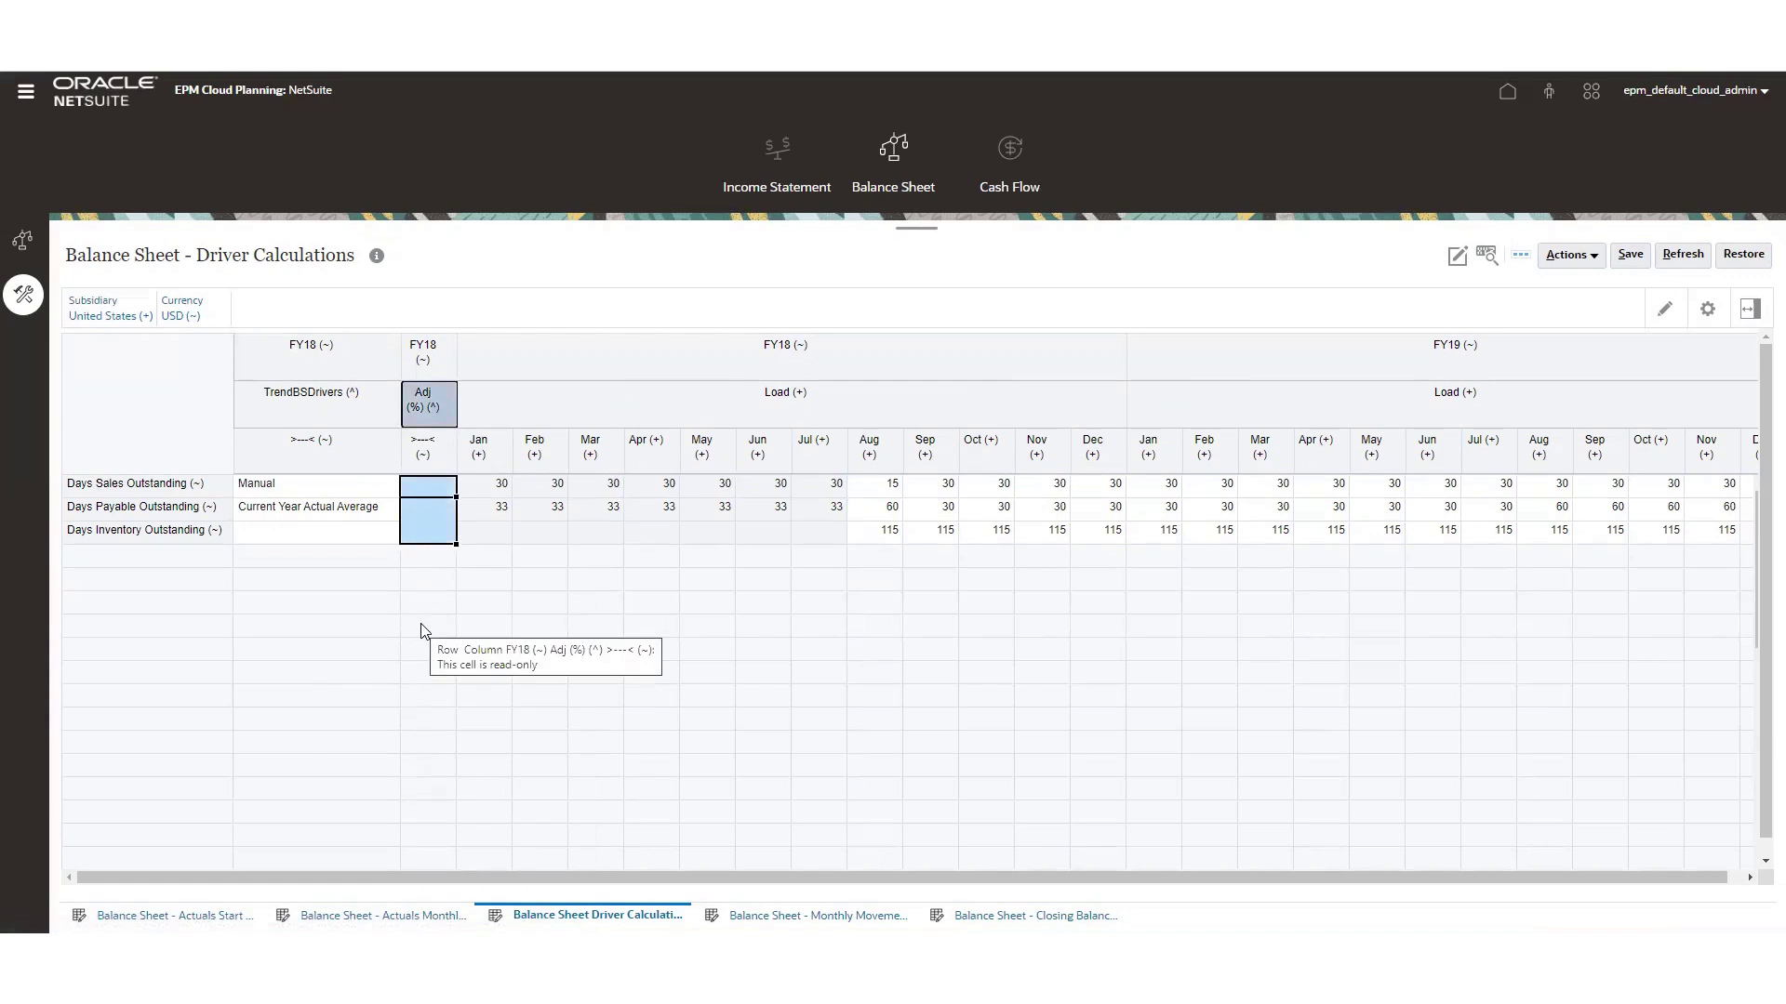
{"action": "left_click", "coordinate": [498, 631]}
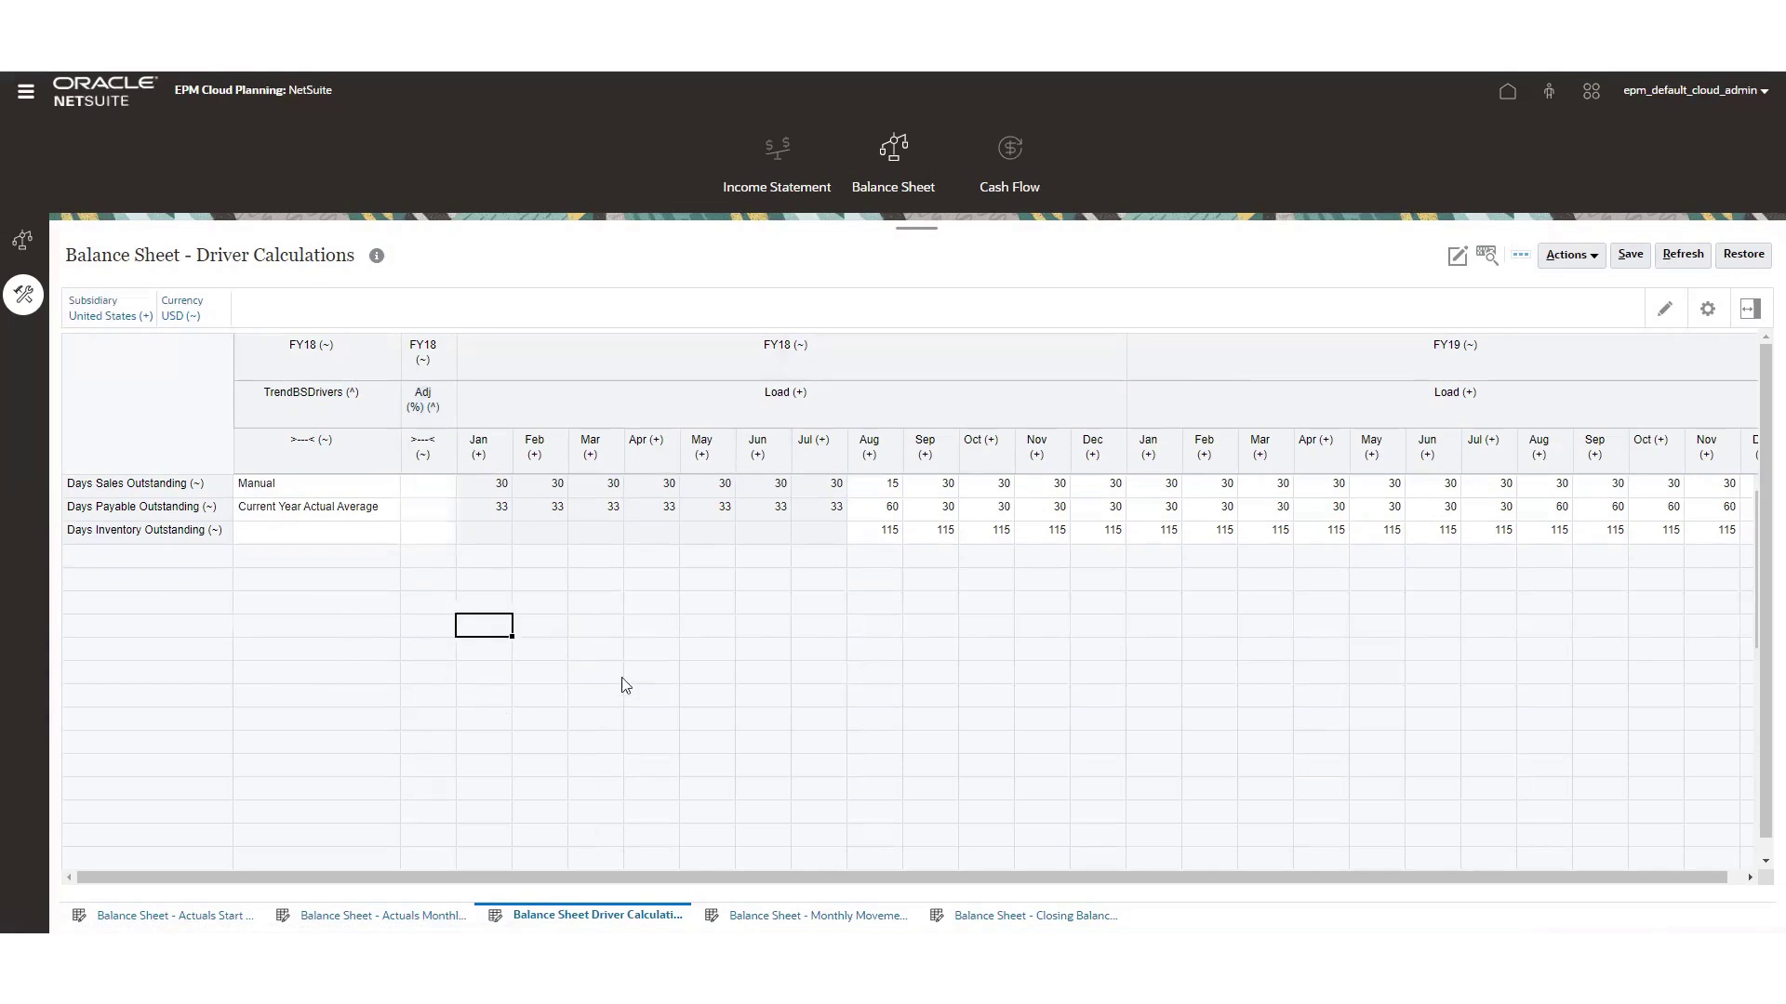
- Open the Balance Sheet Monthly Movements Calculations form and select the balance sheet driver cell of 1110 - Trade Receivables
{"action": "left_click", "coordinate": [828, 916]}
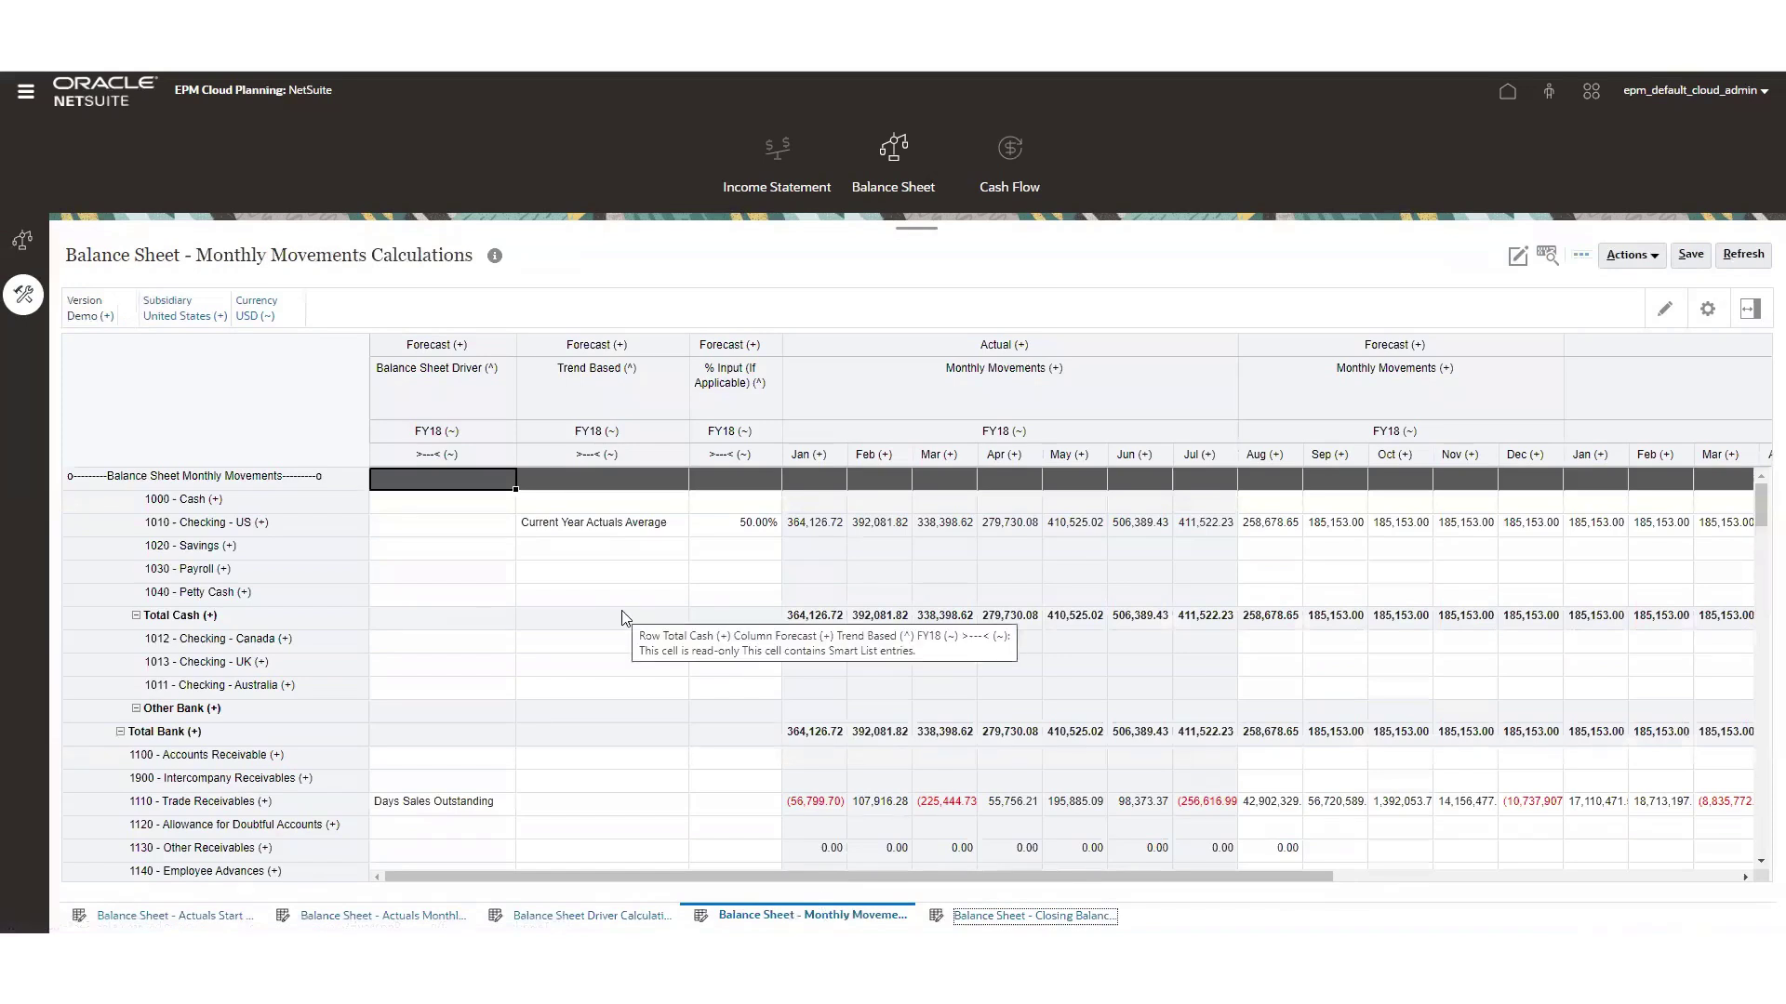
{"action": "key", "text": "ctrl+2"}
{"action": "left_click_drag", "start_coordinate": [410, 335], "coordinate": [398, 289]}
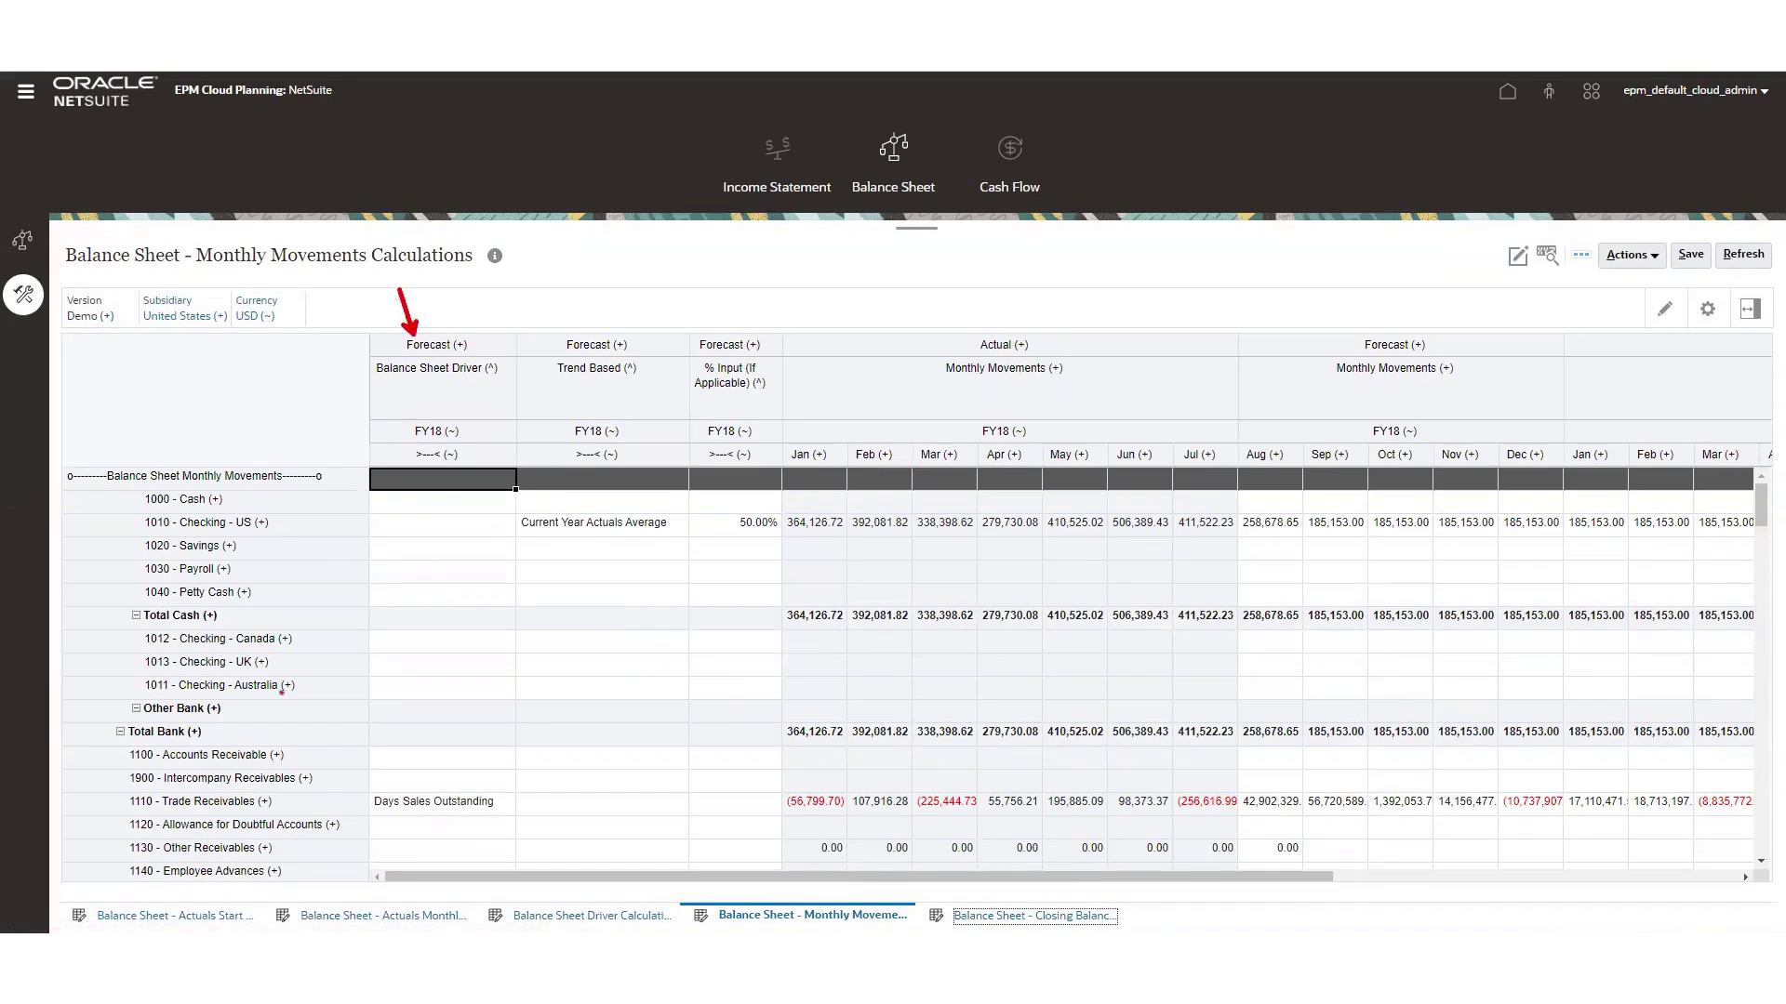
{"action": "left_click_drag", "start_coordinate": [128, 807], "coordinate": [82, 807]}
{"action": "left_click_drag", "start_coordinate": [349, 778], "coordinate": [491, 823]}
{"action": "left_click", "coordinate": [460, 805]}
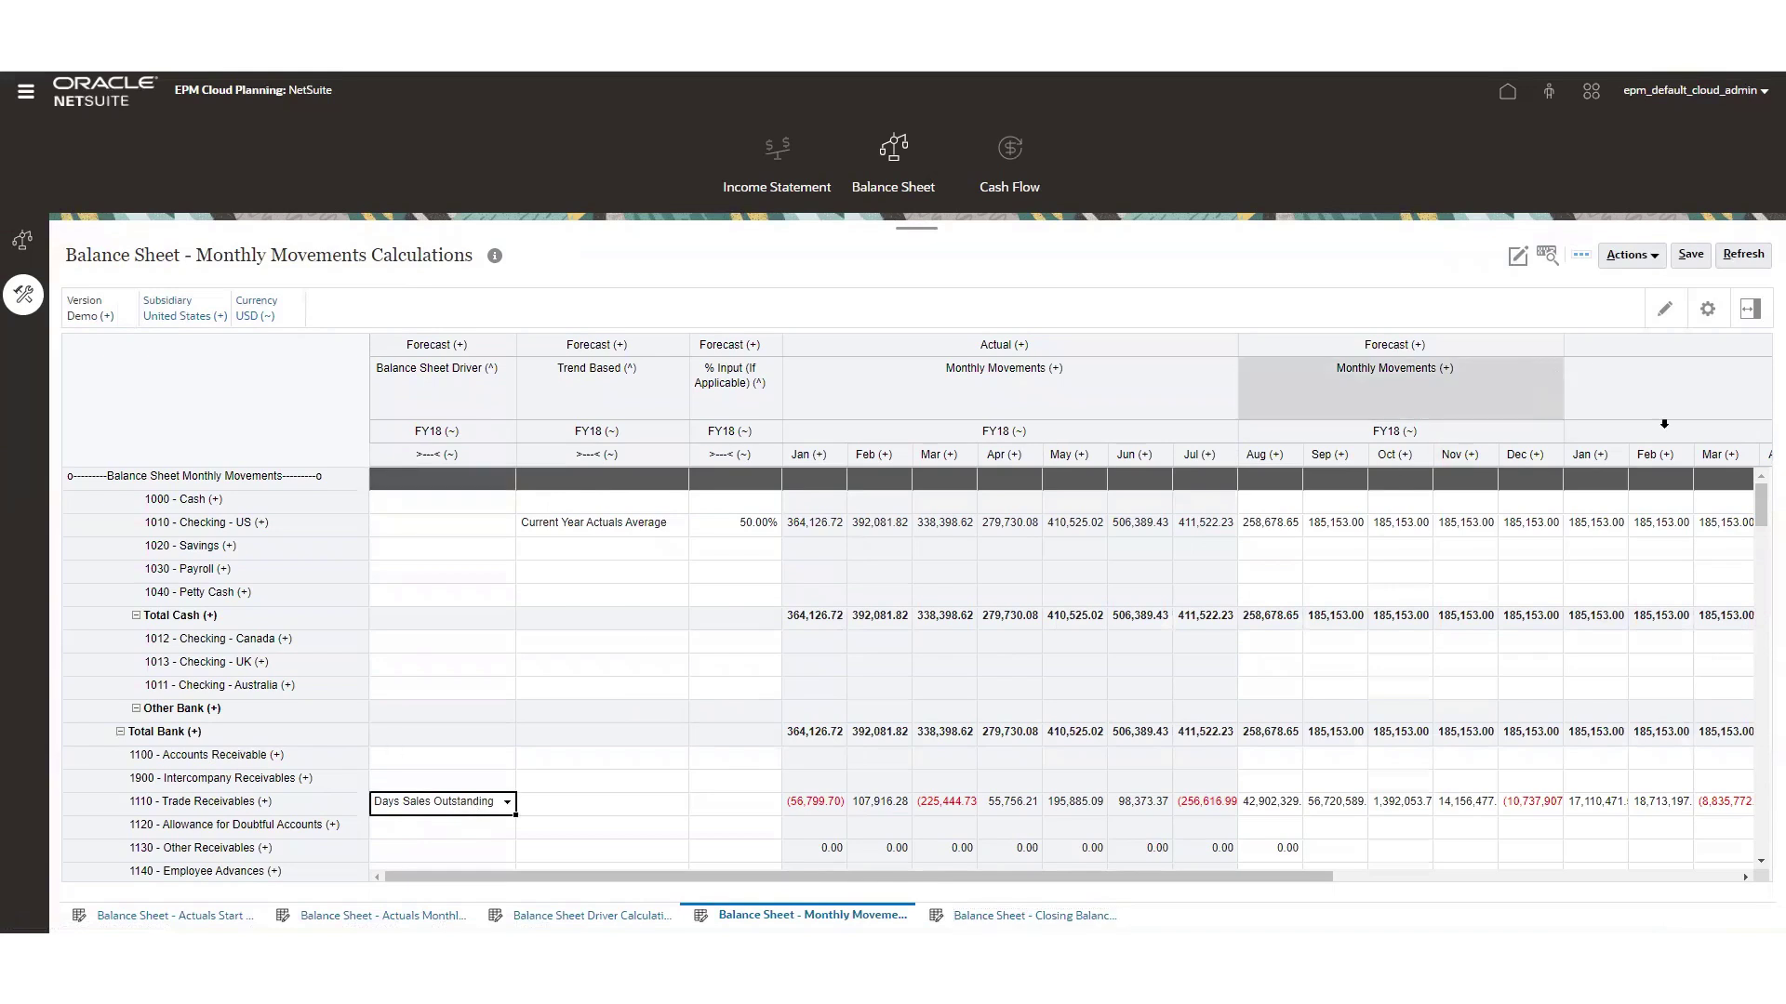
- Review the balance sheet driver options for 1110 - Trade Receivables and the drivers assigned to nearby accounts
{"action": "scroll", "coordinate": [1761, 509], "scroll_direction": "down", "scroll_amount": 3}
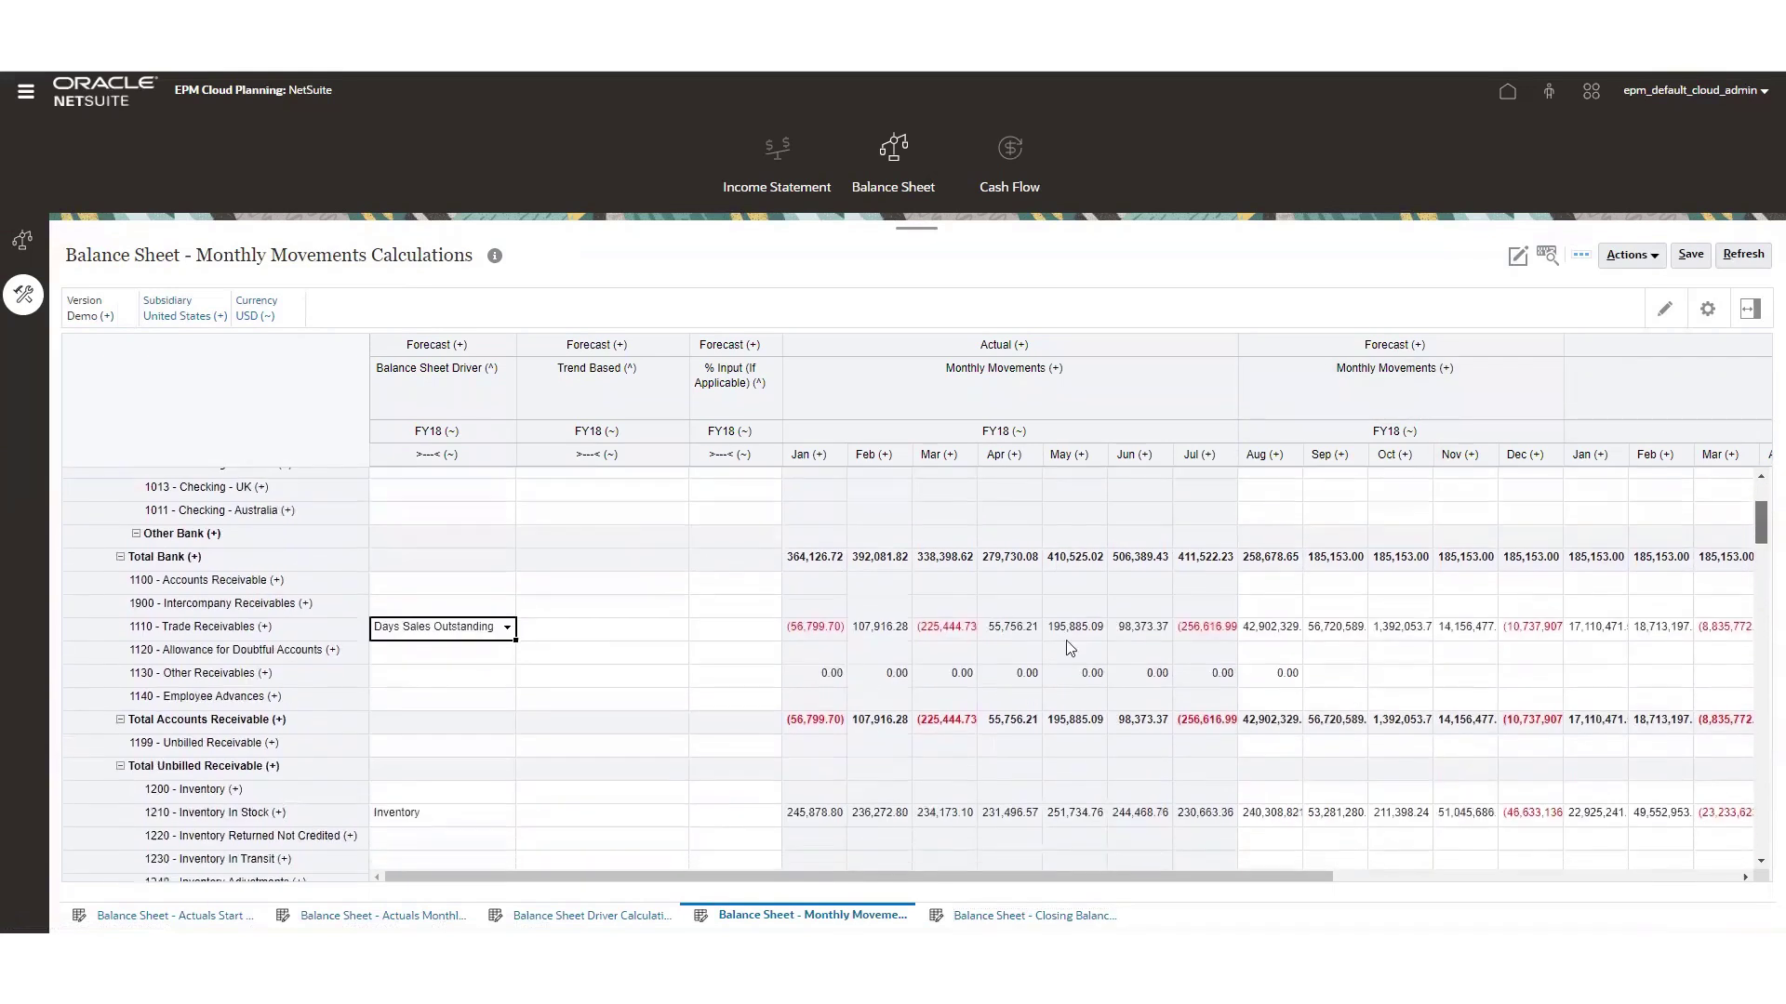
{"action": "left_click", "coordinate": [527, 630]}
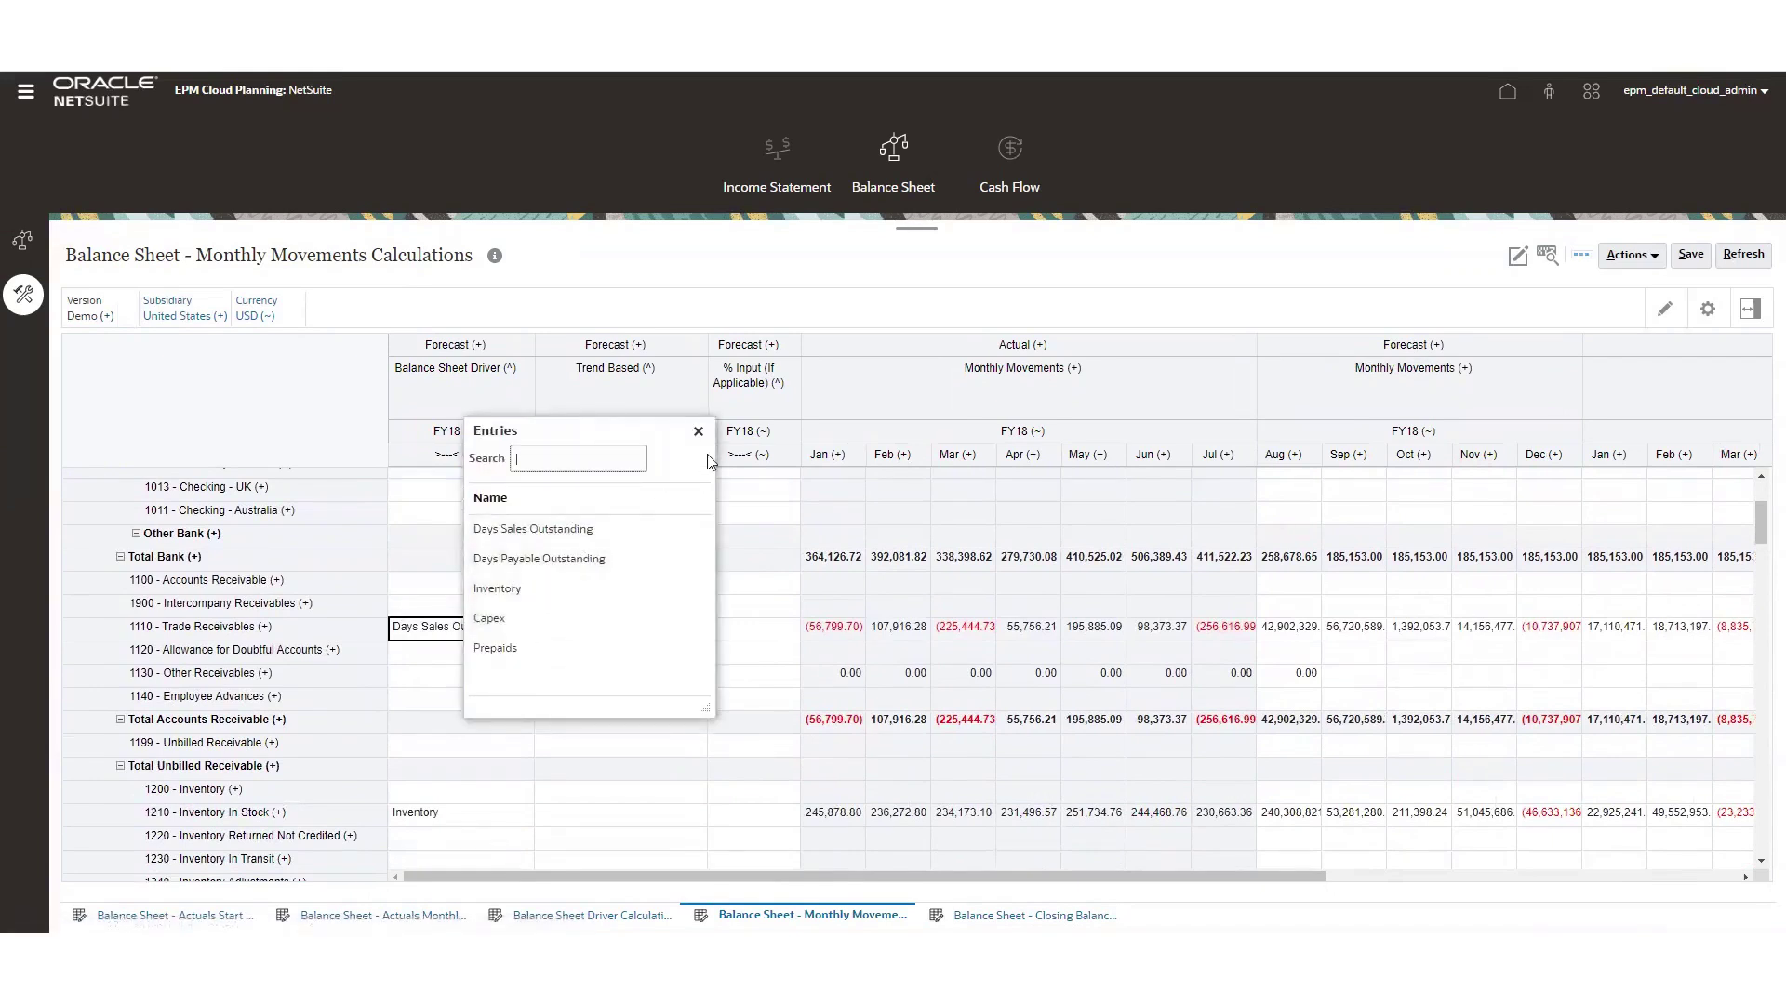
{"action": "left_click", "coordinate": [697, 430]}
{"action": "scroll", "coordinate": [1760, 539], "scroll_direction": "down", "scroll_amount": 3}
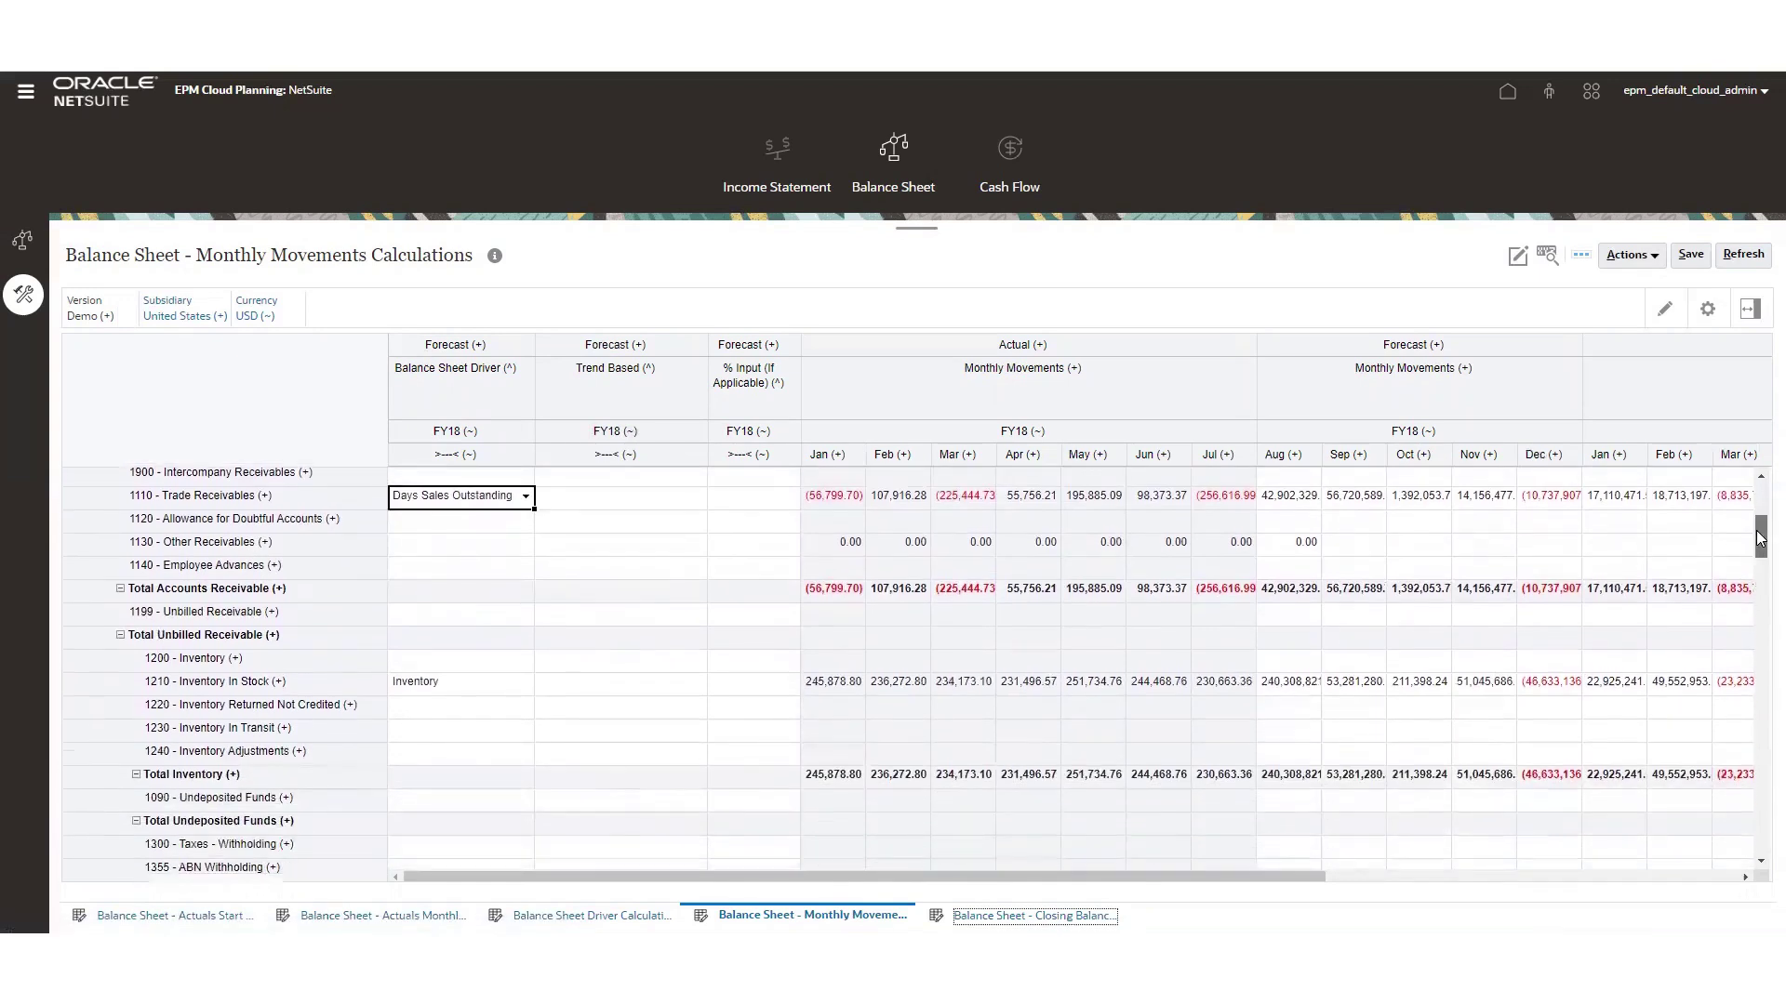
{"action": "left_click_drag", "start_coordinate": [1760, 539], "coordinate": [1758, 455]}
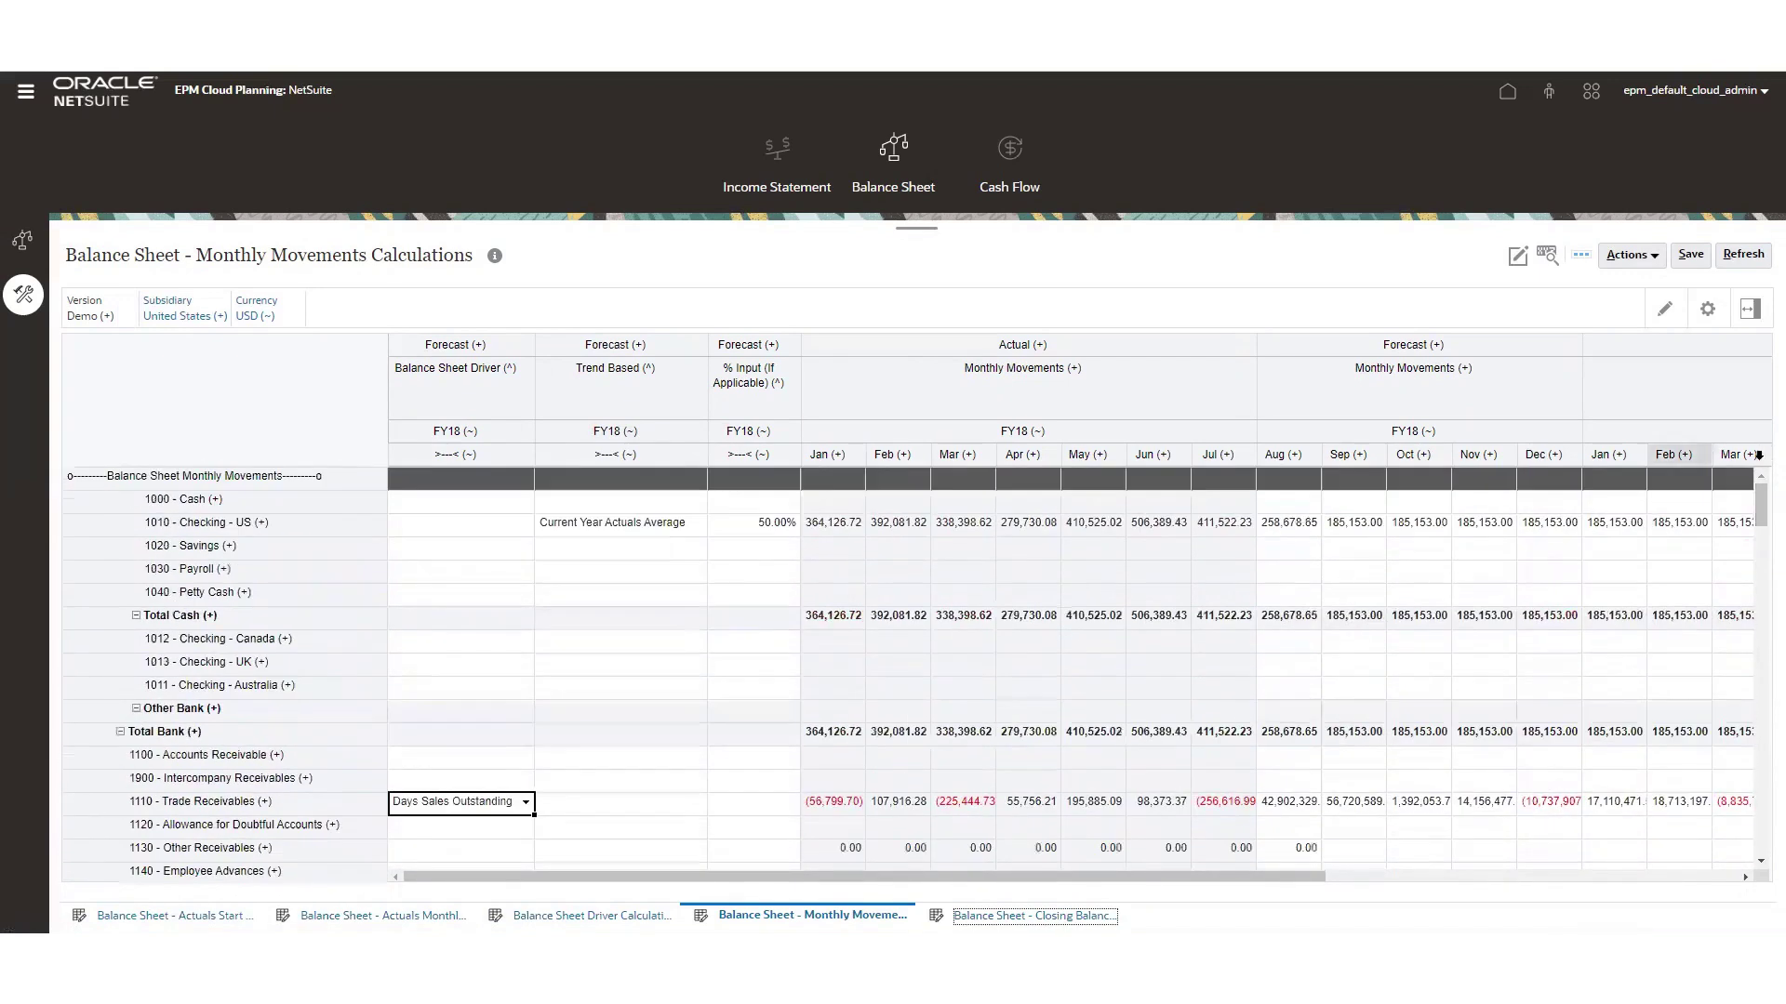
- Highlight the Balance Sheet Driver and Trend Based columns, and review the trend options for 1010 - Checking - US
{"action": "left_click", "coordinate": [490, 378]}
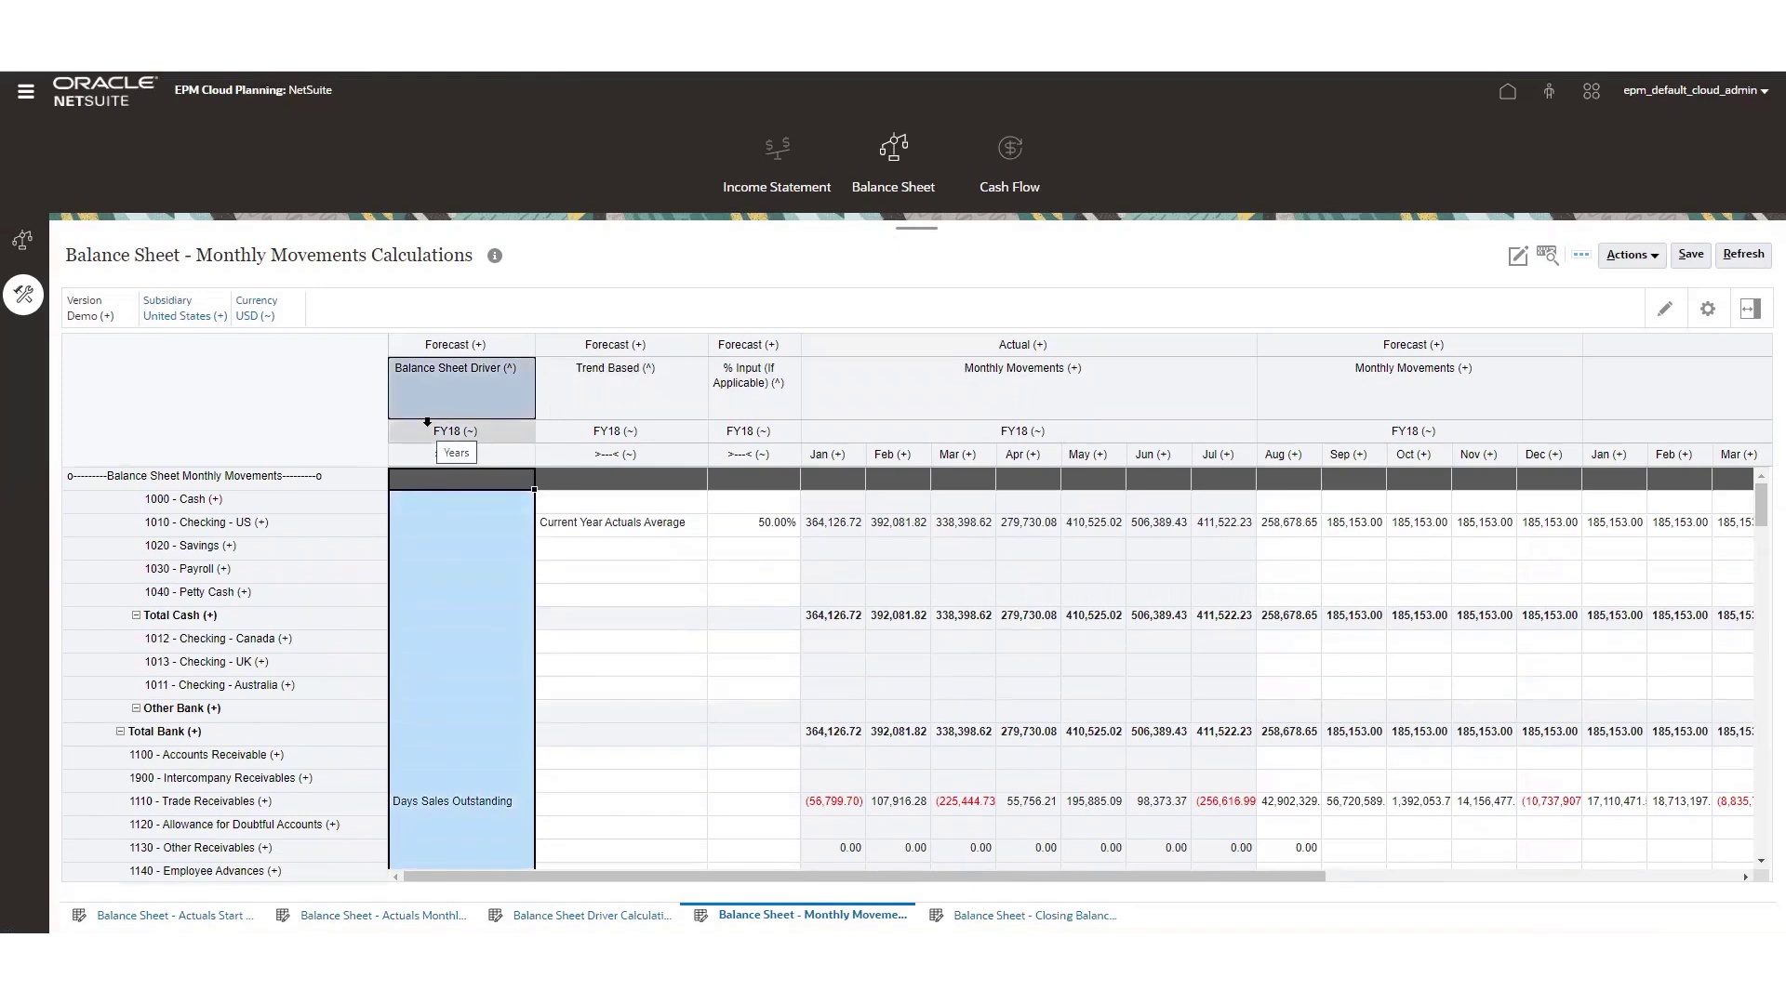
{"action": "left_click", "coordinate": [634, 382]}
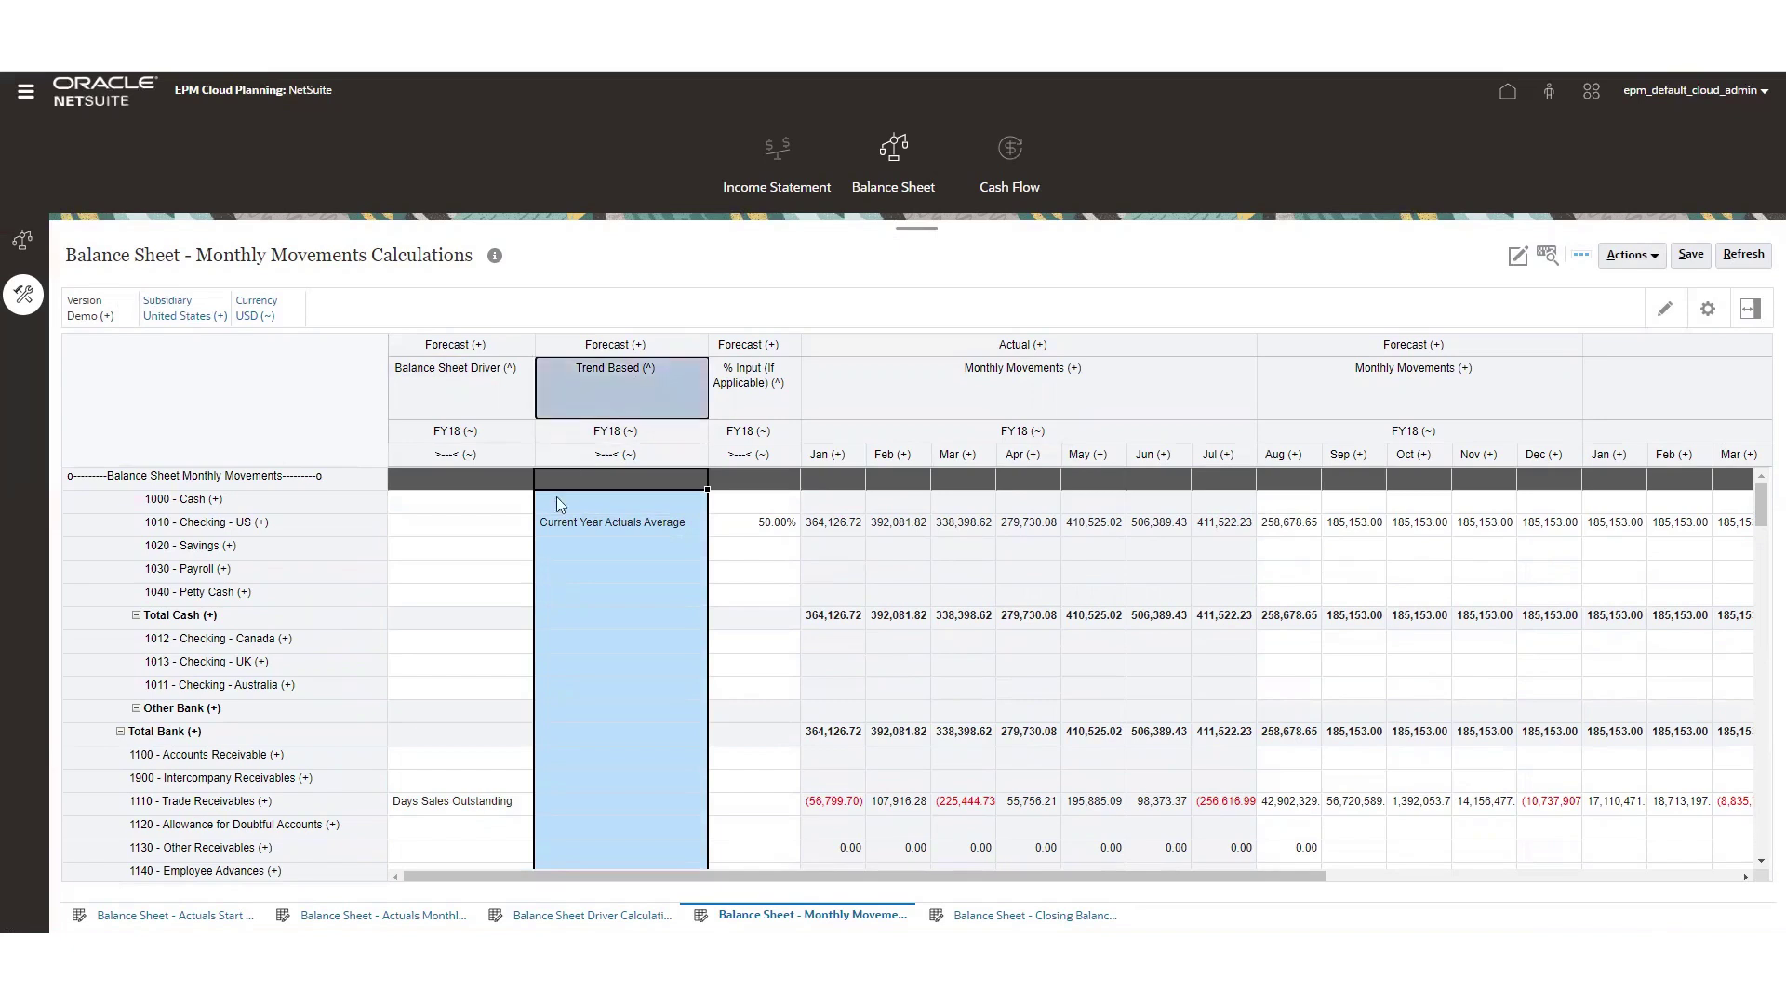
{"action": "left_click", "coordinate": [621, 523]}
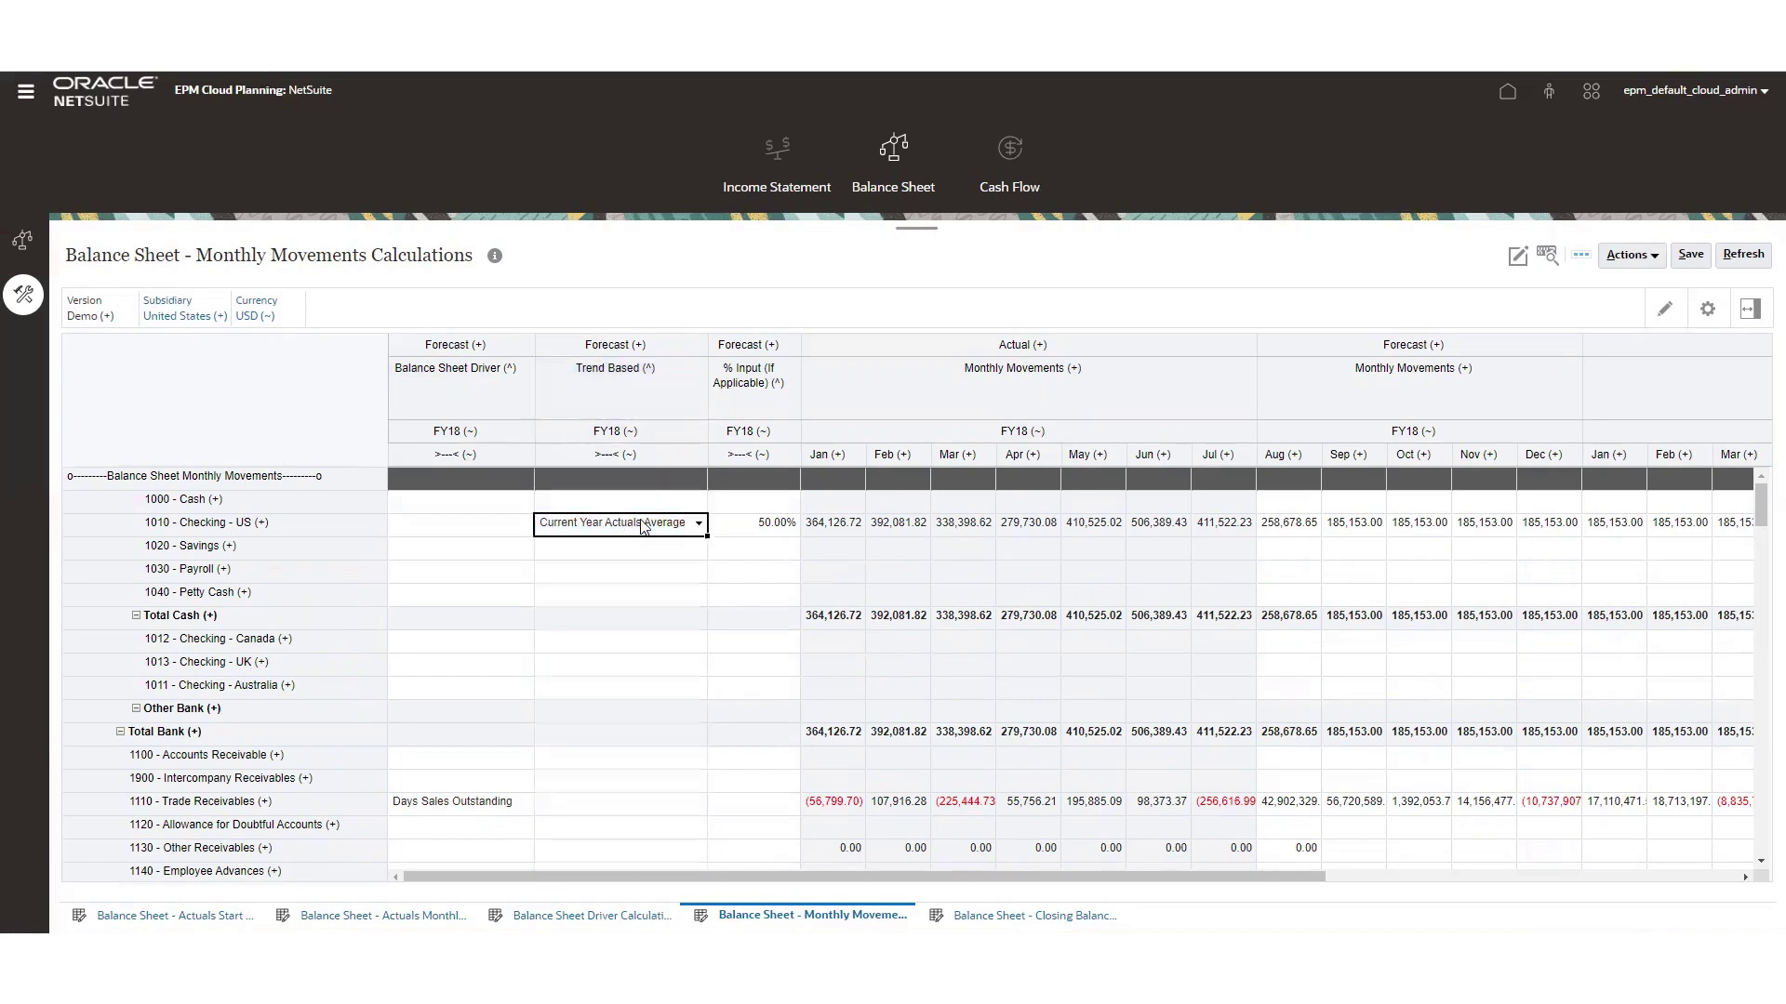
{"action": "left_click", "coordinate": [699, 526]}
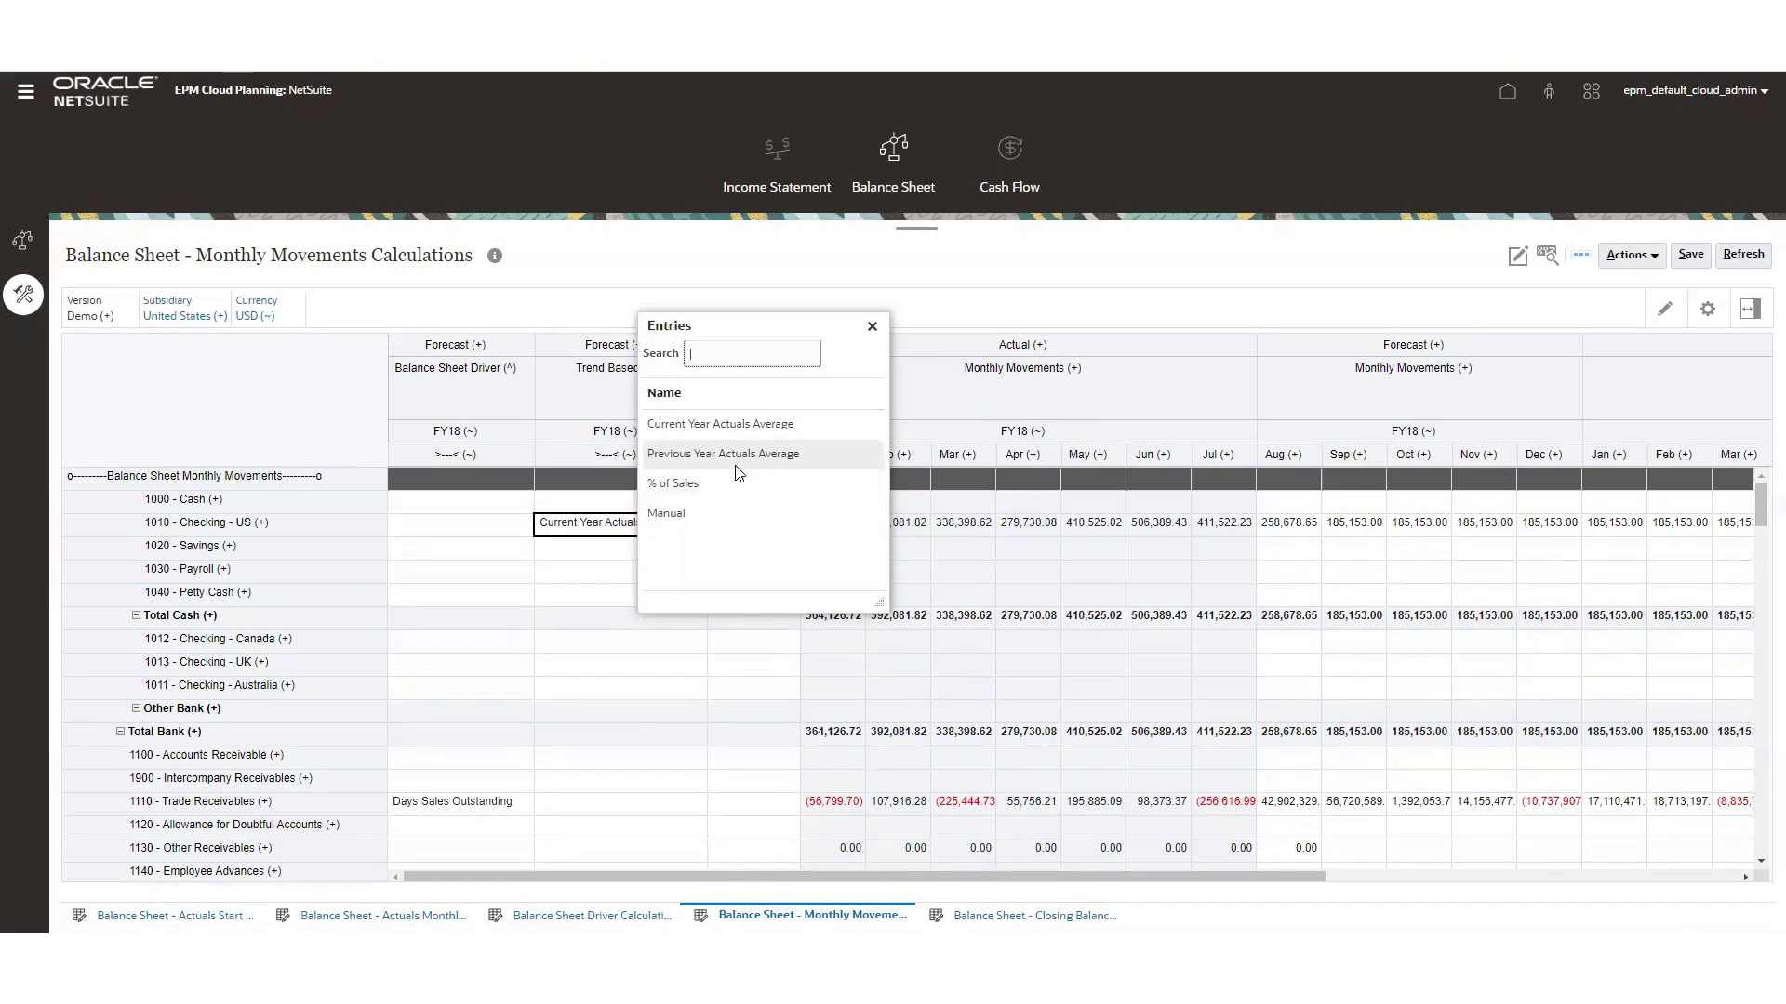
{"action": "left_click", "coordinate": [872, 325]}
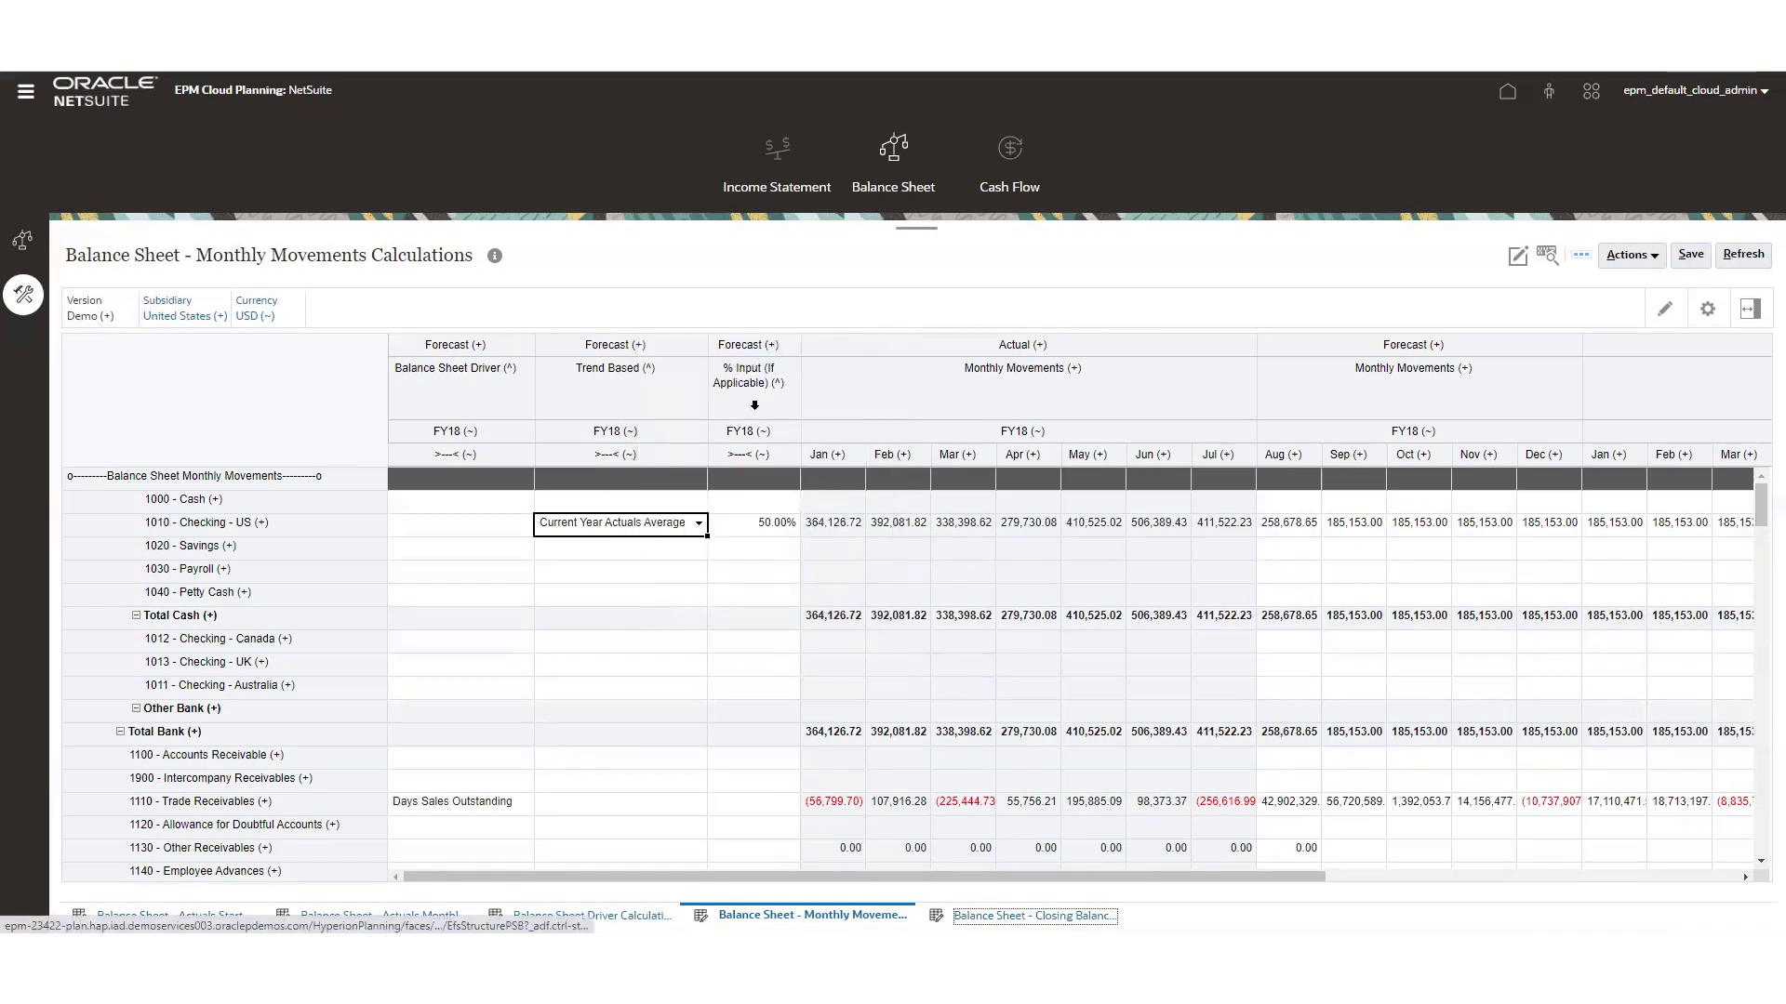
- Examine the % Input column and the FY18 forecast Monthly Movements from cash accounts down through fixed assets, payables and sales taxes
{"action": "left_click", "coordinate": [756, 399]}
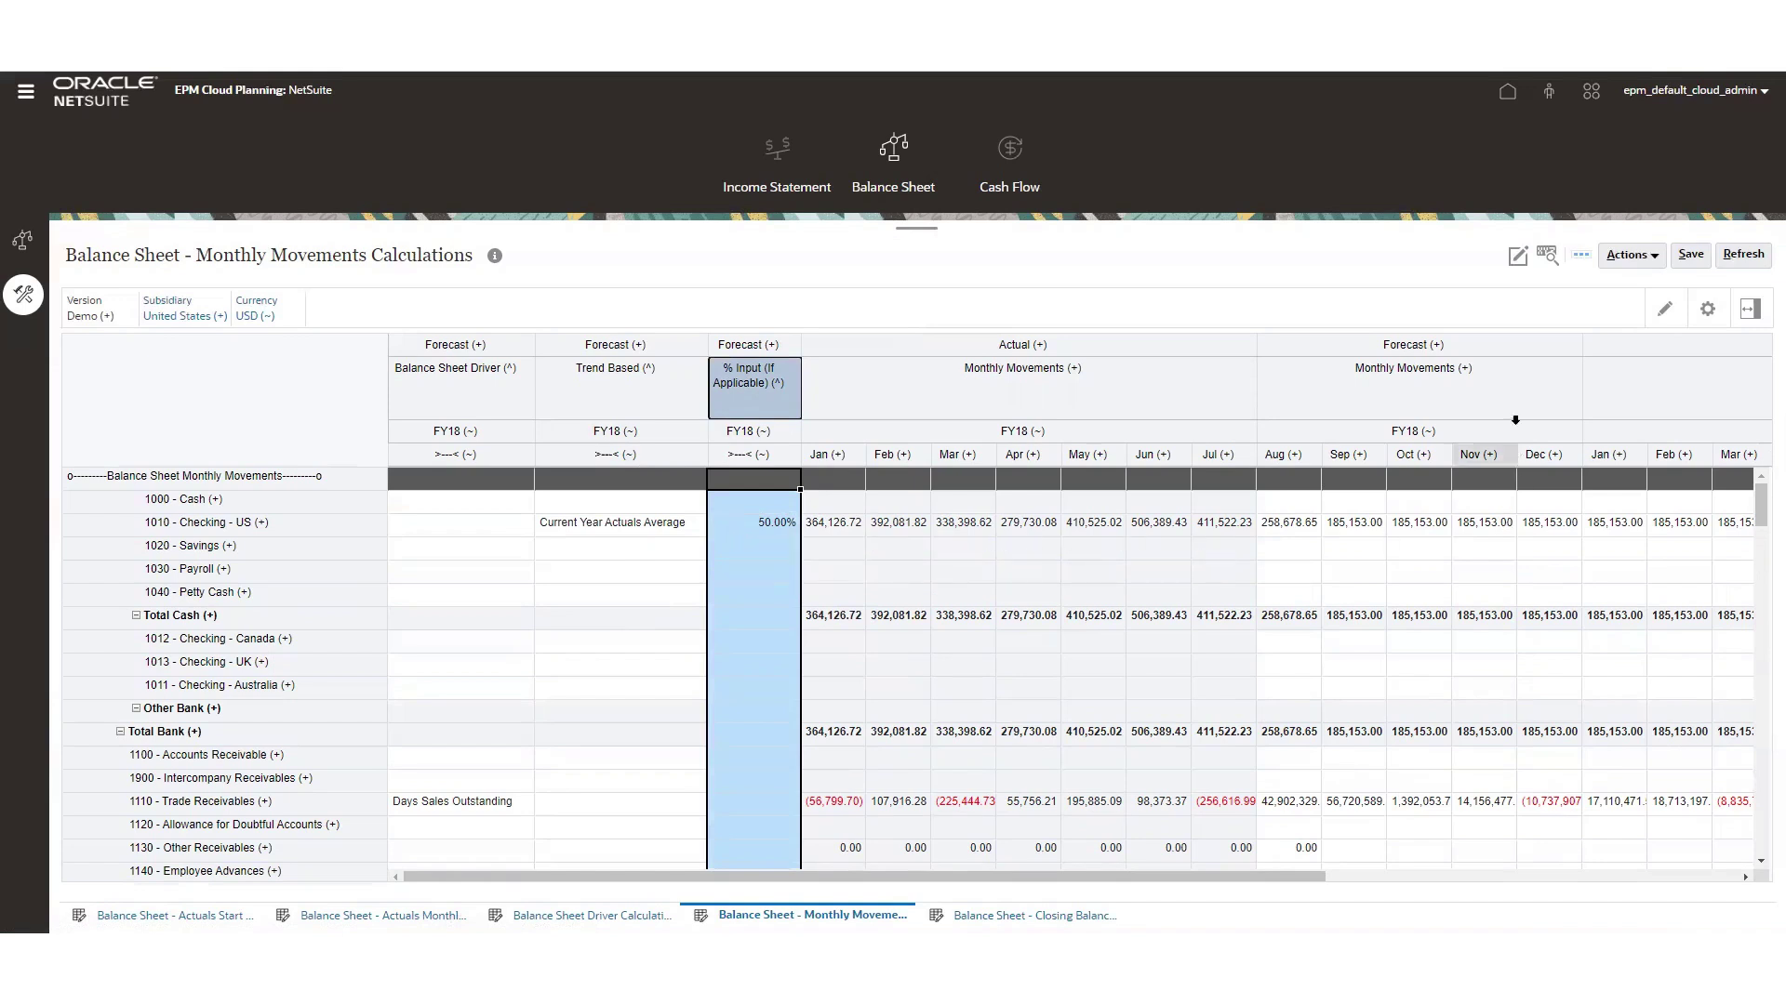
{"action": "left_click", "coordinate": [1478, 389]}
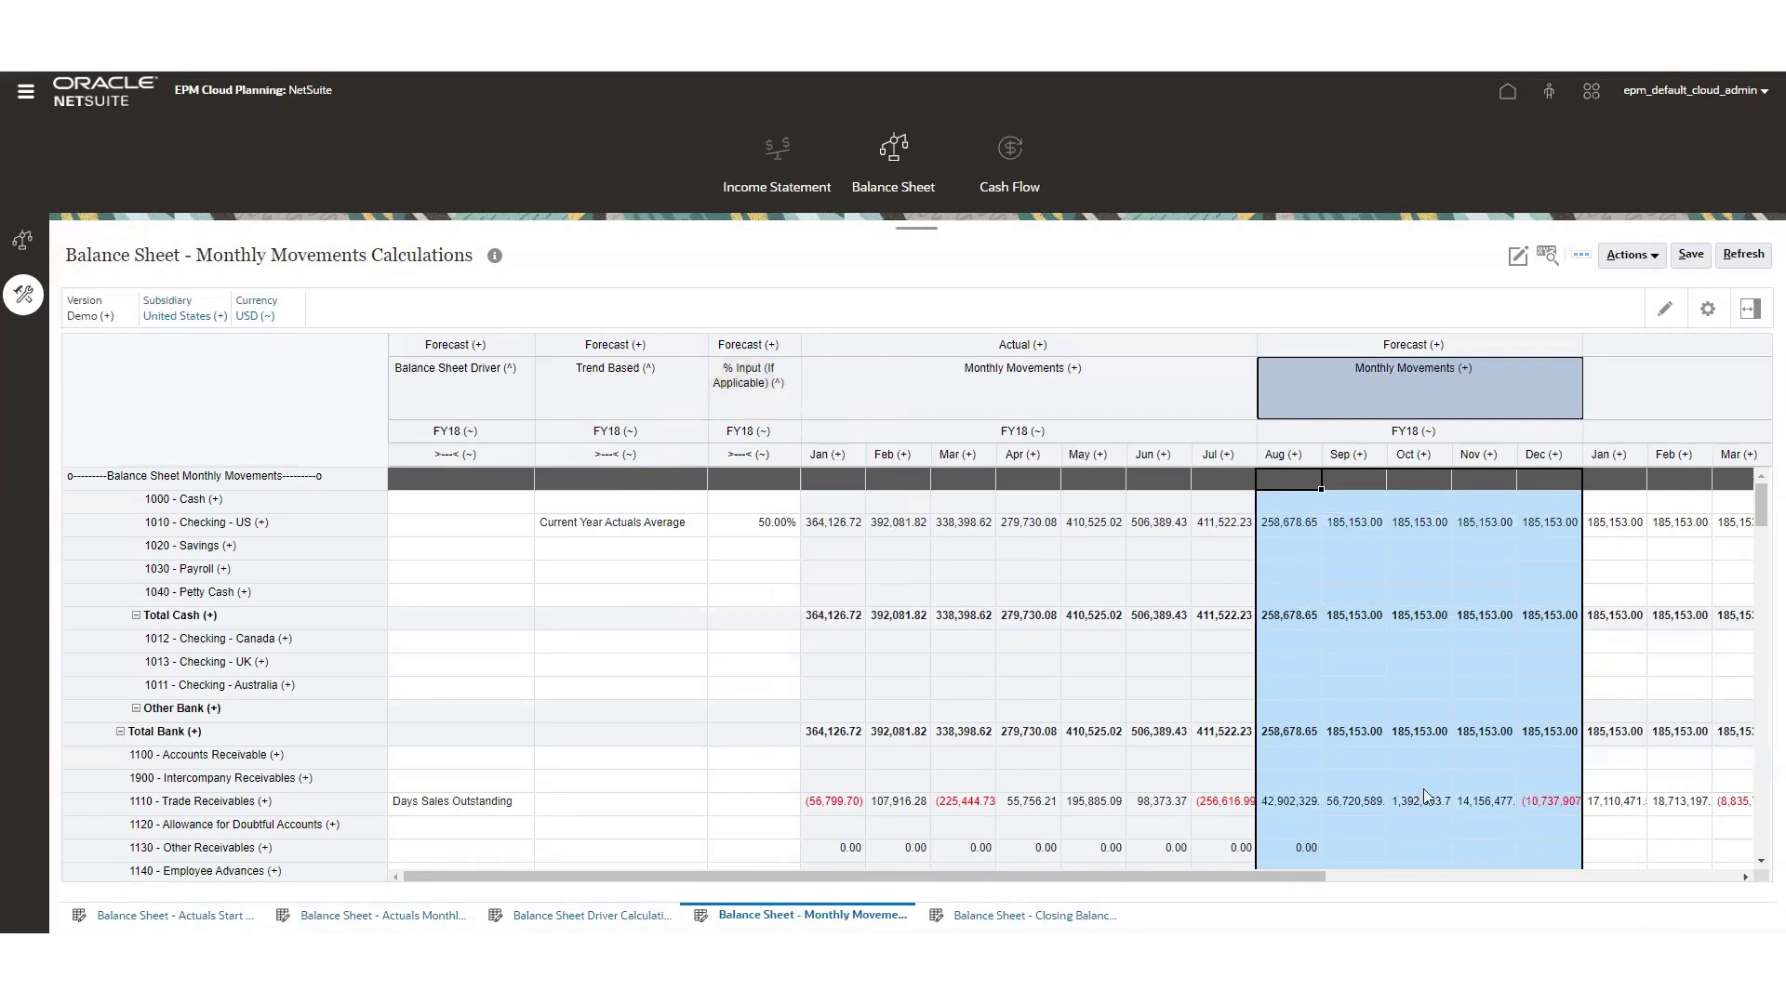
{"action": "left_click_drag", "start_coordinate": [1761, 507], "coordinate": [1761, 623]}
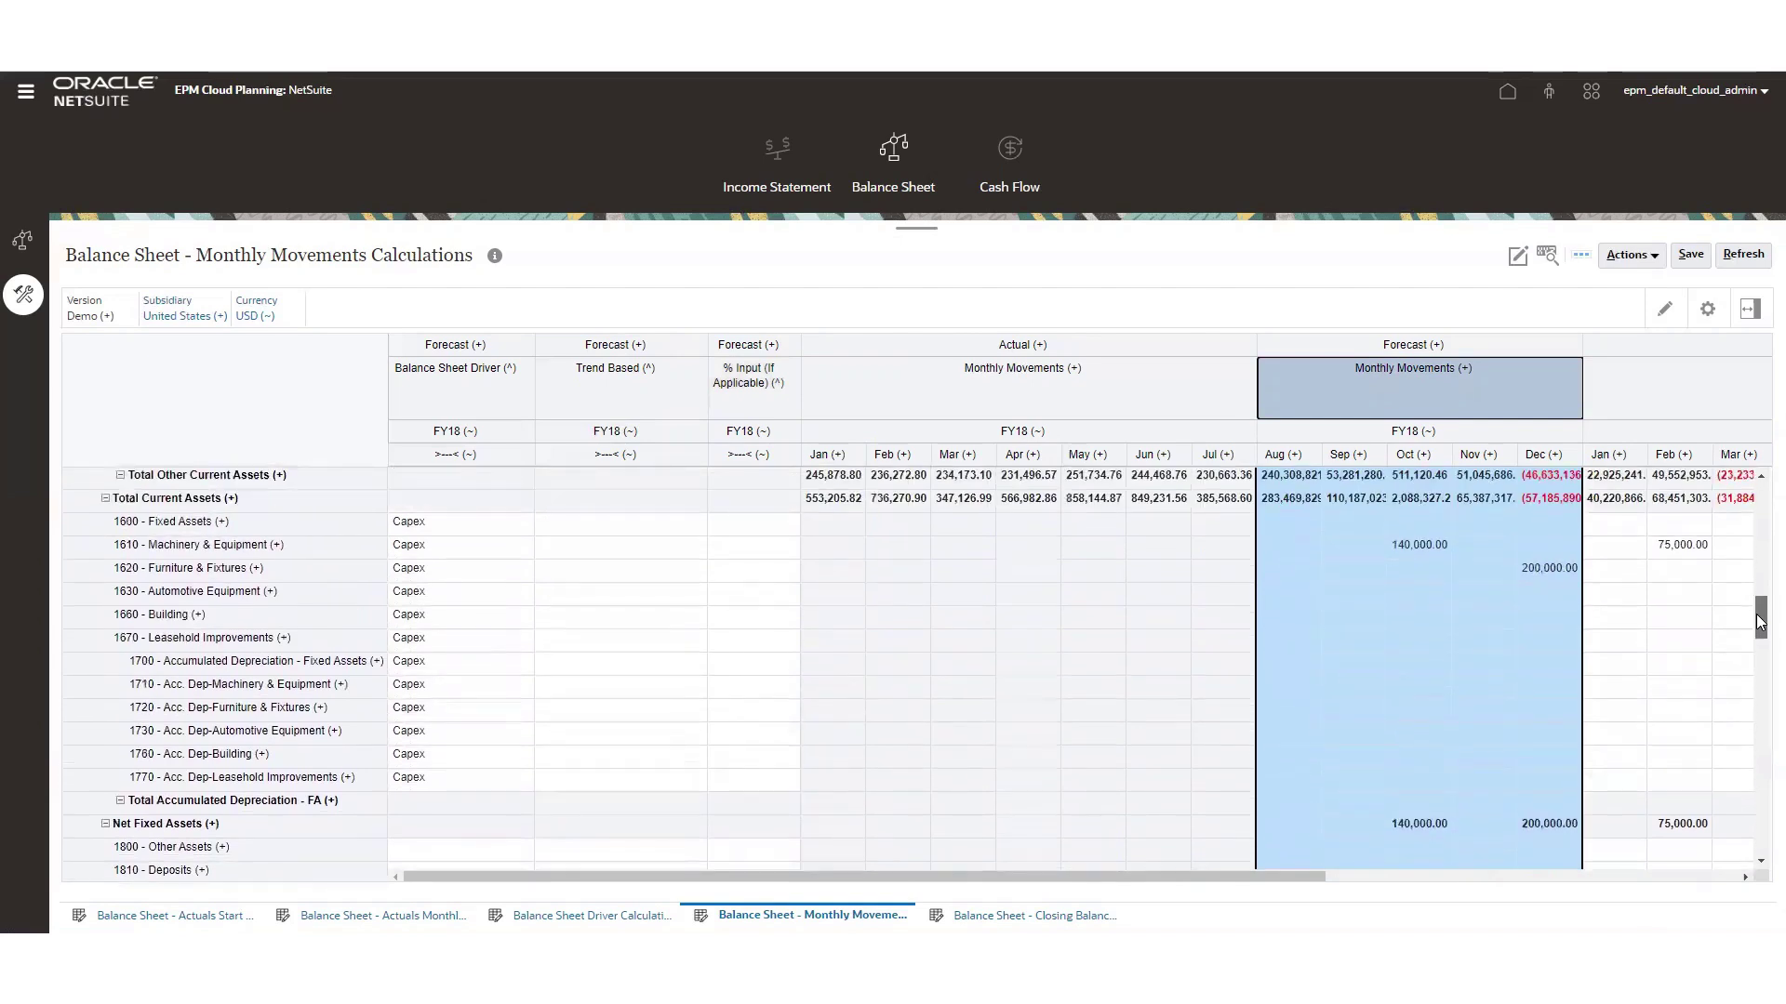
{"action": "left_click_drag", "start_coordinate": [1761, 623], "coordinate": [1761, 673]}
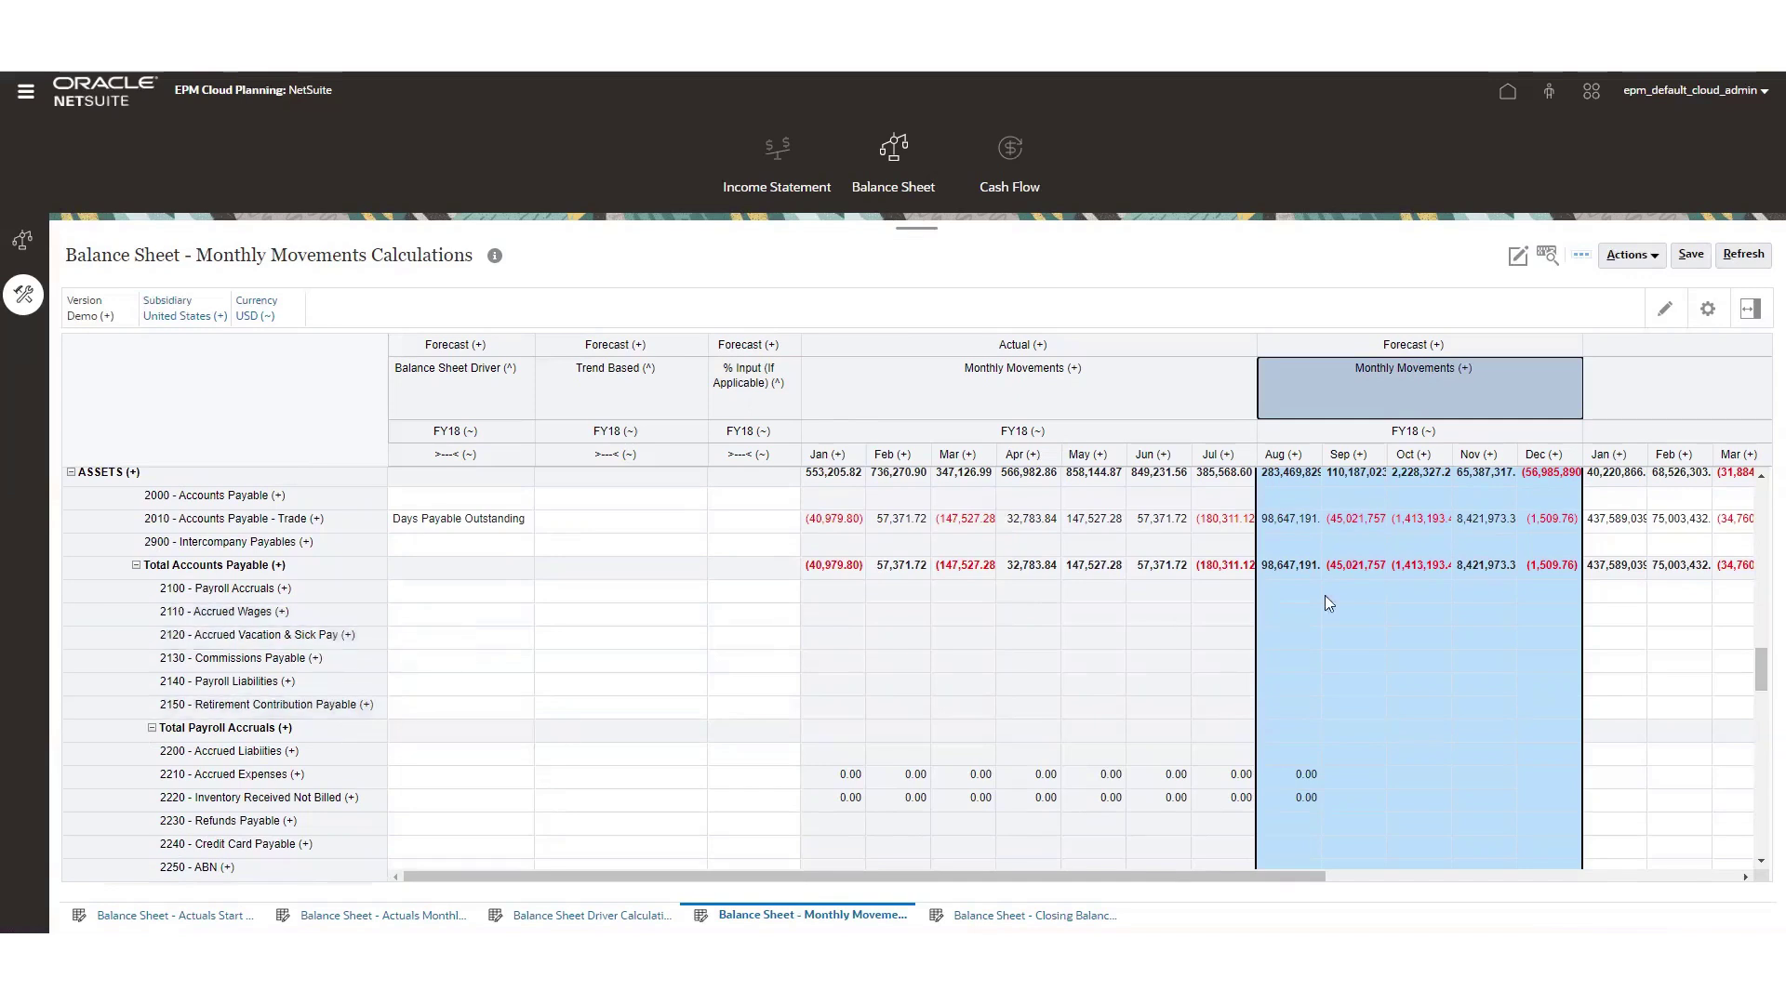
{"action": "left_click_drag", "start_coordinate": [1757, 651], "coordinate": [1748, 689]}
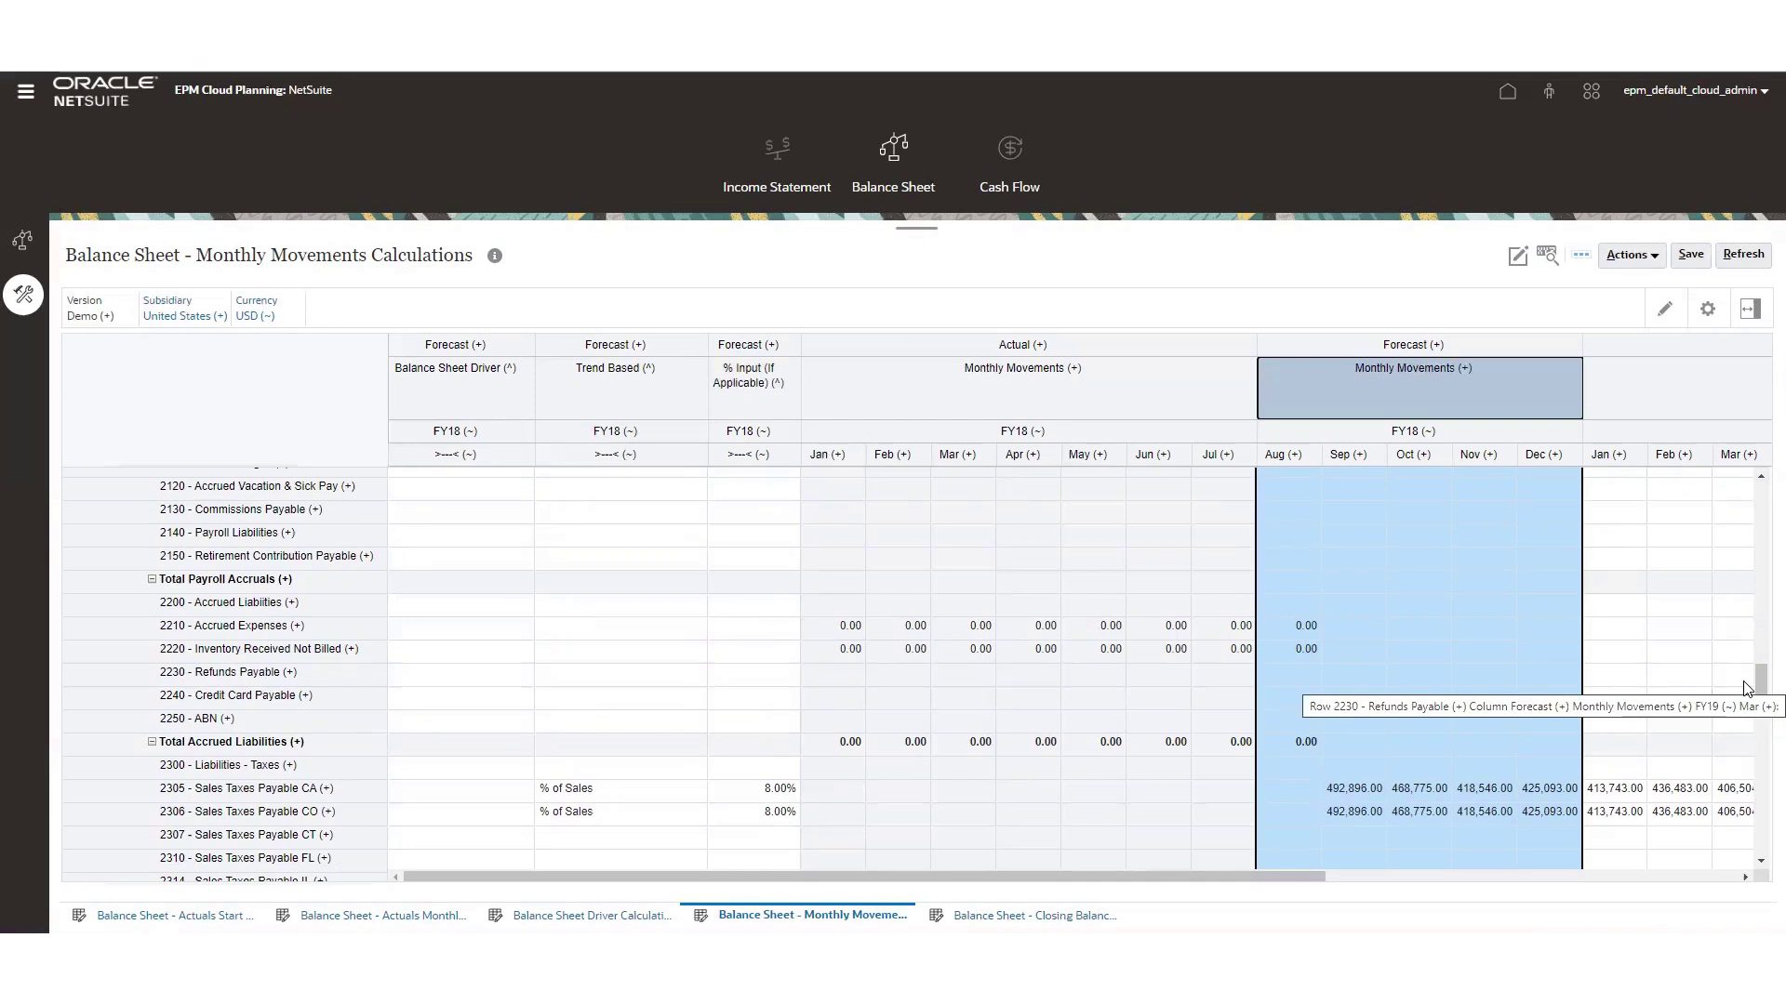
- Open the Monthly Movements Calculations form as an ad hoc grid with Analyze
{"action": "left_click", "coordinate": [1642, 264]}
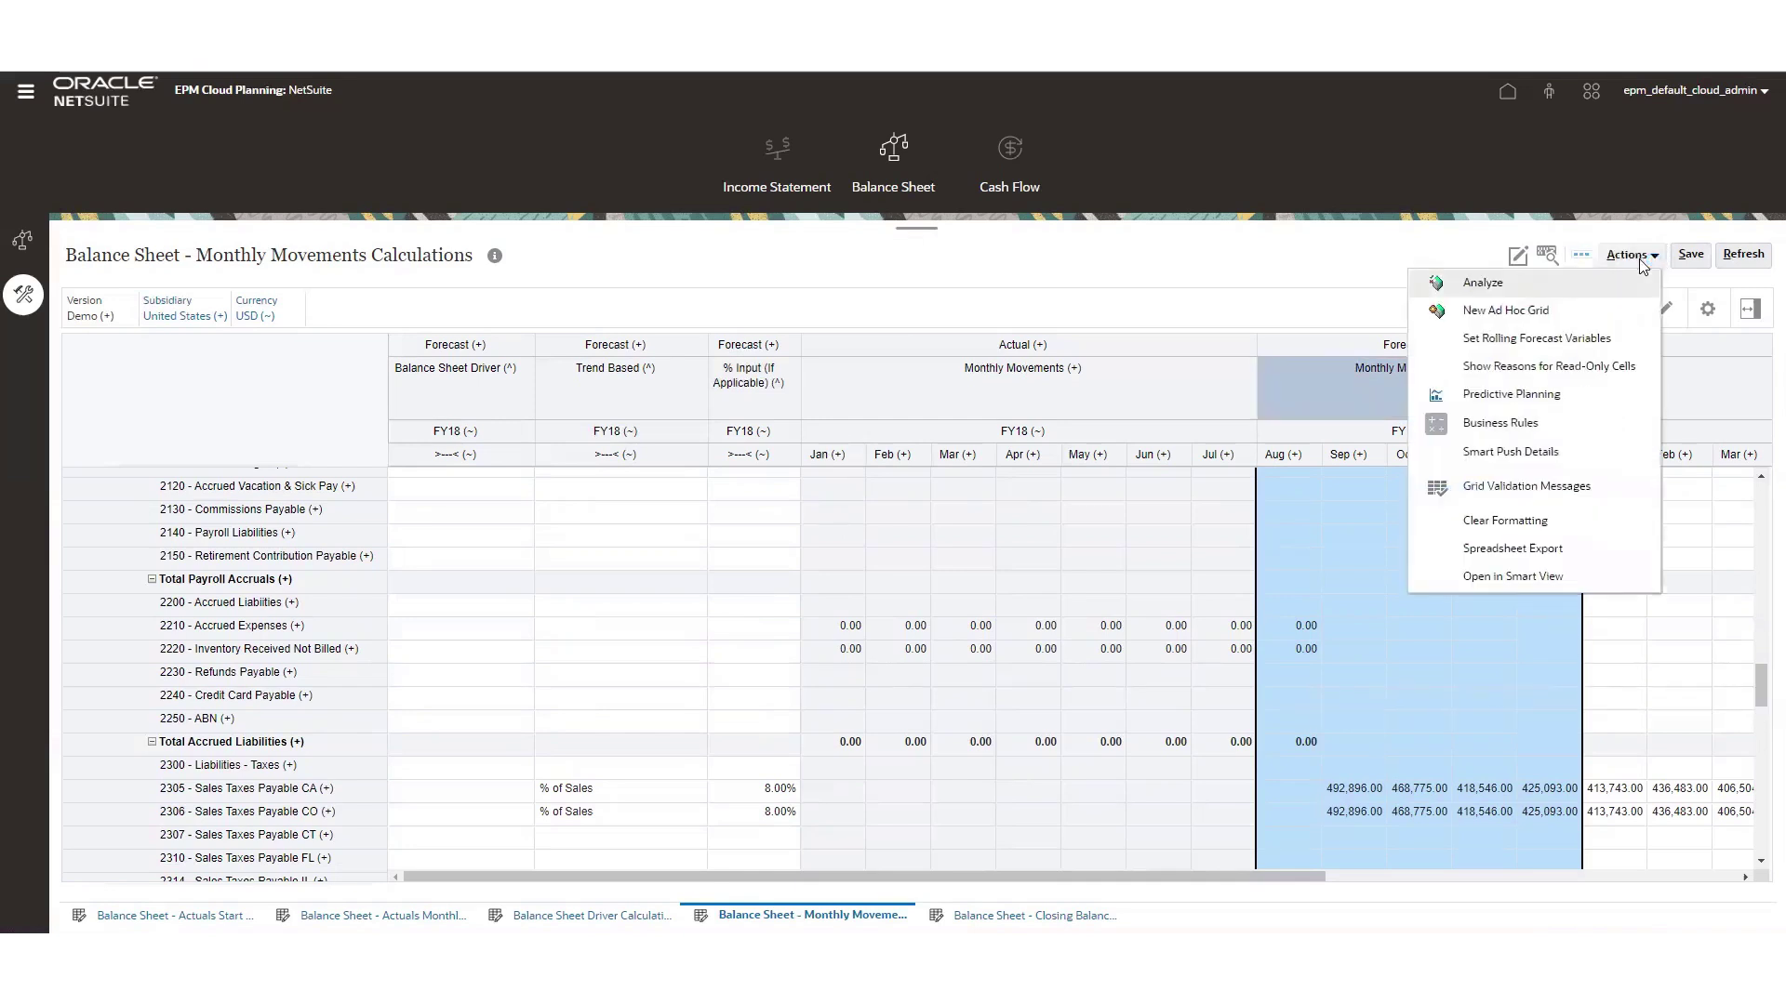
{"action": "left_click", "coordinate": [1610, 290]}
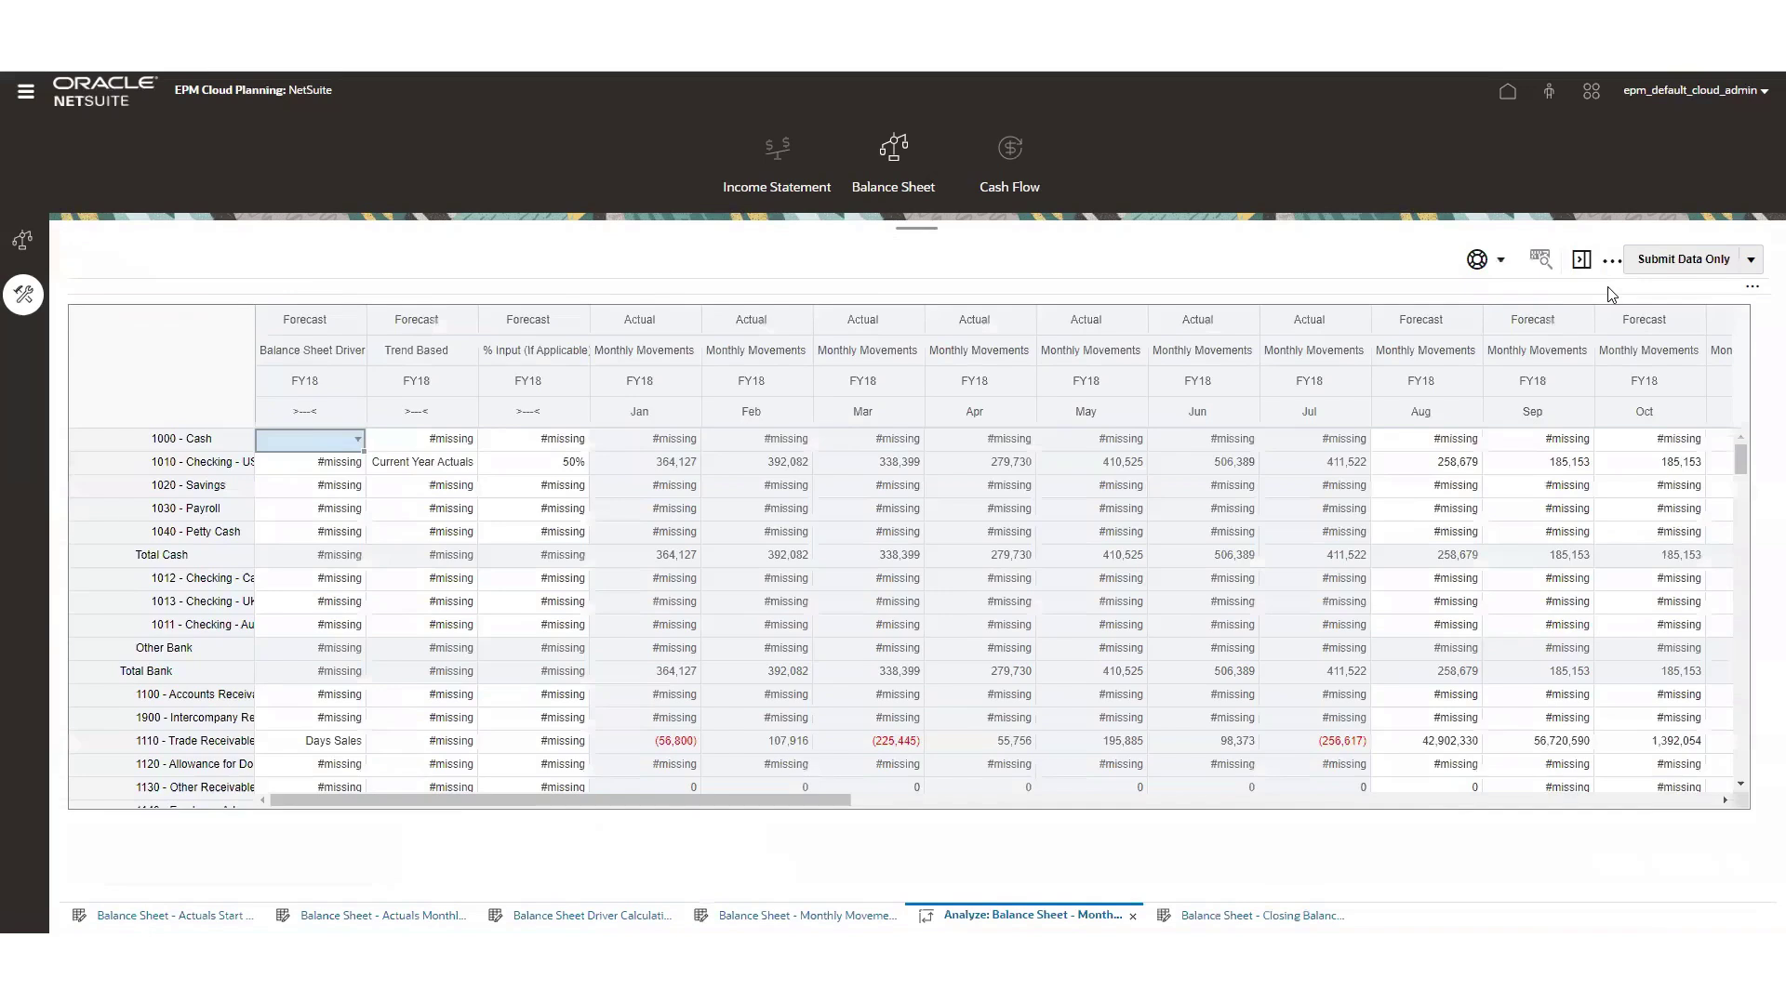
- Insert a blank row above 2000 - Accounts Payable in the ad hoc grid
{"action": "left_click_drag", "start_coordinate": [1731, 530], "coordinate": [1746, 632]}
{"action": "scroll", "coordinate": [1745, 635], "scroll_direction": "down", "scroll_amount": 10}
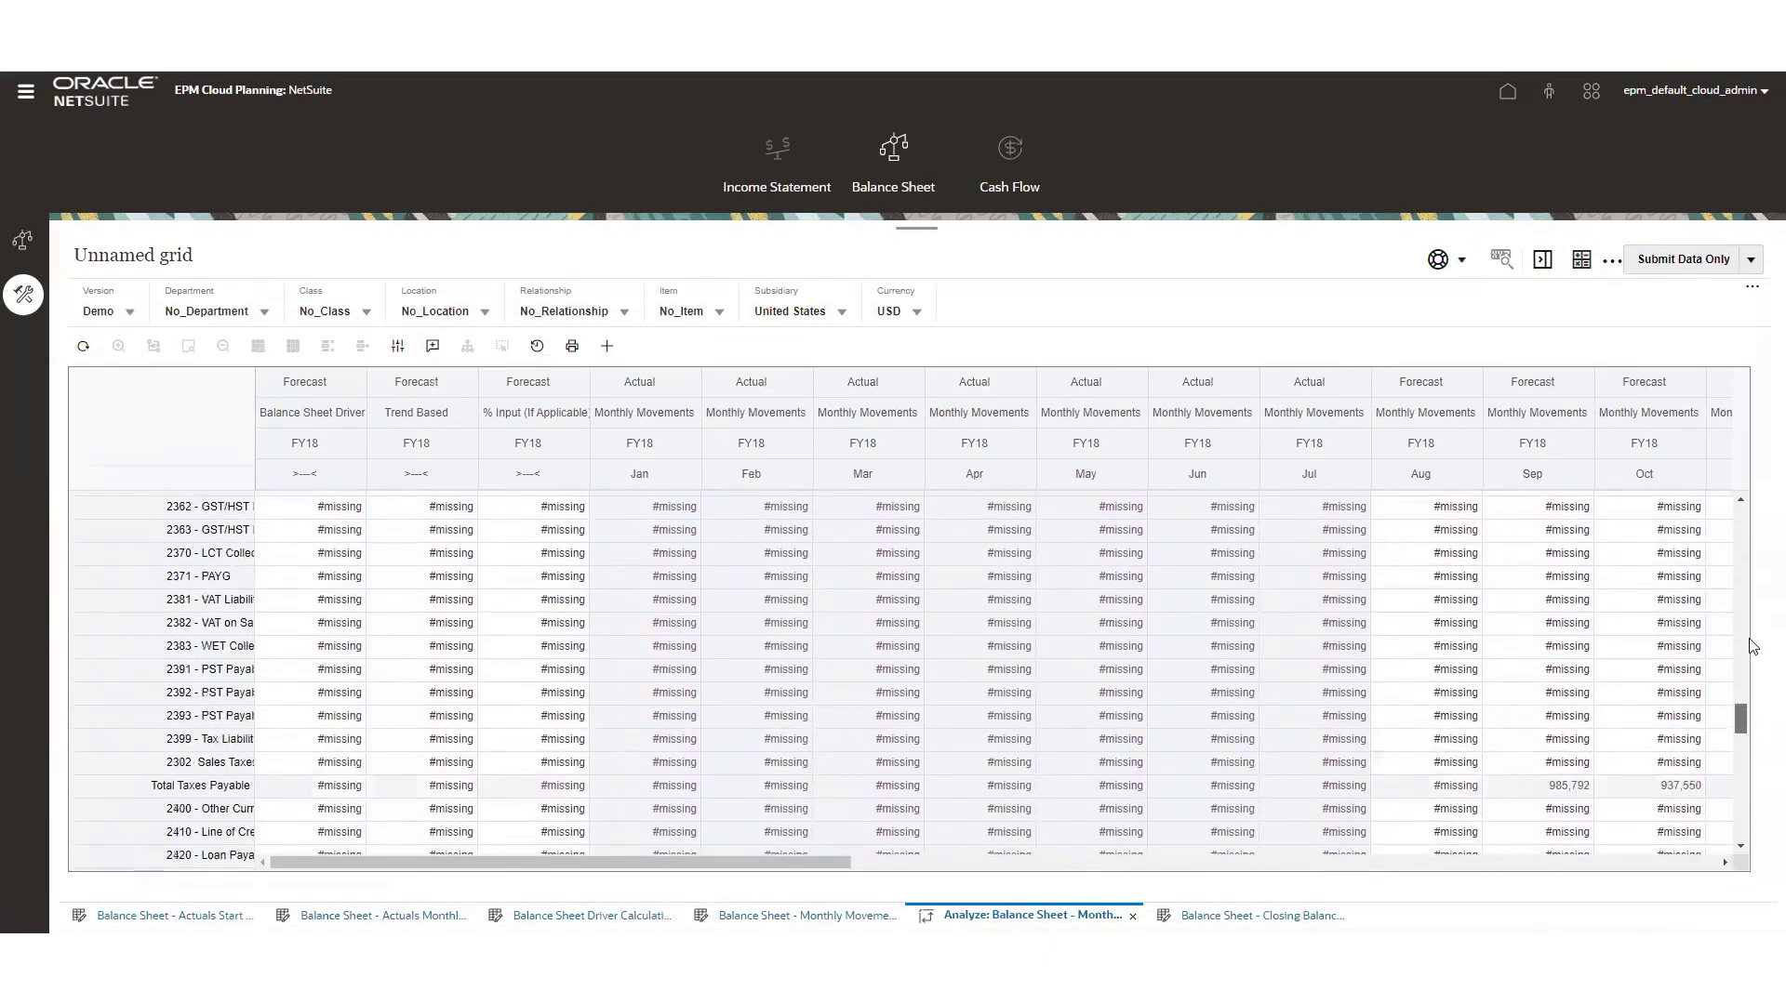
{"action": "scroll", "coordinate": [1752, 641], "scroll_direction": "up", "scroll_amount": 5}
{"action": "scroll", "coordinate": [1752, 623], "scroll_direction": "down", "scroll_amount": 3}
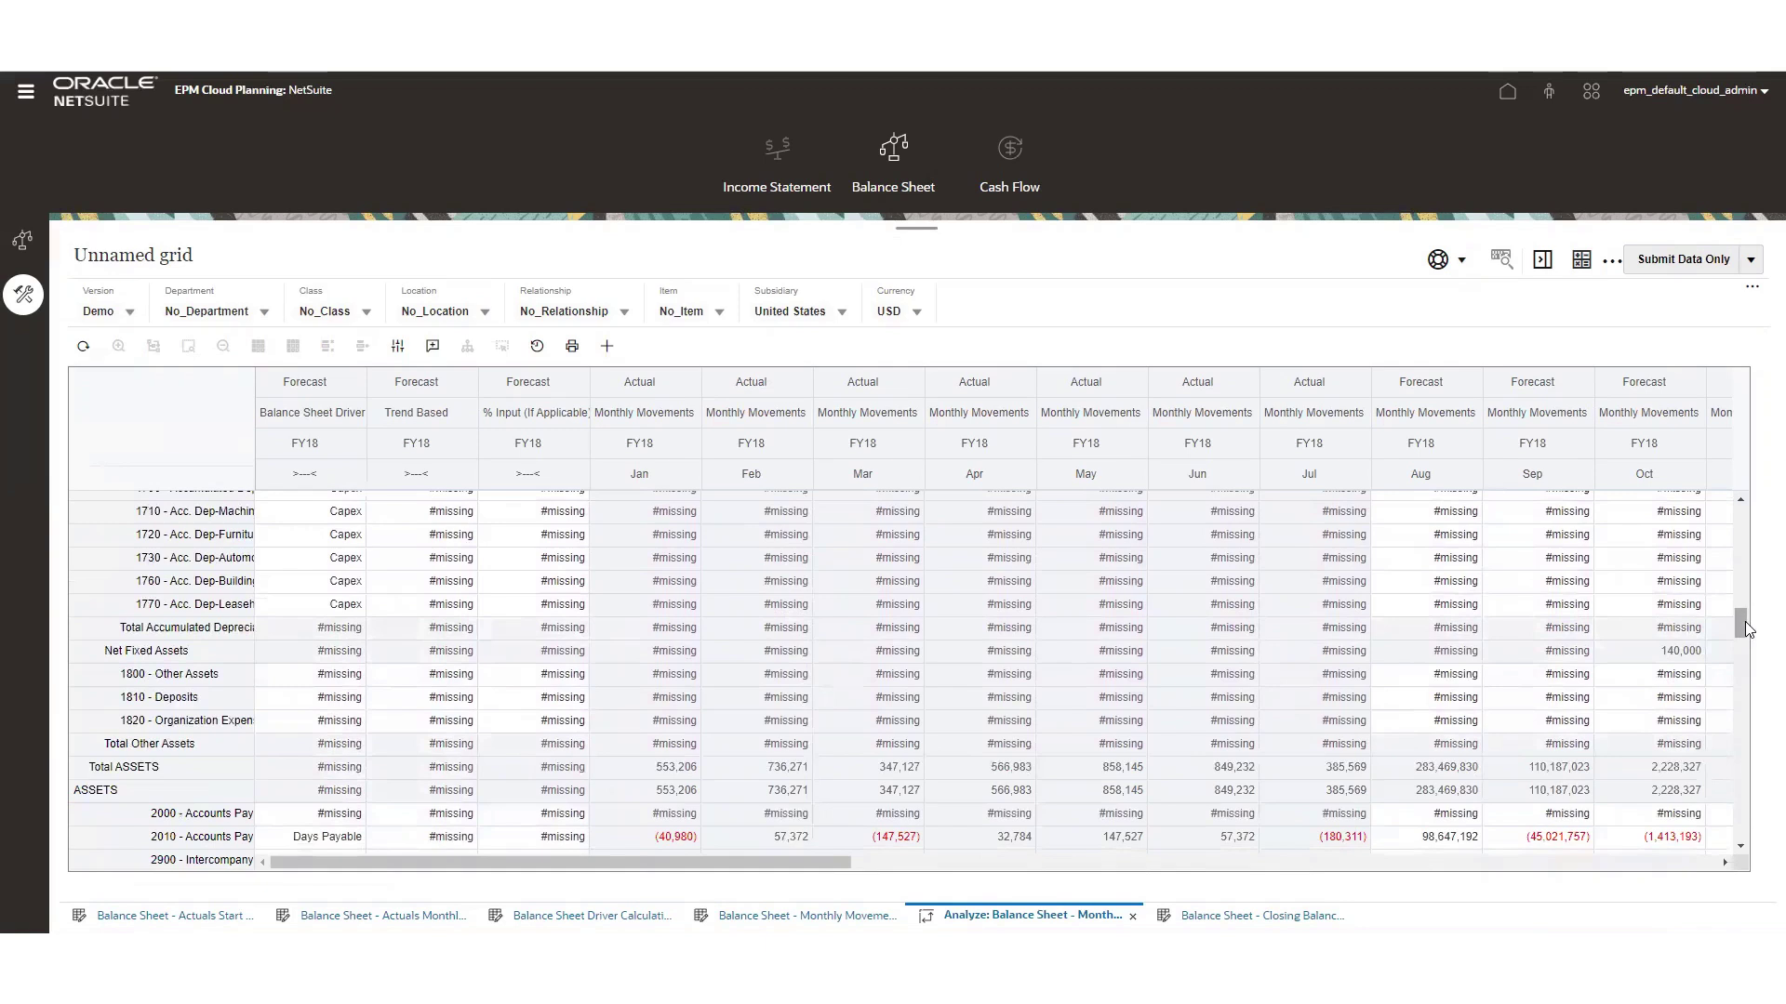
{"action": "scroll", "coordinate": [1749, 628], "scroll_direction": "down", "scroll_amount": 2}
{"action": "left_click", "coordinate": [166, 721]}
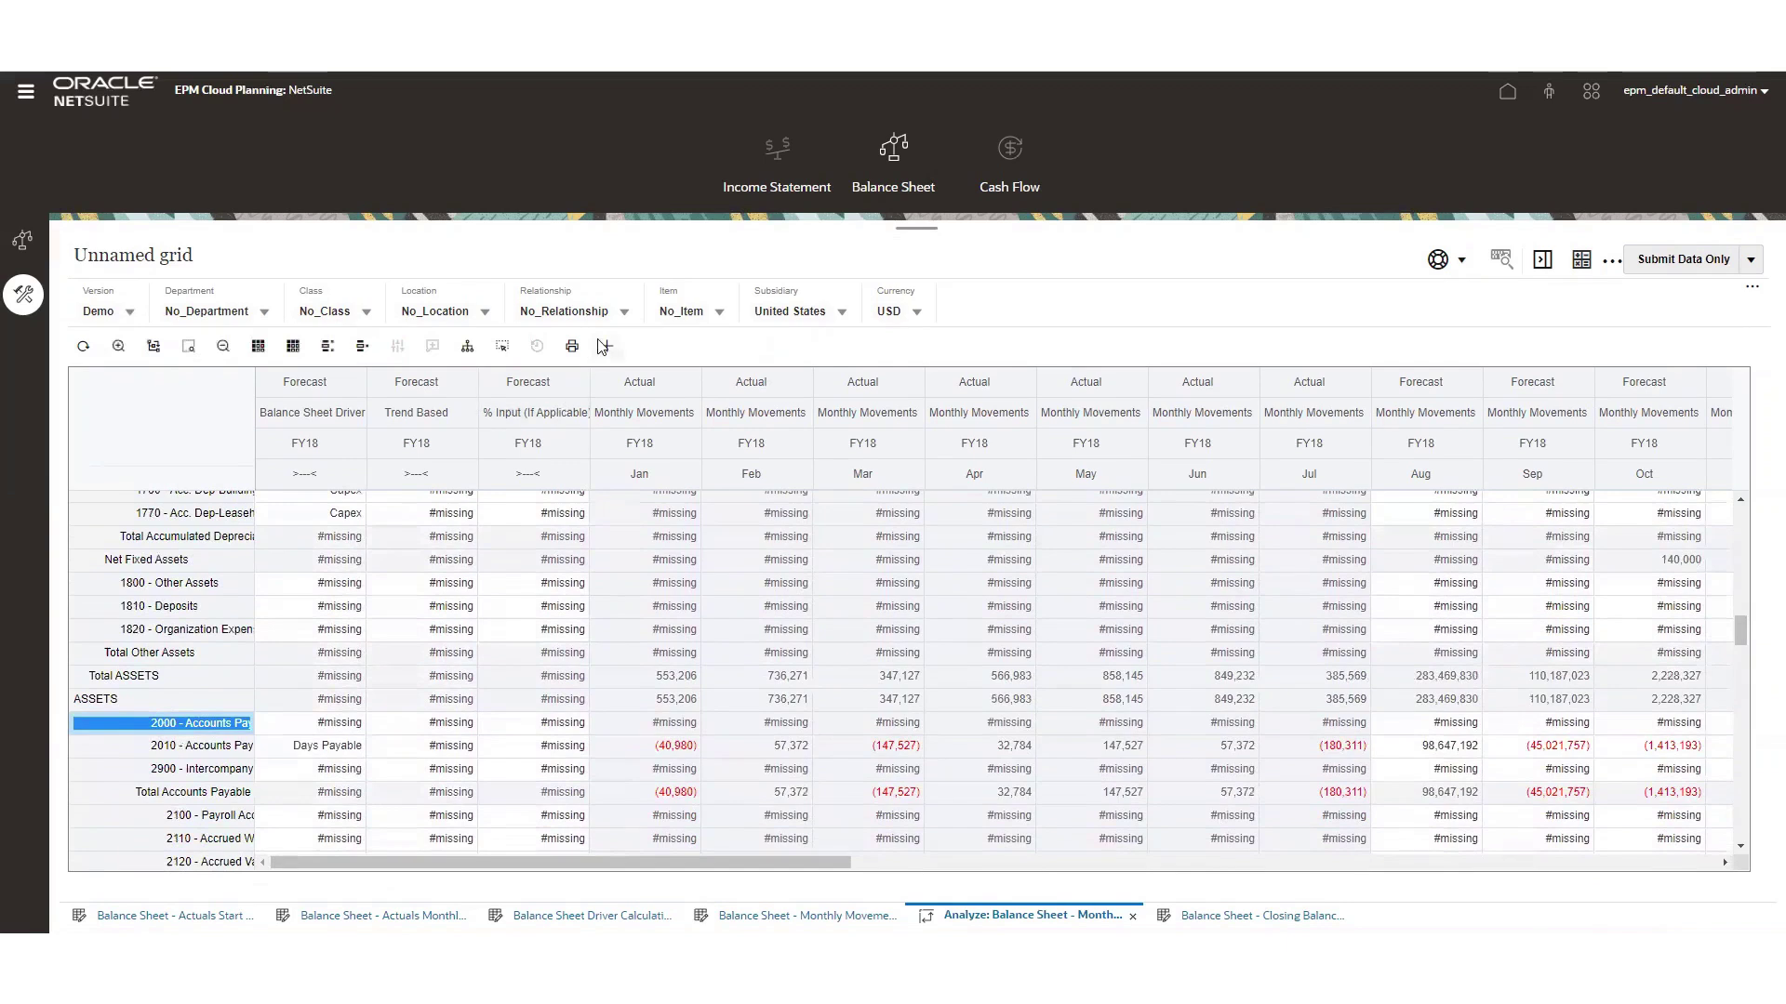
{"action": "right_click", "coordinate": [117, 730]}
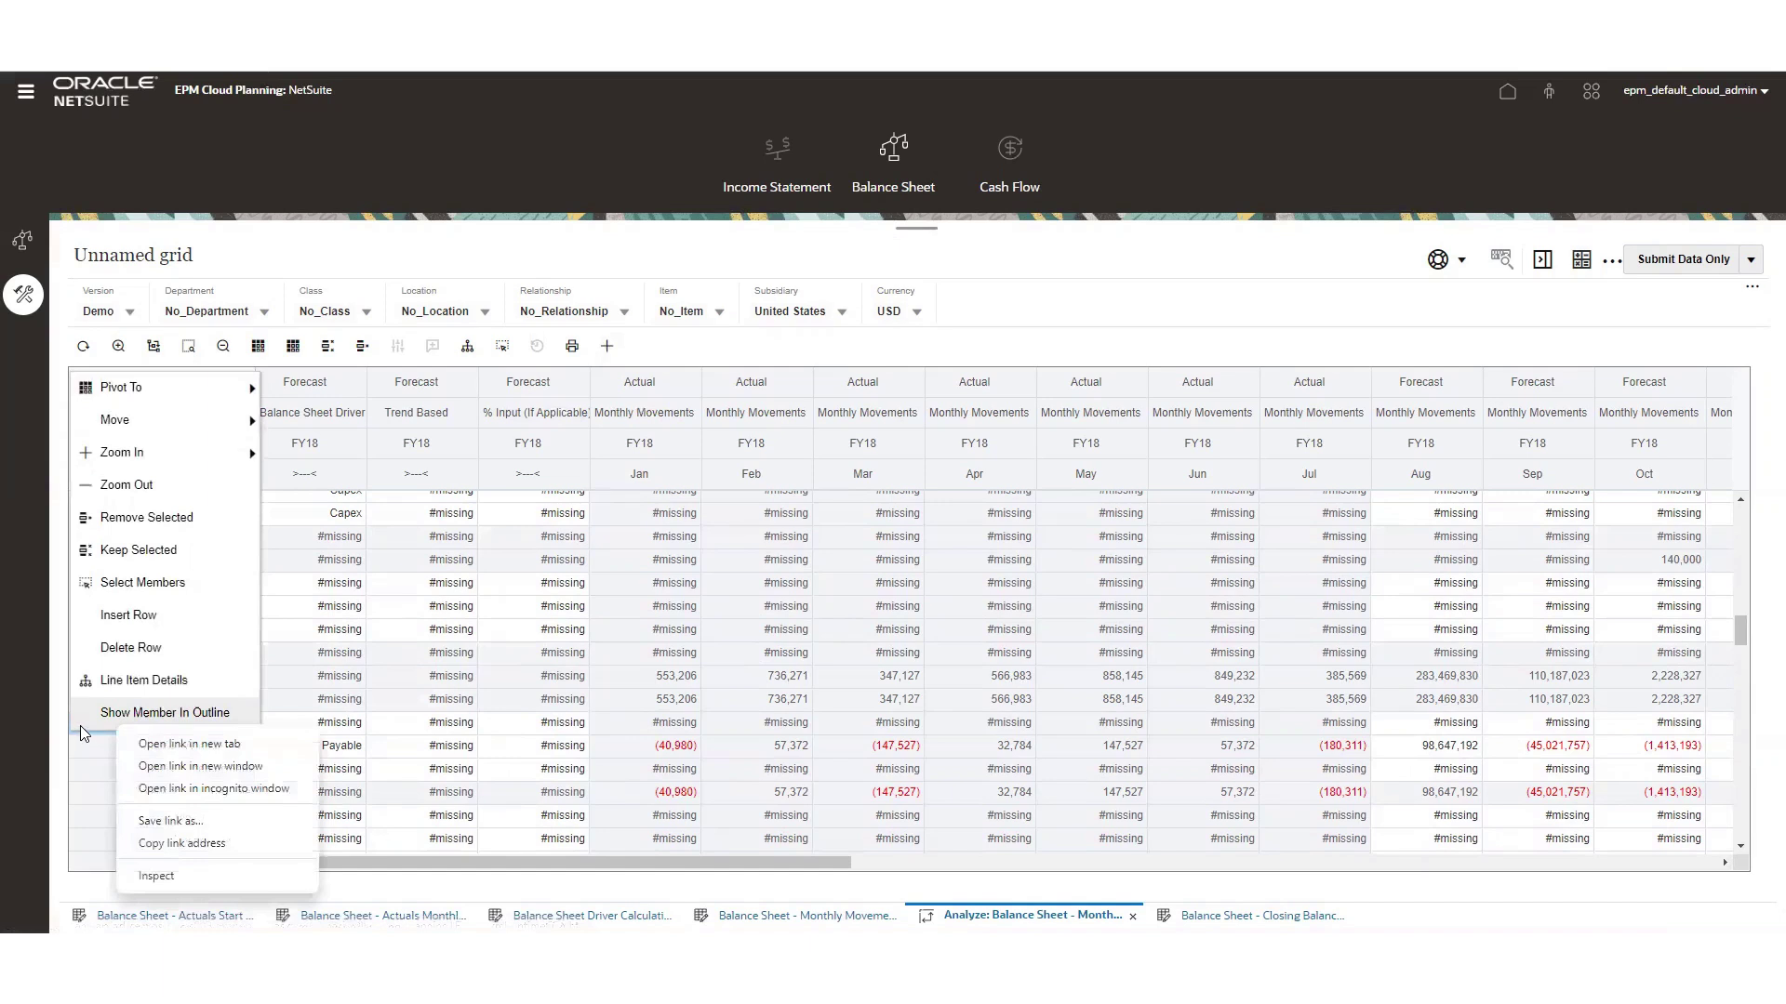
{"action": "left_click", "coordinate": [160, 618]}
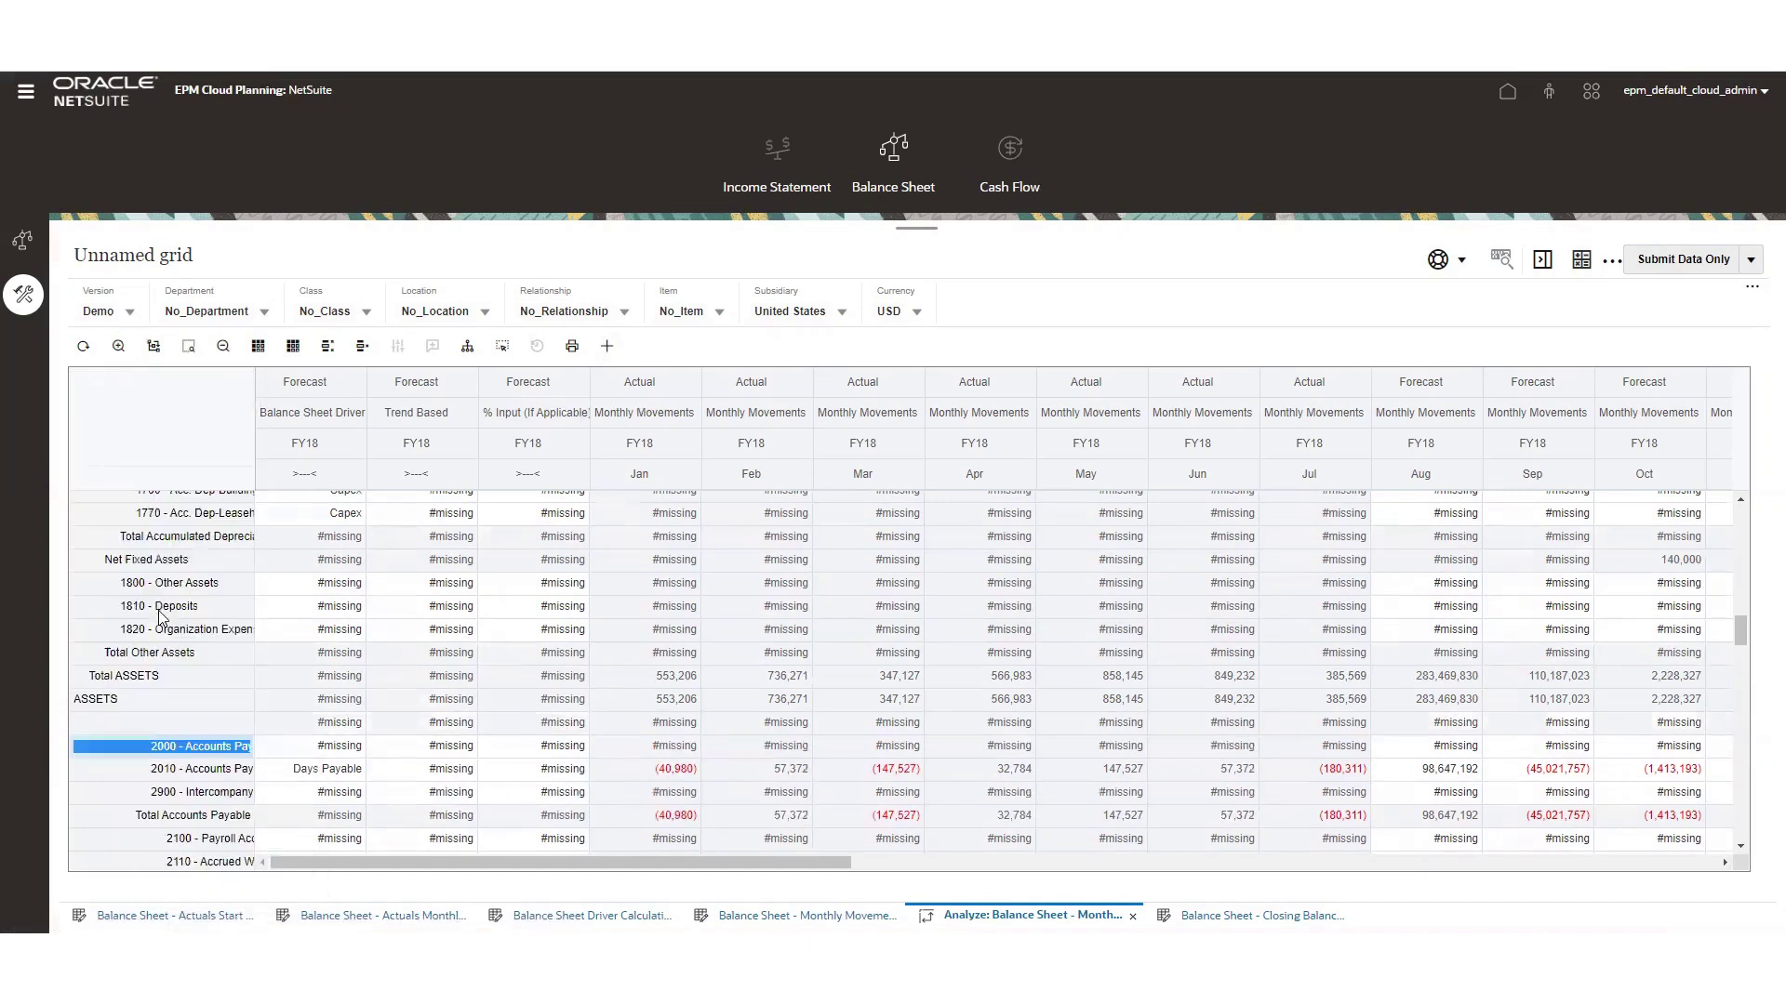
- View the Account member selection for the blank row above 2000 - Accounts Payable, and close it without choosing a member
{"action": "right_click", "coordinate": [177, 730]}
{"action": "left_click", "coordinate": [169, 752]}
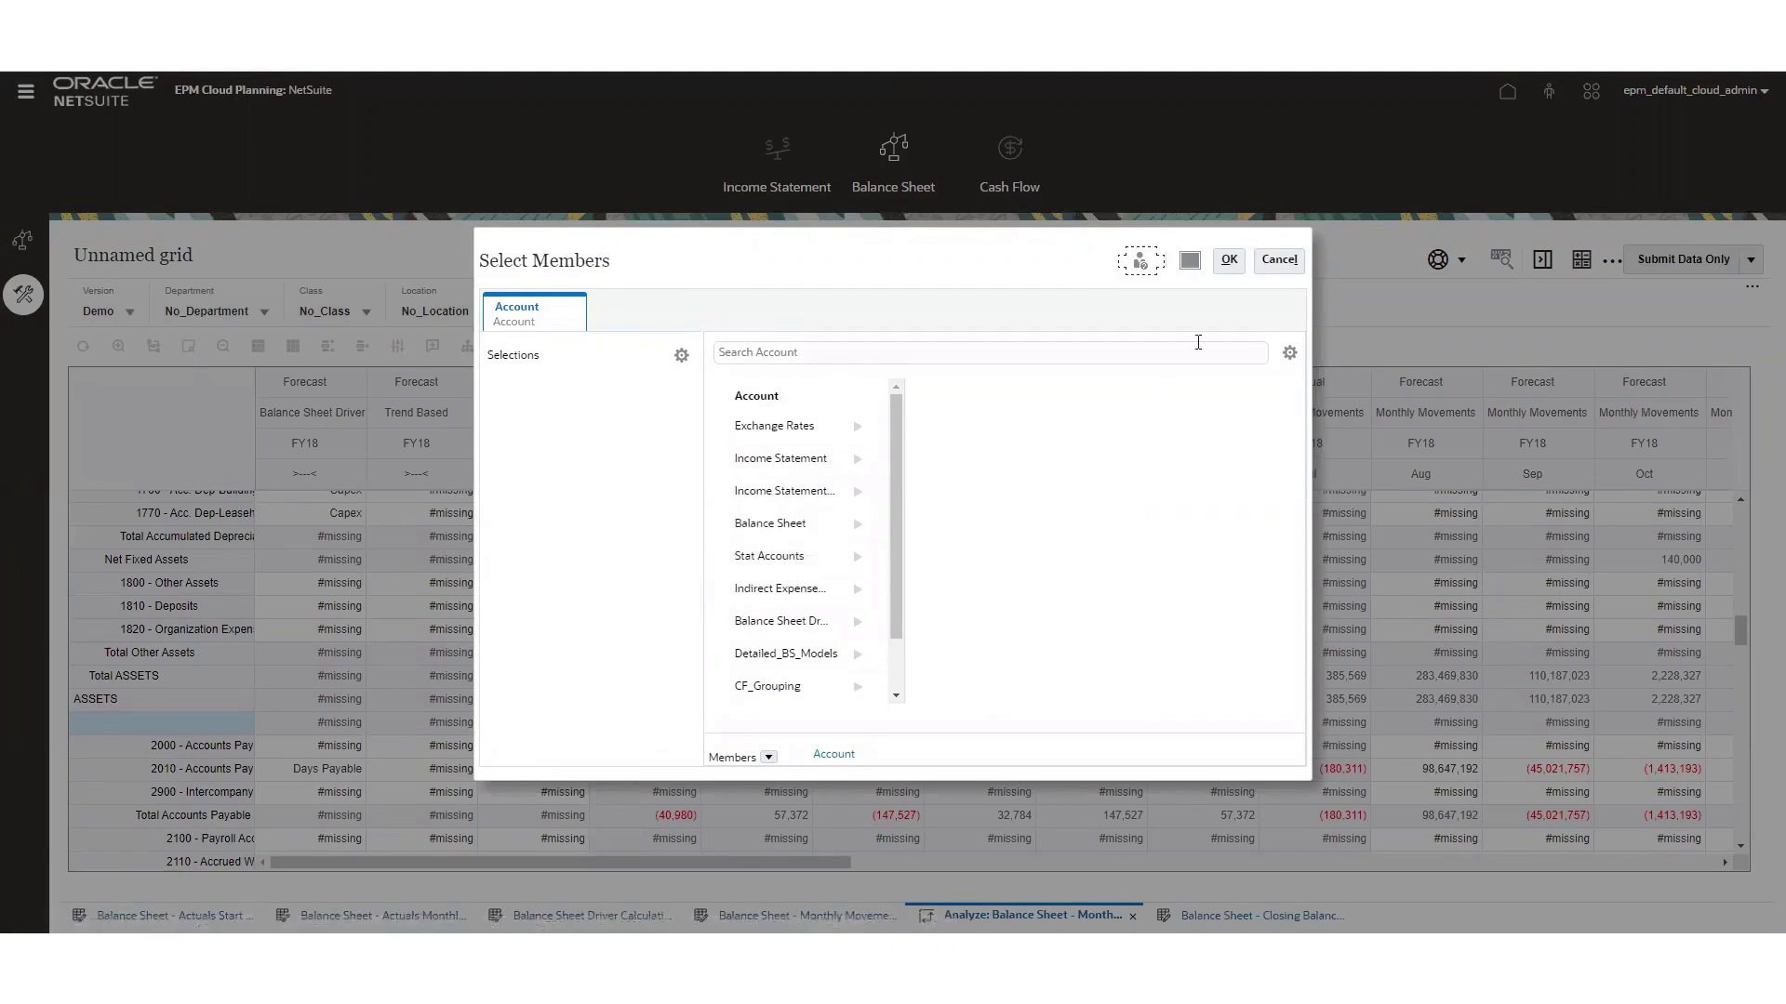
{"action": "left_click", "coordinate": [1279, 260]}
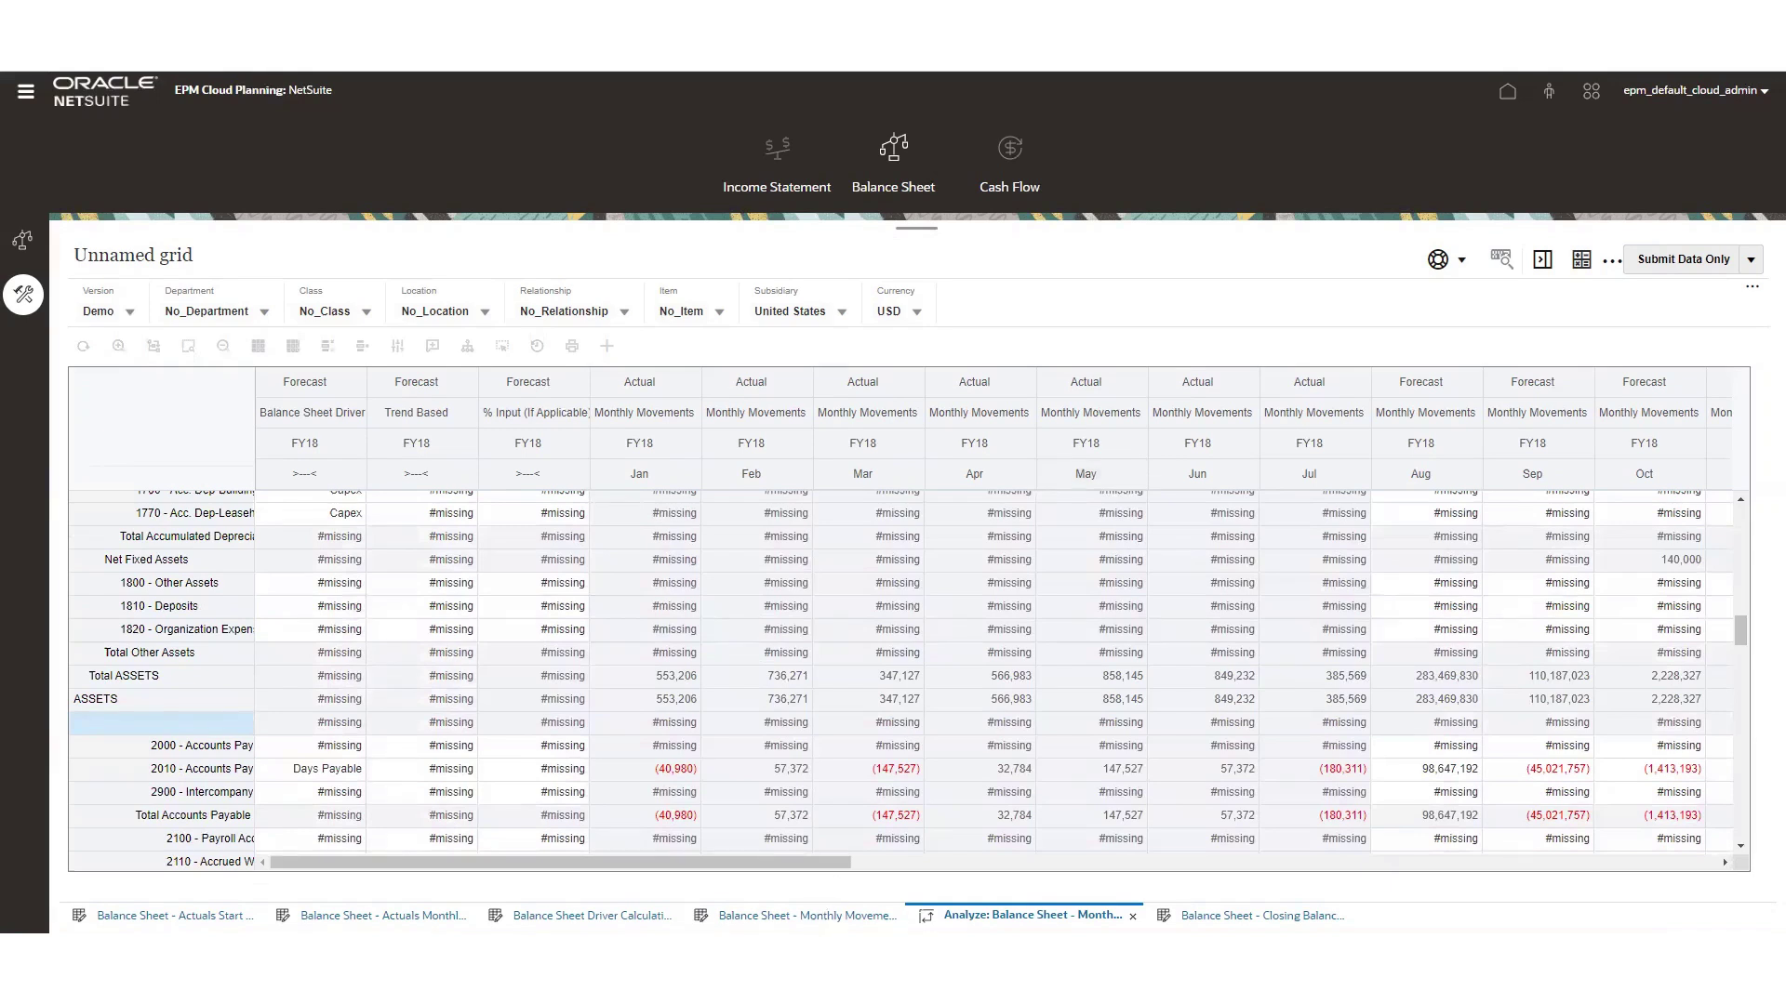
- Return to the Monthly Movements Calculations form, discarding the ad hoc grid changes, and review the form's available actions
{"action": "left_click", "coordinate": [741, 926]}
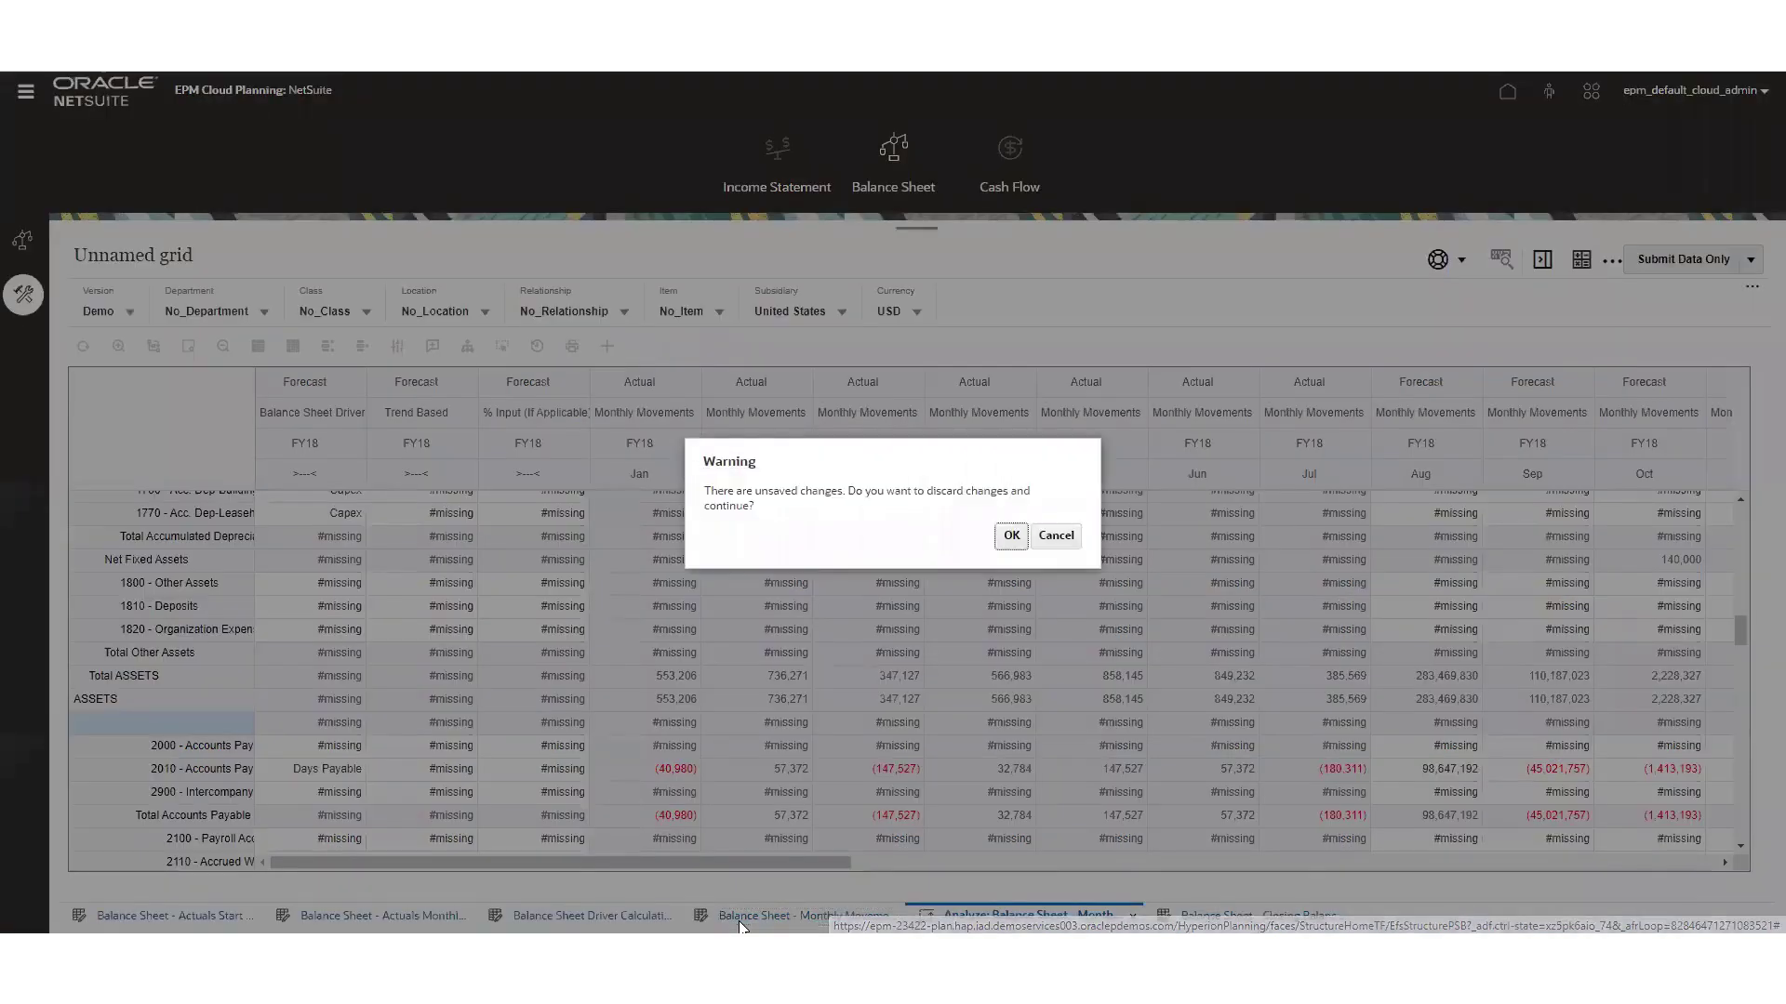
{"action": "left_click", "coordinate": [1013, 536]}
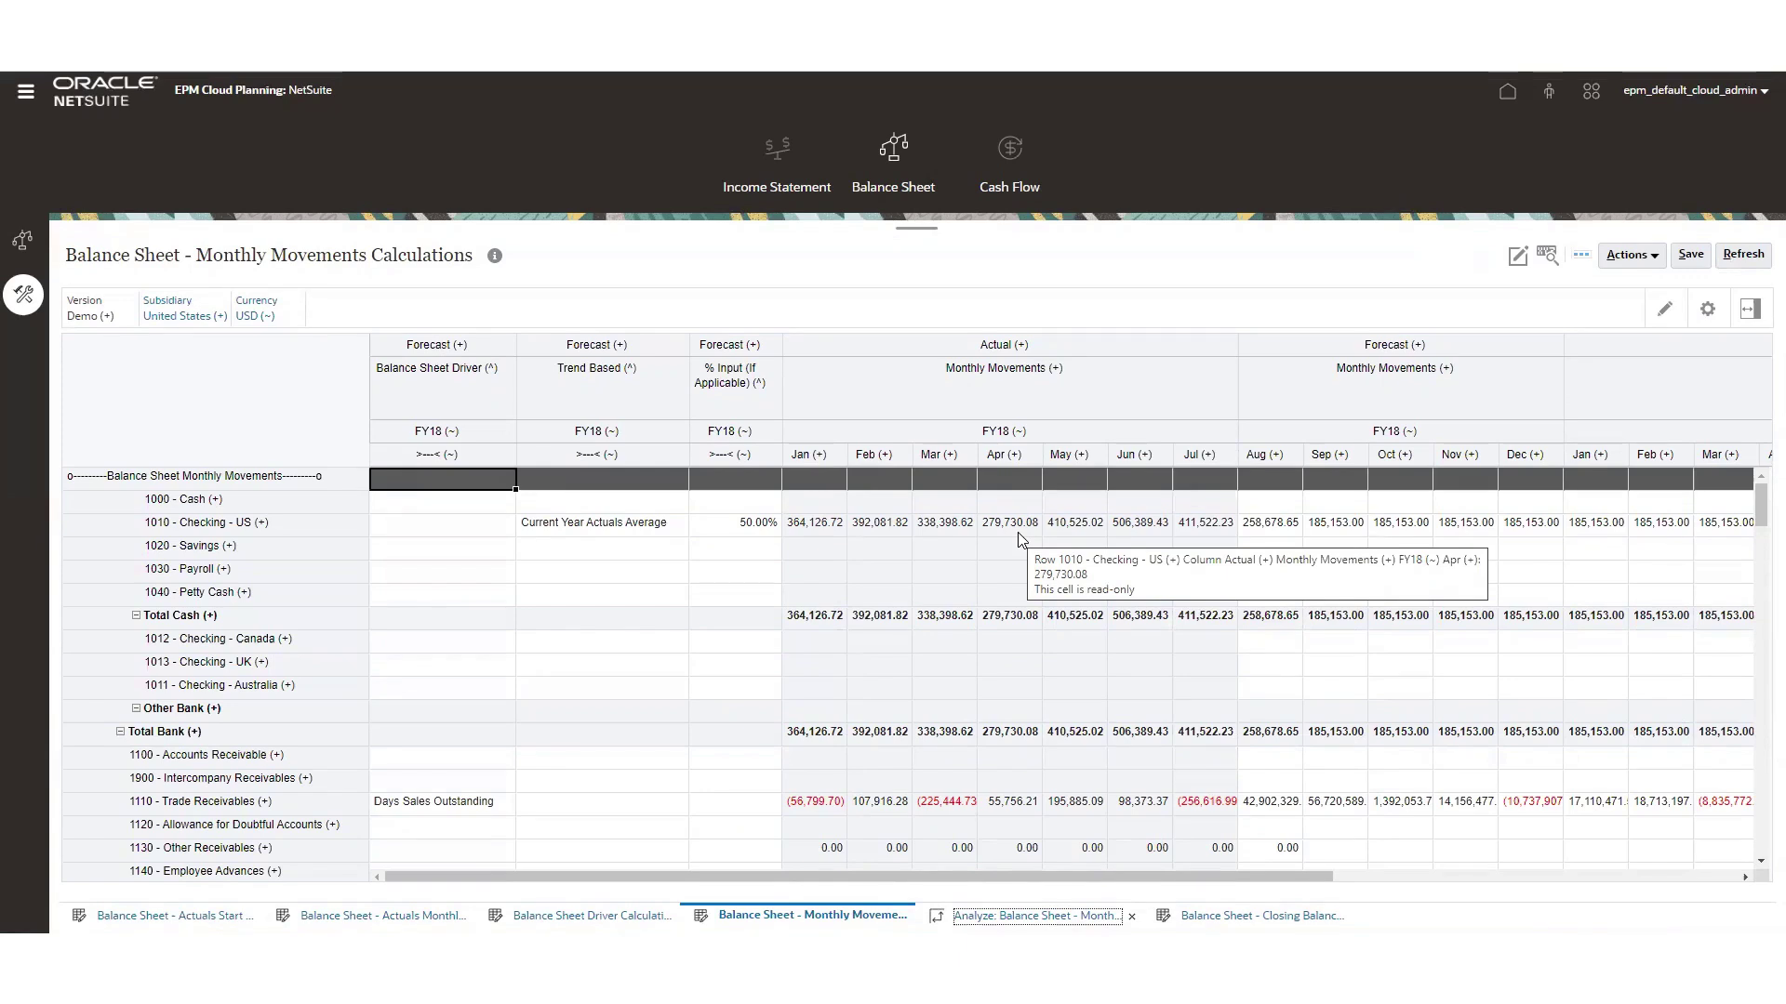
{"action": "left_click", "coordinate": [1630, 255]}
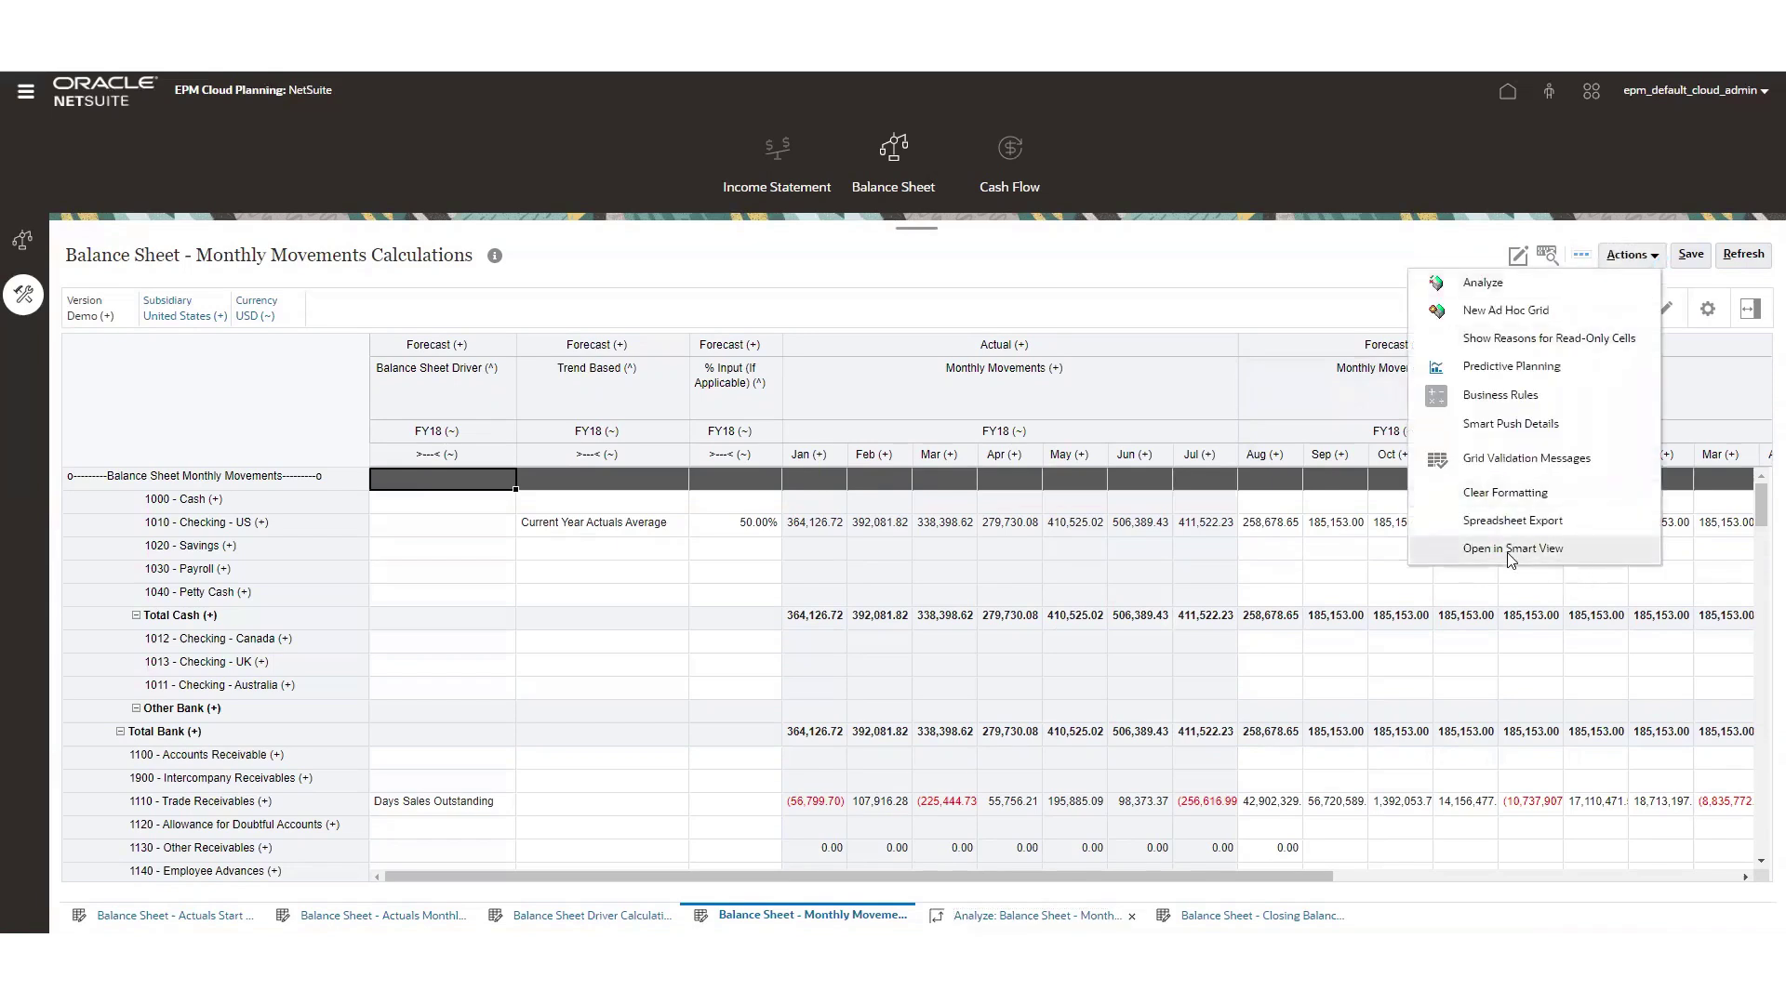
{"action": "left_click", "coordinate": [1194, 260]}
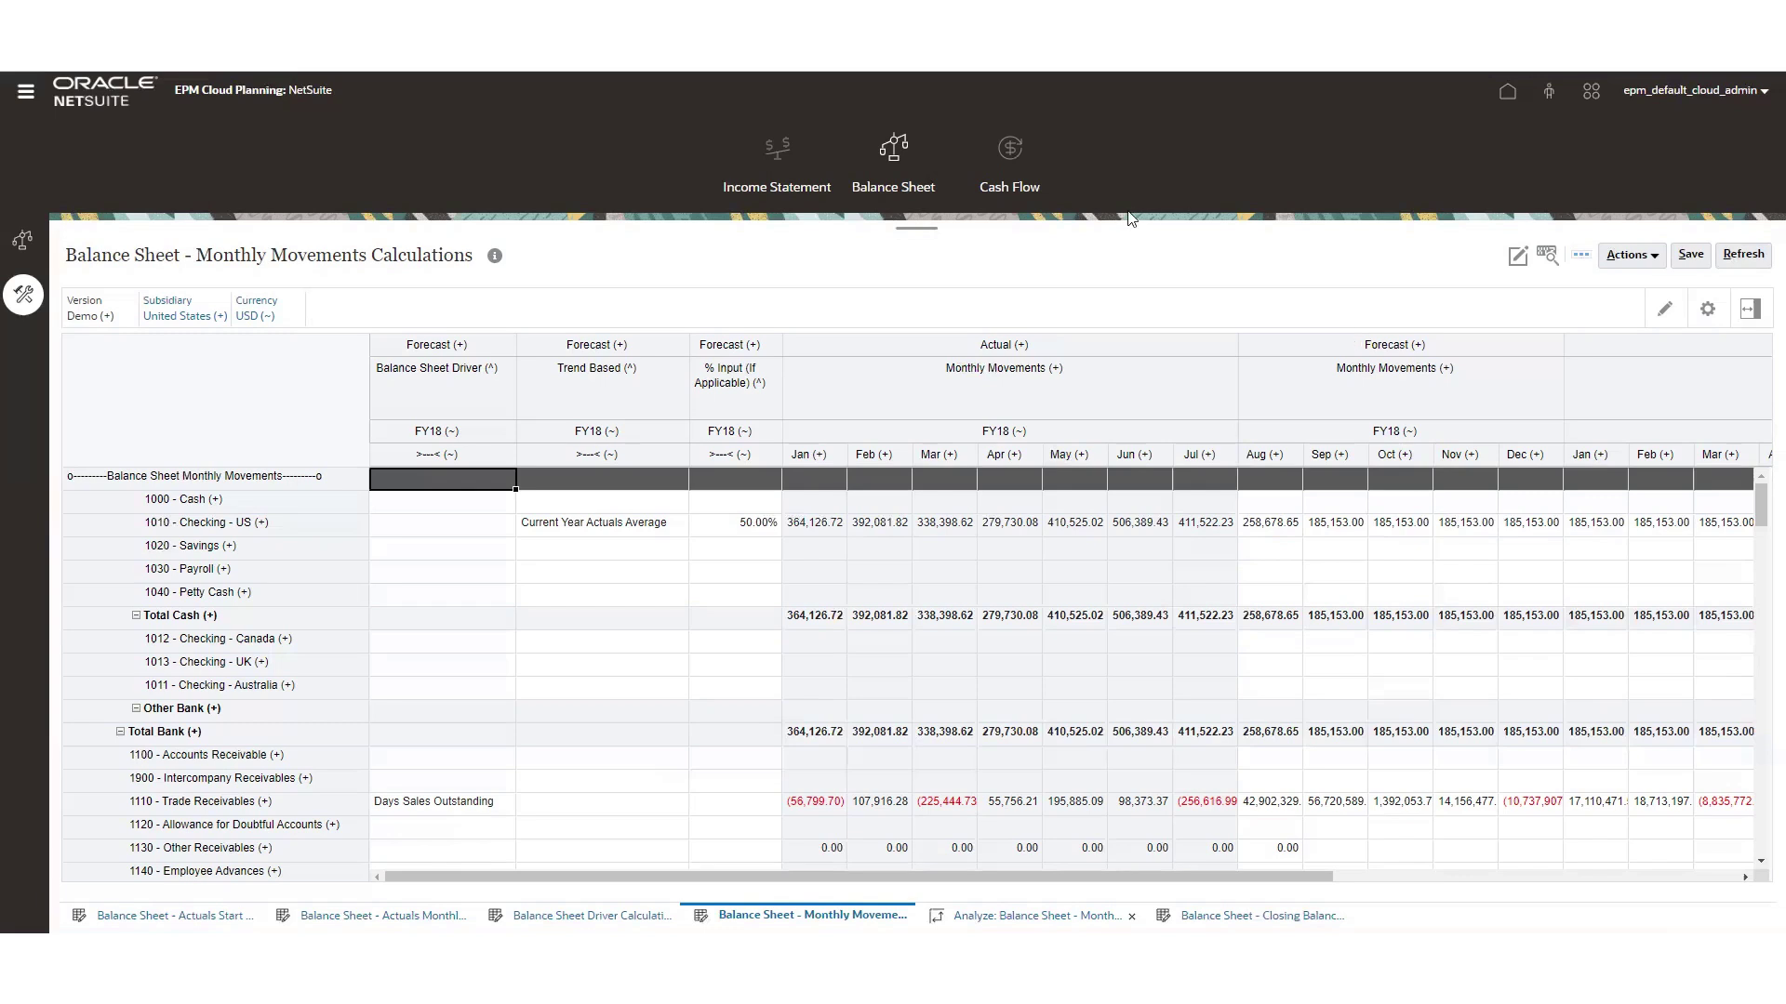
- Review the Cash Flow Report through Cash at the End of Period, and open Cash Flow Report - Group Consolidated
{"action": "left_click", "coordinate": [1013, 176]}
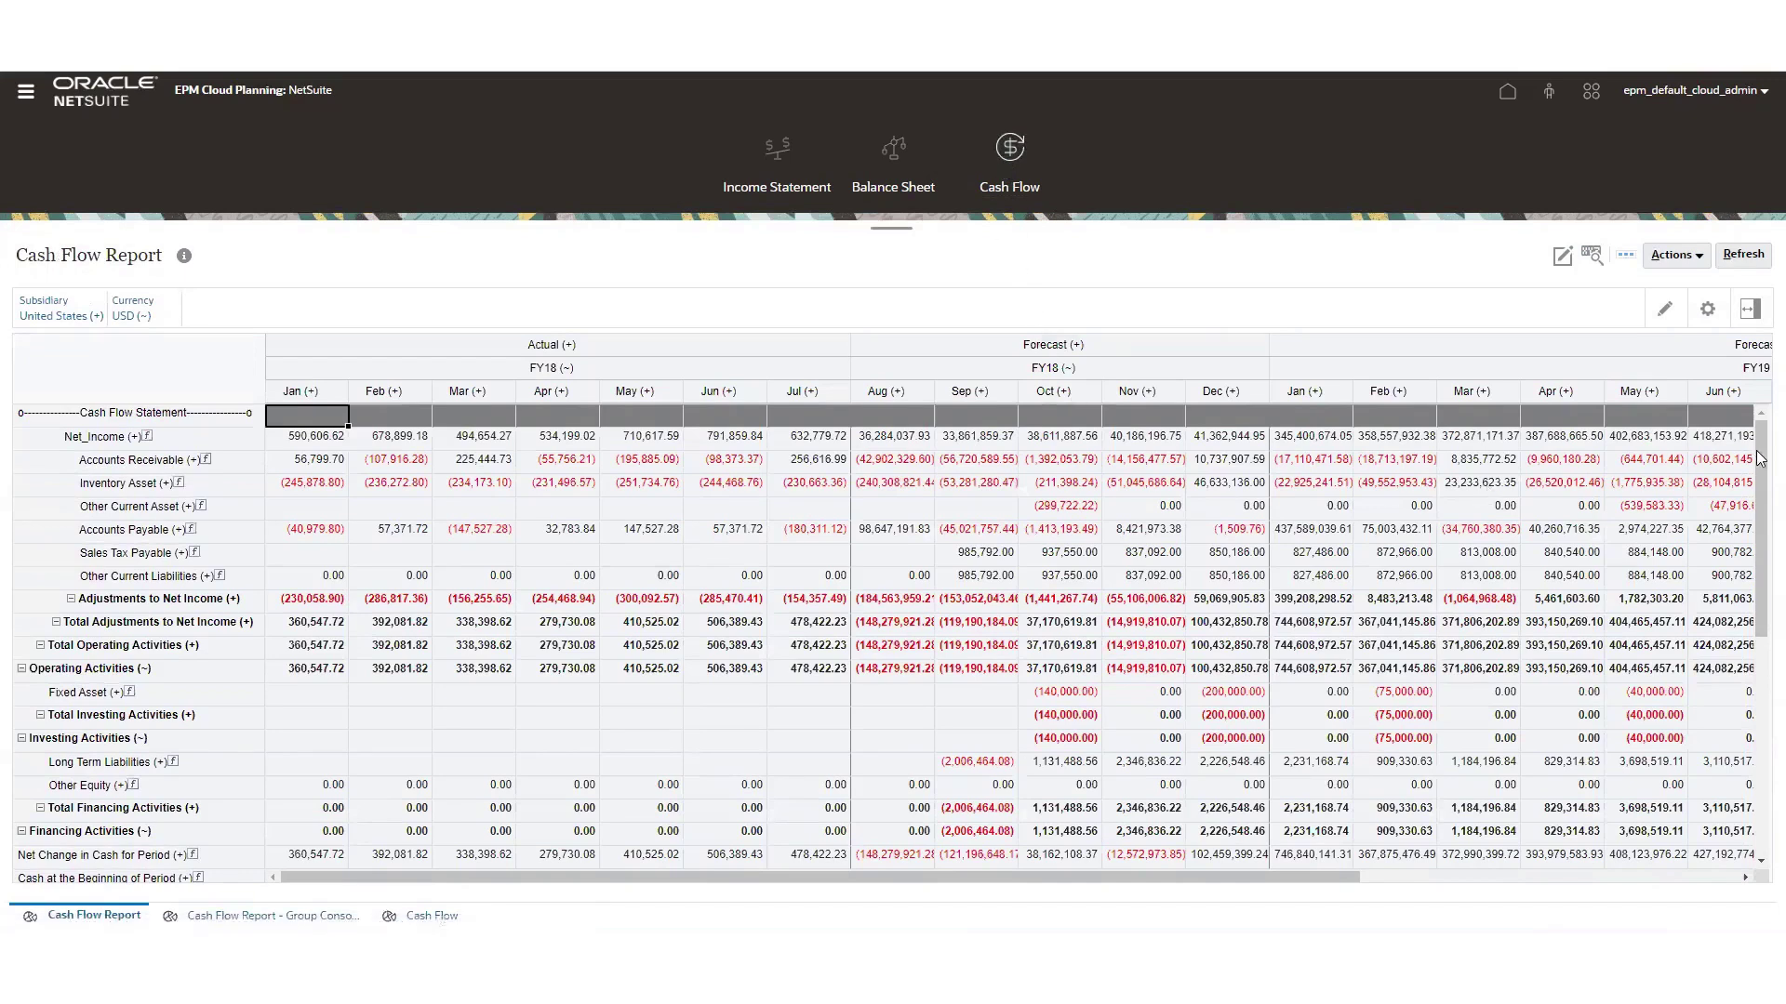
{"action": "scroll", "coordinate": [1760, 495], "scroll_direction": "down", "scroll_amount": 5}
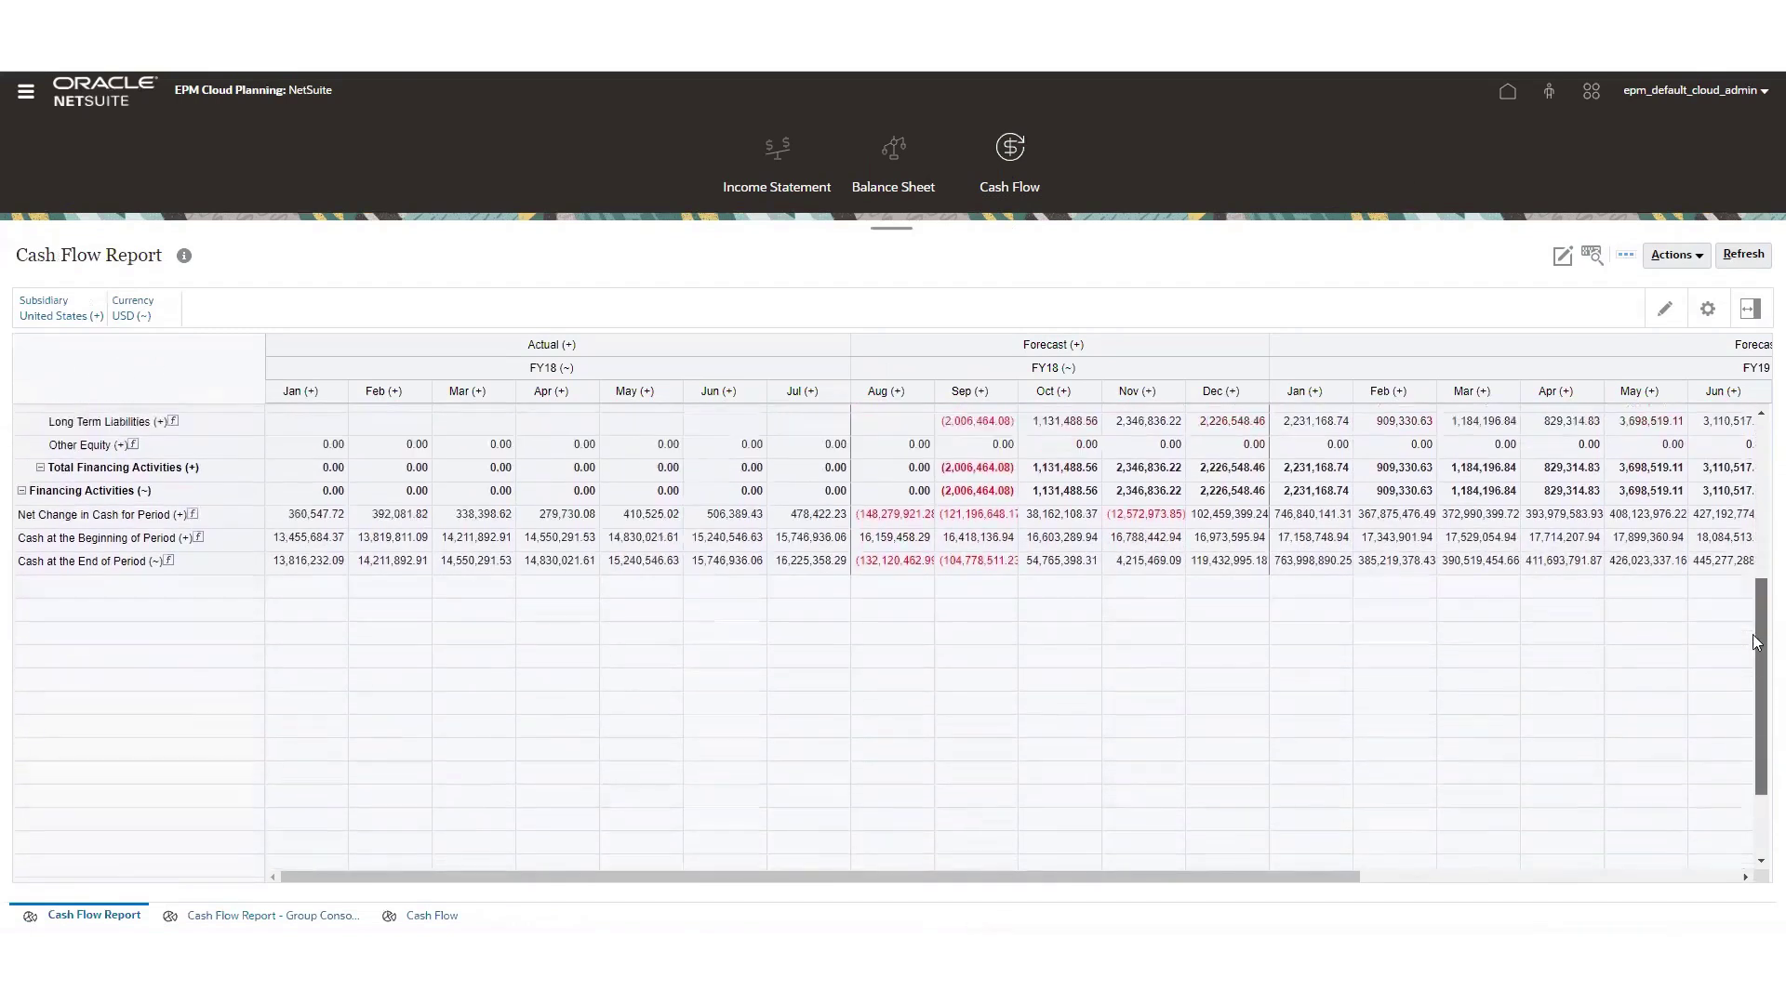
{"action": "scroll", "coordinate": [214, 696], "scroll_direction": "up", "scroll_amount": 5}
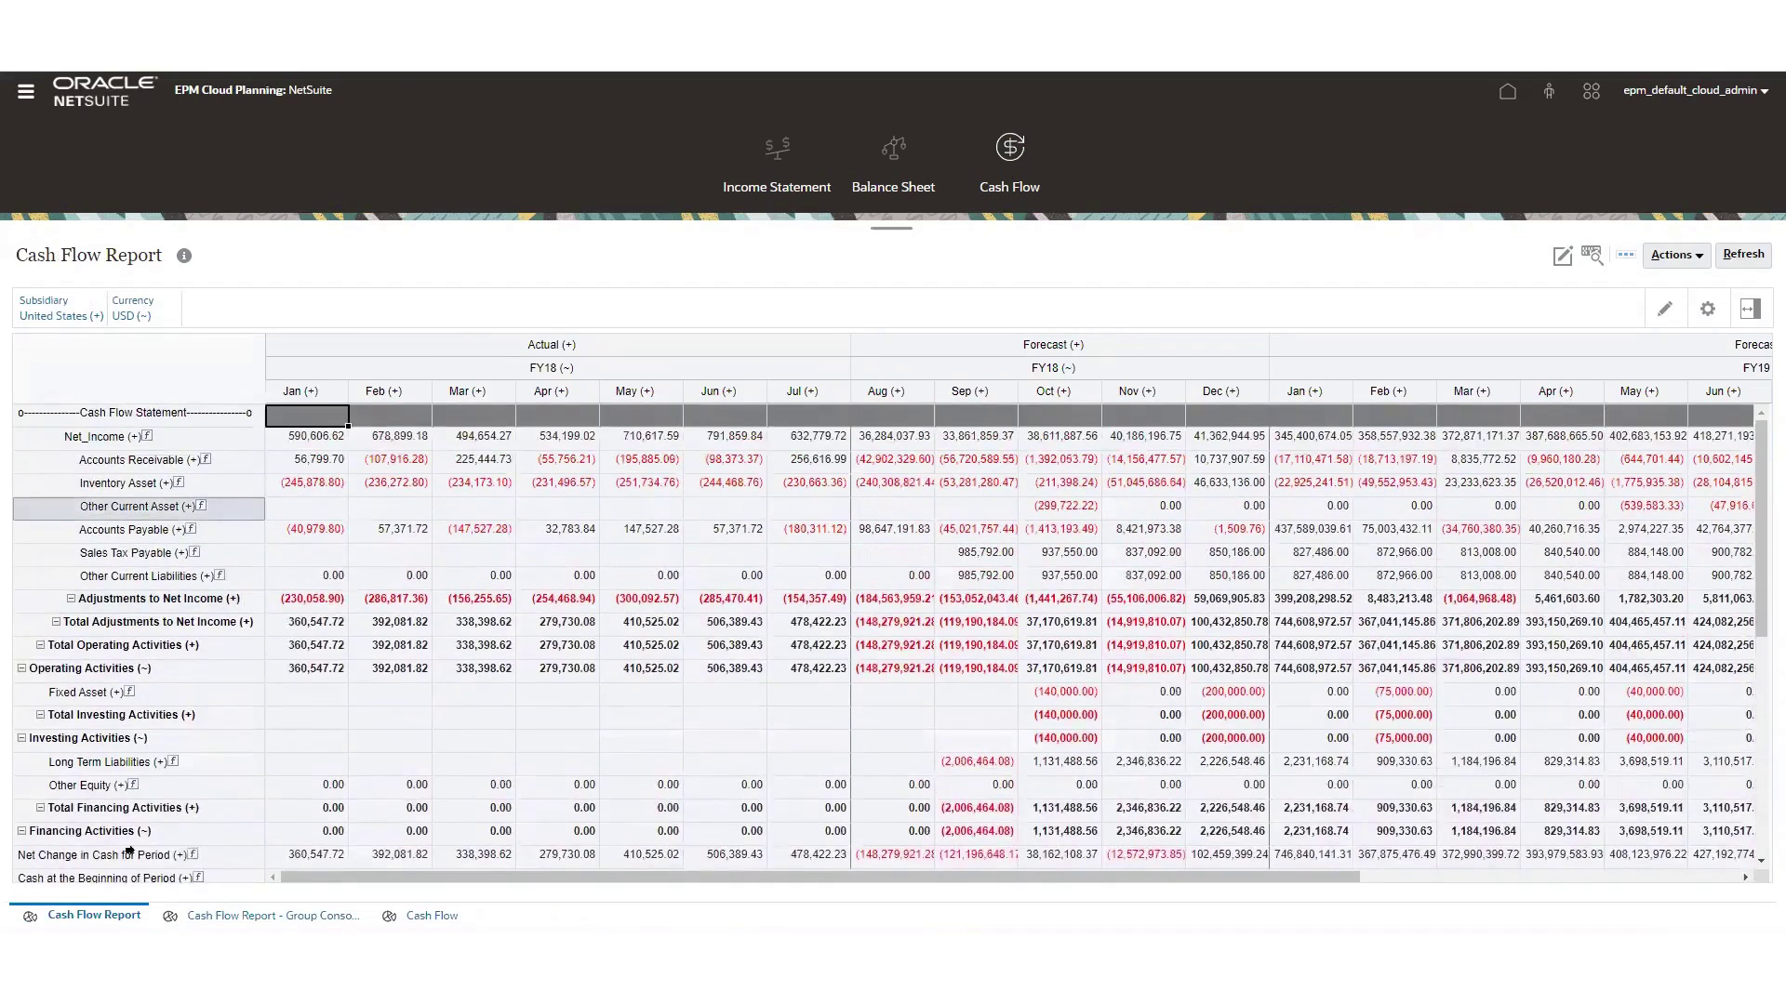
{"action": "left_click", "coordinate": [264, 916]}
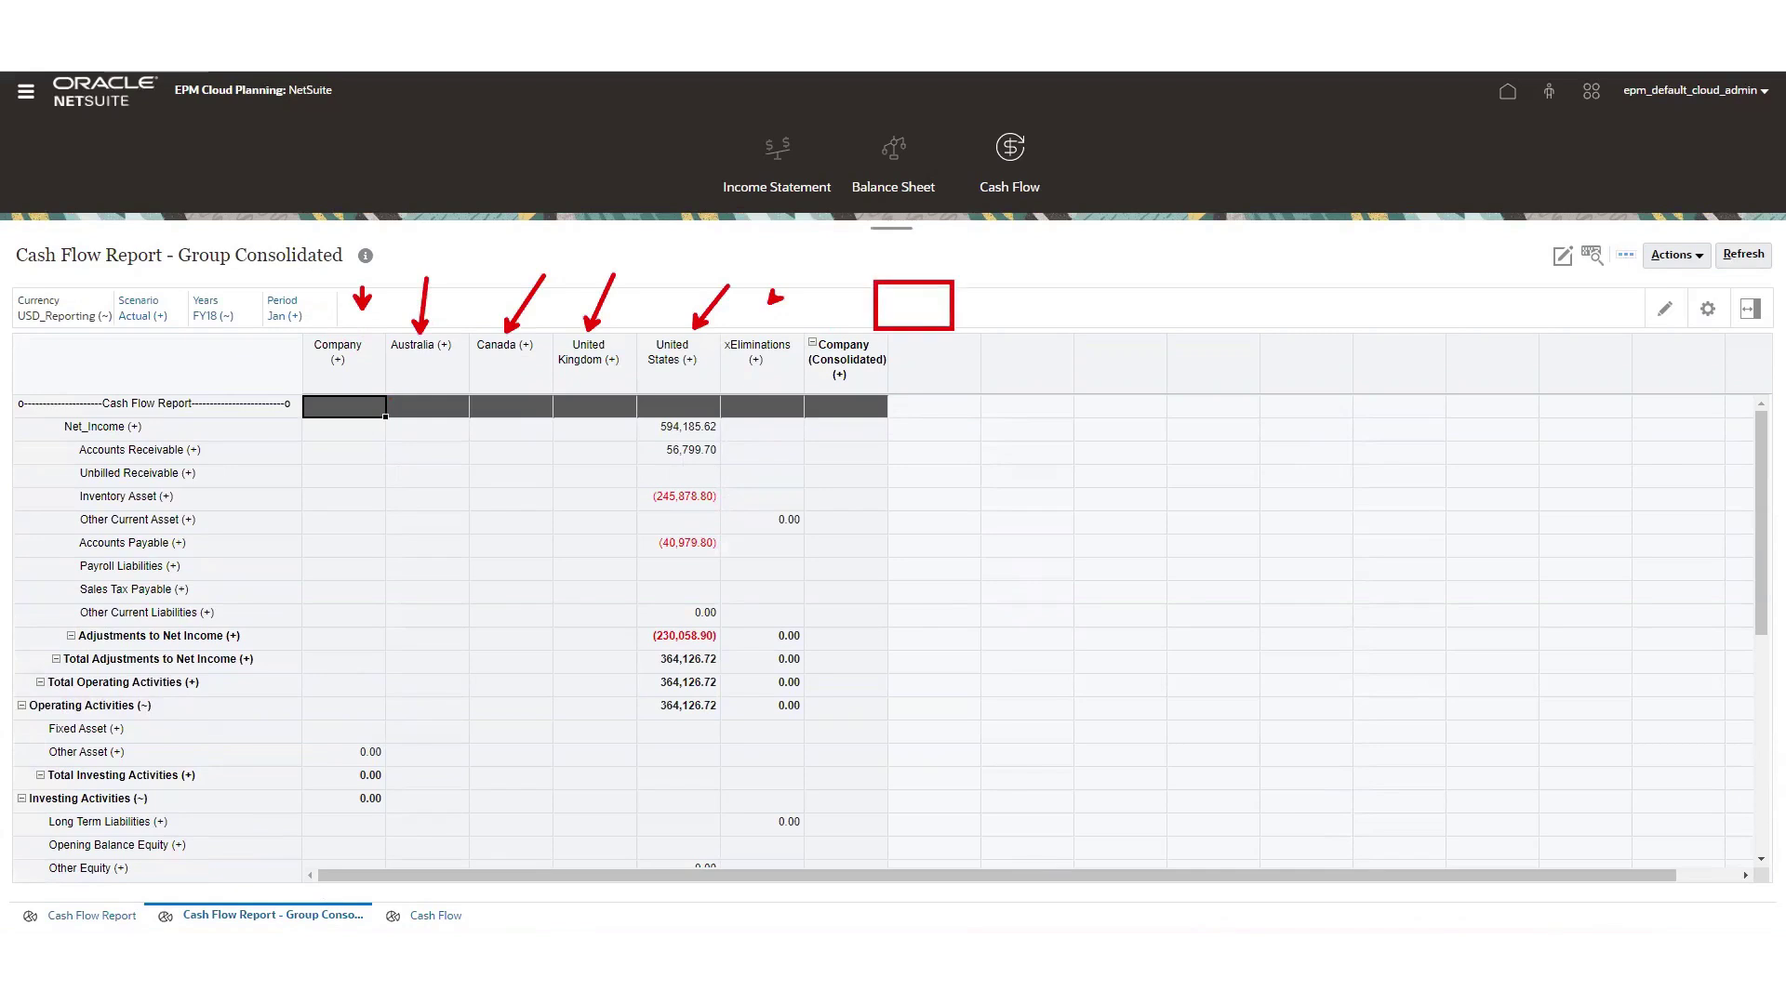
- Open Balance Sheet Report 2 and the Balance Sheet Report - Group Consolidated among the balance sheet reports
{"action": "left_click", "coordinate": [856, 181]}
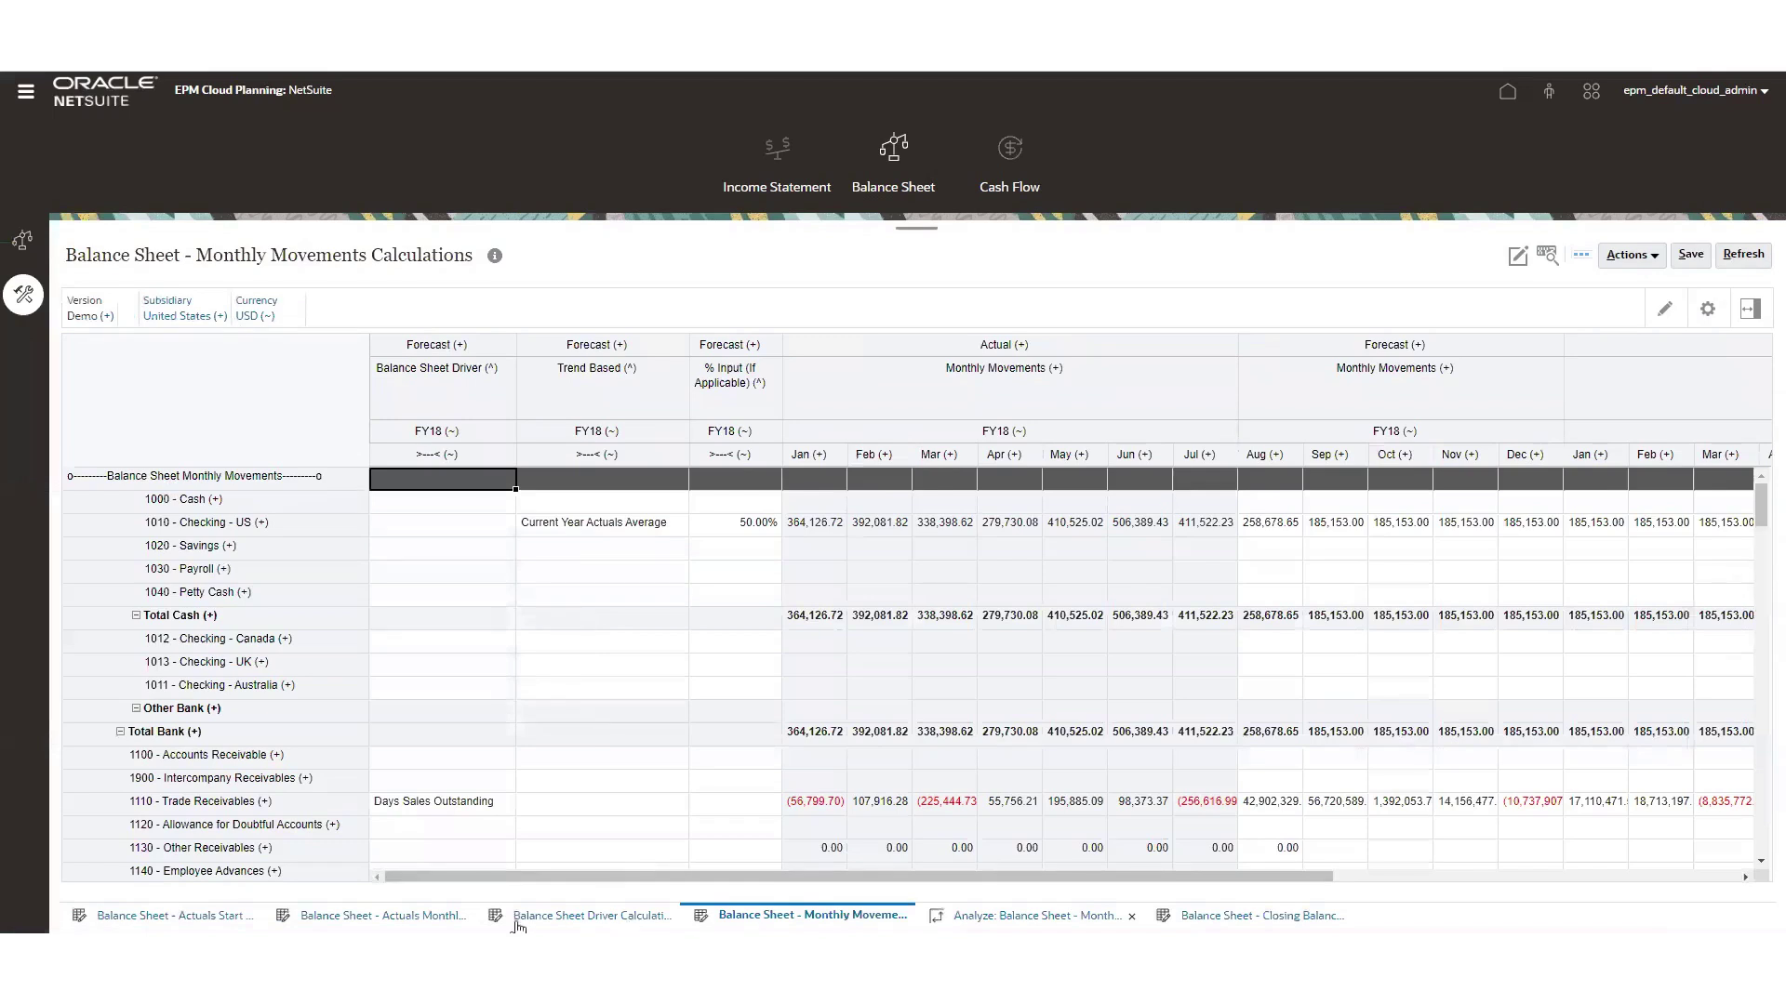
{"action": "left_click", "coordinate": [23, 246]}
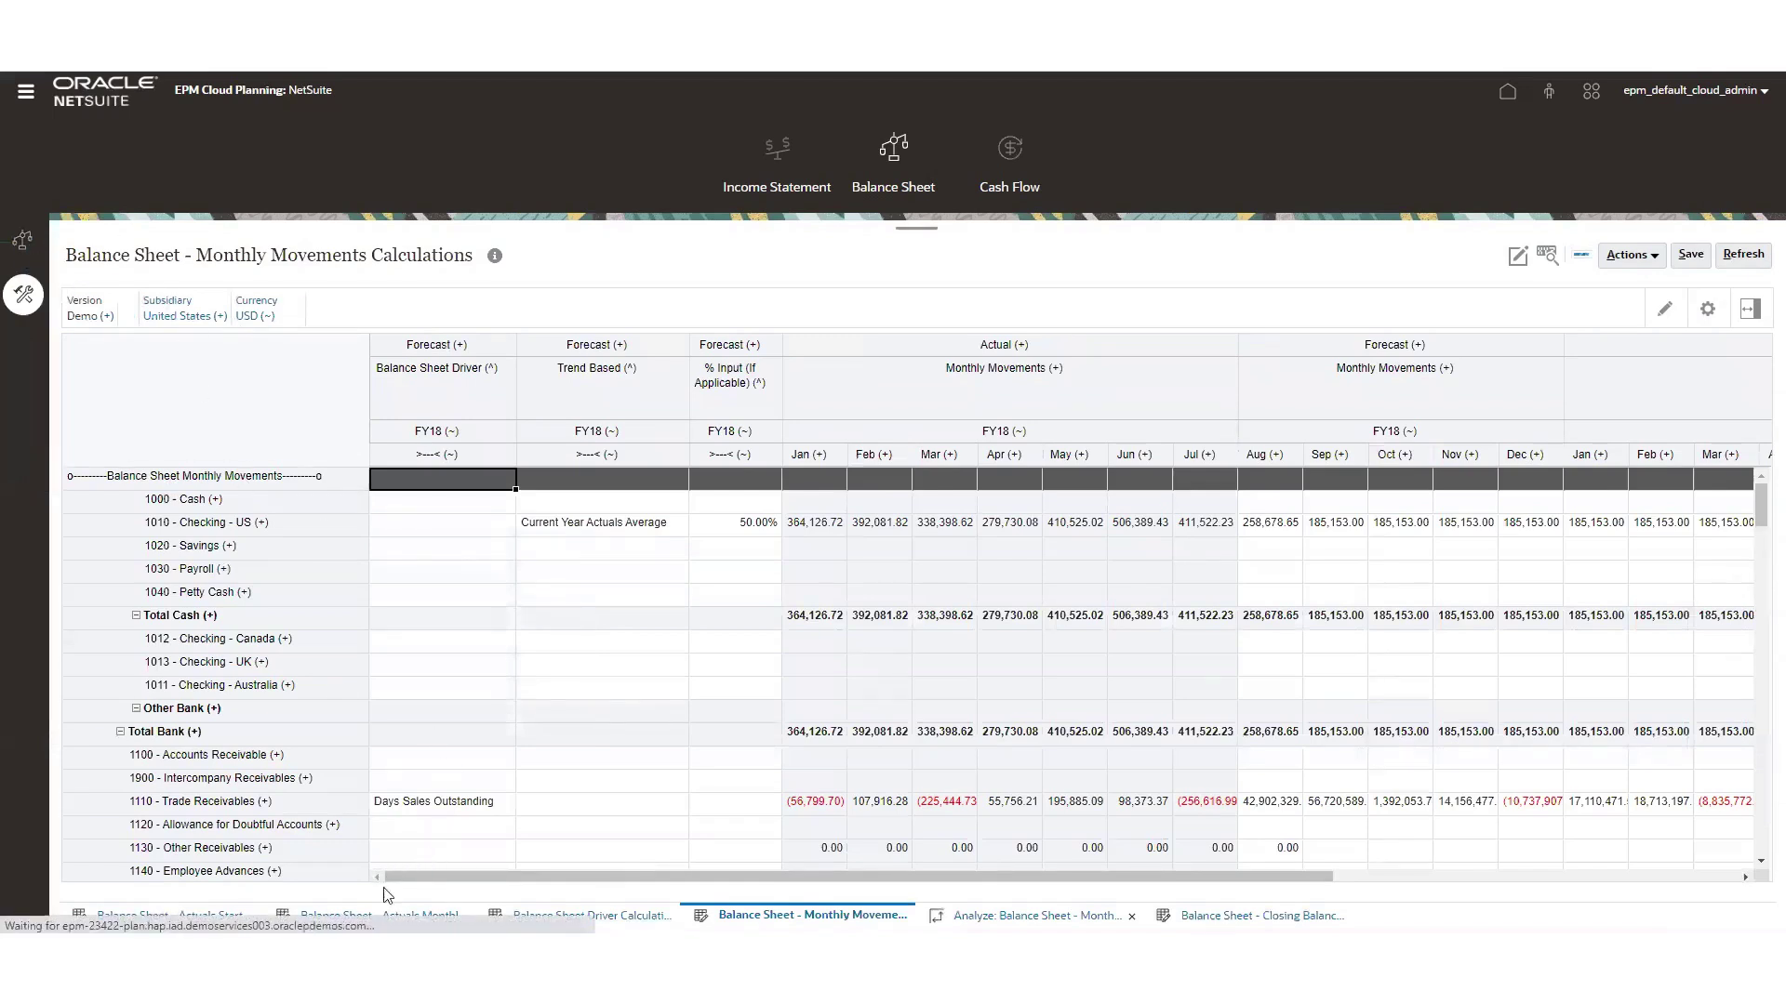
{"action": "left_click", "coordinate": [358, 917]}
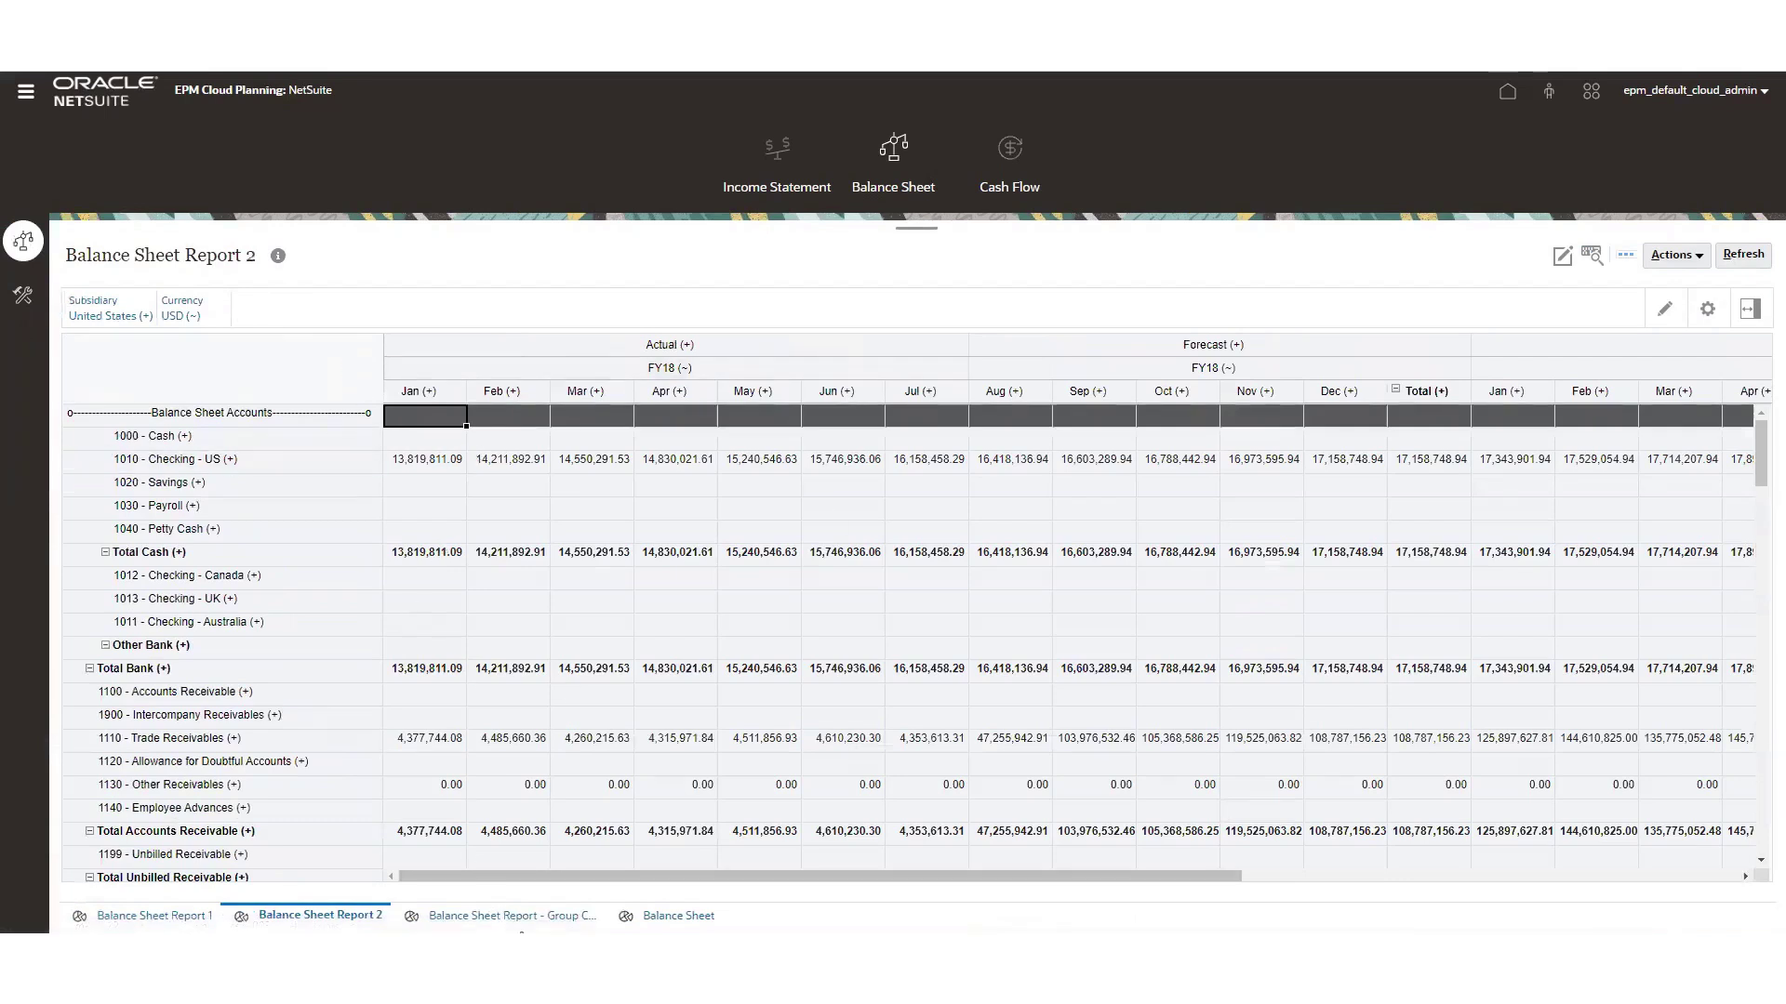
{"action": "left_click", "coordinate": [531, 919]}
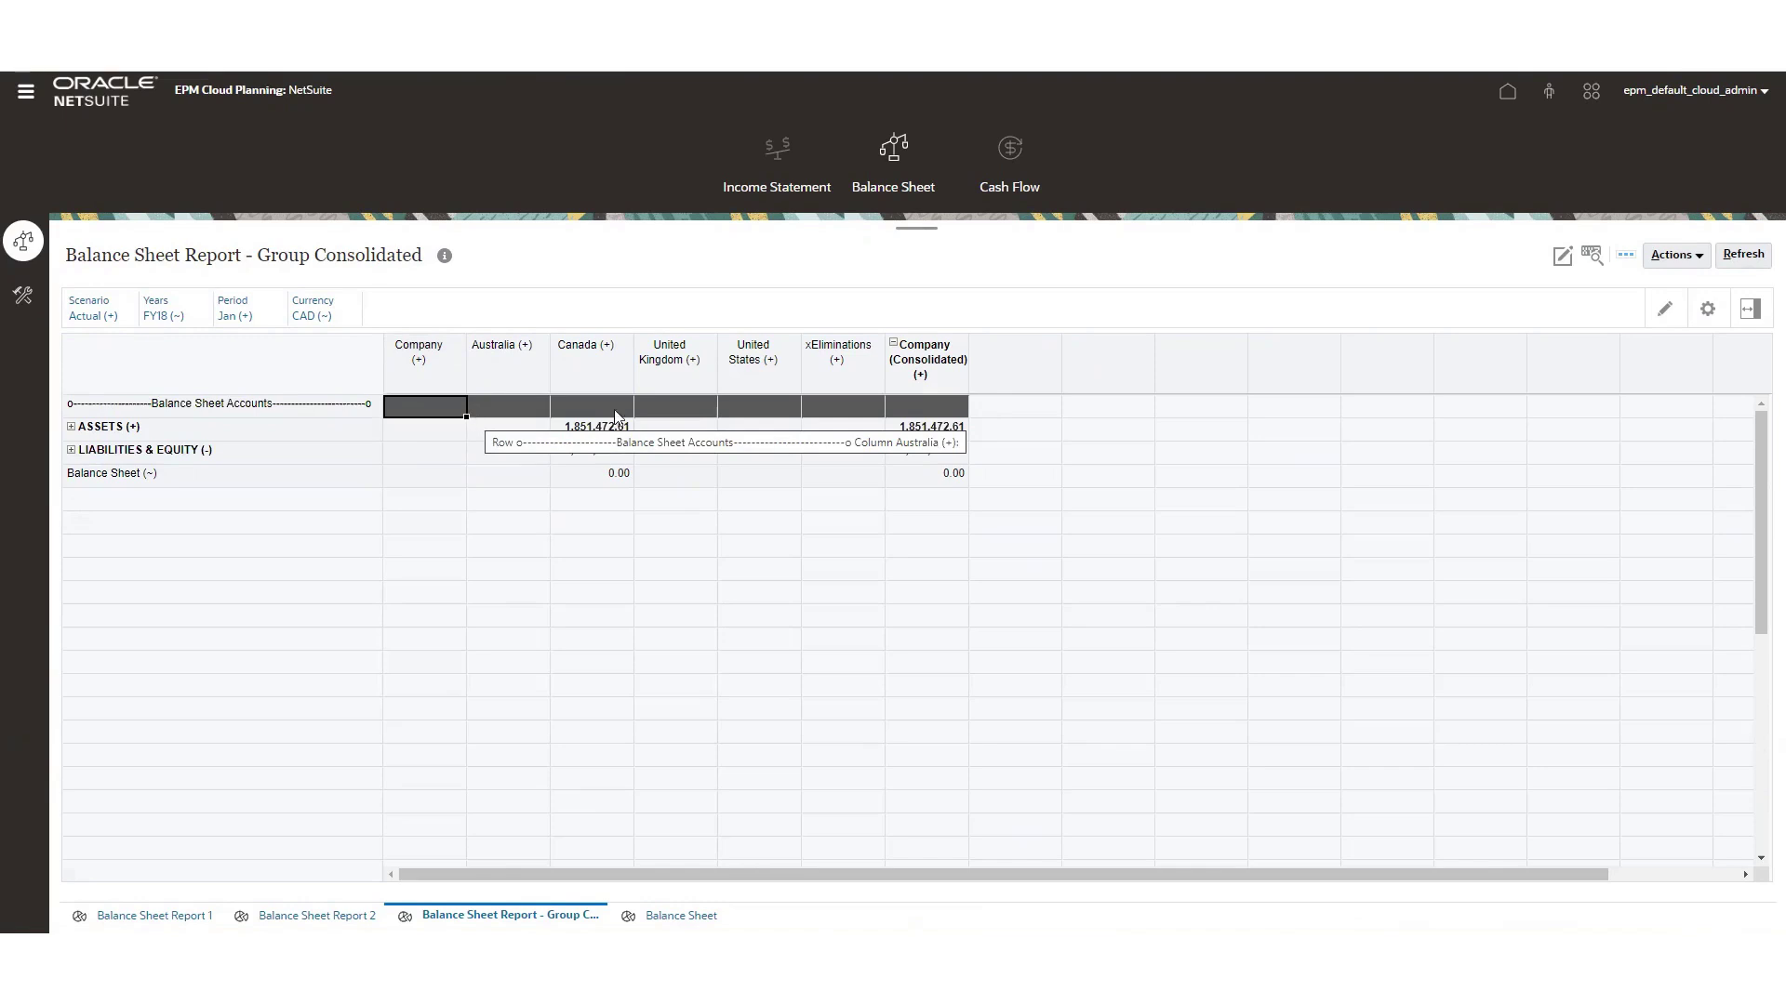
- Open the Workforce Company Roster from the home page and set its currency to USD
{"action": "left_click", "coordinate": [1507, 93]}
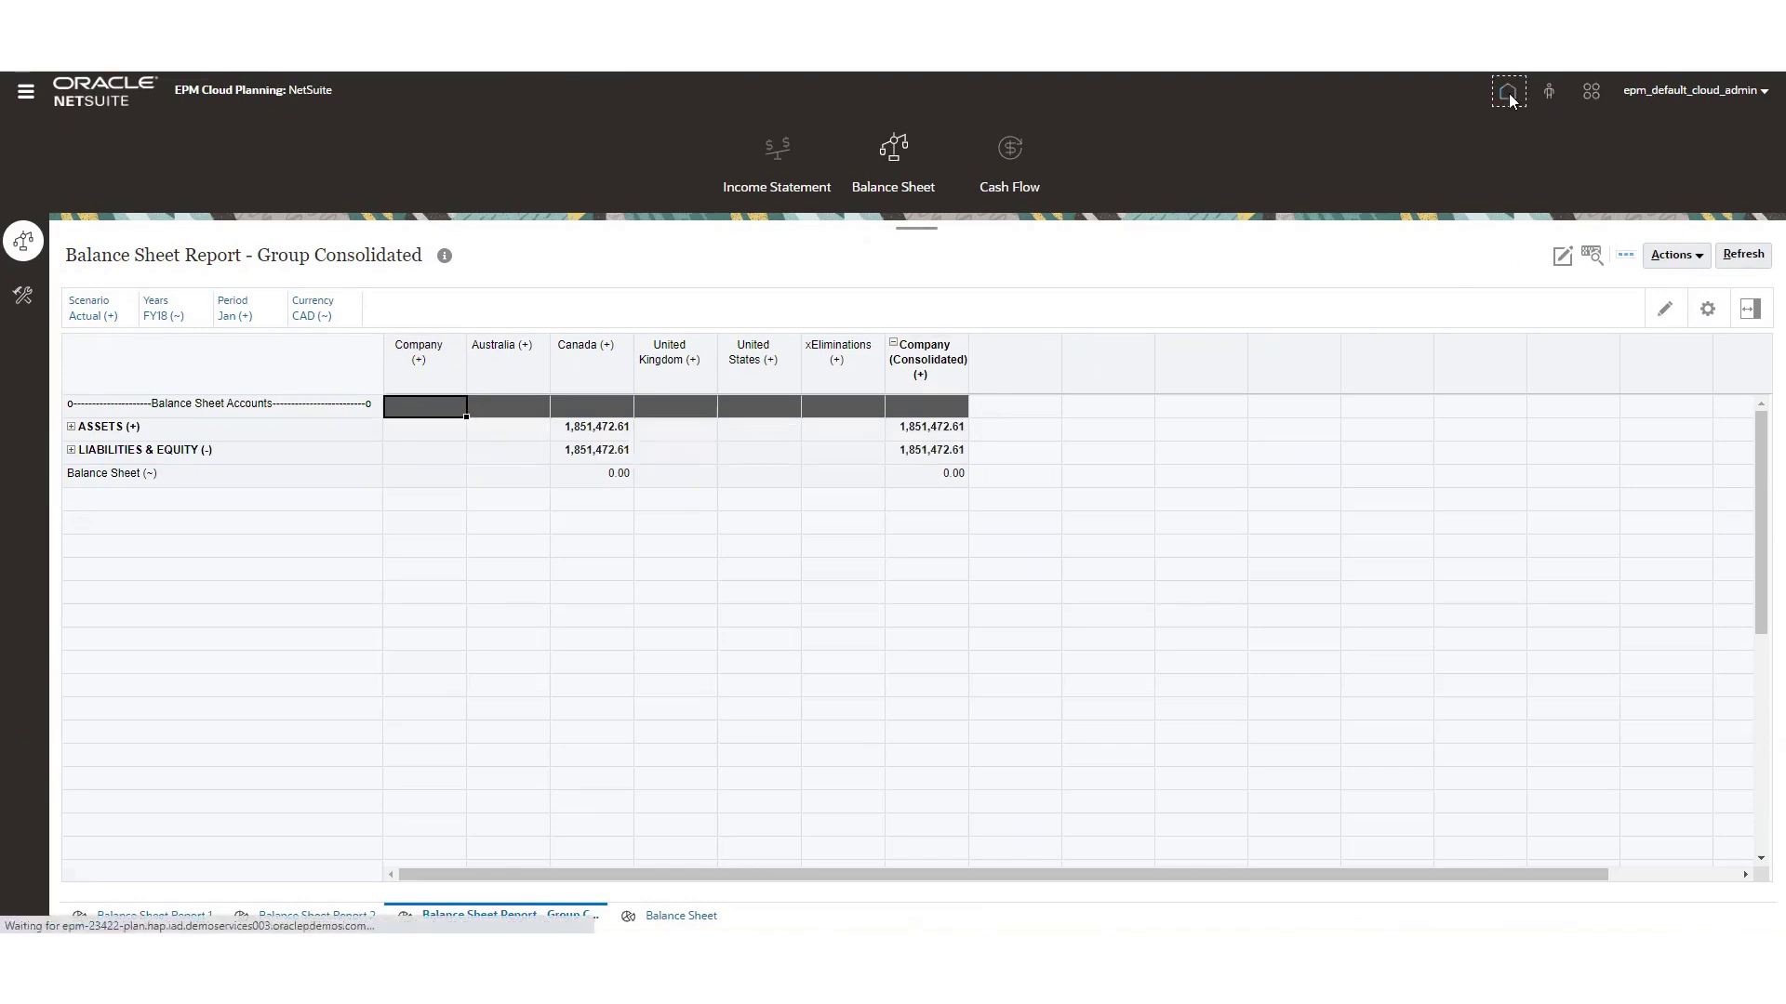
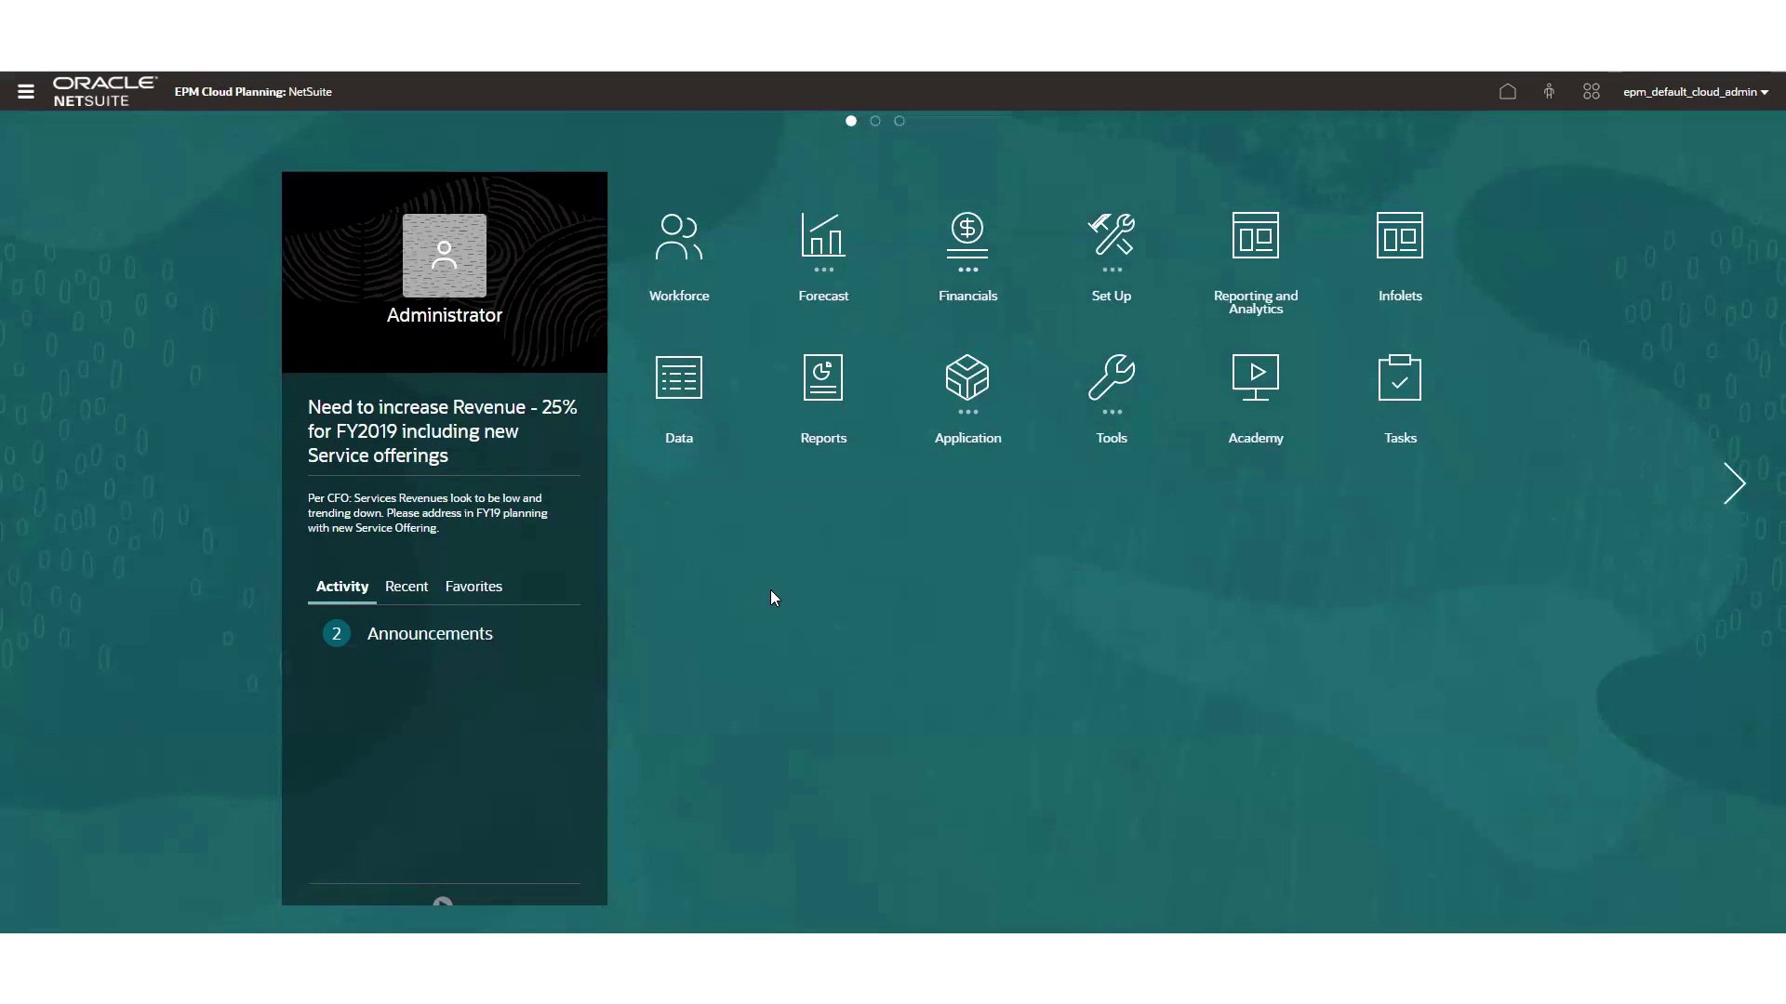
{"action": "left_click", "coordinate": [683, 231]}
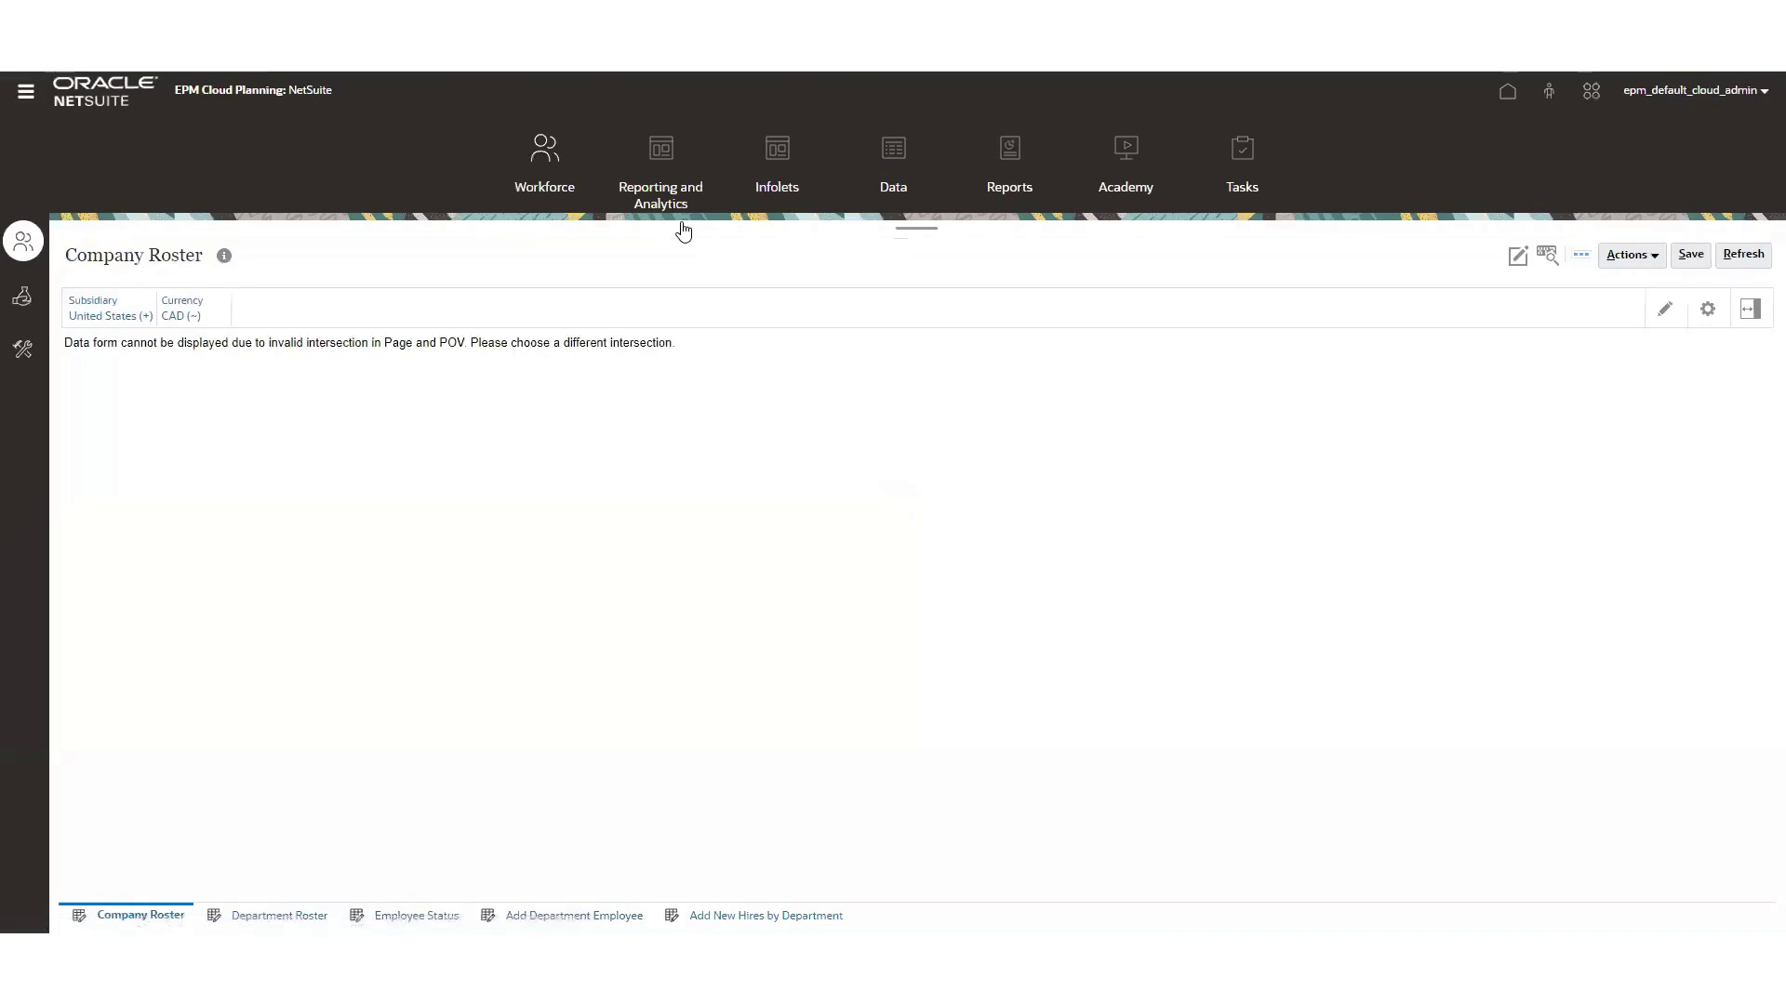
{"action": "left_click", "coordinate": [180, 317]}
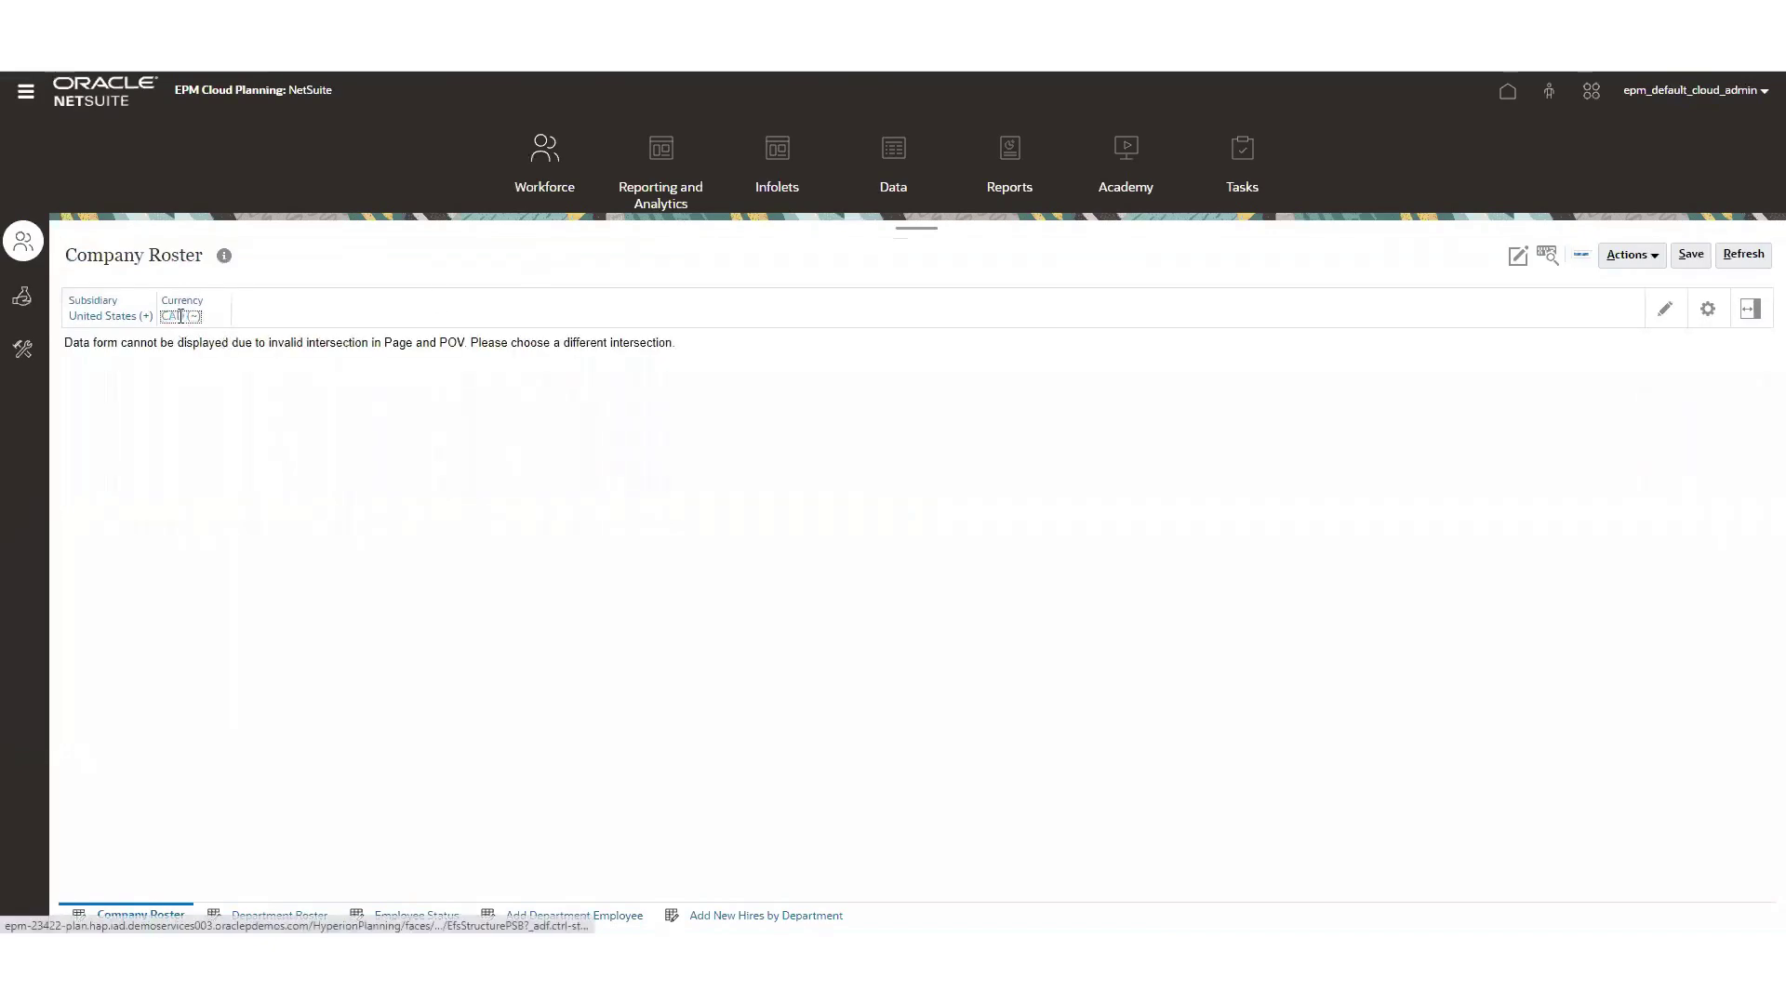
{"action": "left_click", "coordinate": [728, 429]}
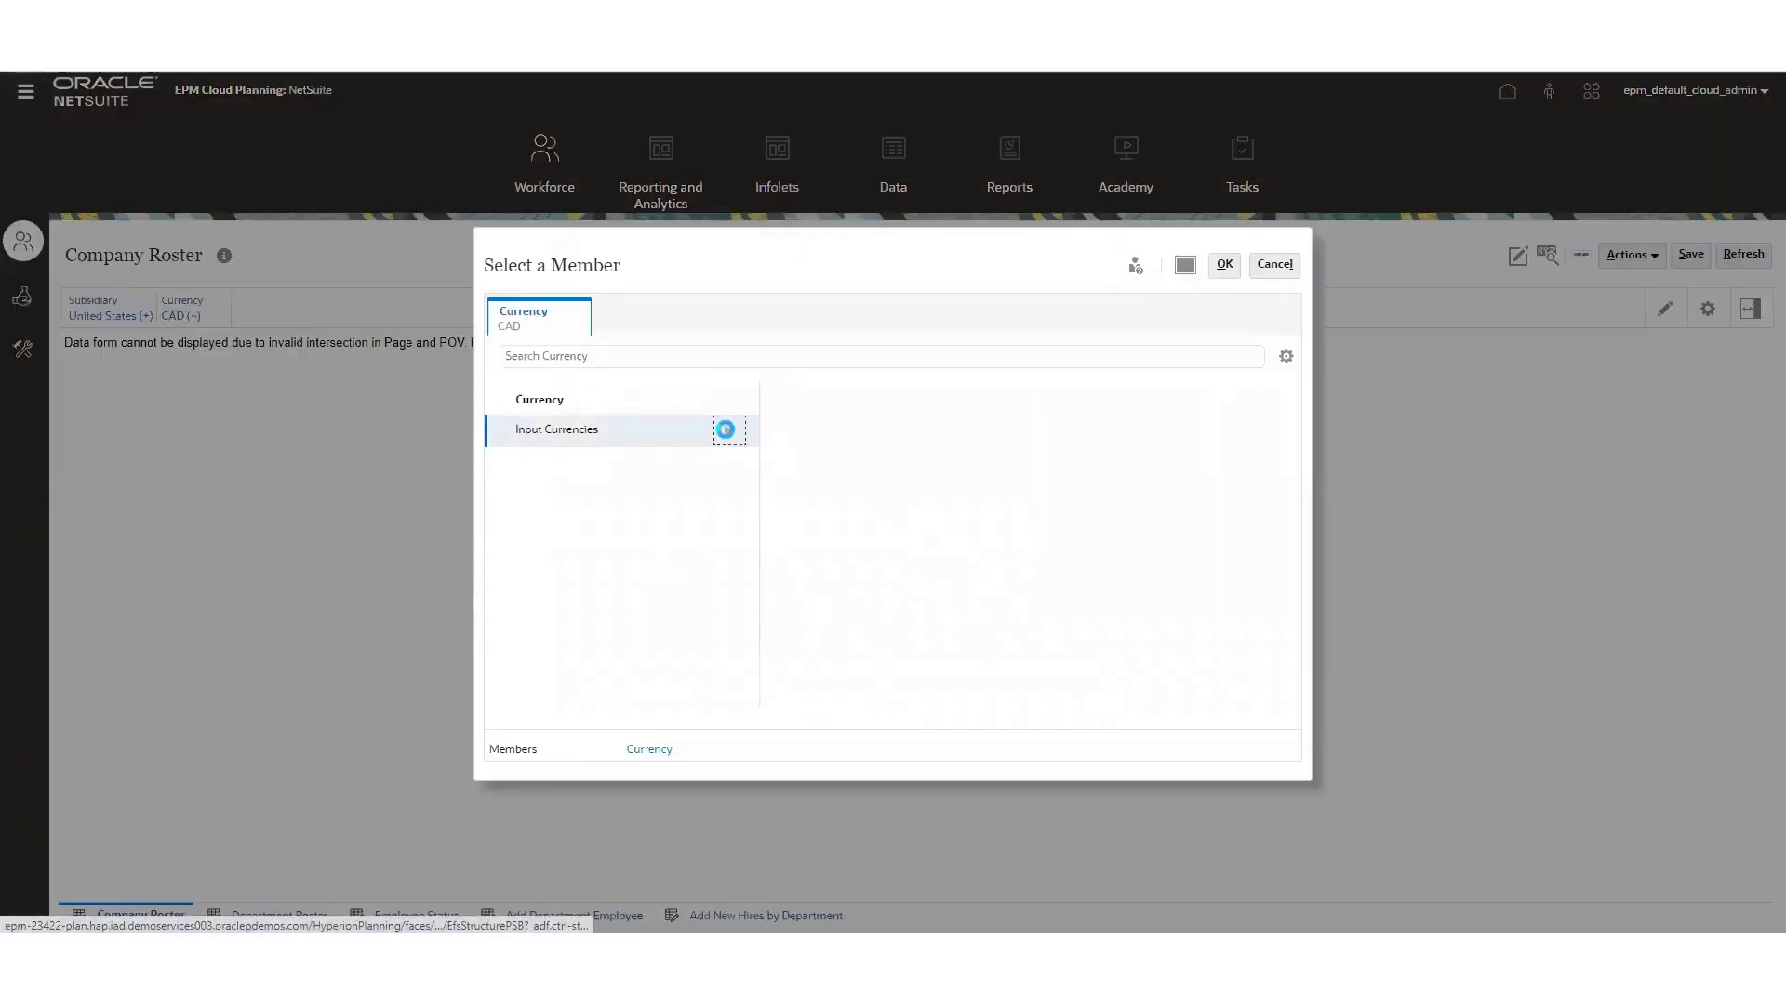
{"action": "left_click", "coordinate": [837, 435]}
{"action": "left_click", "coordinate": [1226, 265]}
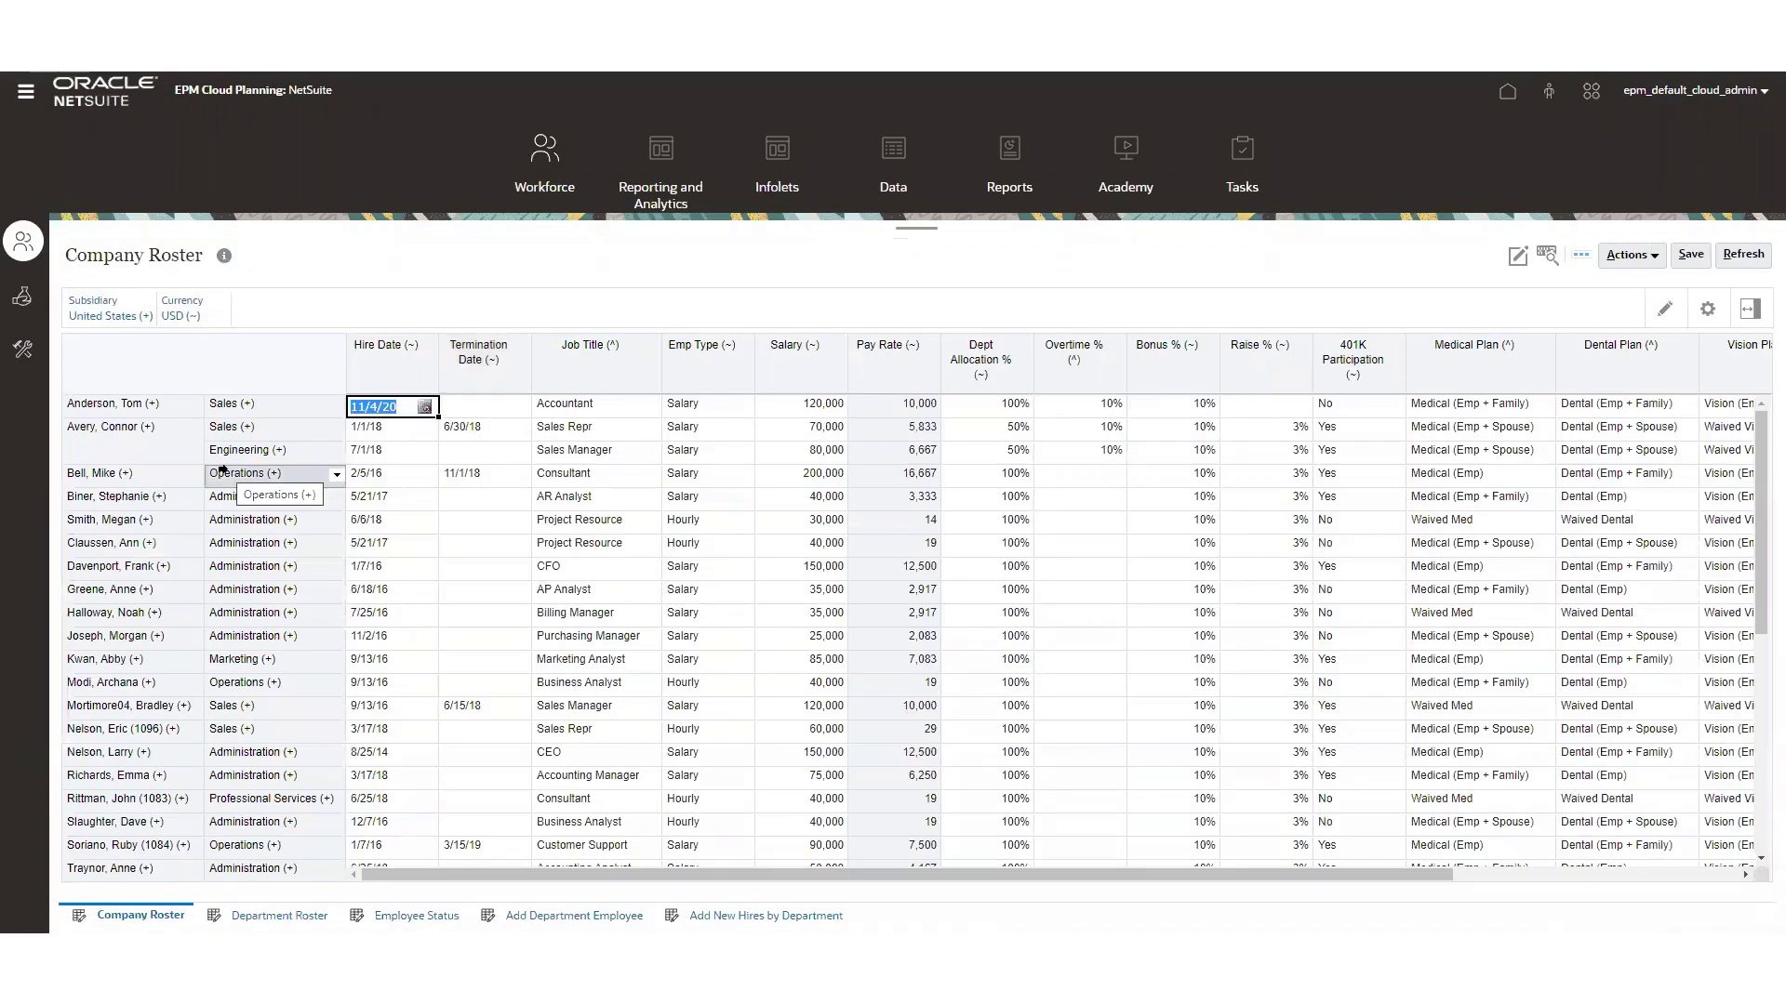
{"action": "key", "text": "ctrl+2"}
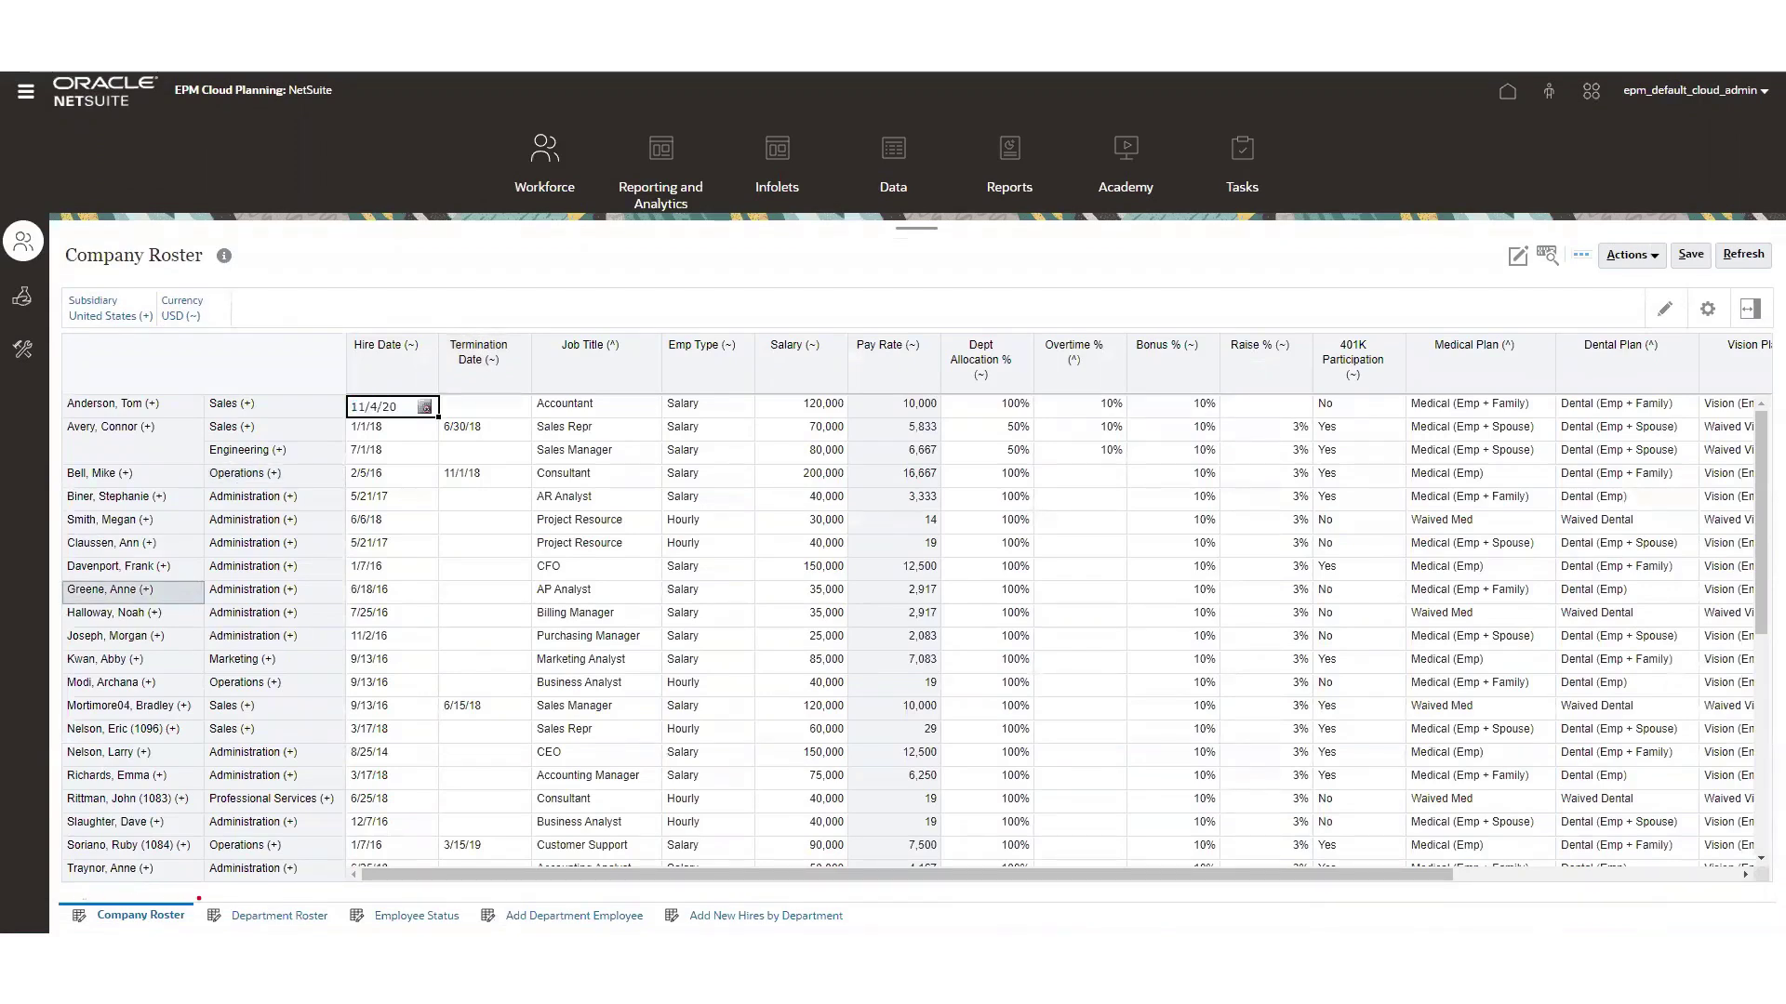
{"action": "left_click_drag", "start_coordinate": [198, 892], "coordinate": [329, 933]}
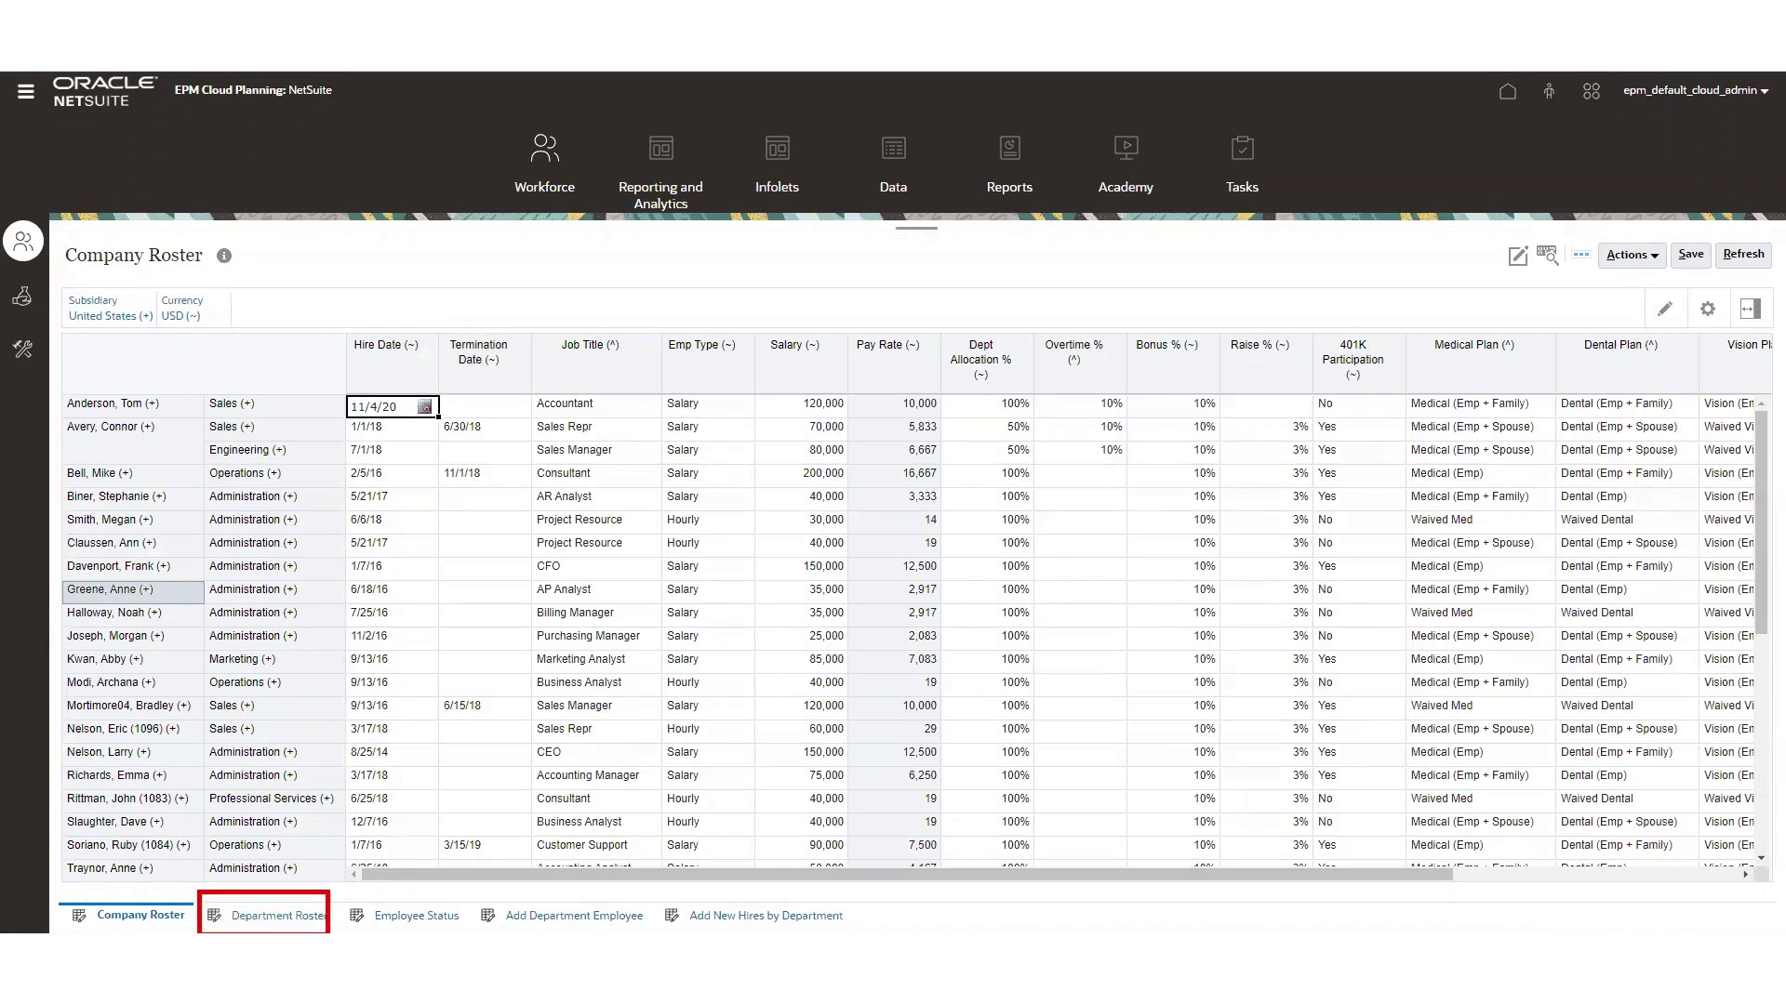
{"action": "key", "text": "Escape"}
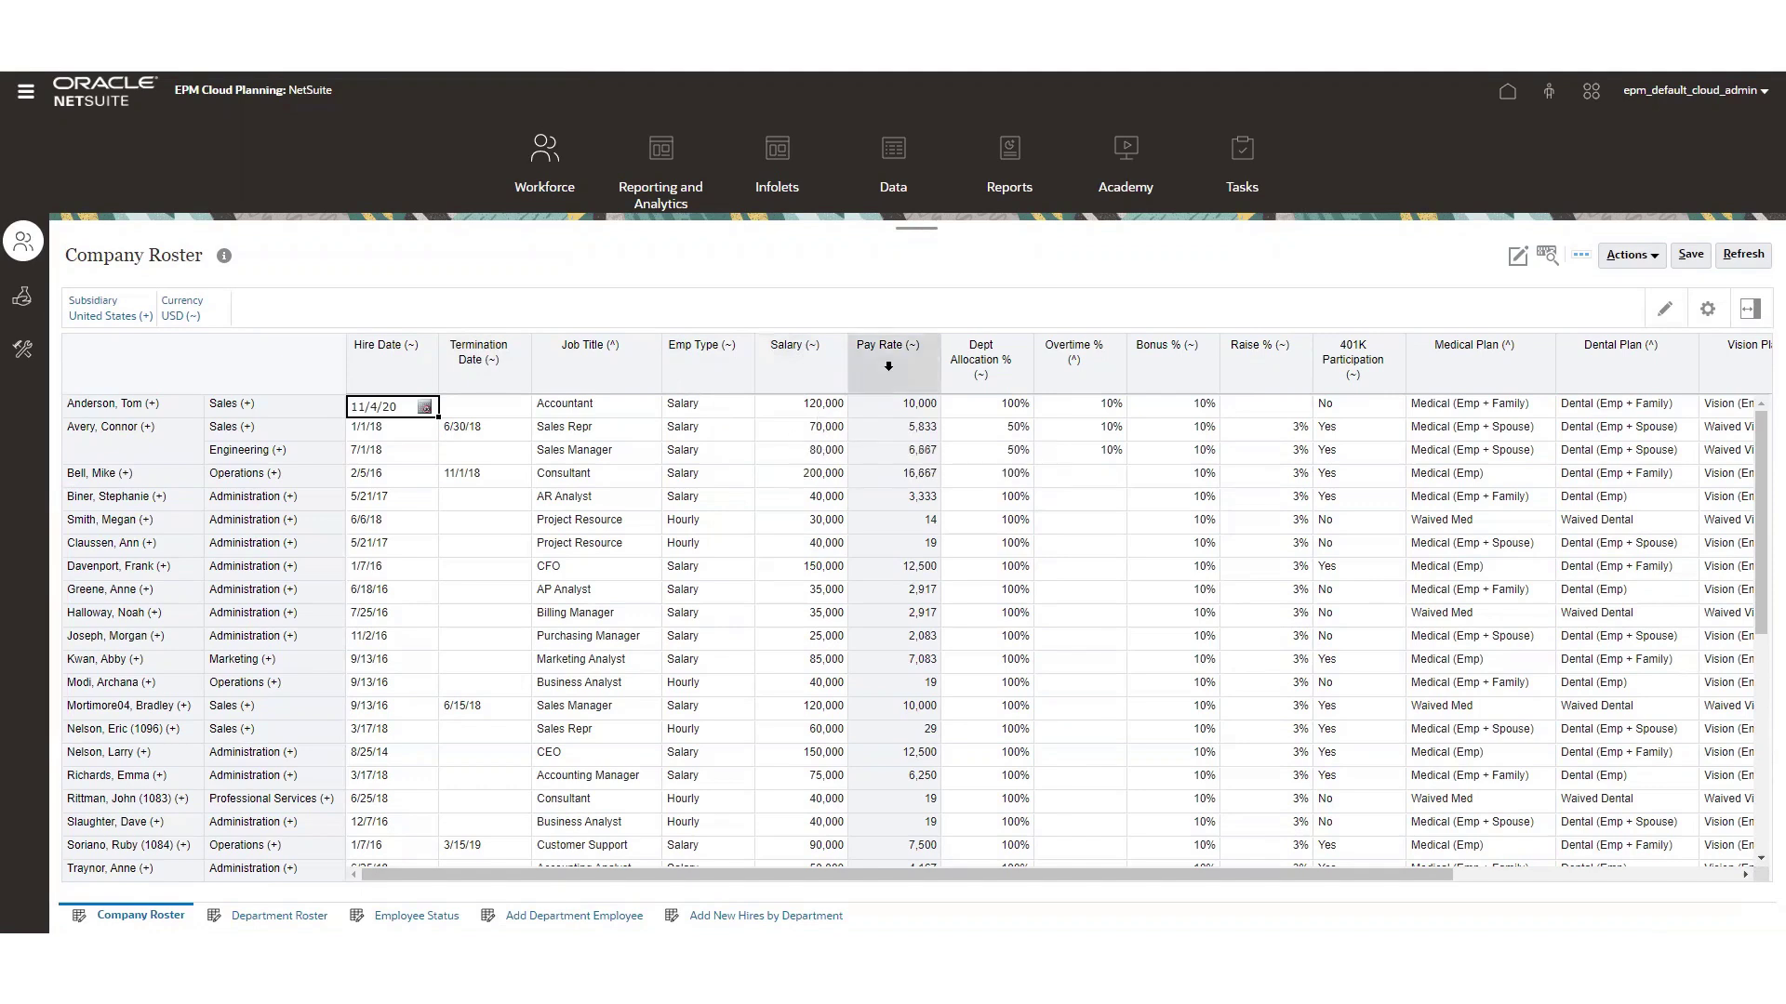
- Review the Medical Plan and Dental Plan choices for the first employee in the Company Roster, keeping the existing selections
{"action": "left_click_drag", "start_coordinate": [953, 869], "coordinate": [1188, 884]}
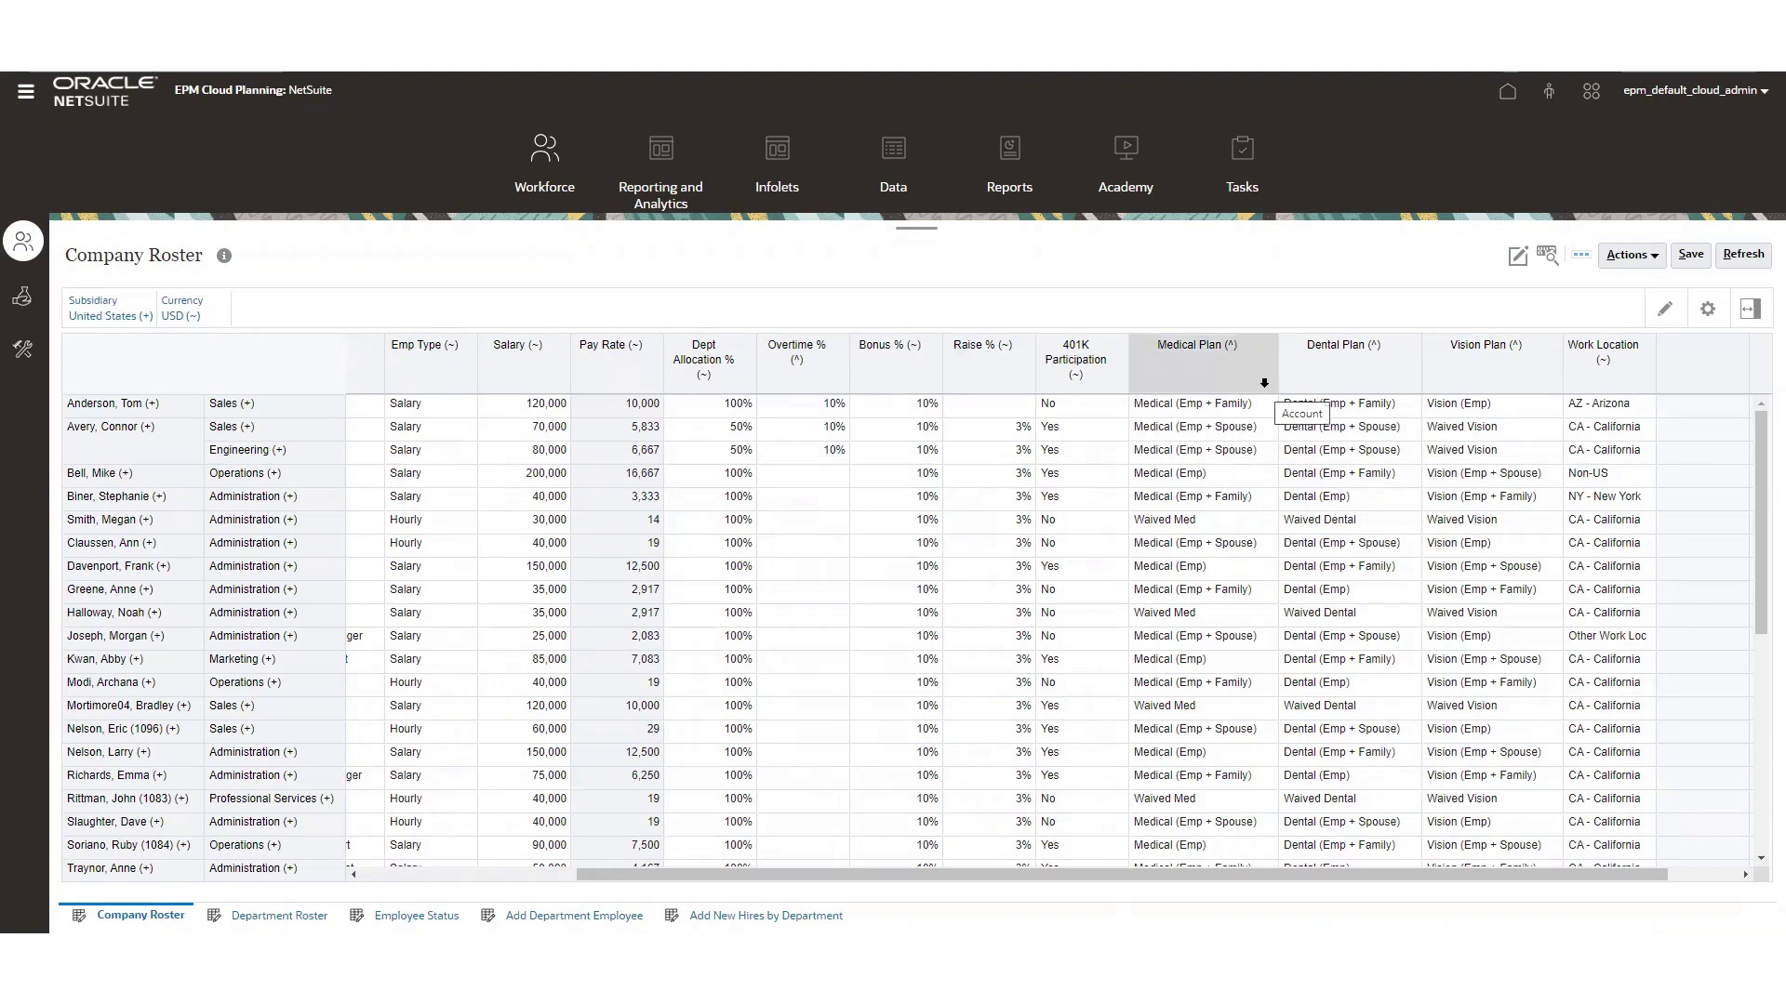
{"action": "left_click", "coordinate": [1246, 409]}
{"action": "left_click", "coordinate": [1270, 406]}
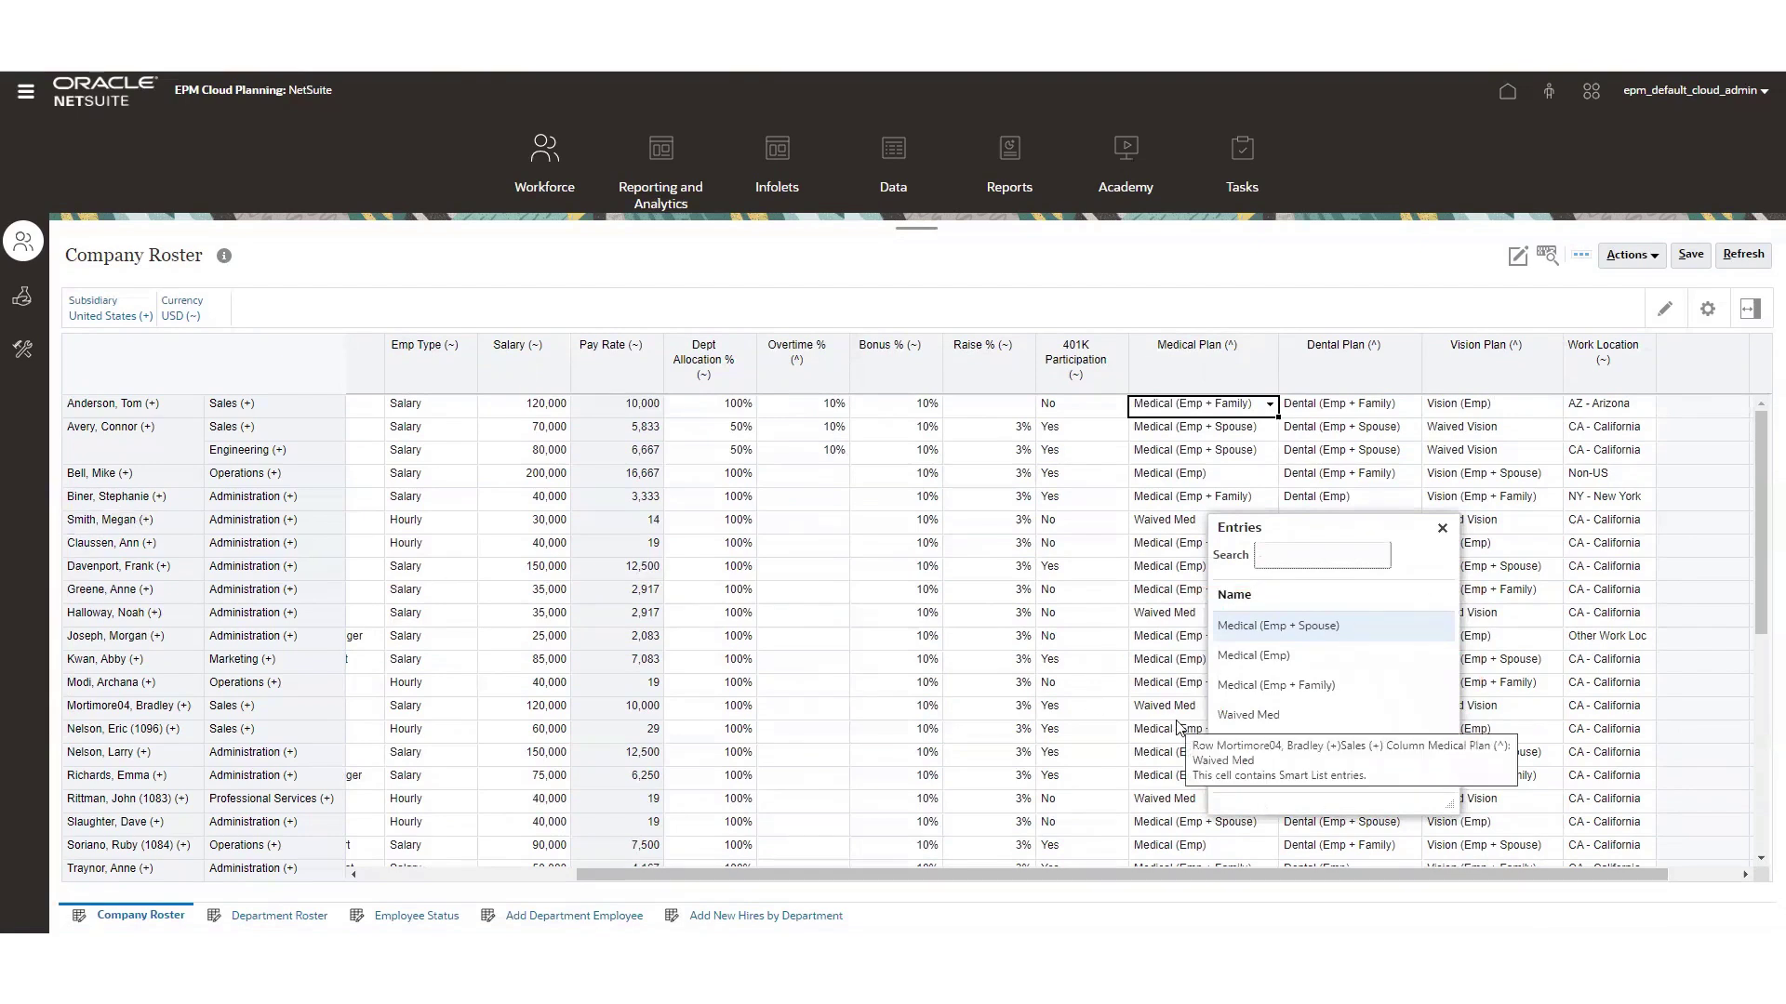
{"action": "left_click", "coordinate": [1442, 530]}
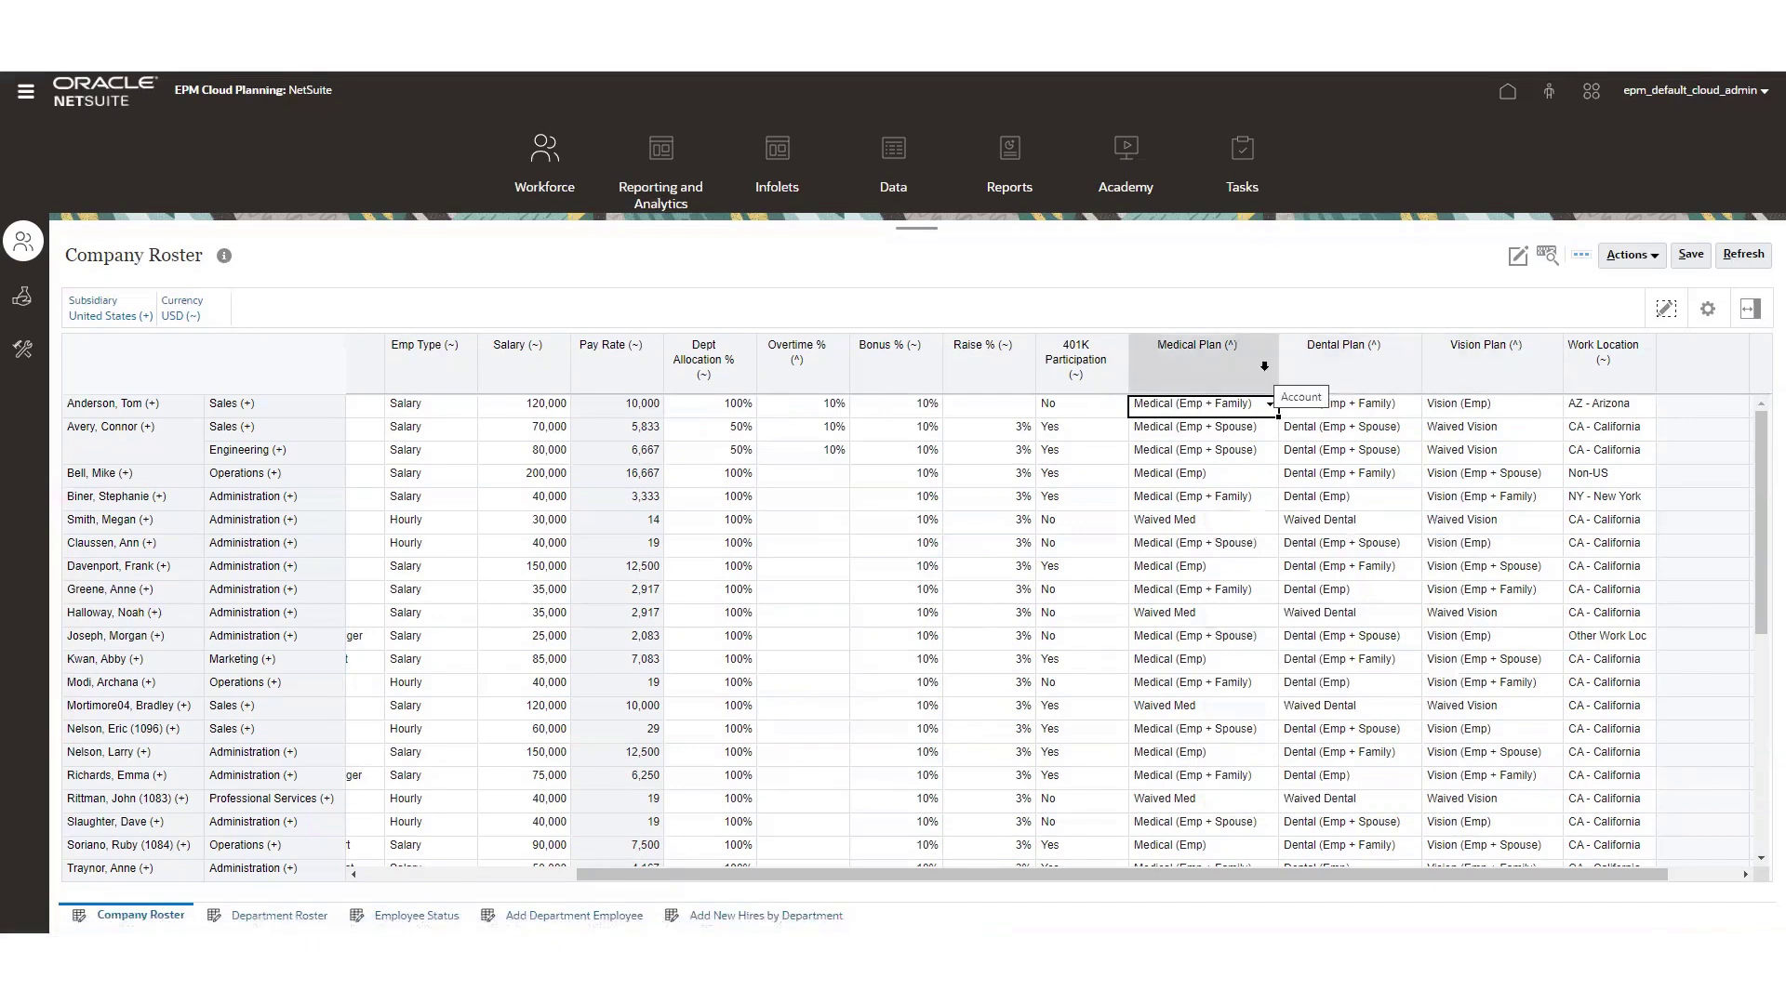
{"action": "left_click", "coordinate": [1384, 410]}
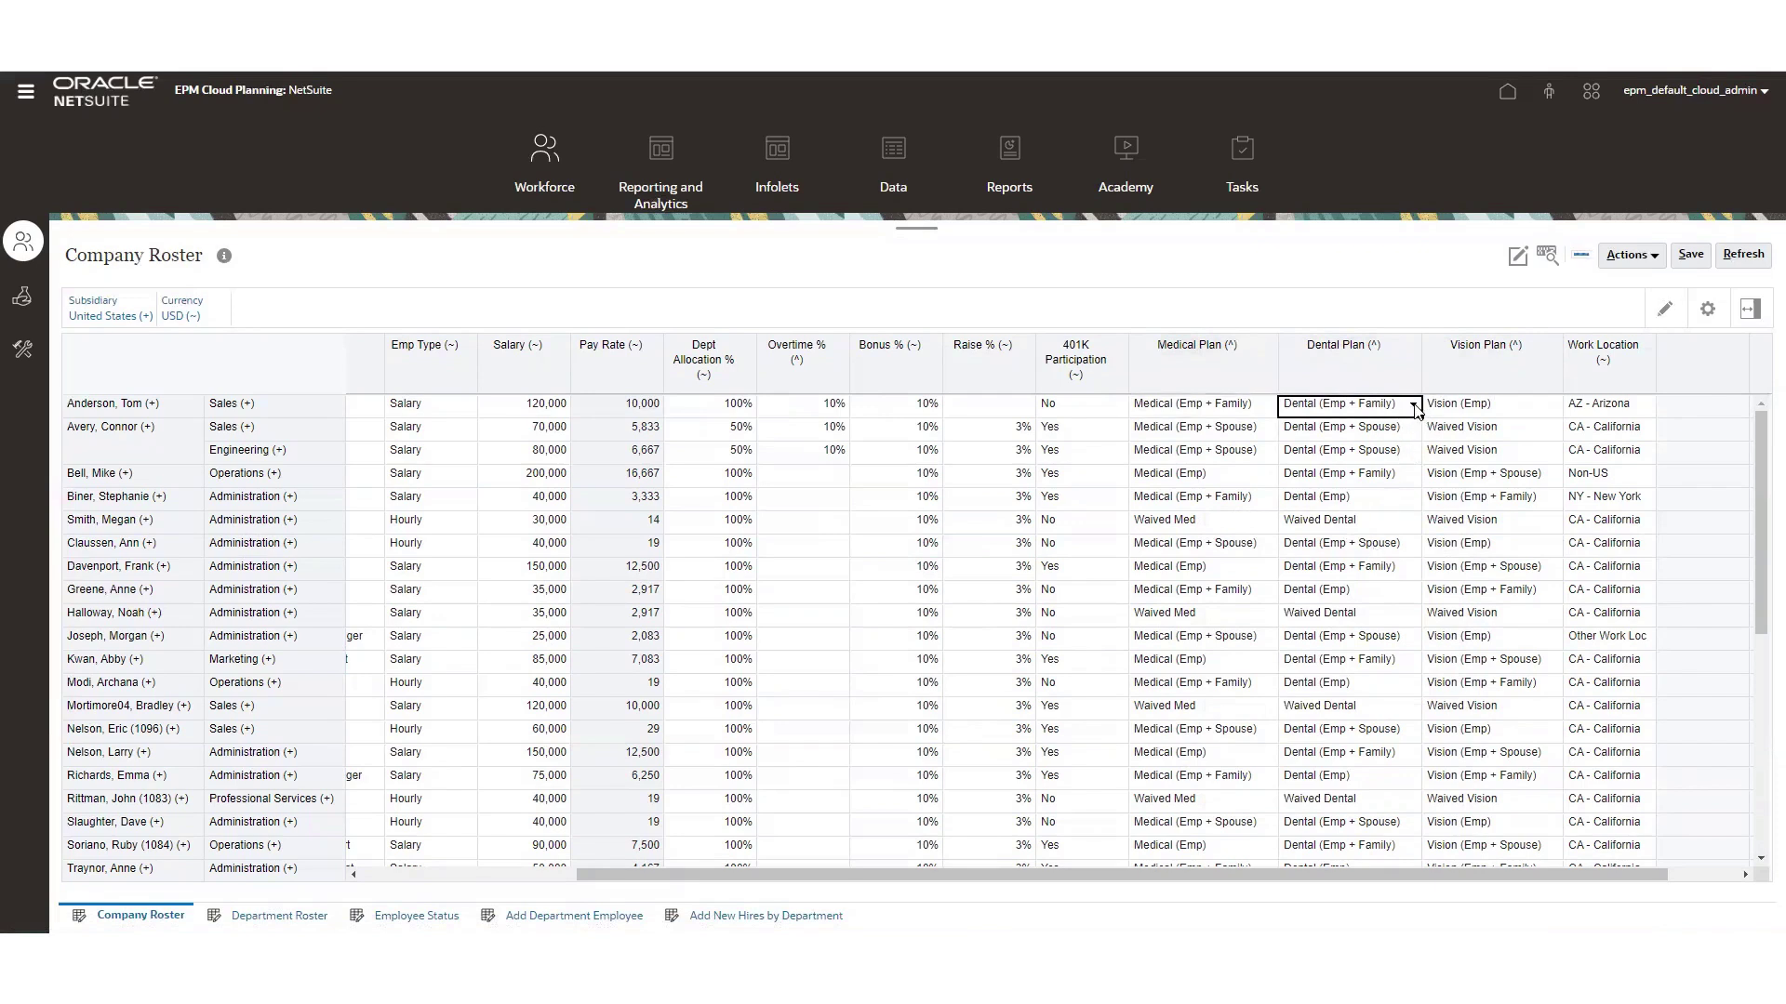
{"action": "left_click", "coordinate": [1413, 406]}
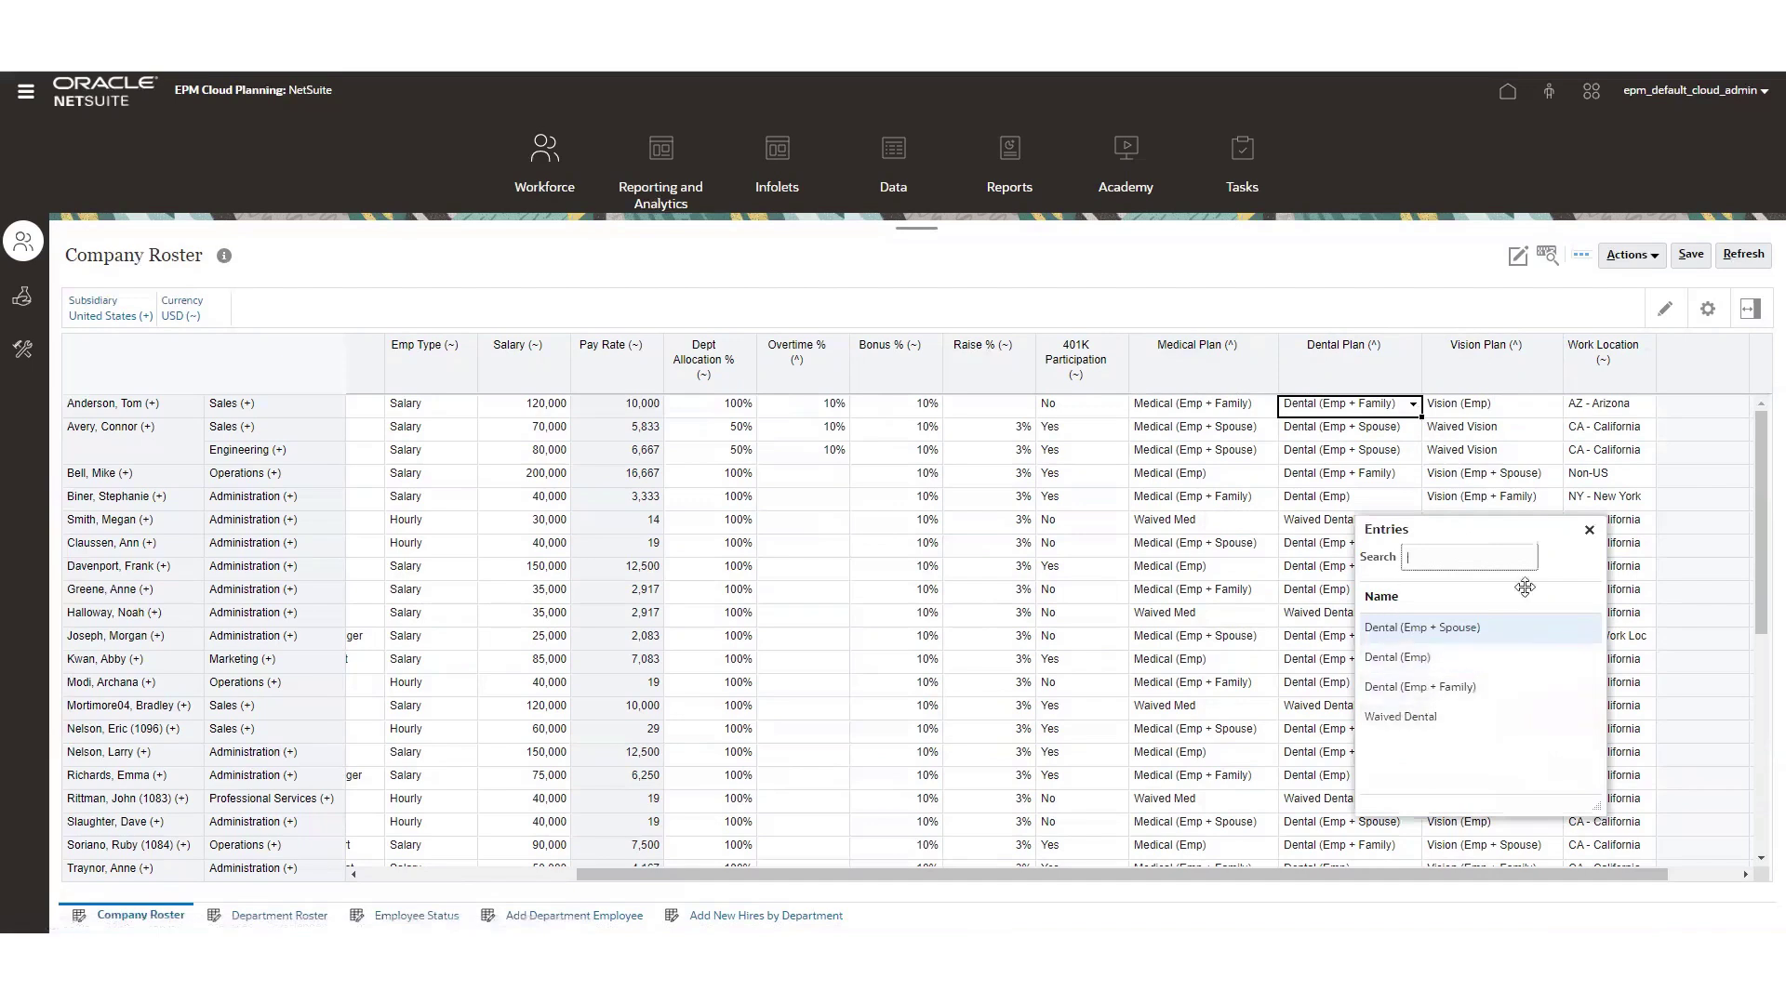
{"action": "left_click", "coordinate": [1588, 531]}
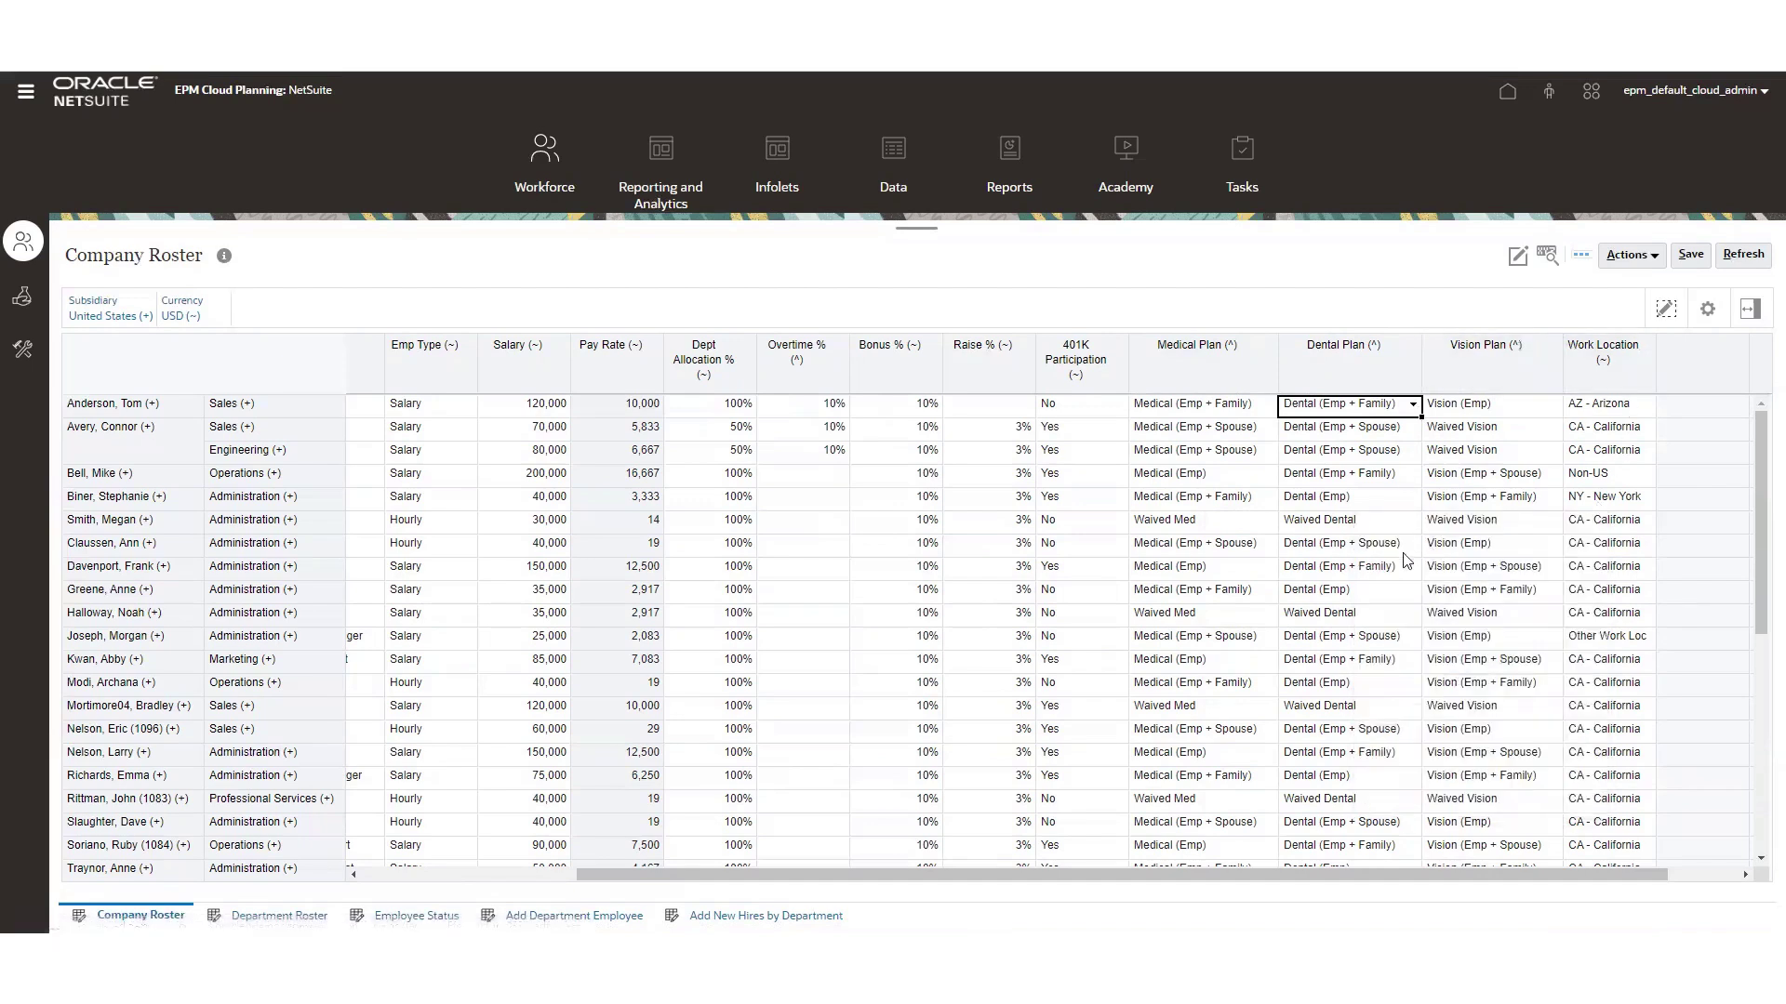
{"action": "left_click_drag", "start_coordinate": [1007, 879], "coordinate": [915, 889]}
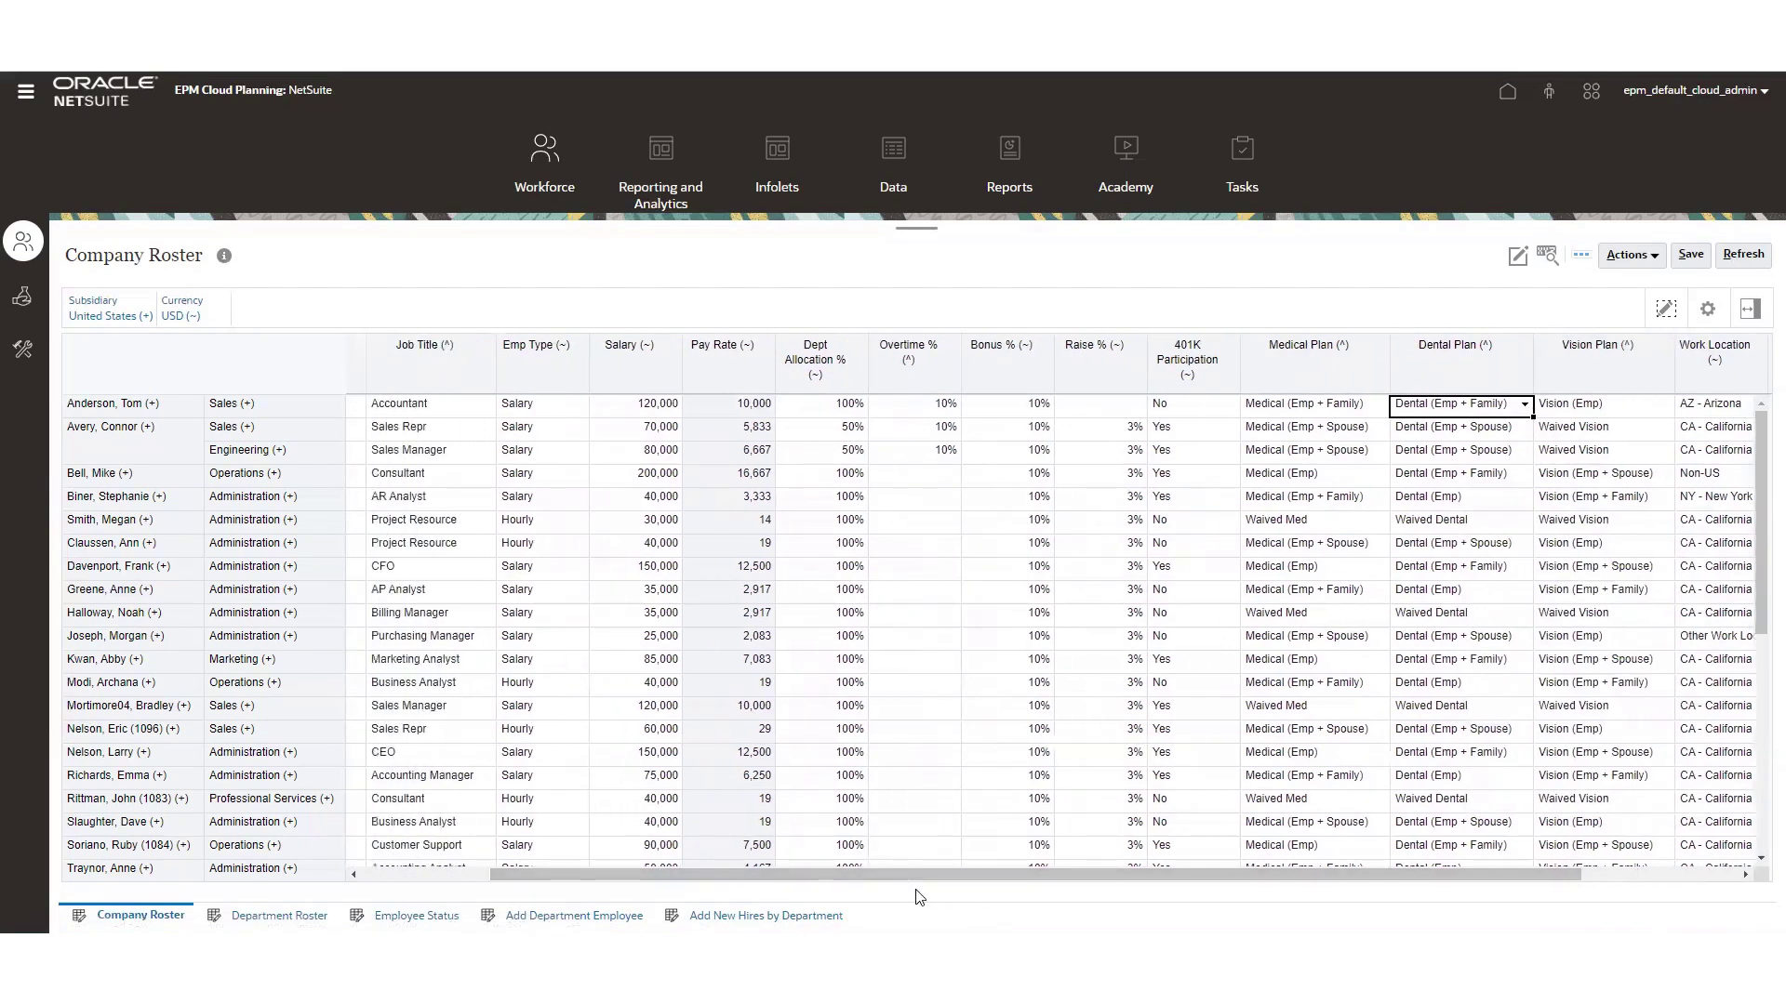
- Open the workforce Pay Schedule and select the Workdays in Month and Pay Periods per Month rows for review
{"action": "left_click", "coordinate": [23, 356]}
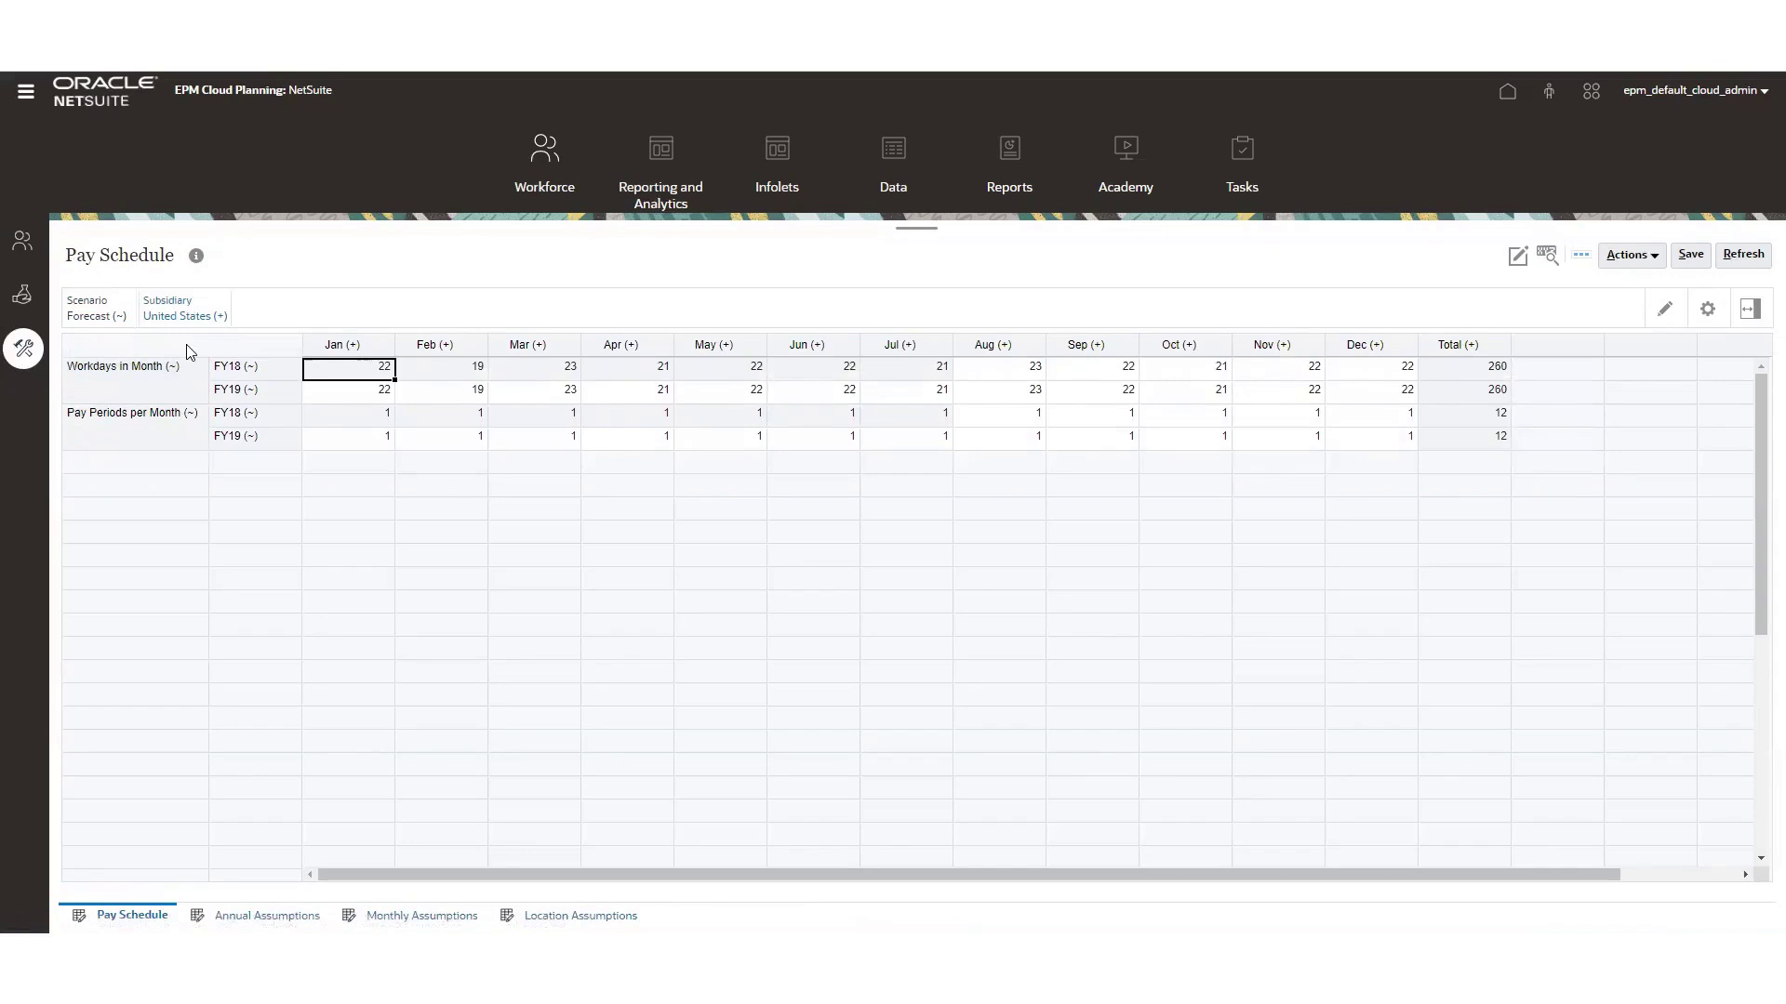
{"action": "left_click", "coordinate": [142, 370]}
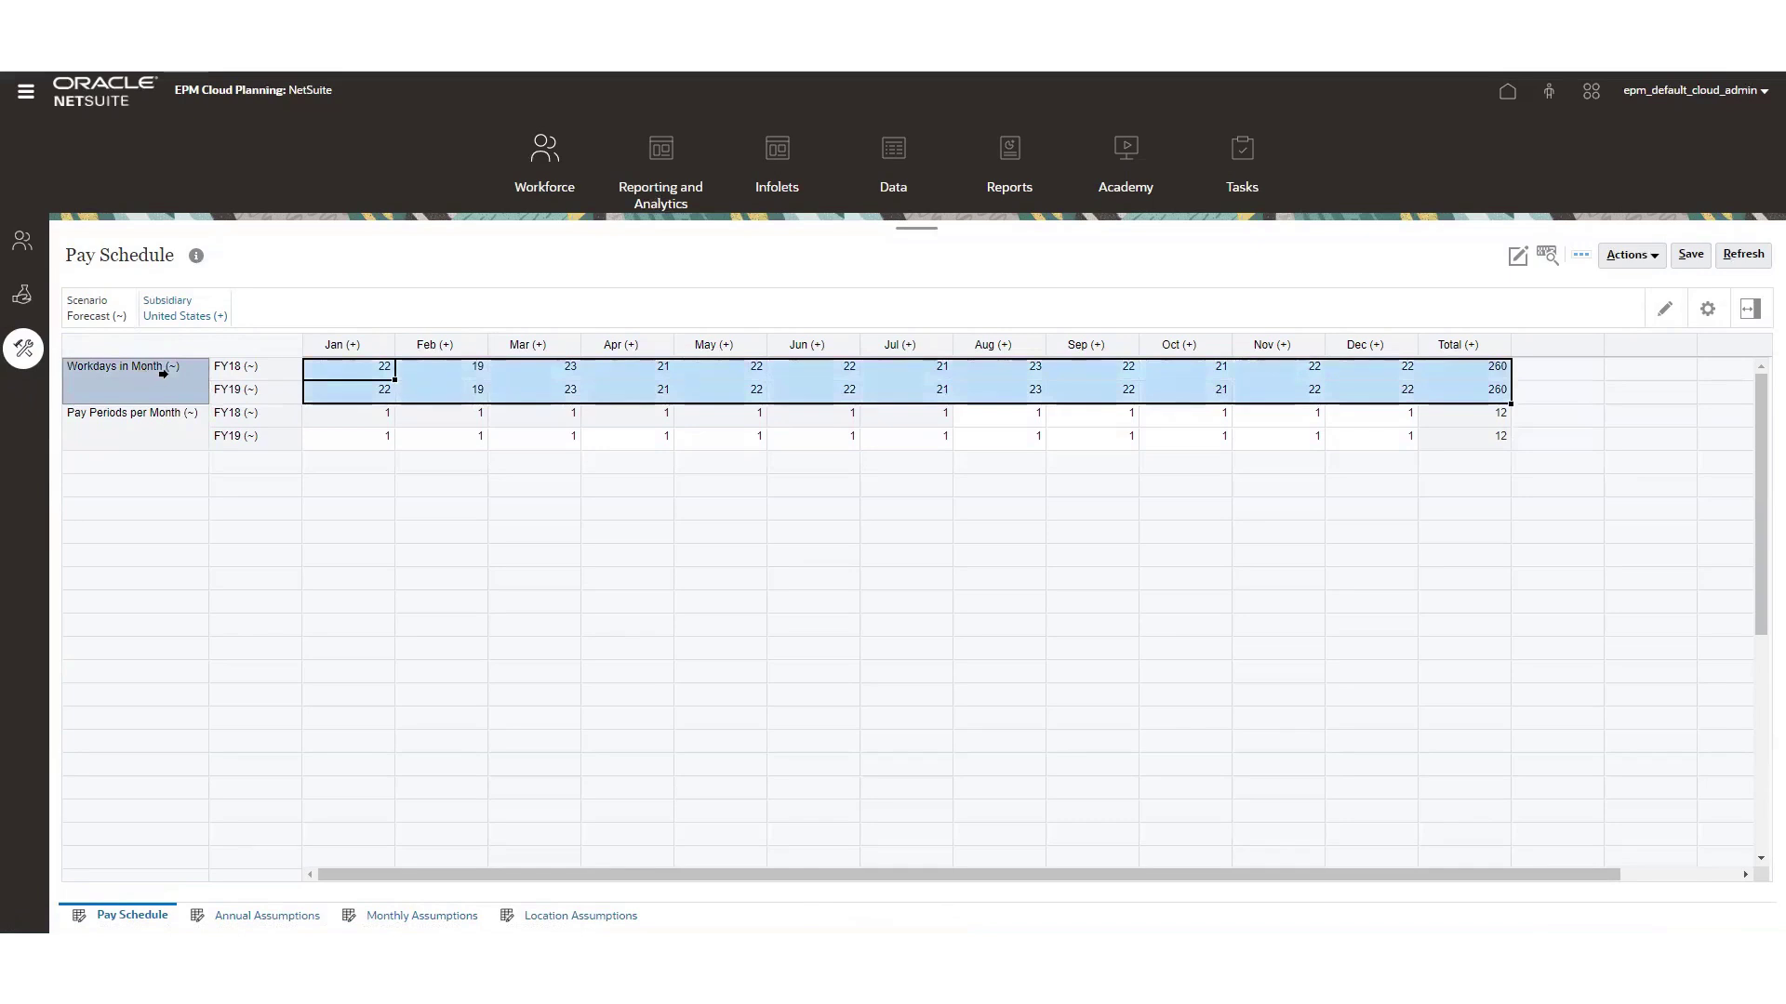
{"action": "left_click", "coordinate": [252, 371]}
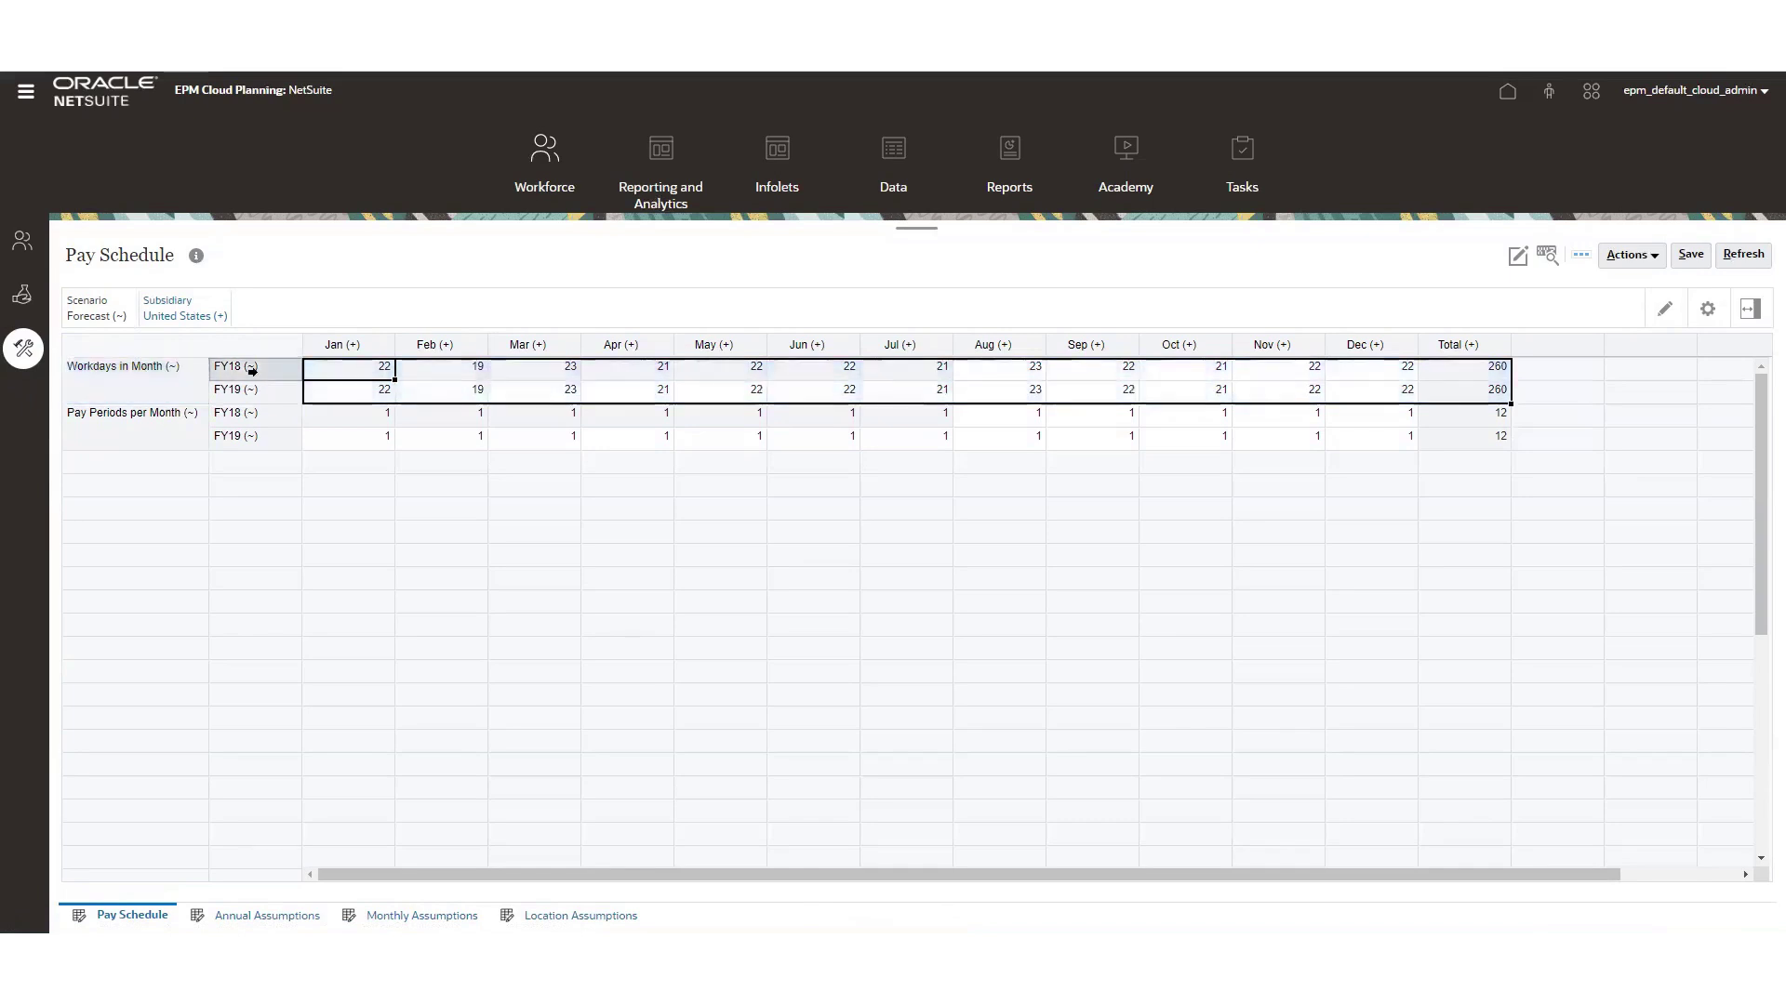
{"action": "left_click", "coordinate": [252, 370]}
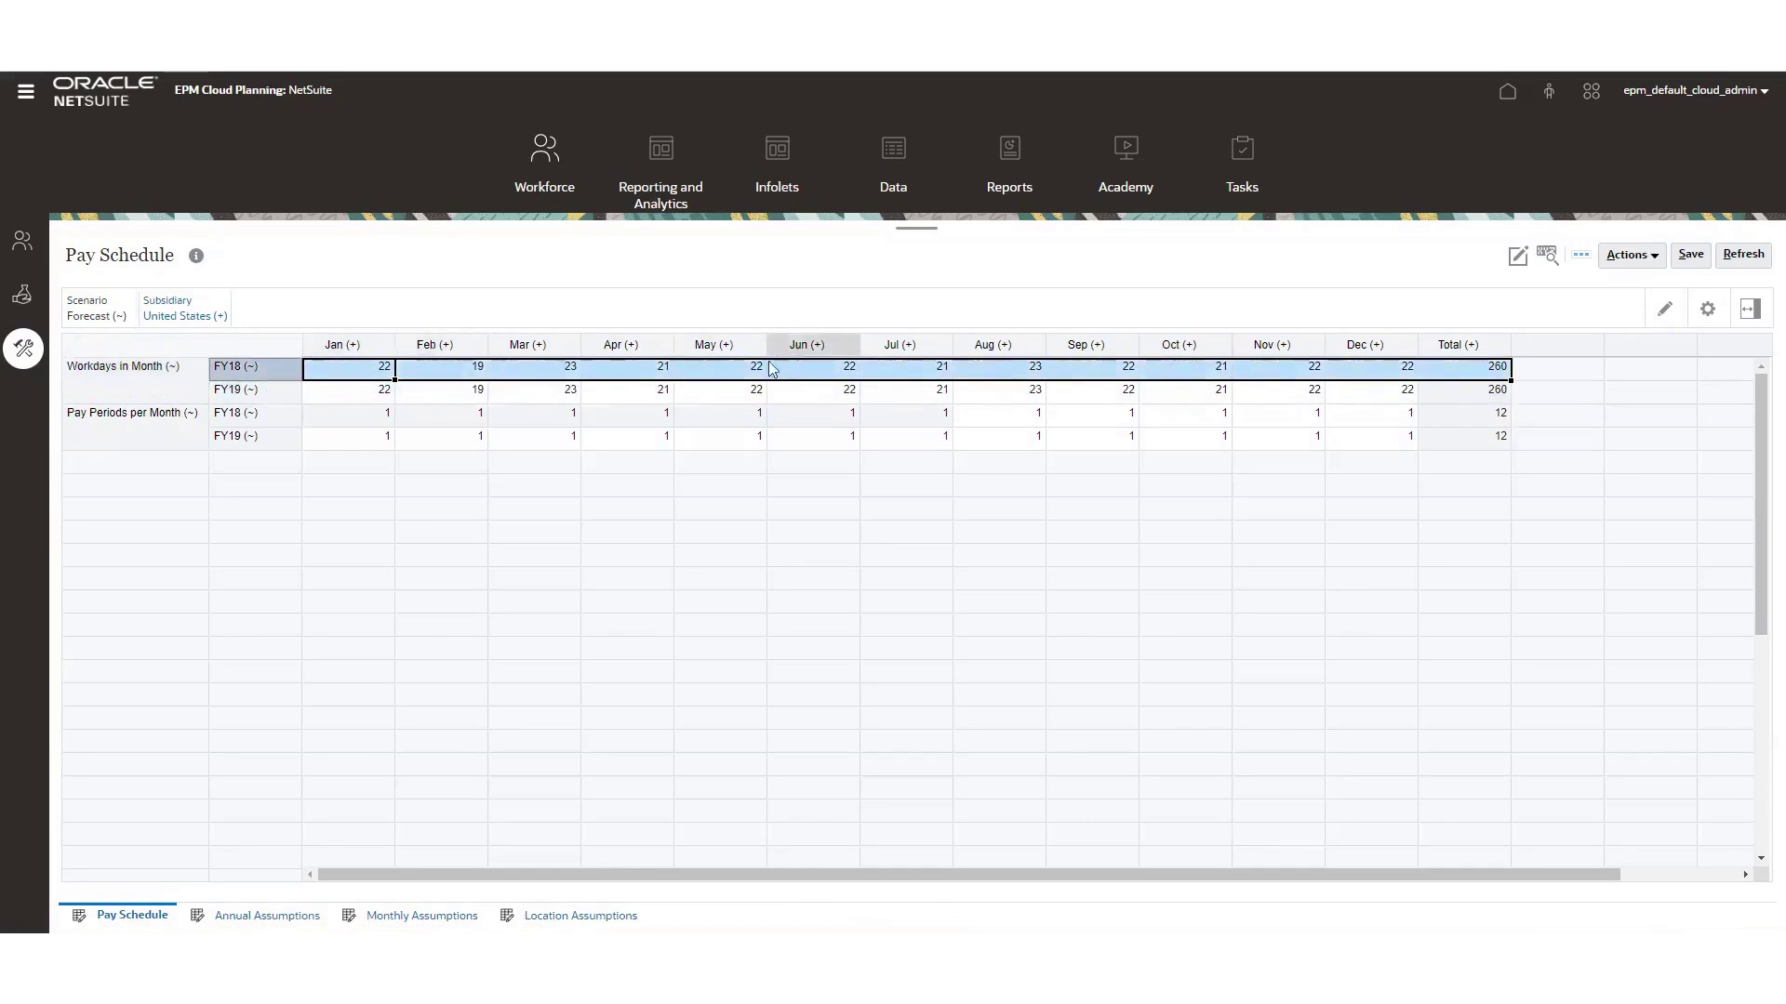
{"action": "left_click", "coordinate": [203, 416]}
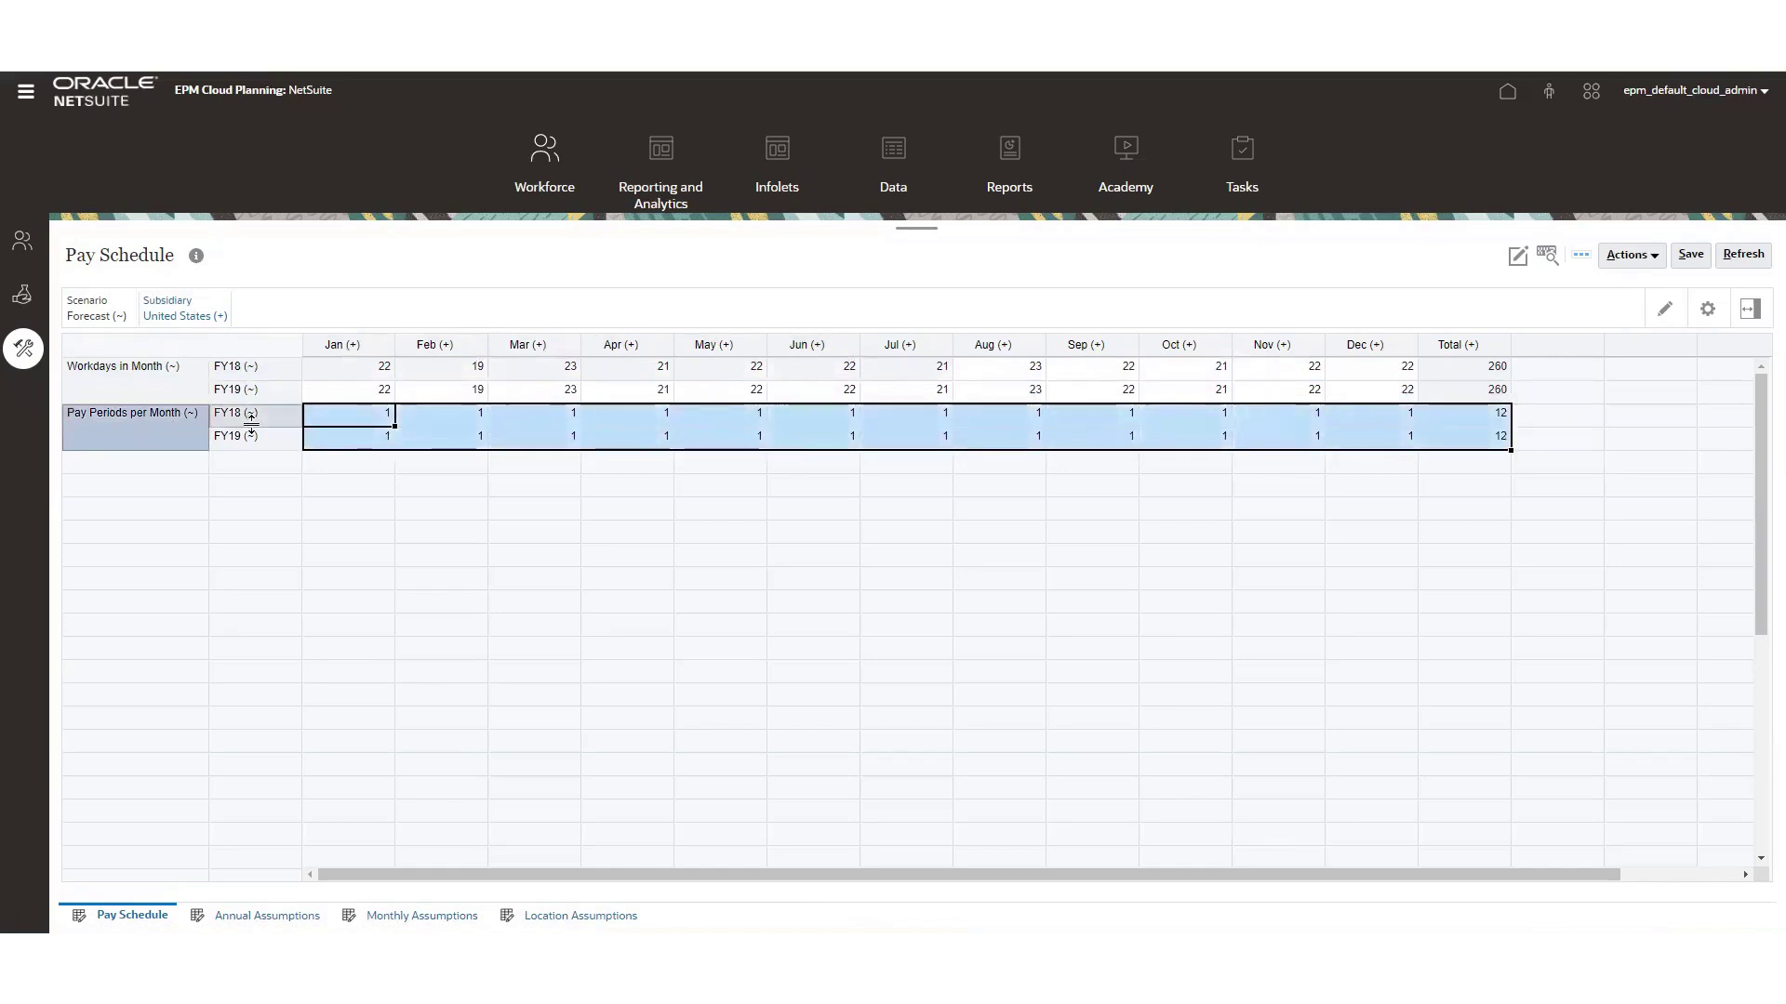
- Open the Annual Assumptions form and set the FY19 Merit Month to Dec
{"action": "left_click", "coordinate": [262, 918]}
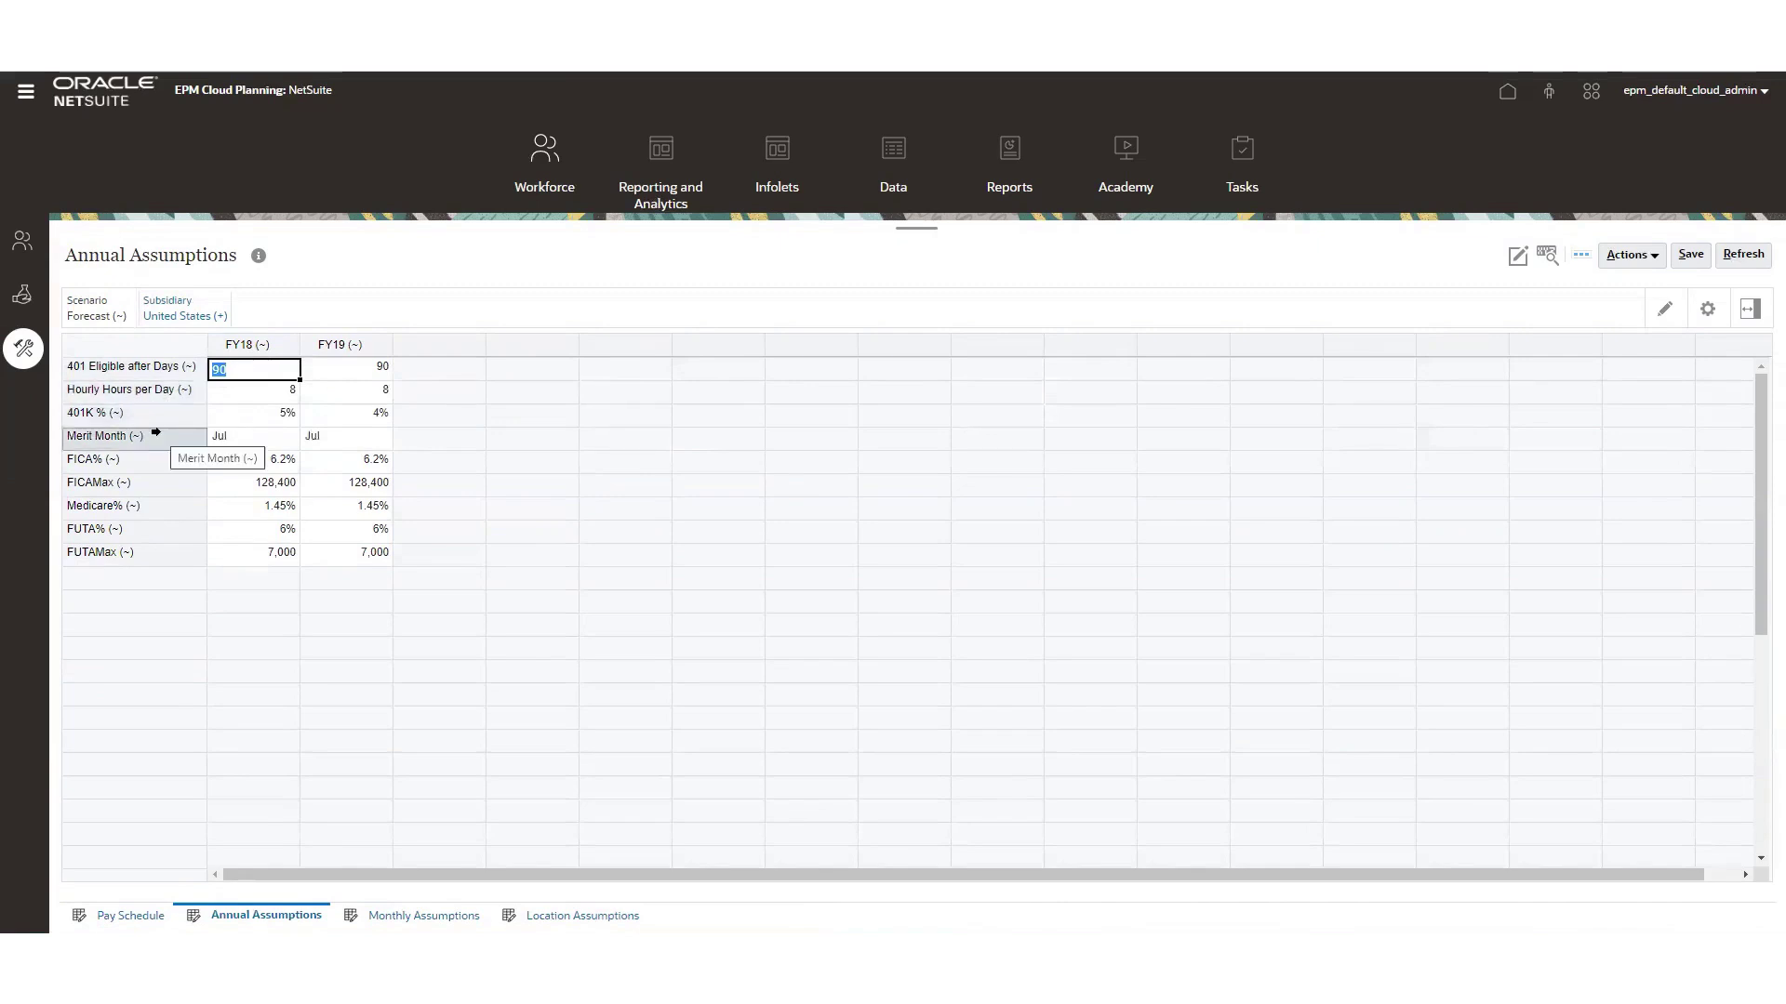
{"action": "left_click", "coordinate": [327, 439]}
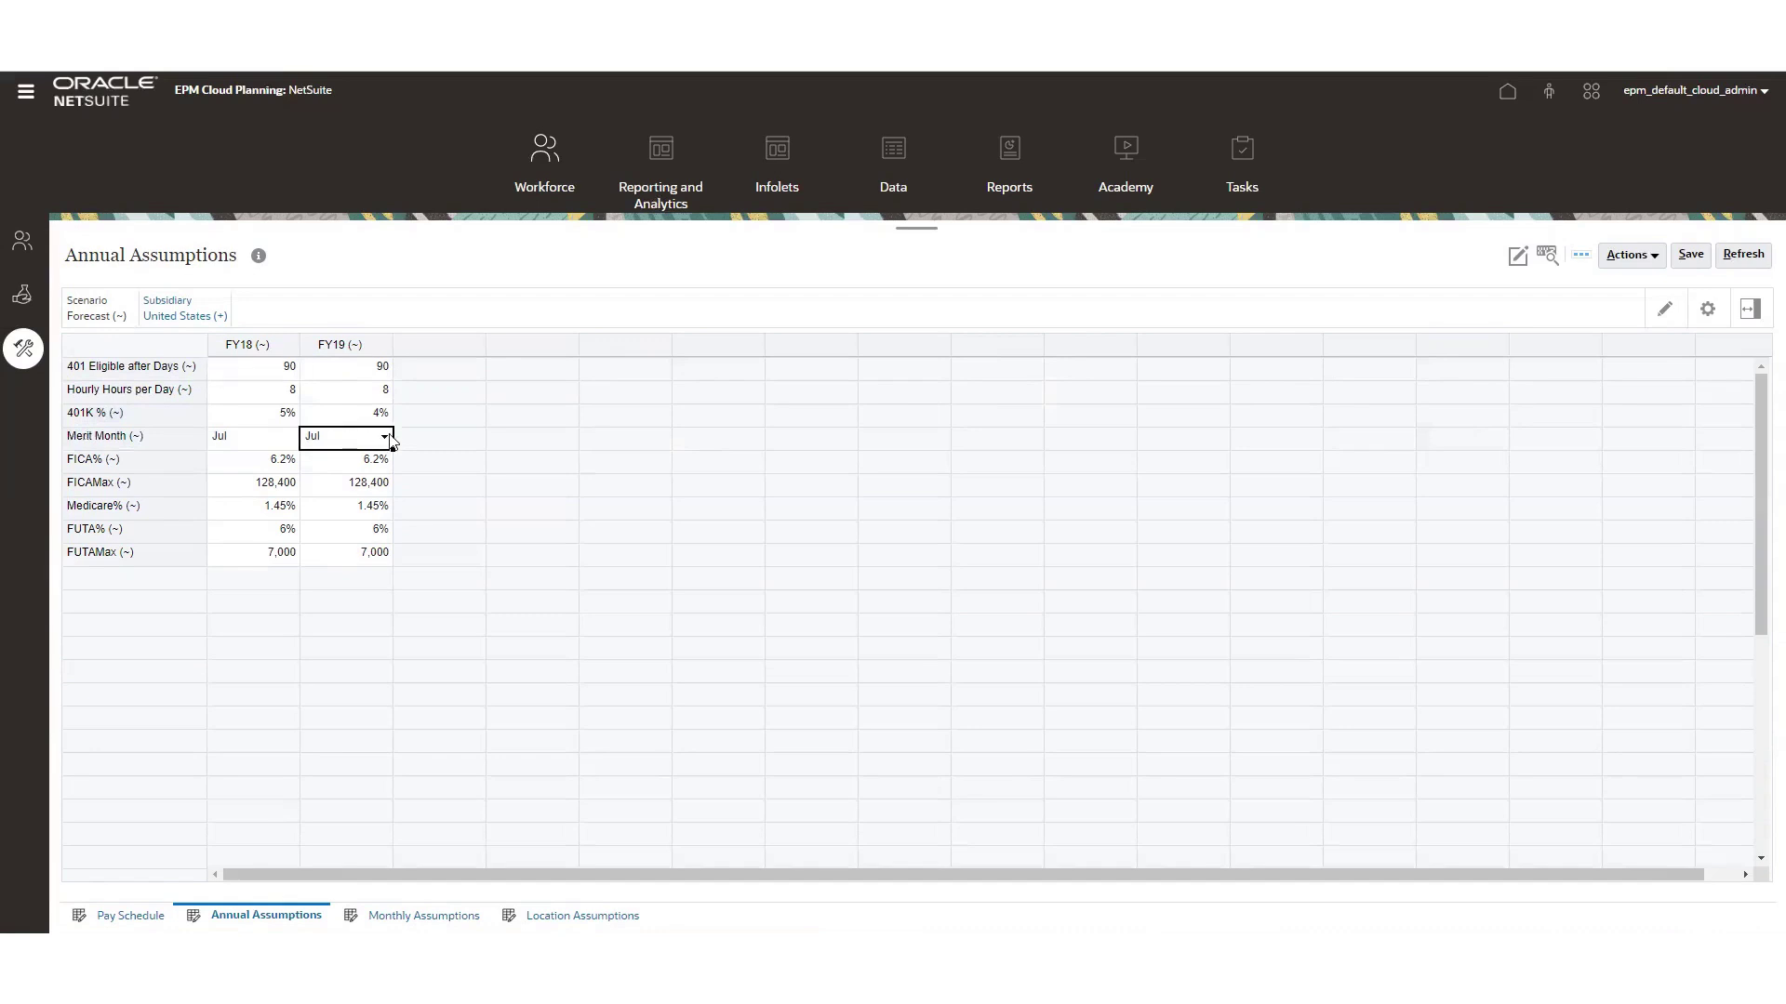
{"action": "left_click", "coordinate": [384, 438]}
{"action": "scroll", "coordinate": [430, 702], "scroll_direction": "down", "scroll_amount": 3}
{"action": "left_click", "coordinate": [418, 820]}
{"action": "left_click", "coordinate": [232, 674]}
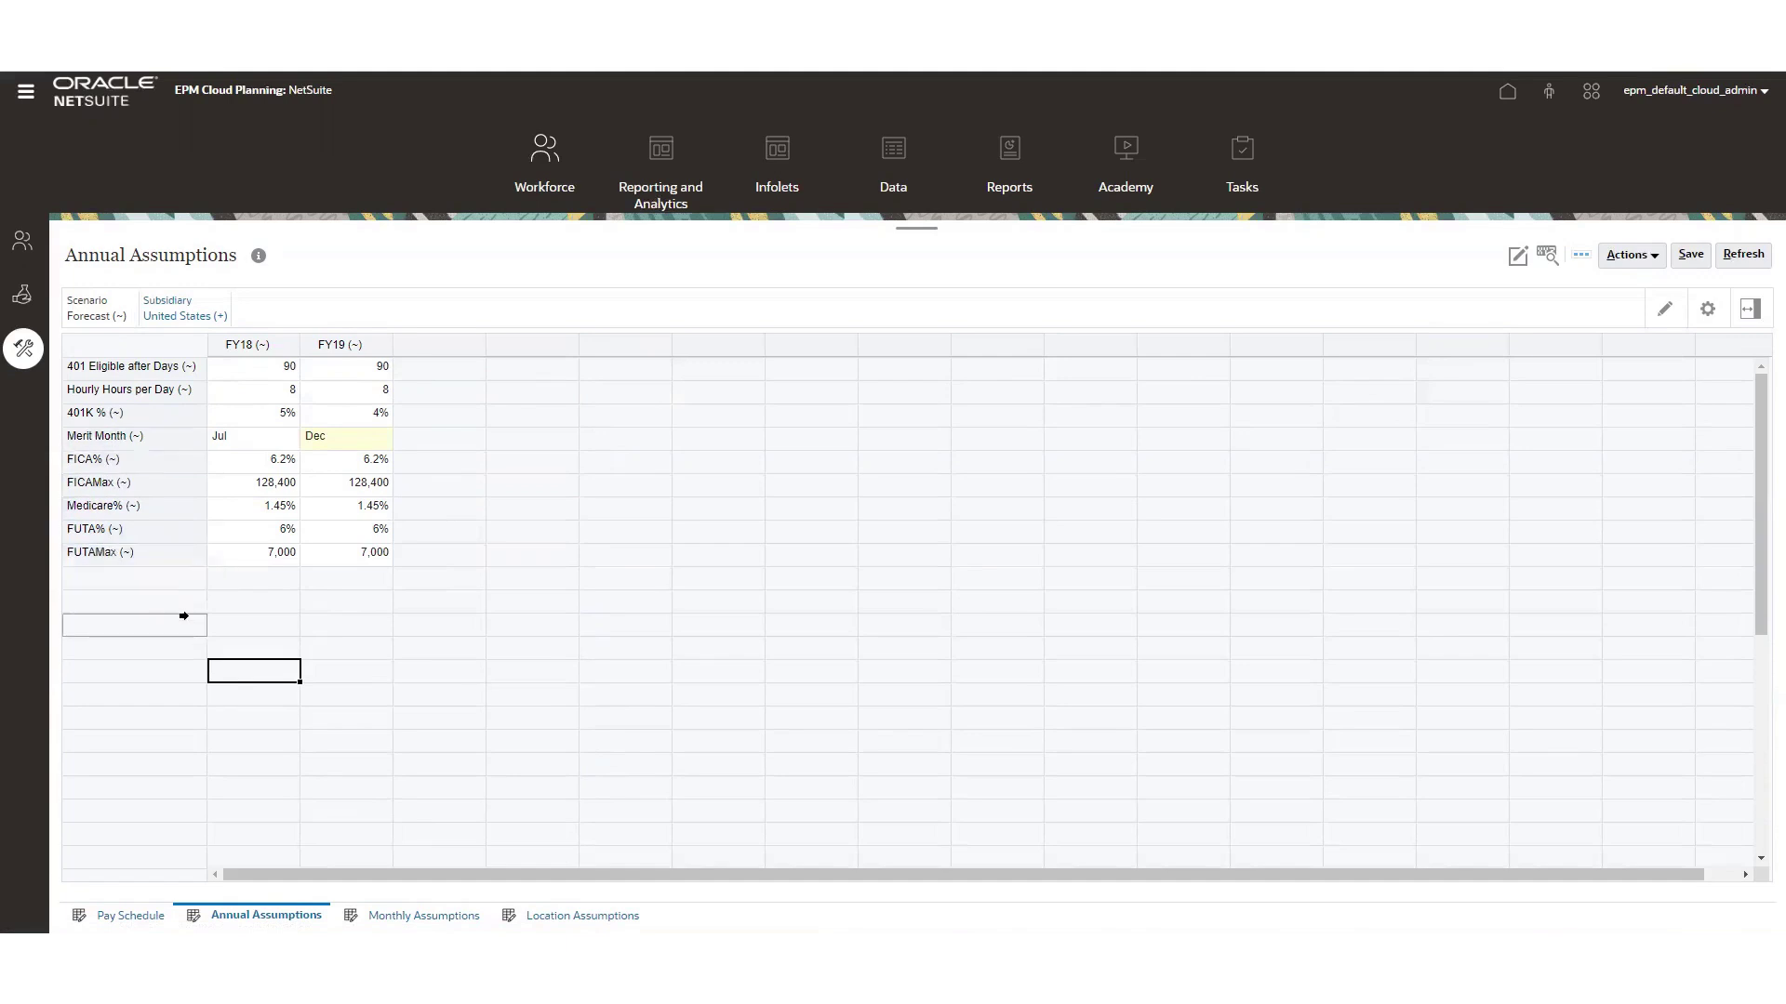
- Open the Monthly Assumptions form, discarding the unsaved changes in Annual Assumptions
{"action": "left_click", "coordinate": [397, 918]}
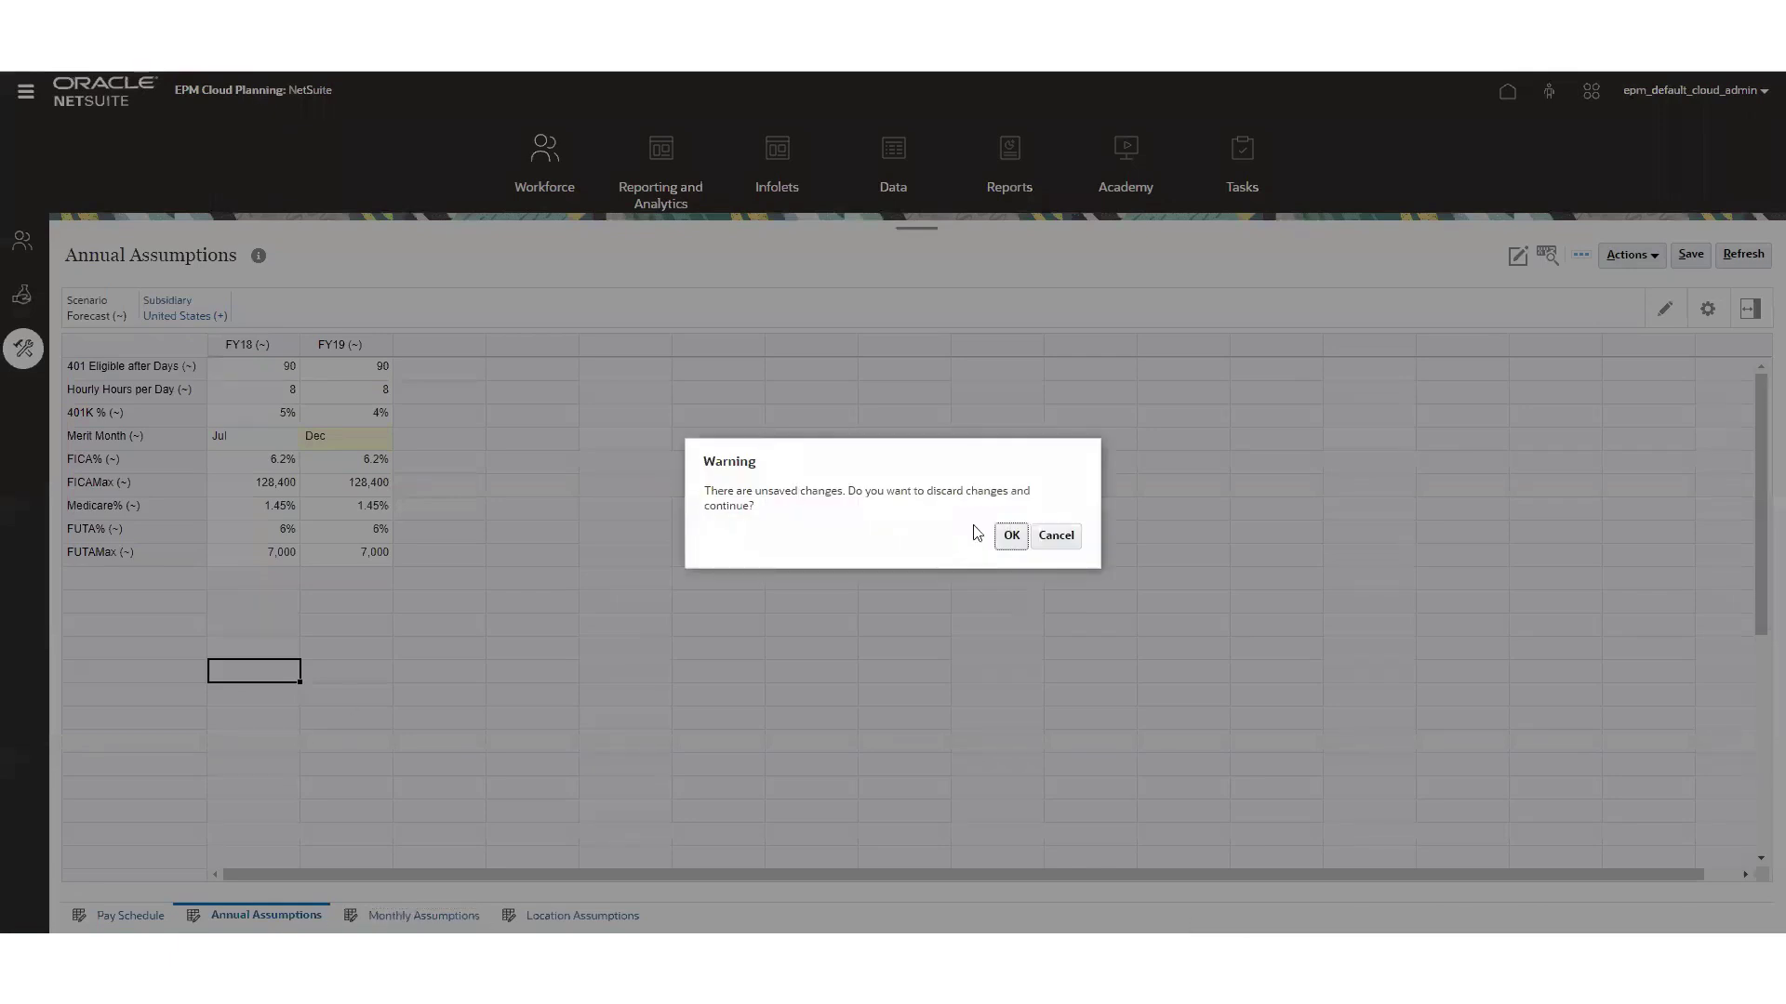
{"action": "left_click", "coordinate": [1008, 537]}
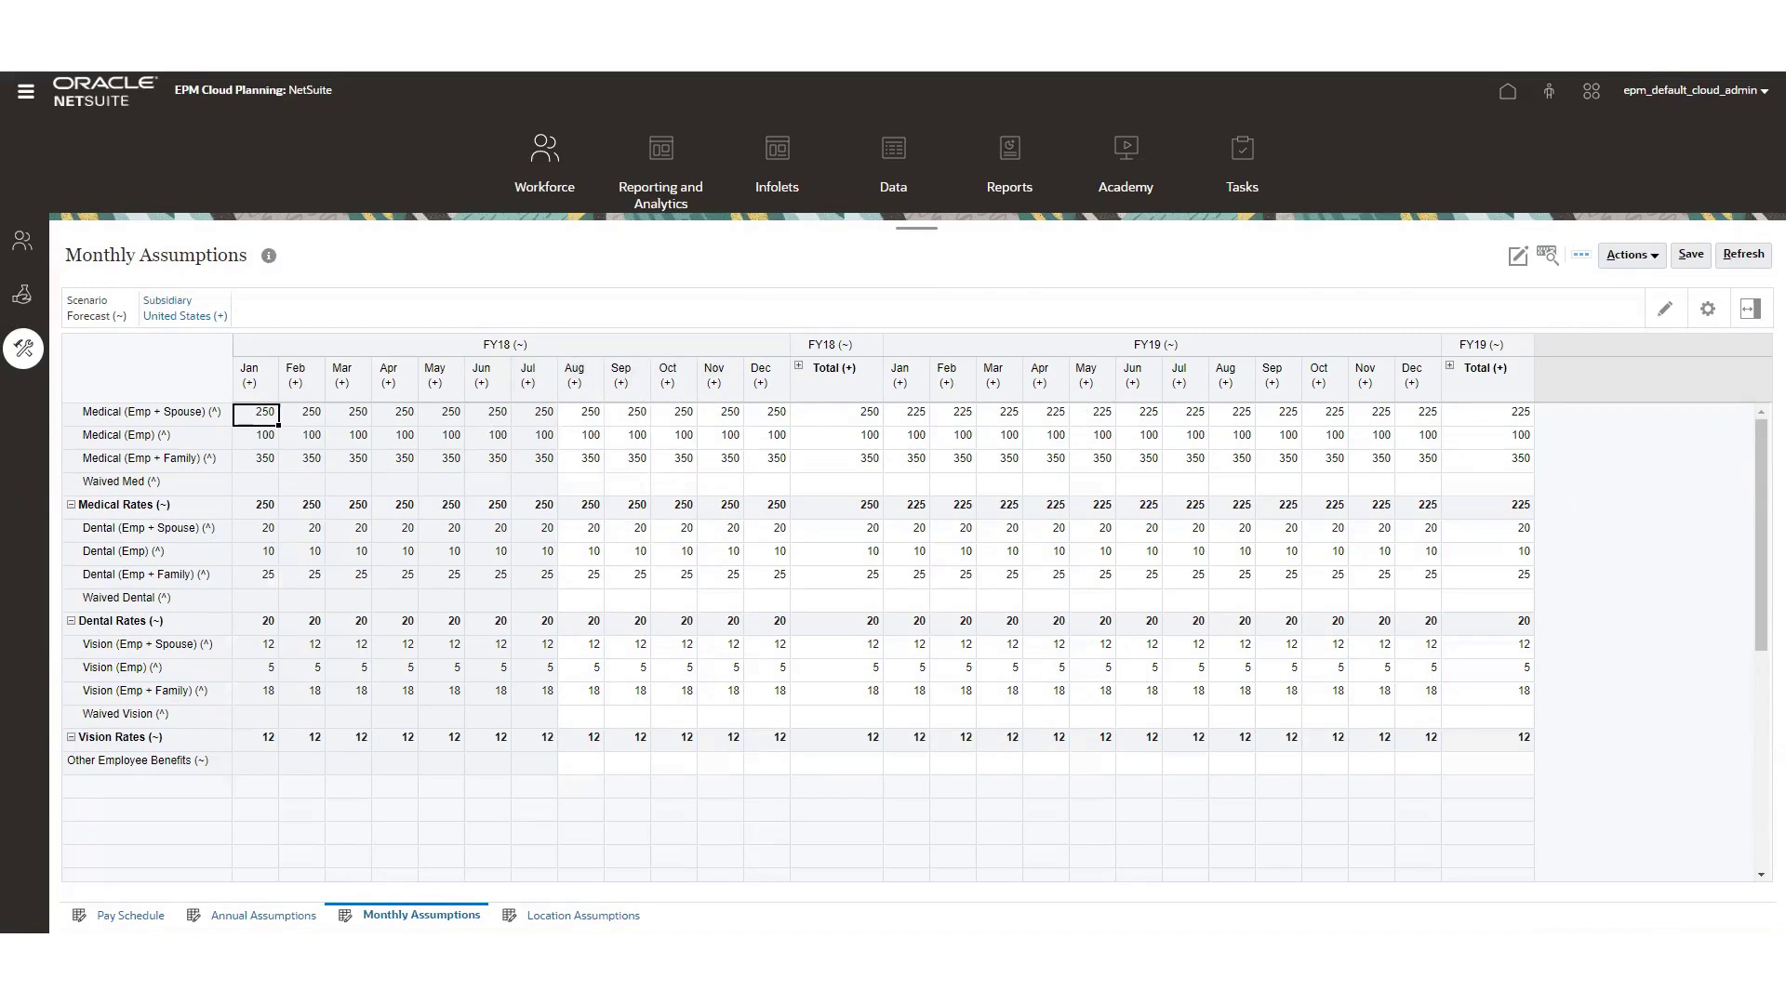
- Switch to the Excel workbook Book1 and add a new blank sheet
{"action": "mouse_move", "coordinate": [80, 950]}
{"action": "left_click", "coordinate": [80, 950]}
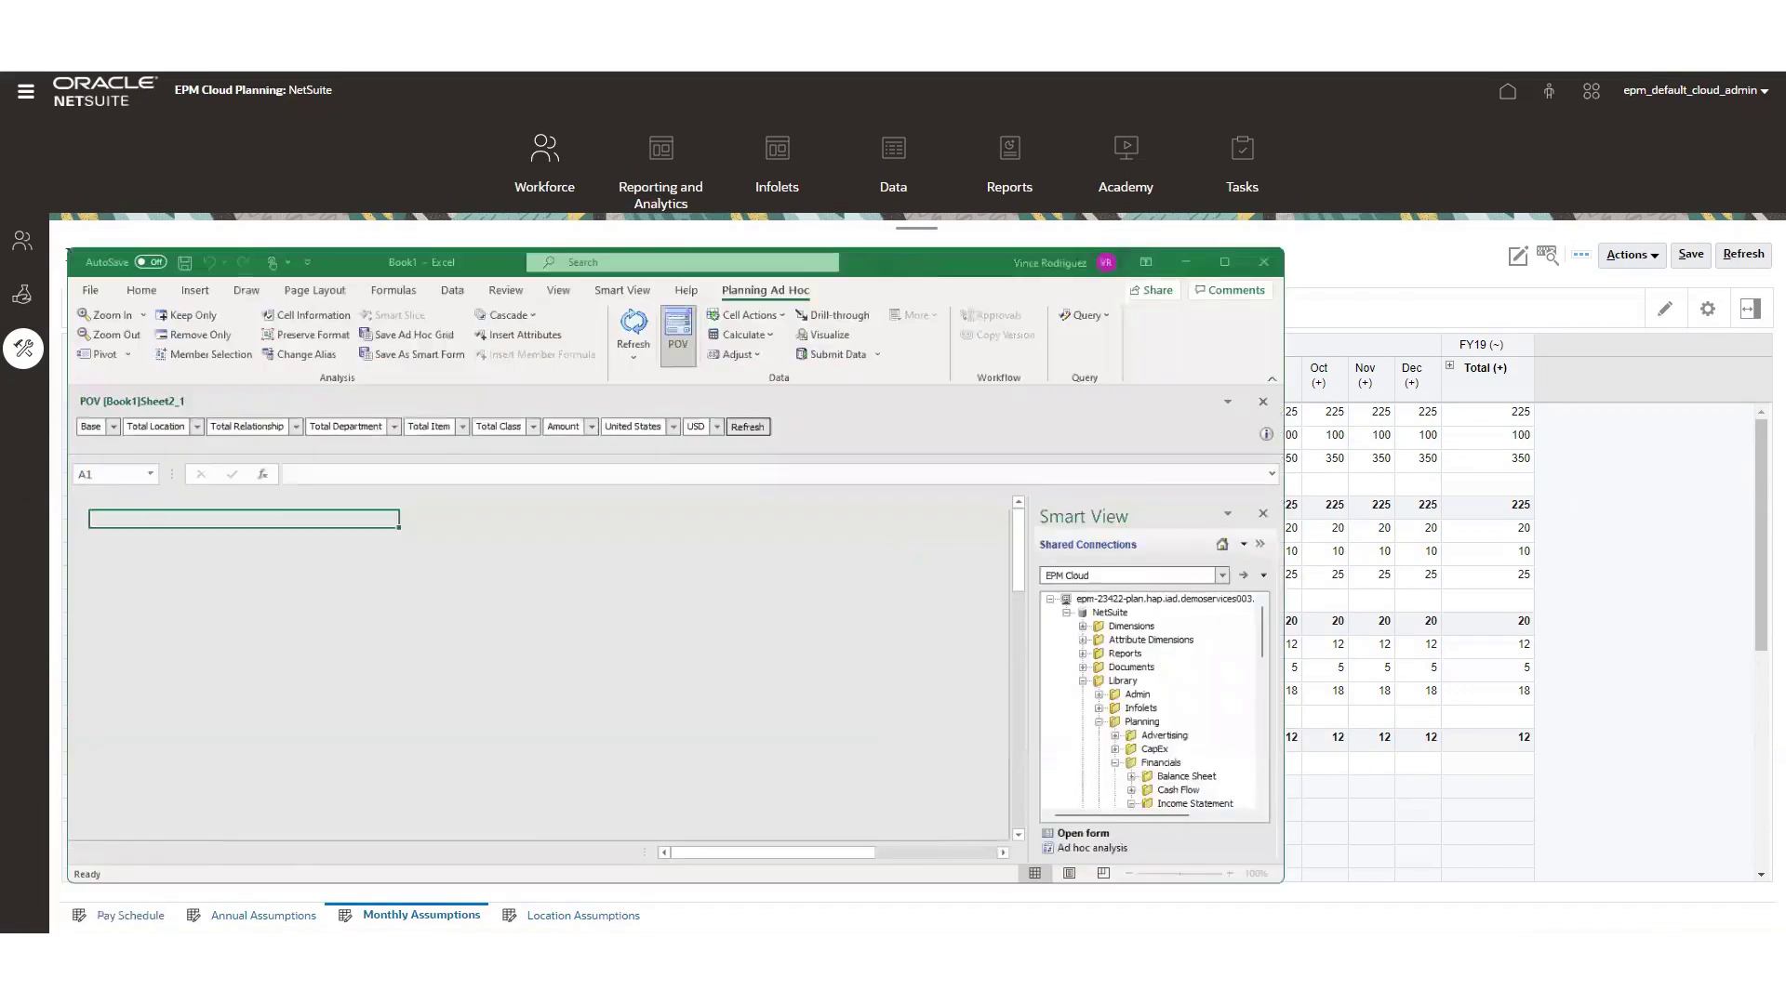
{"action": "left_click", "coordinate": [1339, 207]}
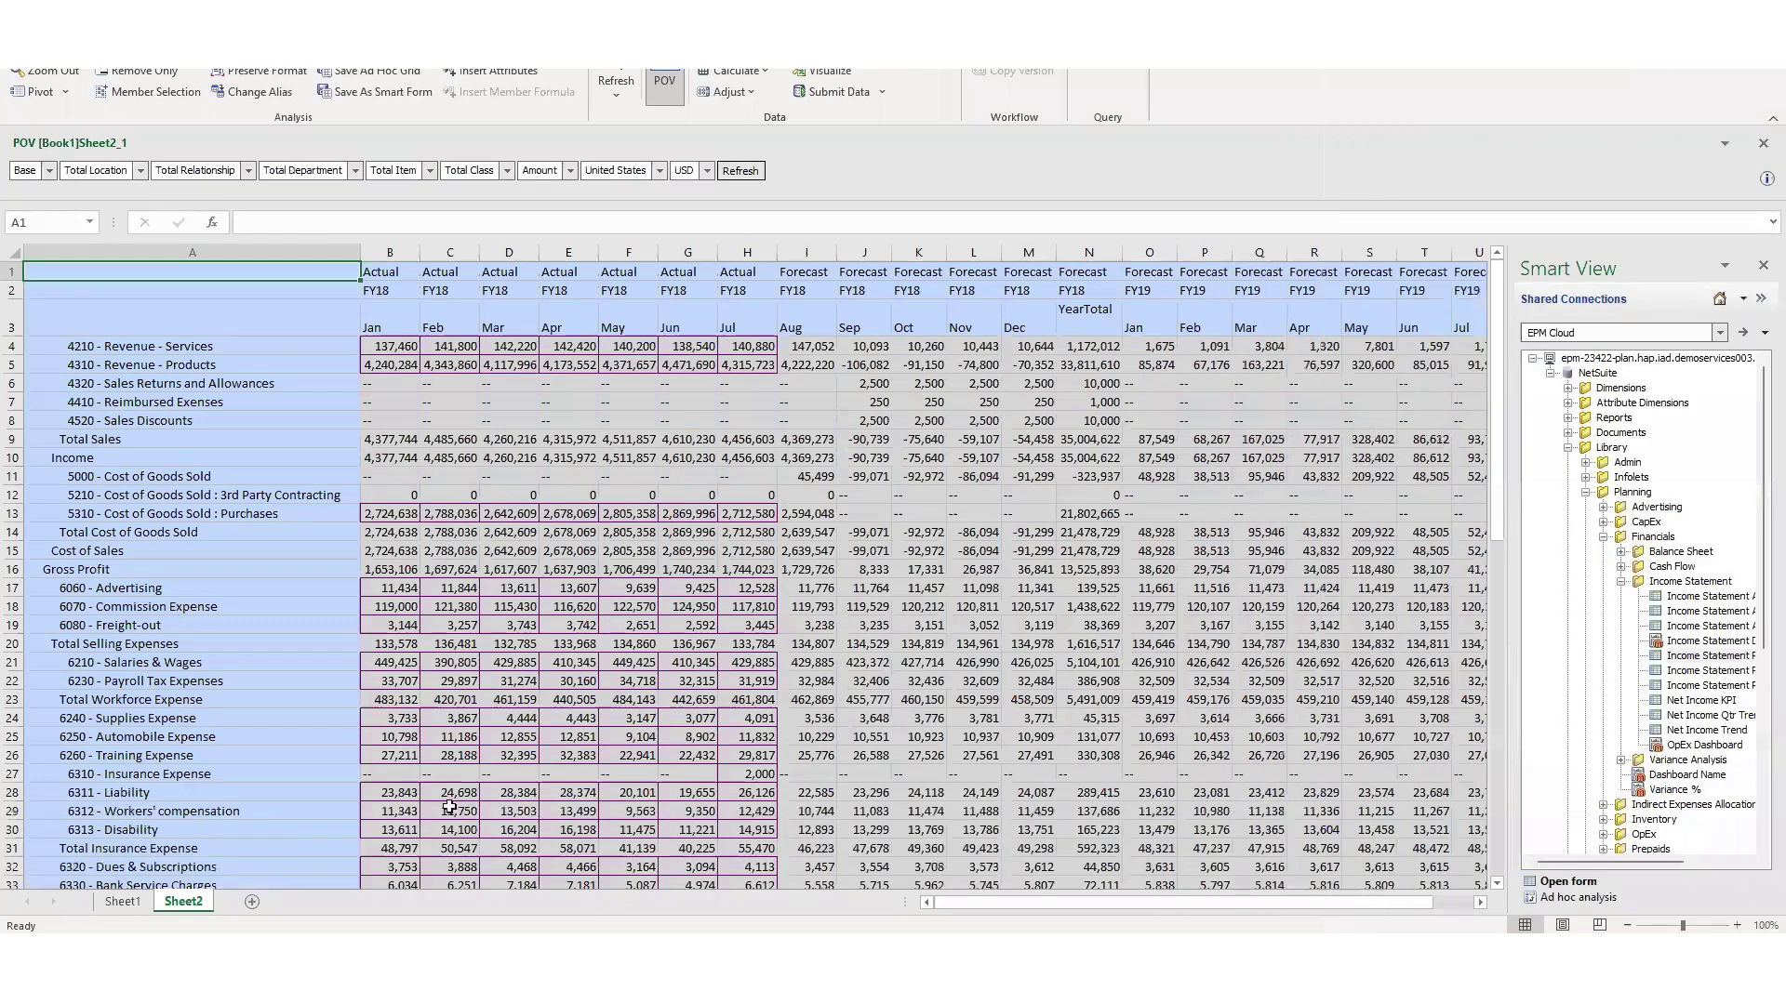
{"action": "left_click", "coordinate": [253, 901]}
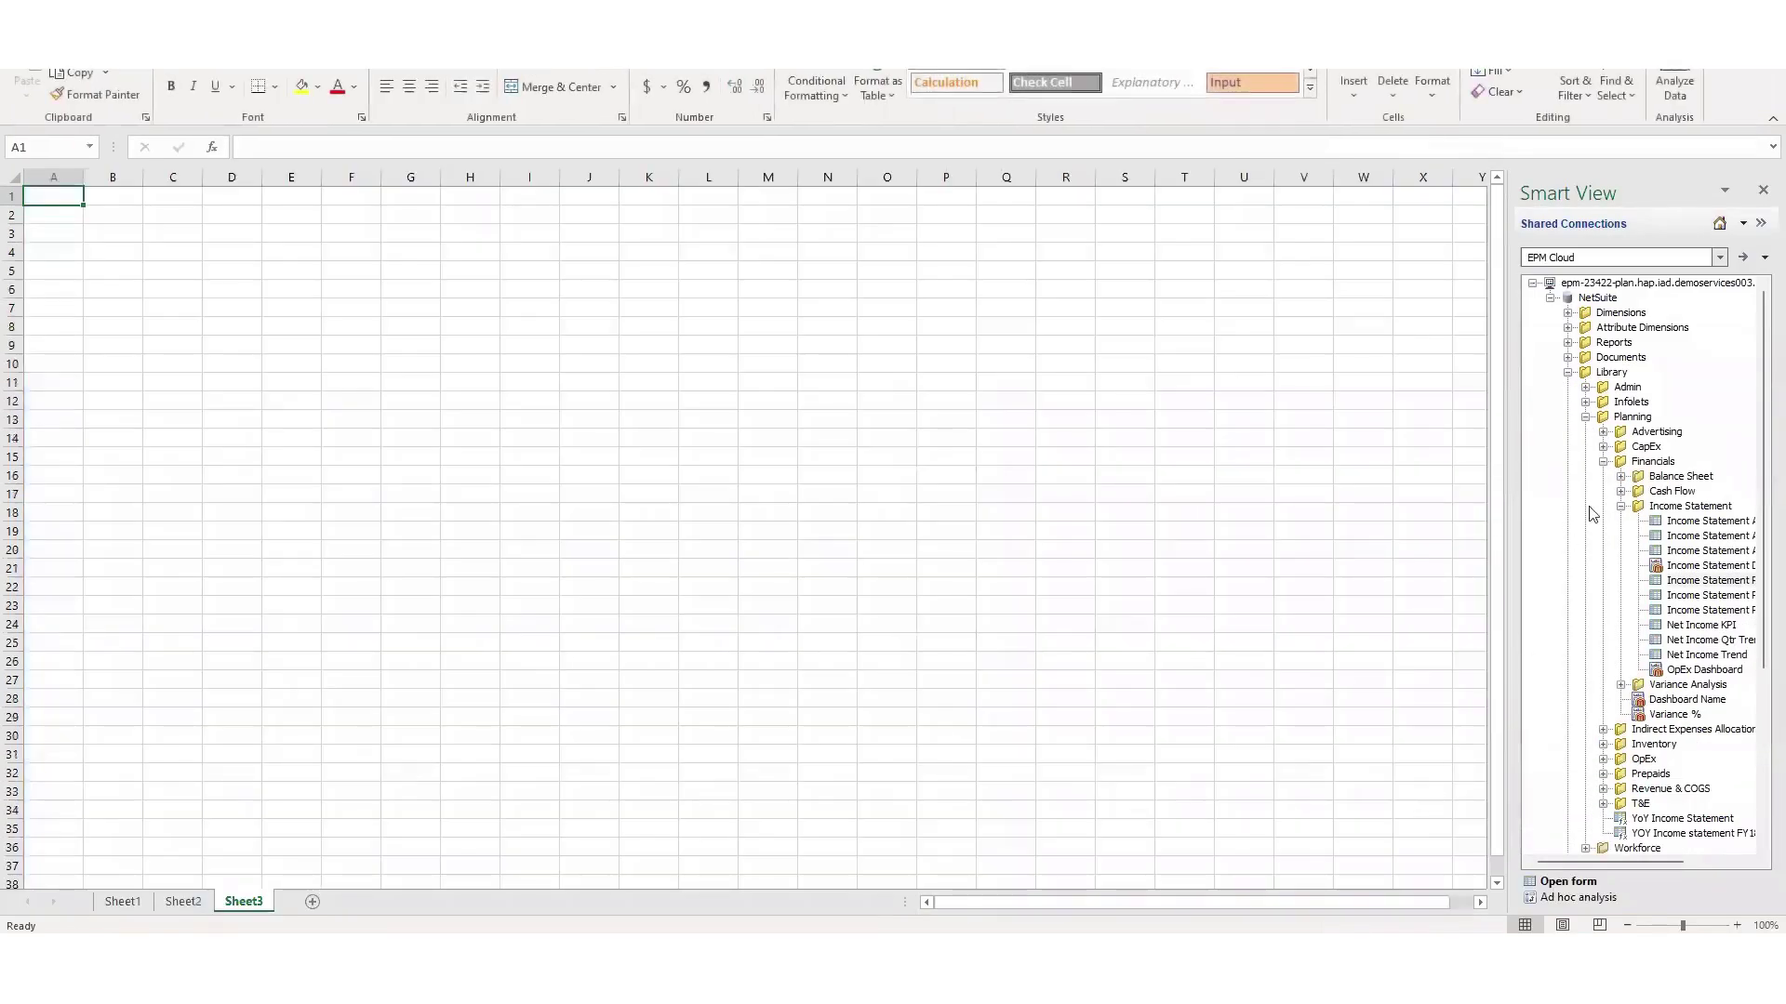
- Open the Monthly Assumptions form from the Workforce SetUp folder of the Smart View library in the new sheet
{"action": "left_click", "coordinate": [1620, 506]}
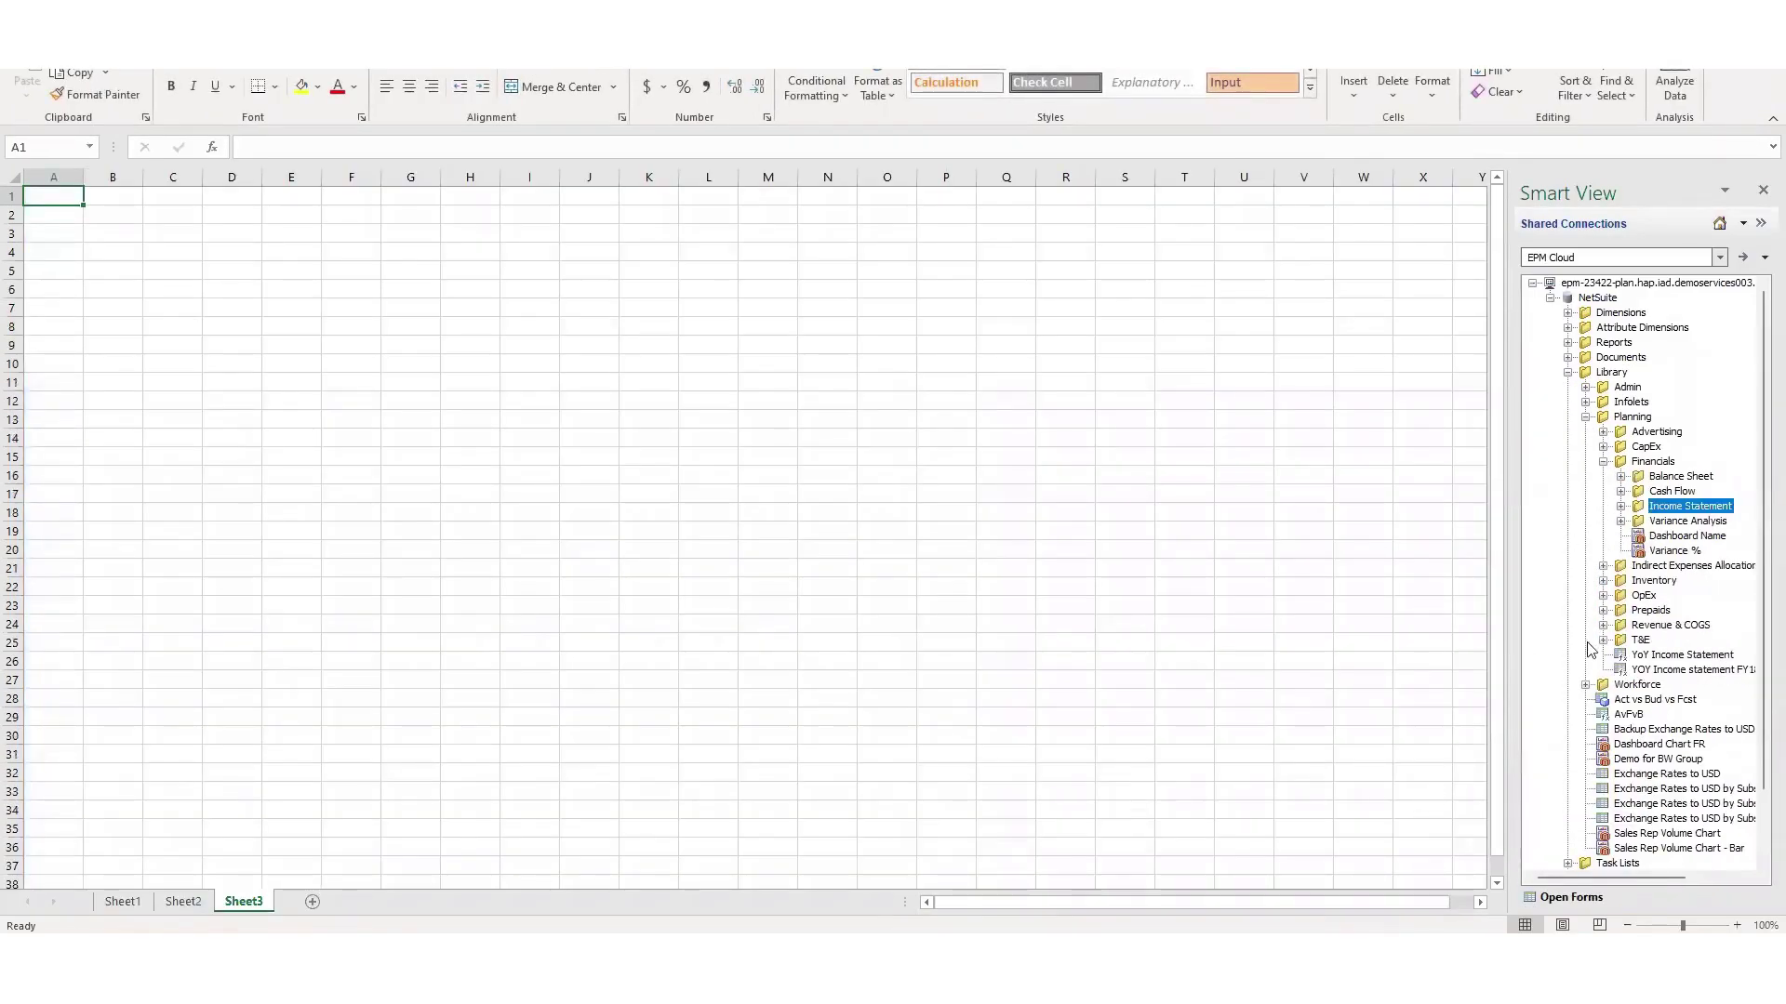
{"action": "left_click", "coordinate": [1586, 416]}
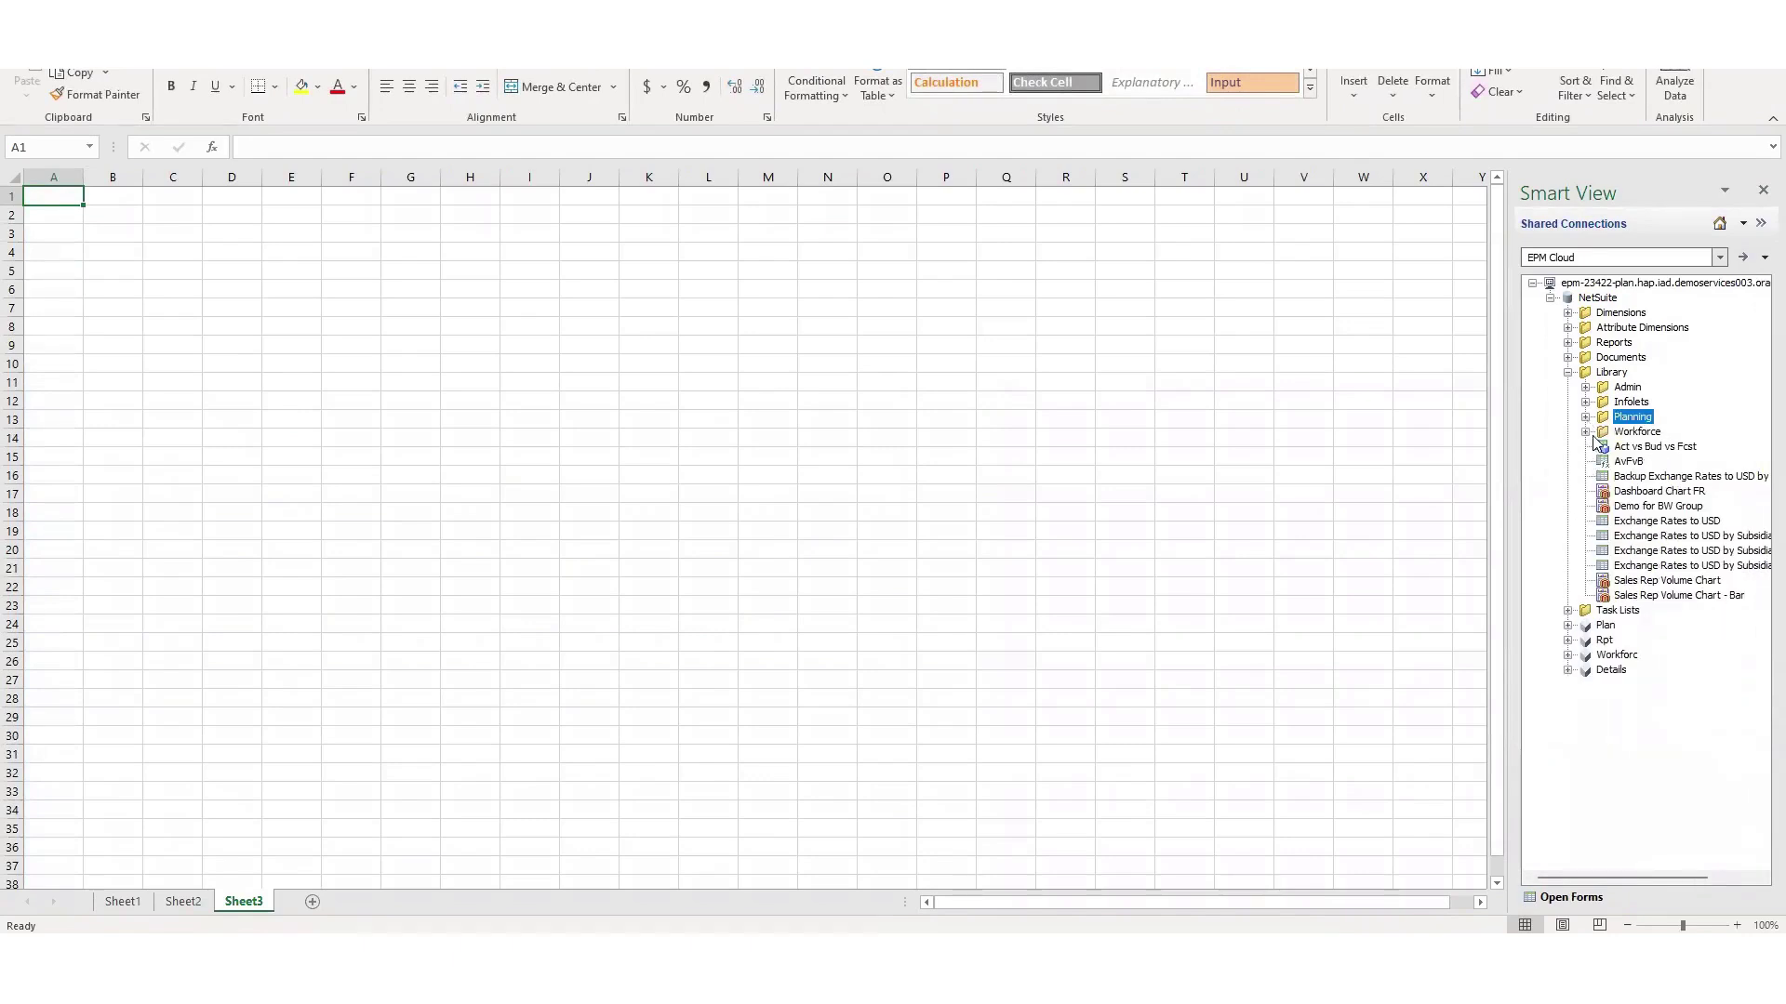
{"action": "left_click", "coordinate": [1585, 432]}
{"action": "double_click", "coordinate": [1671, 476]}
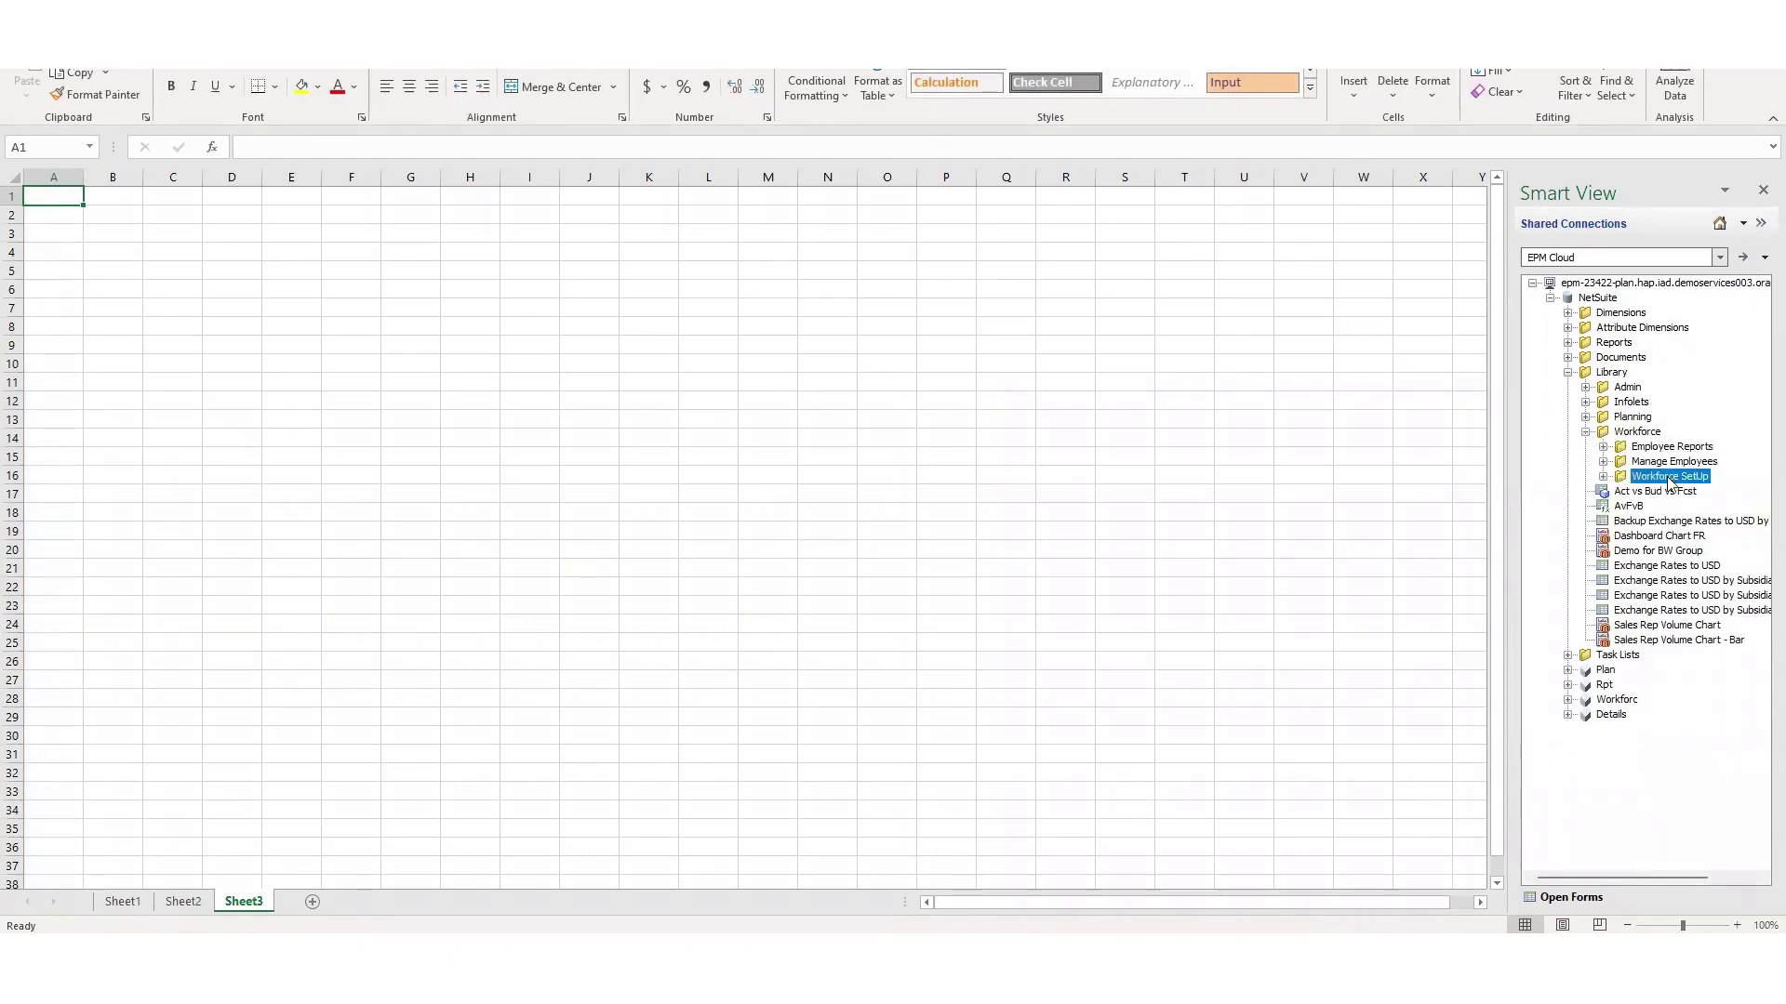
{"action": "left_click", "coordinate": [1692, 521]}
{"action": "double_click", "coordinate": [1693, 521]}
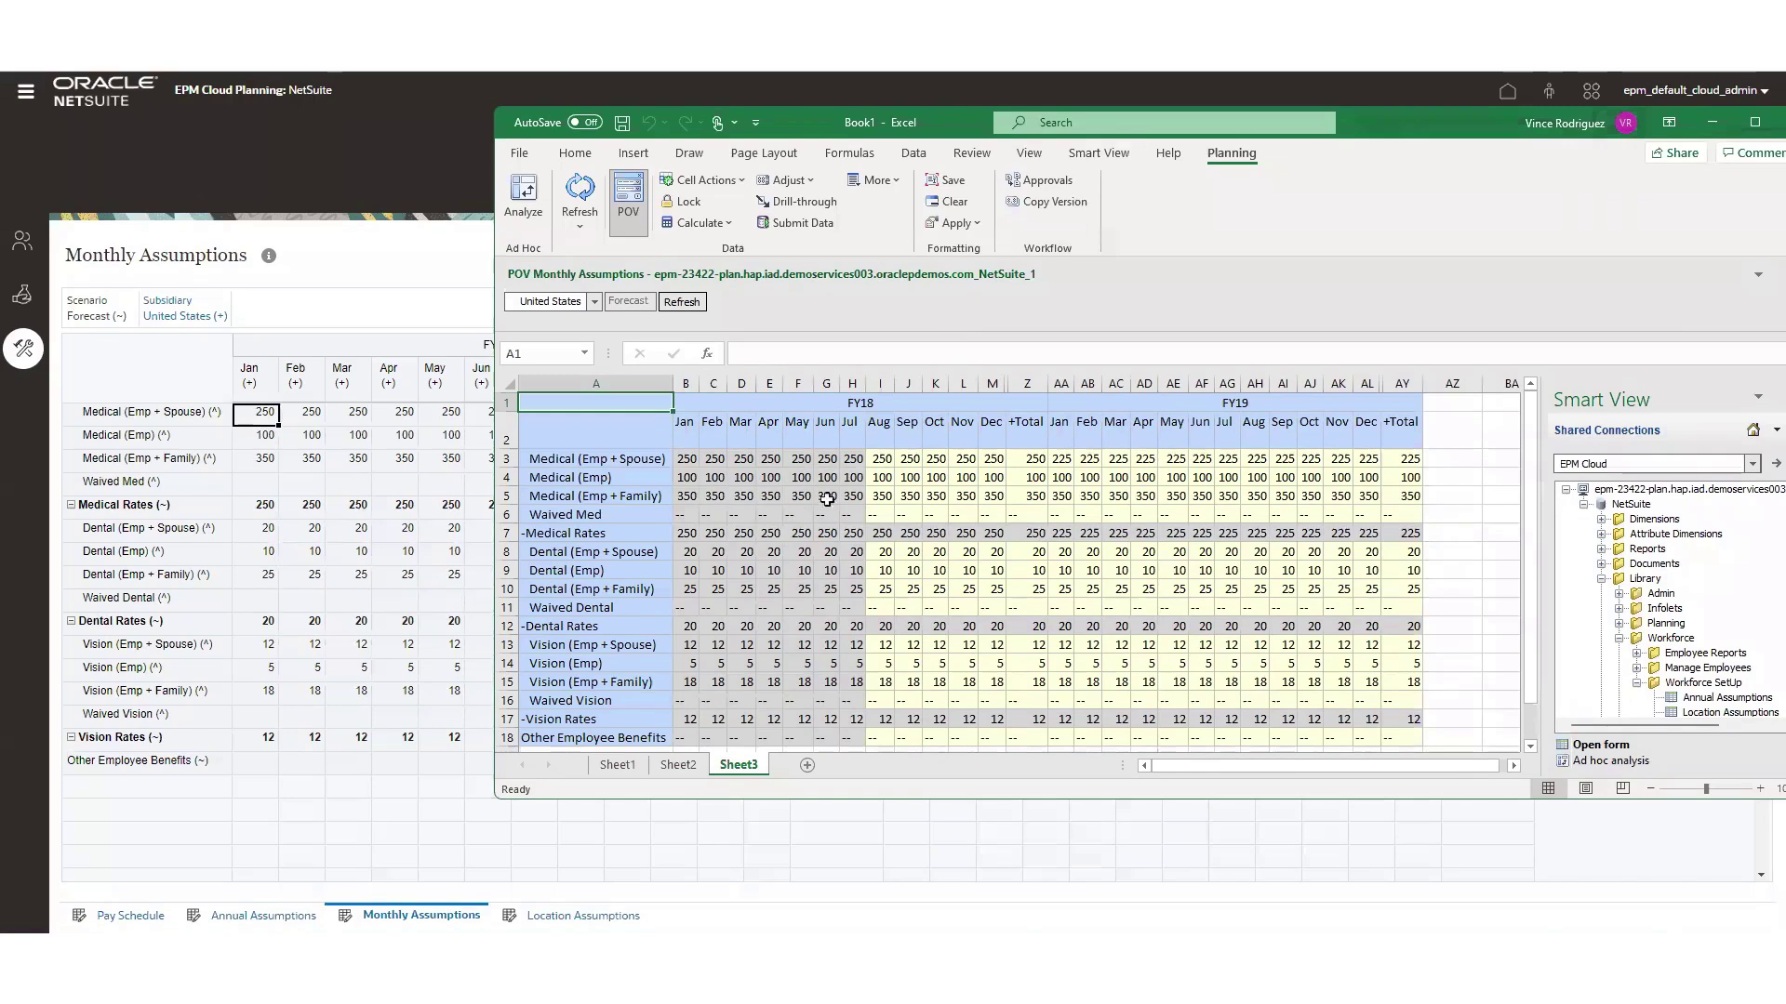
- Set the FY18 Medical (Emp + Family) rate to 400 for August through December and submit the data
{"action": "left_click", "coordinate": [887, 493]}
{"action": "type", "text": "400"}
{"action": "key", "text": "Return"}
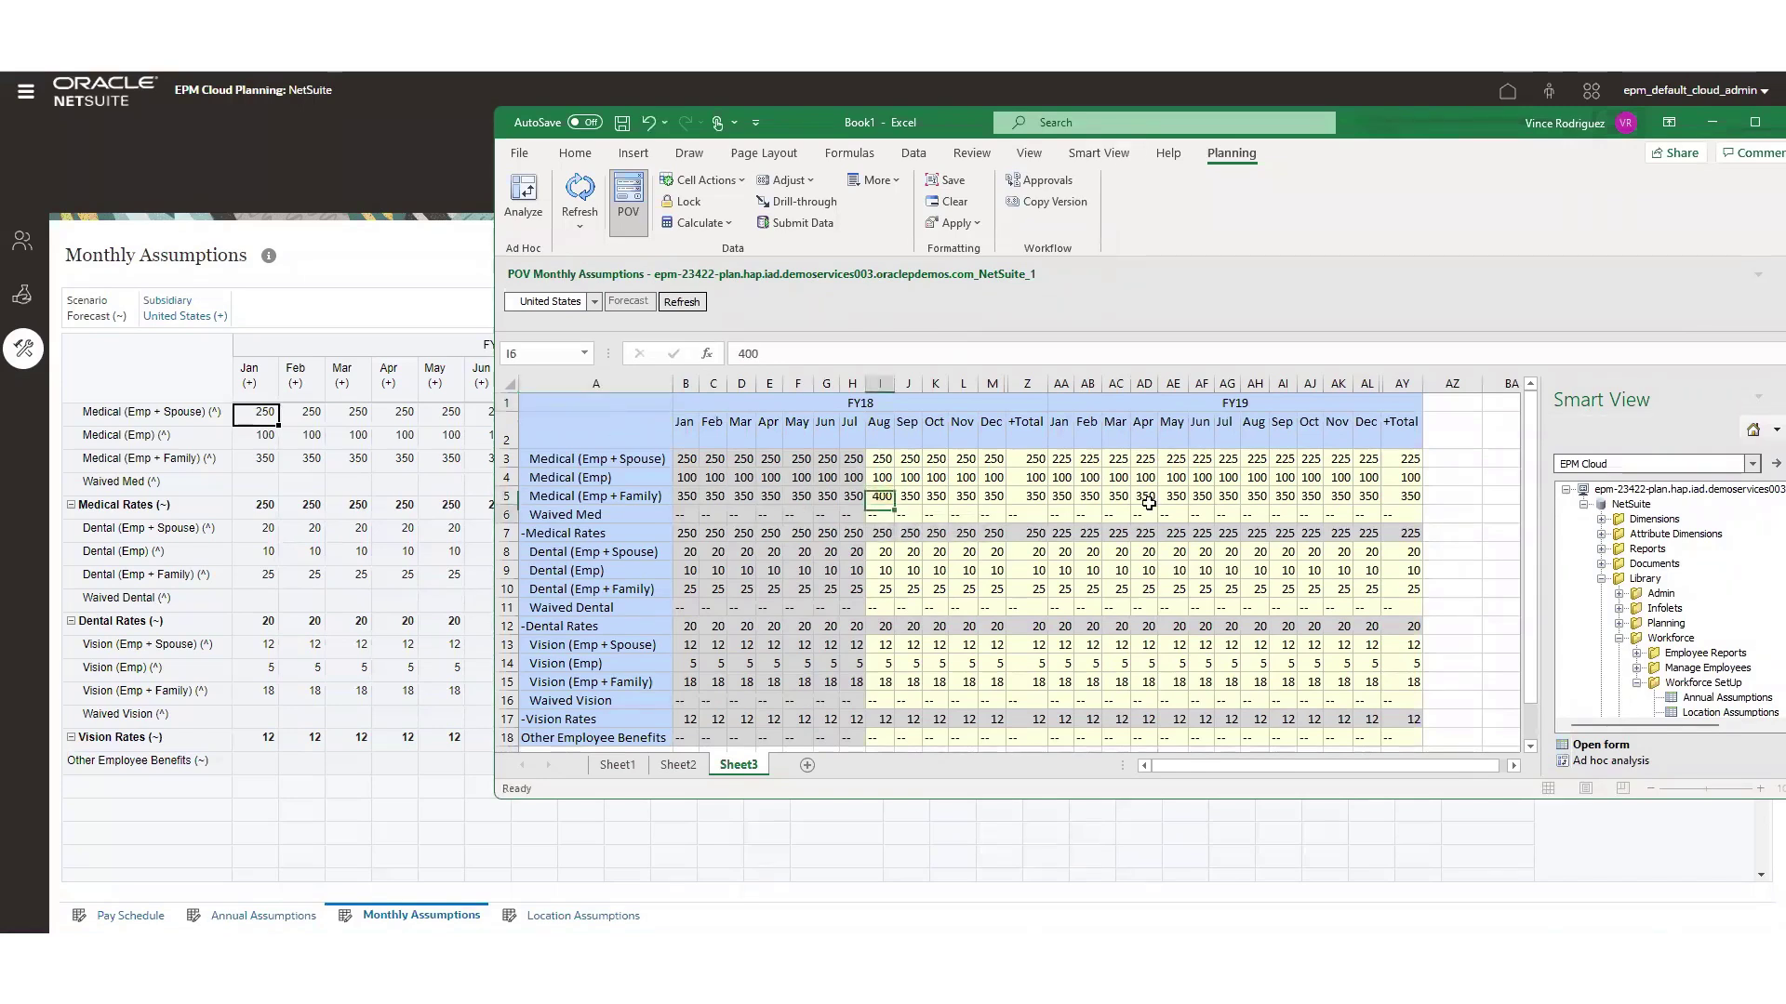
{"action": "left_click", "coordinate": [891, 500]}
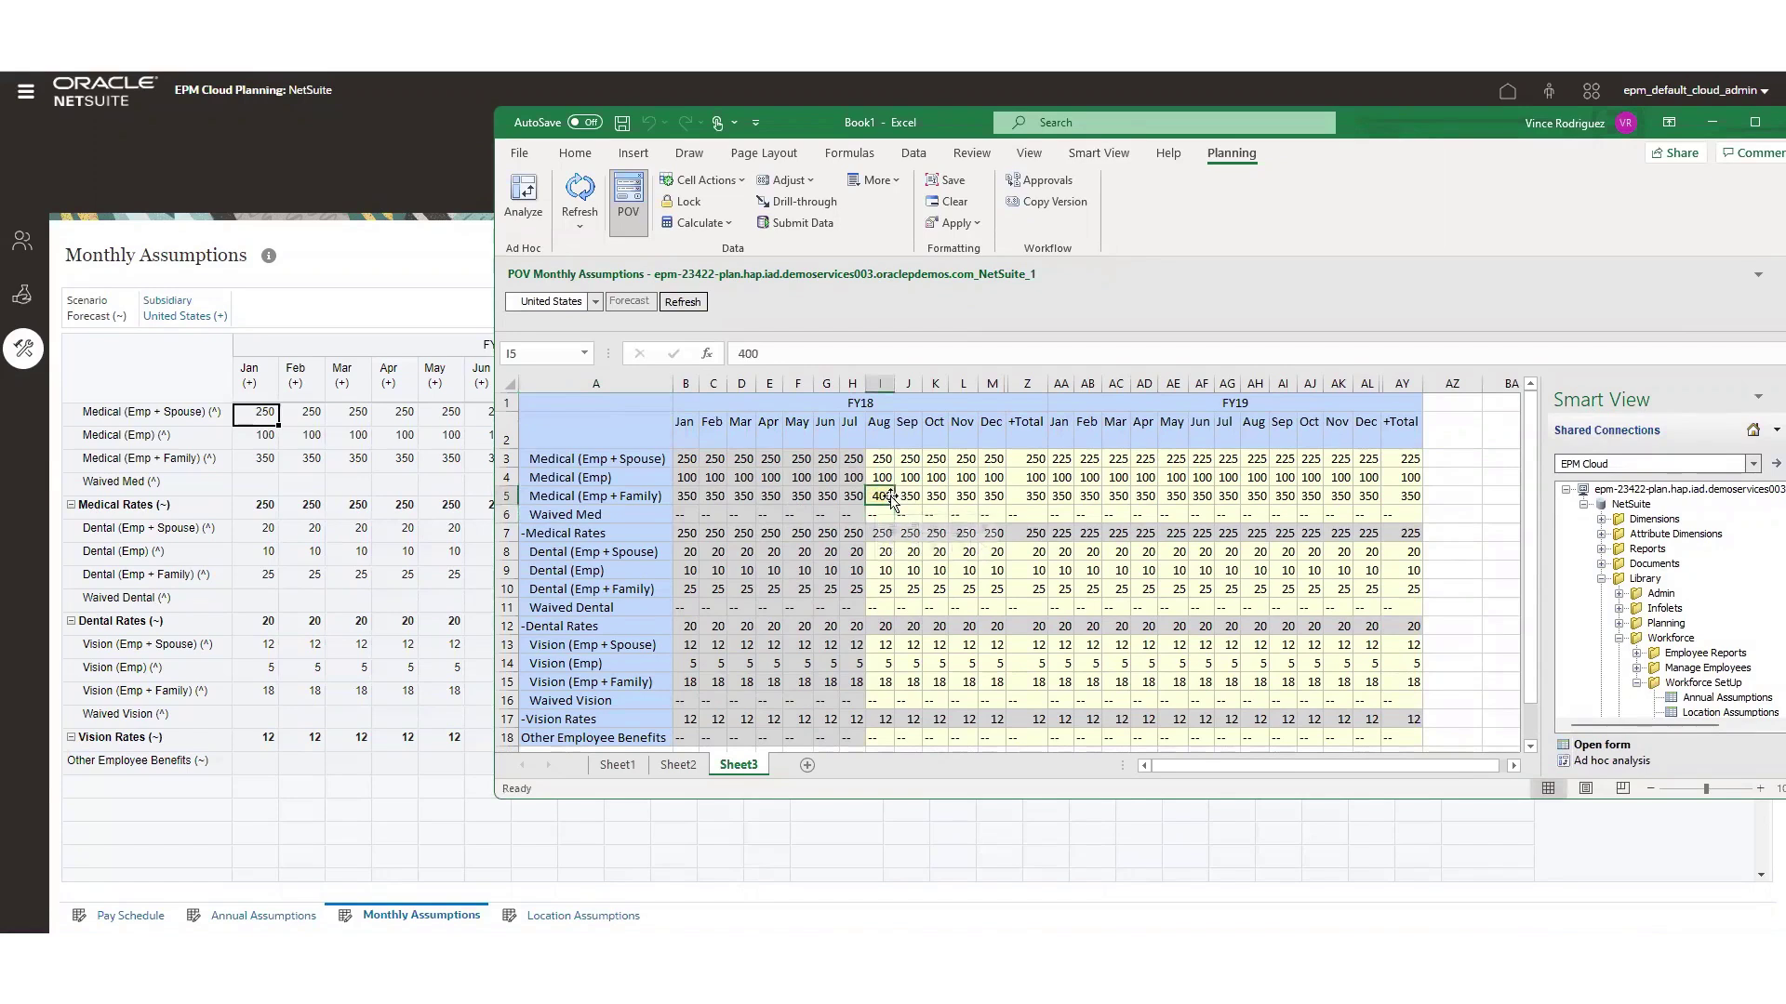
{"action": "left_click_drag", "start_coordinate": [893, 502], "coordinate": [993, 503]}
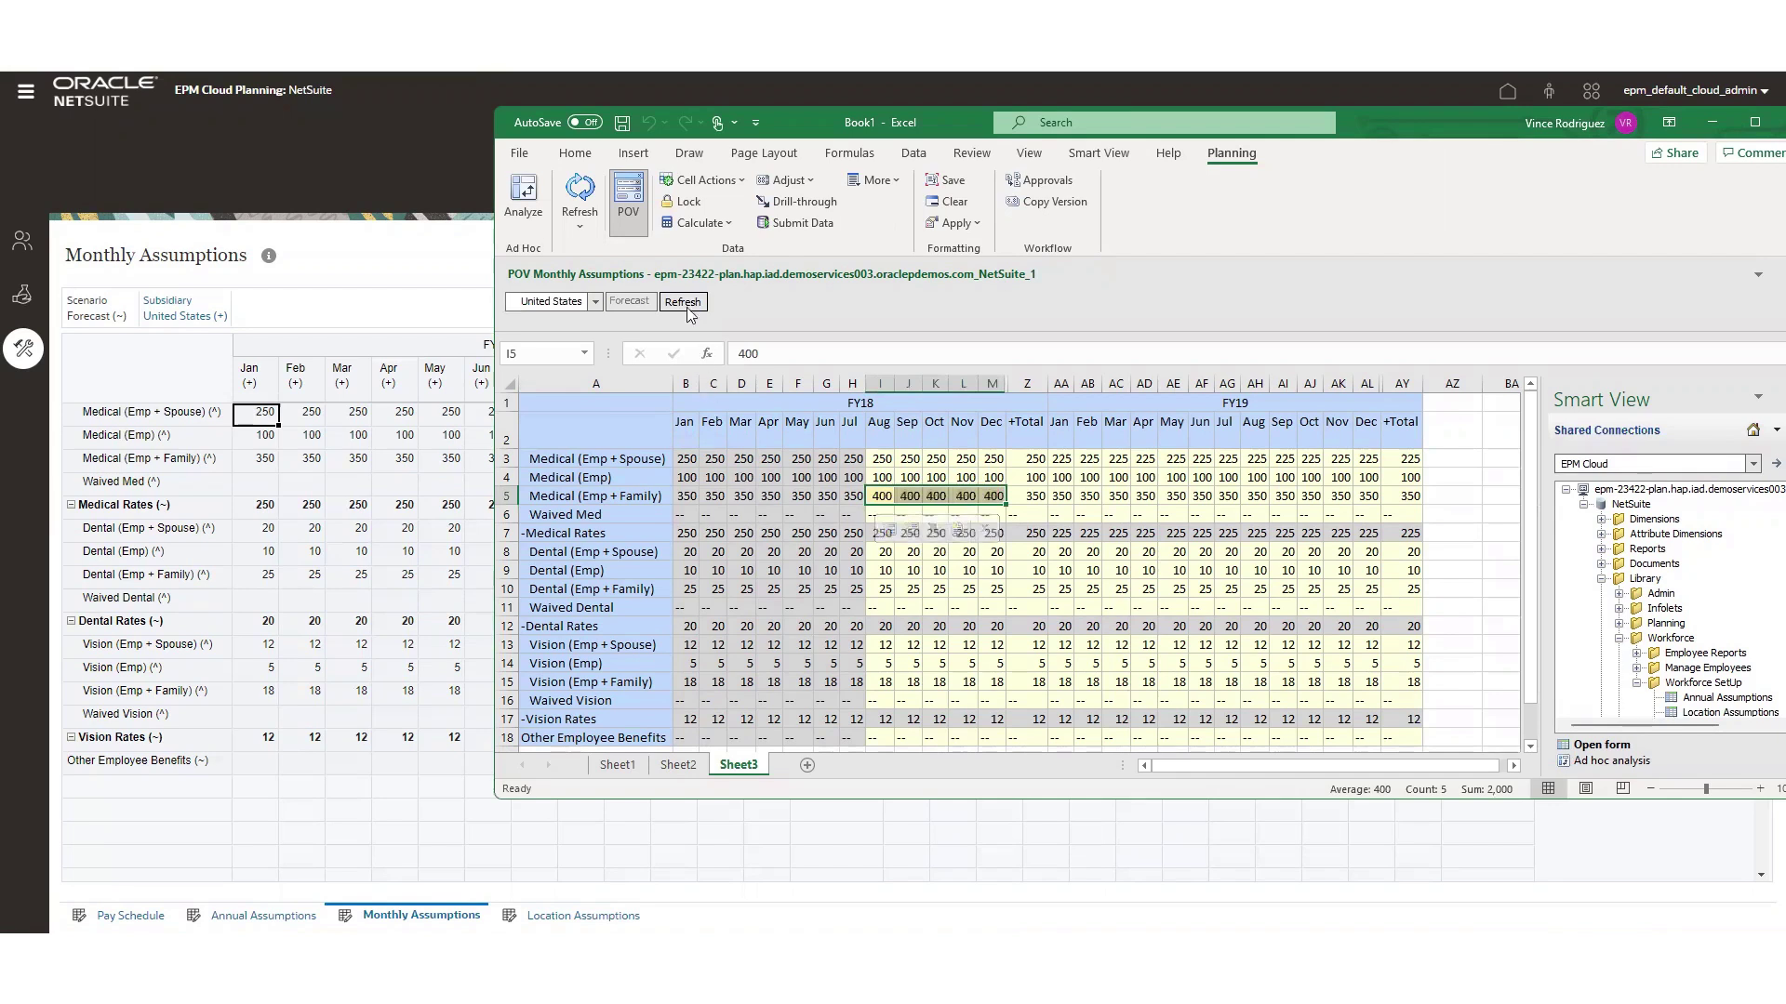
{"action": "left_click", "coordinate": [791, 223]}
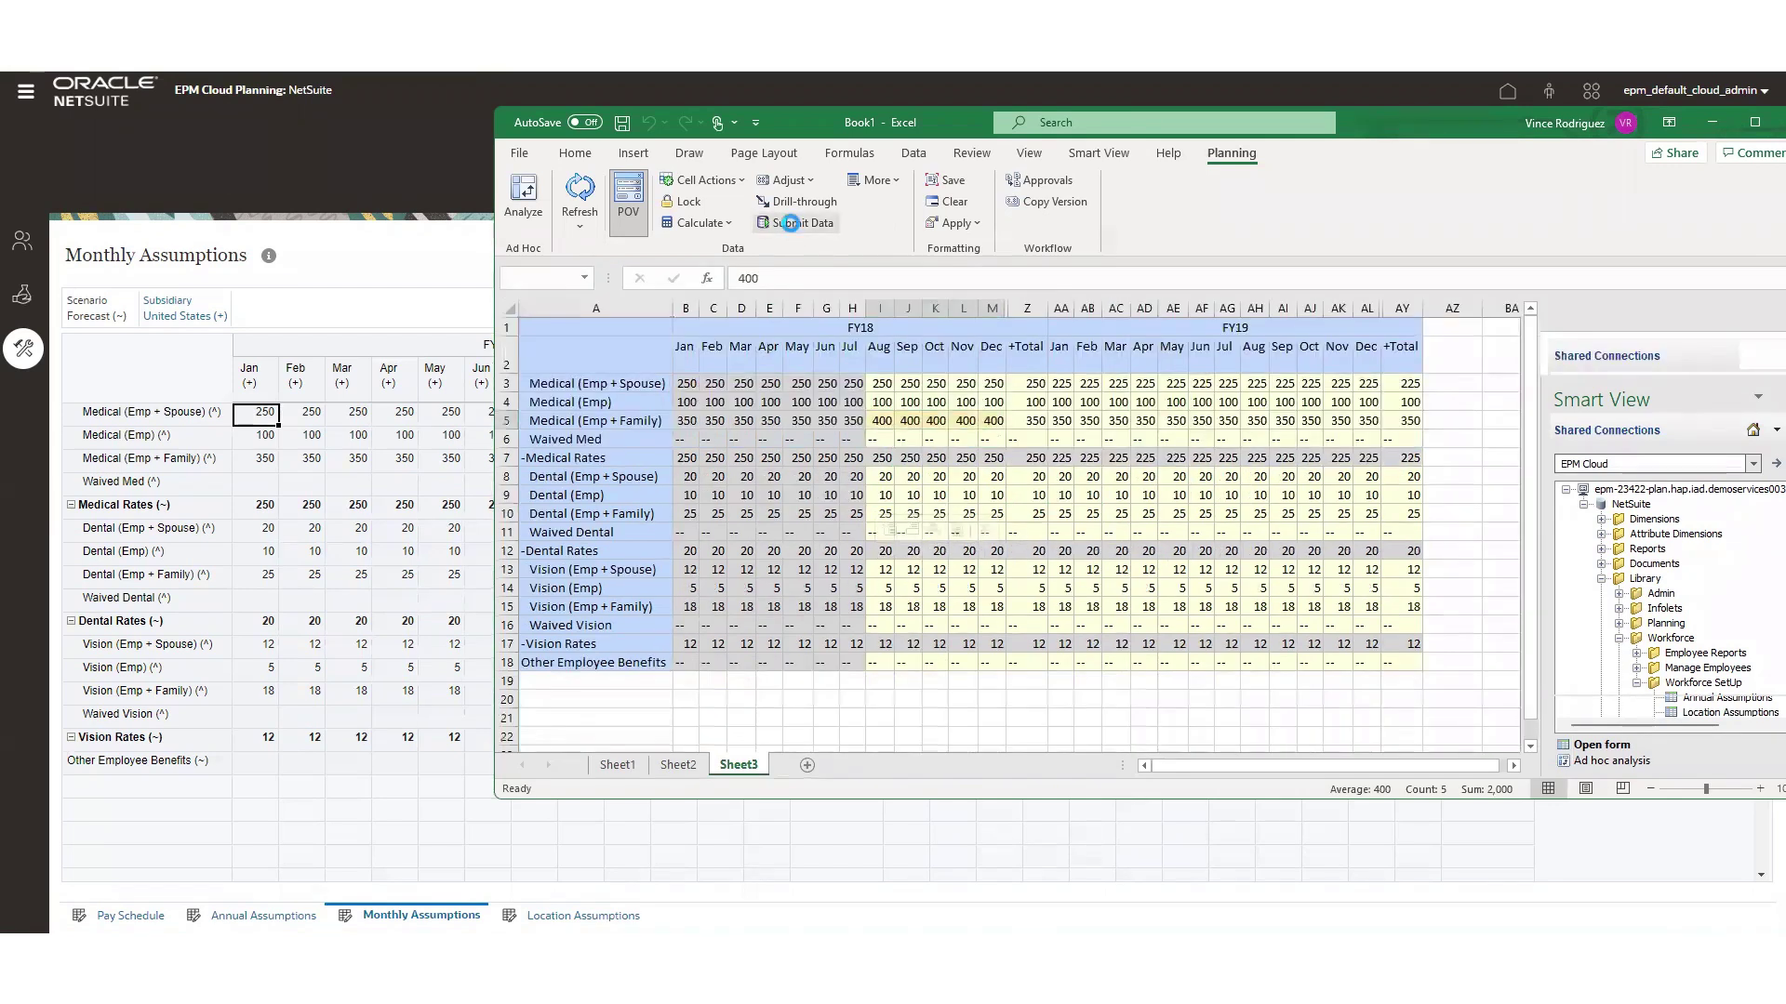
- Switch back to EPM Cloud Planning and refresh the Monthly Assumptions form to load the submitted rates
{"action": "key", "text": "alt+Tab"}
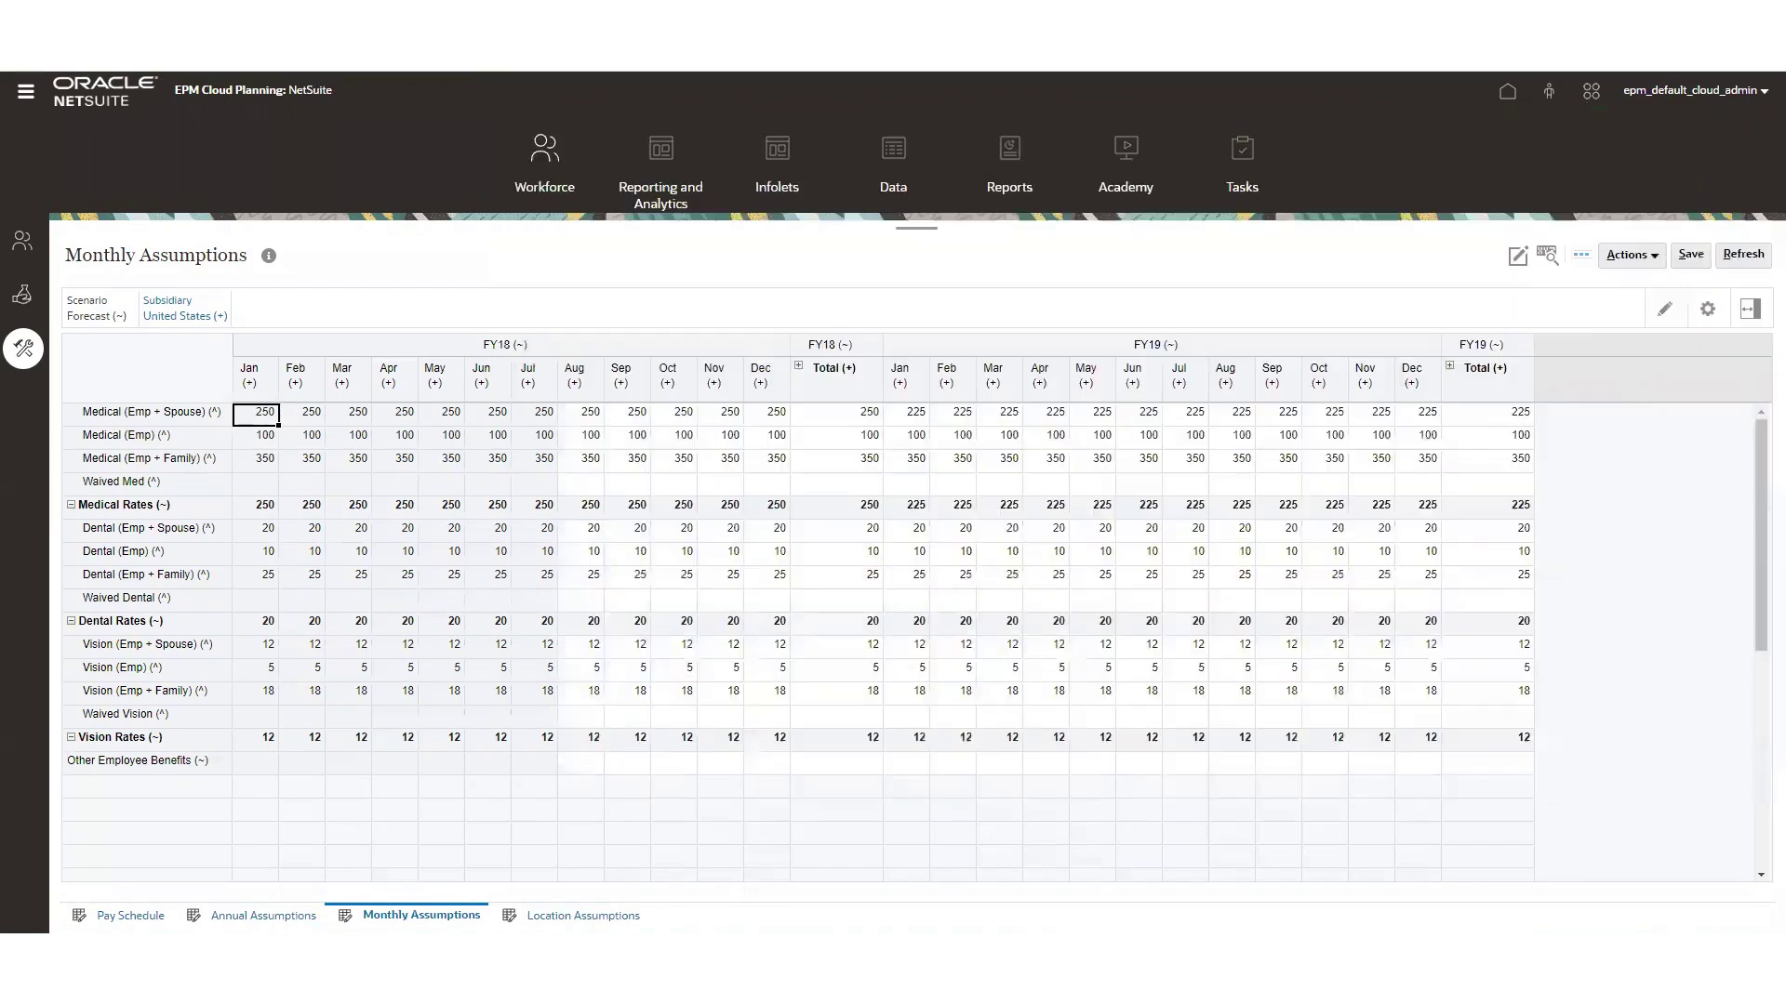
{"action": "left_click", "coordinate": [580, 461]}
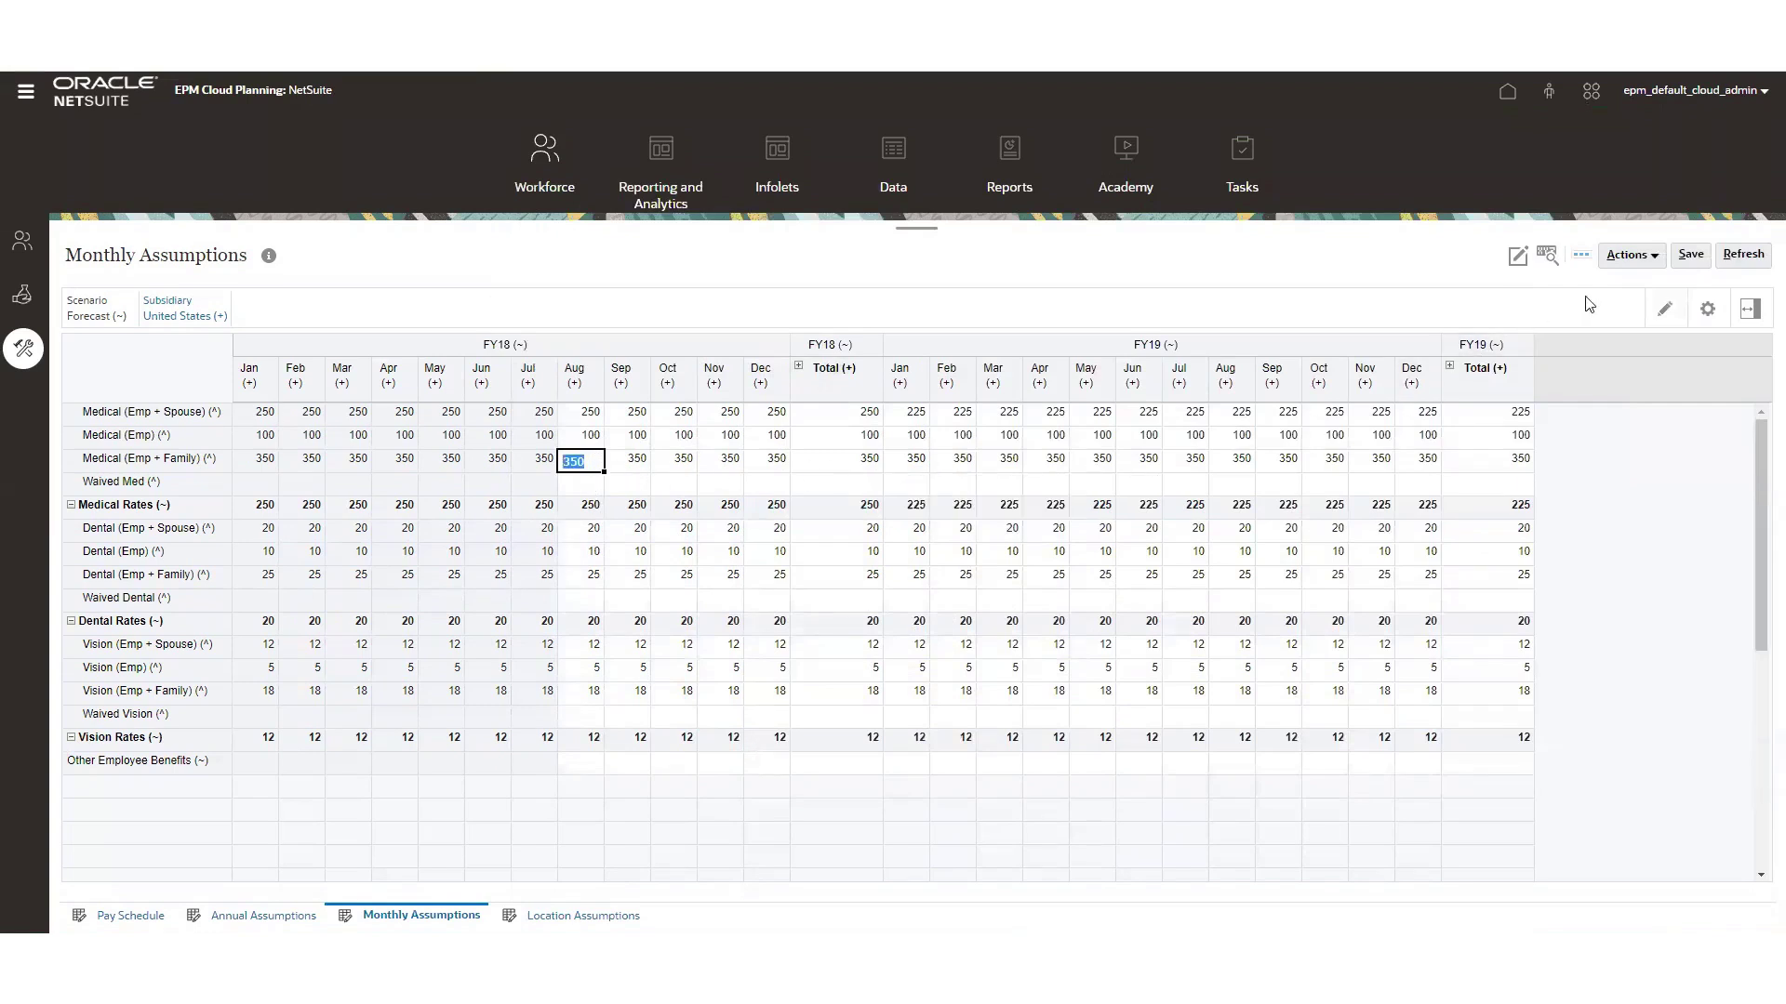
{"action": "left_click", "coordinate": [1735, 261]}
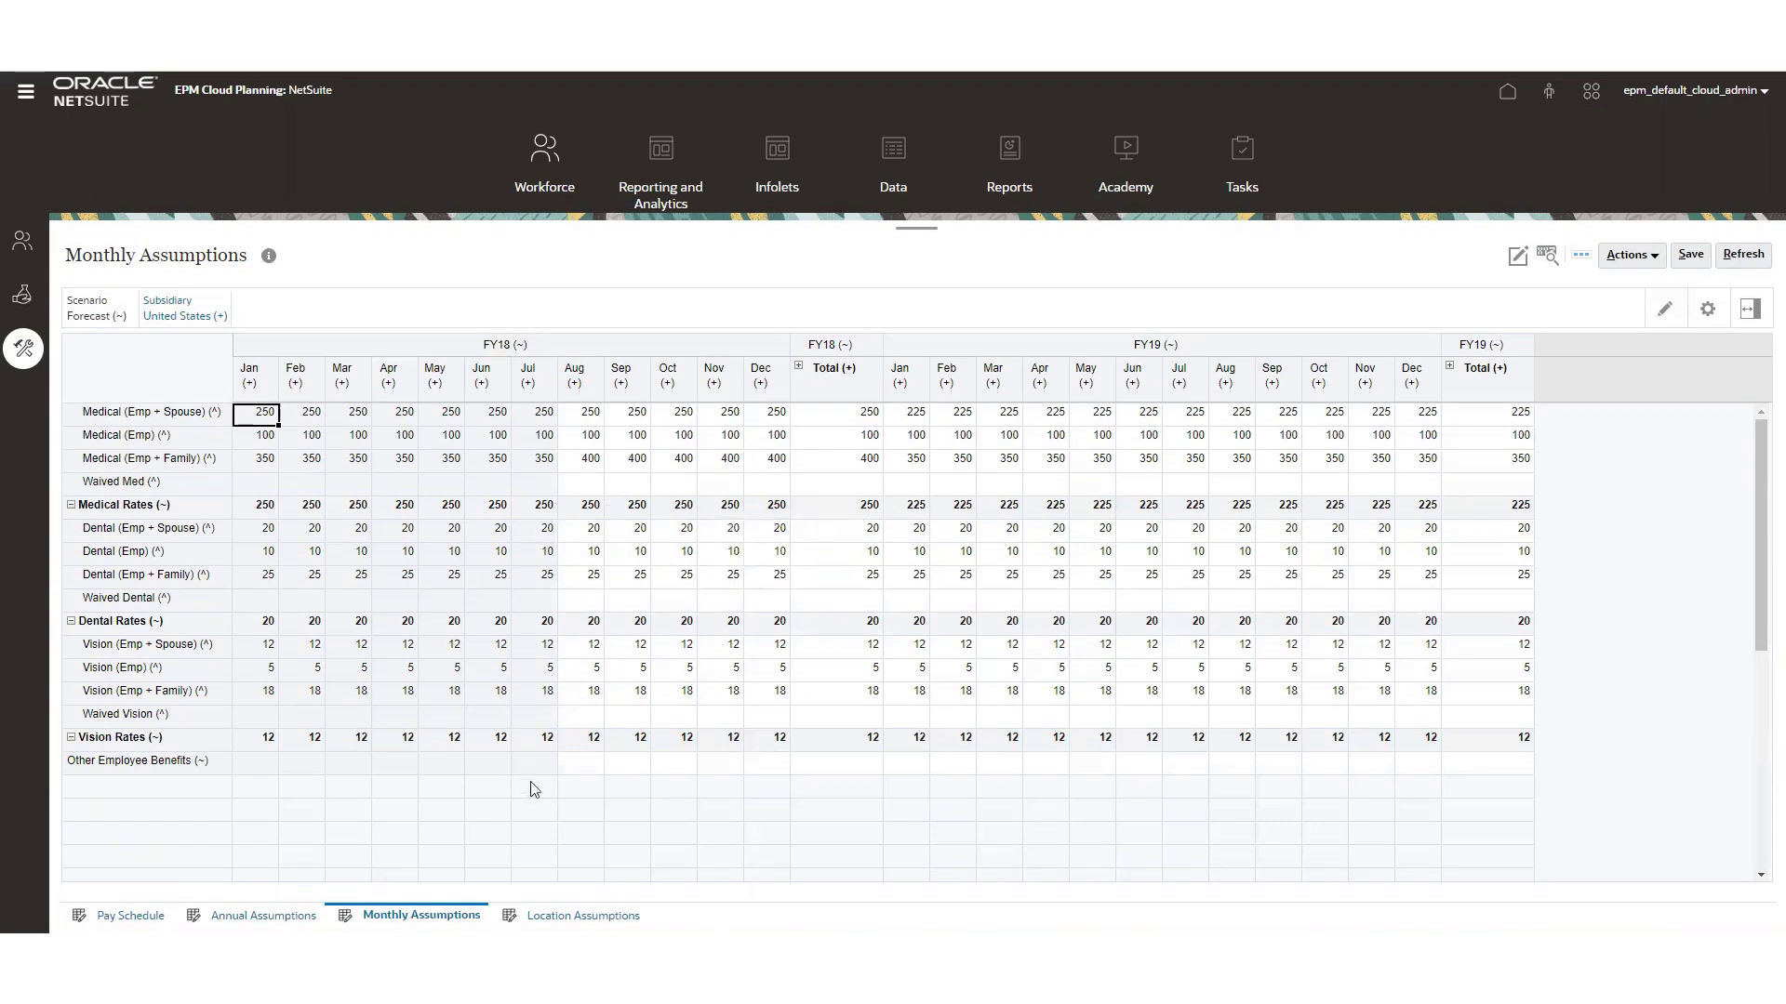
- Review the Location Assumptions form, look at the Monthly Assumptions sheet in Excel, and return to the planning application
{"action": "left_click", "coordinate": [564, 917]}
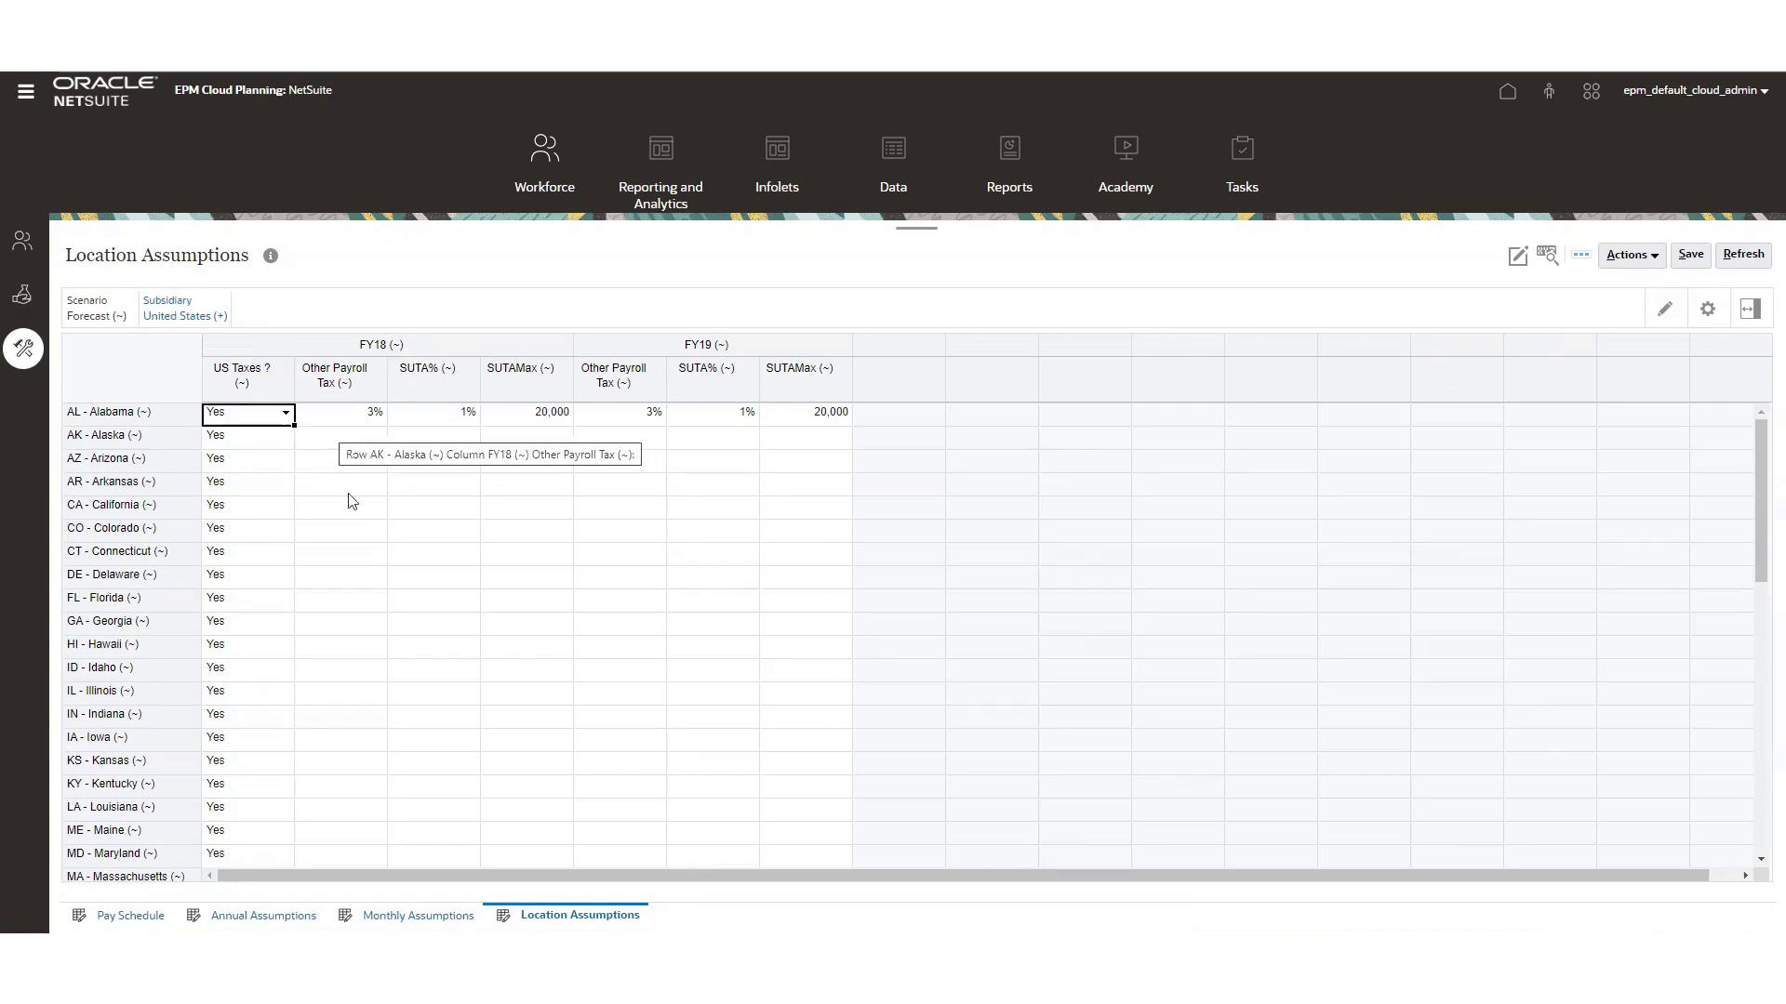
{"action": "key", "text": "alt+Tab"}
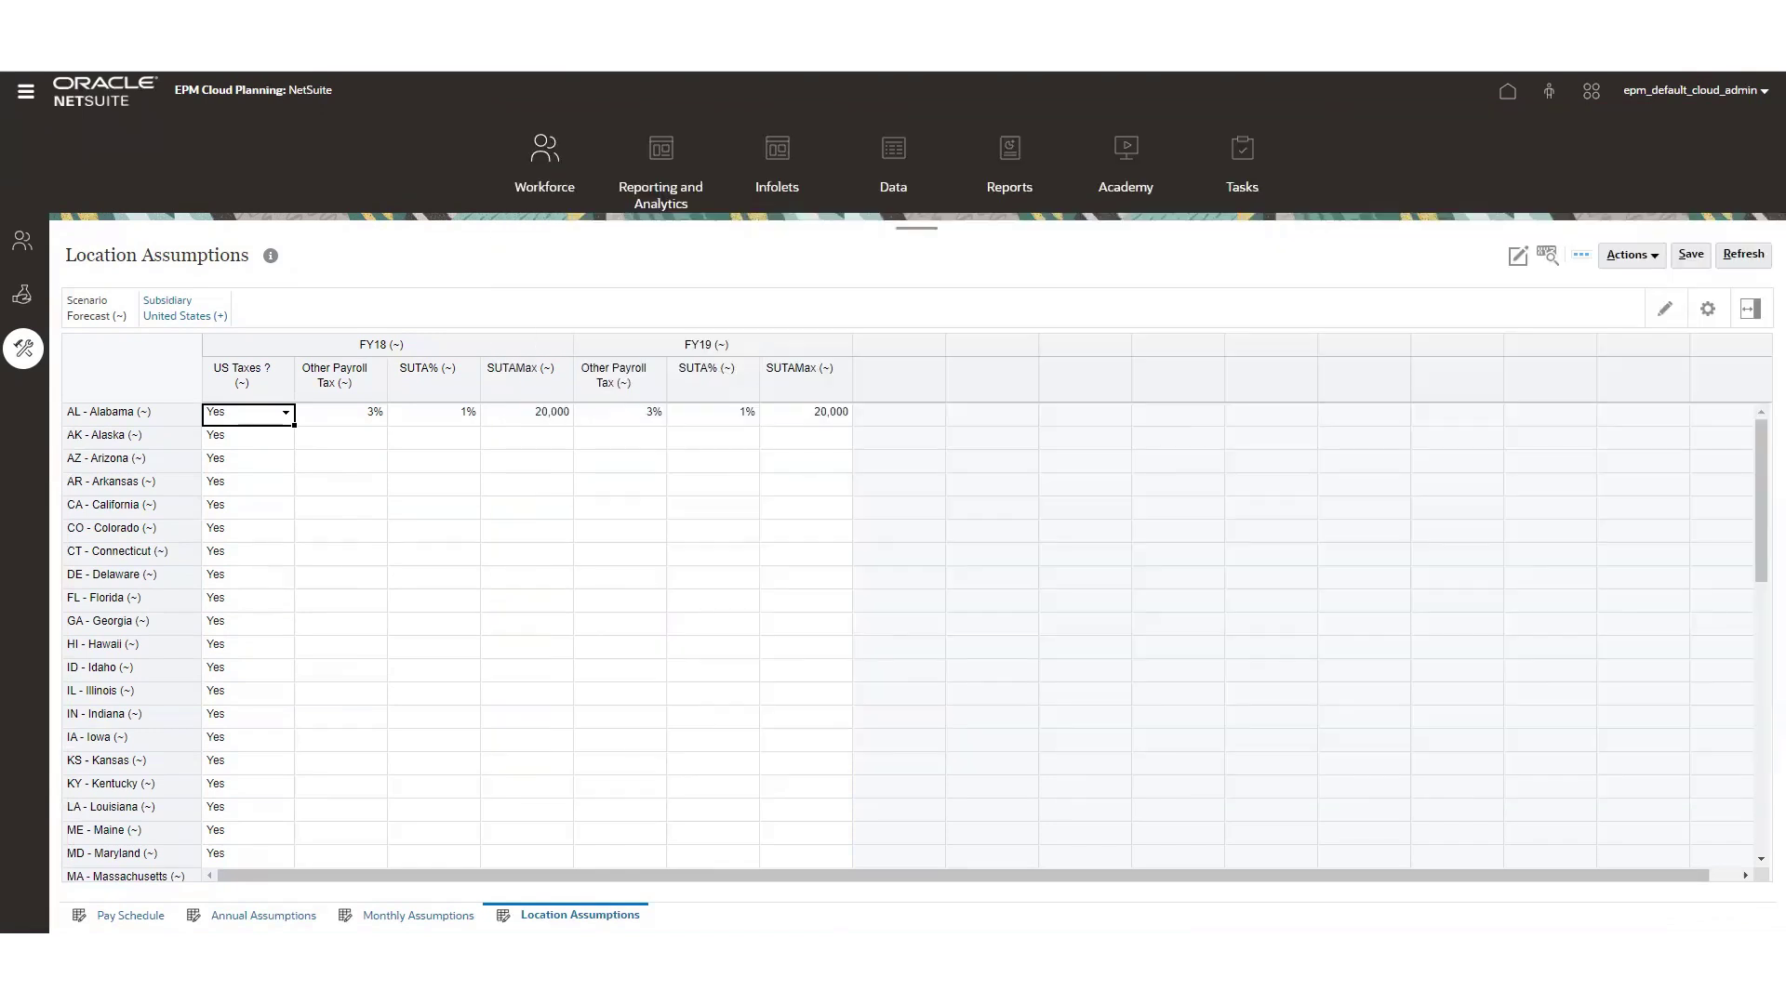
{"action": "key", "text": "alt+Tab"}
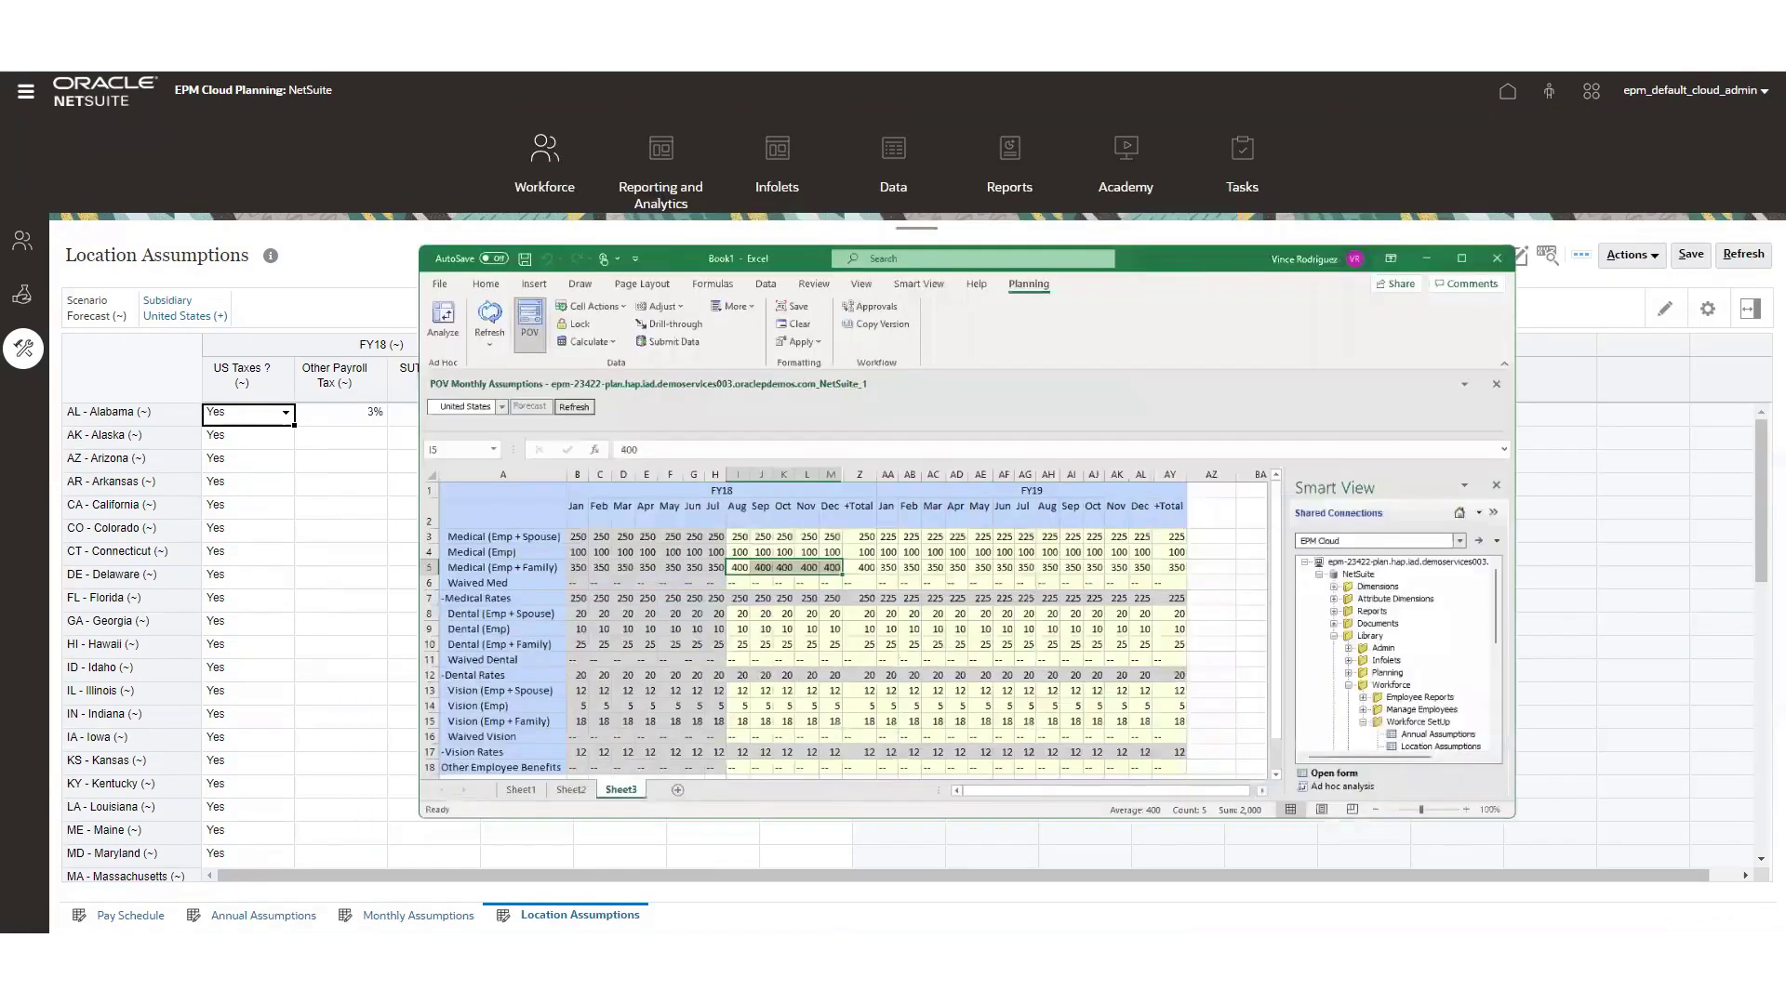
{"action": "left_click_drag", "start_coordinate": [1463, 137], "coordinate": [1354, 131]}
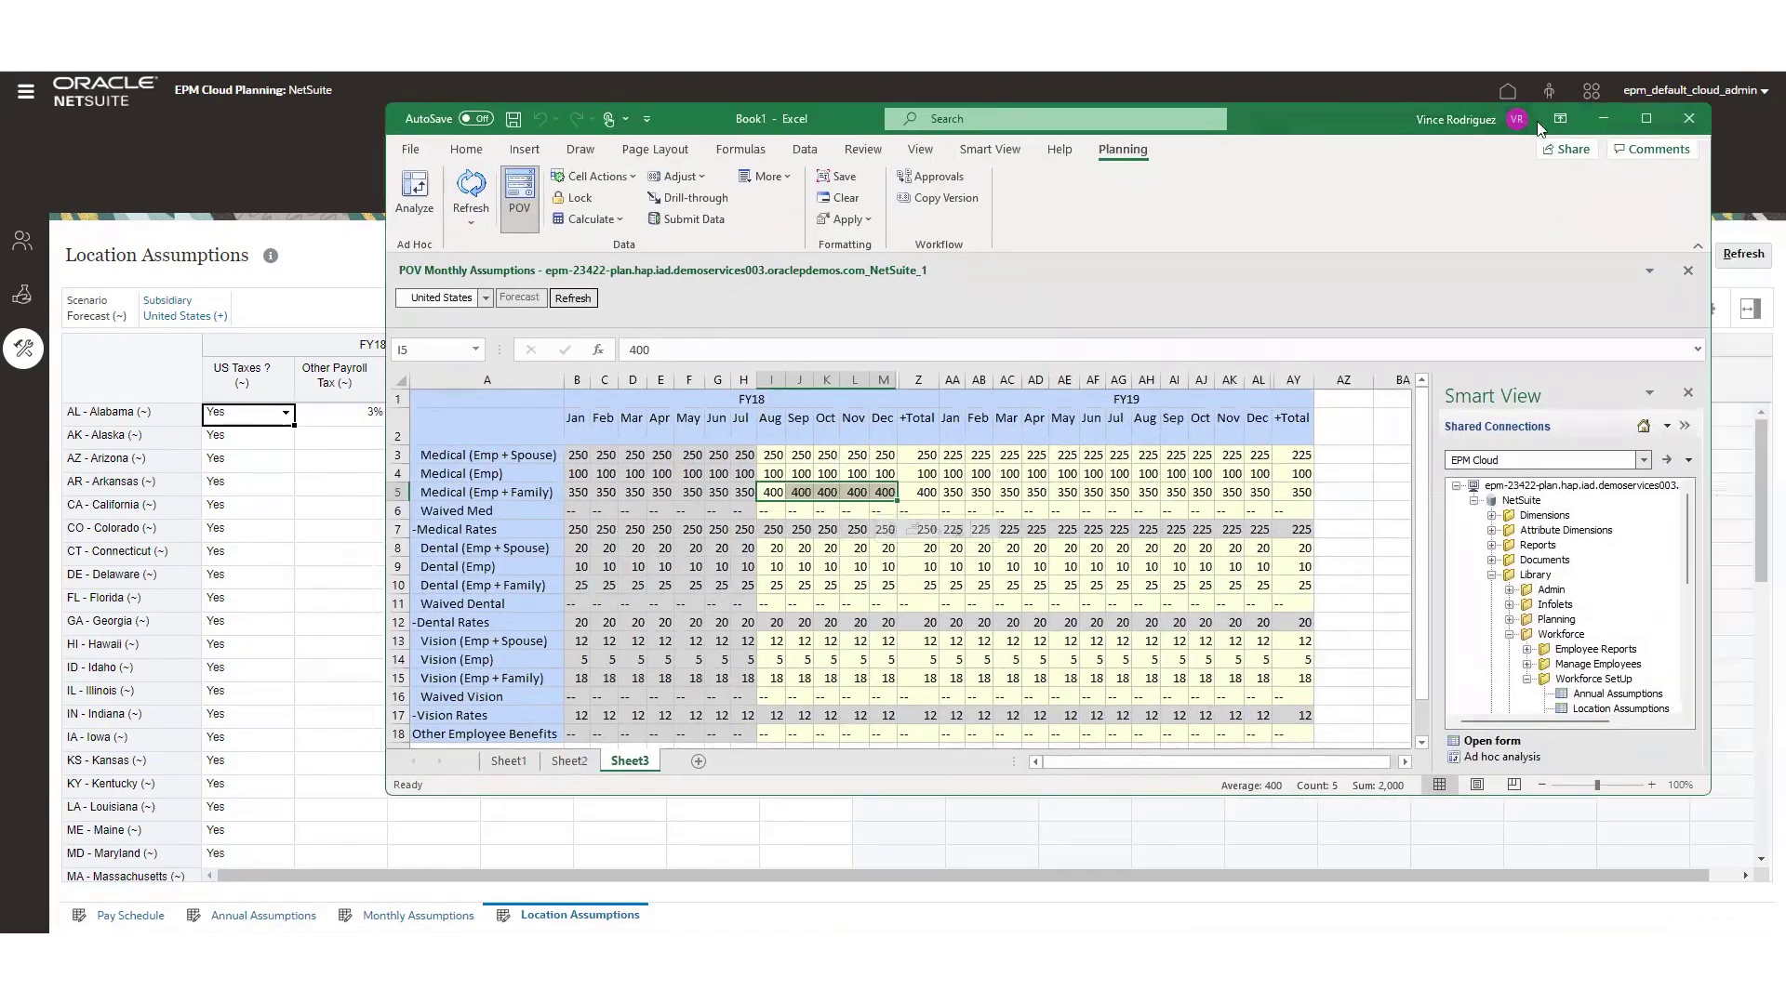
{"action": "key", "text": "alt+Tab"}
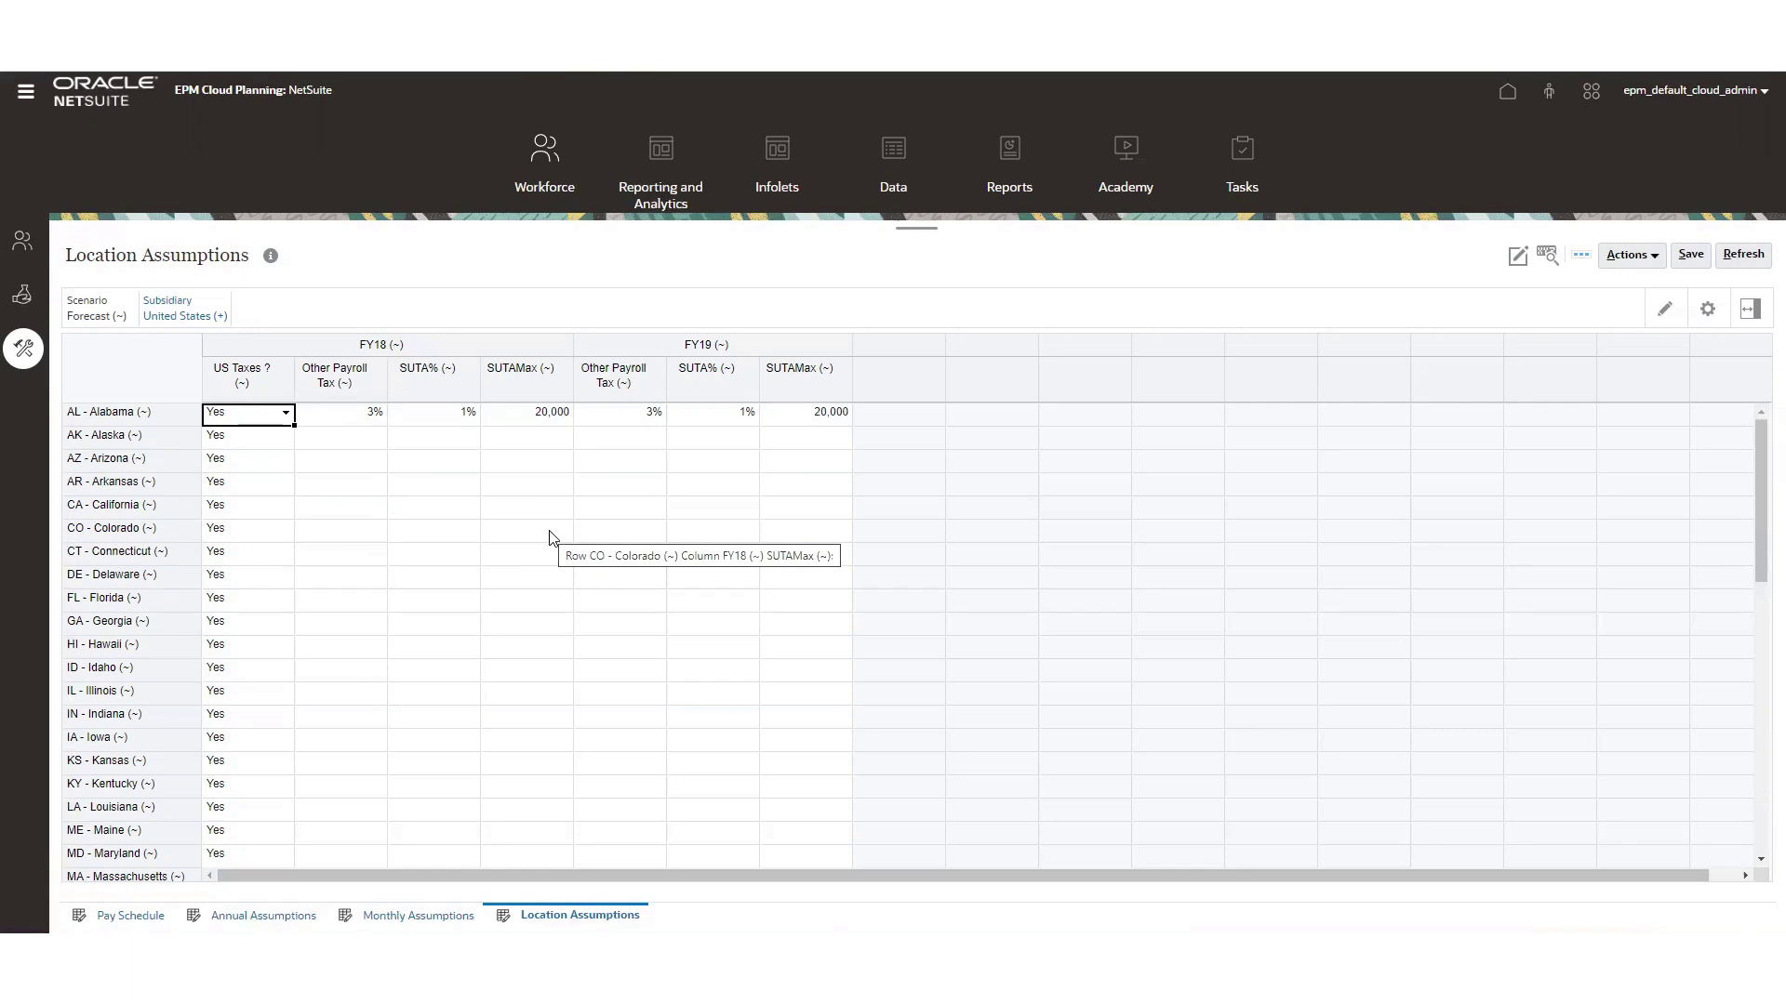
- Open Company Emp Expenses and select the Total Compensation row and the whole Total Employee block for review
{"action": "left_click", "coordinate": [29, 306]}
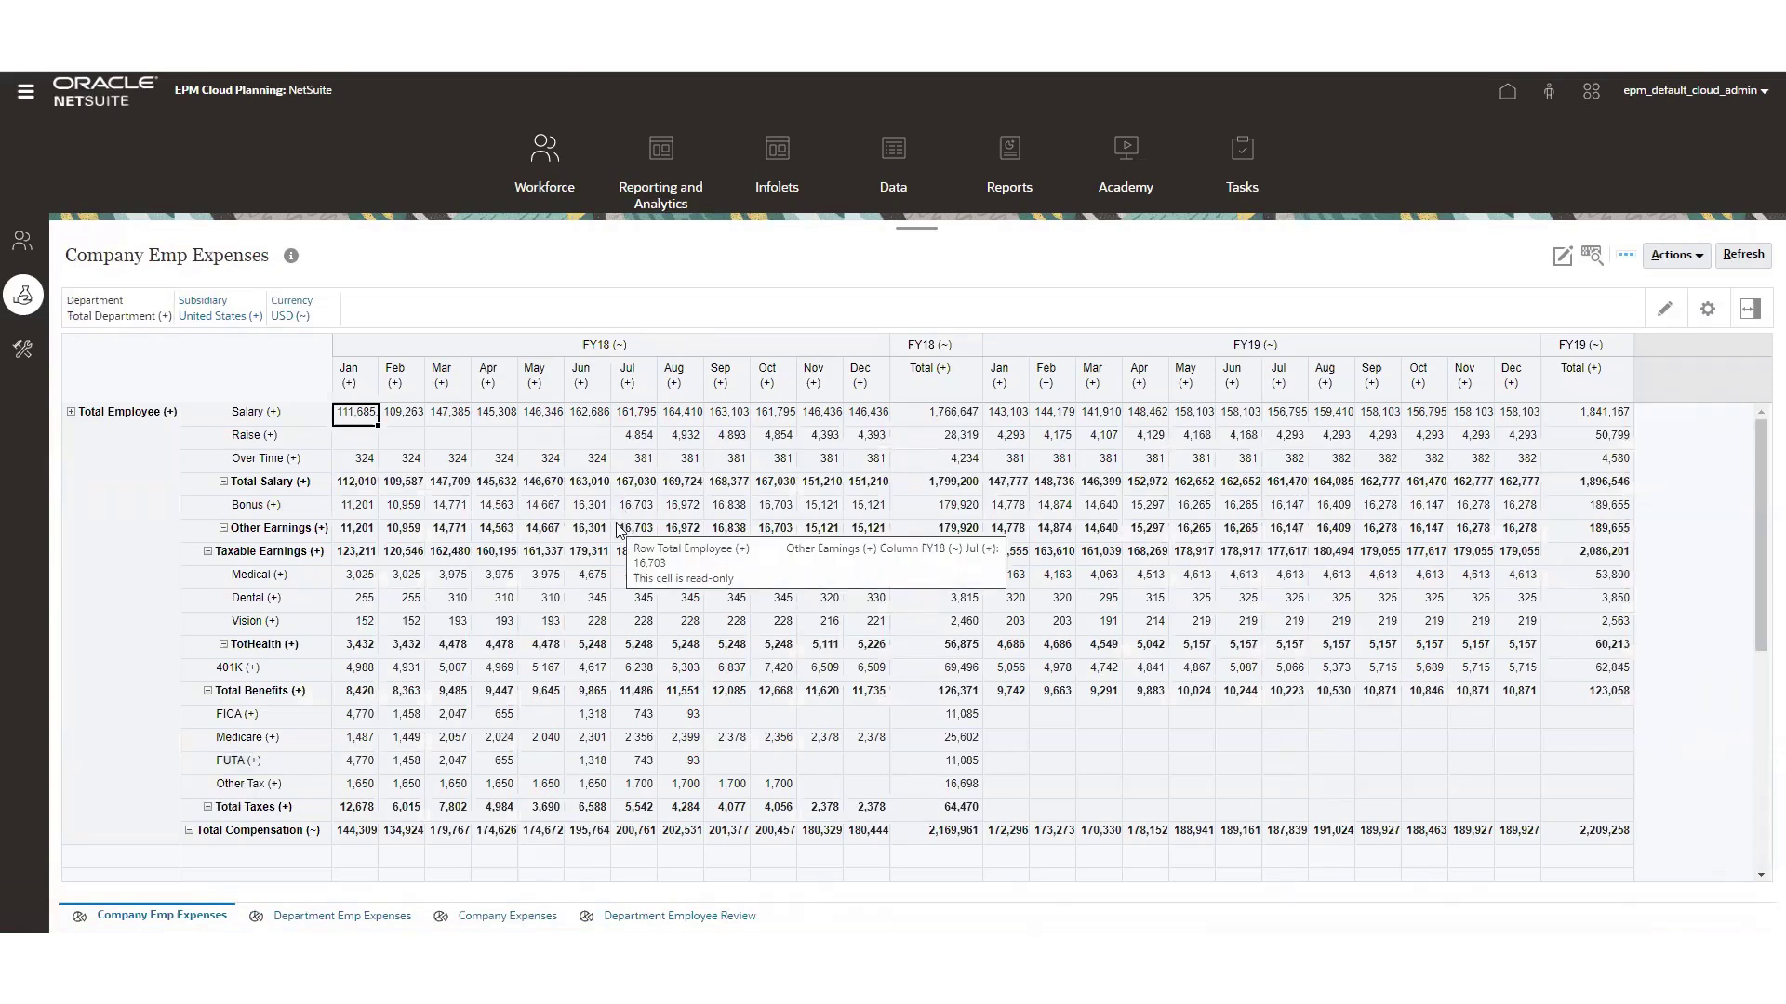
{"action": "left_click", "coordinate": [157, 480]}
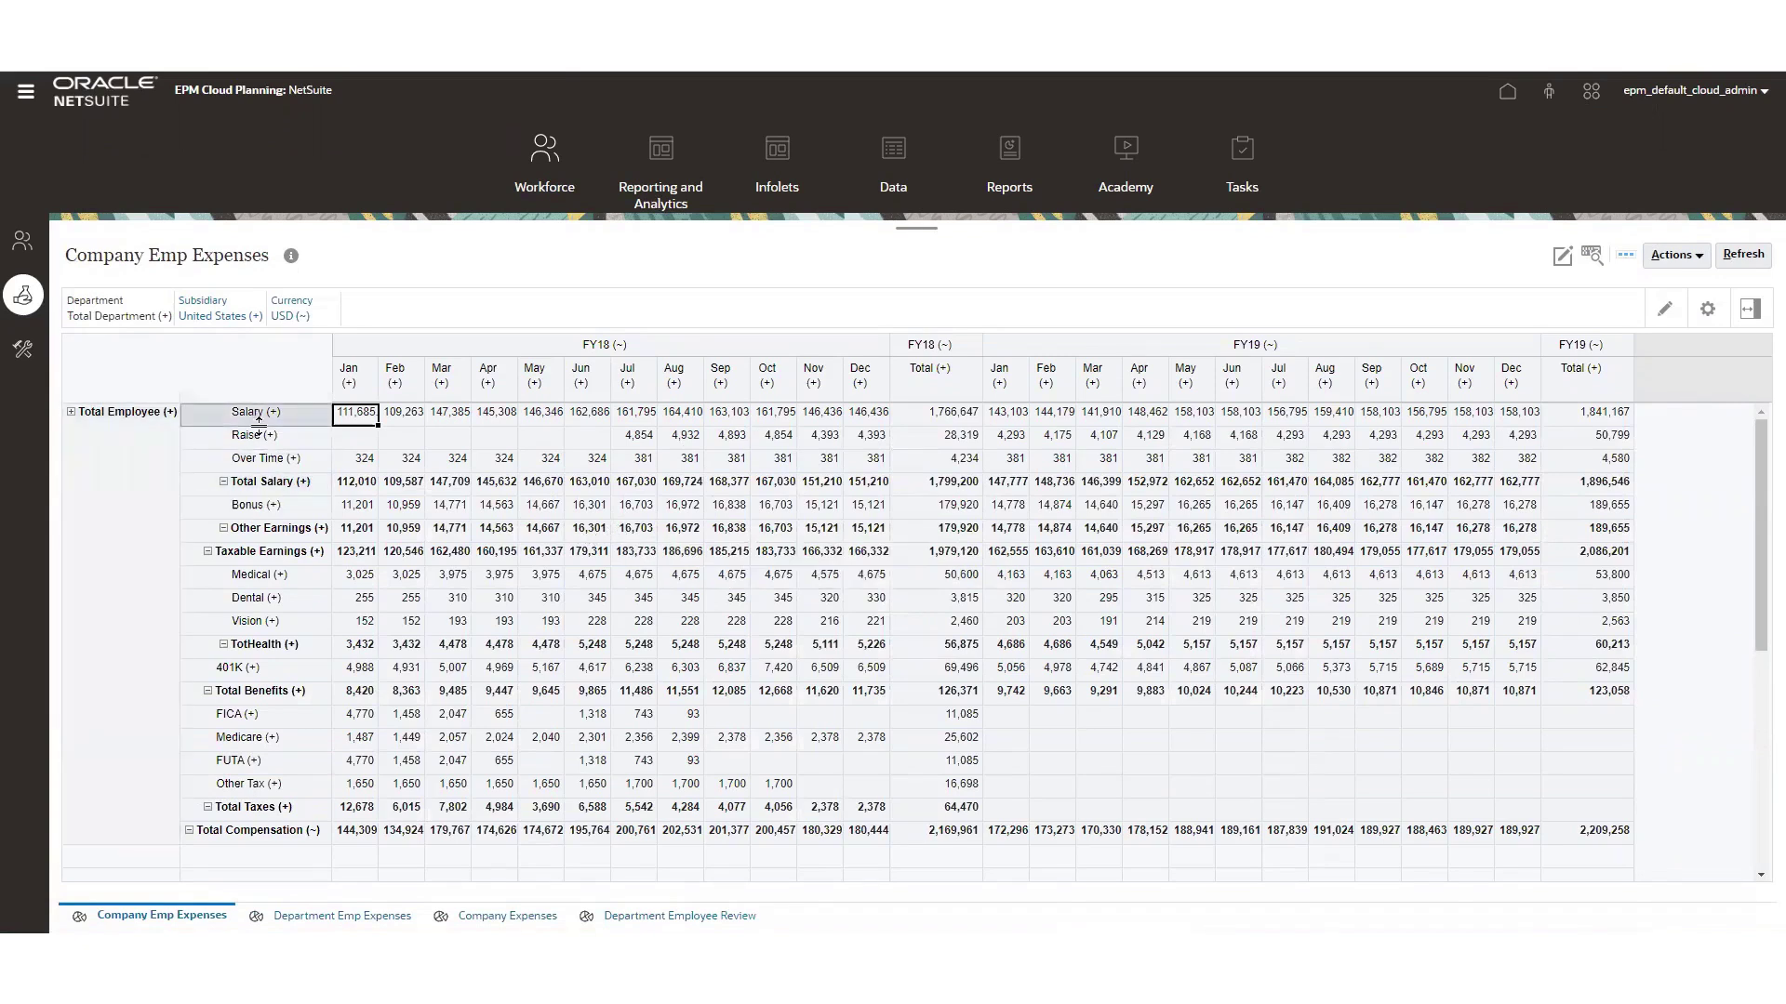
{"action": "left_click", "coordinate": [265, 838]}
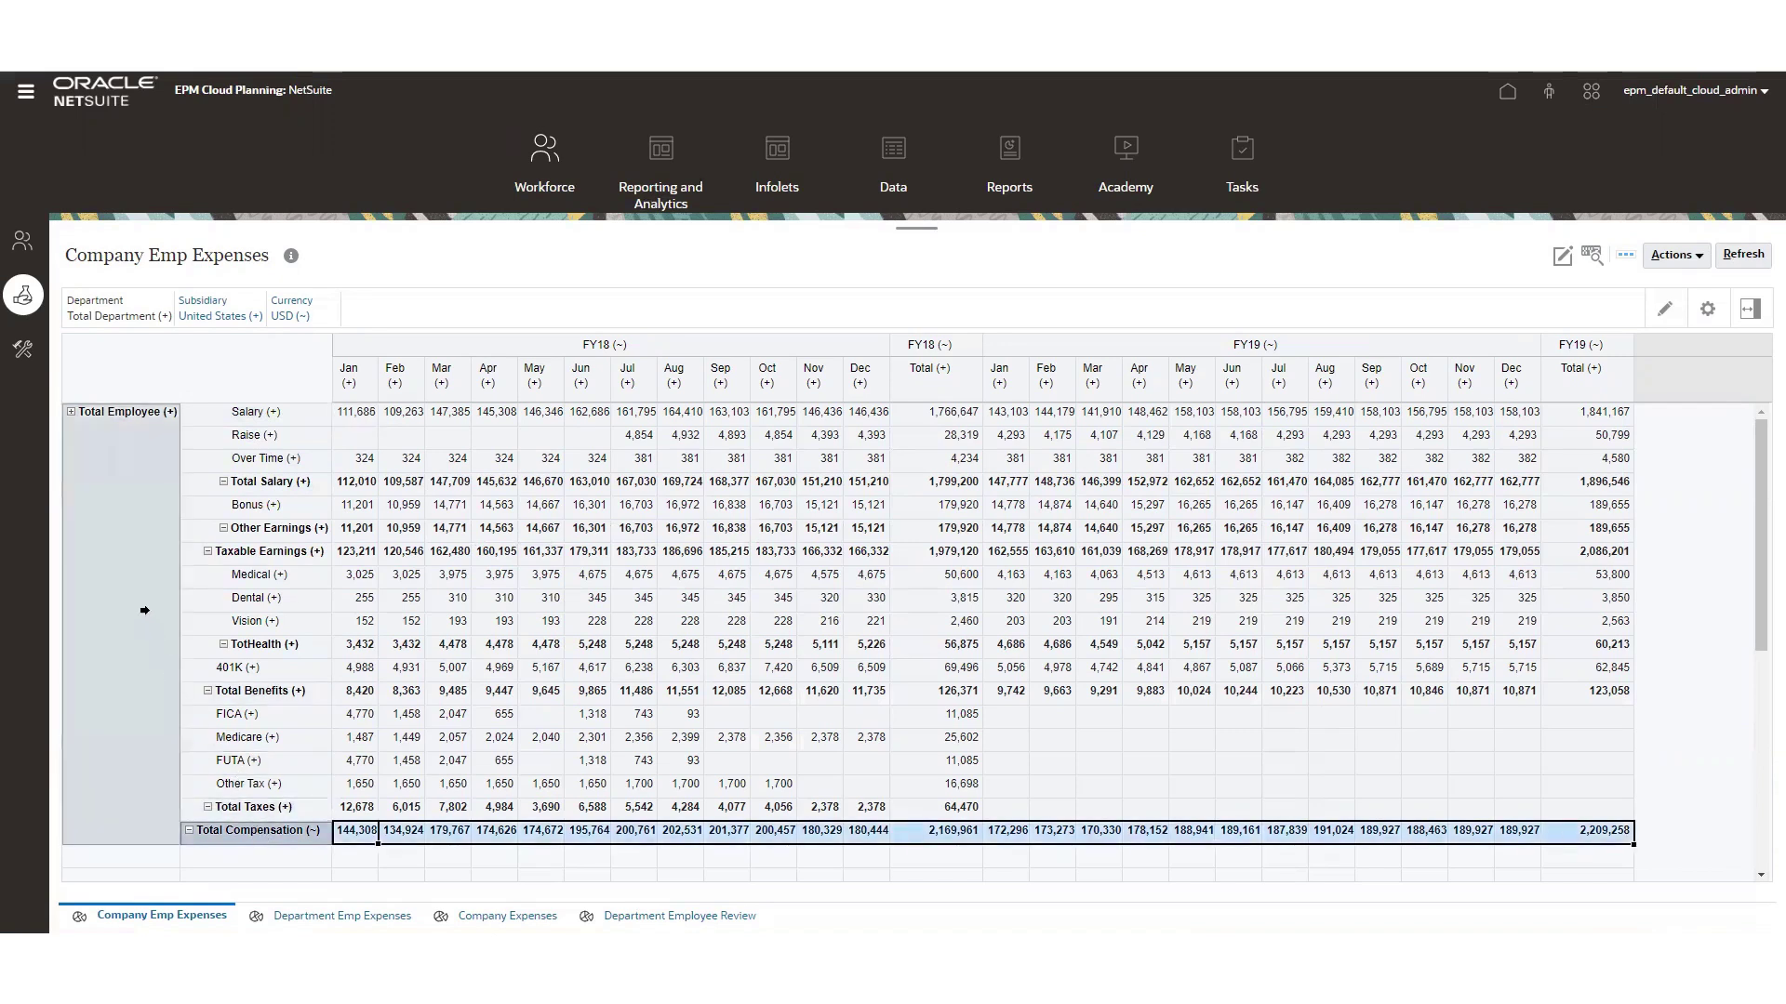
{"action": "left_click", "coordinate": [111, 542]}
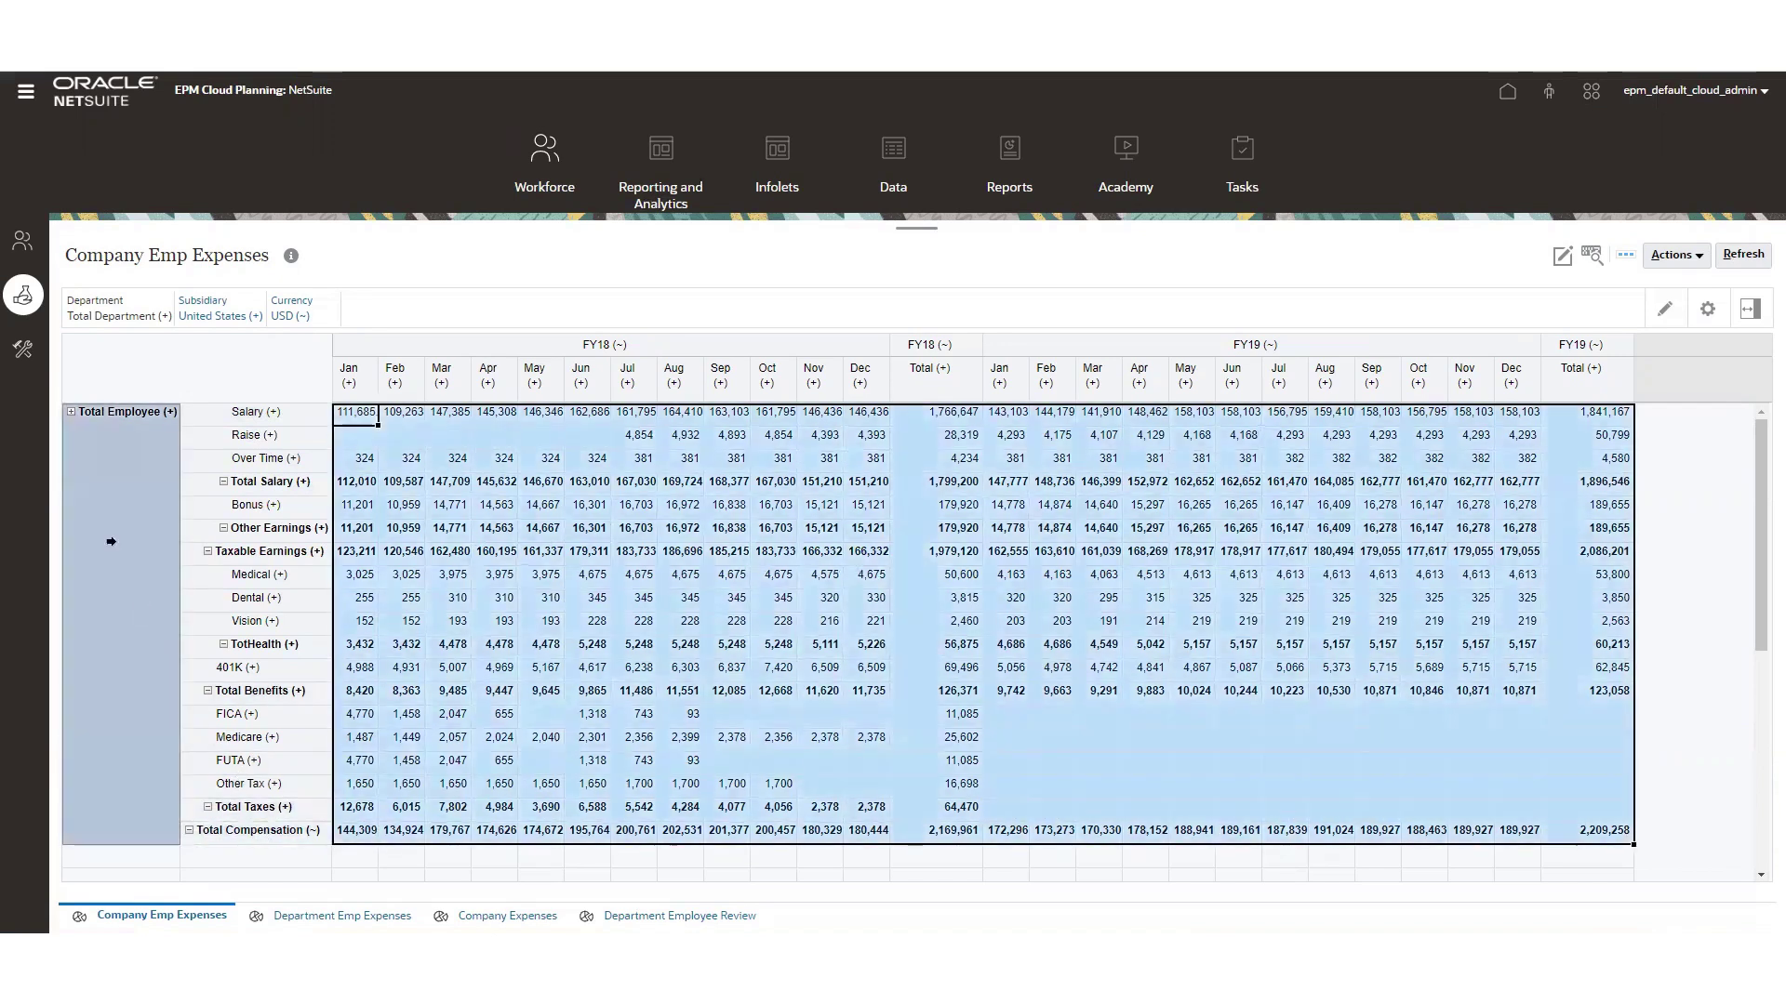
- Expand Total Employee and examine the expense blocks for Existing Employees and New Employees
{"action": "left_click", "coordinate": [72, 413]}
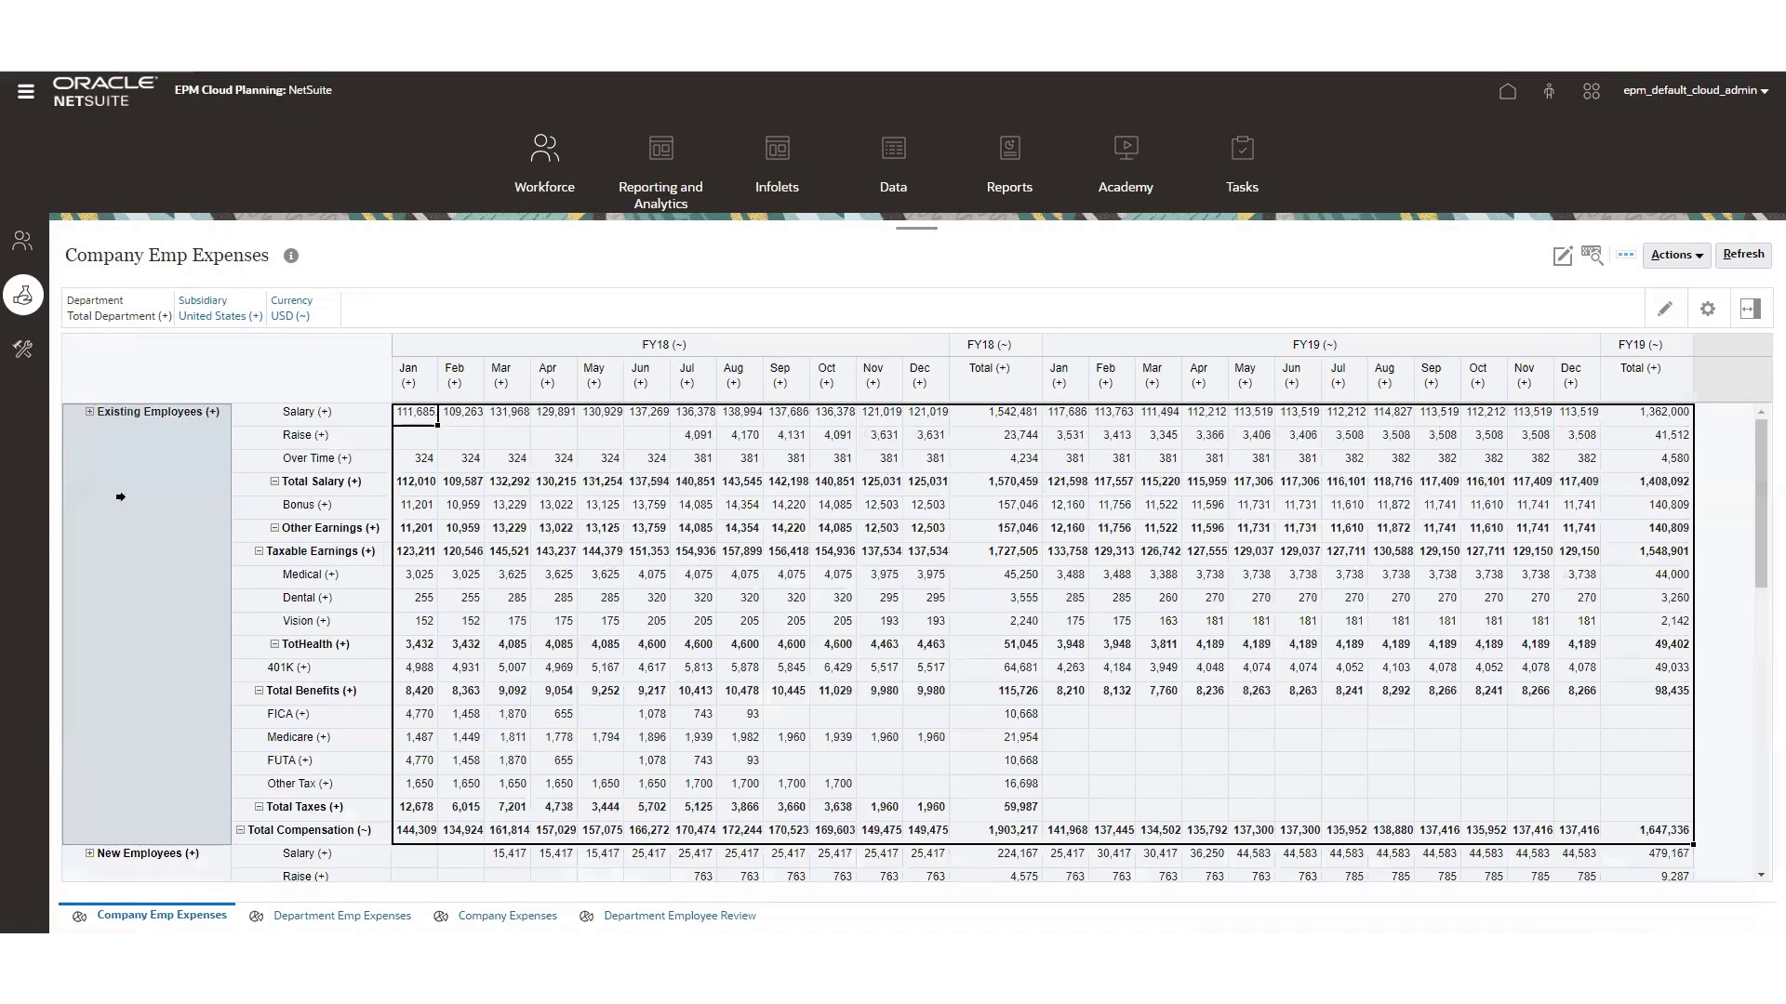
{"action": "left_click", "coordinate": [120, 497]}
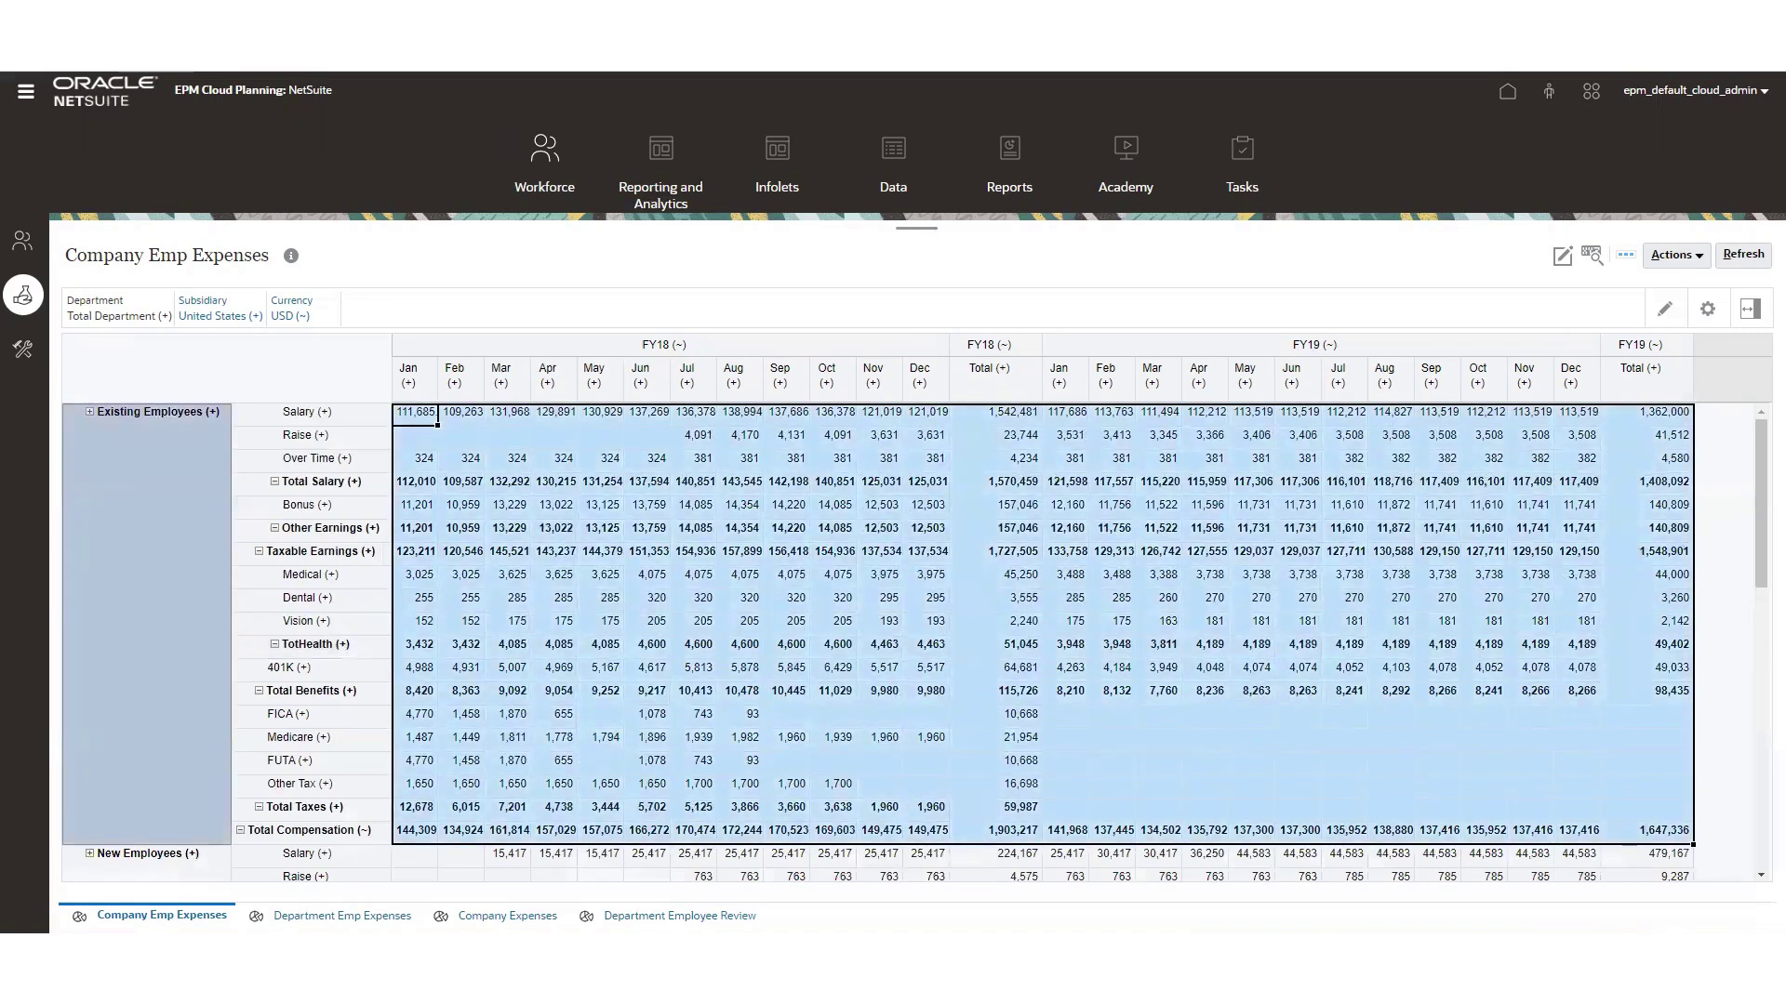
{"action": "left_click_drag", "start_coordinate": [1760, 511], "coordinate": [1750, 670]}
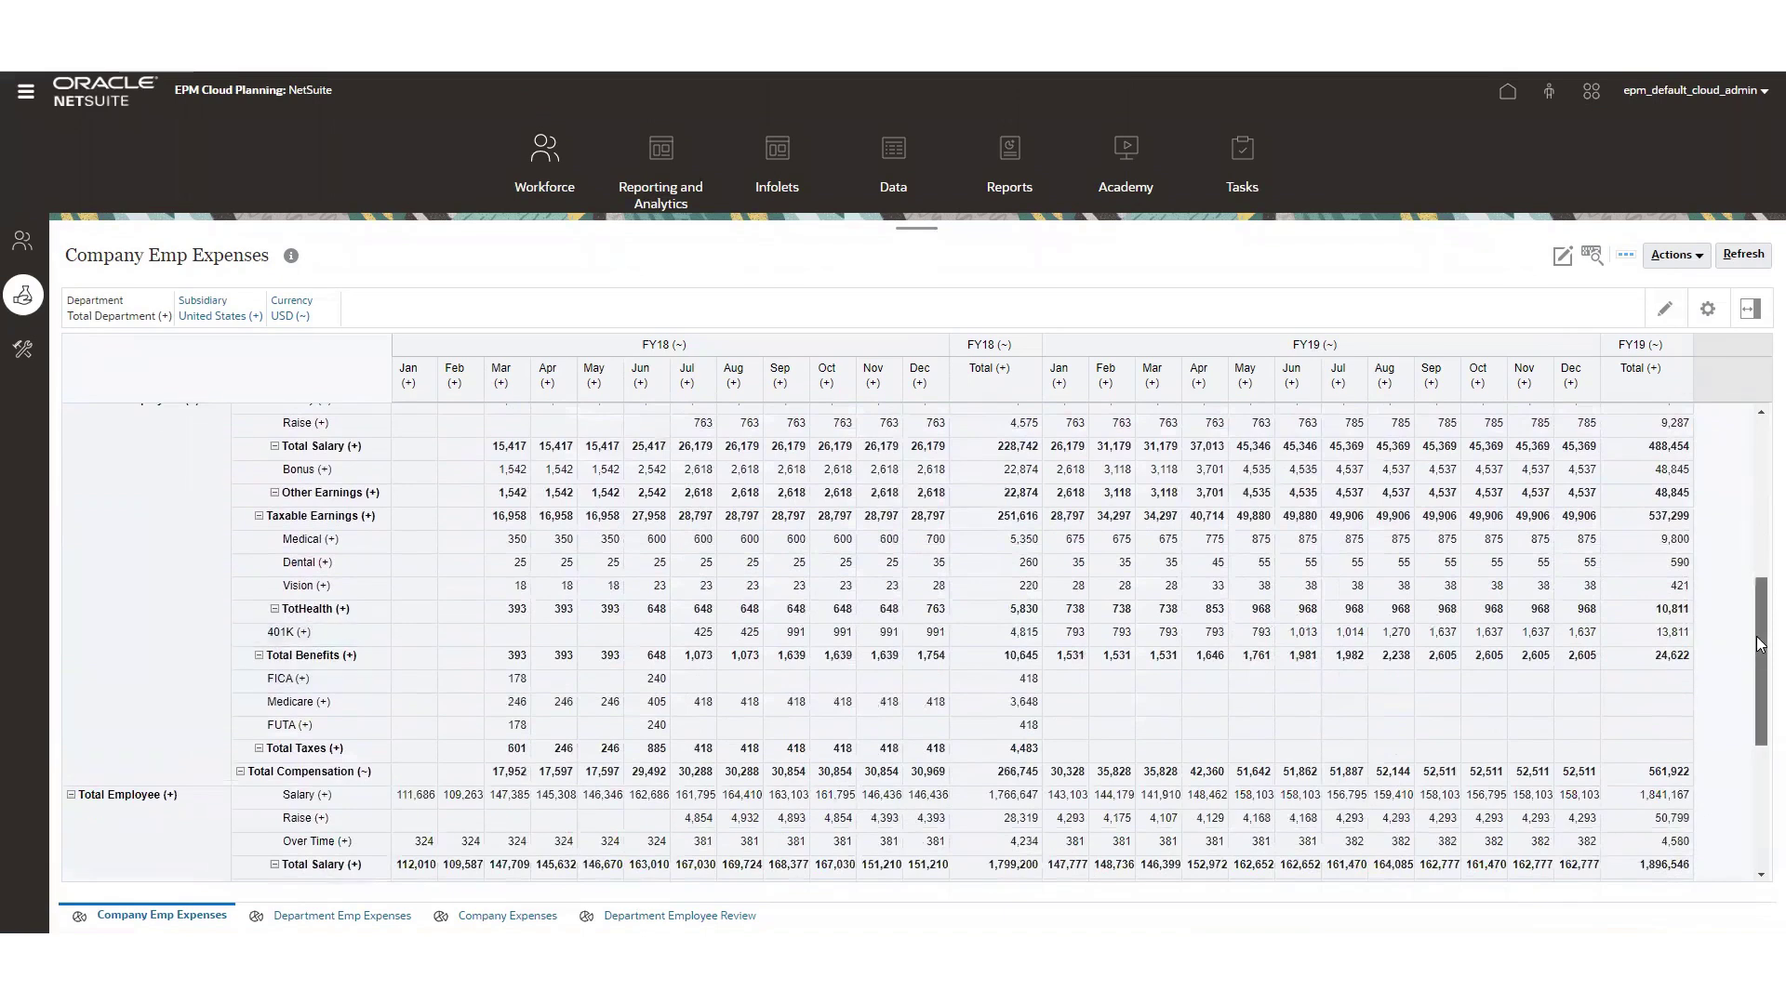
{"action": "scroll", "coordinate": [1759, 644], "scroll_direction": "up", "scroll_amount": 3}
{"action": "left_click", "coordinate": [155, 578]}
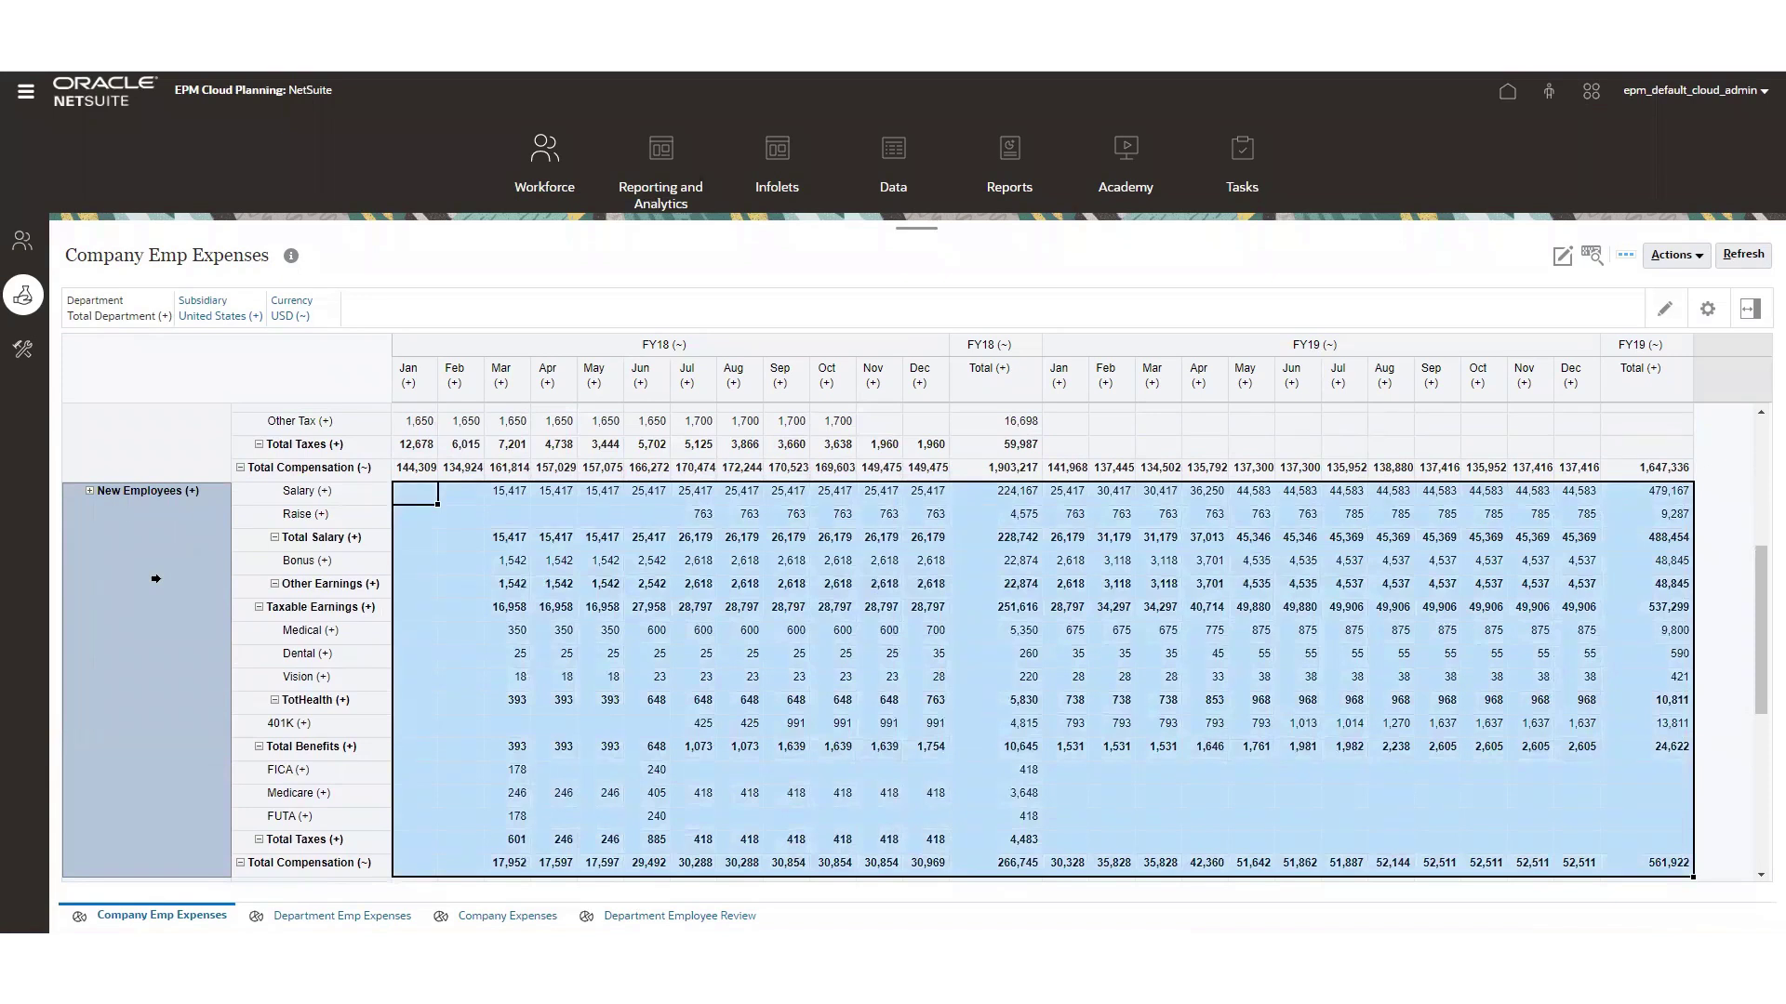
- Expand New Employees and inspect the FY18 Total Compensation total for To Be Hired 1
{"action": "left_click", "coordinate": [90, 491]}
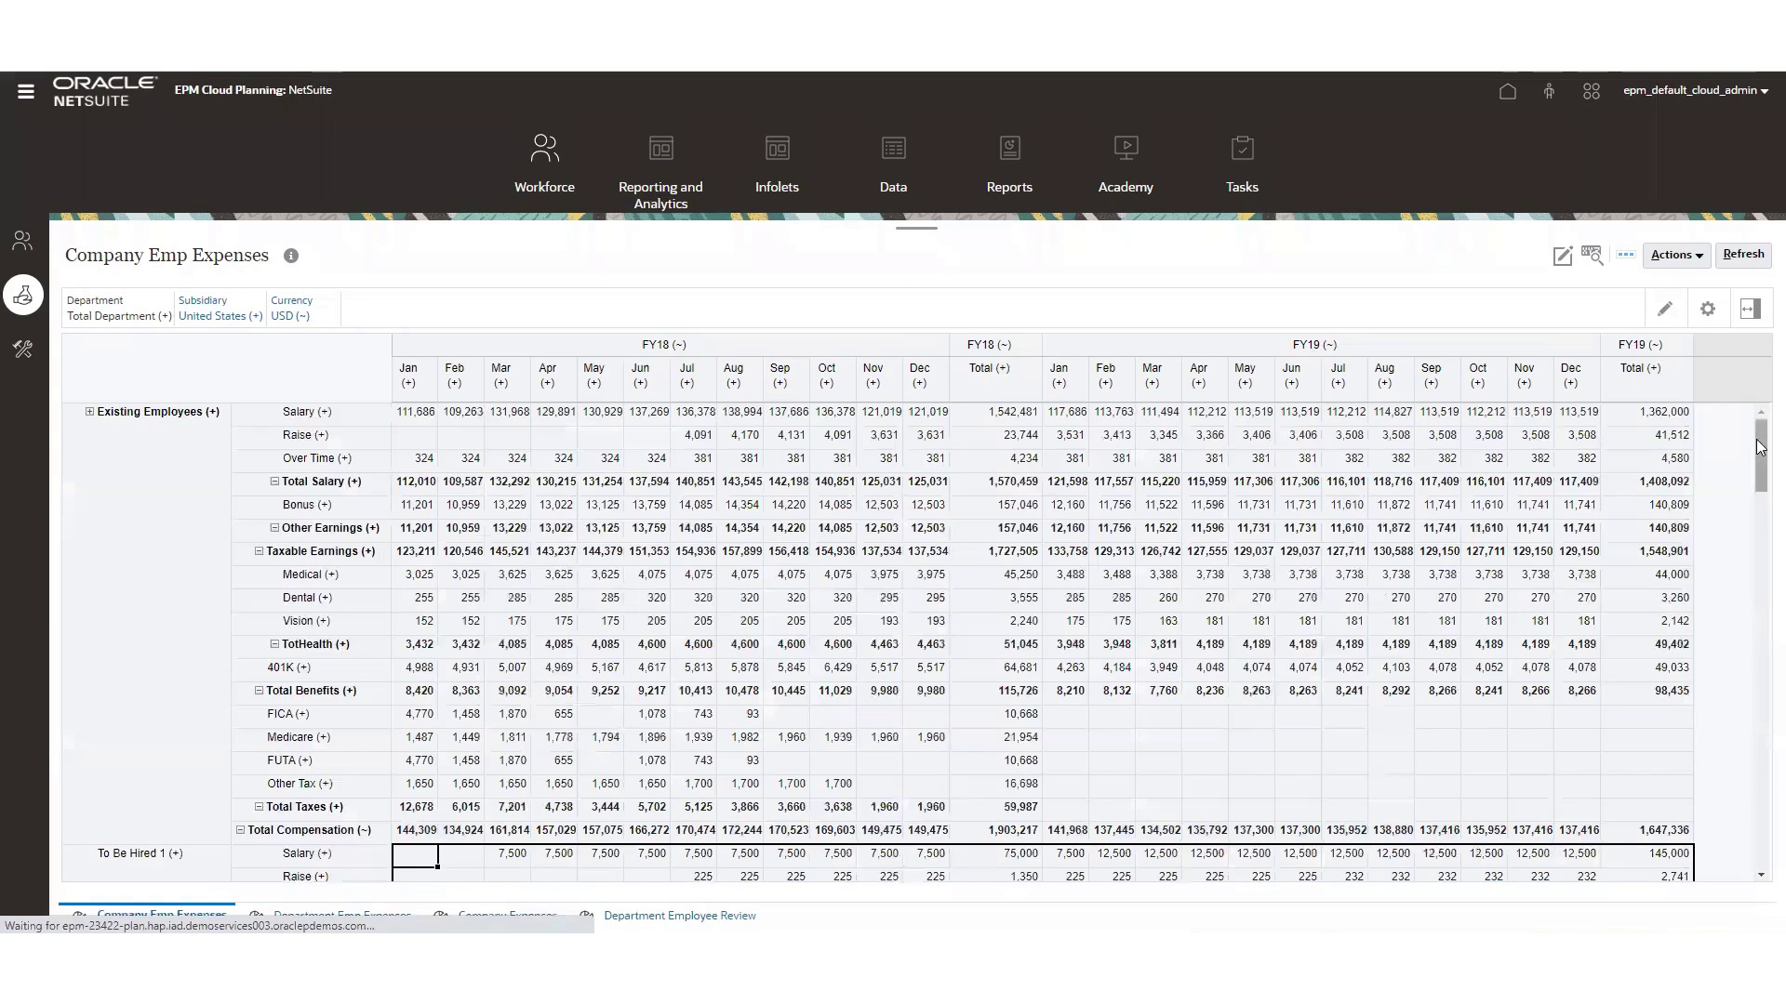
{"action": "left_click_drag", "start_coordinate": [1757, 441], "coordinate": [1758, 508]}
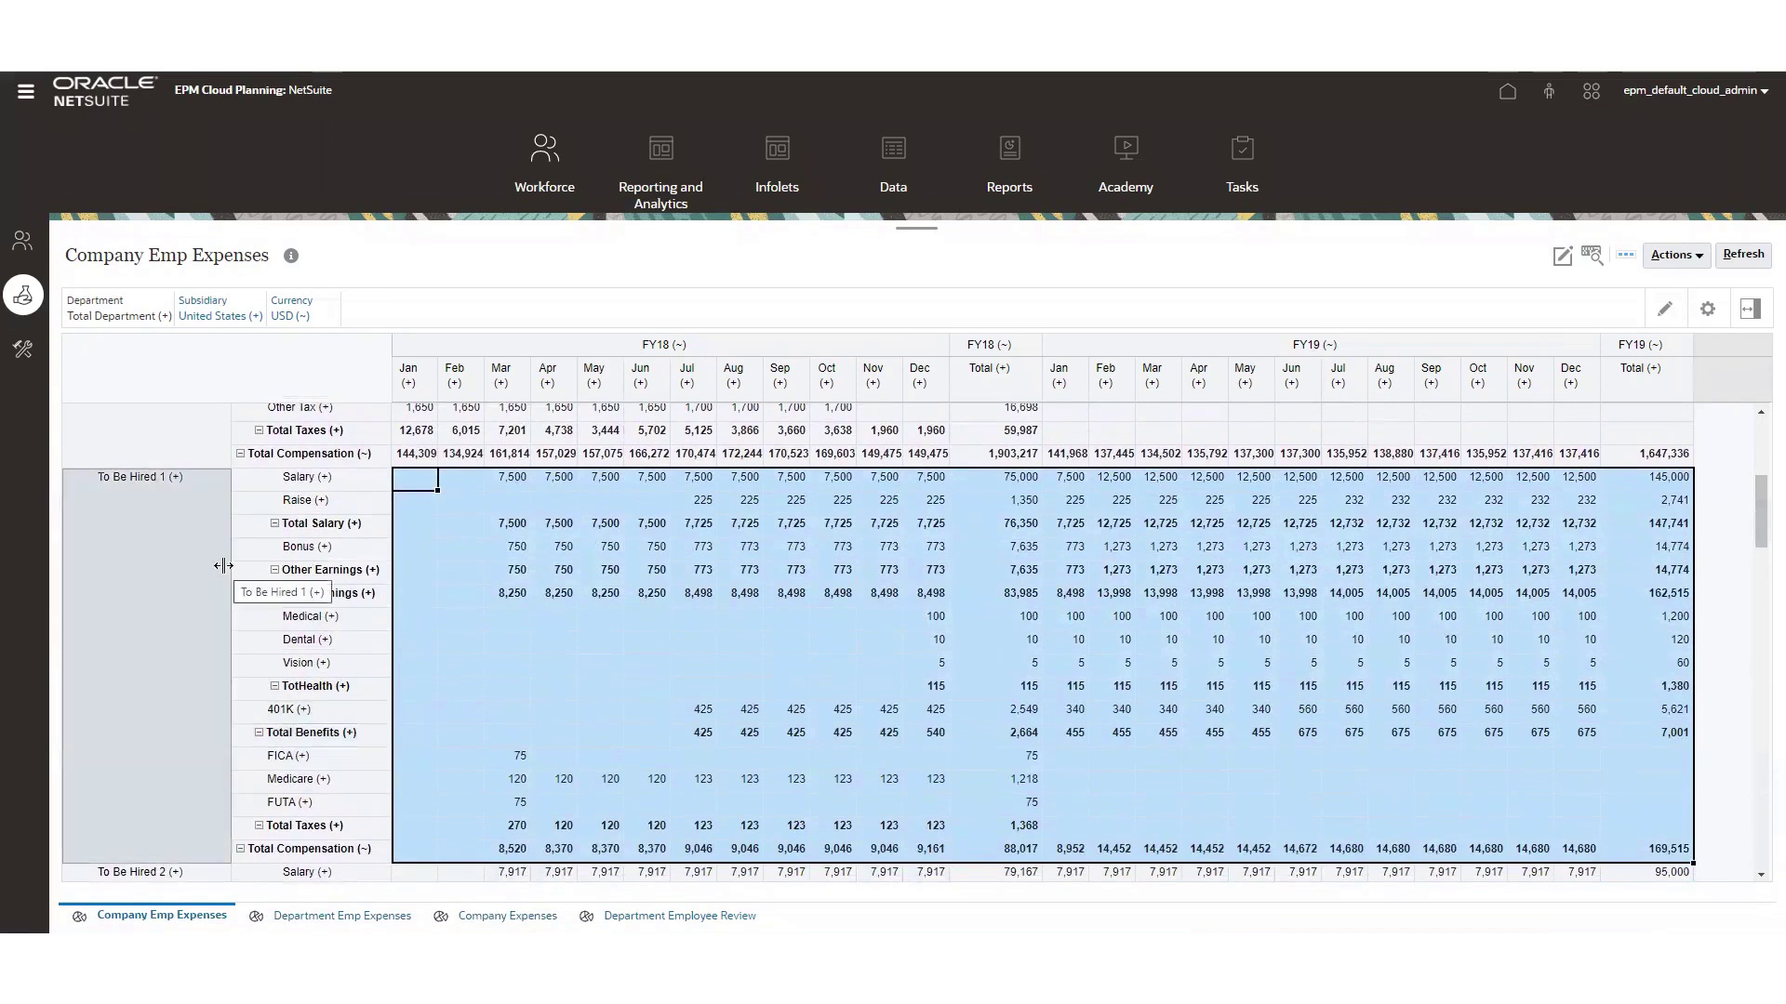
{"action": "left_click", "coordinate": [1020, 850]}
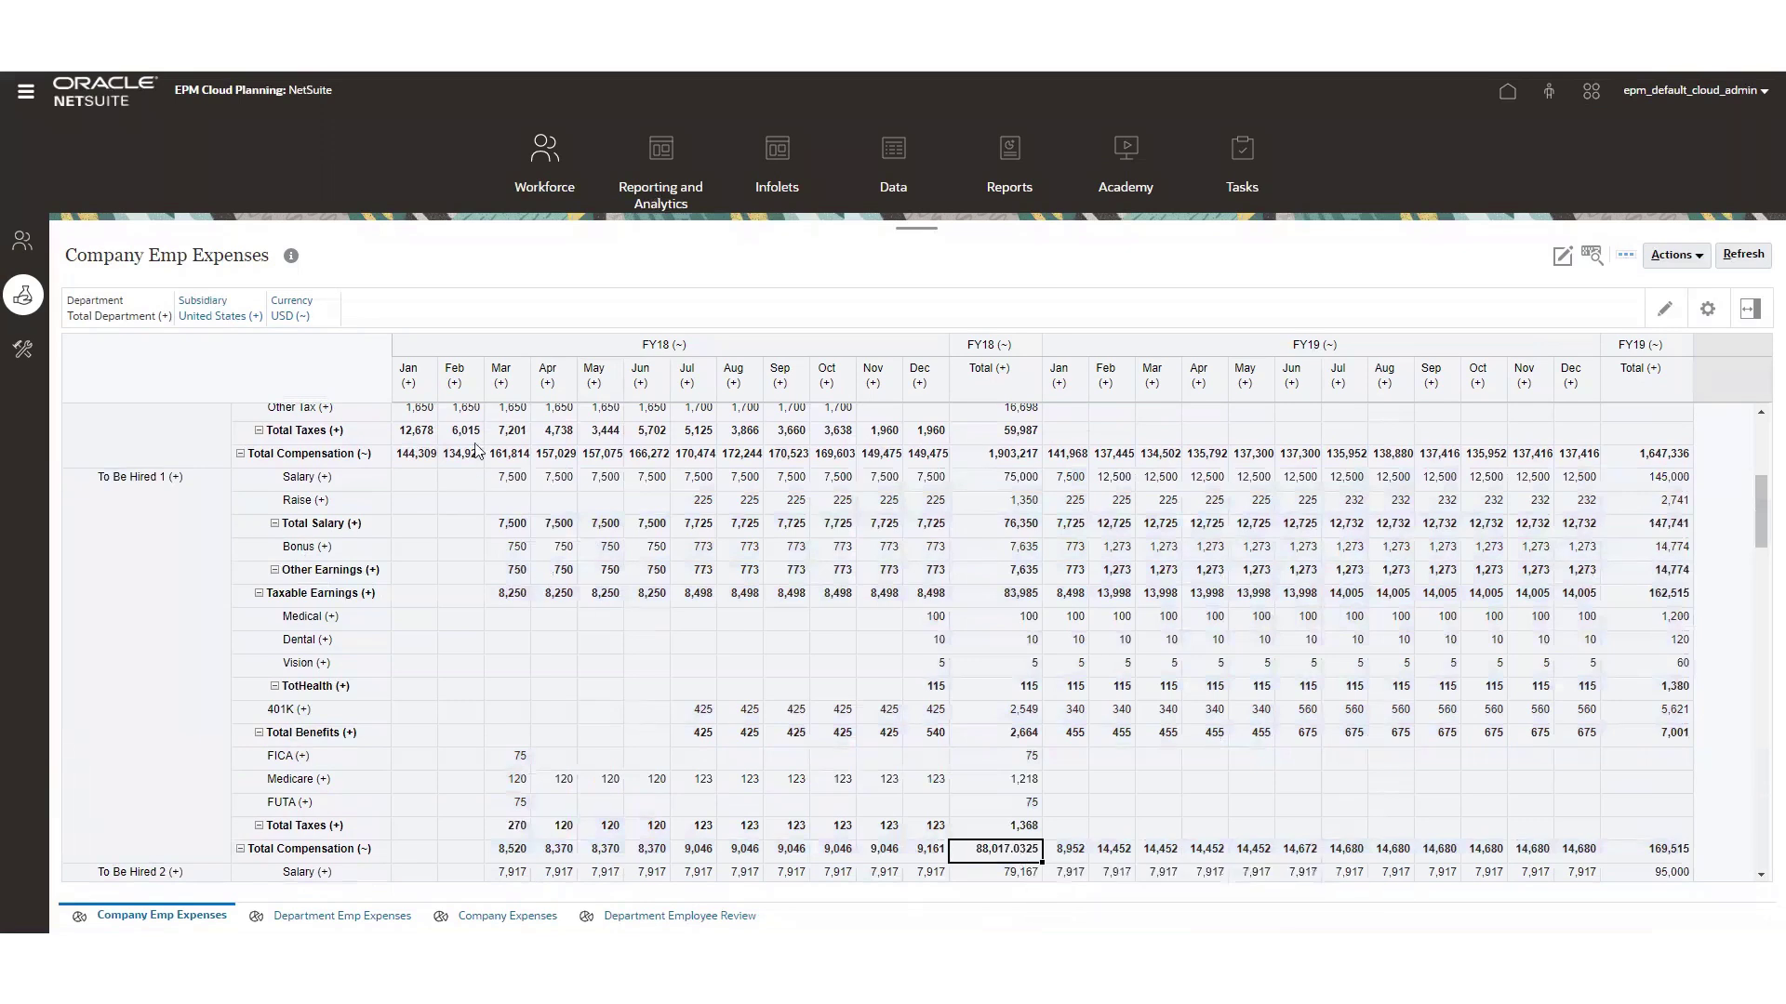
- Inspect the FY19 Total Compensation total for To Be Hired 1 and return to the Company Roster form
{"action": "left_click", "coordinate": [1660, 852]}
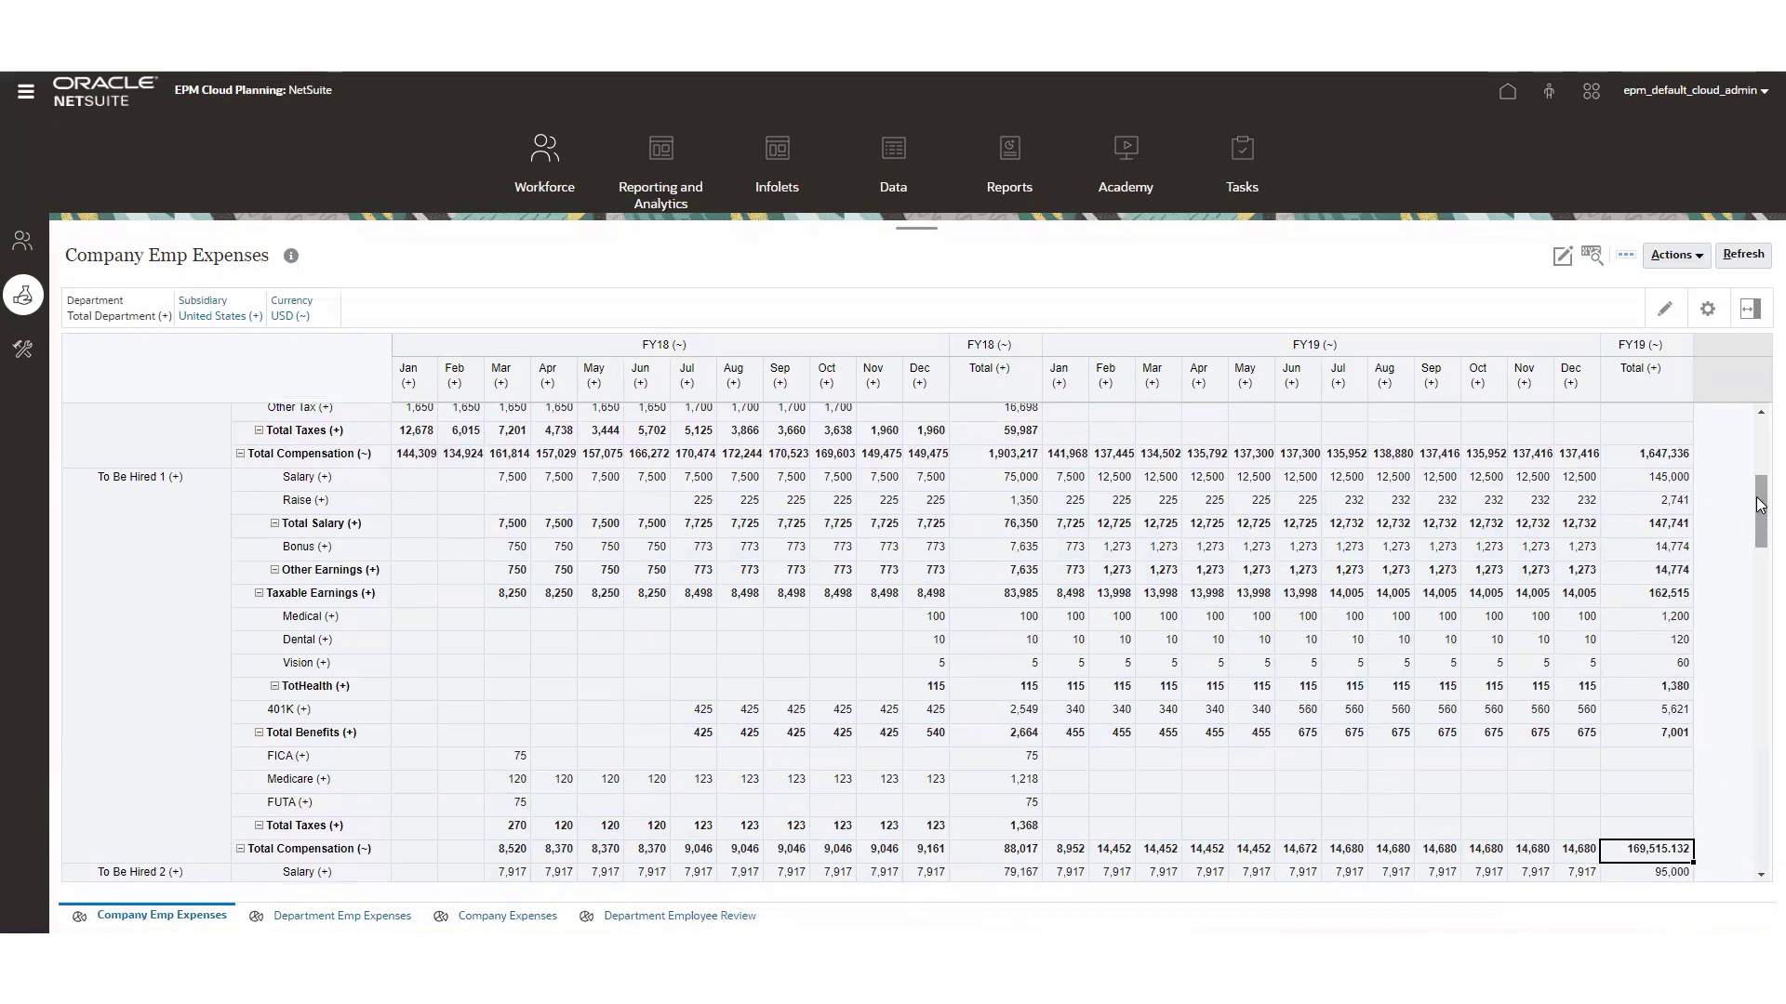
{"action": "left_click_drag", "start_coordinate": [1760, 505], "coordinate": [1760, 418]}
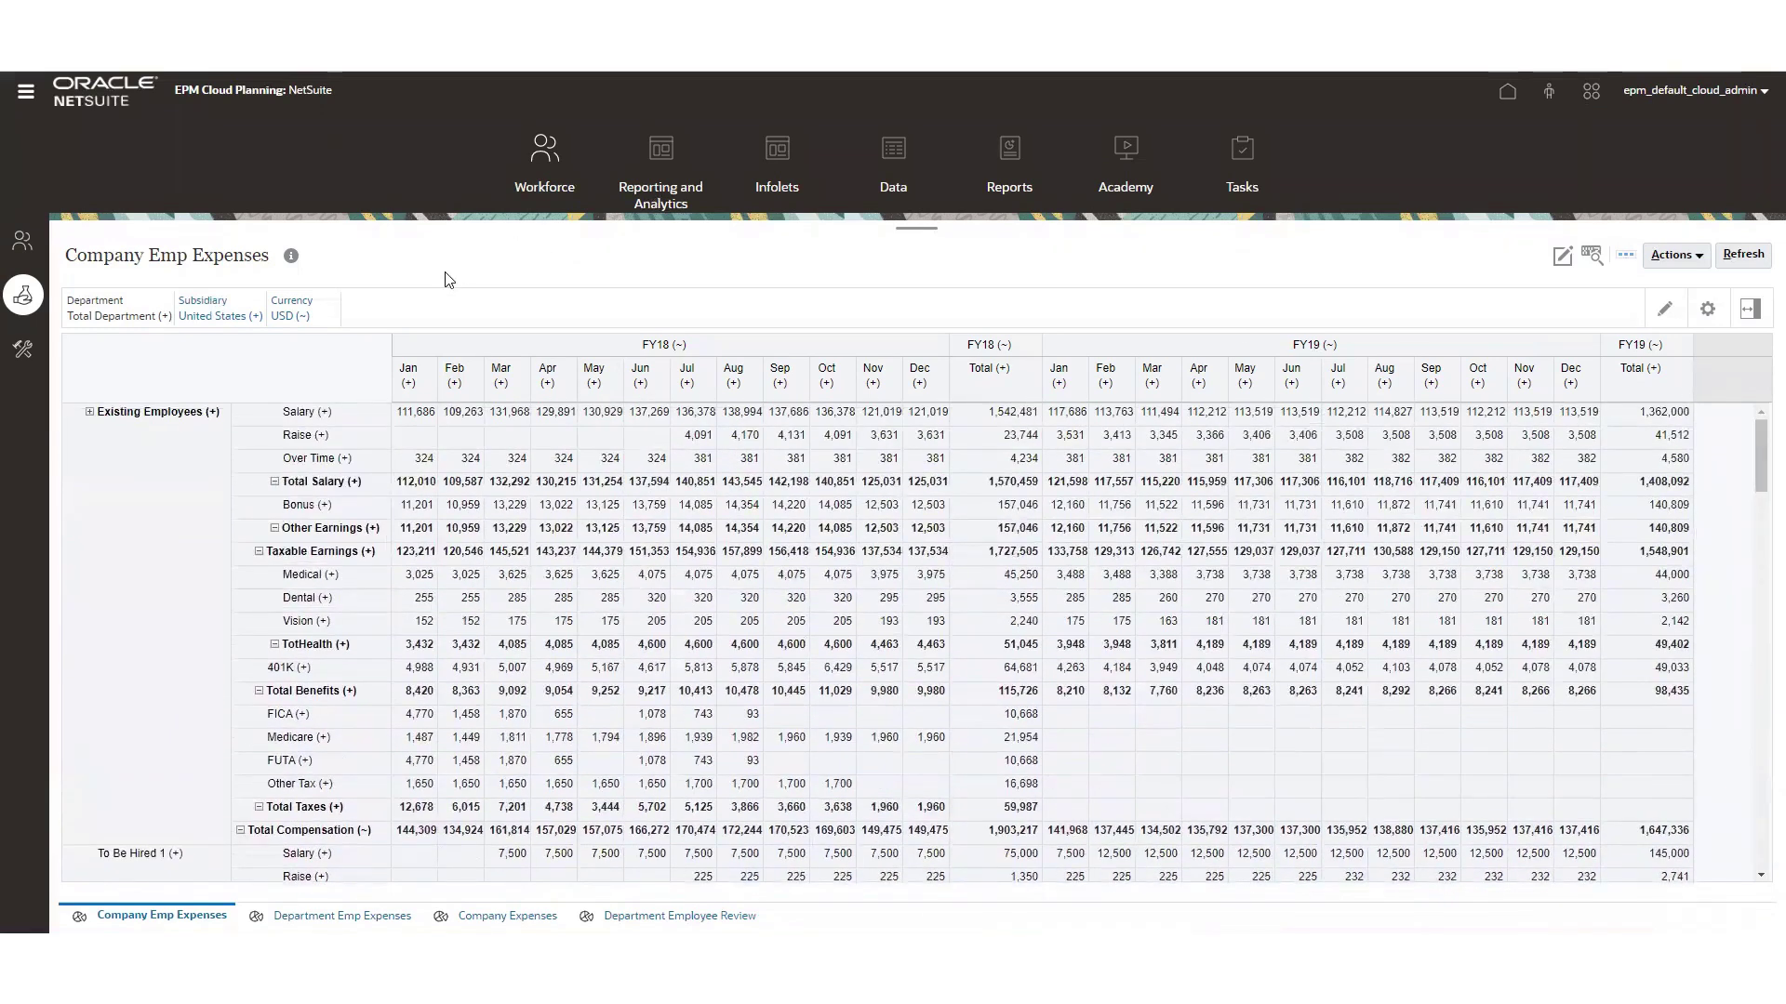
{"action": "left_click", "coordinate": [34, 239]}
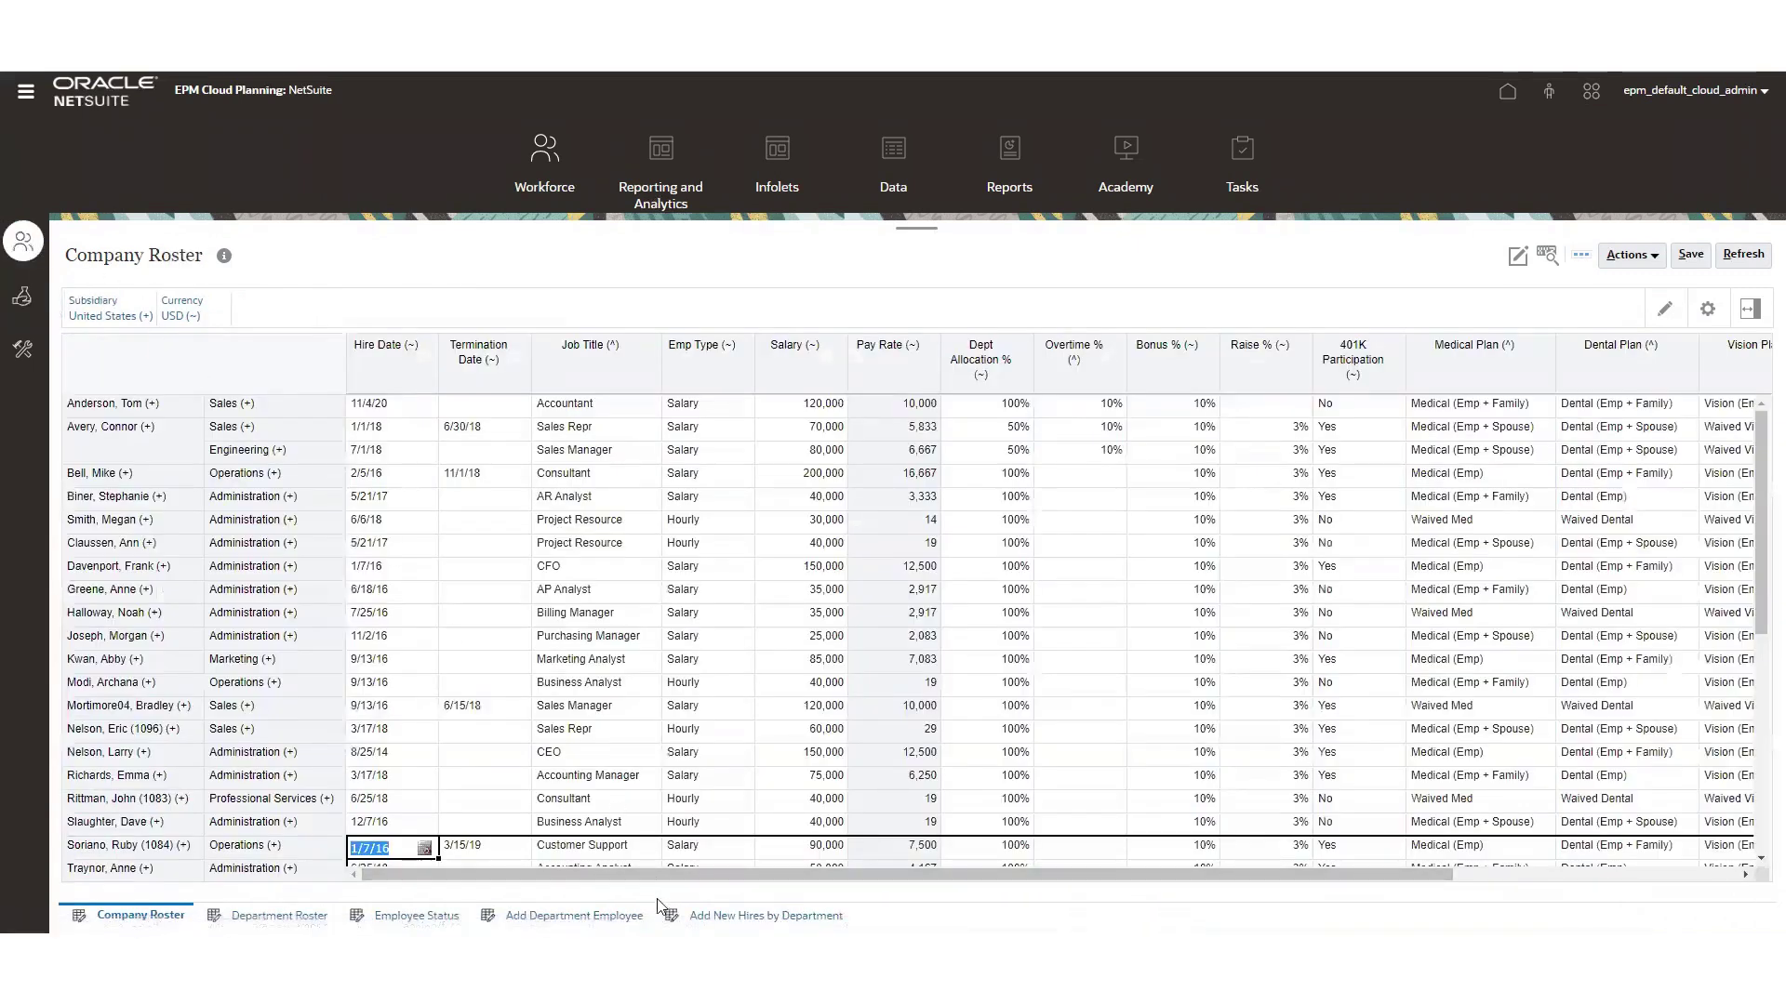
- Review the Add New Hires by Department, Add Department Employee and Company Roster forms, and return to the home page
{"action": "left_click", "coordinate": [707, 921]}
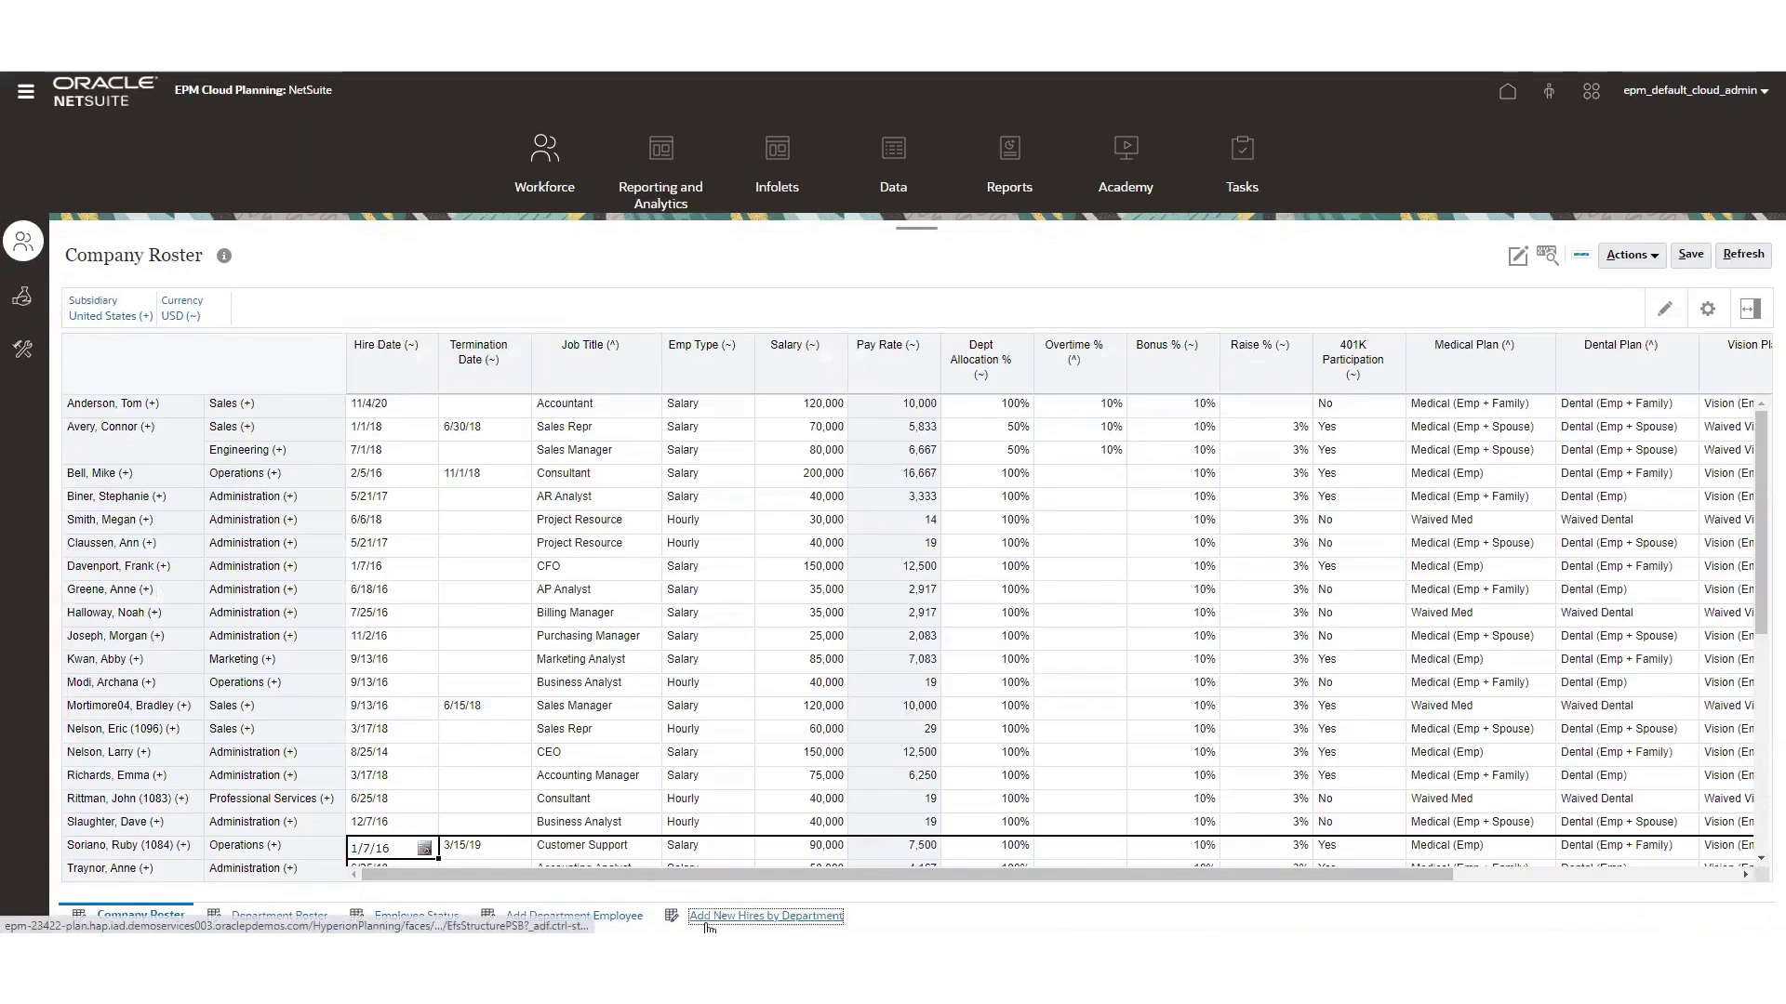
{"action": "left_click", "coordinate": [569, 917]}
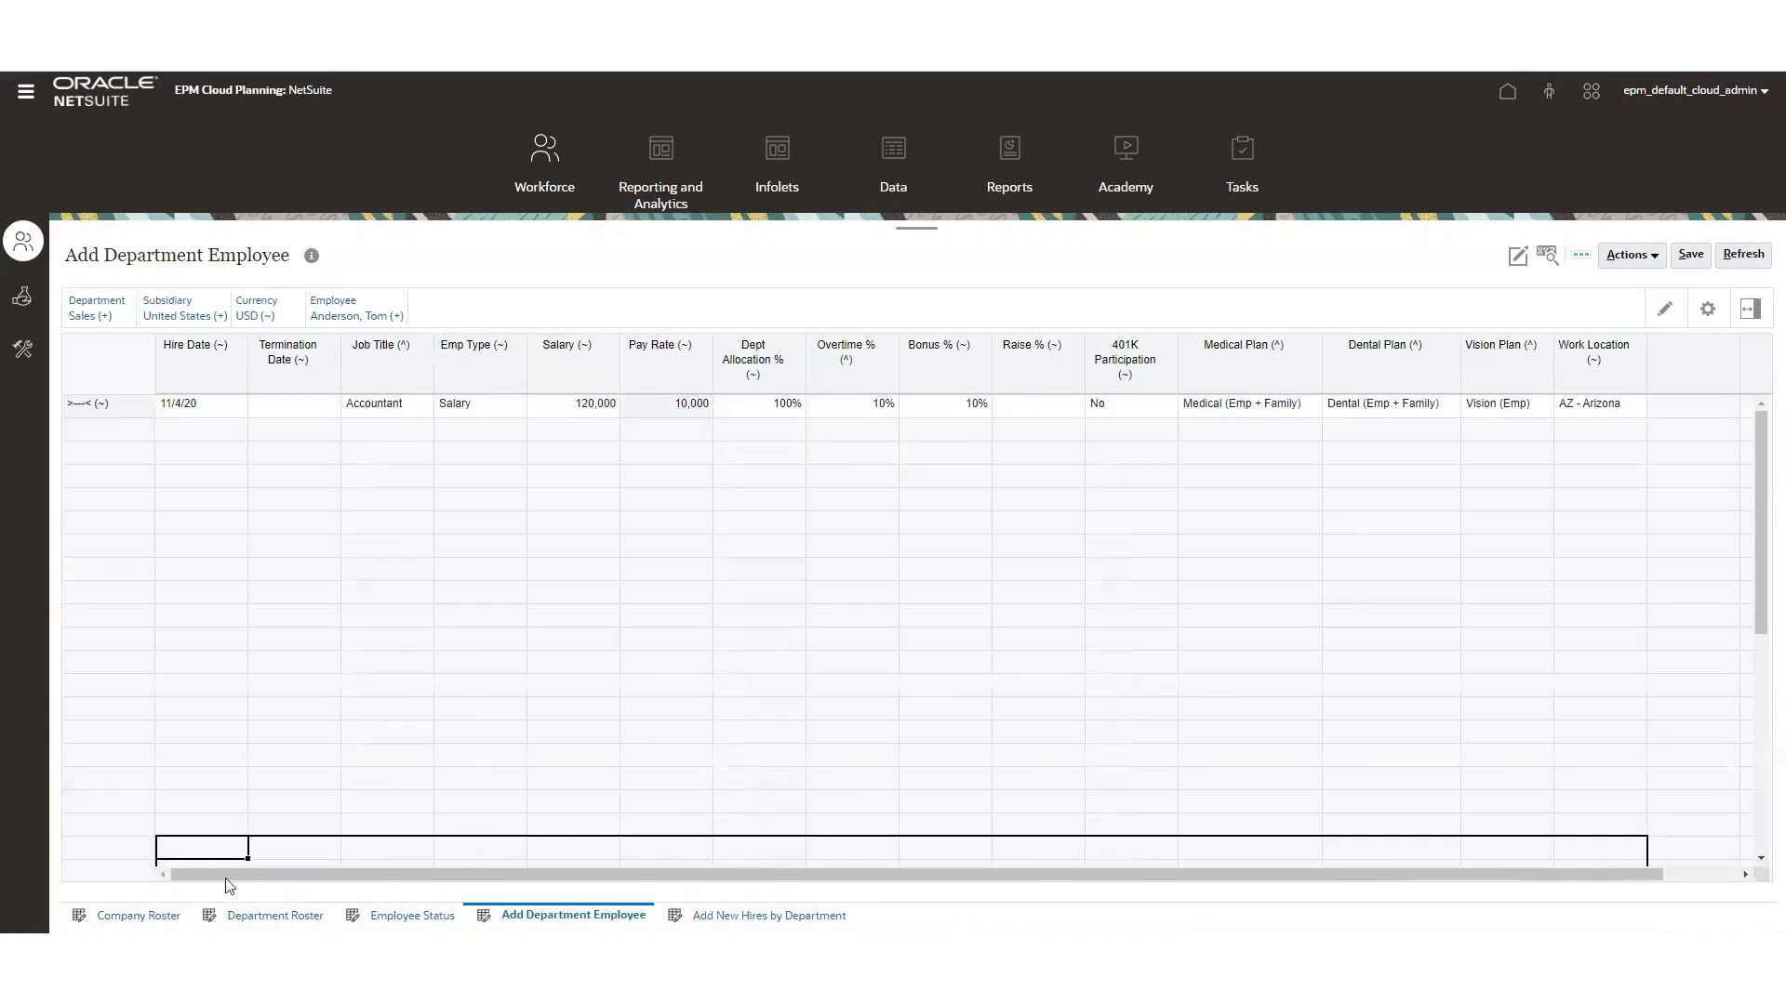
{"action": "left_click", "coordinate": [133, 918]}
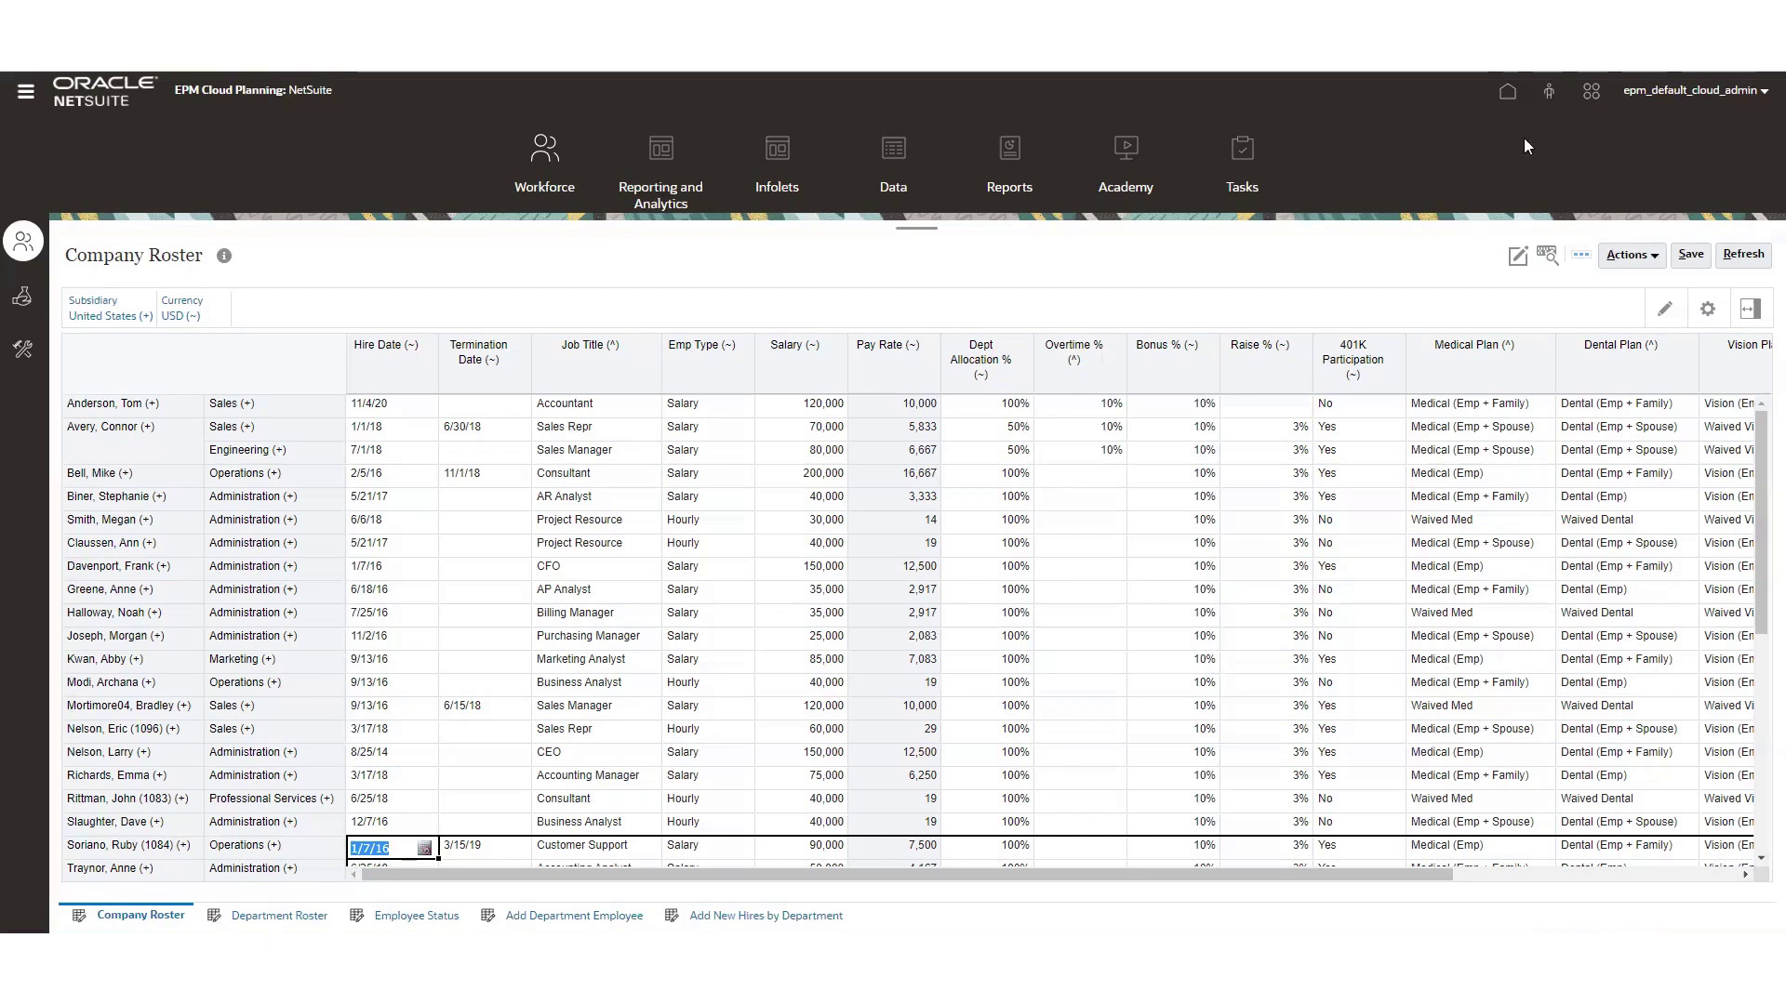
{"action": "left_click", "coordinate": [1495, 93]}
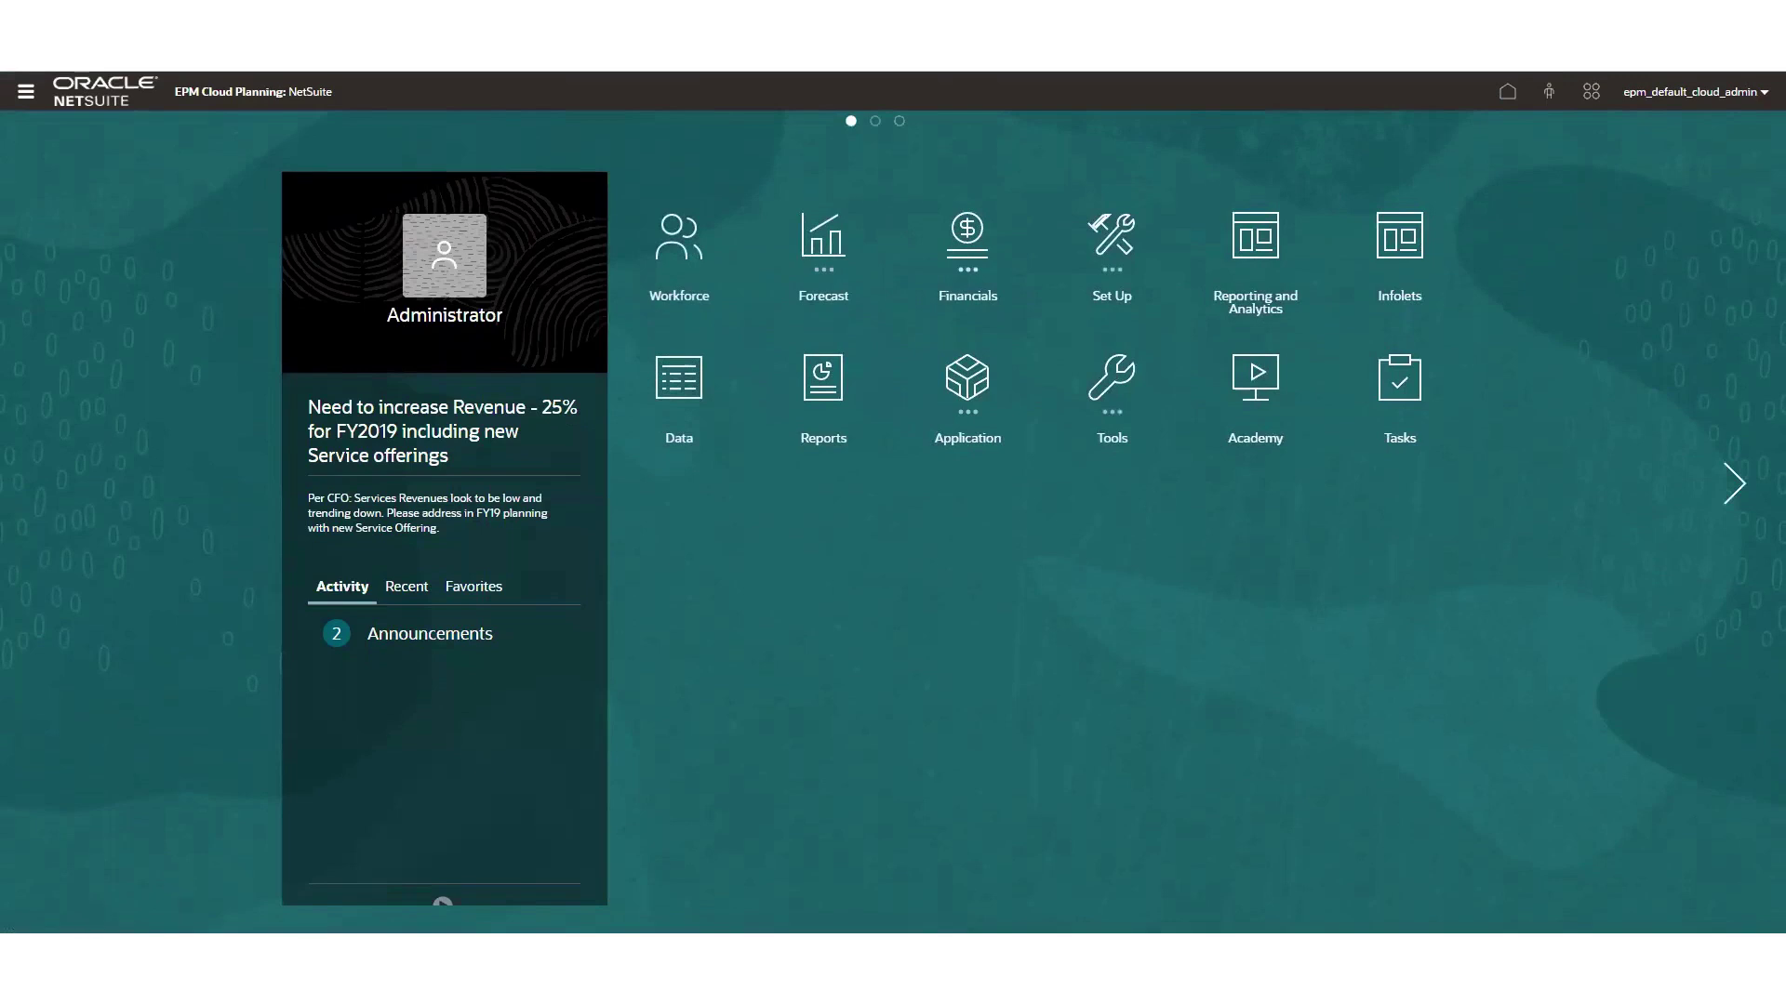
- Switch to the Book1 workbook in Excel and show the ad hoc grid on Sheet2 in a maximized window
{"action": "mouse_move", "coordinate": [82, 948]}
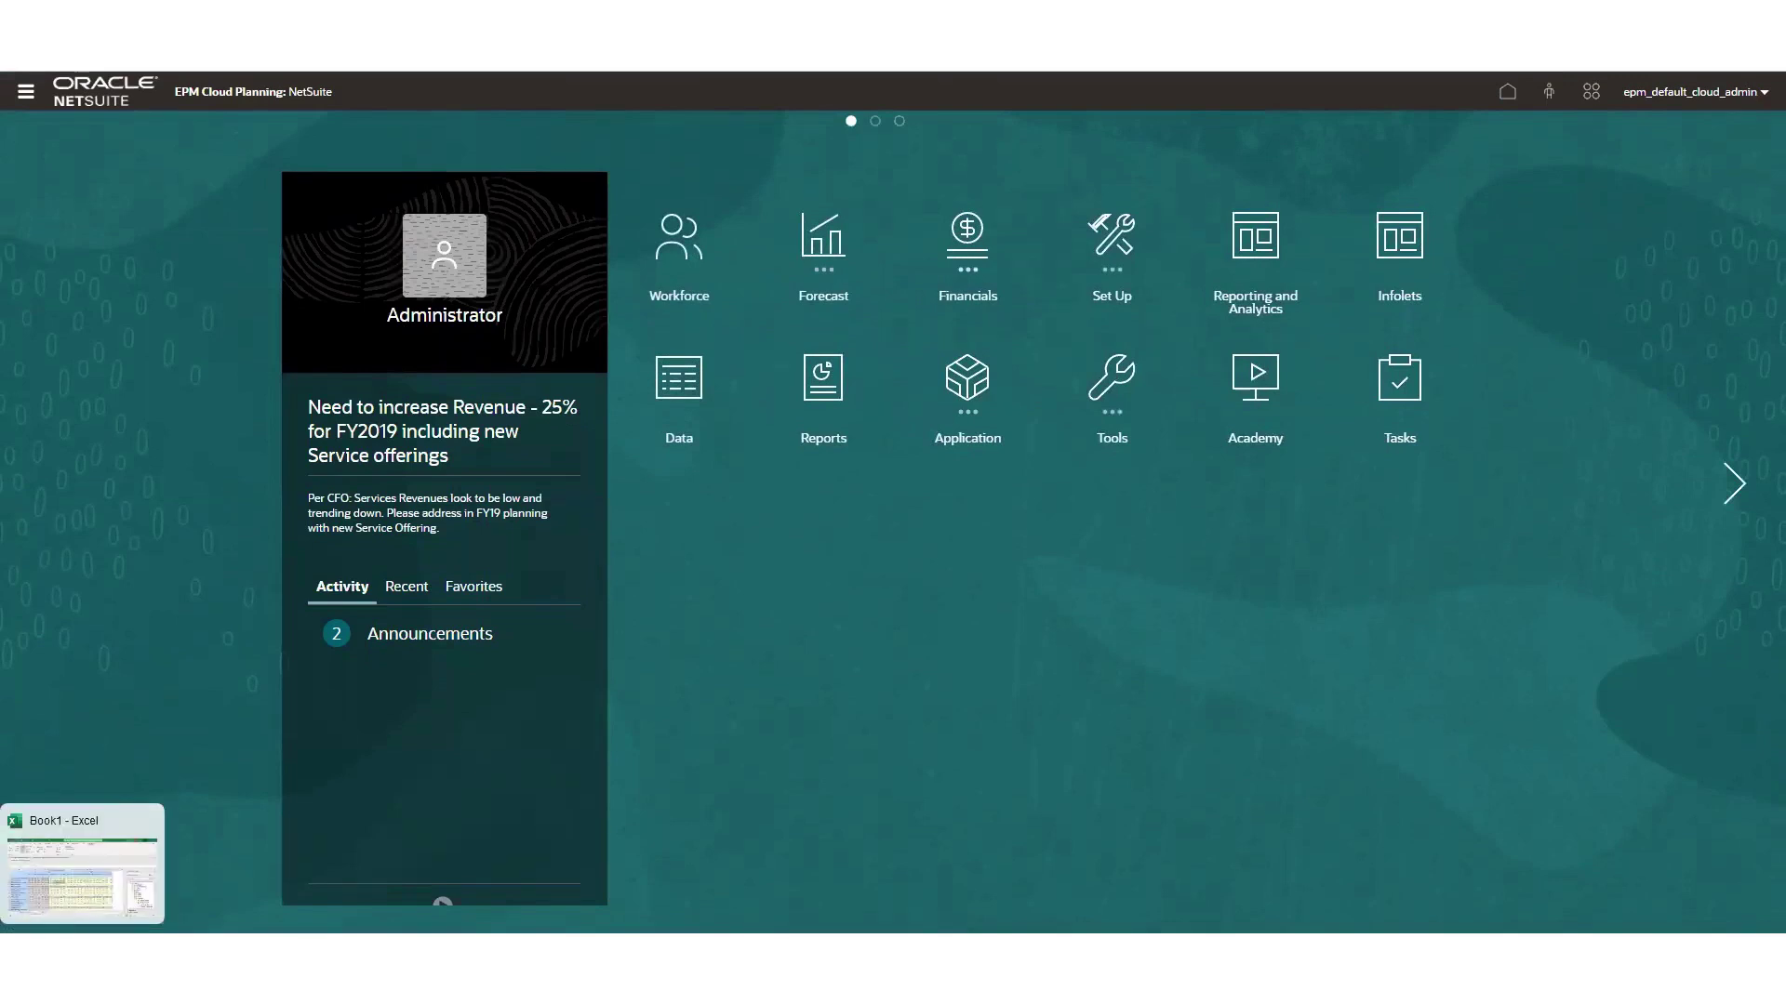
{"action": "left_click", "coordinate": [82, 949]}
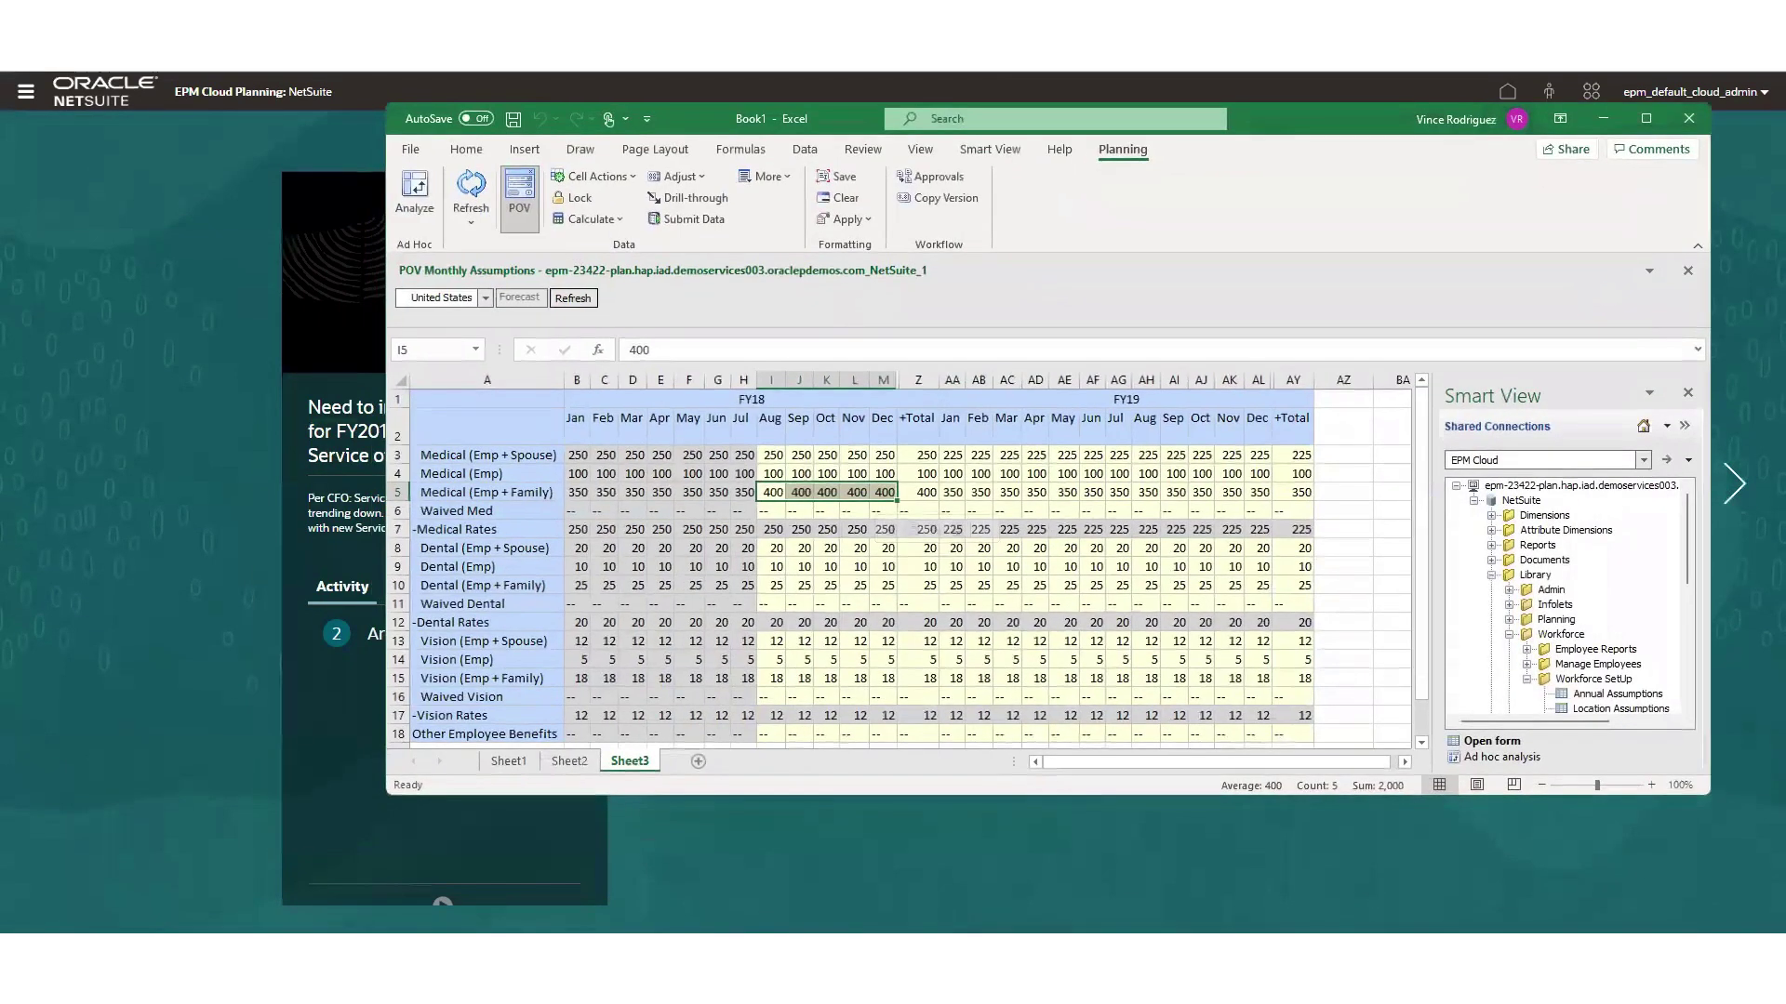
{"action": "left_click", "coordinate": [1646, 118]}
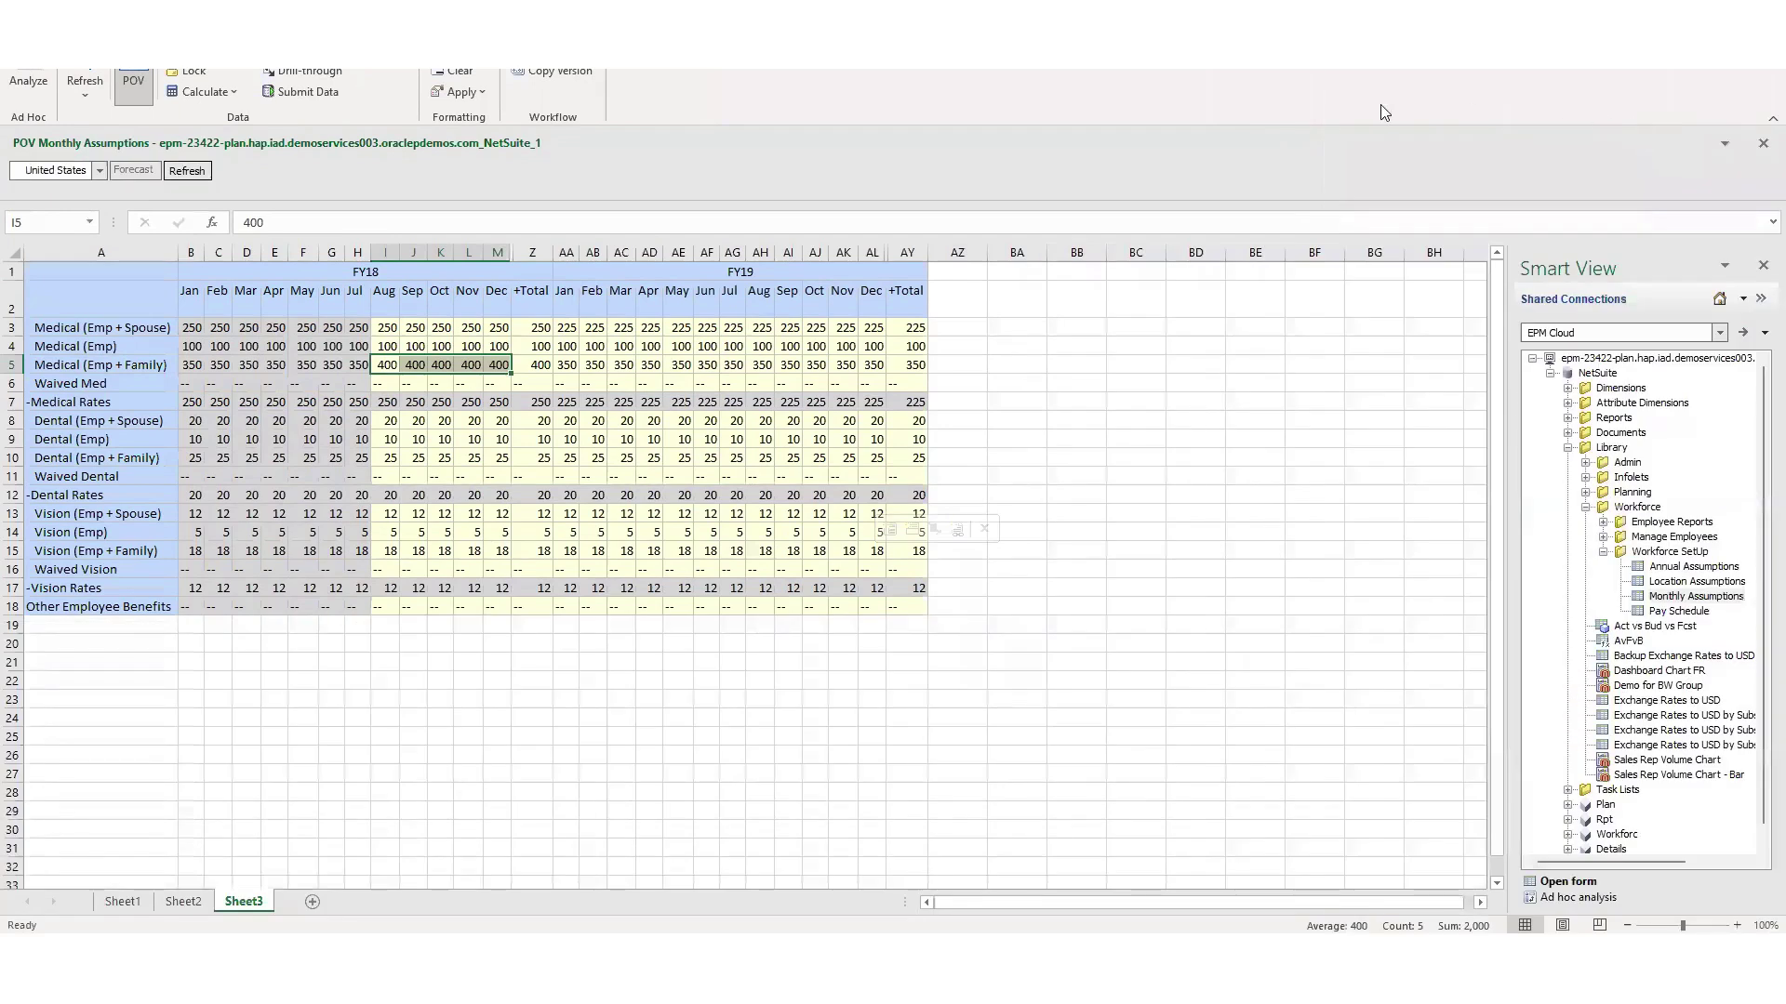
{"action": "left_click", "coordinate": [190, 902]}
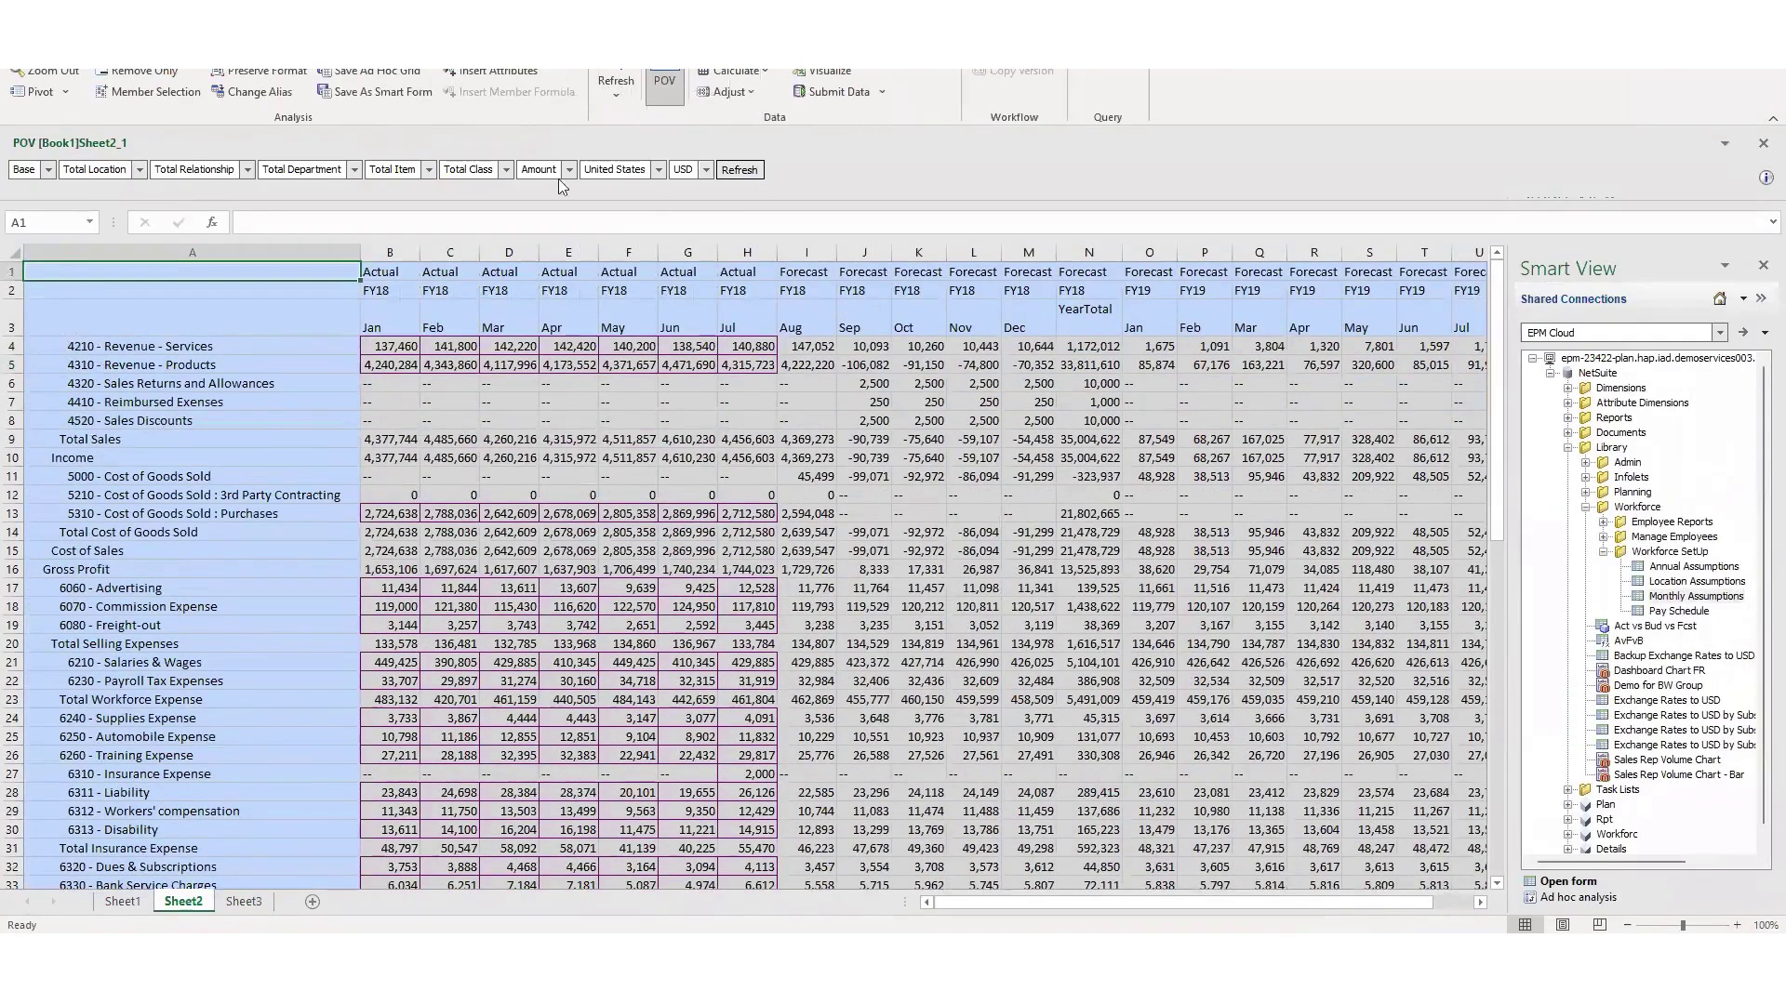
{"action": "left_click", "coordinate": [664, 84]}
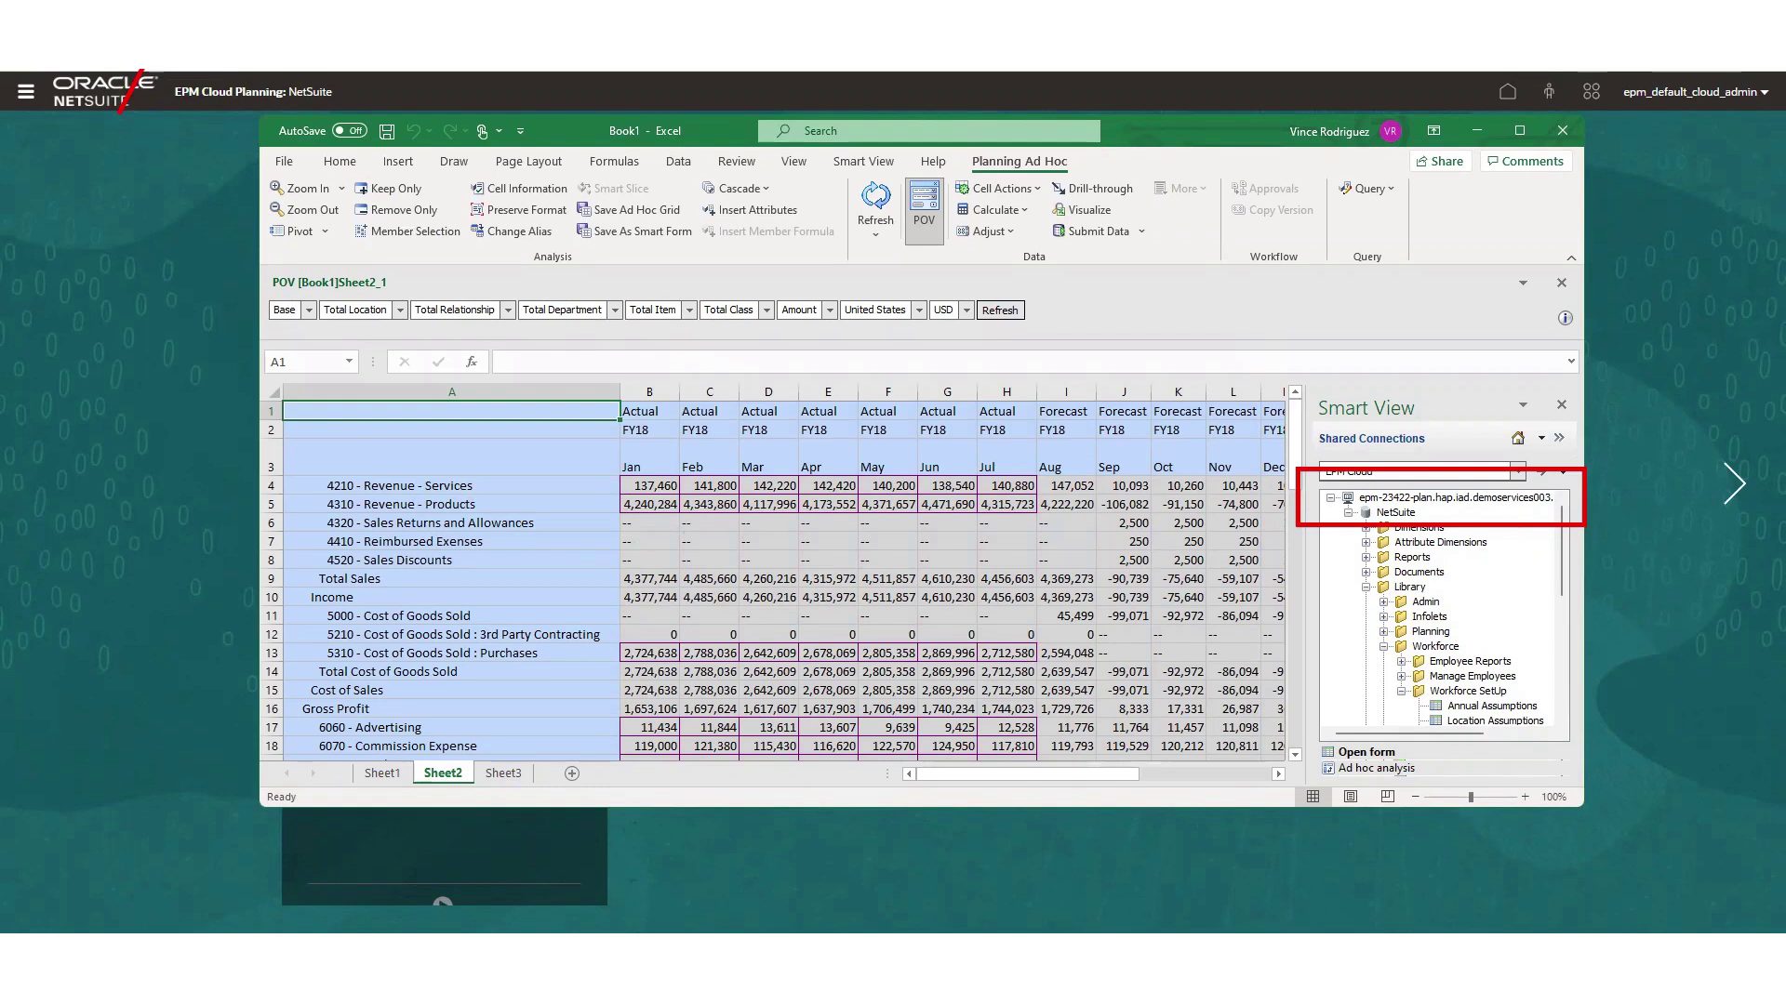
{"action": "left_click", "coordinate": [1519, 130]}
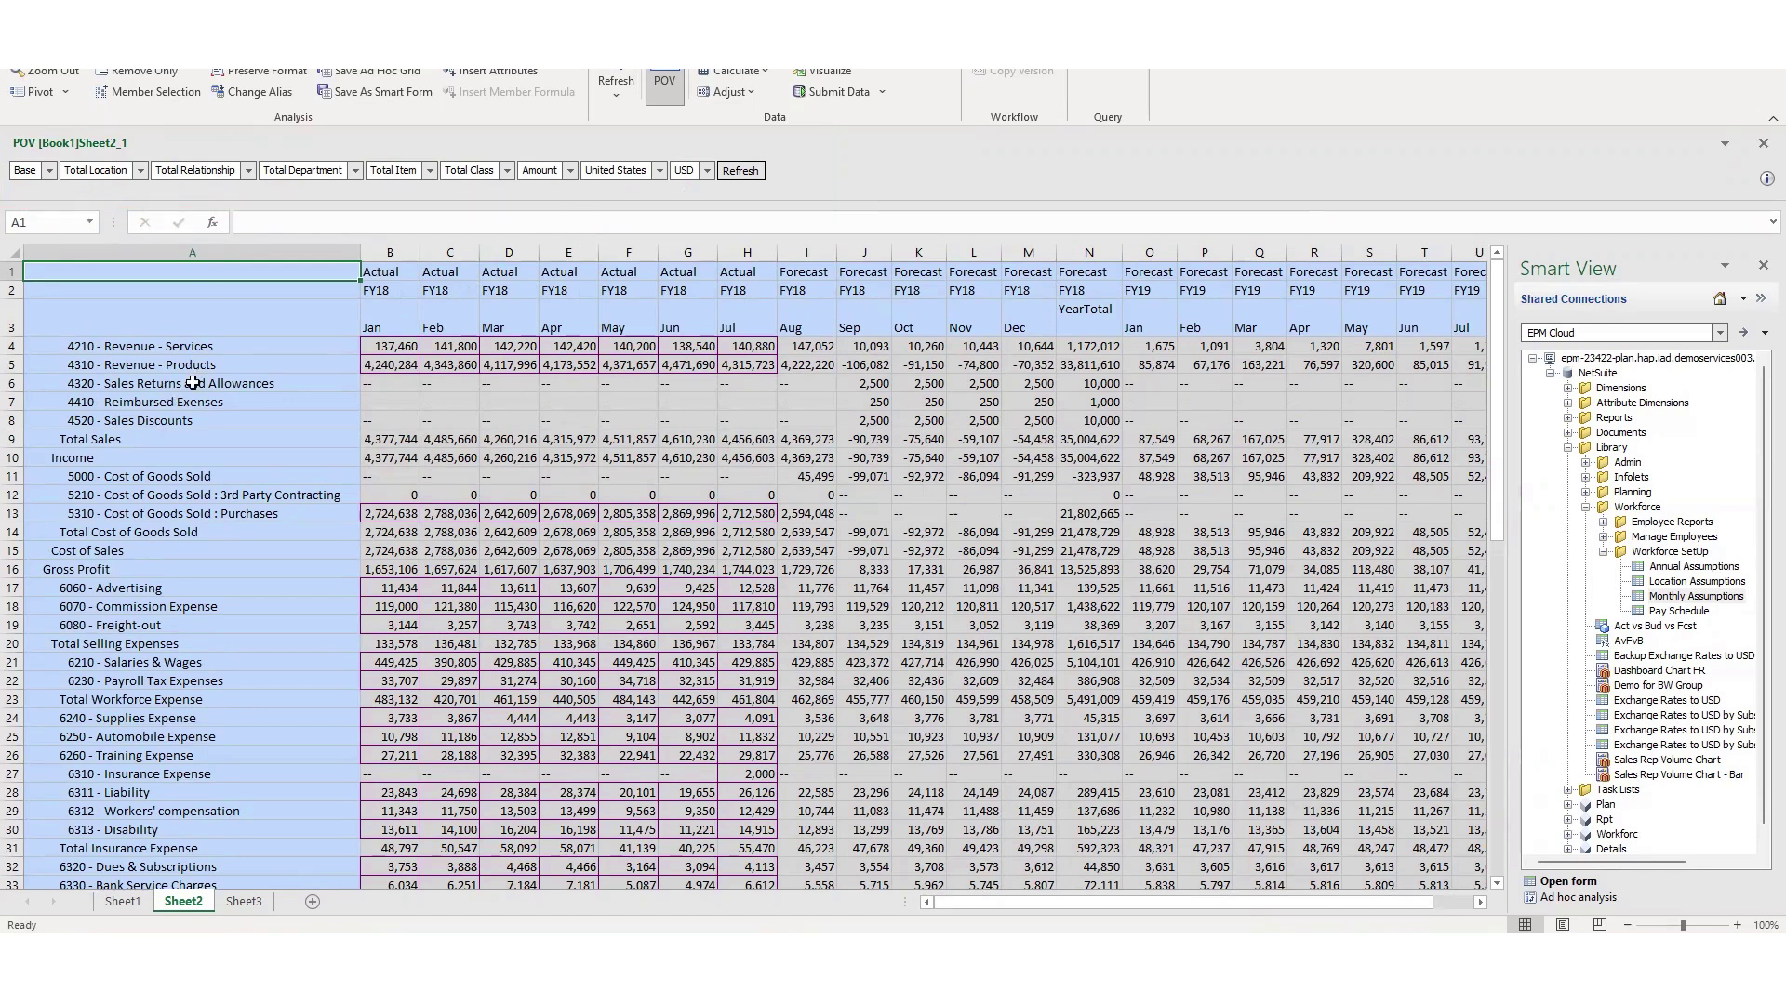
- Zoom out the month columns of the Actual and Forecast scenarios to YearTotal in the ad hoc grid
{"action": "left_click", "coordinate": [395, 323]}
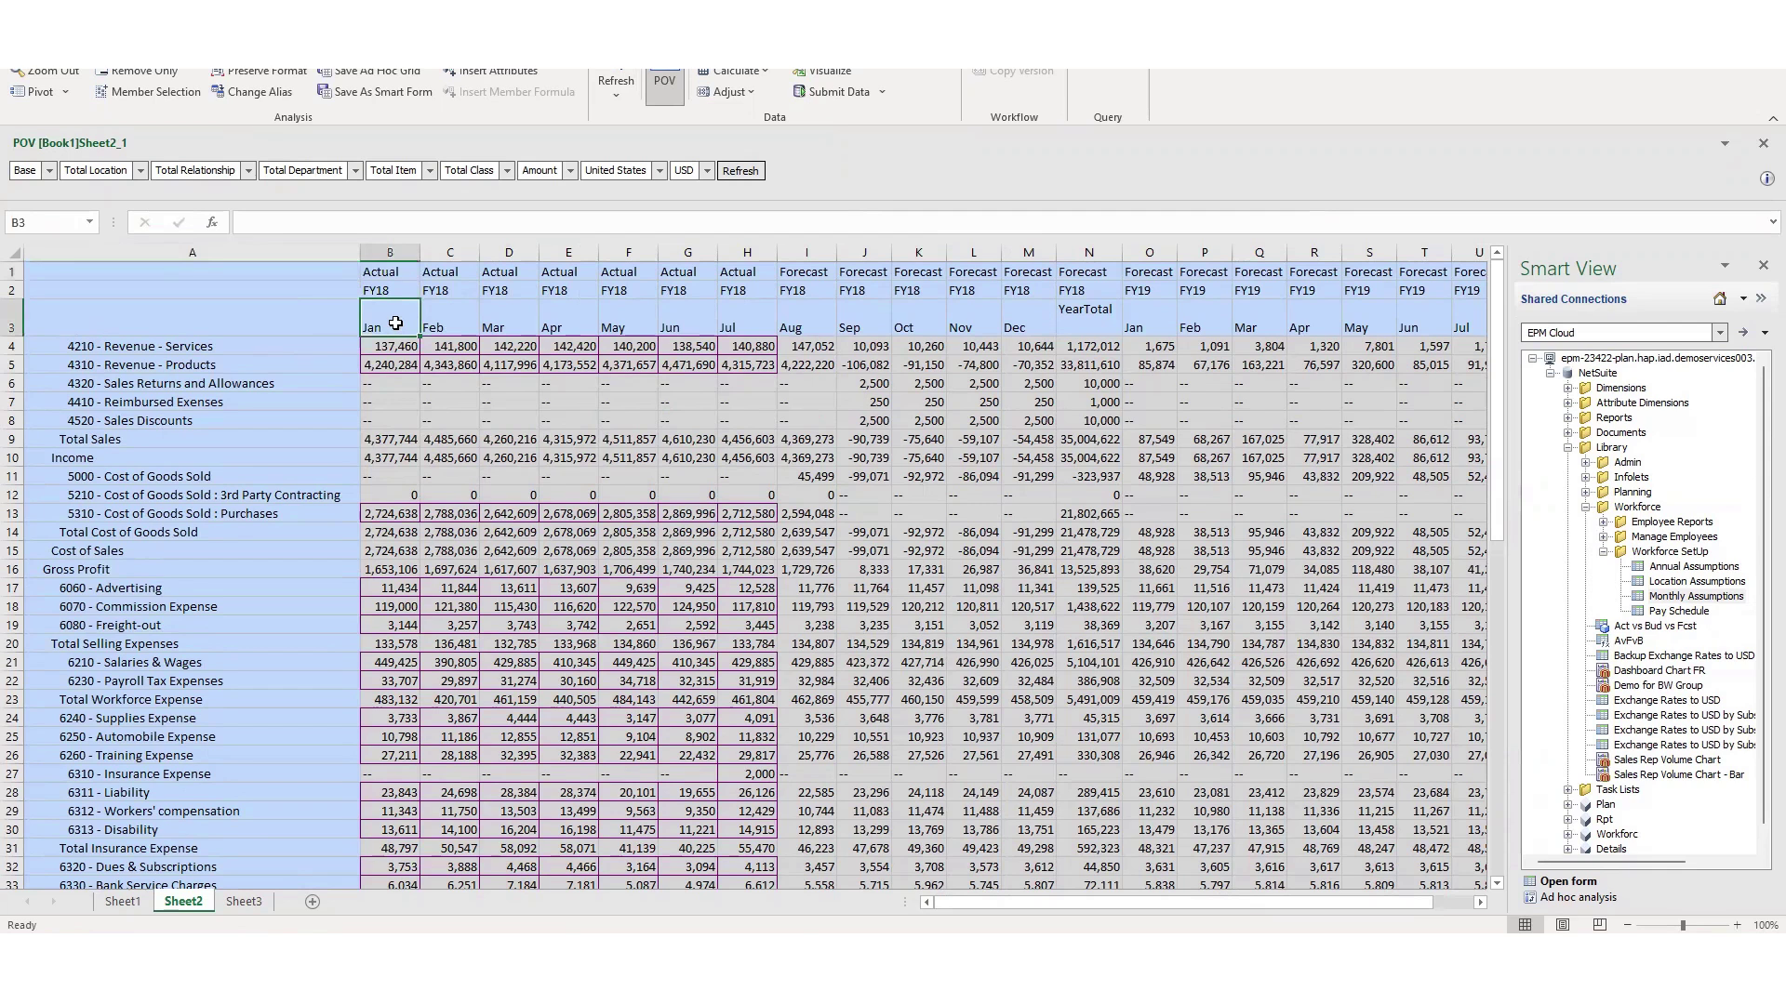
{"action": "right_click", "coordinate": [395, 323]}
{"action": "right_click", "coordinate": [395, 322]}
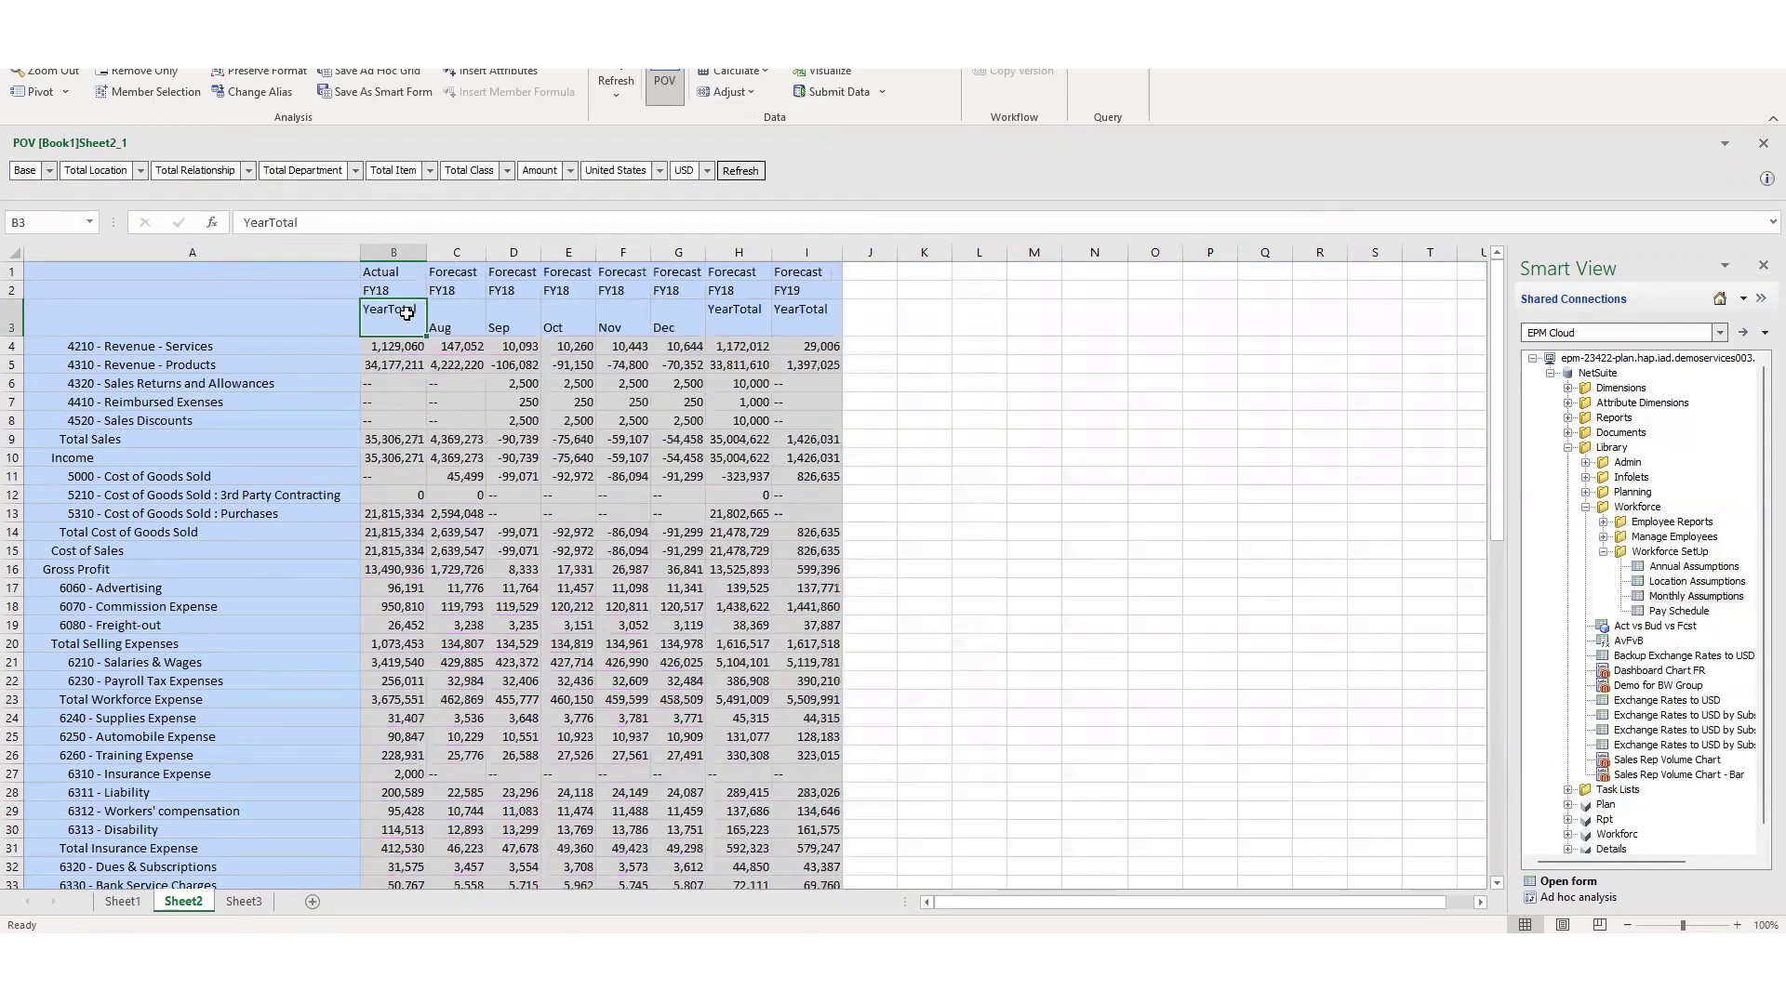
{"action": "left_click", "coordinate": [453, 323]}
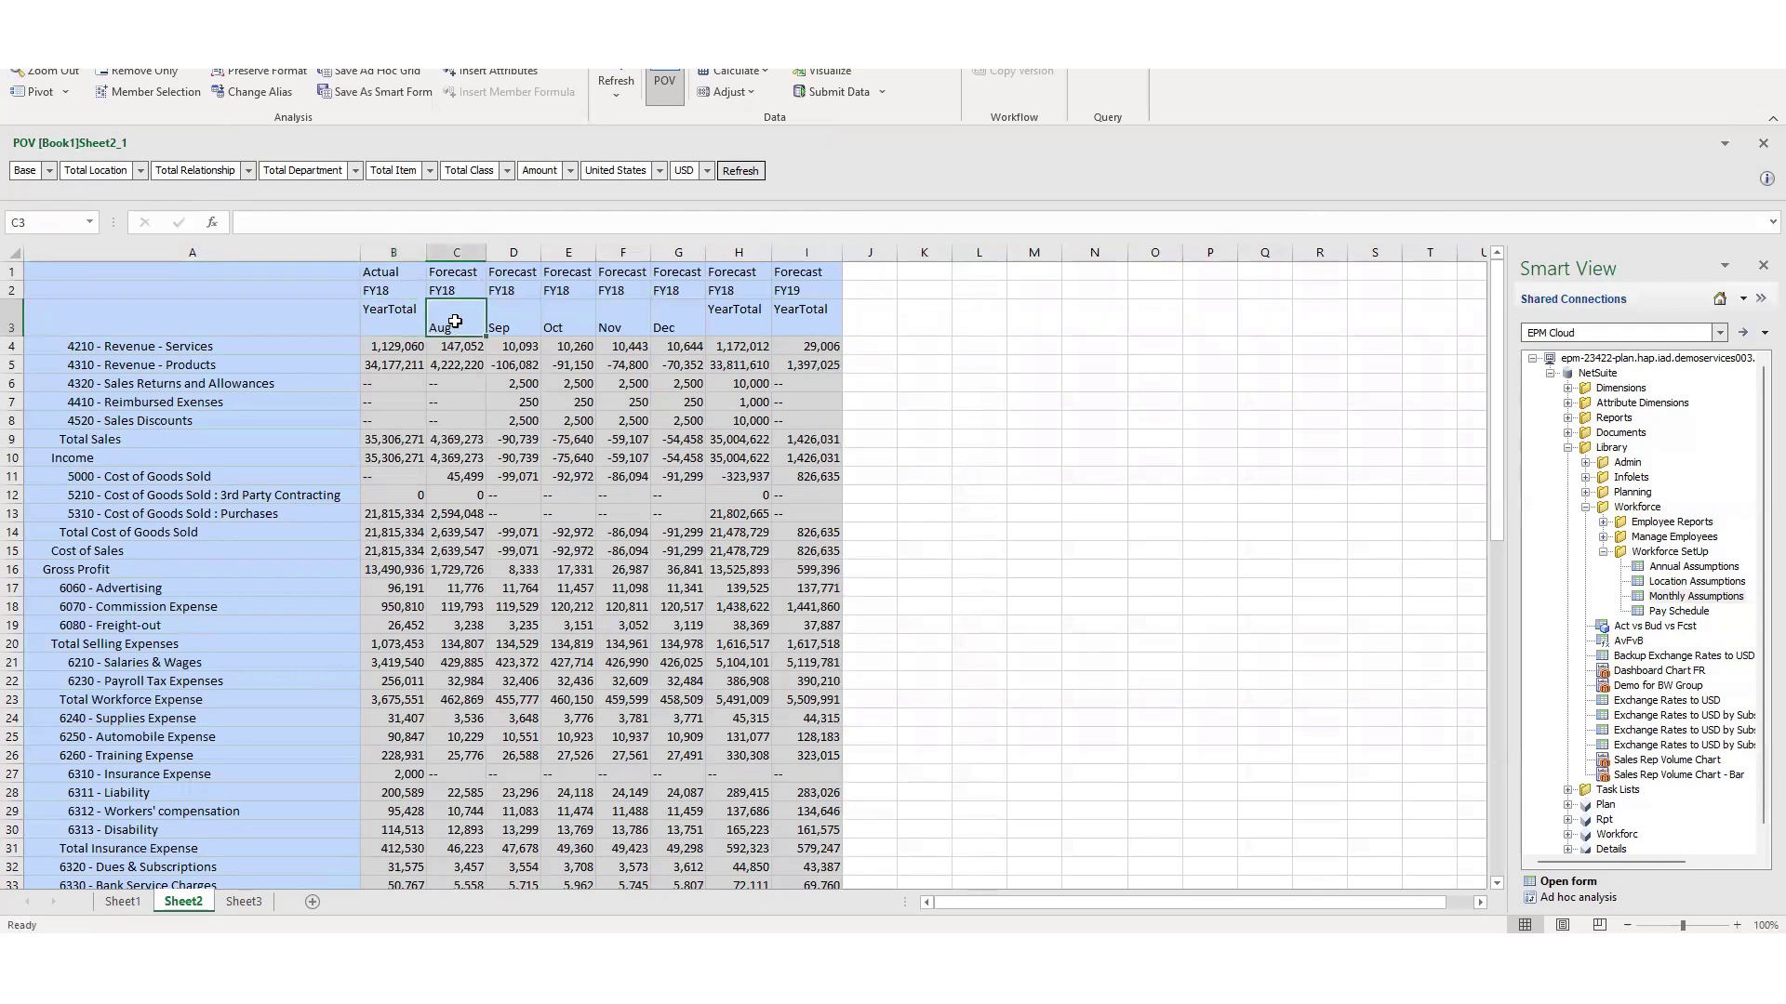
{"action": "right_click", "coordinate": [454, 322]}
{"action": "right_click", "coordinate": [455, 322]}
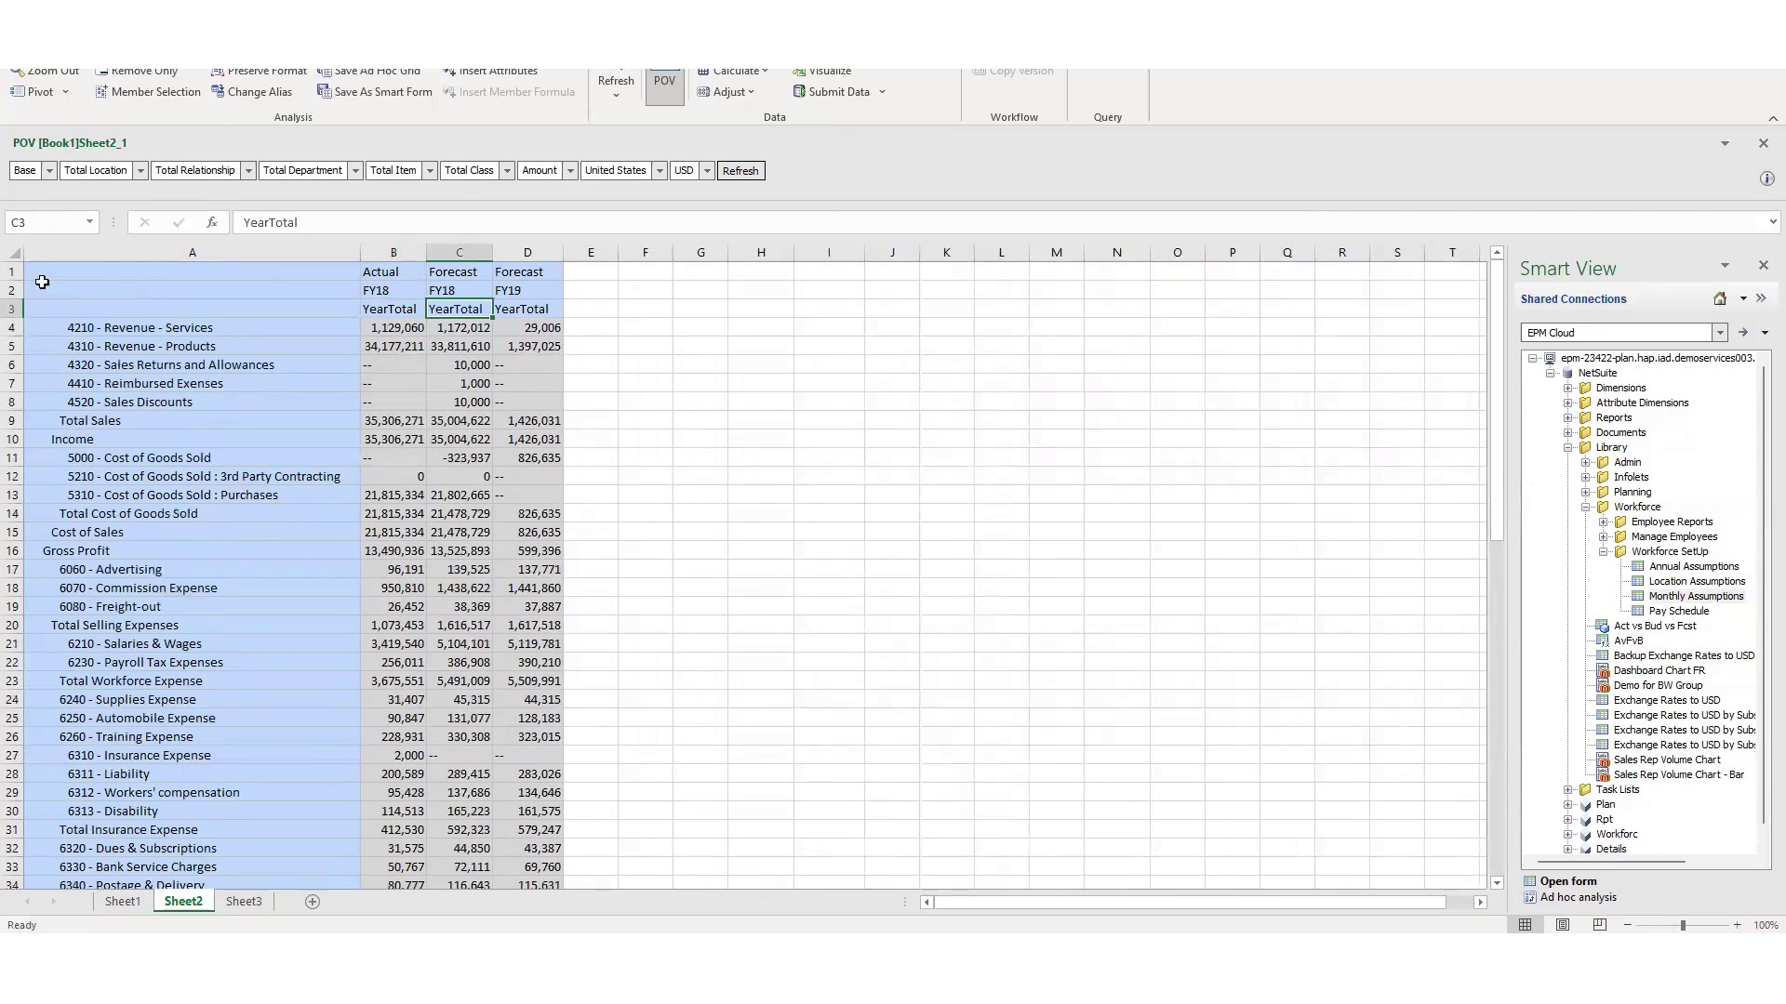
- Pivot the Scenario dimension out of the grid's column headers into the POV
{"action": "left_click", "coordinate": [11, 271]}
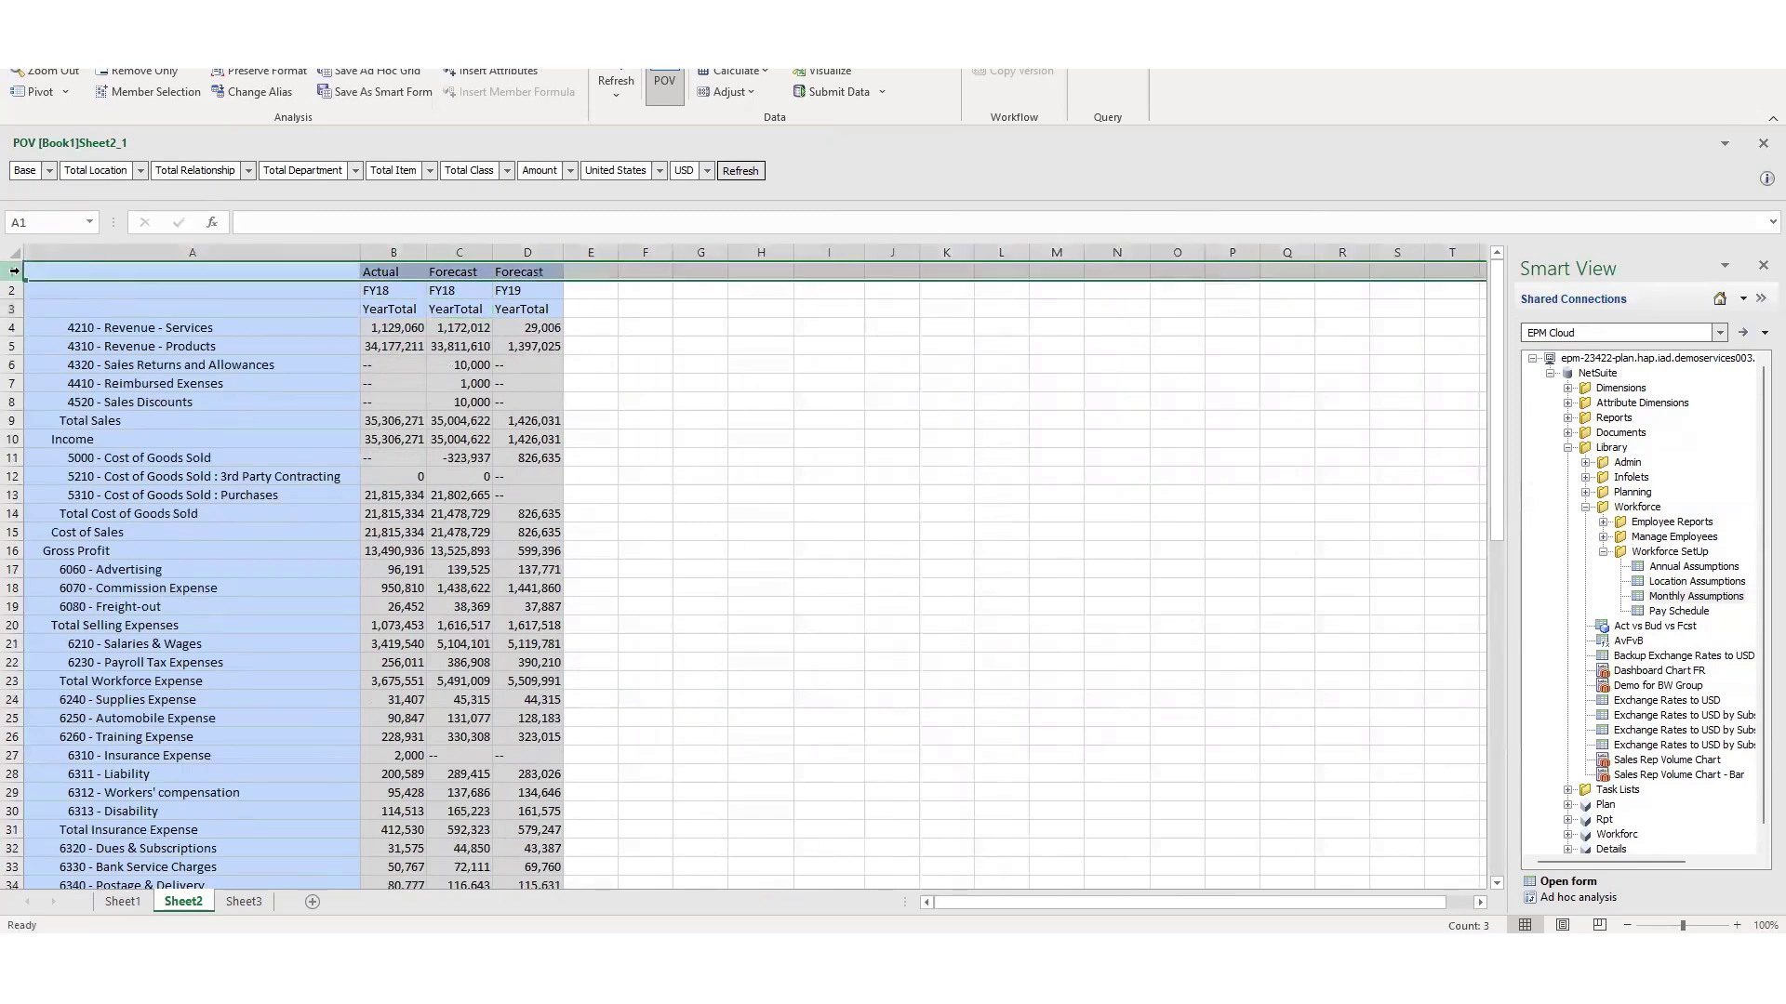
{"action": "left_click", "coordinate": [409, 271]}
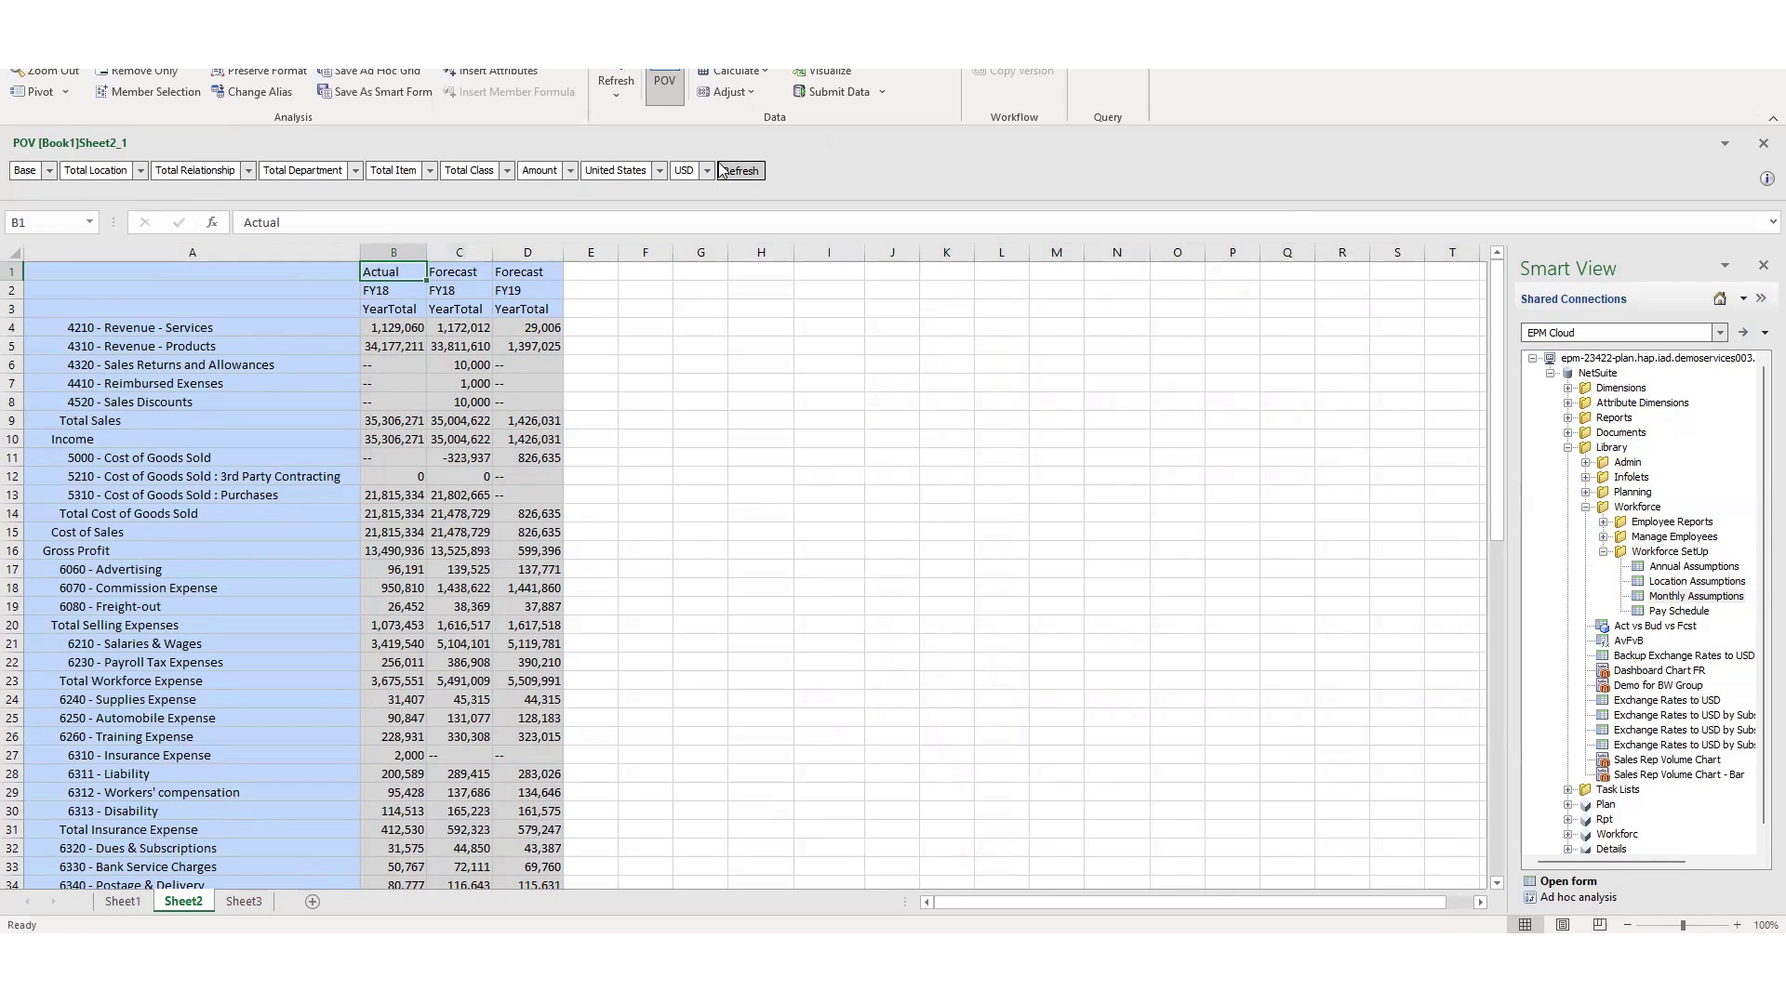
{"action": "left_click", "coordinate": [64, 92]}
{"action": "left_click", "coordinate": [71, 141]}
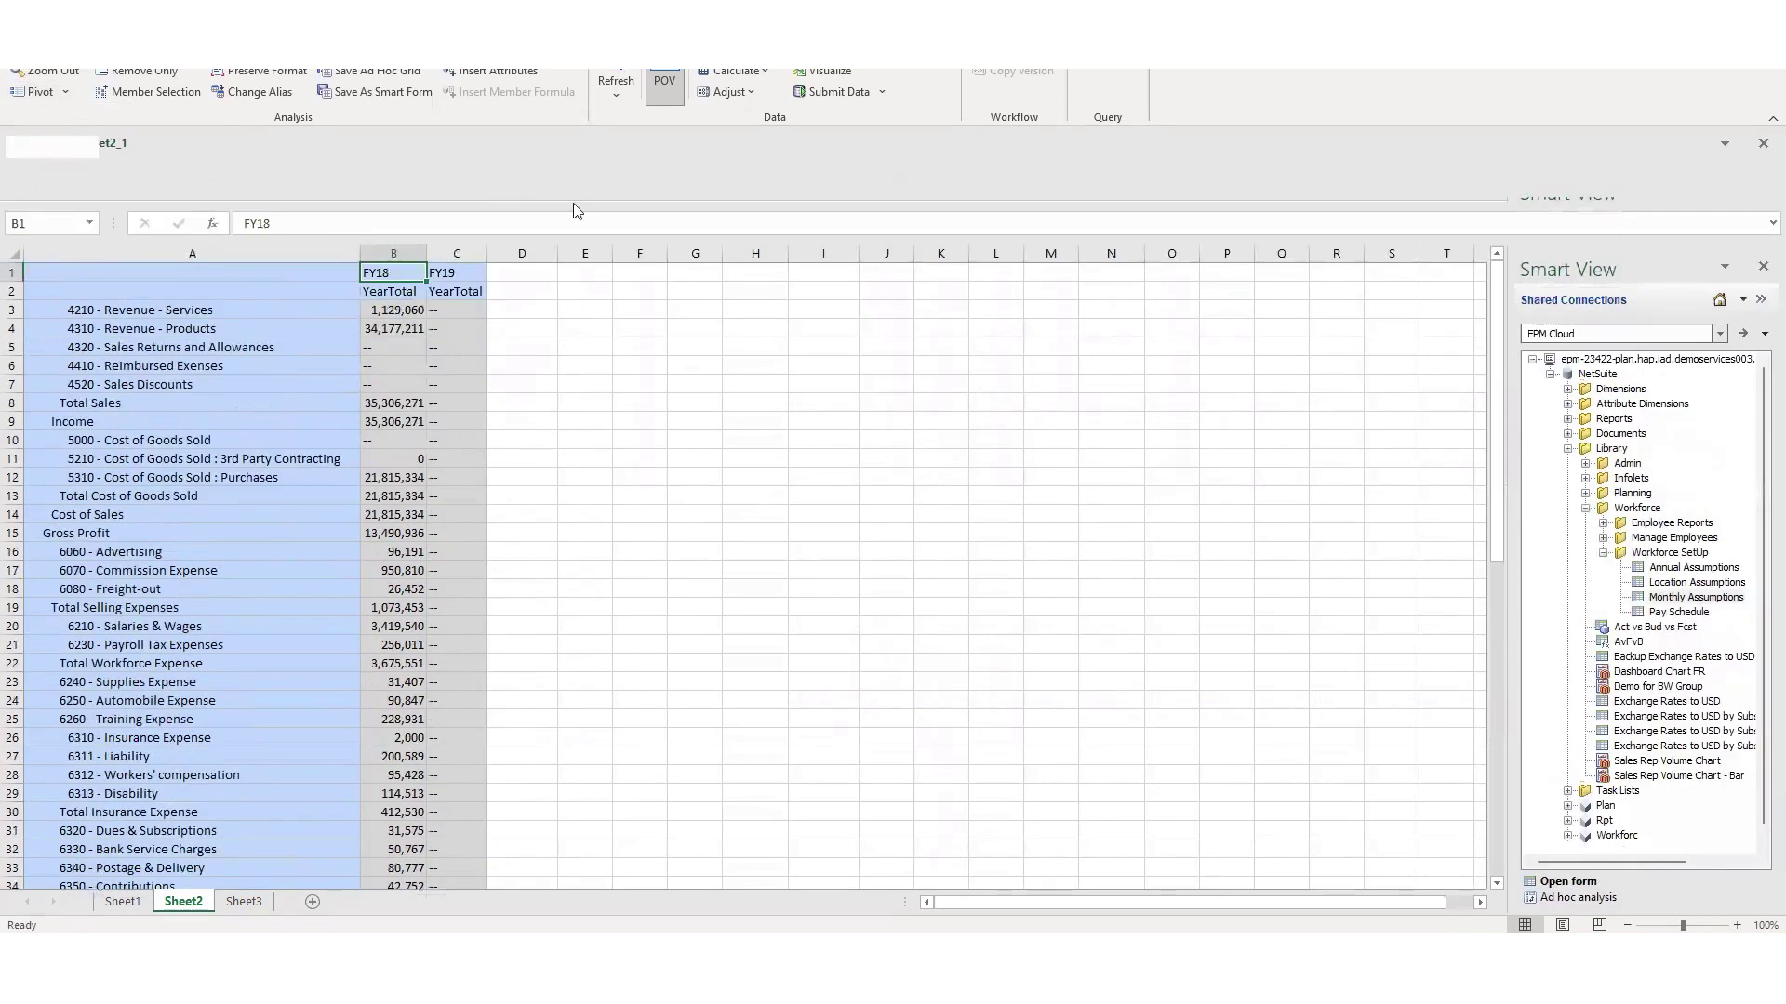
- Add the variance scenarios Act vs Budget and Act vs Budget % to the POV's selected Scenario members
{"action": "left_click", "coordinate": [763, 172]}
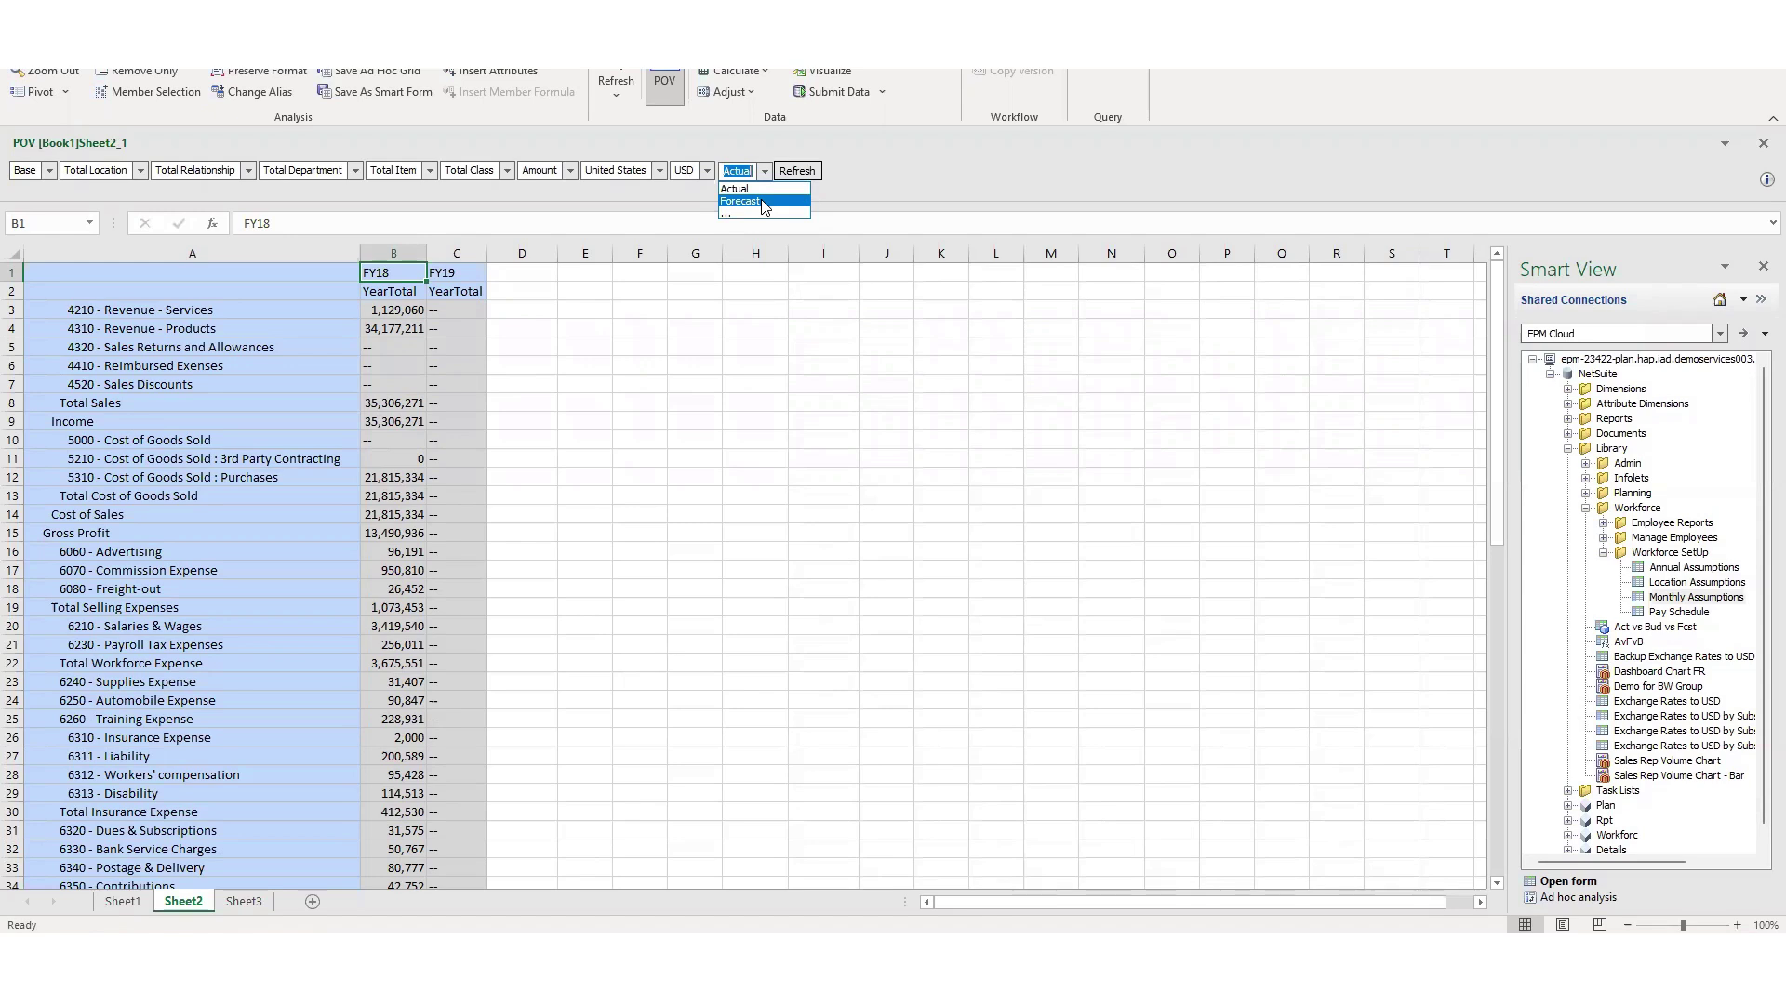
{"action": "left_click", "coordinate": [758, 212]}
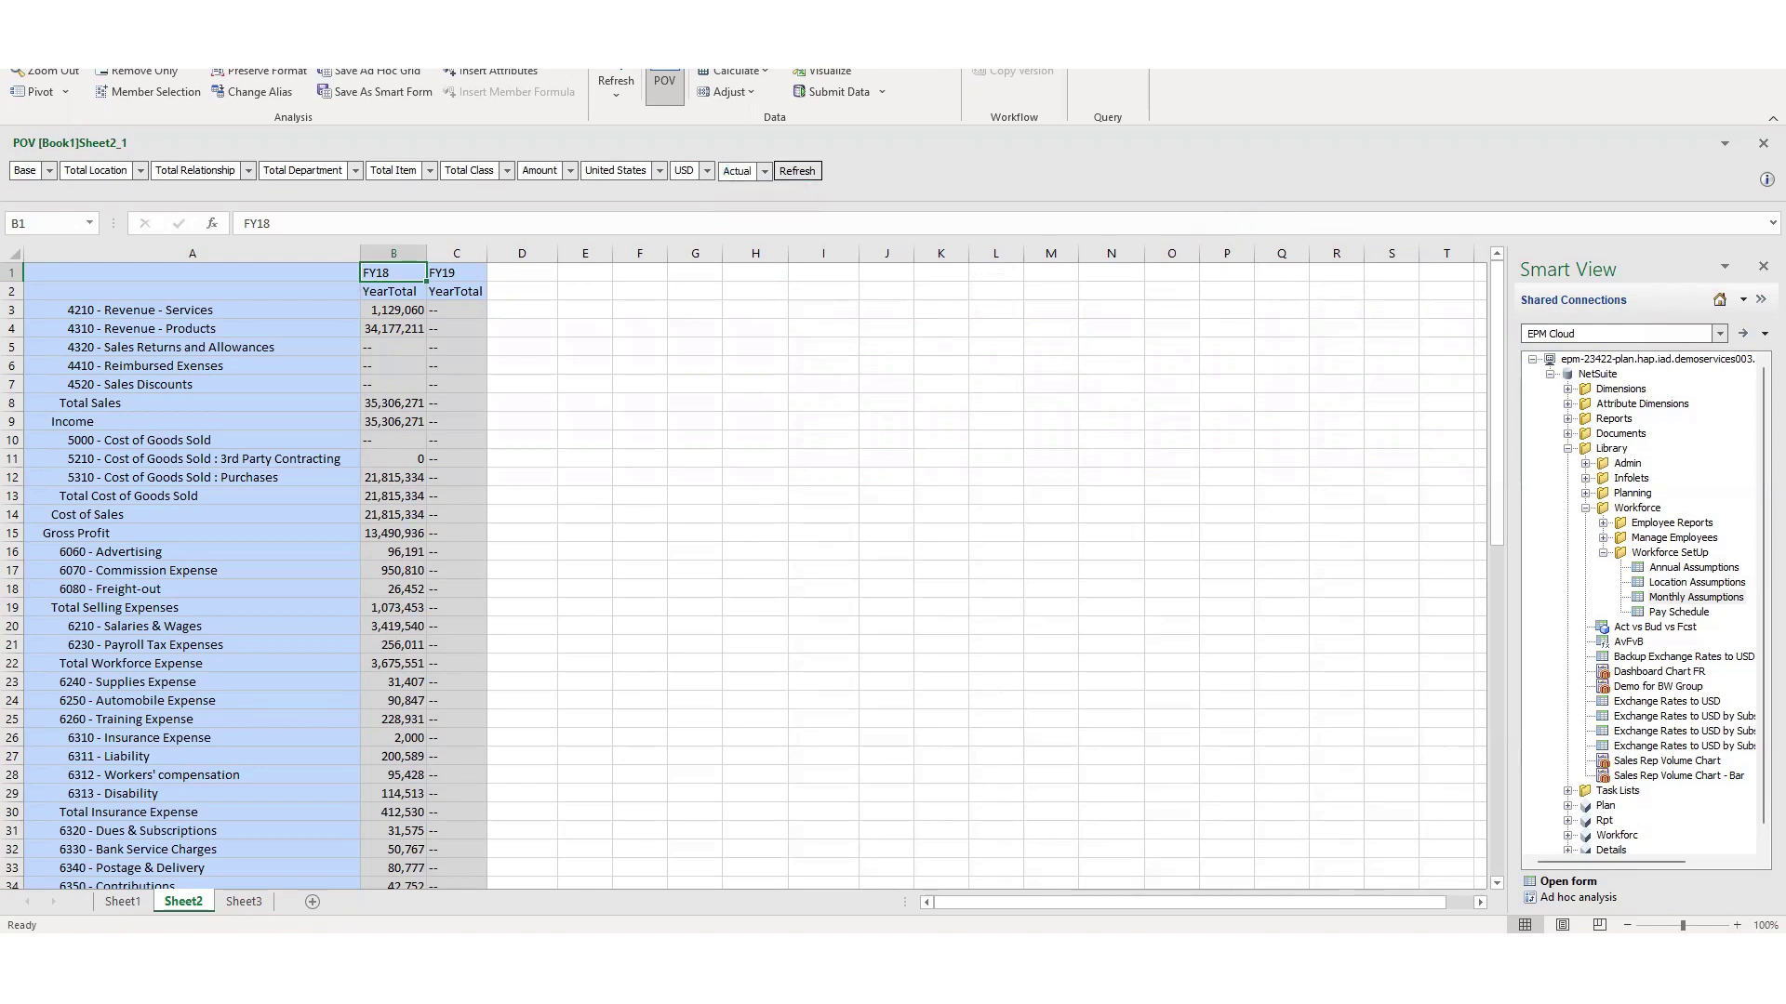
{"action": "left_click_drag", "start_coordinate": [1086, 278], "coordinate": [1228, 354]}
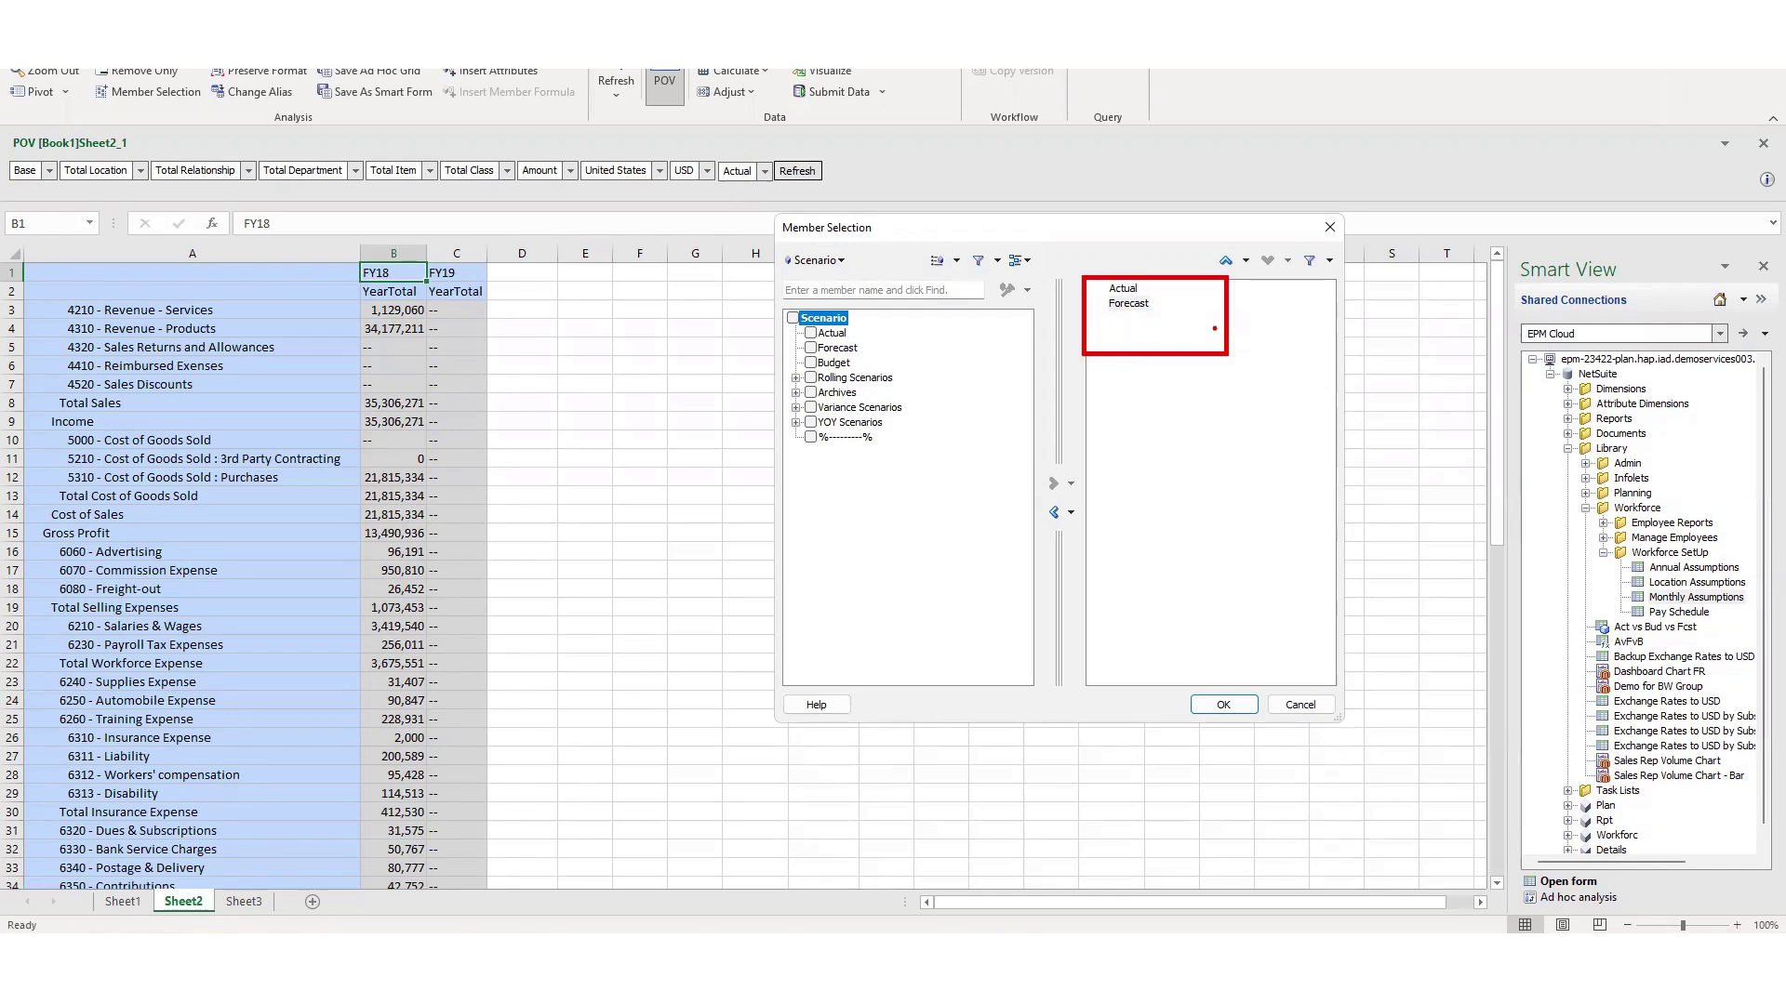
{"action": "left_click_drag", "start_coordinate": [862, 251], "coordinate": [918, 251]}
{"action": "left_click_drag", "start_coordinate": [858, 333], "coordinate": [888, 351]}
{"action": "left_click_drag", "start_coordinate": [861, 371], "coordinate": [886, 361]}
{"action": "key", "text": "Escape"}
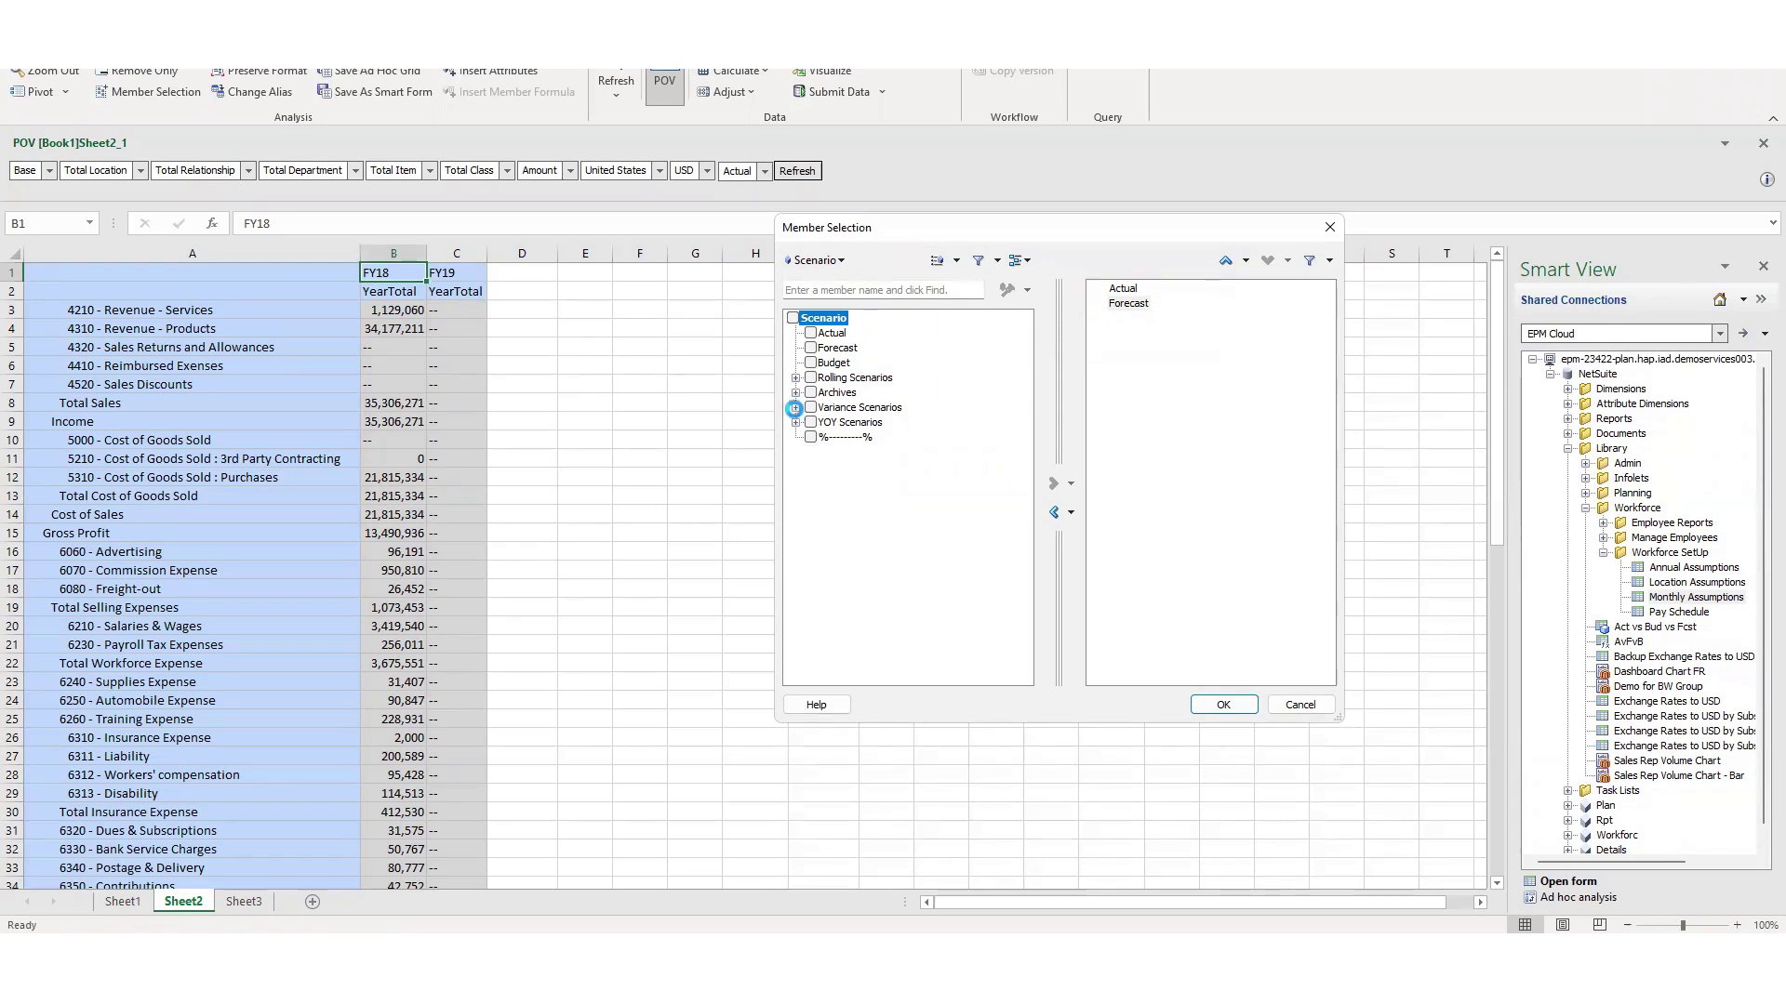
{"action": "left_click", "coordinate": [795, 408]}
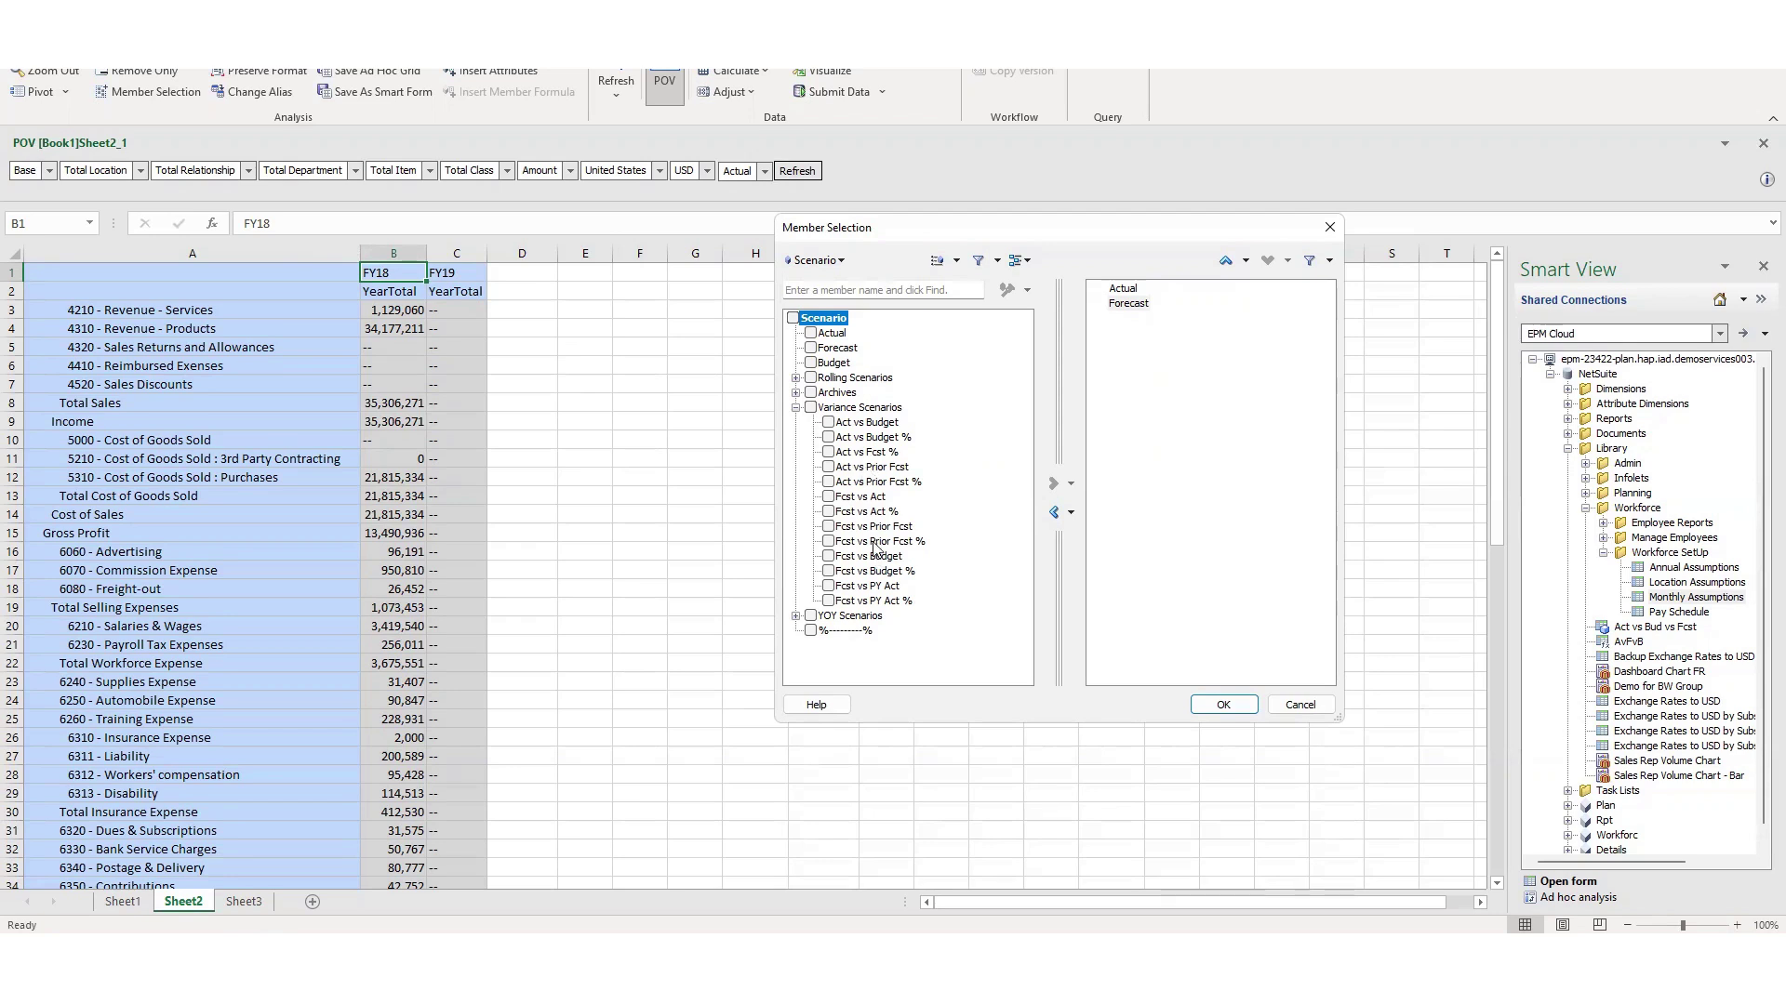
{"action": "left_click", "coordinate": [829, 424]}
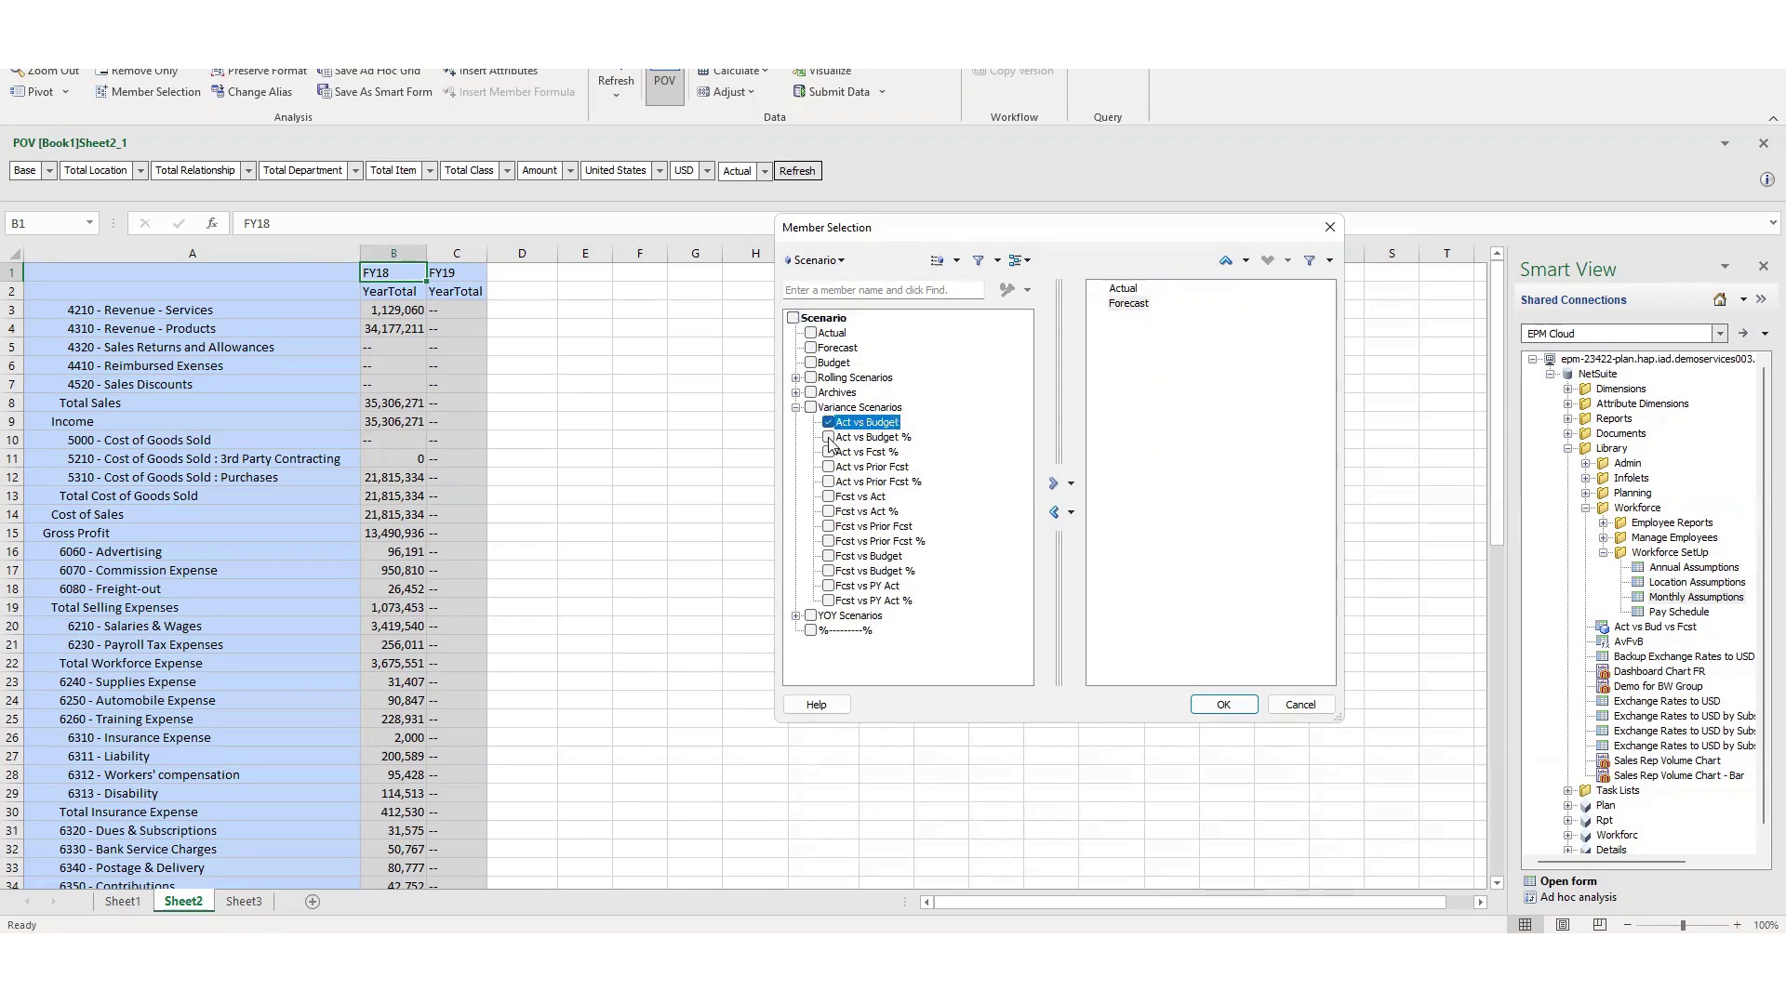
{"action": "left_click", "coordinate": [829, 438]}
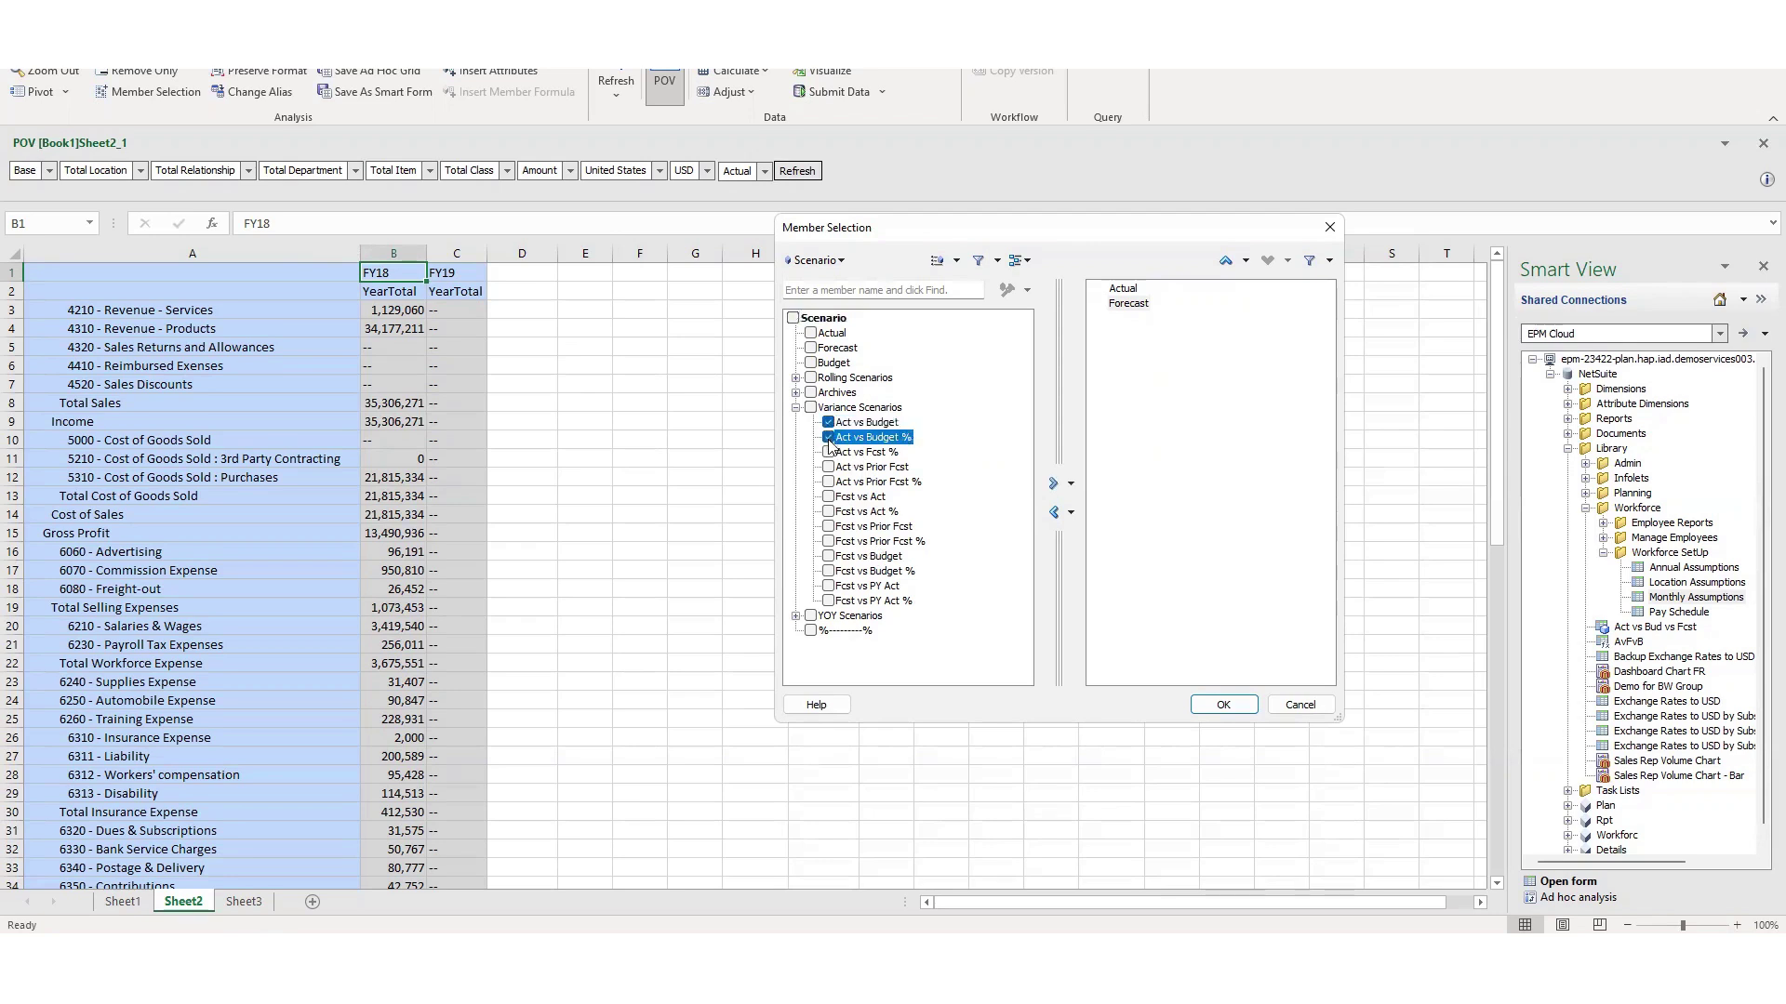
{"action": "left_click", "coordinate": [1052, 484]}
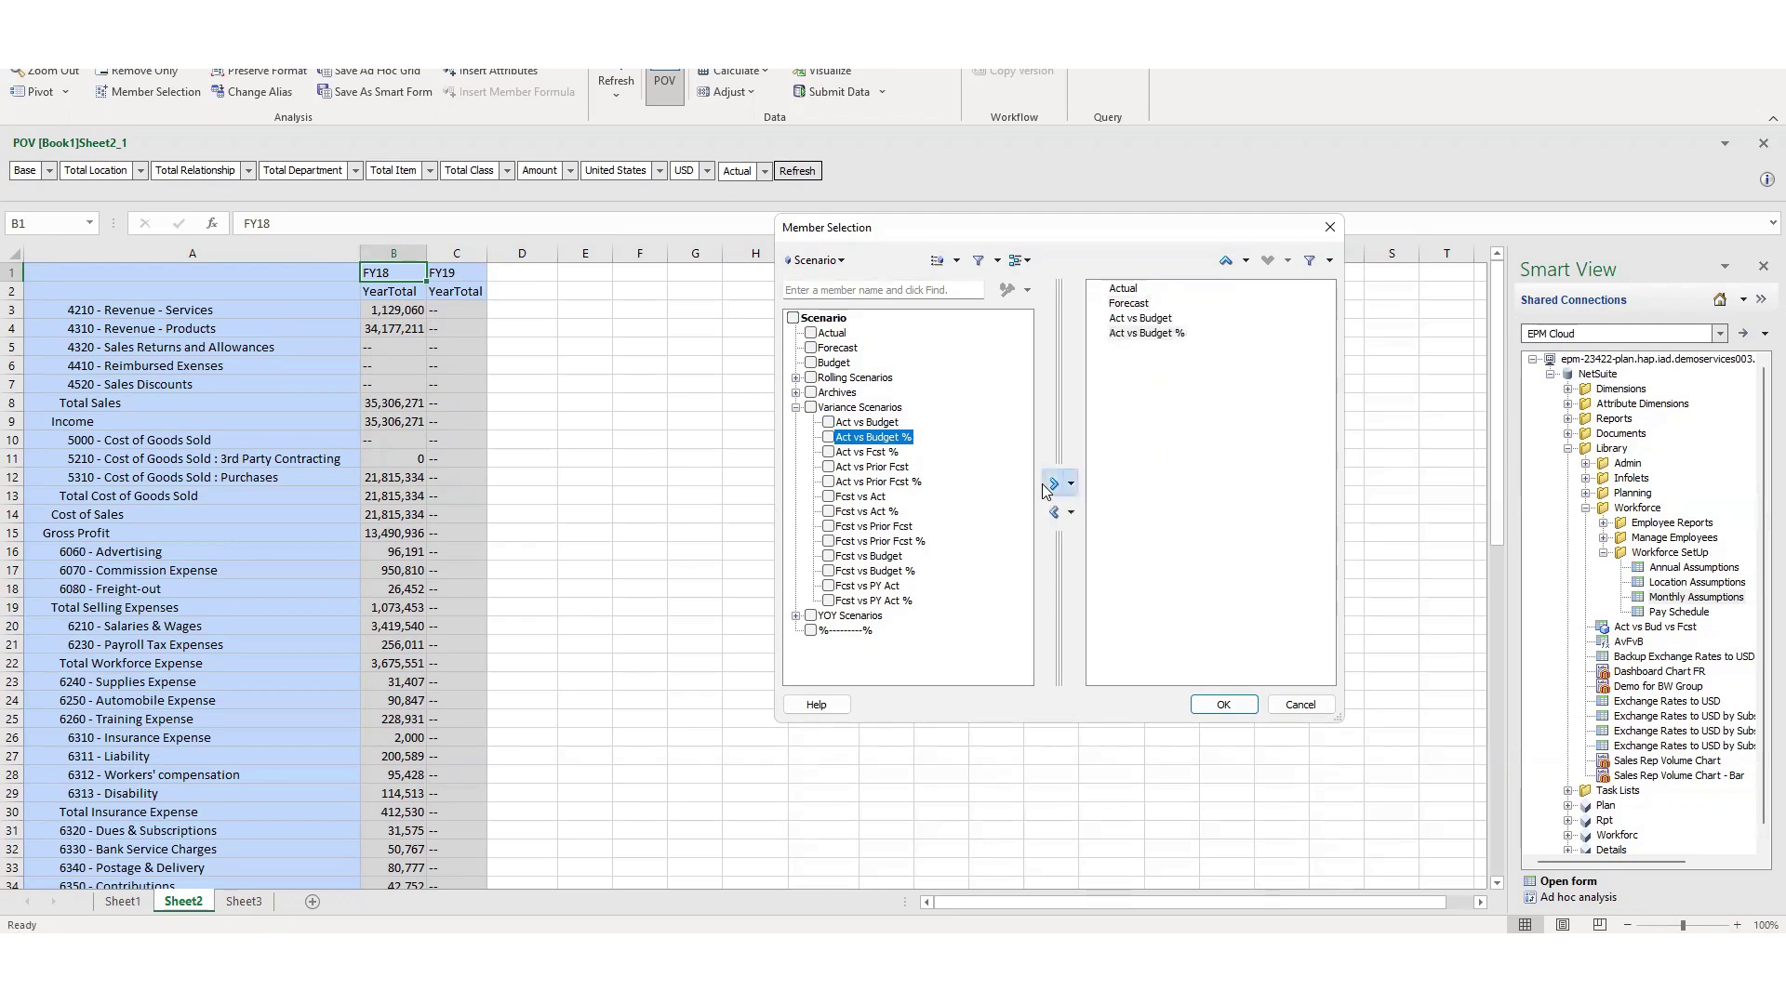
{"action": "left_click", "coordinate": [1223, 705]}
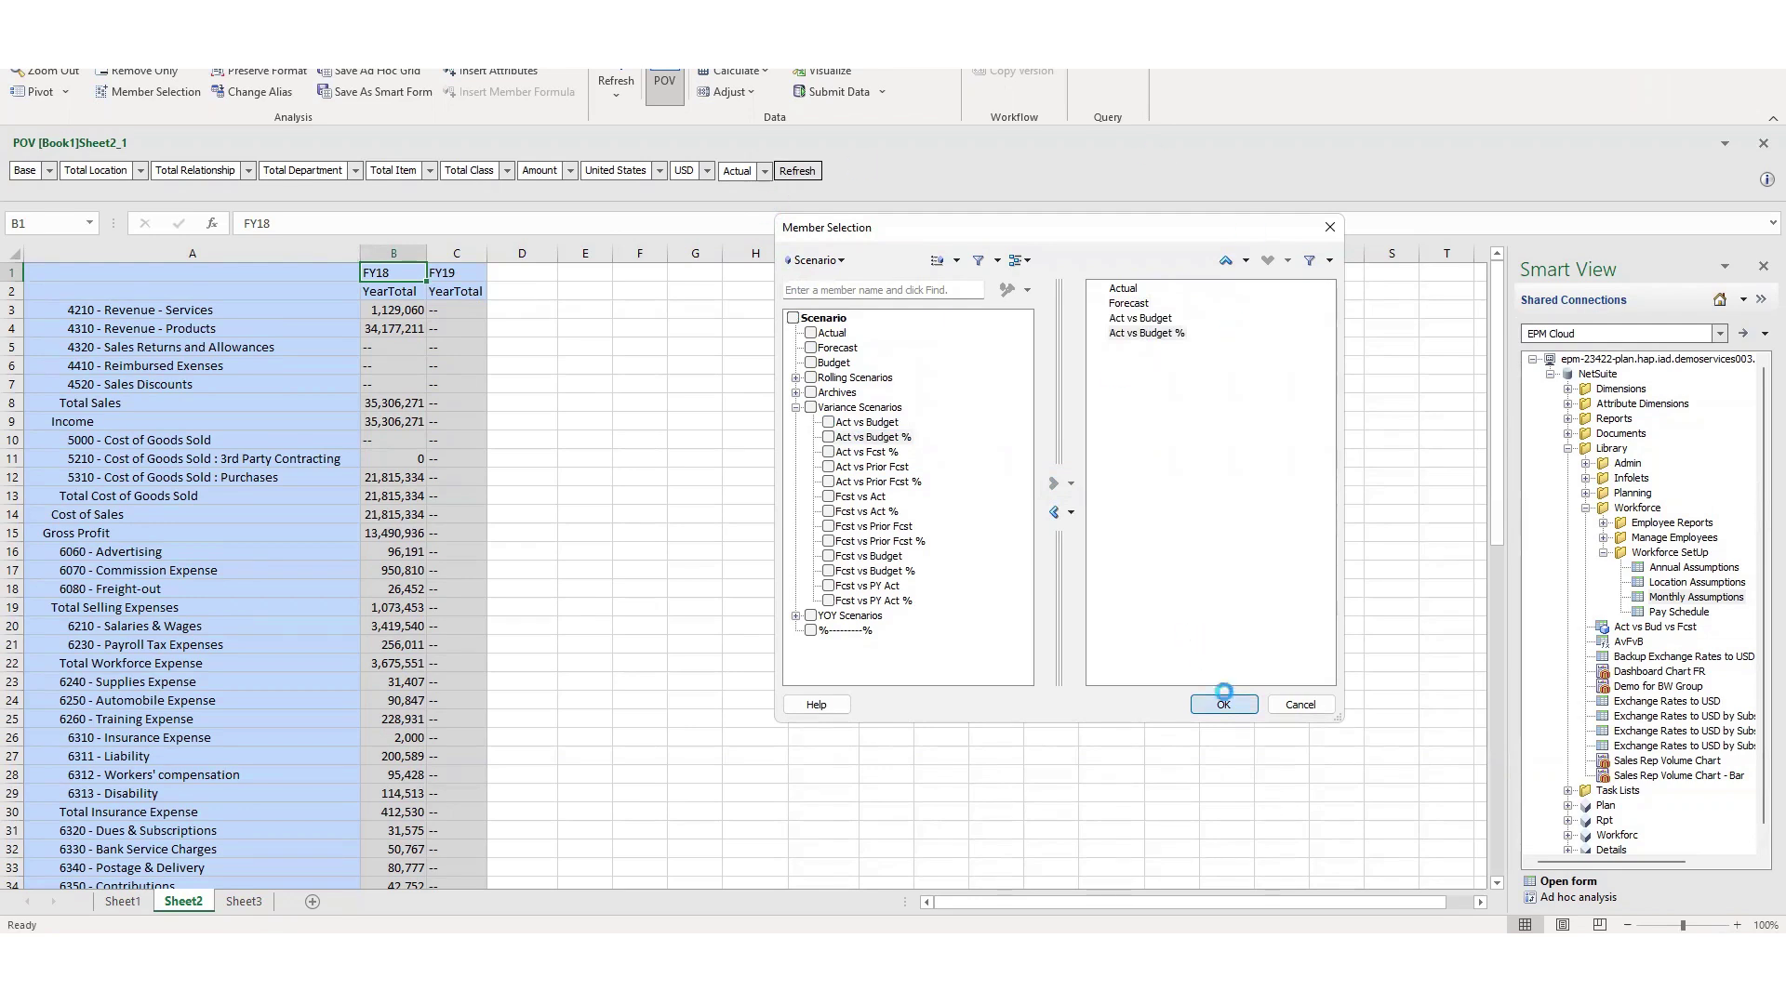
- Move the Scenario dimension from the POV back into the grid's column headers
{"action": "left_click", "coordinate": [766, 173]}
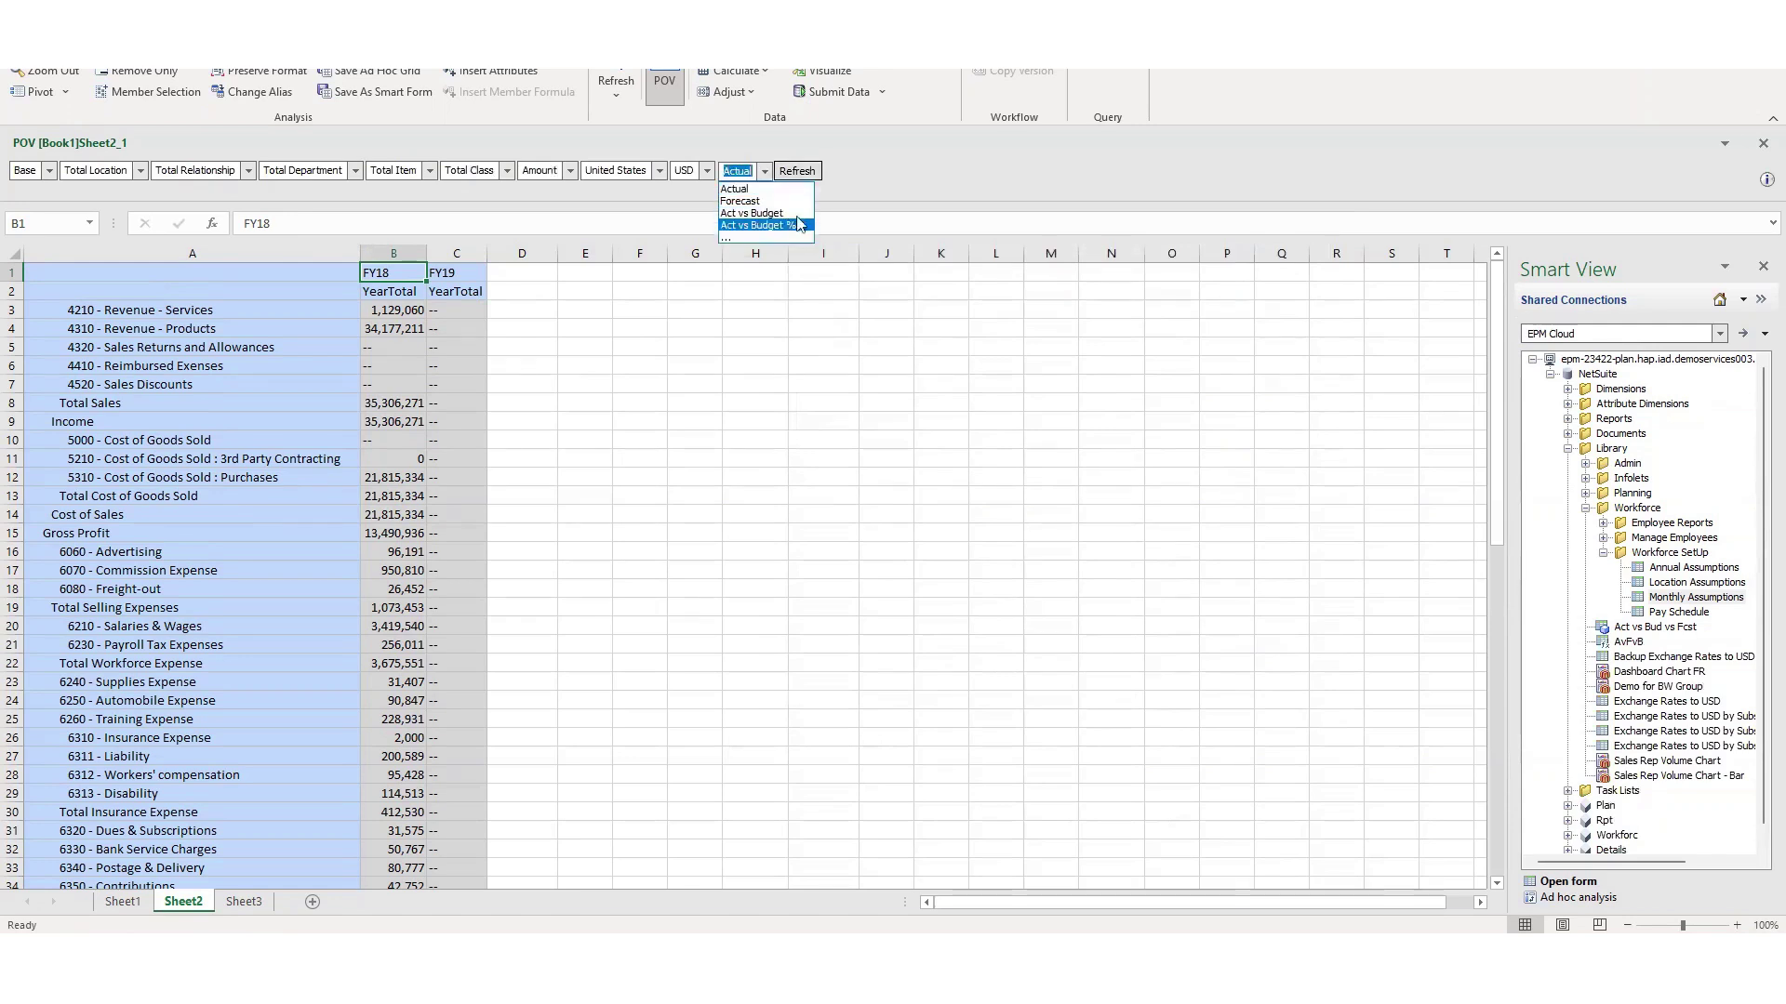
{"action": "left_click", "coordinate": [765, 173]}
{"action": "left_click_drag", "start_coordinate": [763, 174], "coordinate": [463, 268]}
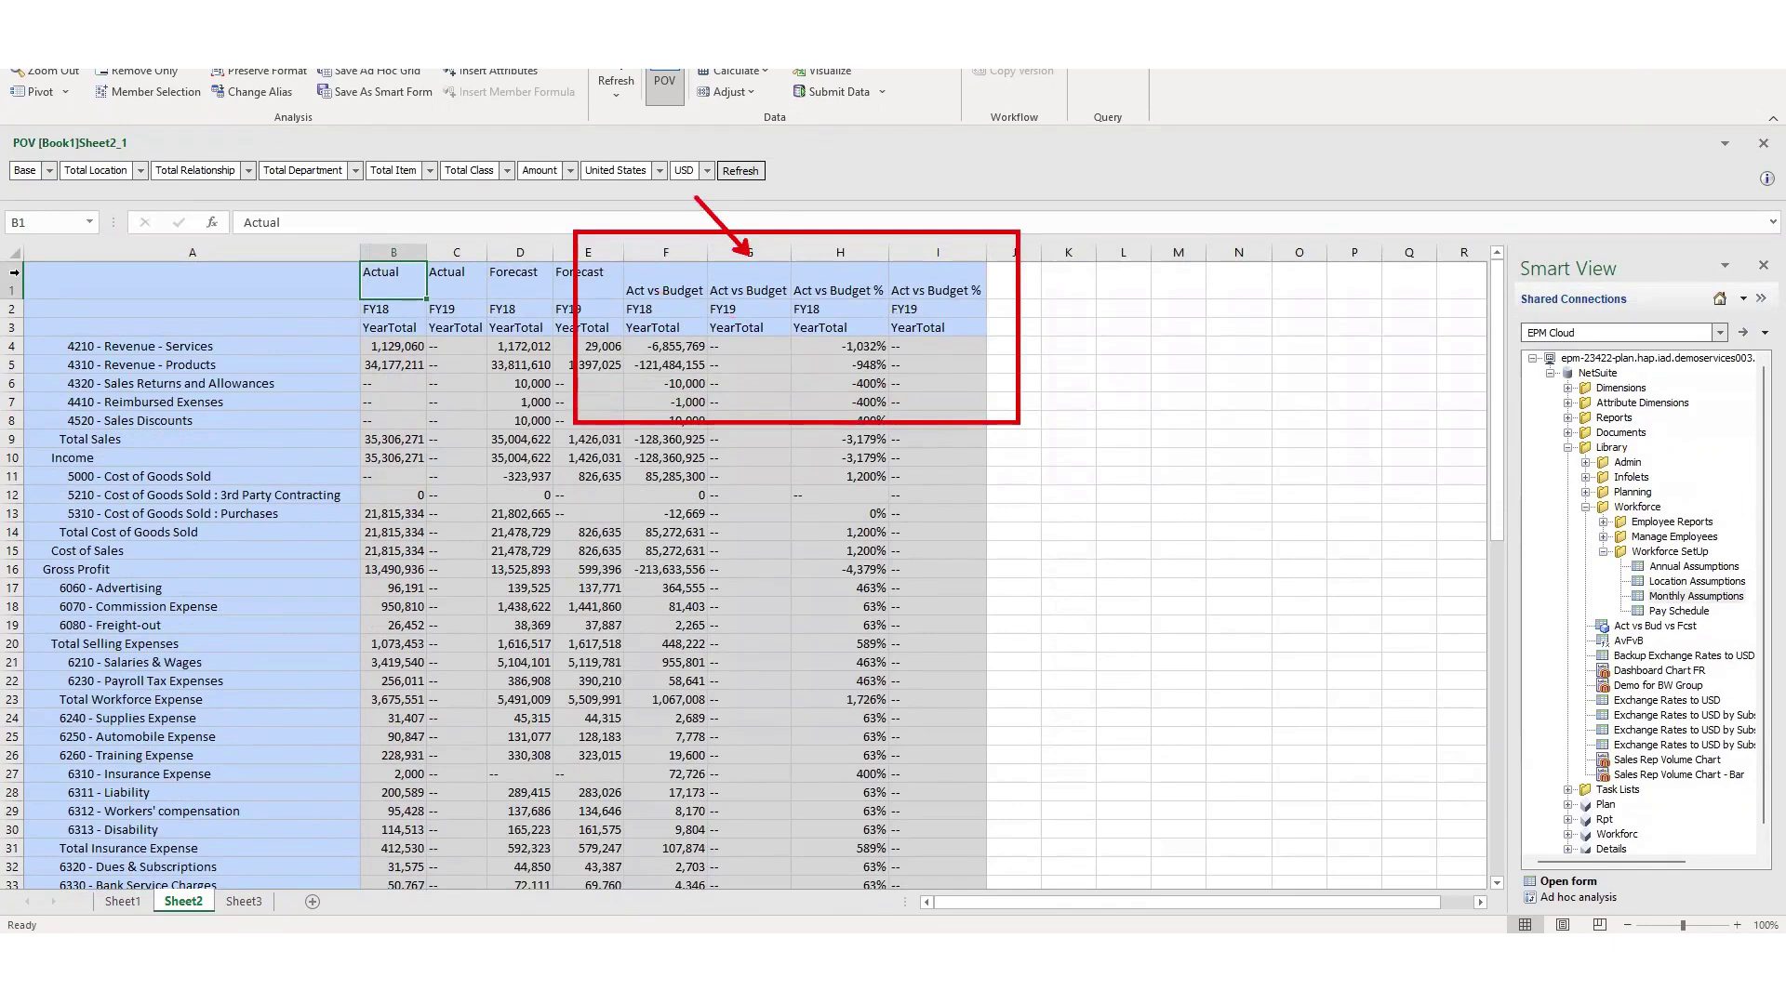
- Keep only the Gross Profit row in the ad hoc grid and add a refreshed Expense row below it
{"action": "left_click", "coordinate": [258, 572]}
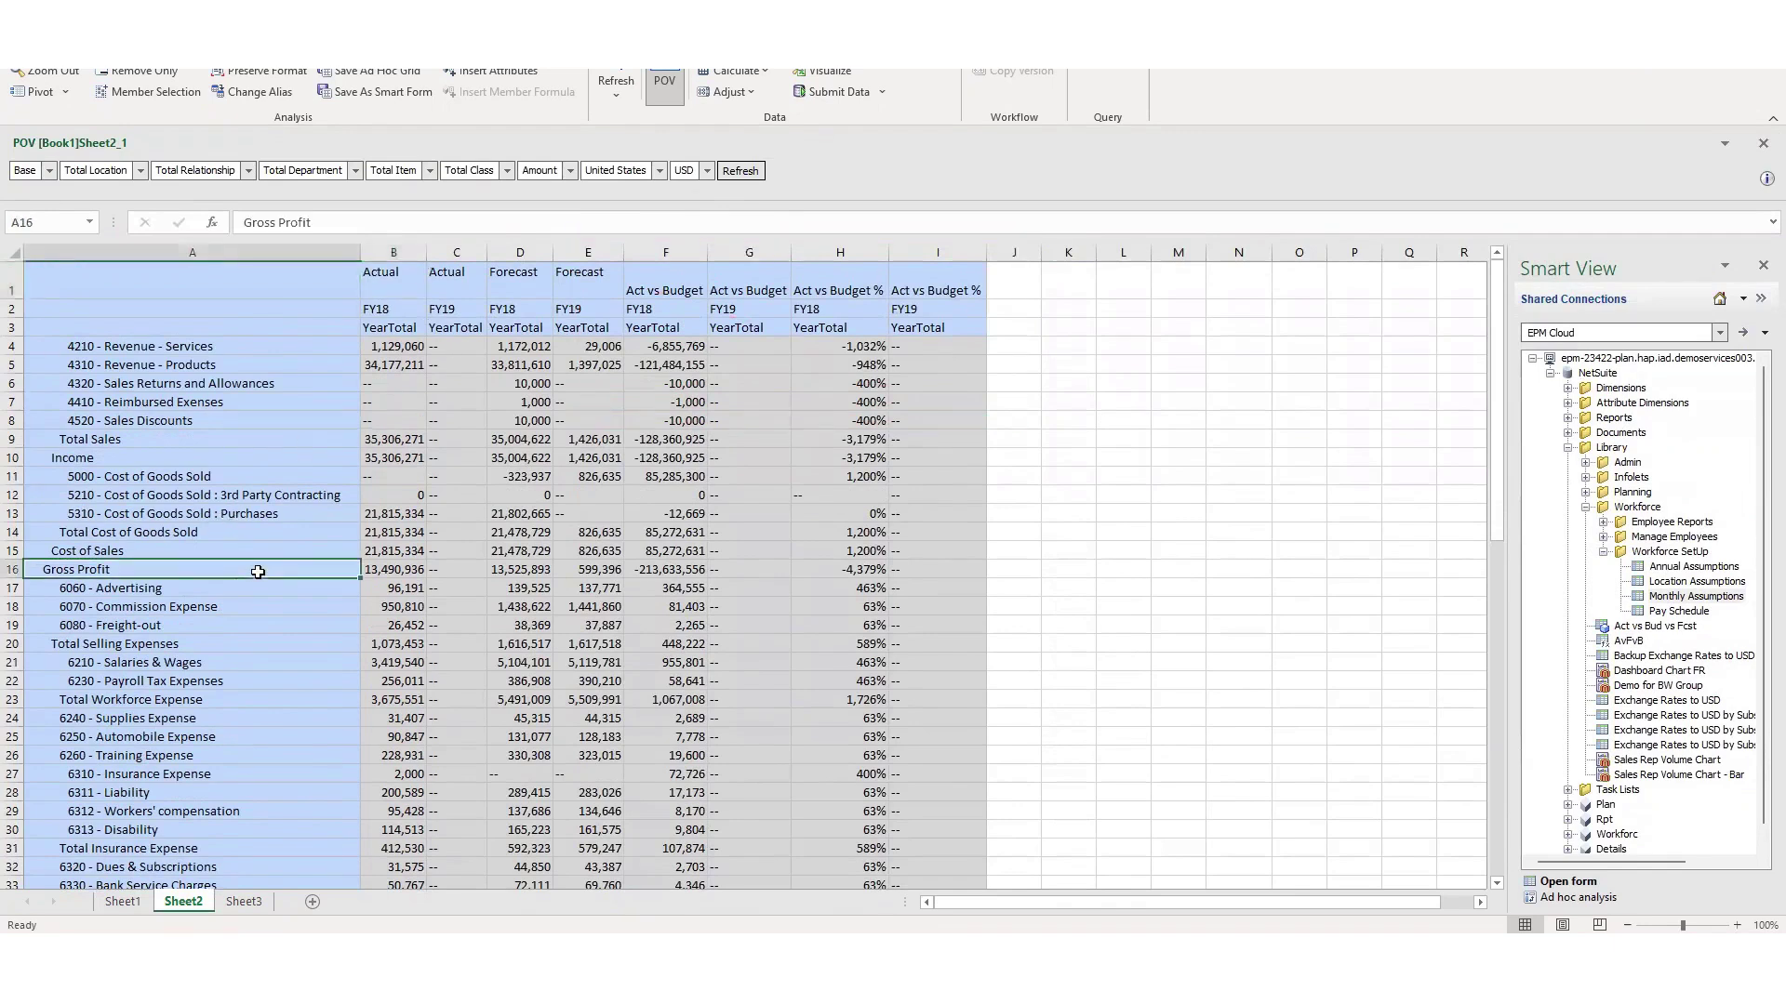
{"action": "left_click", "coordinate": [128, 52]}
{"action": "left_click", "coordinate": [84, 367]}
{"action": "type", "text": "Expense"}
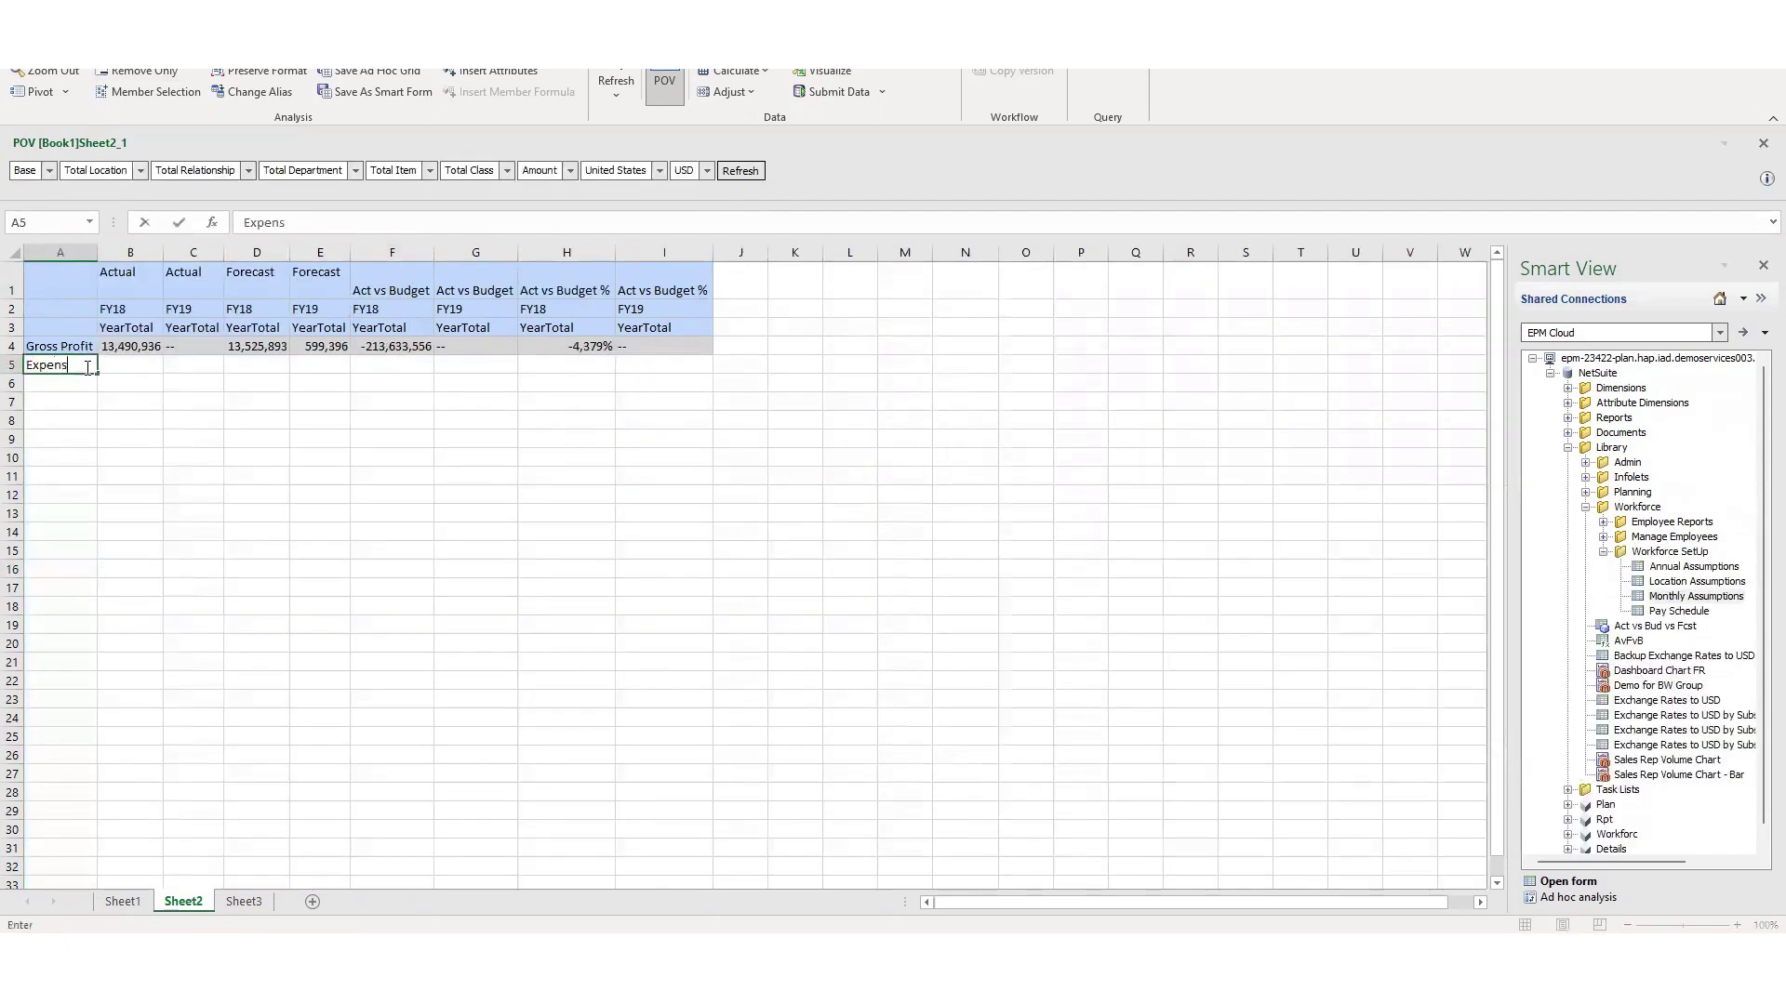
{"action": "key", "text": "Return"}
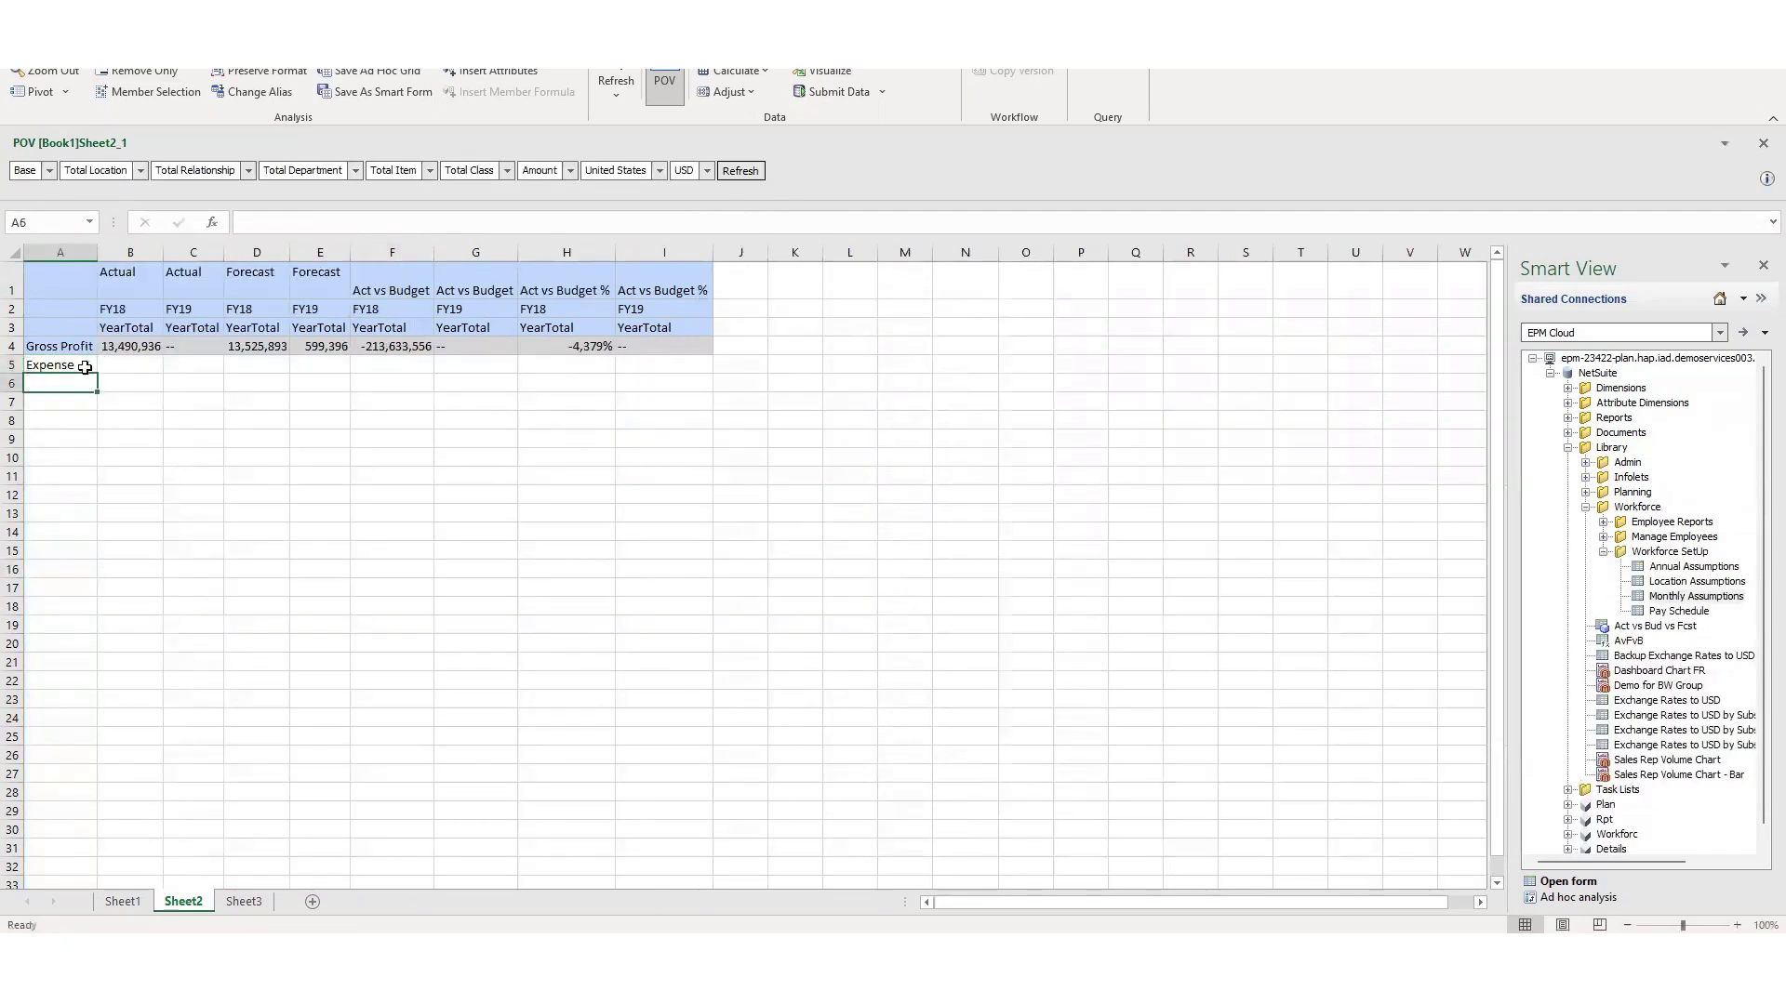
{"action": "left_click", "coordinate": [740, 170]}
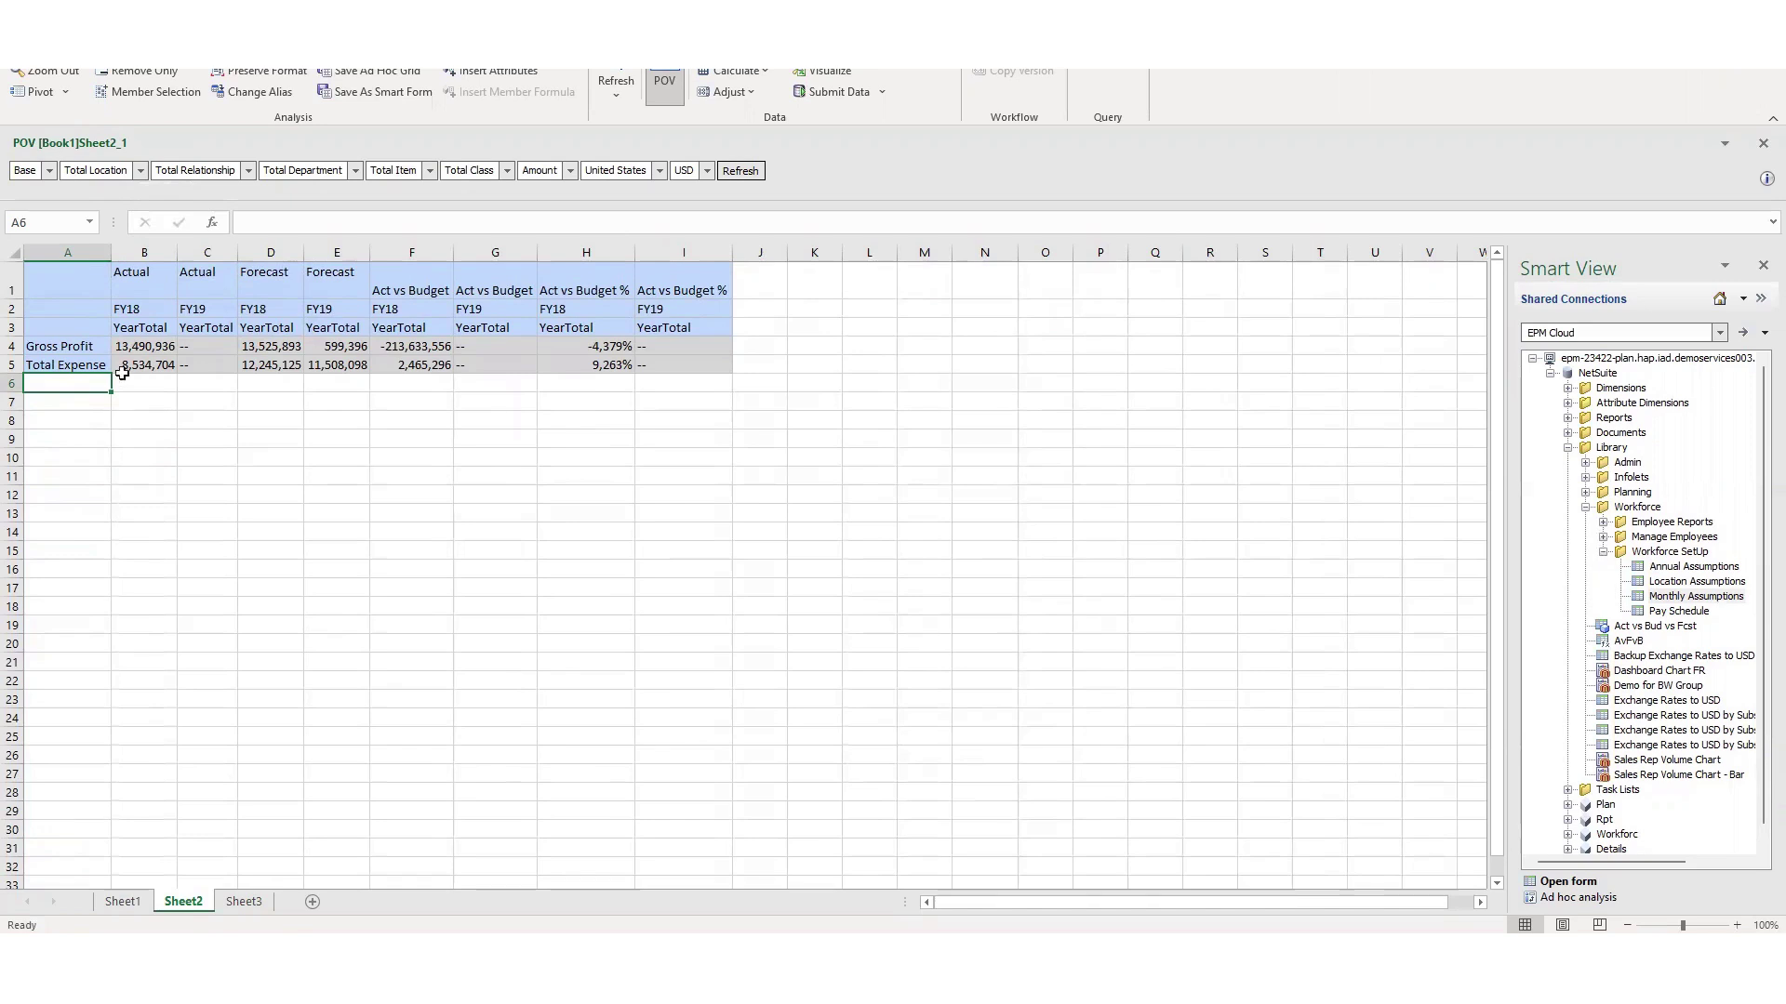
- Add the Financial KPI accounts Gross Profit Margin % and EBITDA as rows below Total Expense and refresh the grid
{"action": "left_click", "coordinate": [160, 93]}
{"action": "left_click", "coordinate": [632, 463]}
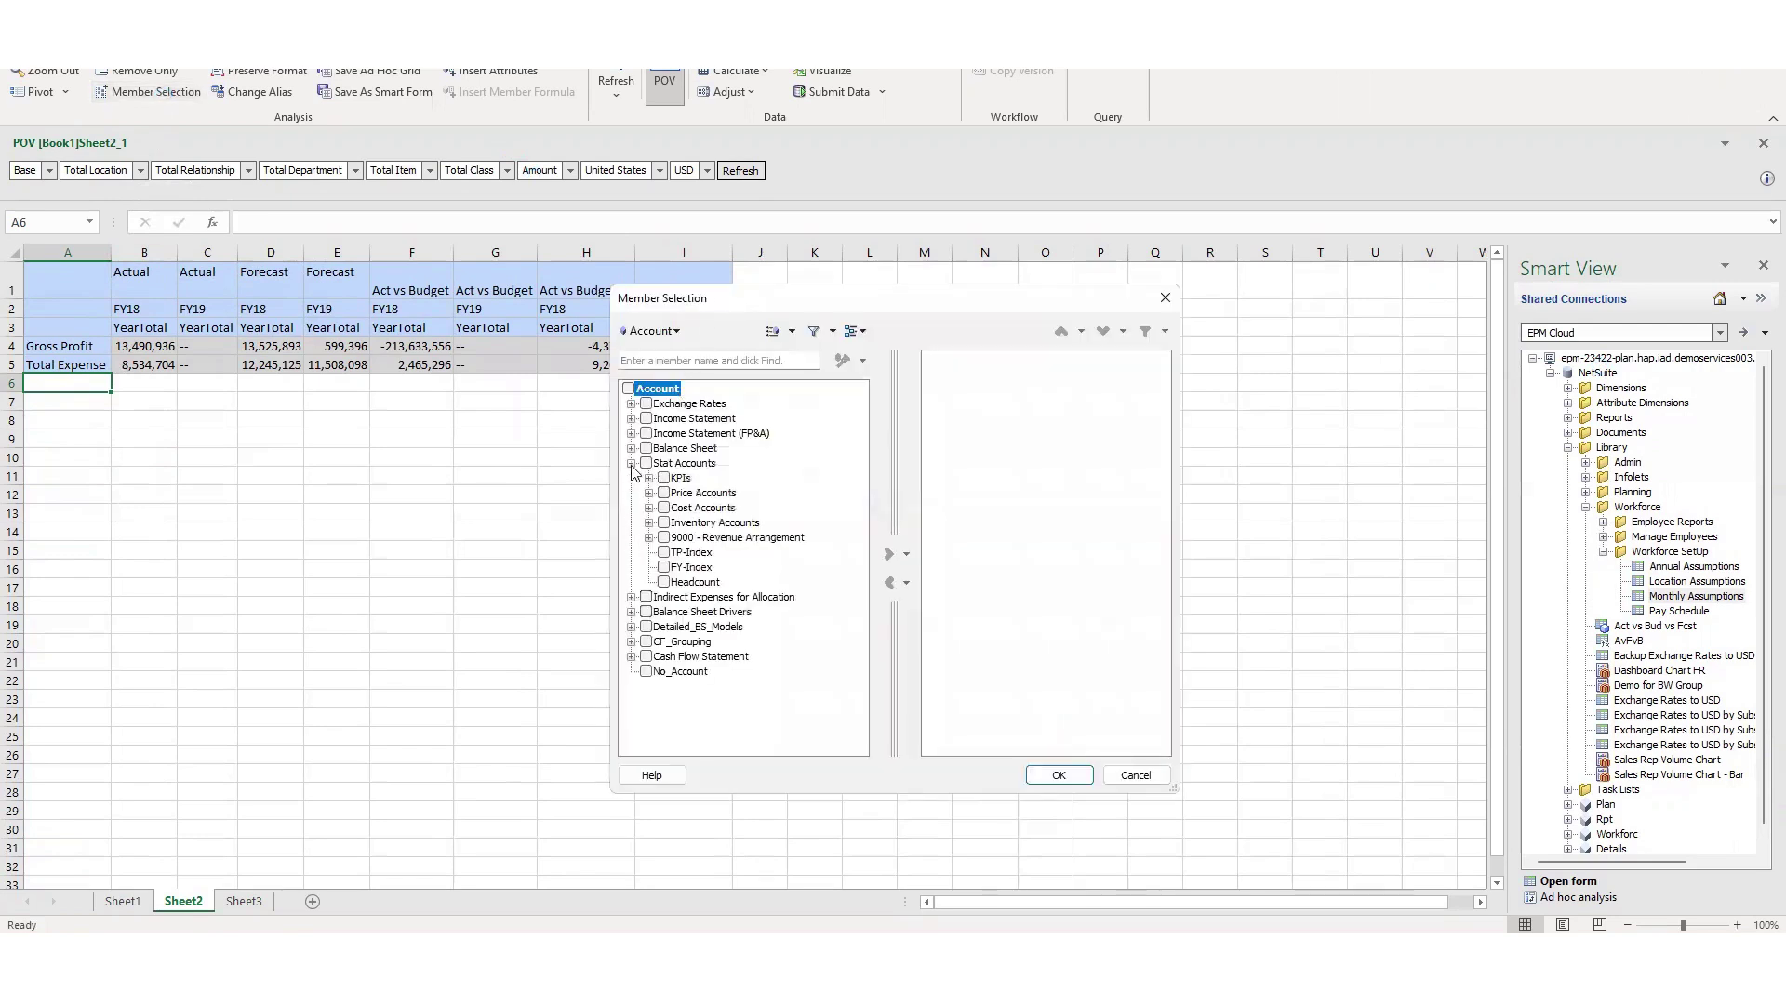
{"action": "left_click", "coordinate": [648, 478]}
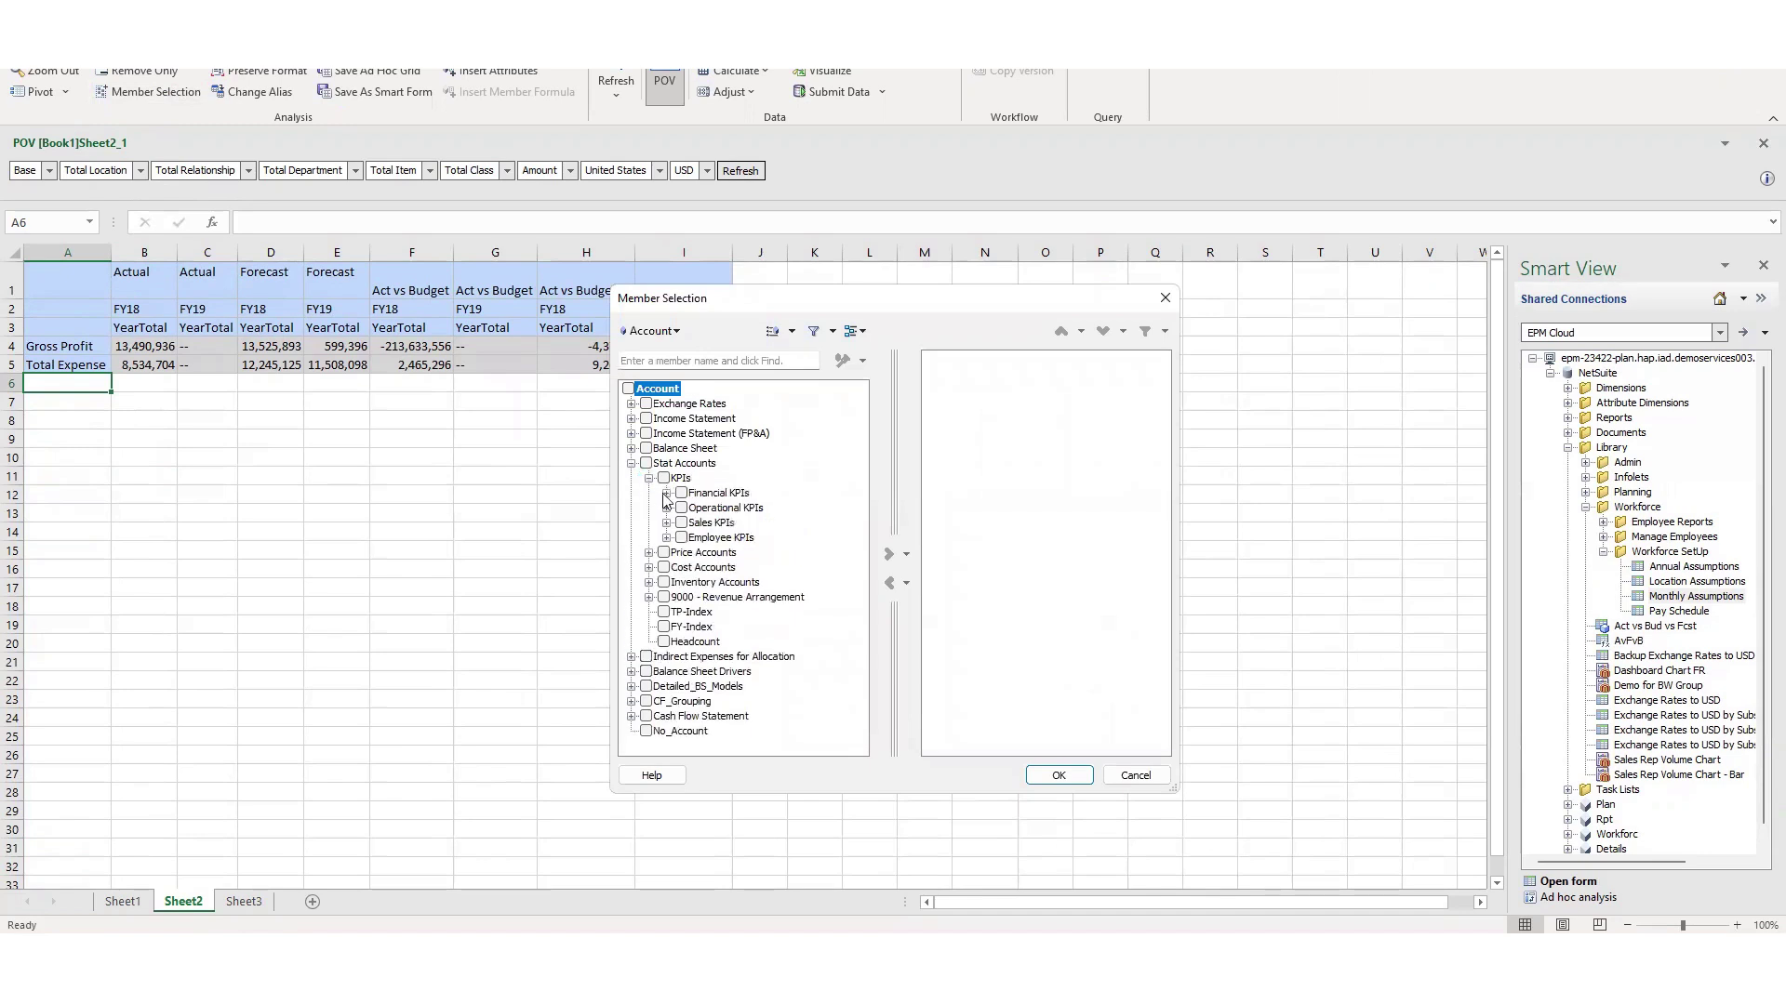
{"action": "left_click", "coordinate": [666, 493]}
{"action": "scroll", "coordinate": [704, 519], "scroll_direction": "up", "scroll_amount": 1}
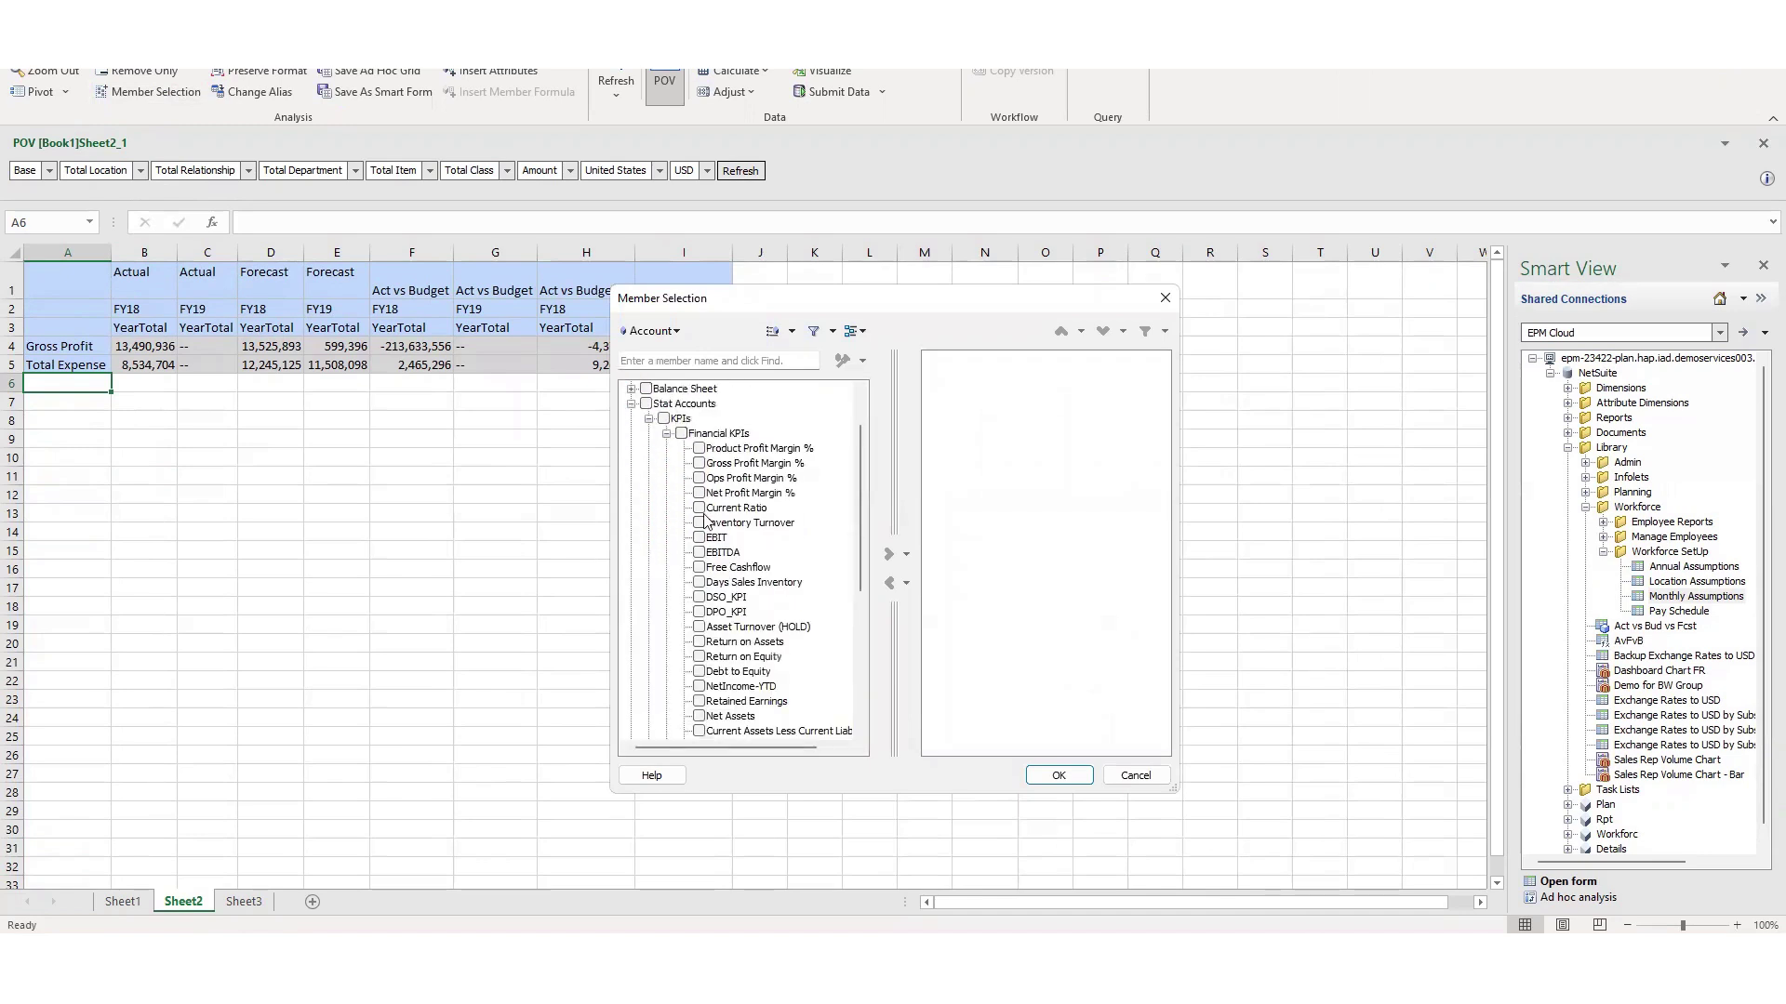
{"action": "left_click", "coordinate": [698, 463]}
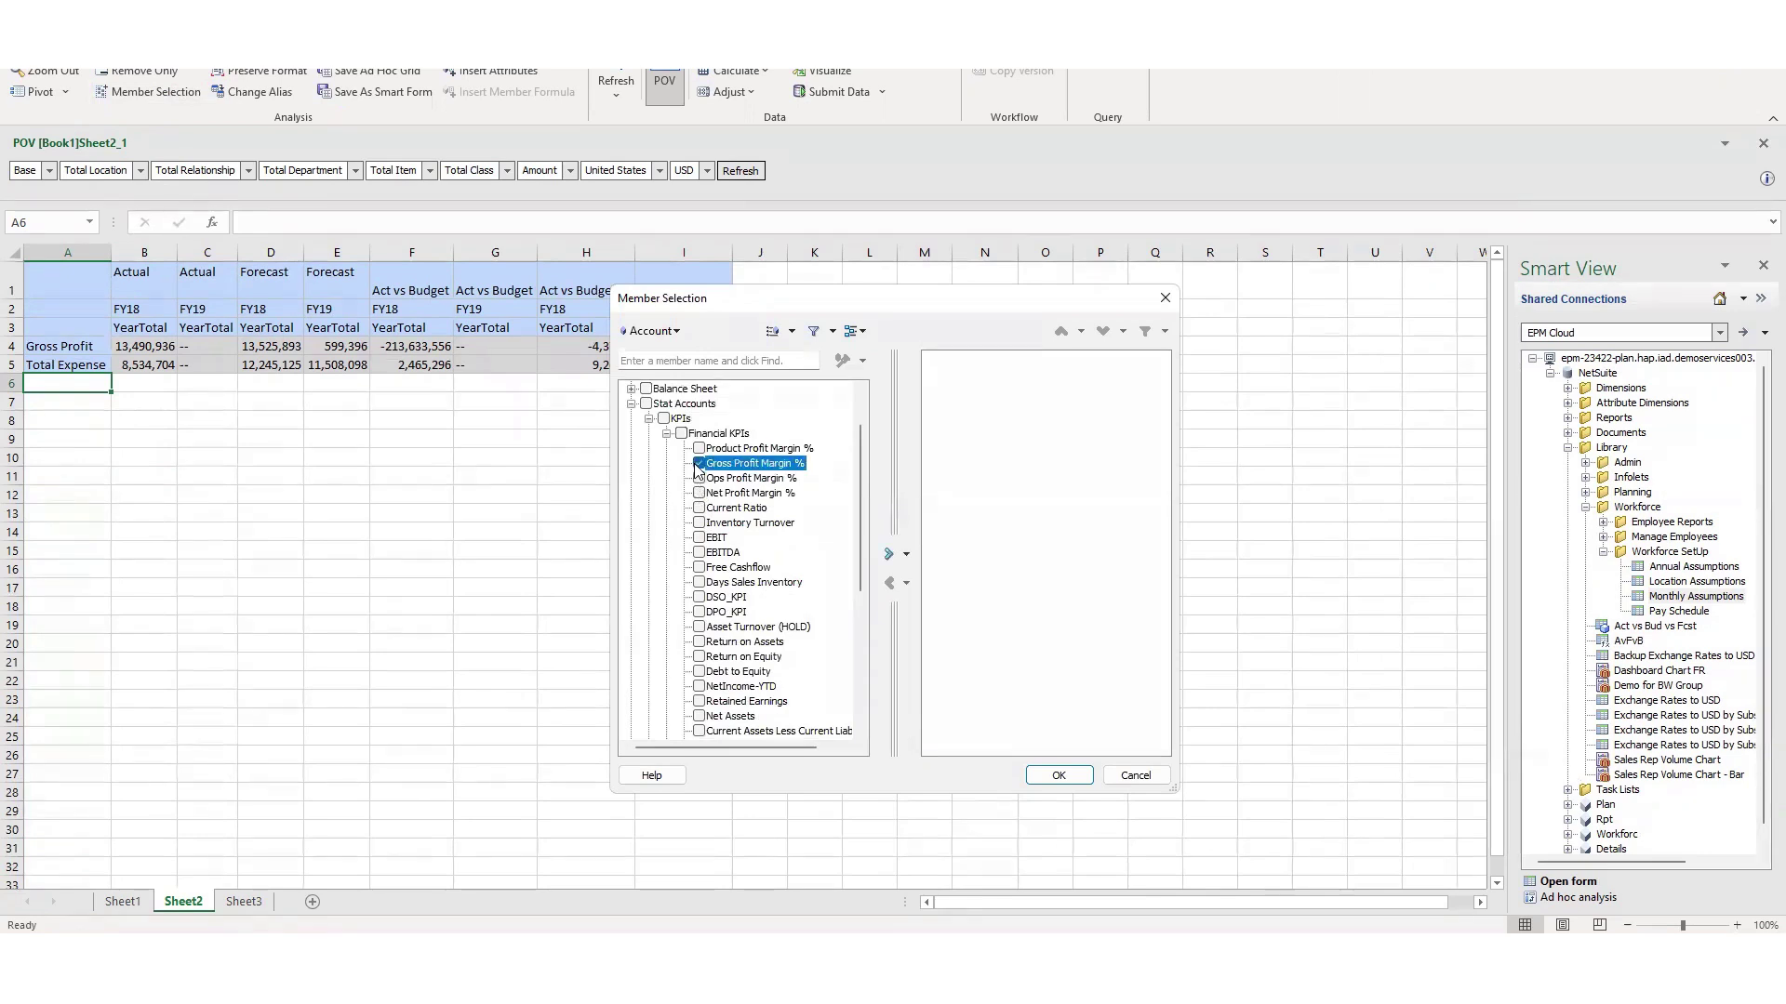
{"action": "left_click", "coordinate": [699, 552]}
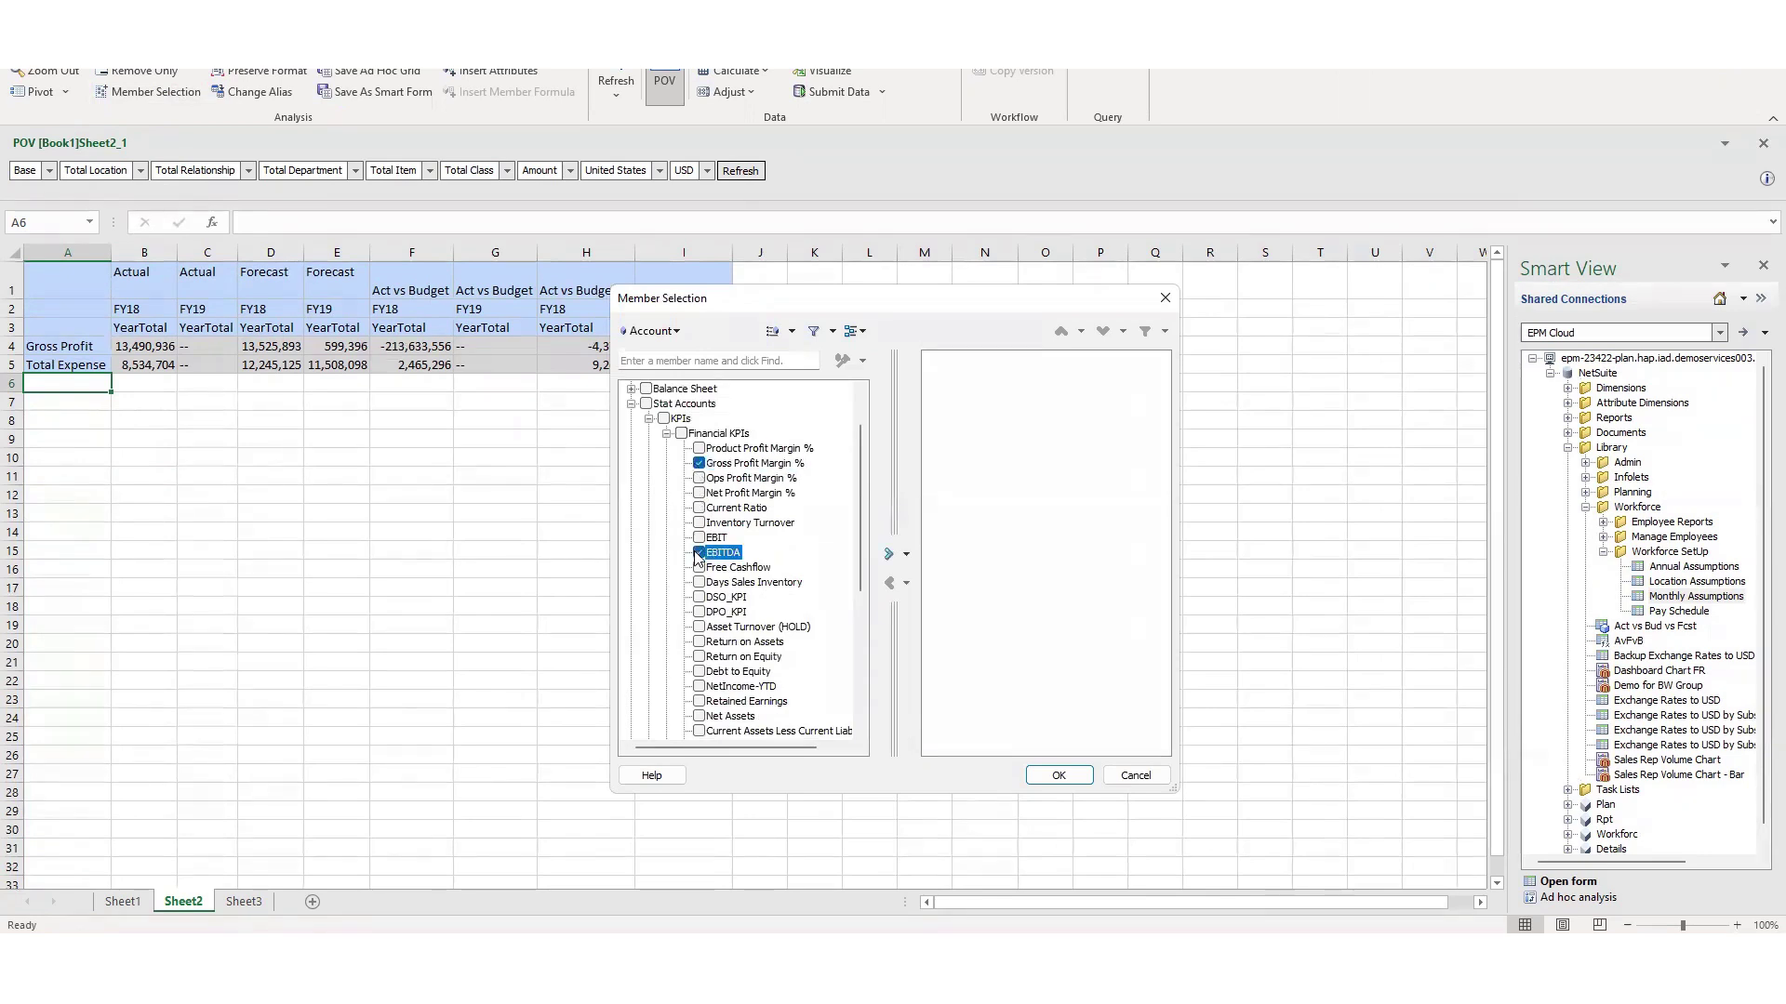
{"action": "left_click", "coordinate": [888, 553]}
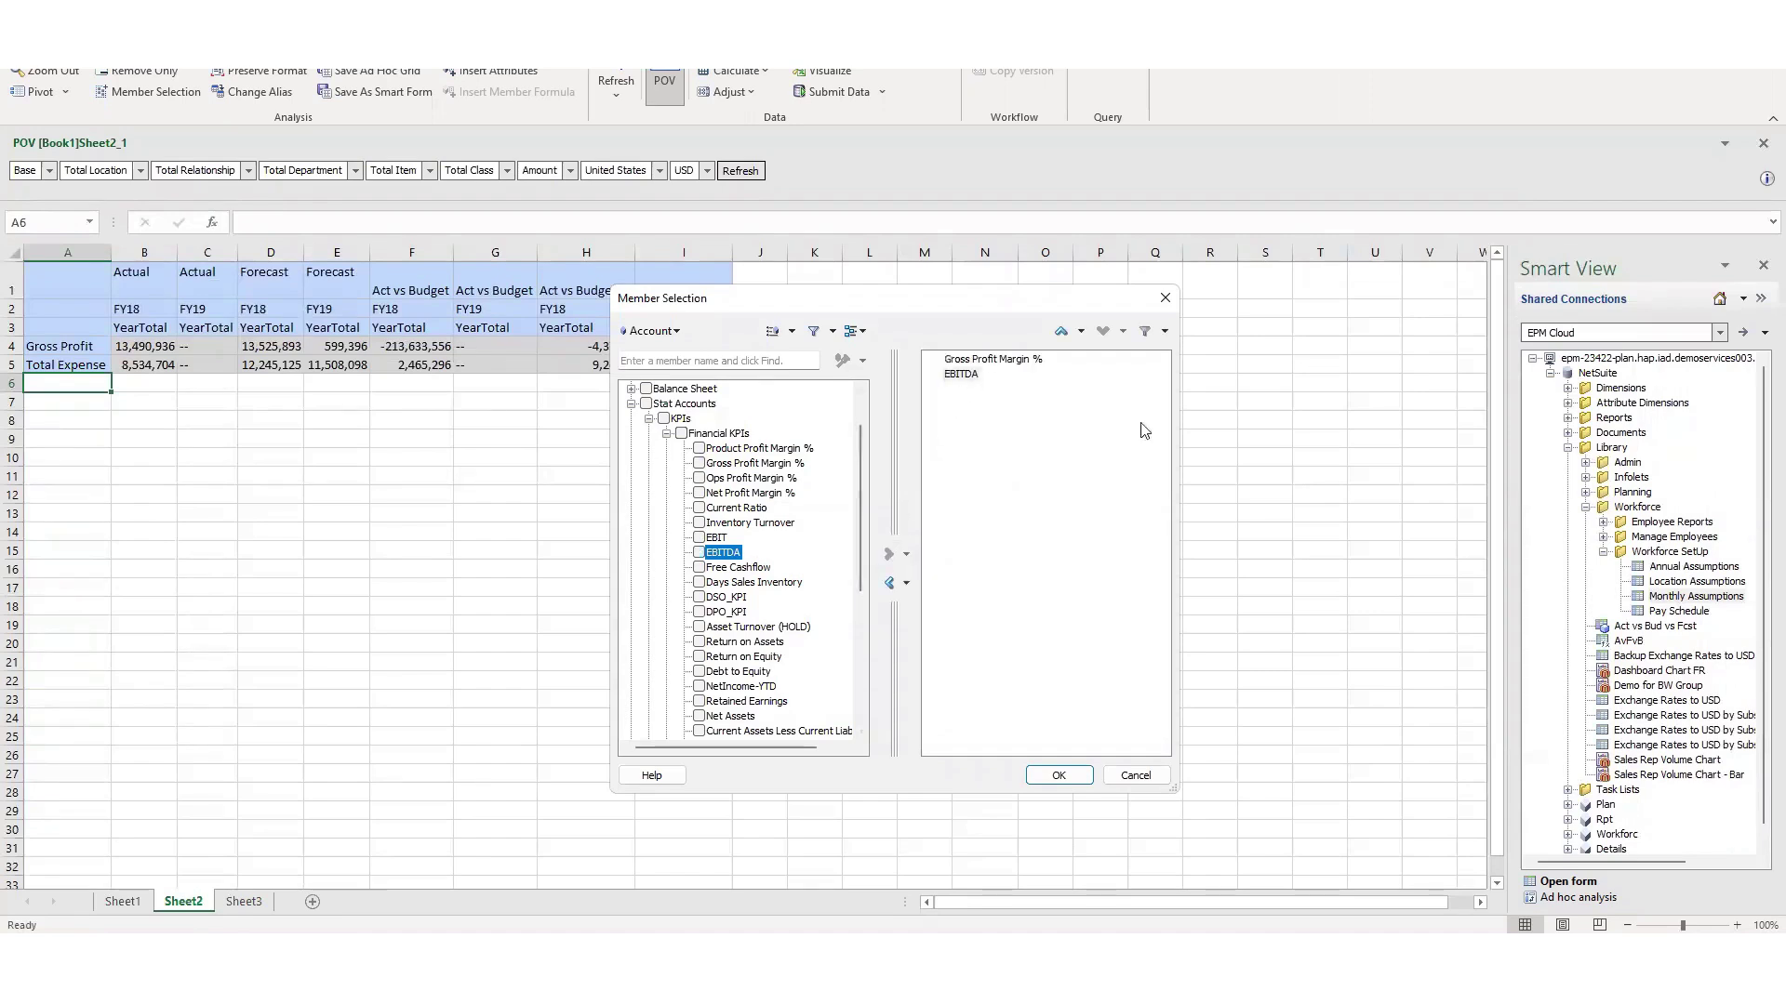
{"action": "left_click", "coordinate": [1072, 786]}
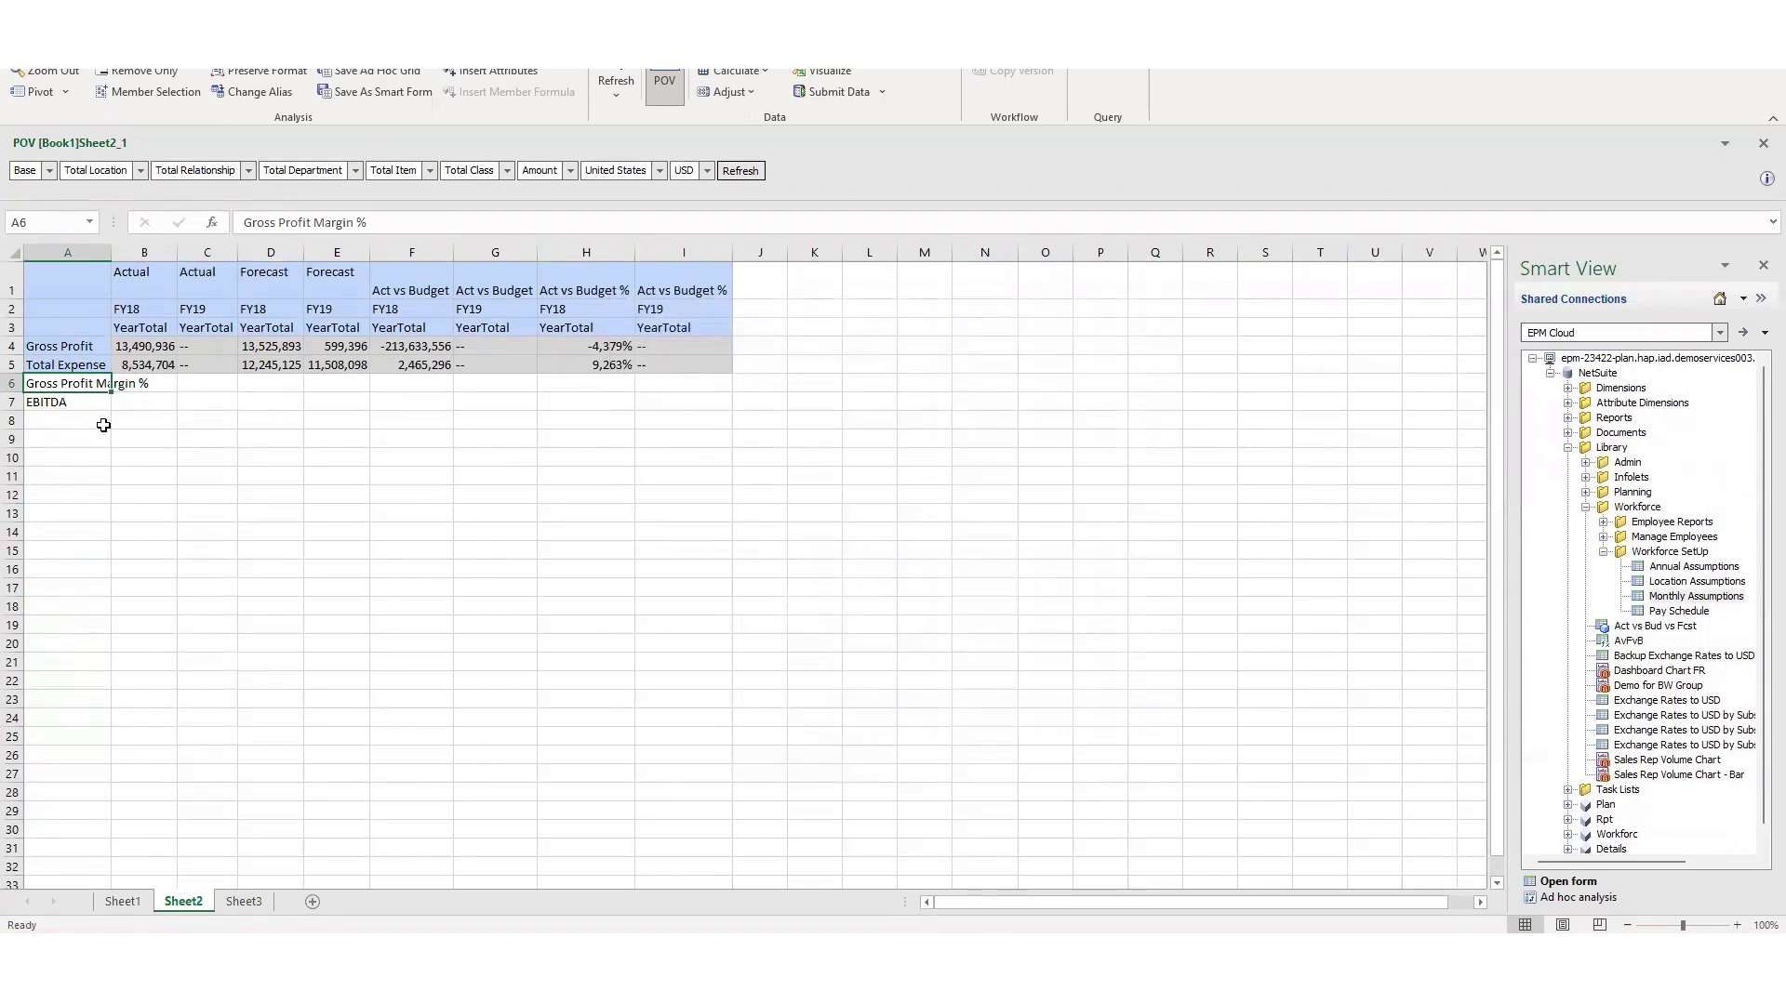
{"action": "left_click", "coordinate": [750, 173]}
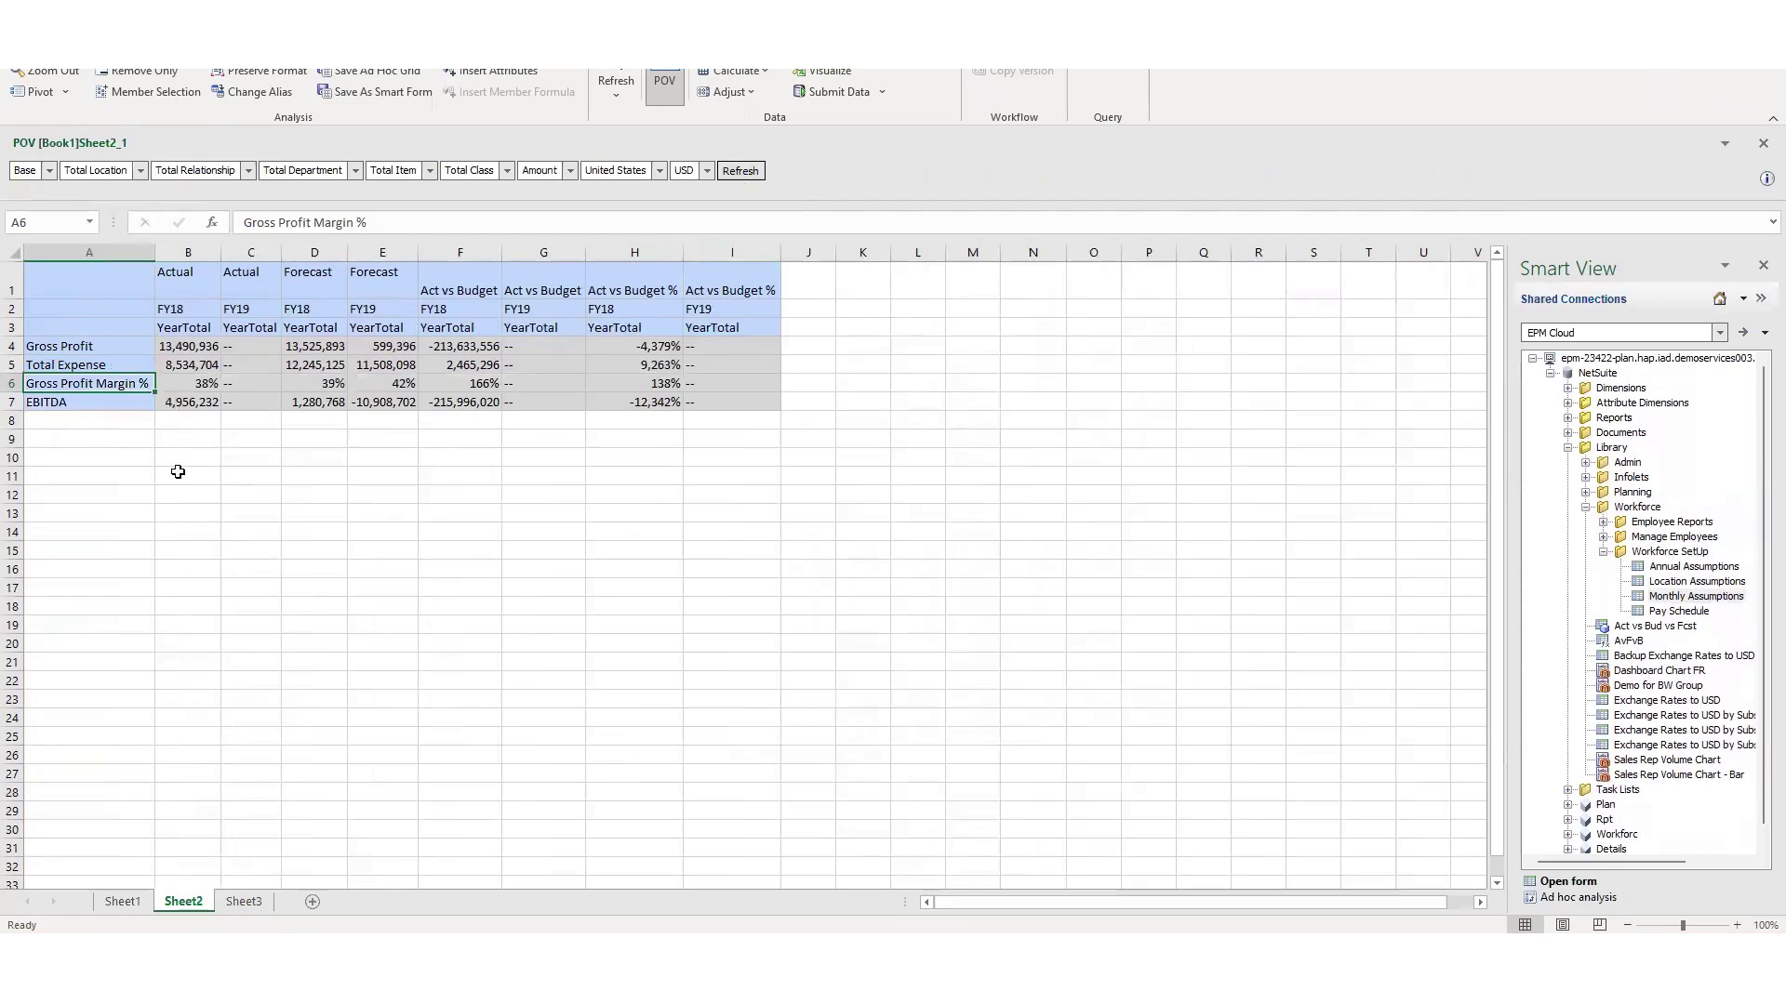
- Pivot the Location dimension from the POV into the grid's rows and zoom in on Total Location to all levels
{"action": "left_click", "coordinate": [143, 171]}
{"action": "left_click_drag", "start_coordinate": [144, 177], "coordinate": [104, 346]}
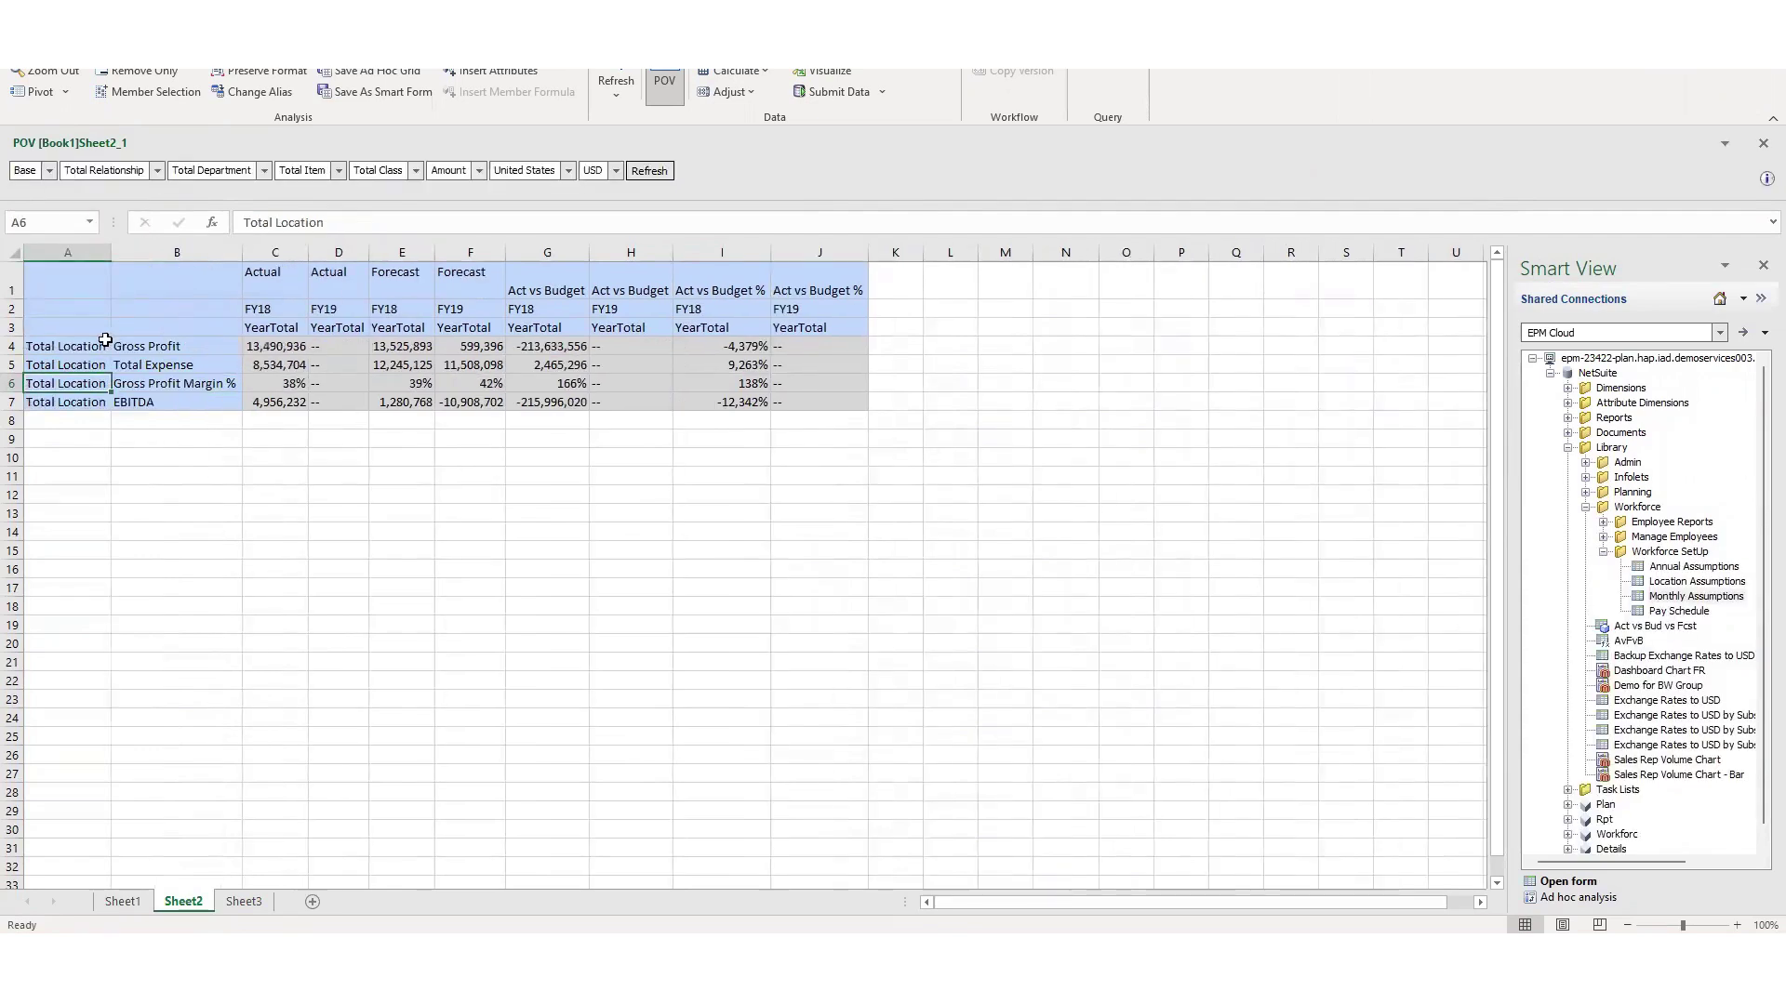
{"action": "left_click", "coordinate": [94, 71]}
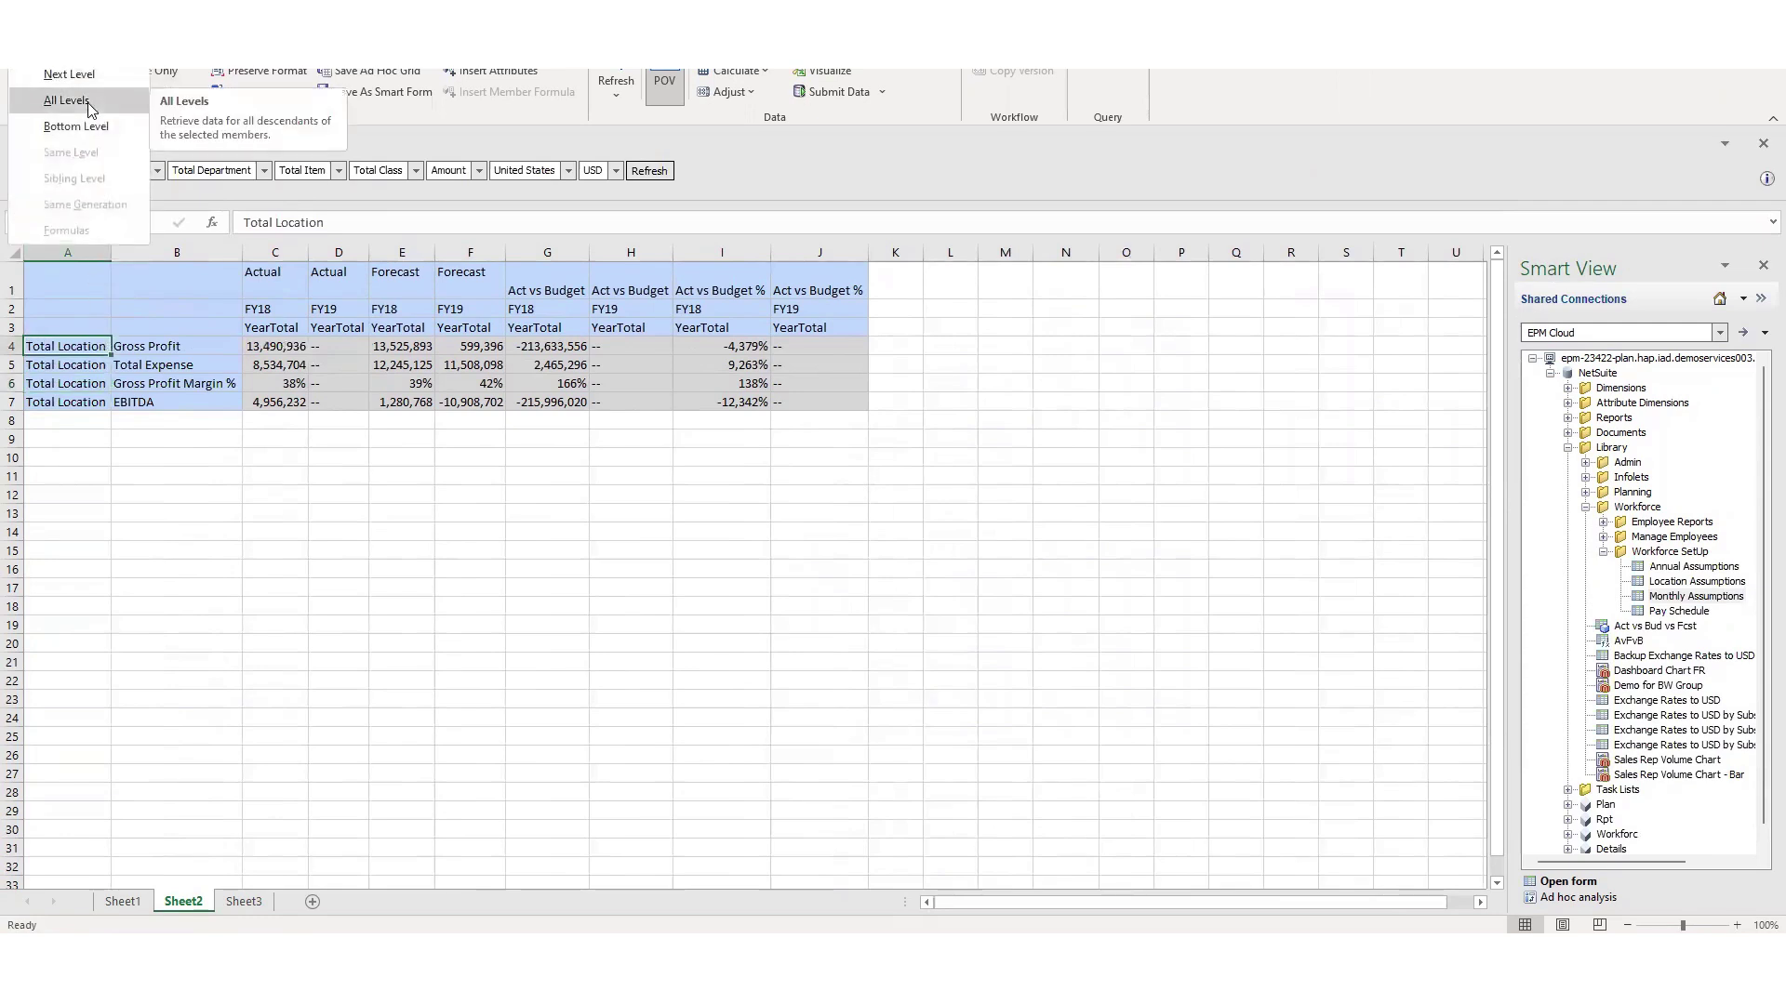
{"action": "left_click", "coordinate": [89, 105]}
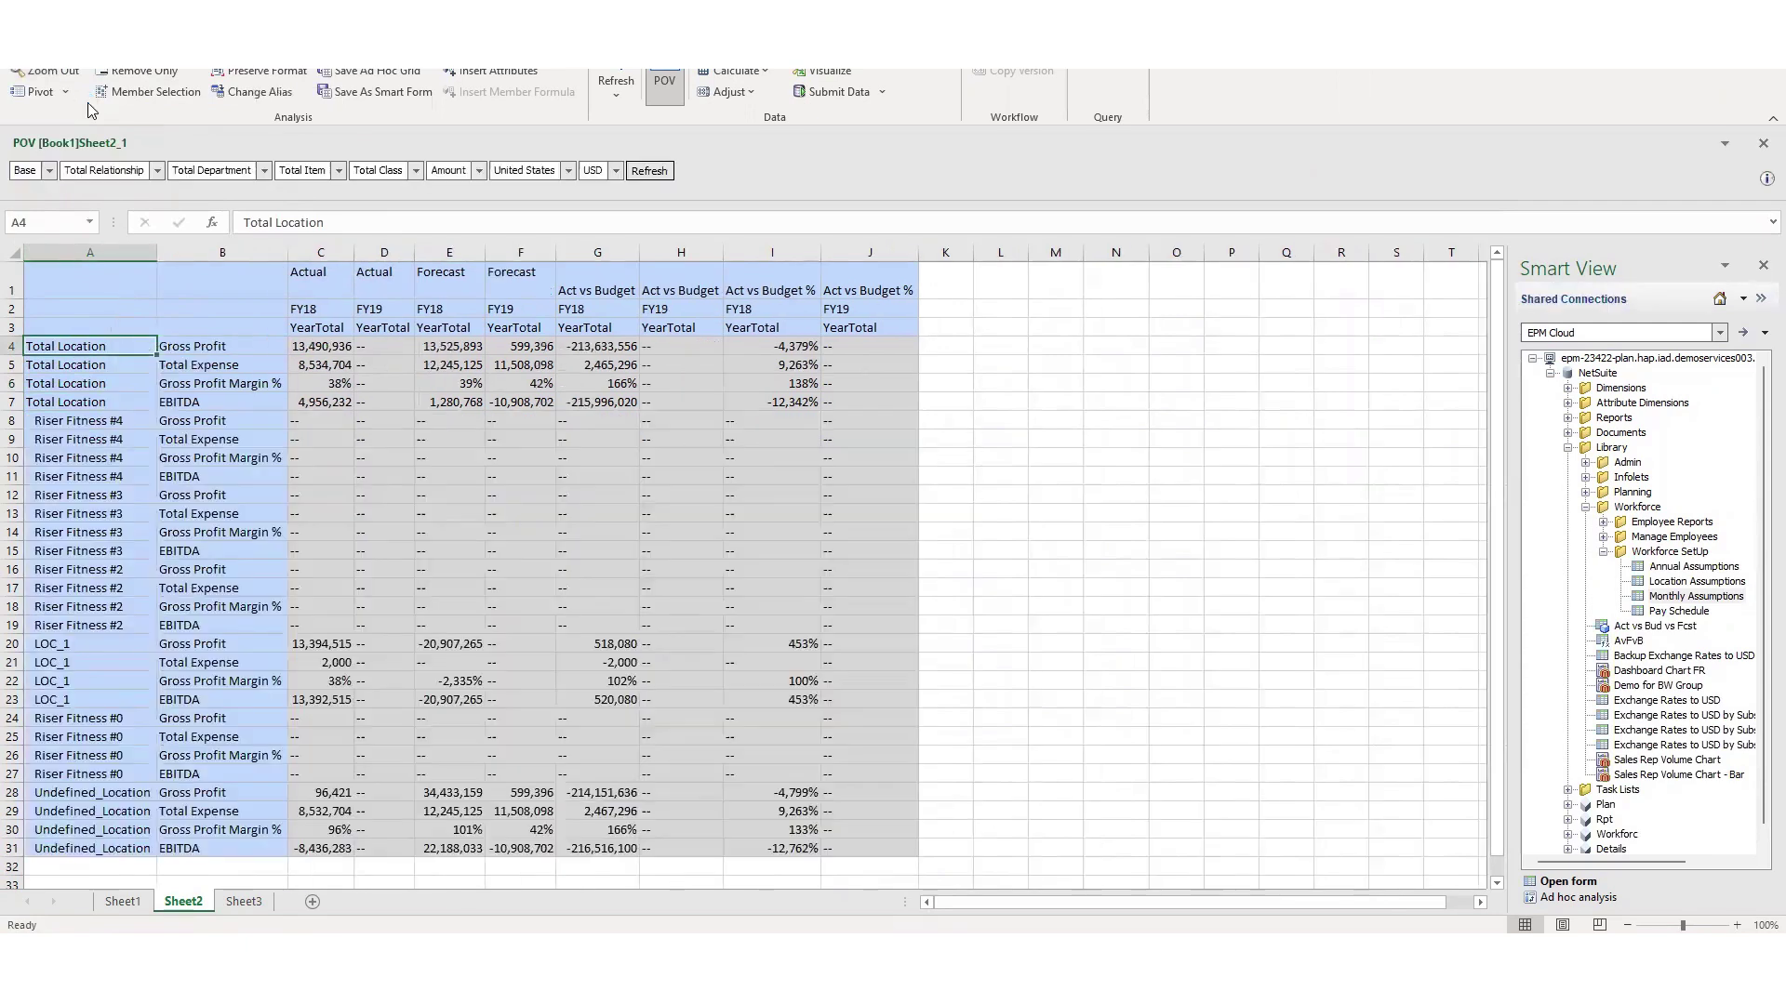
{"action": "scroll", "coordinate": [117, 581], "scroll_direction": "down", "scroll_amount": 3}
{"action": "scroll", "coordinate": [119, 586], "scroll_direction": "up", "scroll_amount": 3}
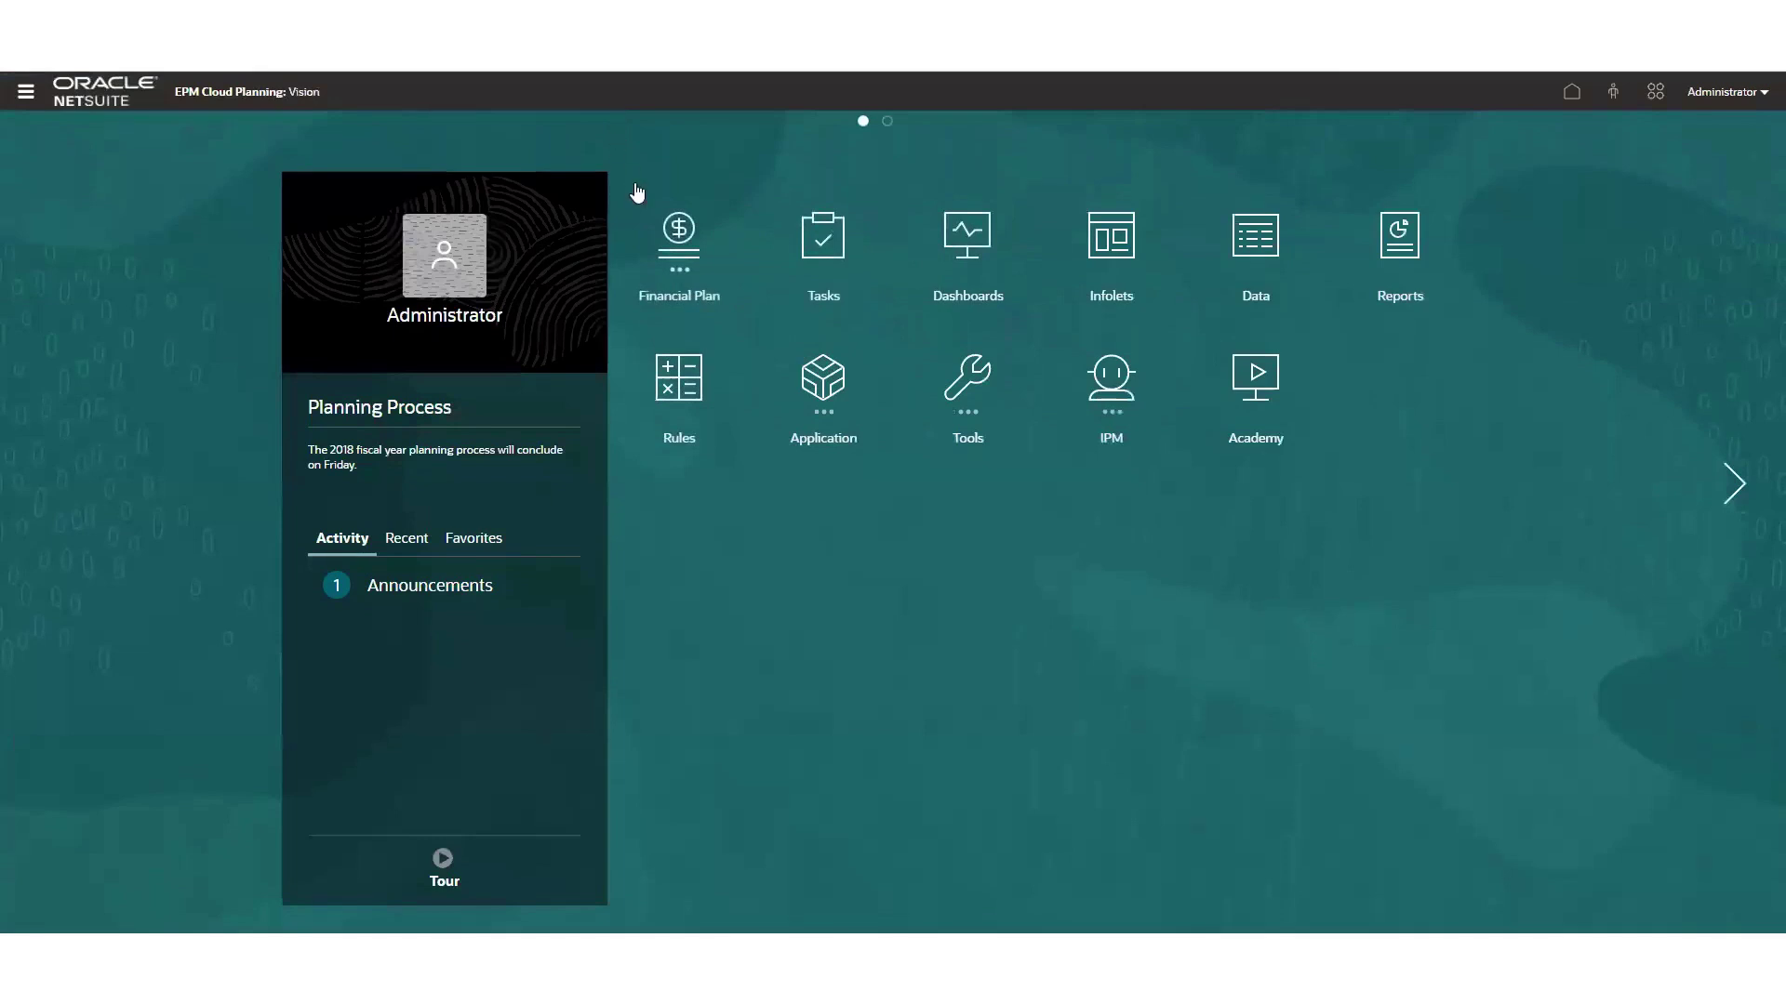
- Switch to EPM Cloud Planning in the browser and open the Financial Plan's expense form for overhead departments' operating expenses
{"action": "left_click", "coordinate": [694, 232]}
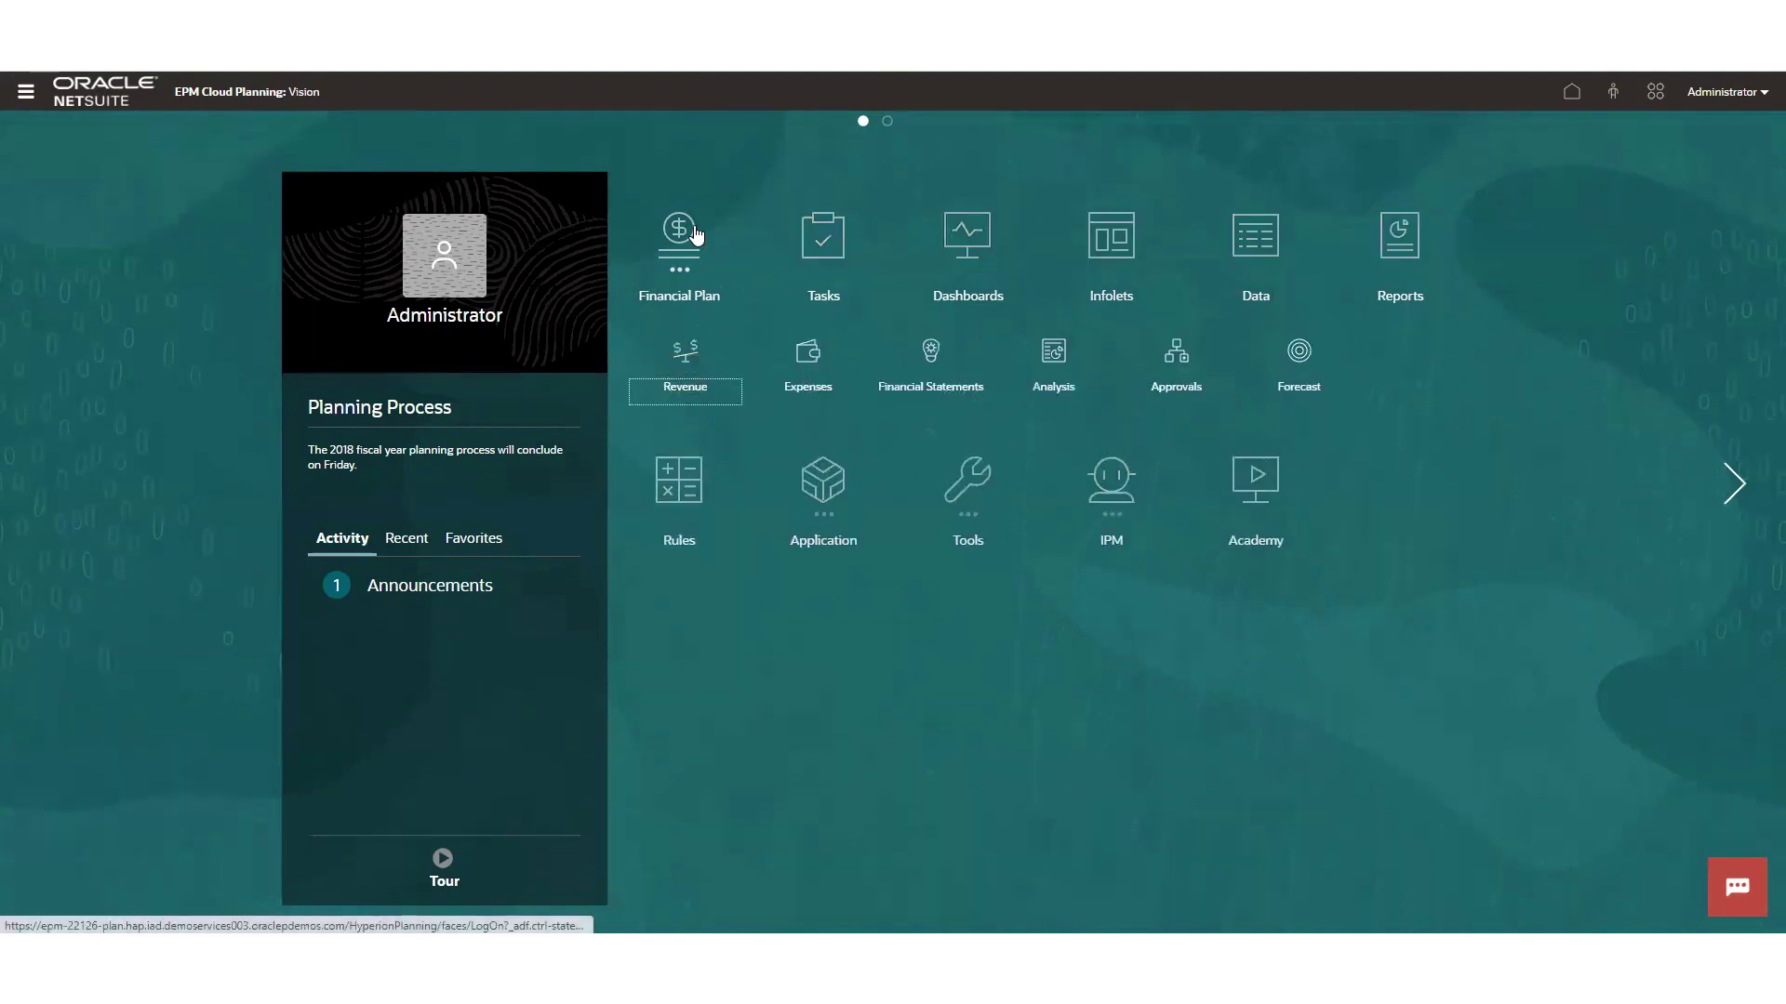
{"action": "left_click", "coordinate": [806, 373]}
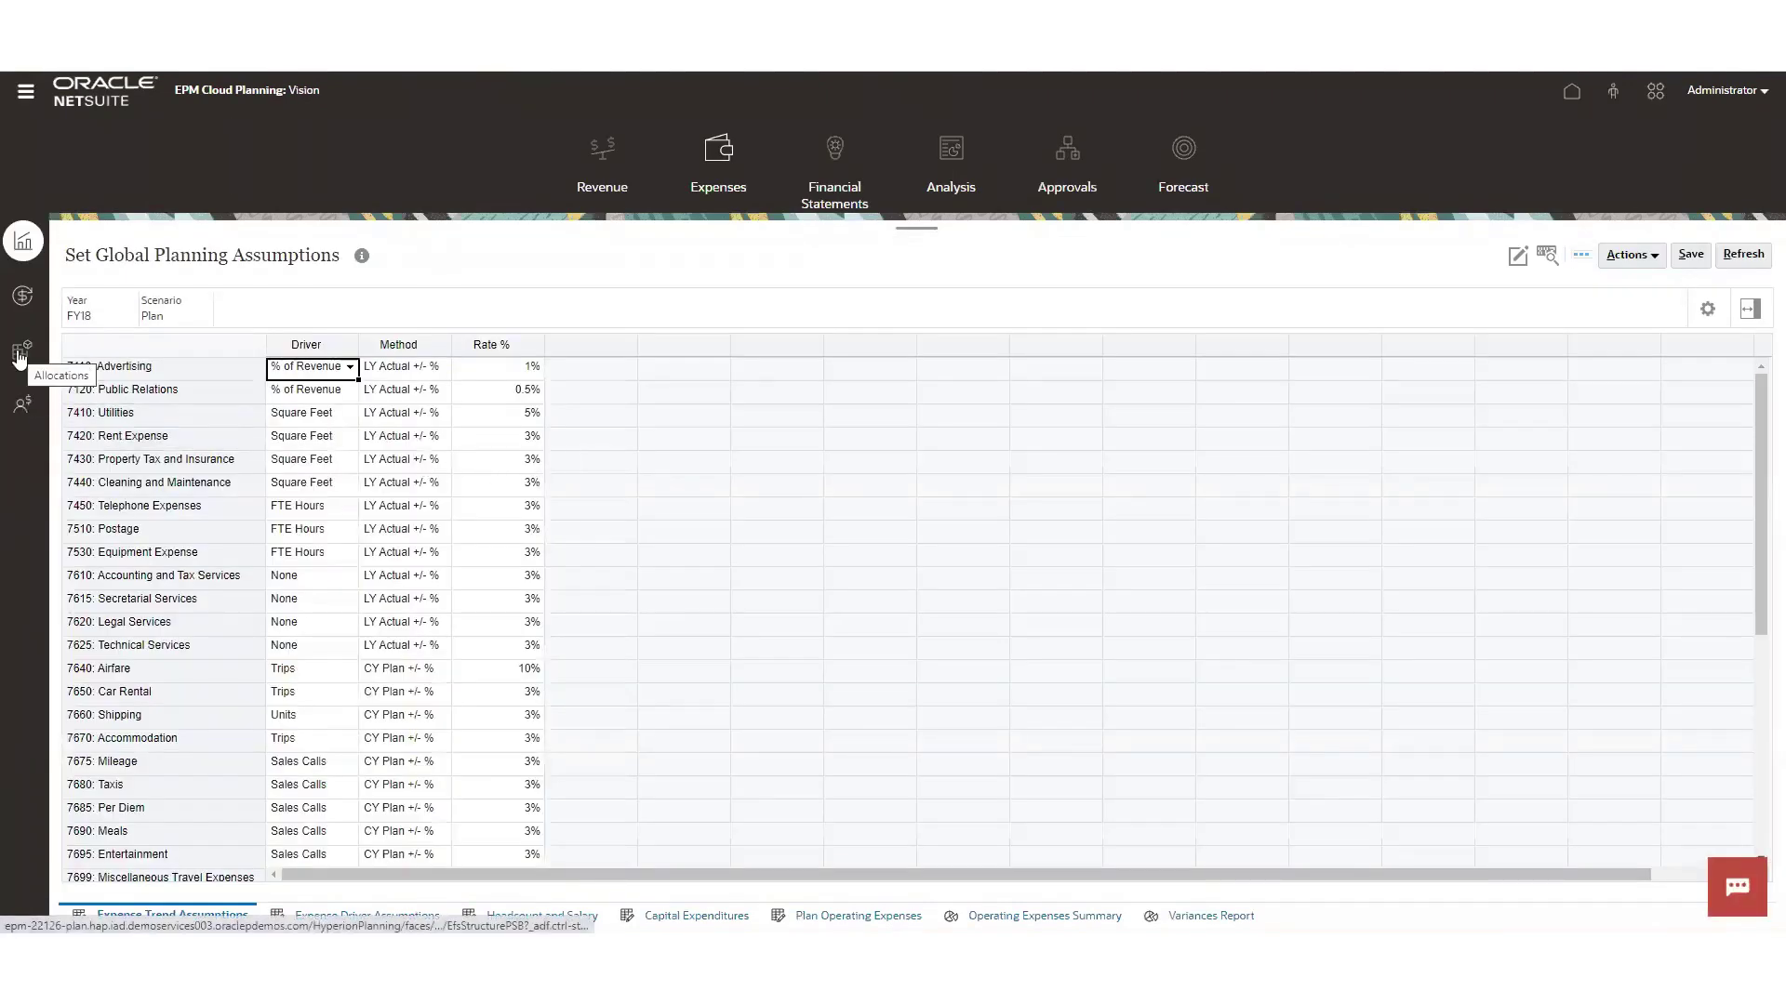
{"action": "left_click", "coordinate": [24, 404]}
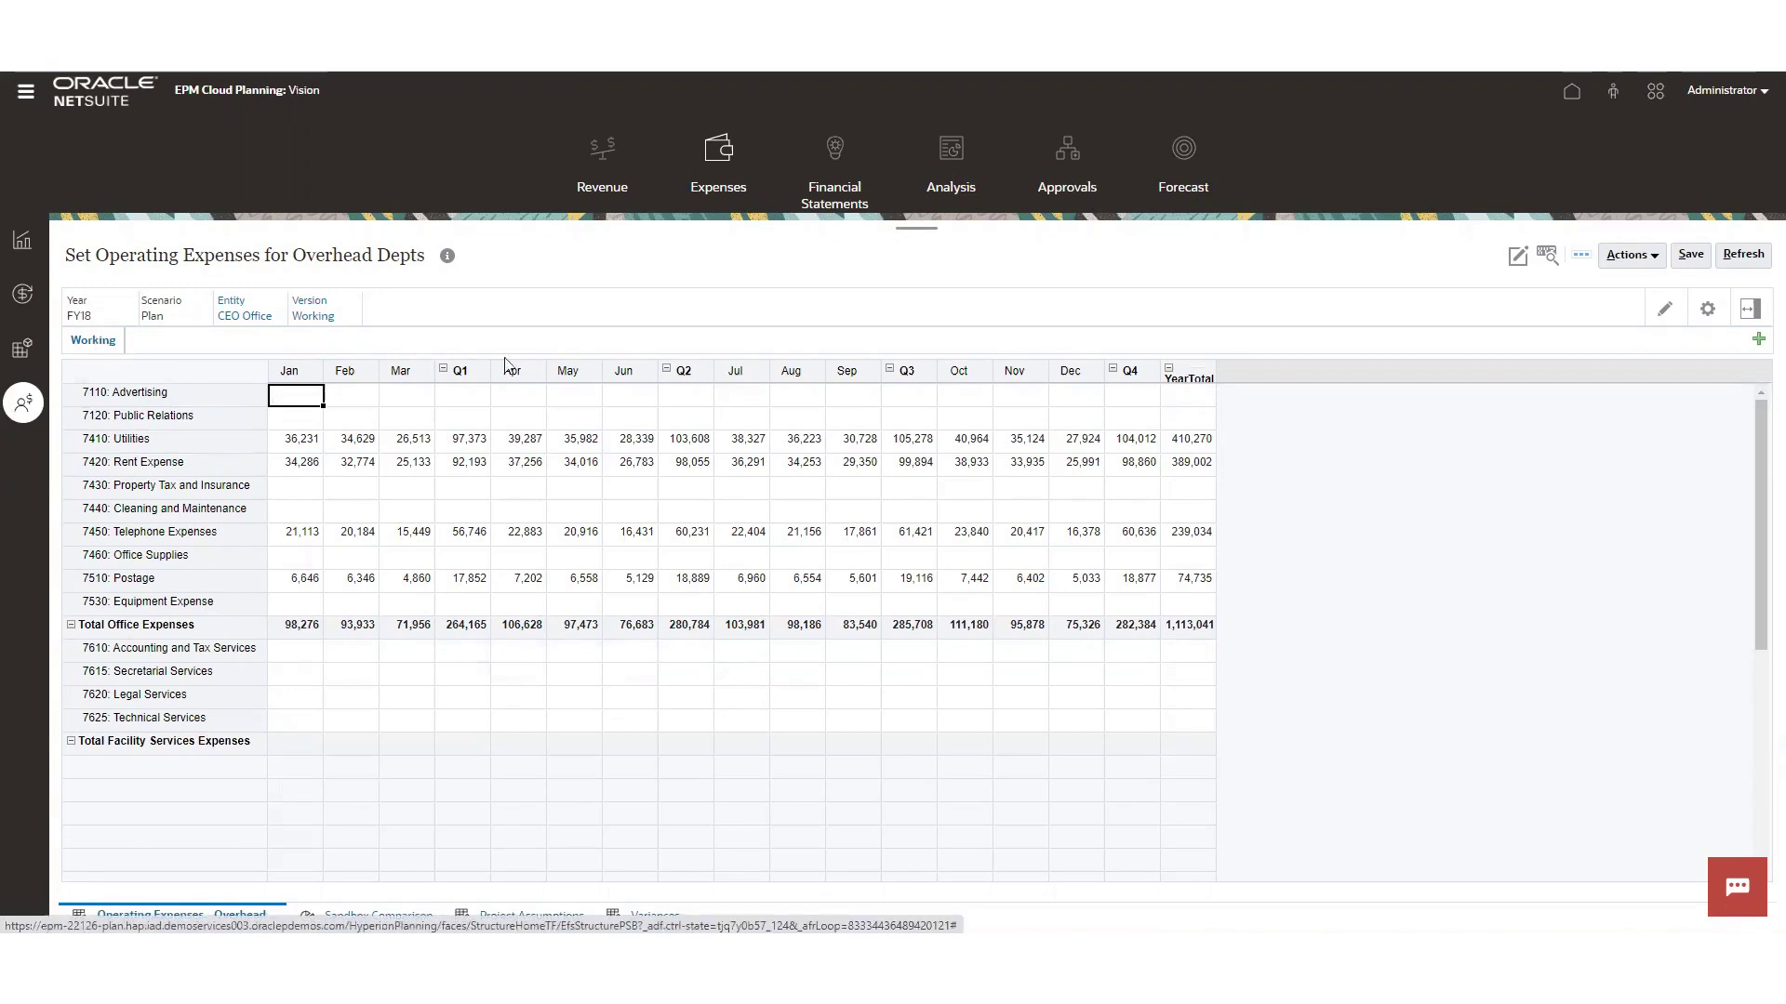
- Create a sandbox named "new Location" on the overhead departments' operating expenses form
{"action": "left_click", "coordinate": [1757, 341]}
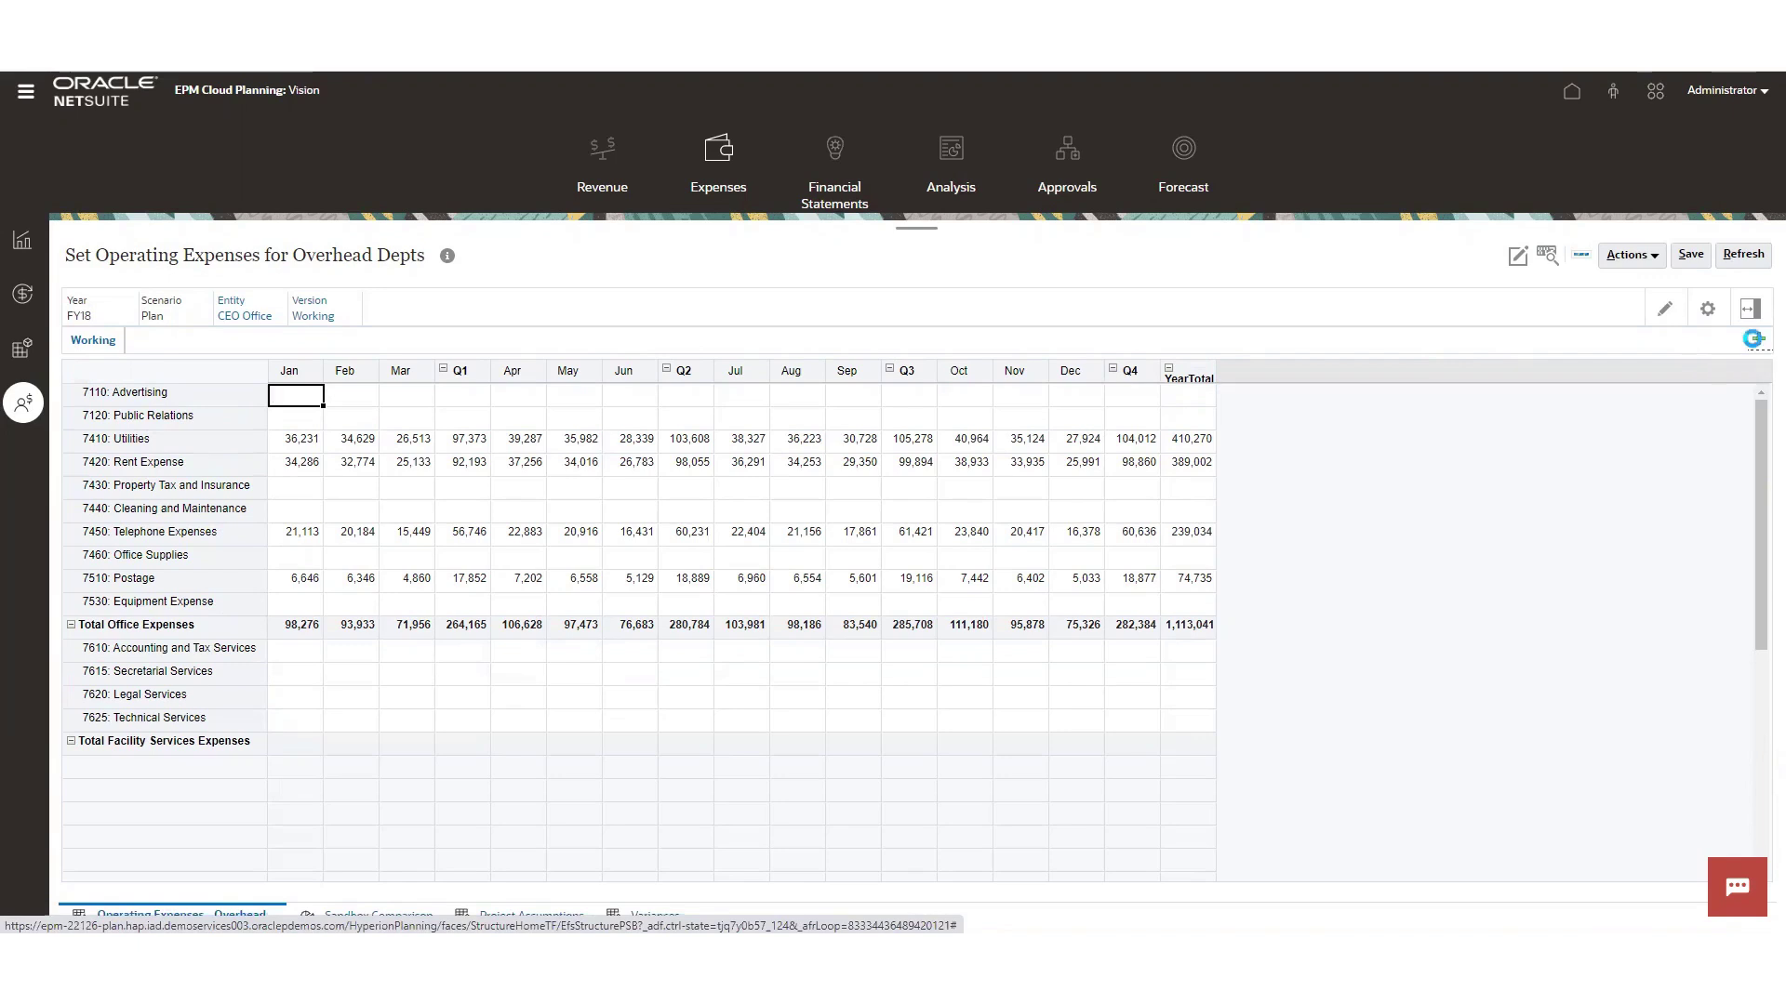
{"action": "left_click", "coordinate": [828, 503]}
{"action": "type", "text": "new Location"}
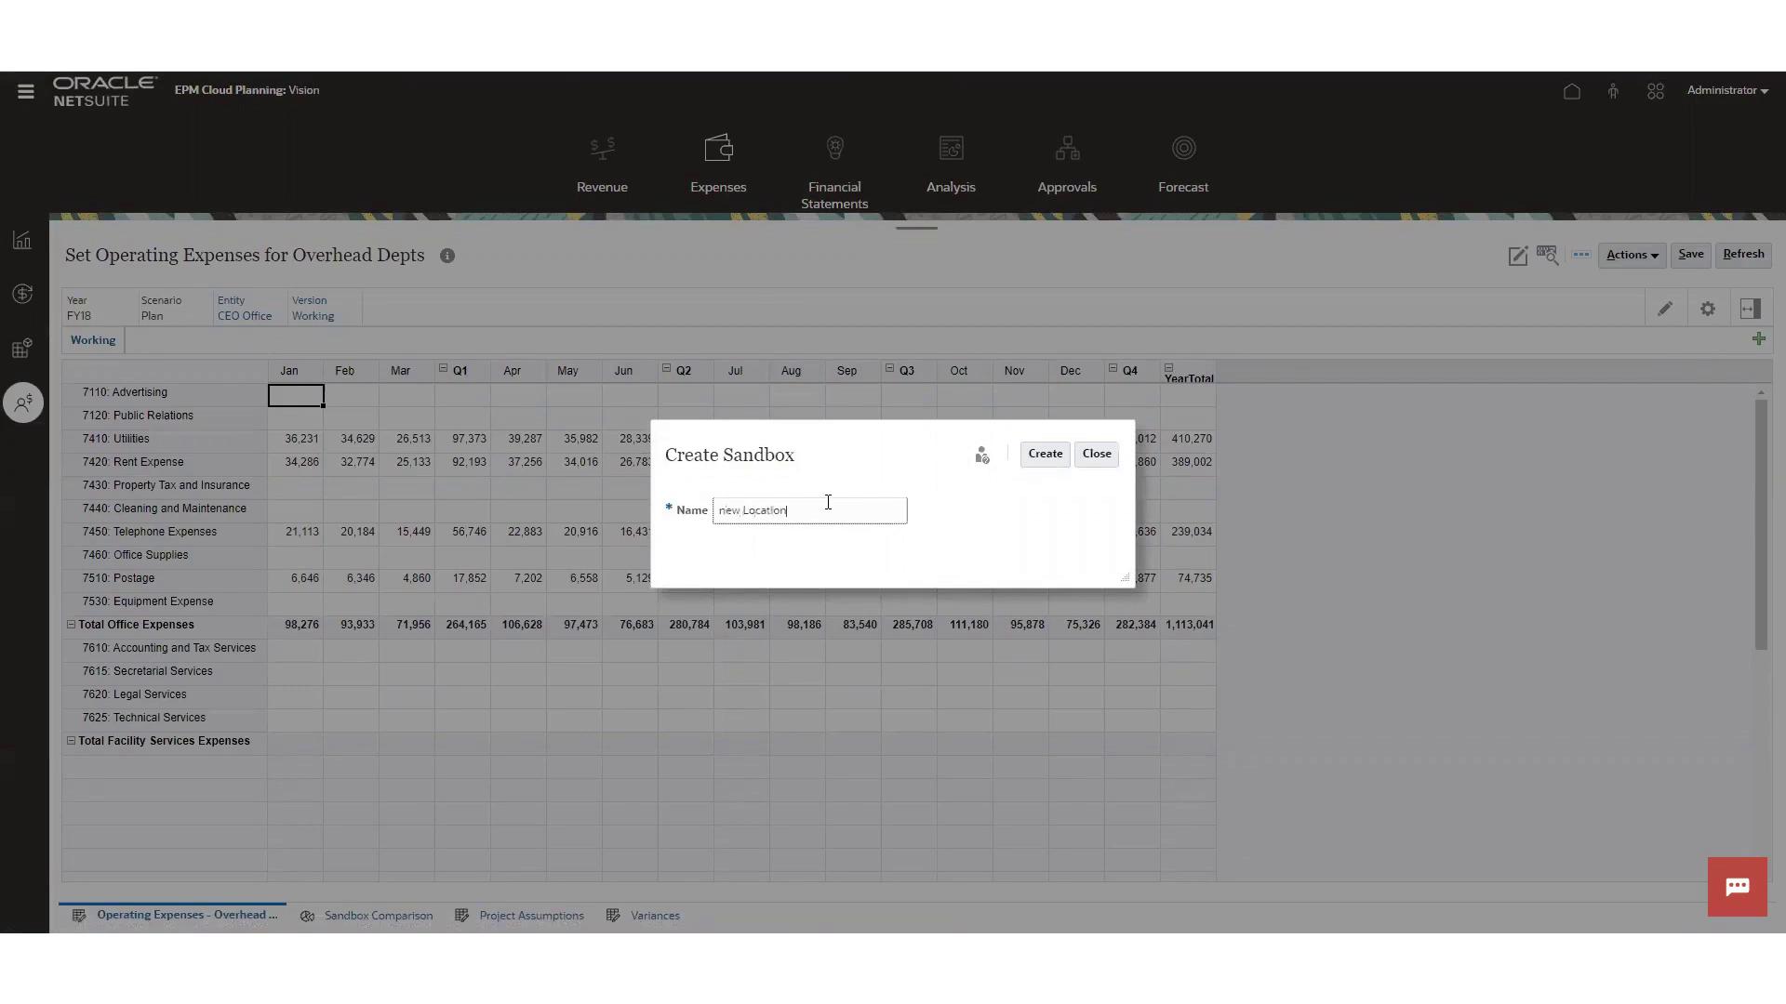
{"action": "left_click", "coordinate": [1033, 456]}
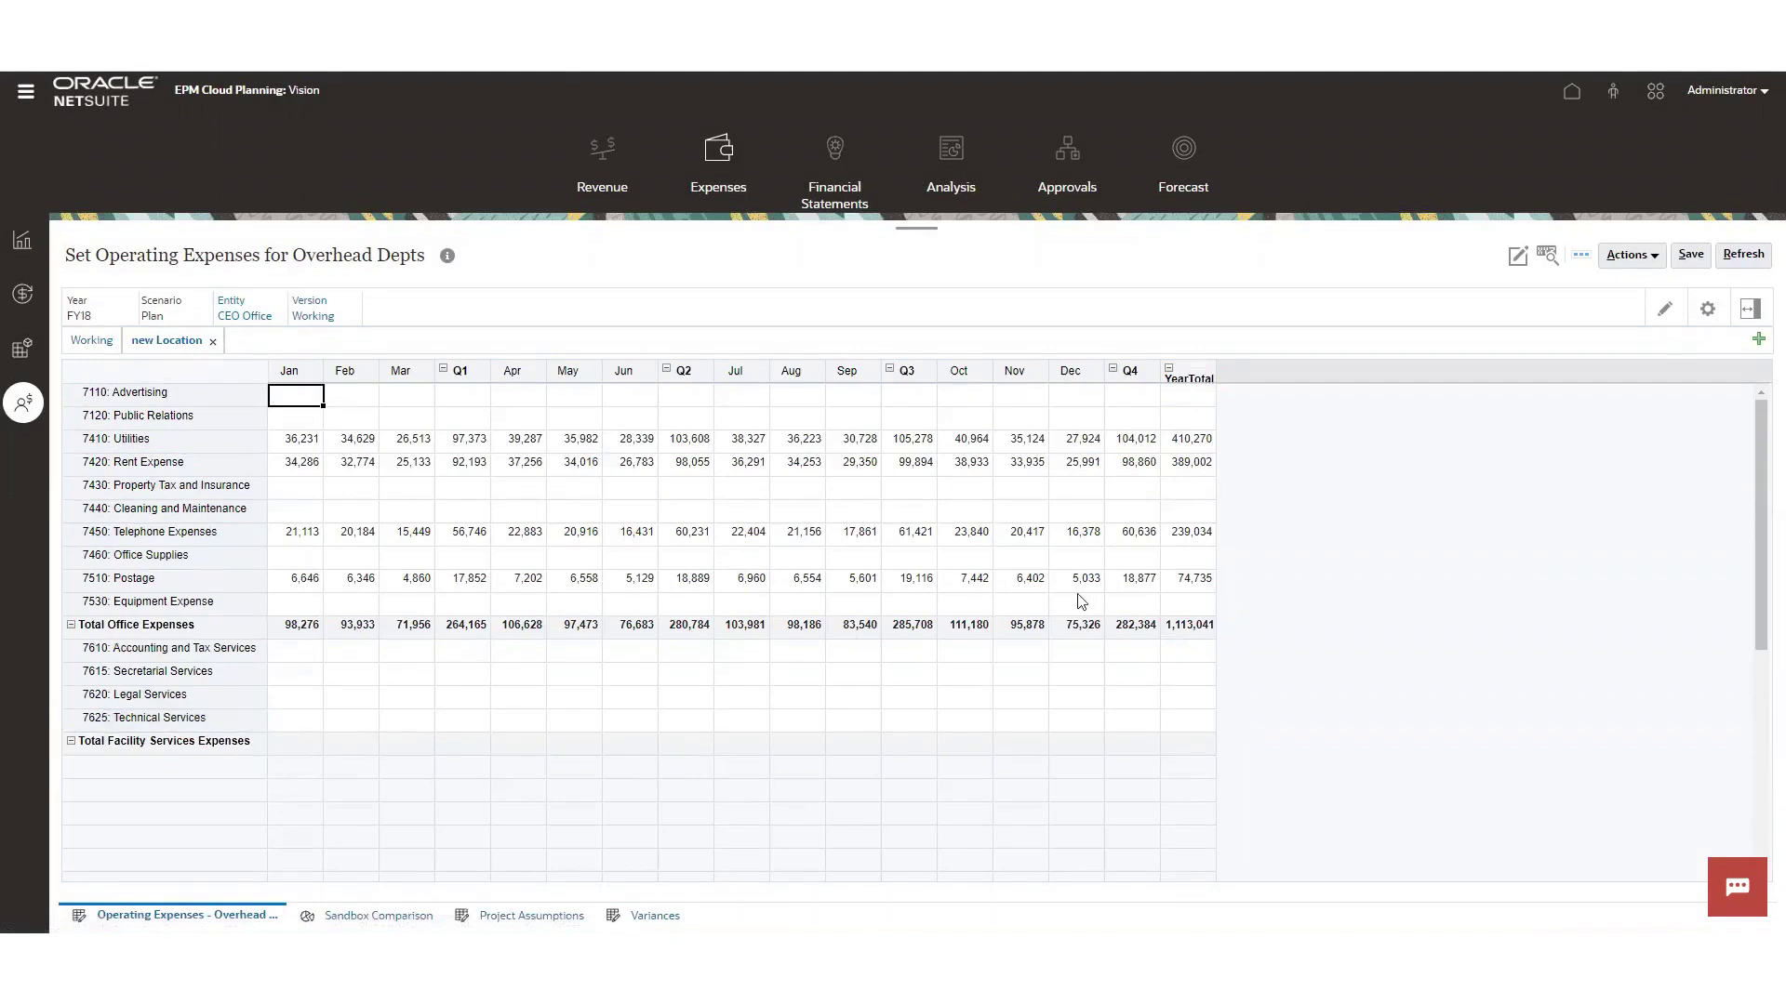
- Set the YearTotal of both 7110: Advertising and 7620: Legal Services to 1,000,000 in the new Location sandbox
{"action": "left_click", "coordinate": [1194, 398]}
{"action": "type", "text": "1000000"}
{"action": "key", "text": "Return"}
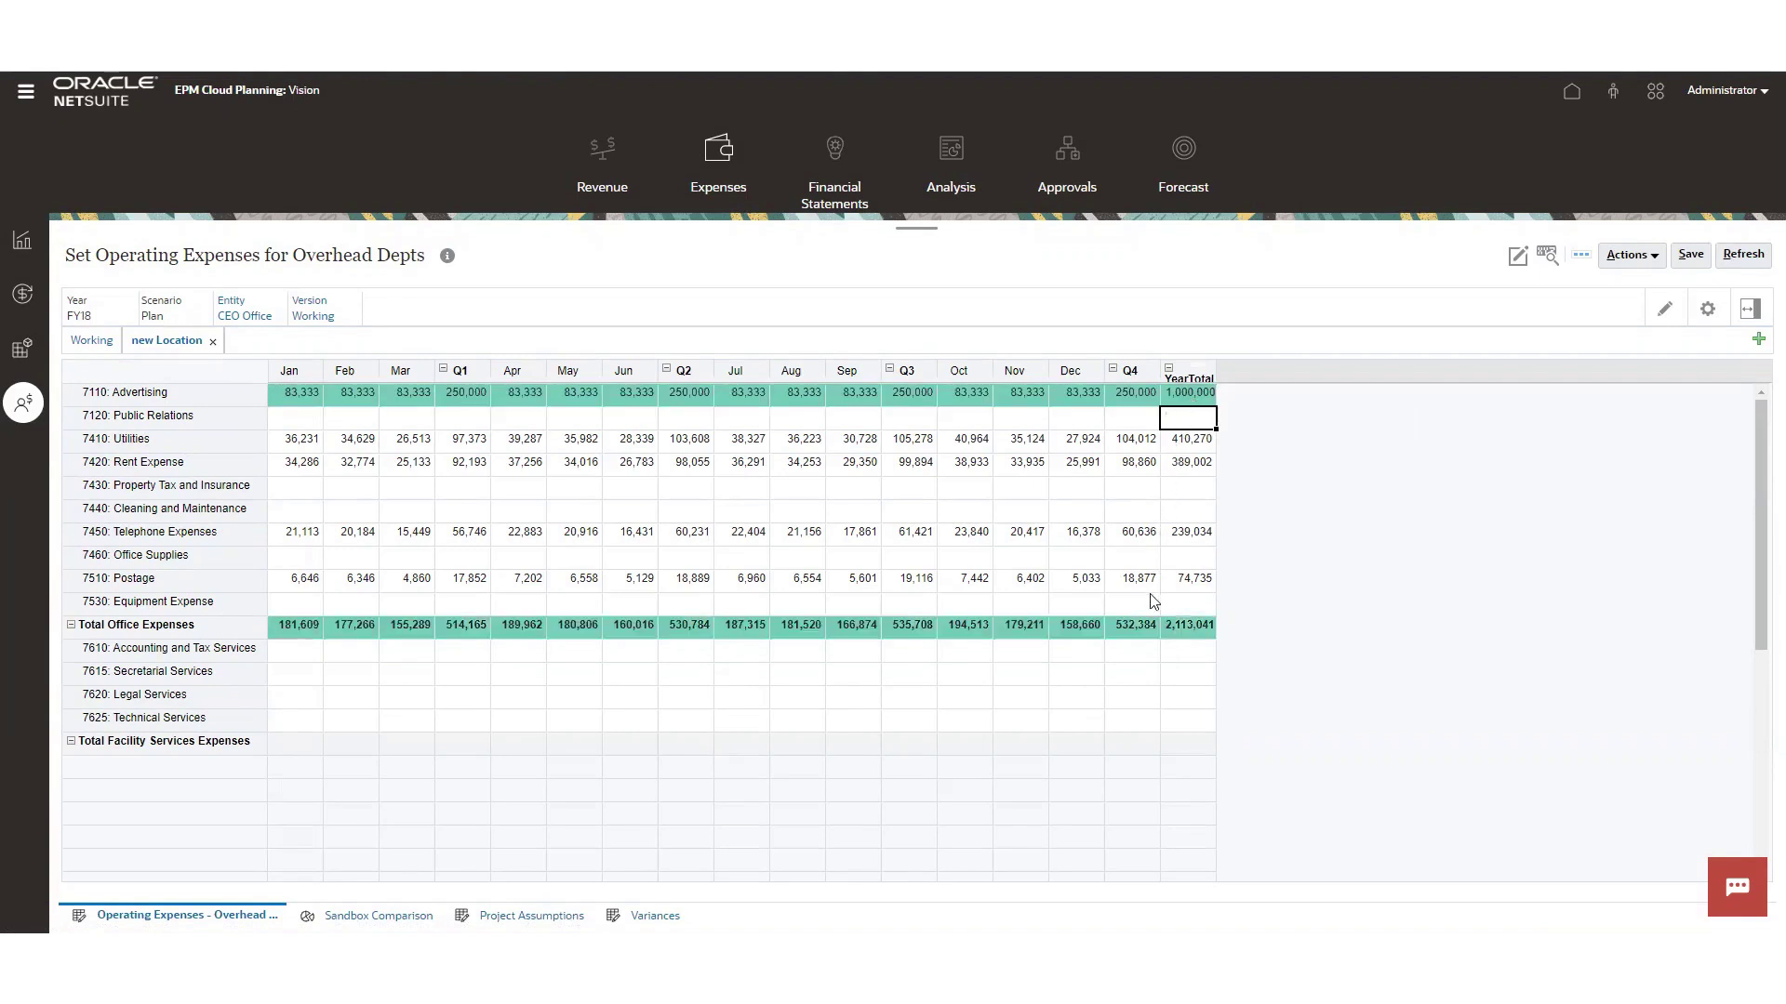
{"action": "left_click", "coordinate": [1176, 695]}
{"action": "type", "text": "1,000,000"}
{"action": "key", "text": "Return"}
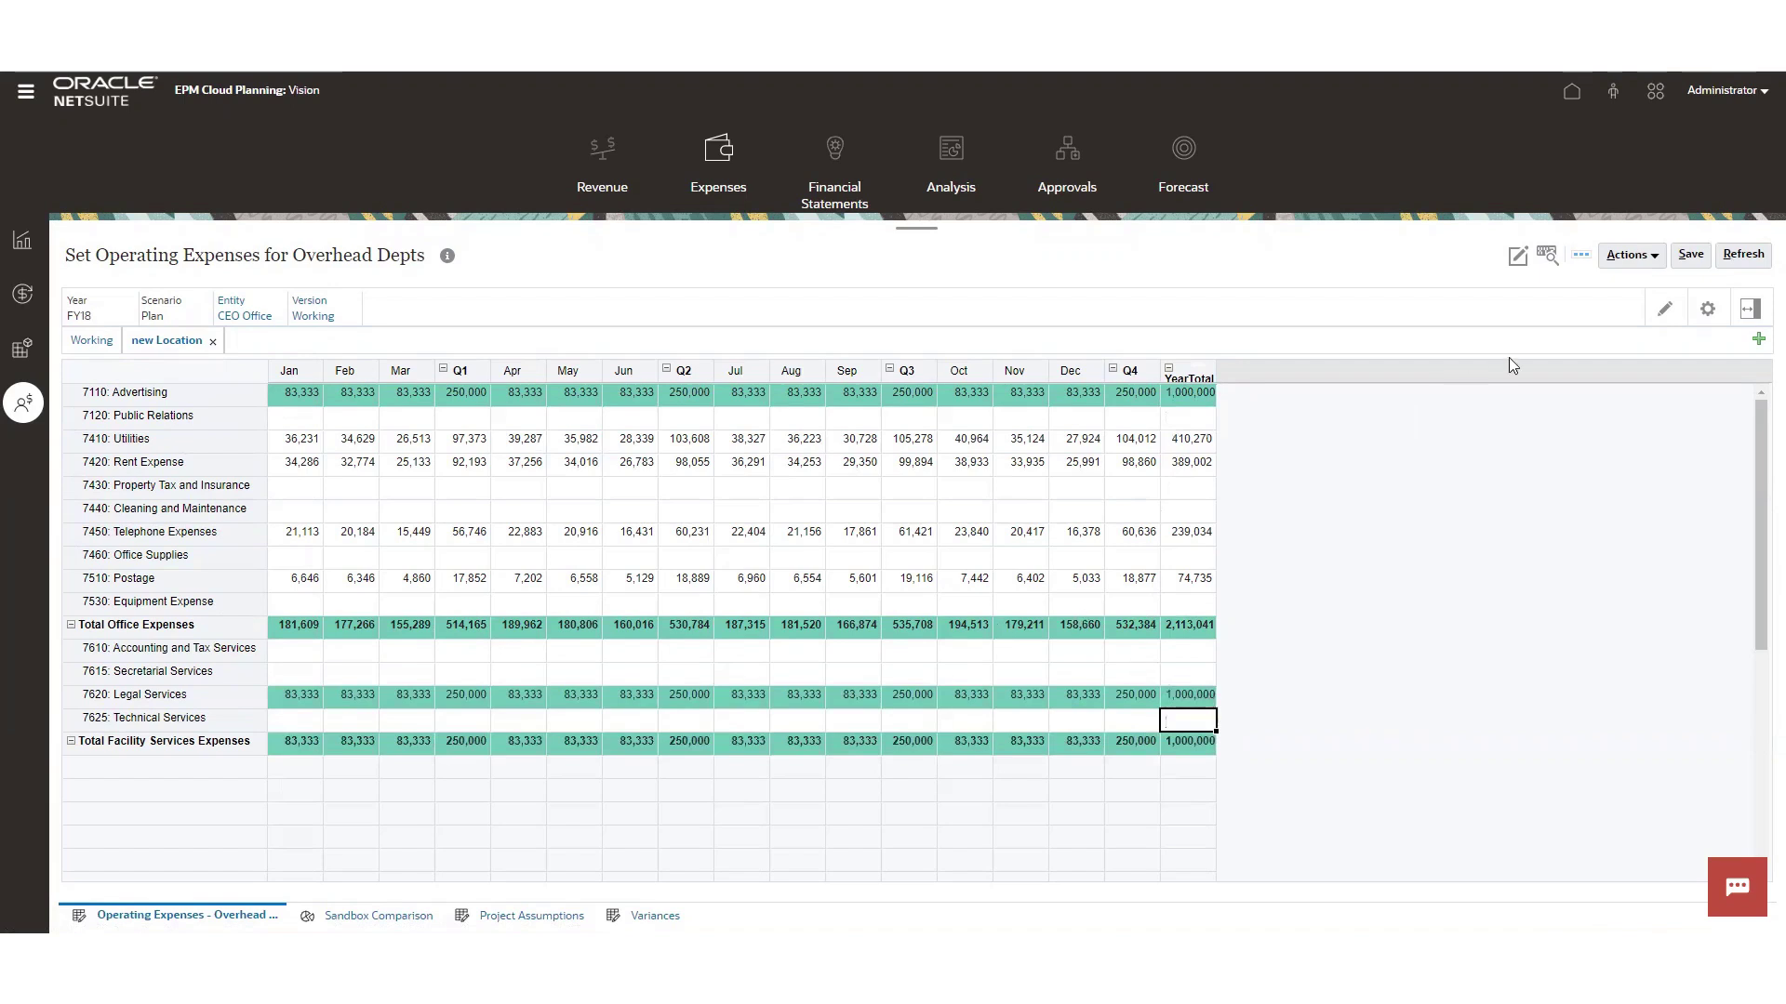
- Save the sandbox's operating expense data and open the Sandbox Comparison
{"action": "left_click", "coordinate": [1693, 257]}
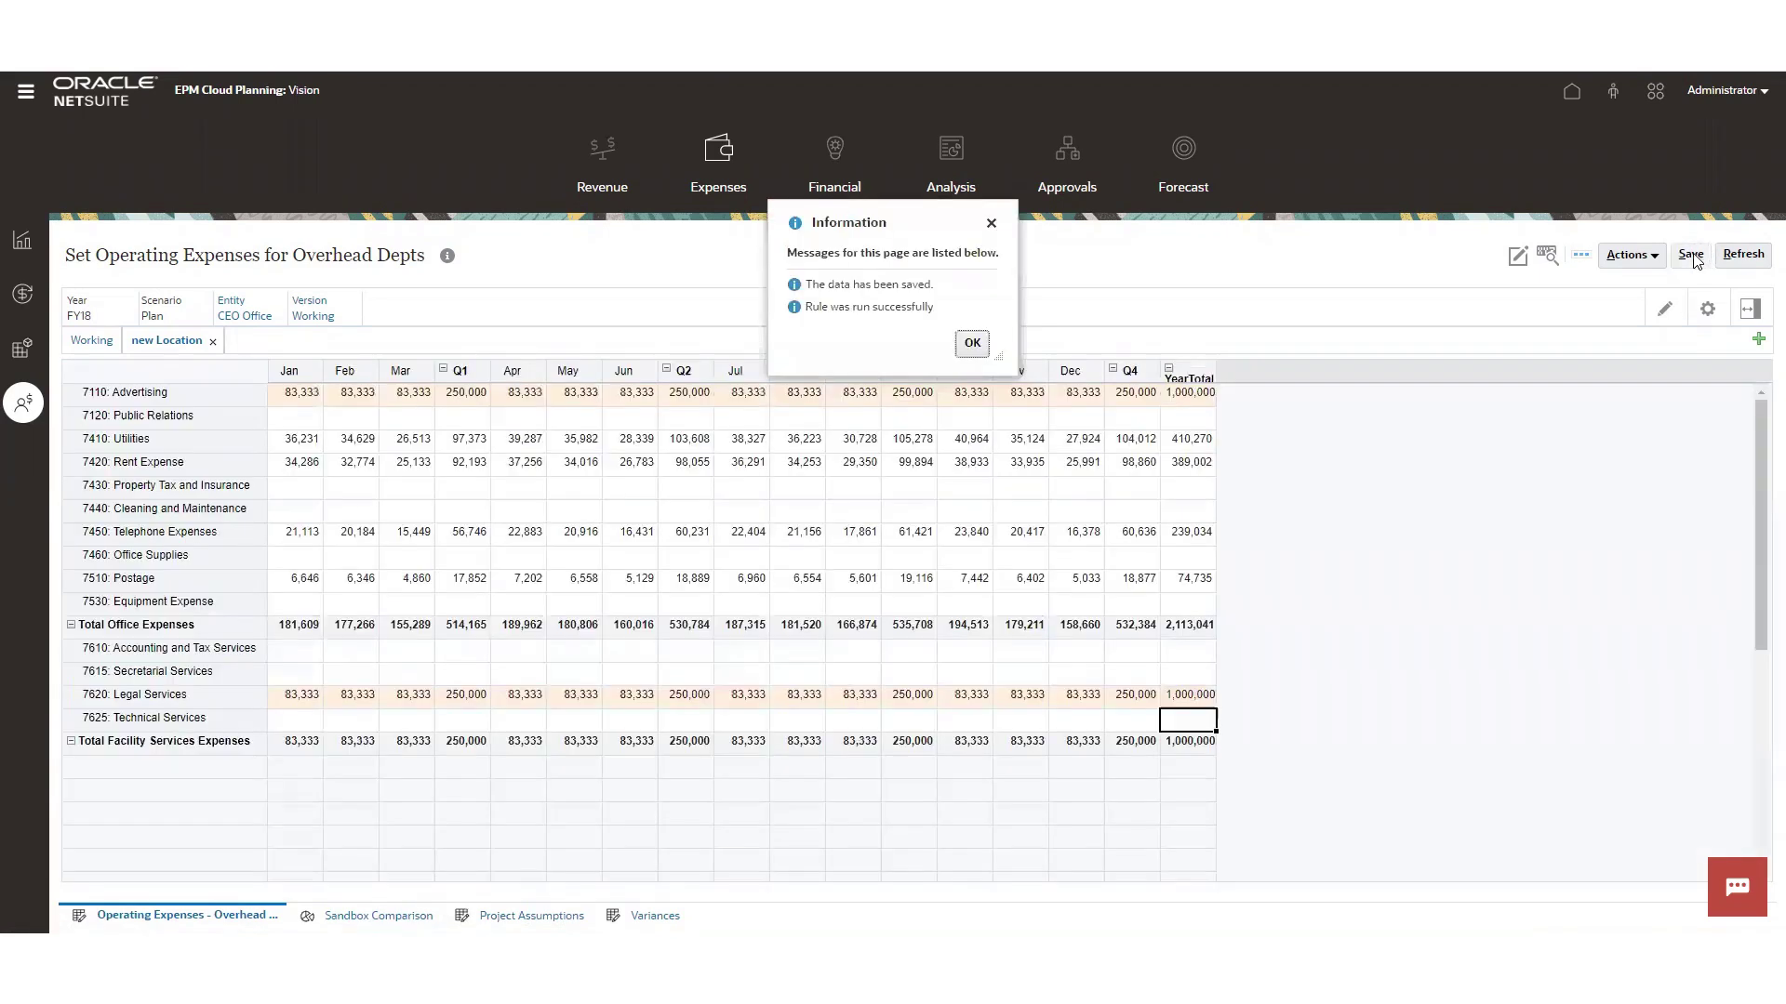
{"action": "left_click", "coordinate": [972, 345]}
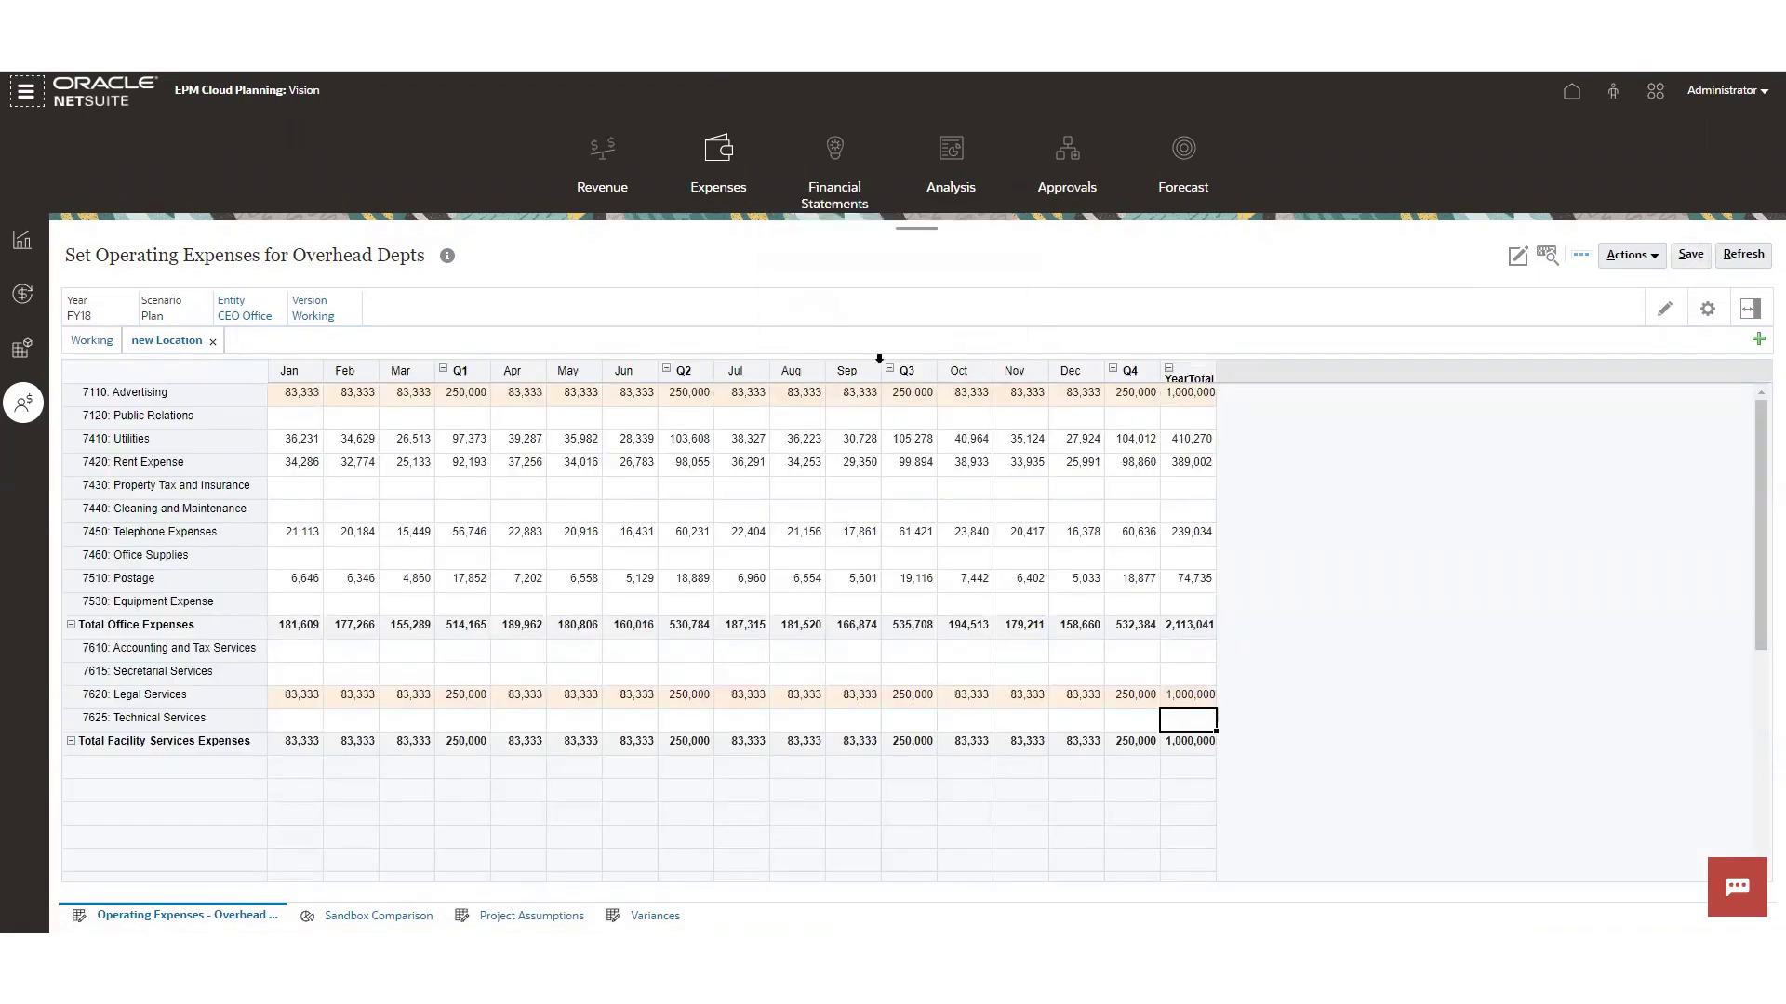
{"action": "left_click", "coordinate": [375, 920]}
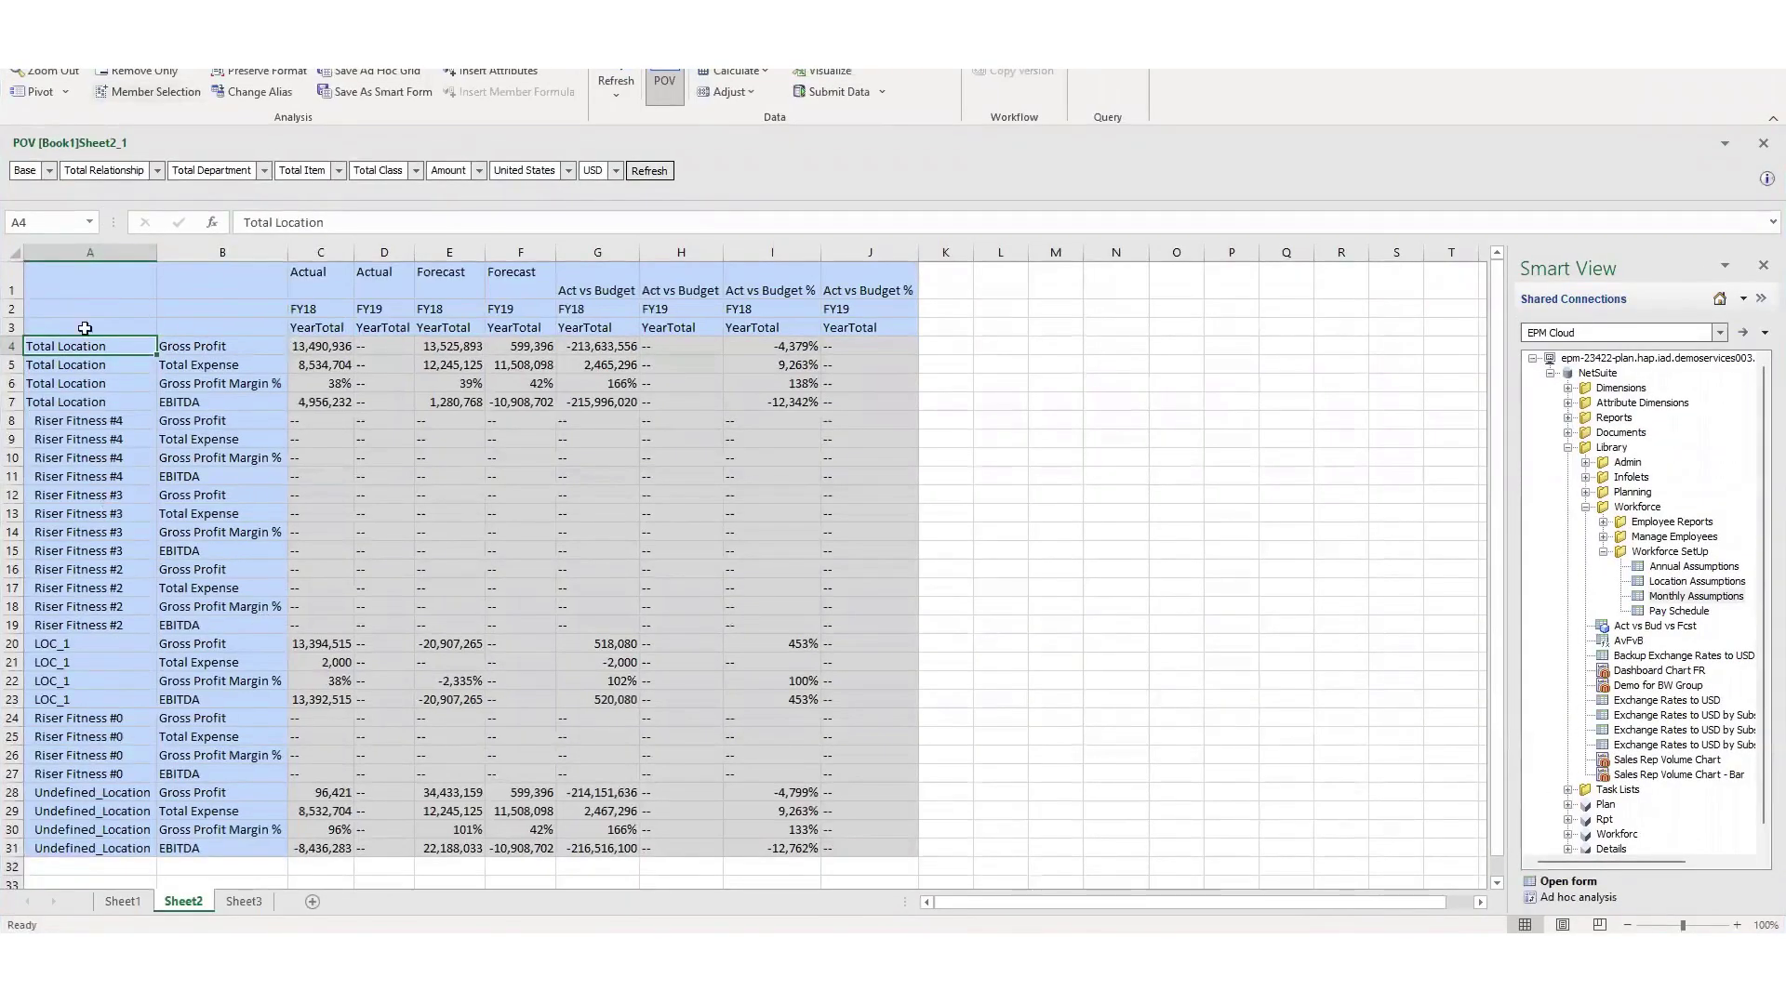
- Switch back to Excel, pivot Location into the POV, and add Best Case and Worst Case to the POV's selected Version members
{"action": "left_click", "coordinate": [67, 92]}
{"action": "left_click", "coordinate": [71, 145]}
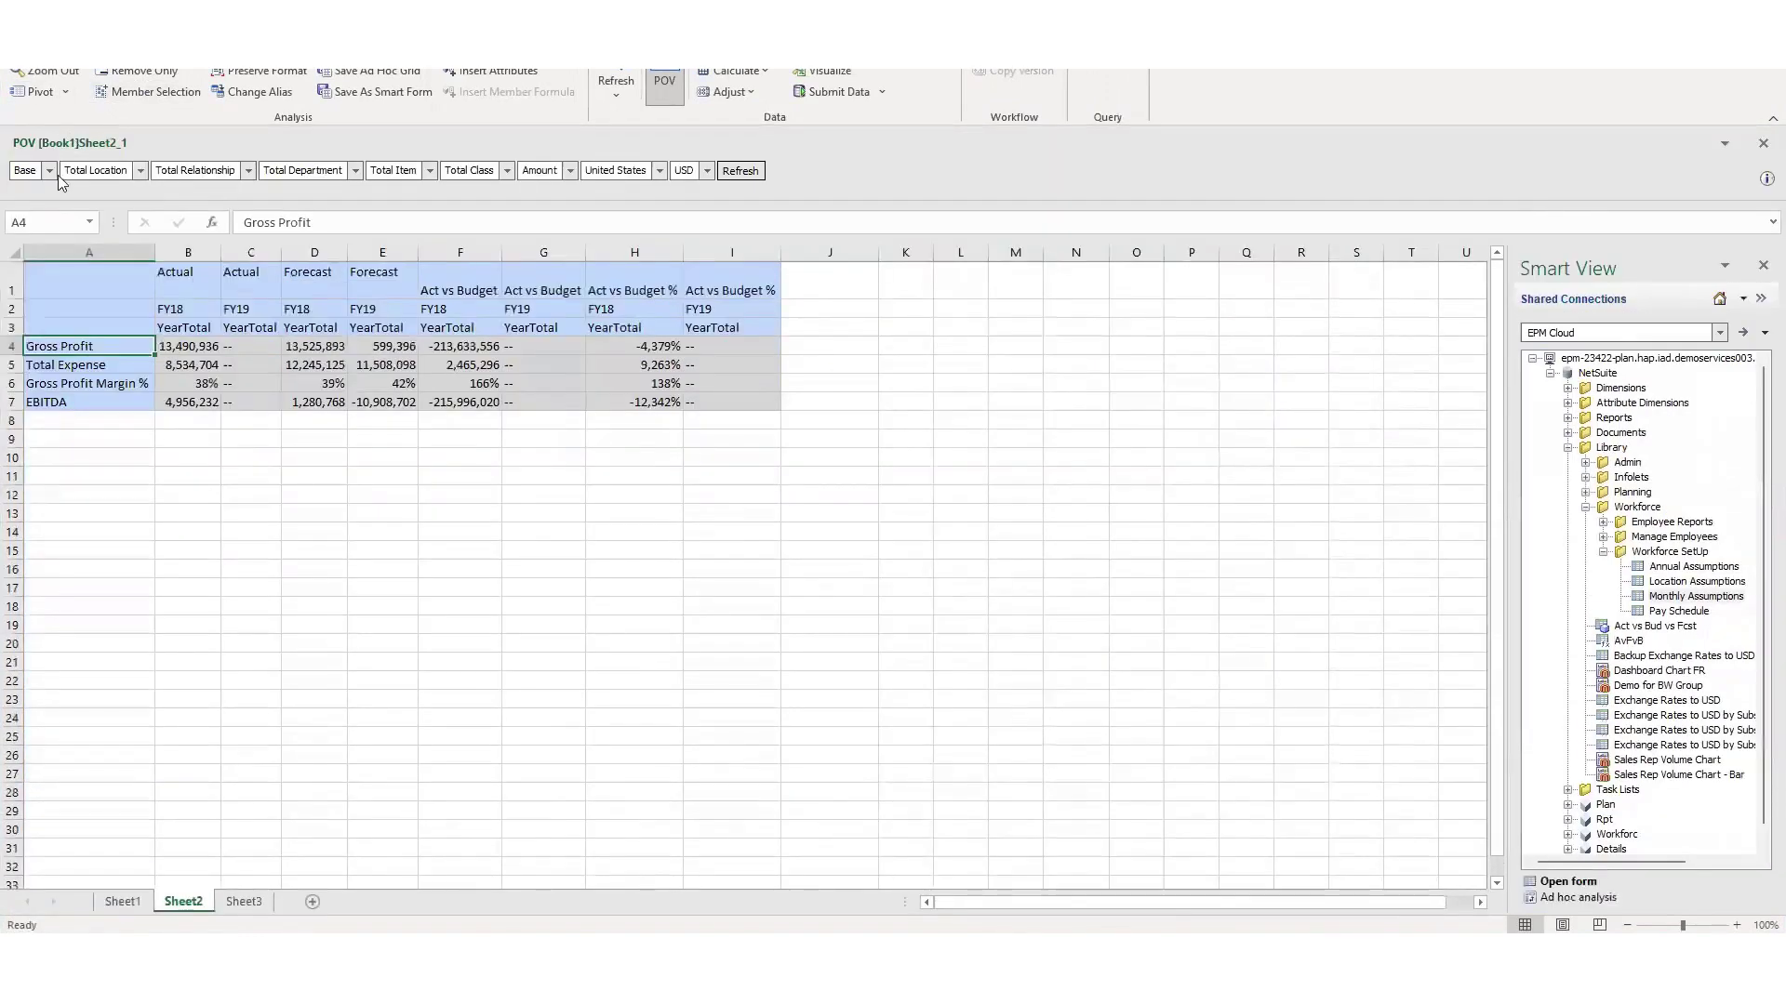
{"action": "left_click", "coordinate": [50, 173]}
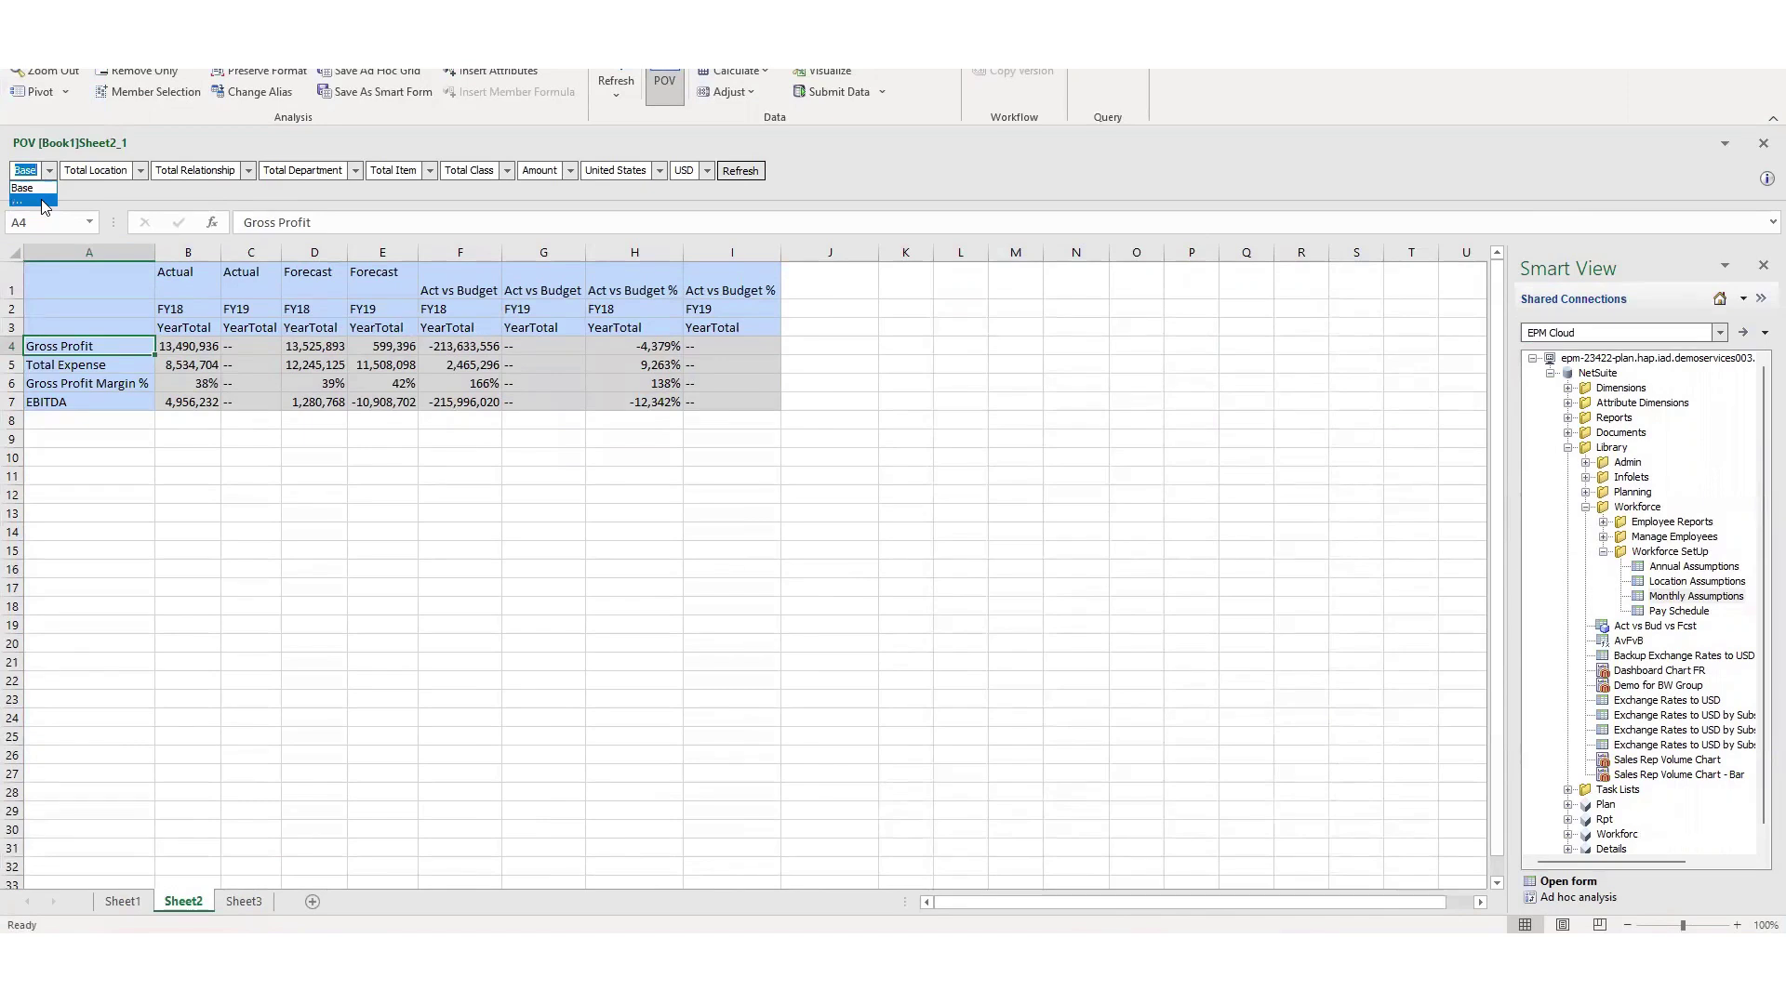
{"action": "left_click", "coordinate": [41, 201]}
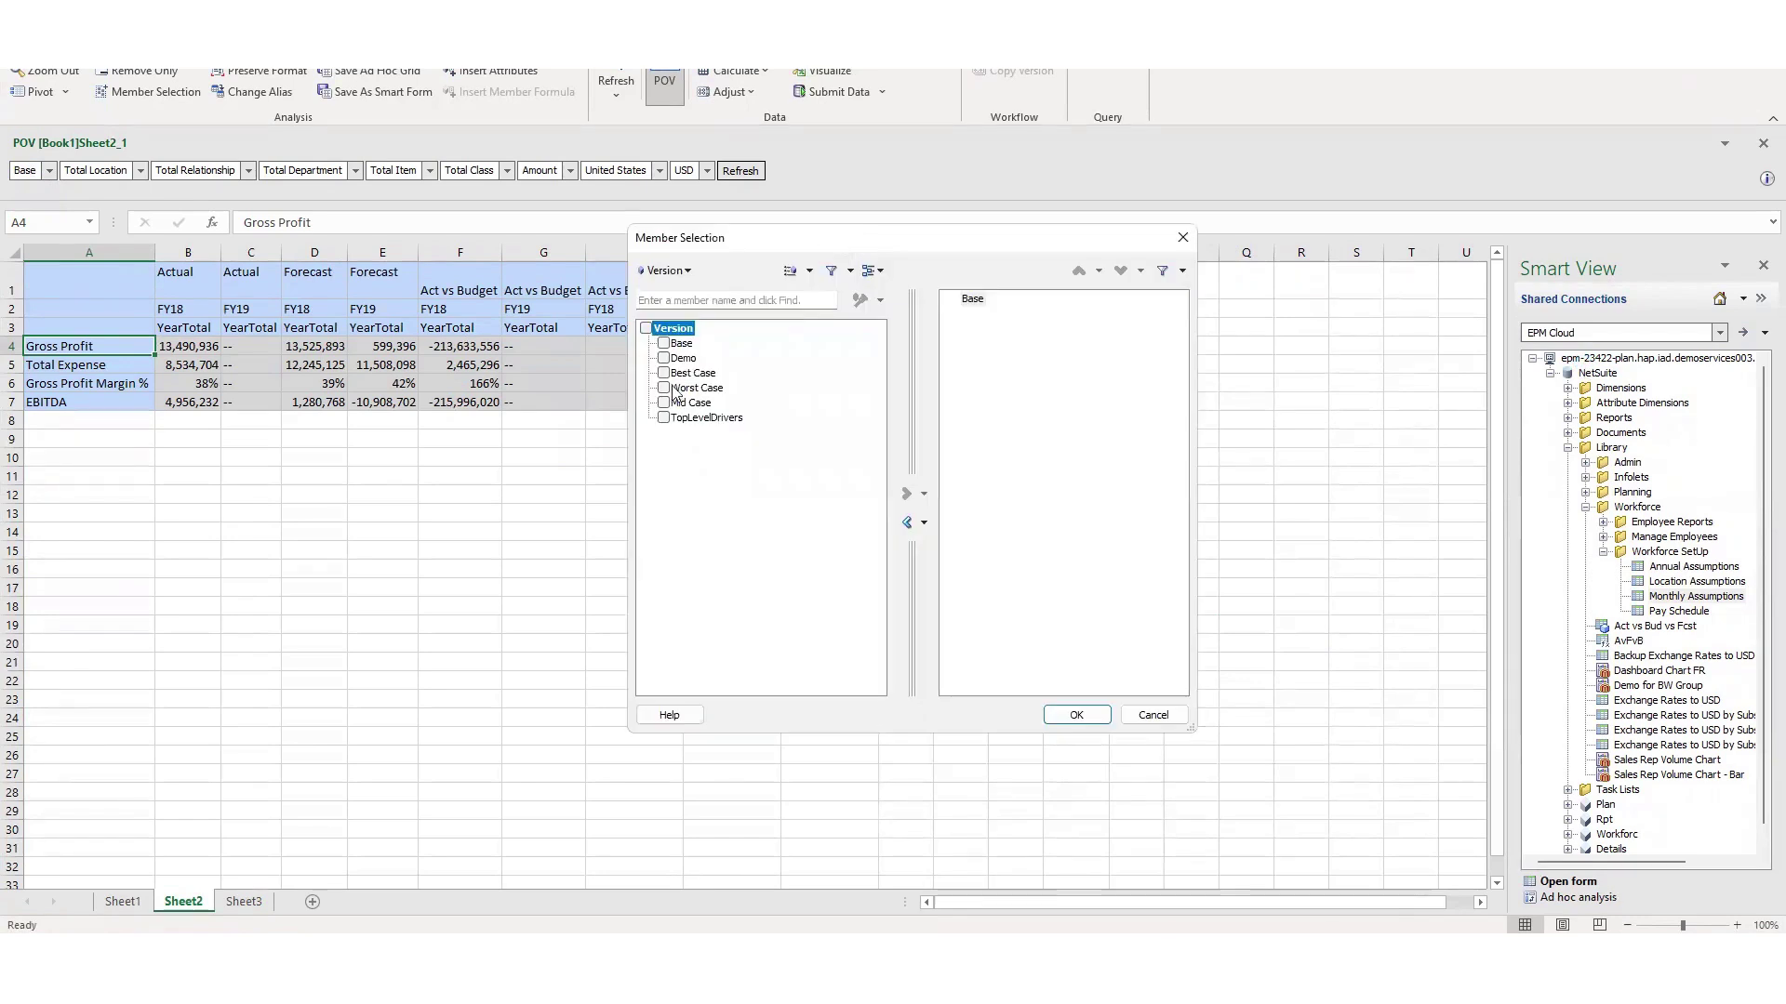
{"action": "left_click", "coordinate": [663, 373]}
{"action": "left_click", "coordinate": [663, 388]}
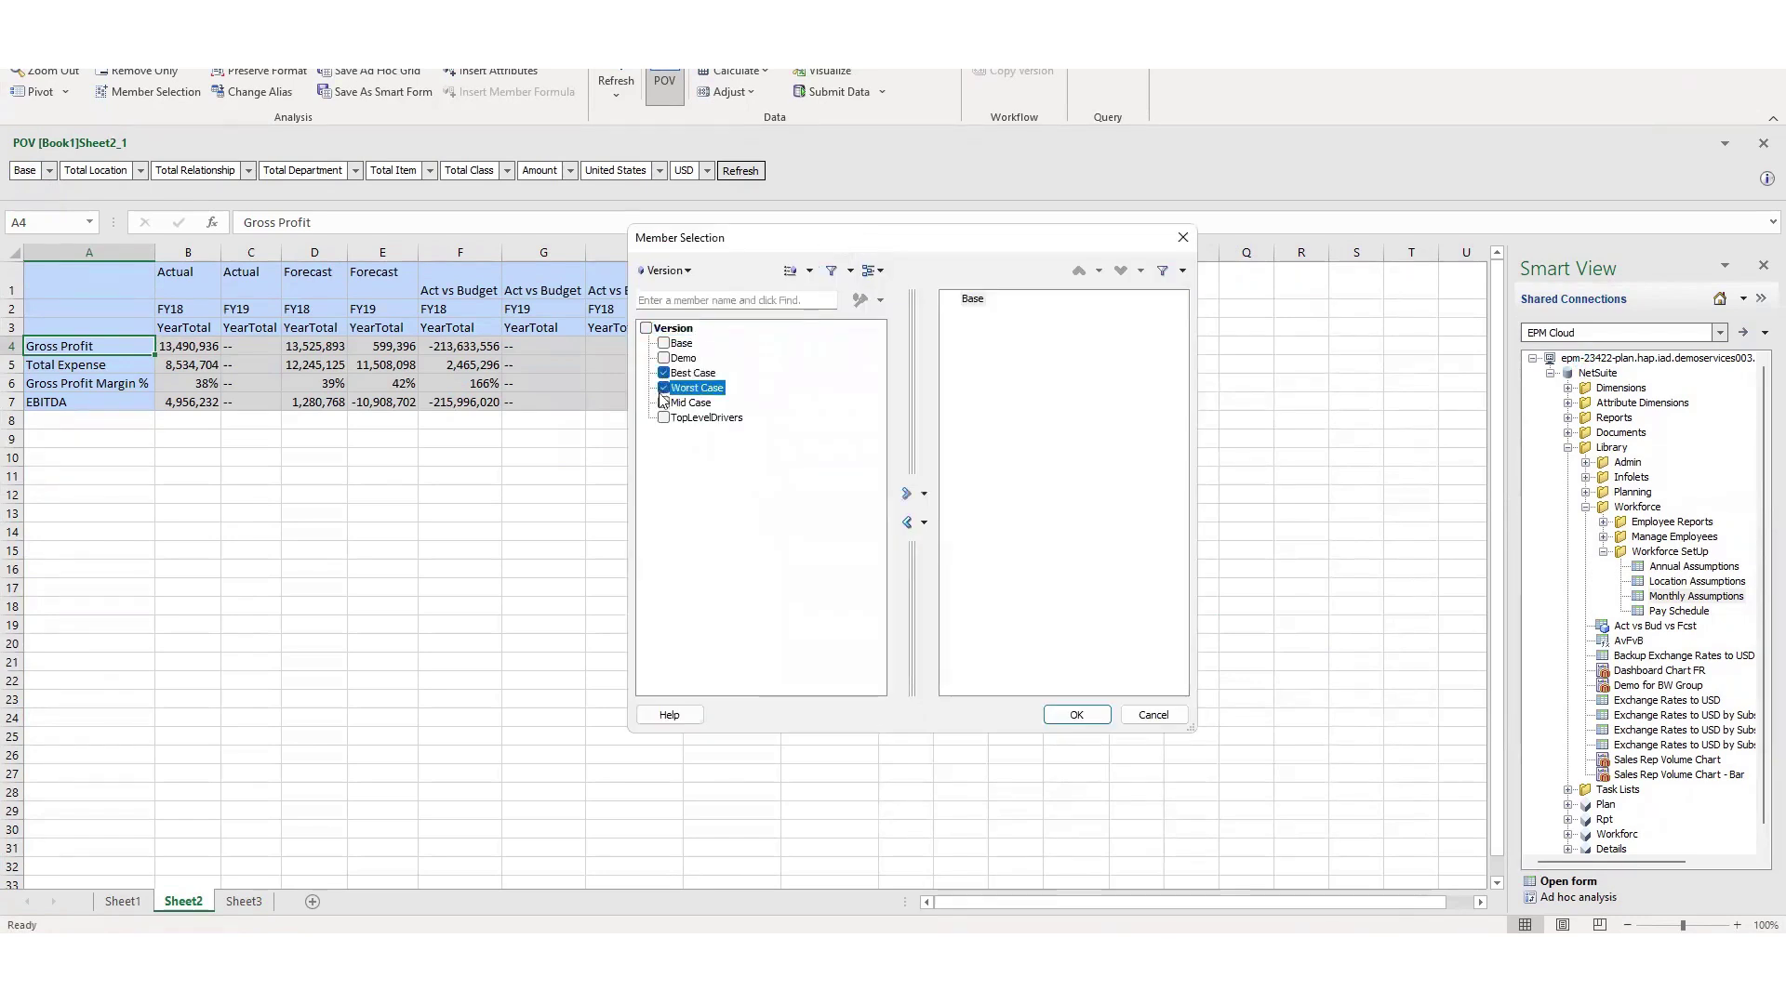
{"action": "left_click", "coordinate": [906, 493]}
{"action": "left_click", "coordinate": [1076, 714]}
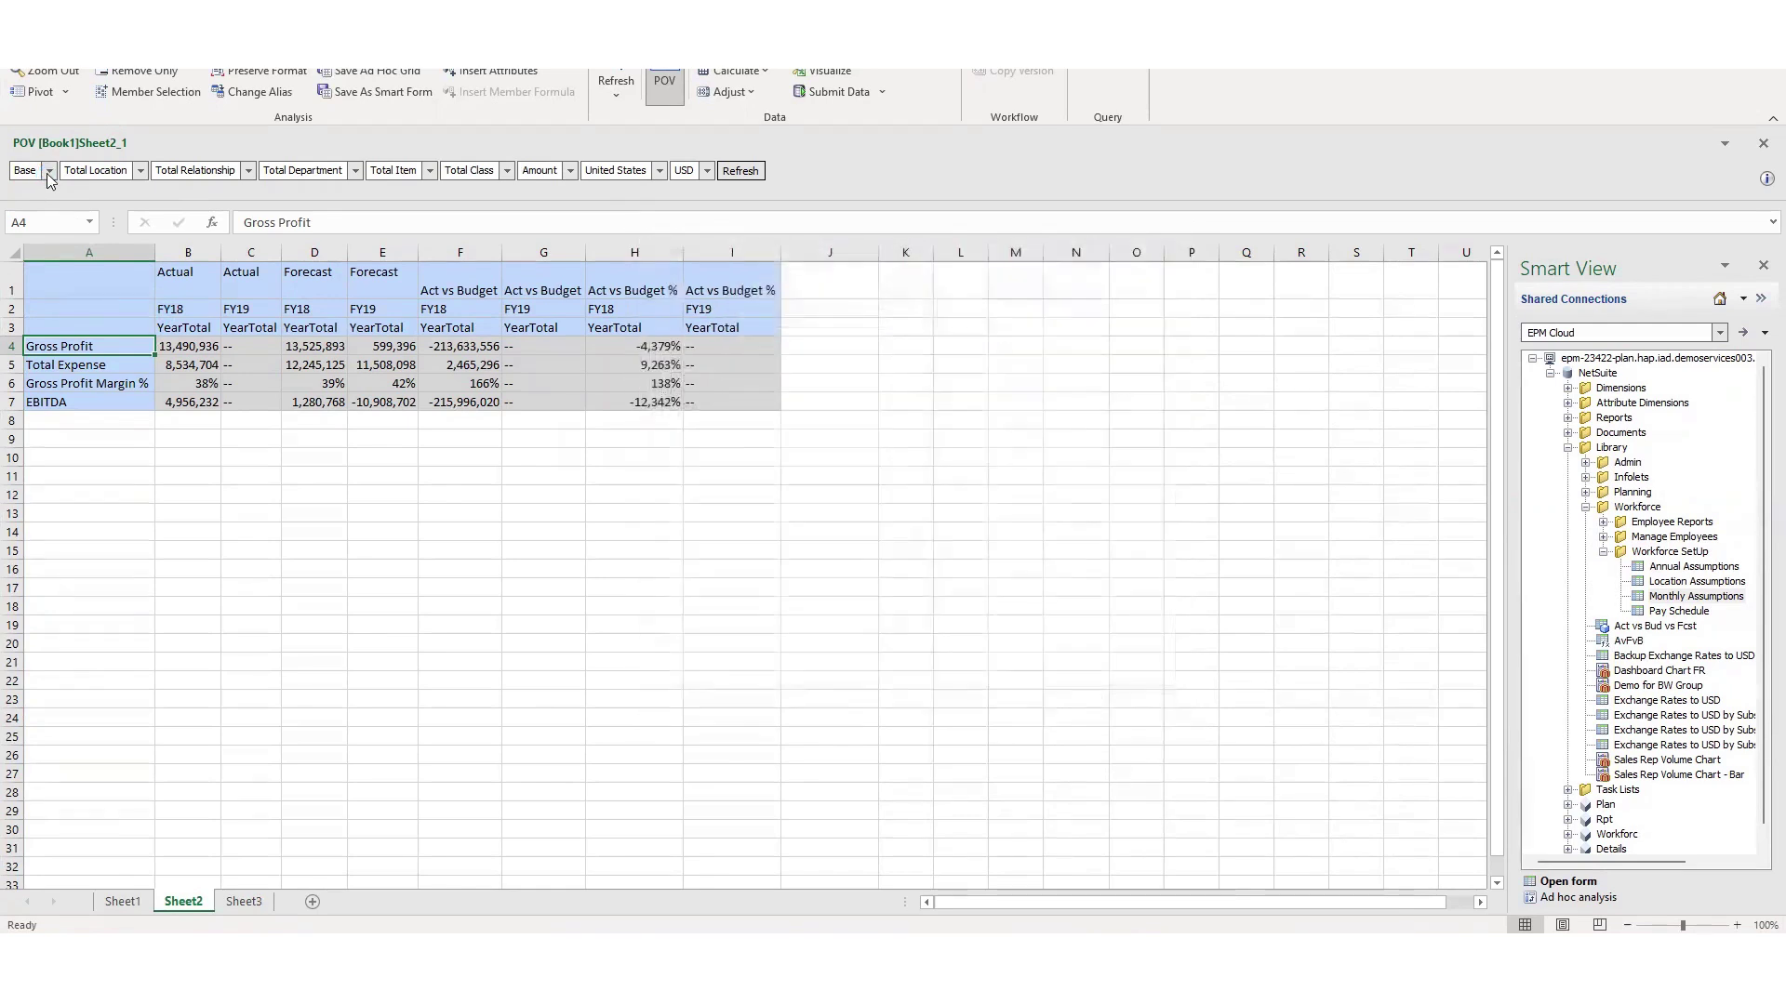
{"action": "left_click", "coordinate": [50, 172]}
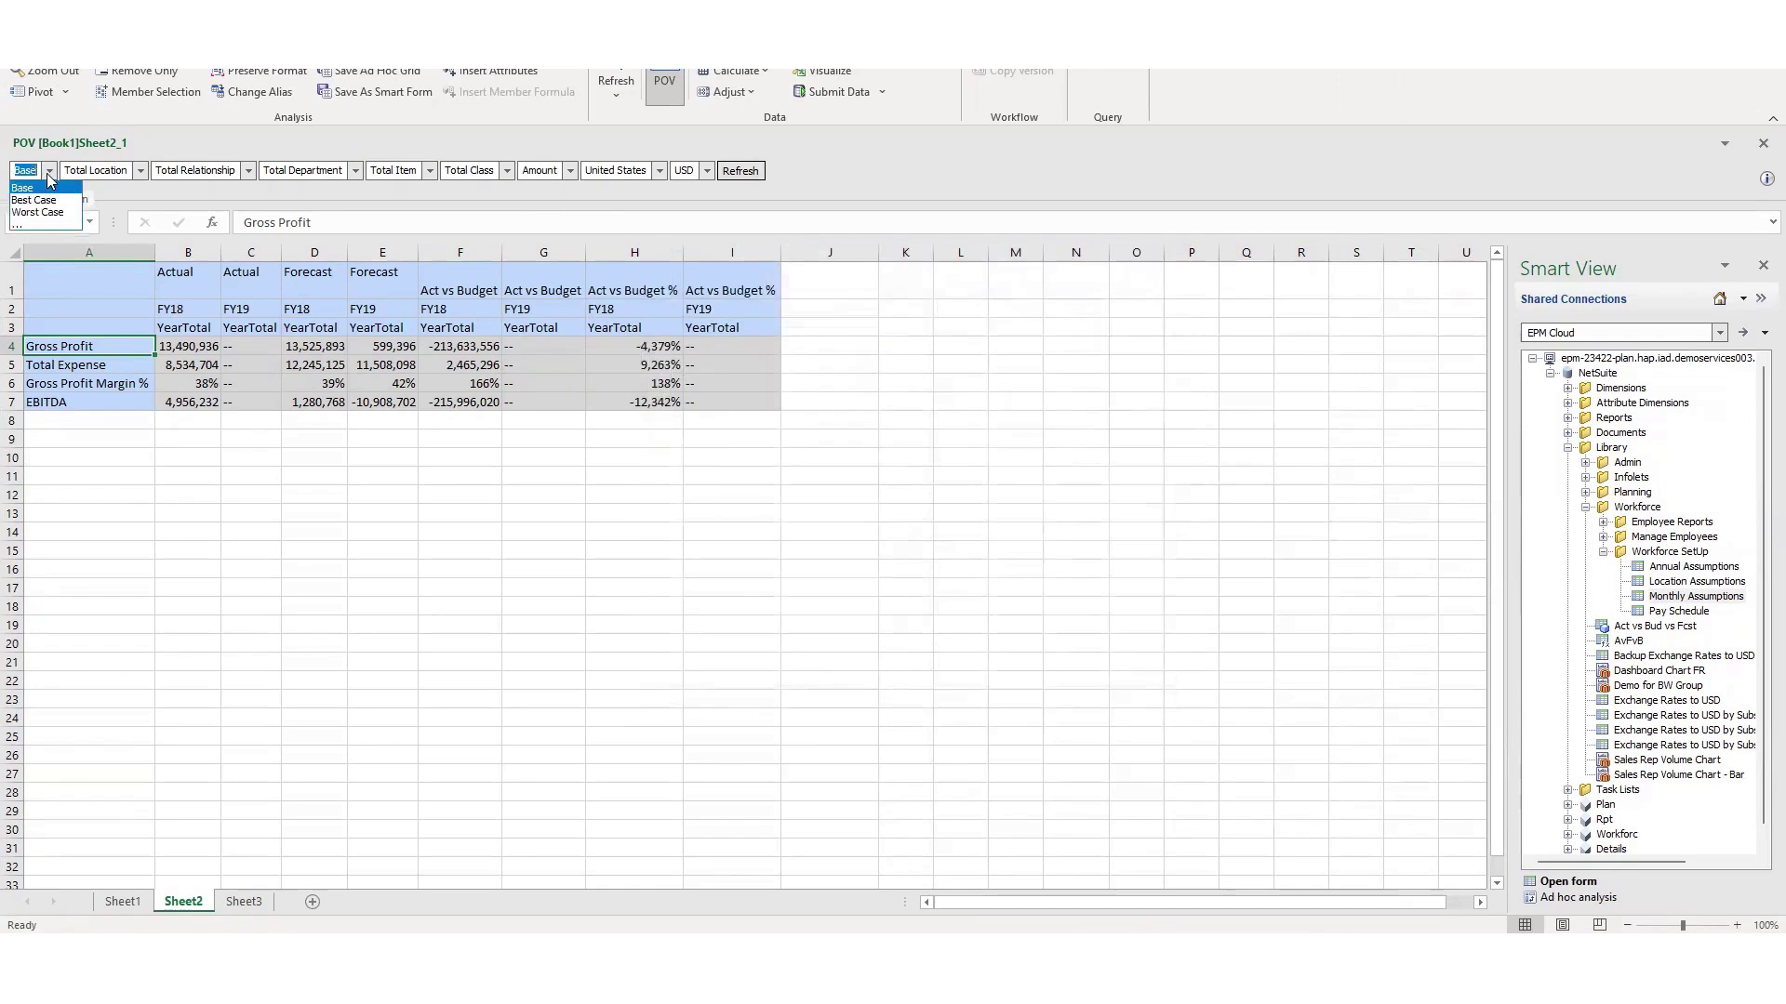
- Move the Location dimension and the Version dimension from the POV into the grid's rows, with Version outermost
{"action": "left_click", "coordinate": [143, 167]}
{"action": "left_click_drag", "start_coordinate": [143, 167], "coordinate": [107, 388]}
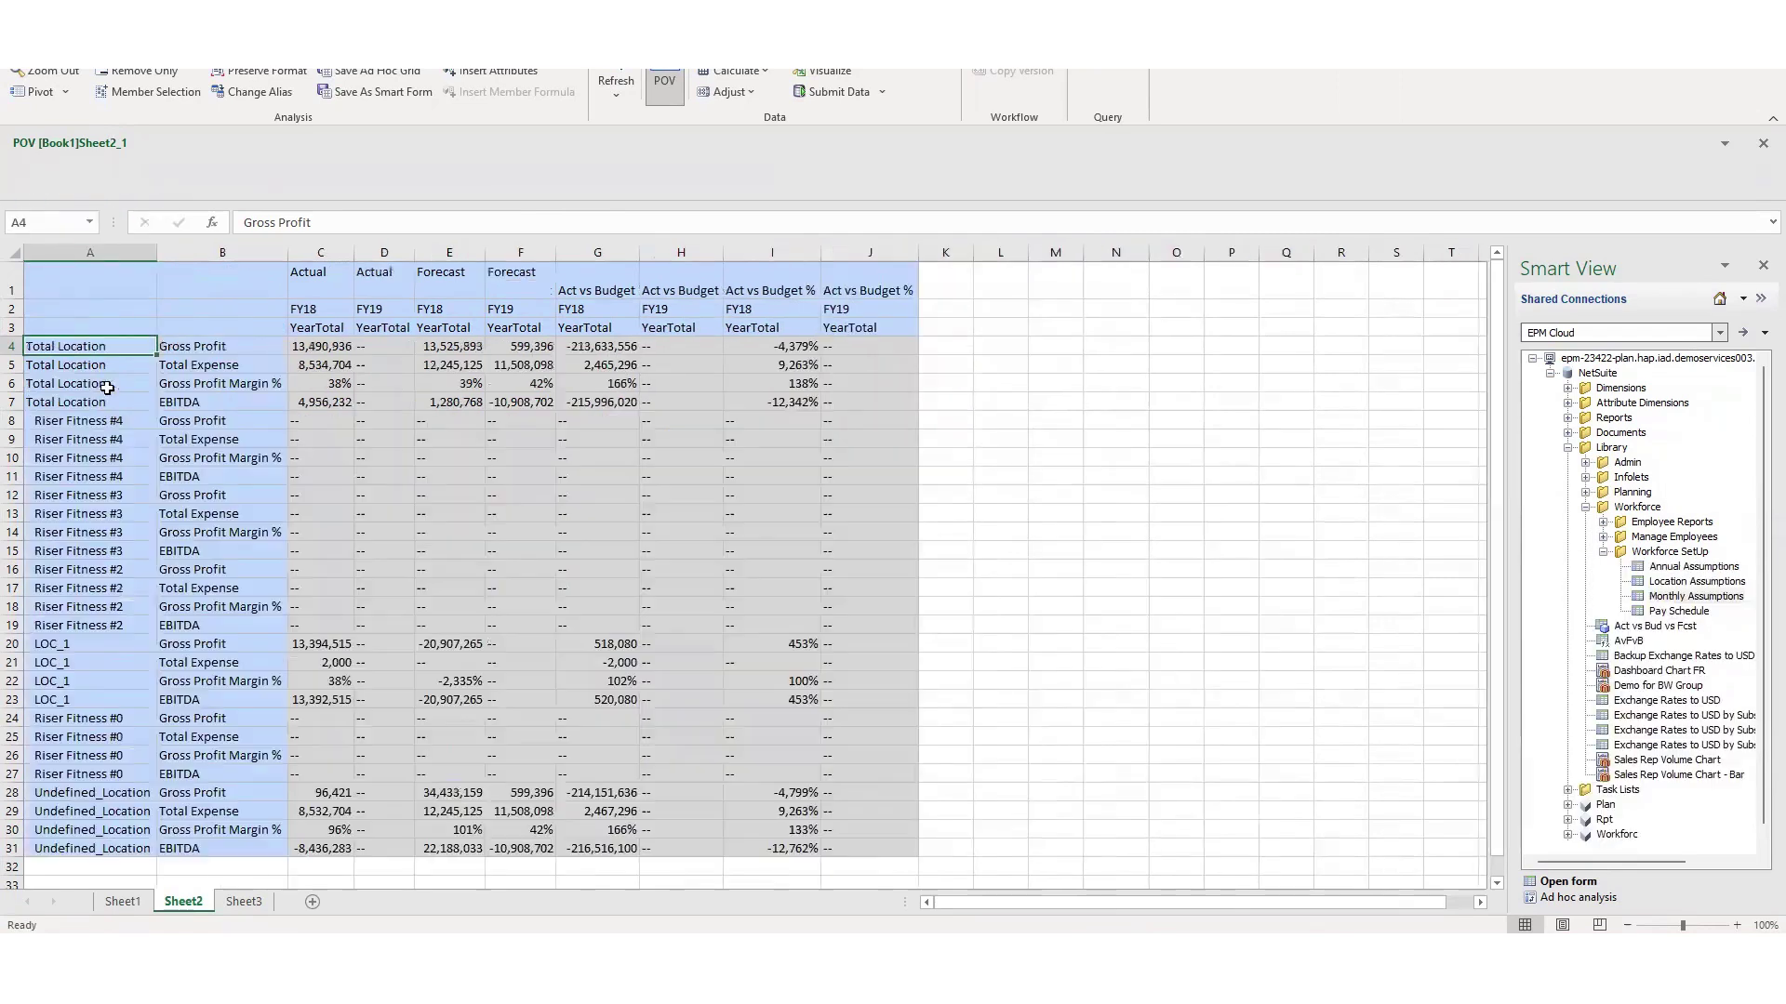
{"action": "left_click", "coordinate": [51, 174]}
{"action": "left_click", "coordinate": [49, 175]}
{"action": "left_click", "coordinate": [49, 175]}
{"action": "left_click", "coordinate": [49, 174]}
{"action": "left_click_drag", "start_coordinate": [49, 174], "coordinate": [97, 390]}
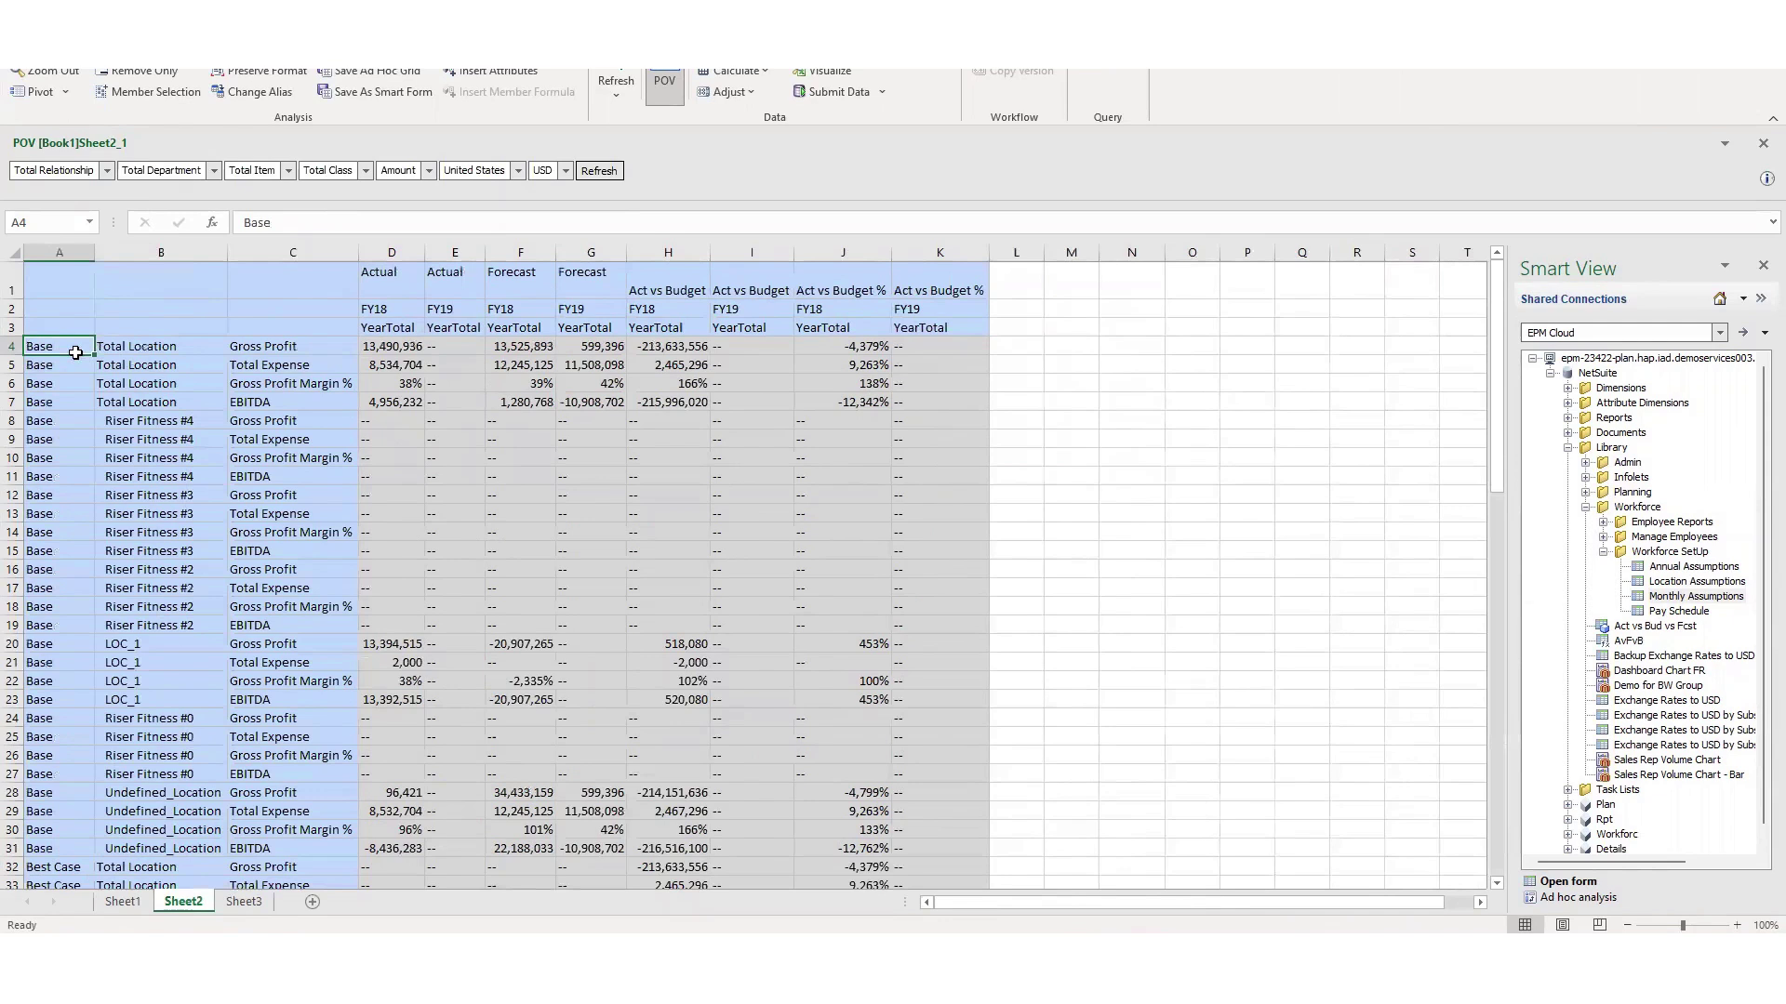
{"action": "scroll", "coordinate": [80, 605], "scroll_direction": "down", "scroll_amount": 10}
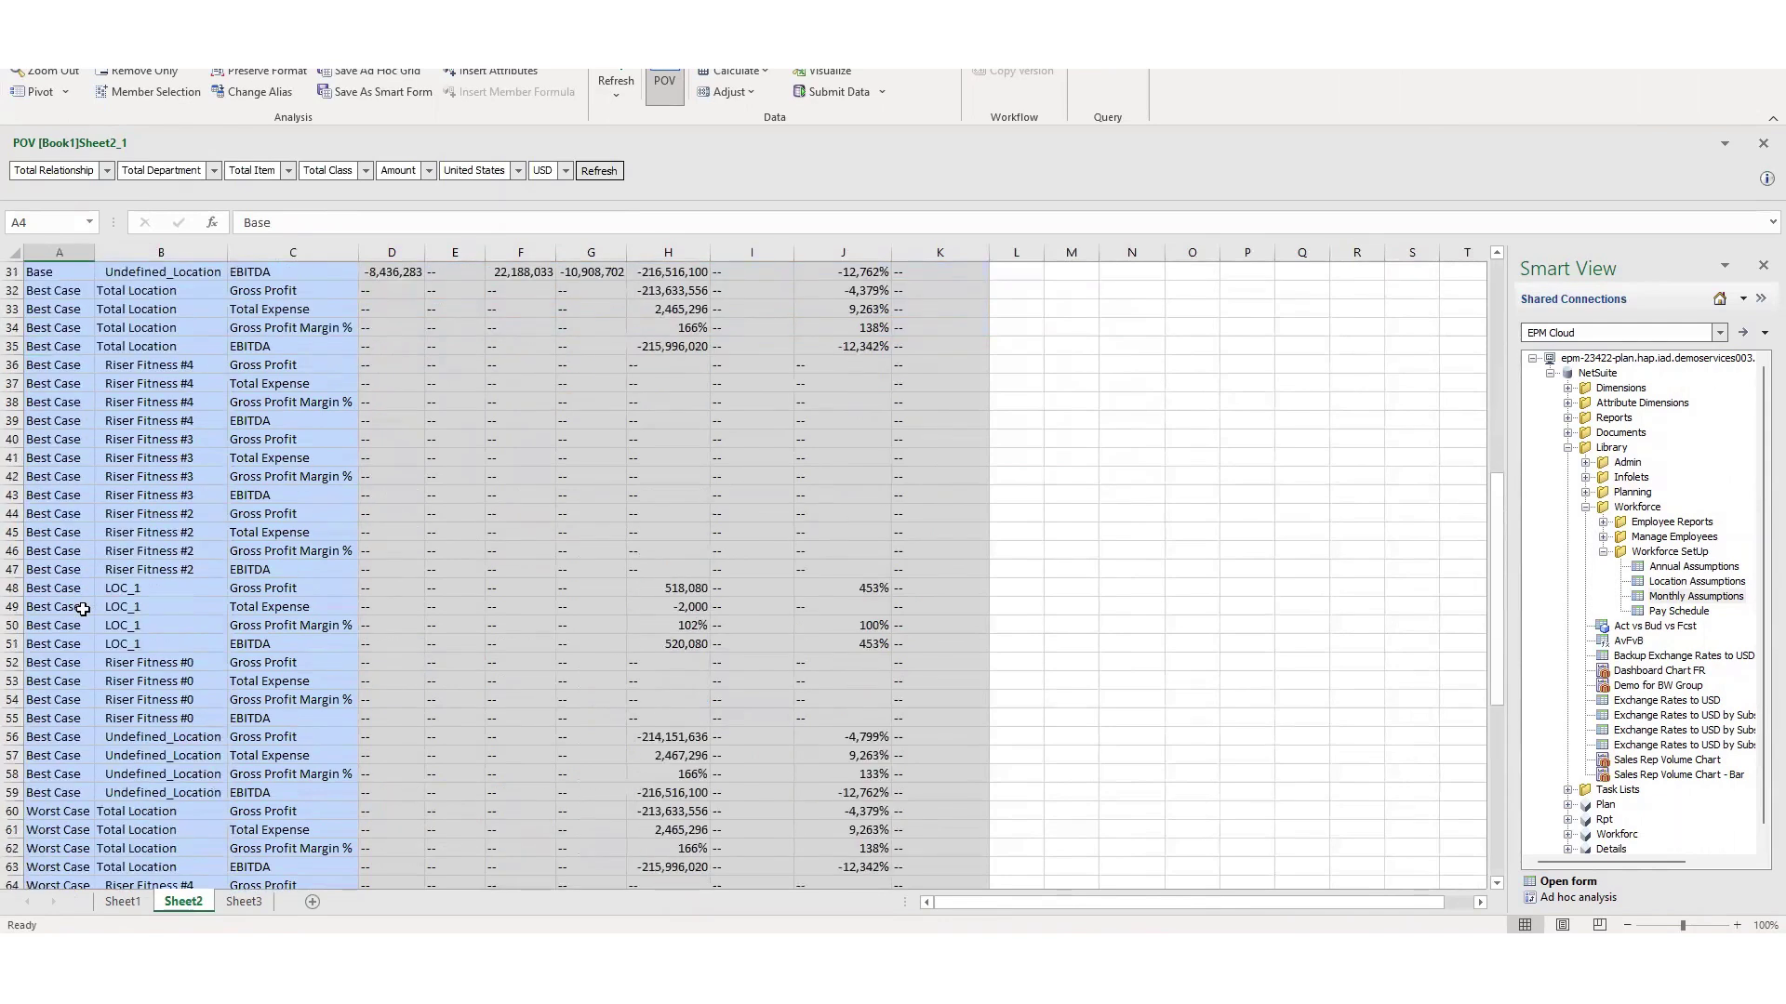
{"action": "scroll", "coordinate": [83, 609], "scroll_direction": "down", "scroll_amount": 8}
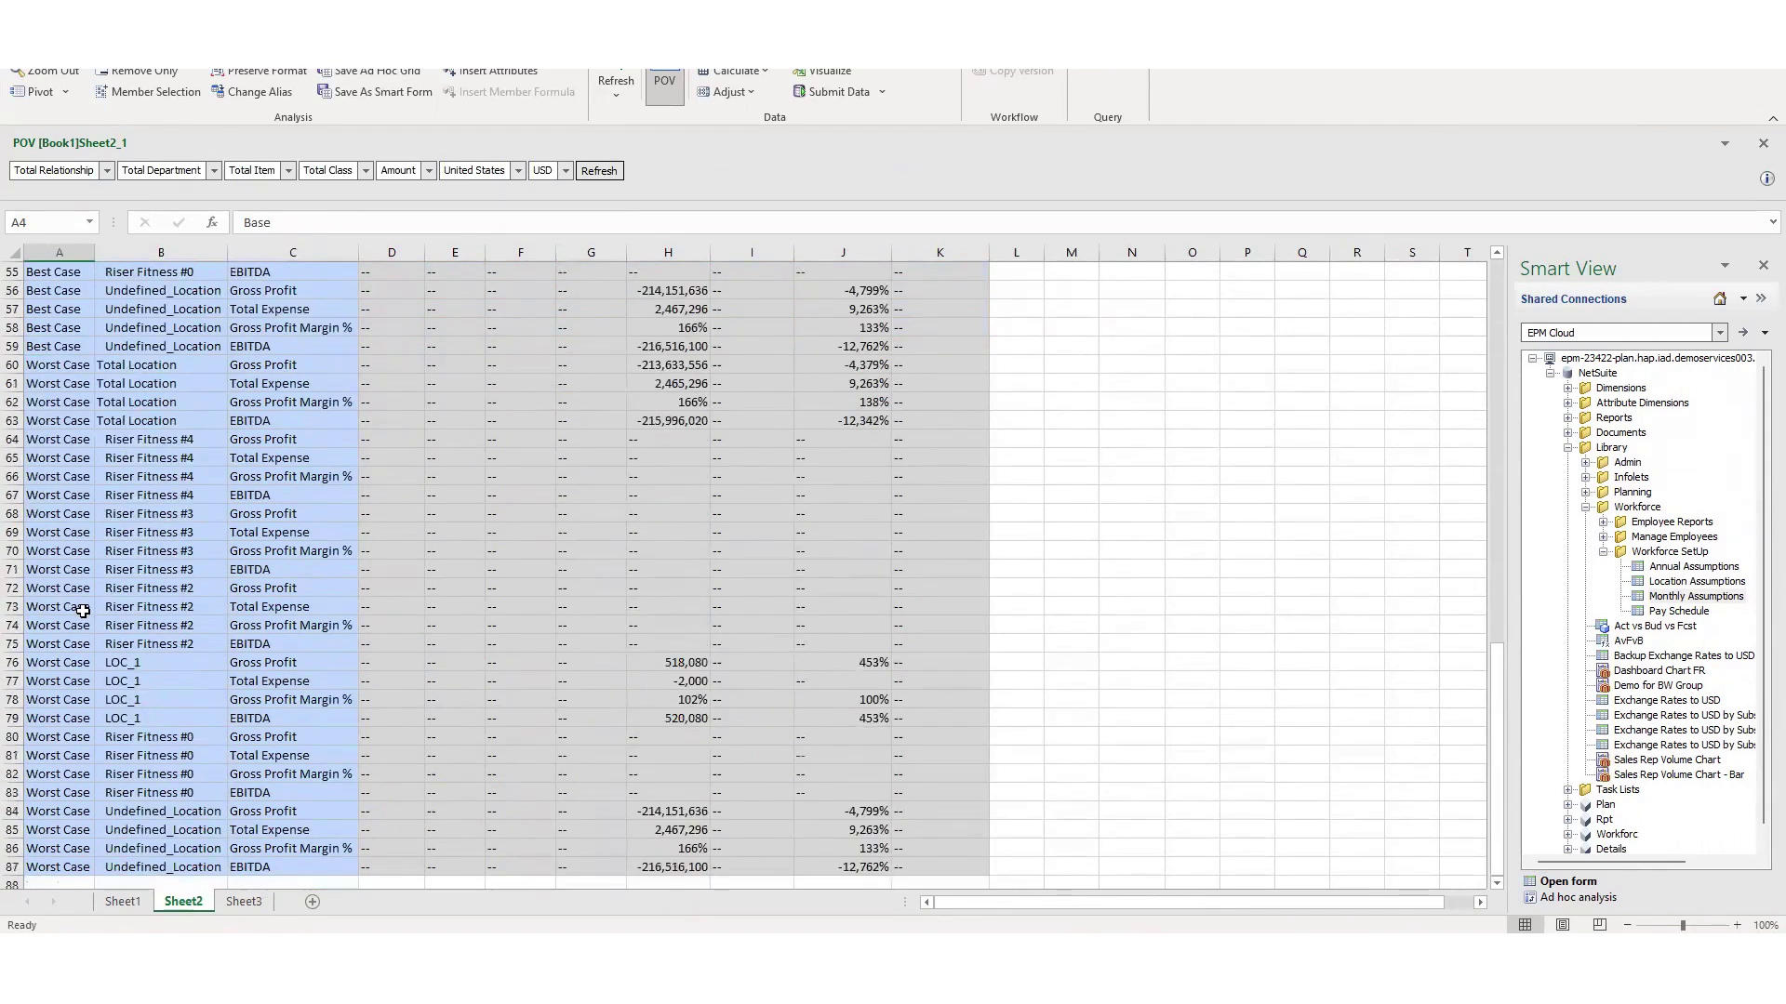
{"action": "scroll", "coordinate": [83, 611], "scroll_direction": "up", "scroll_amount": 5}
{"action": "scroll", "coordinate": [83, 610], "scroll_direction": "up", "scroll_amount": 13}
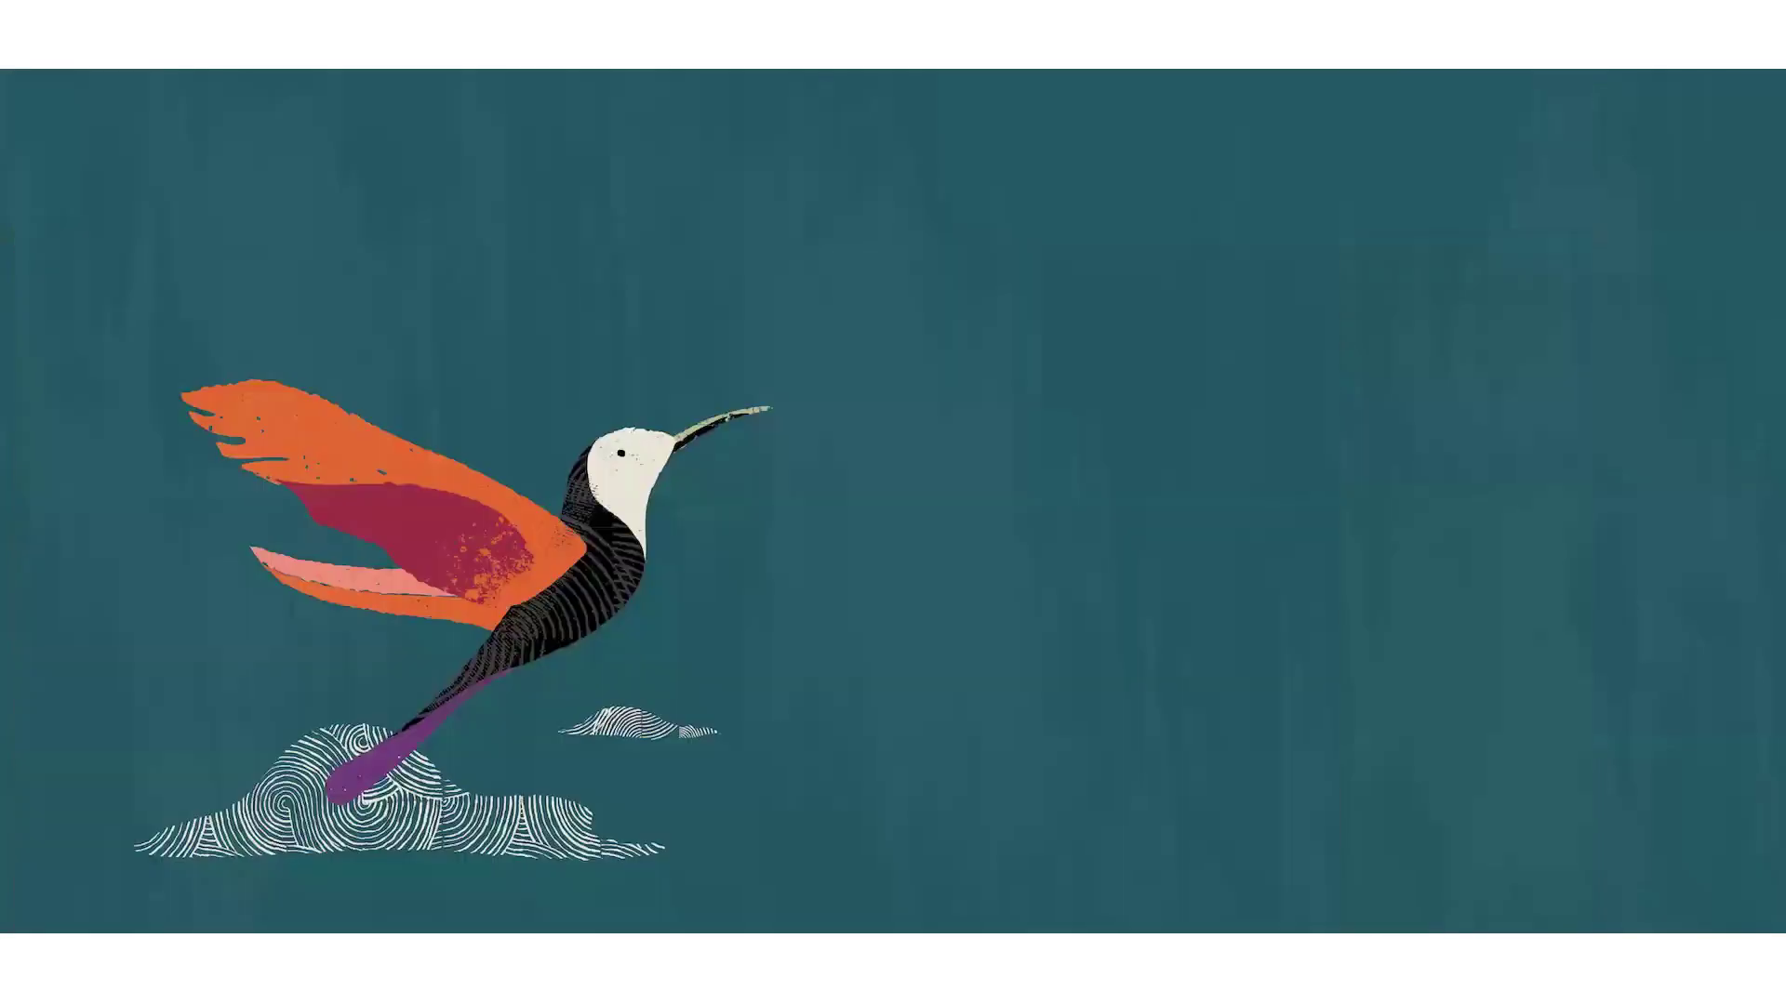
- Switch to EPM Cloud Planning in Chrome and open the Sales Units Top Level Adjustment form under Sales / COGS
{"action": "mouse_move", "coordinate": [182, 947]}
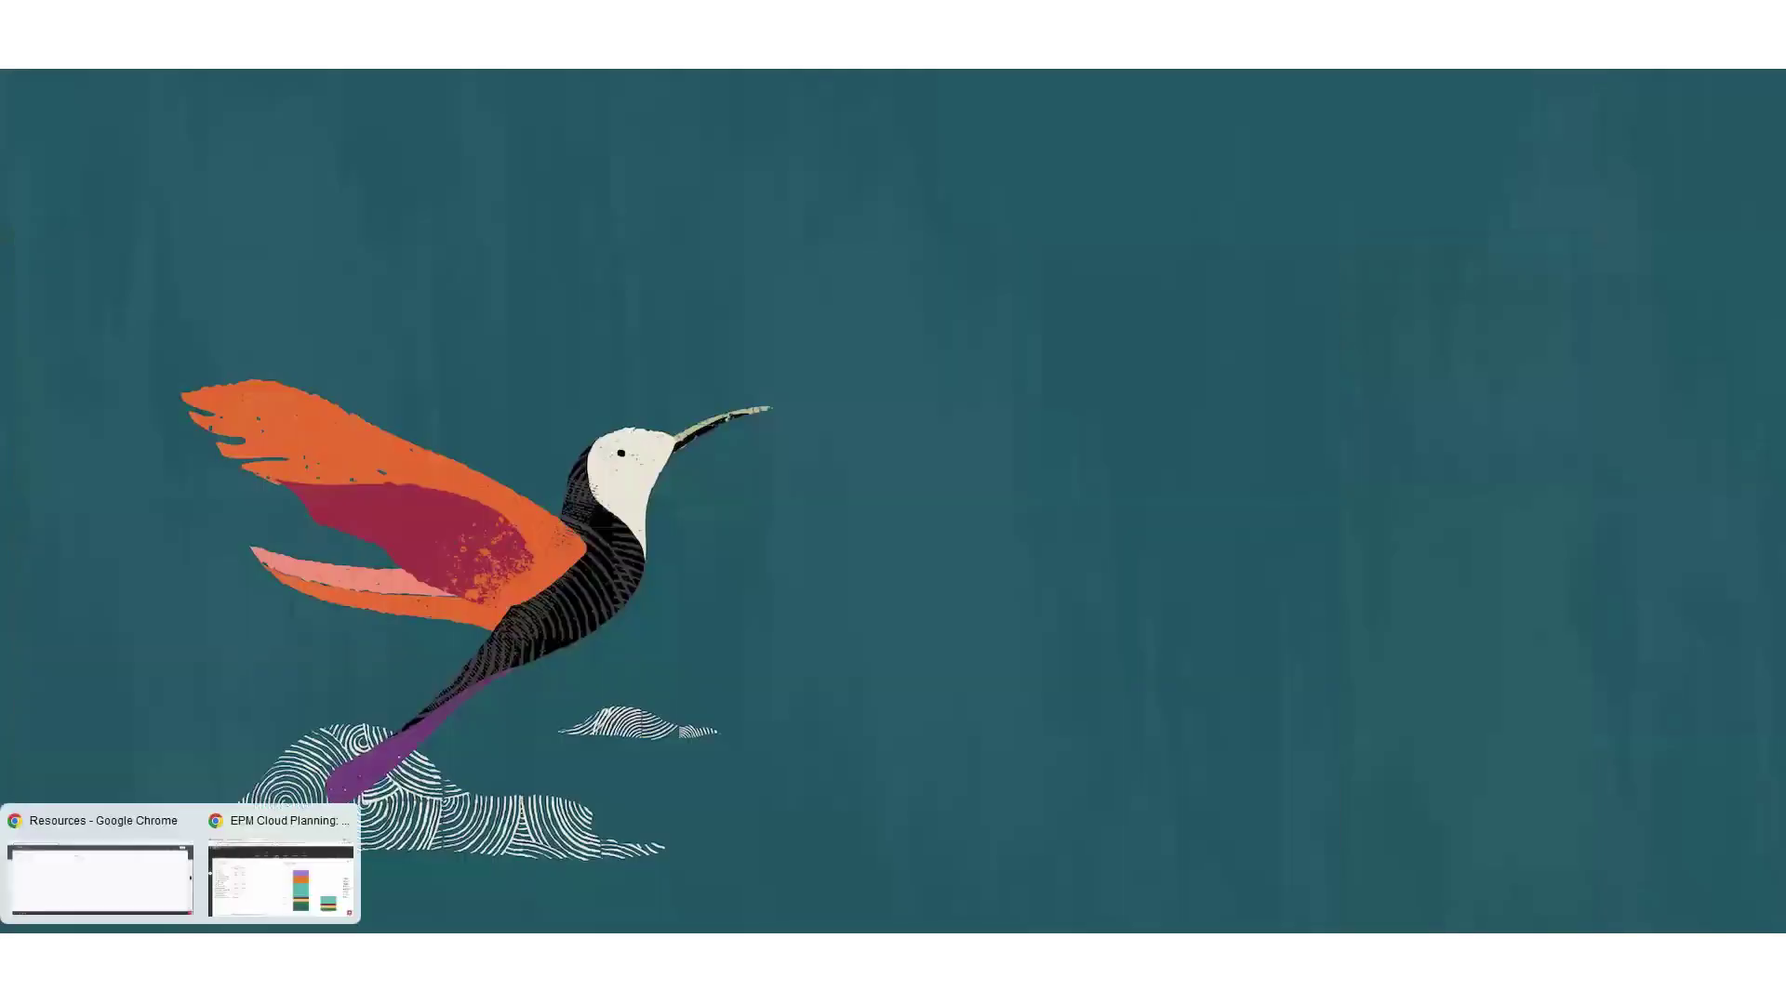
{"action": "left_click", "coordinate": [270, 882]}
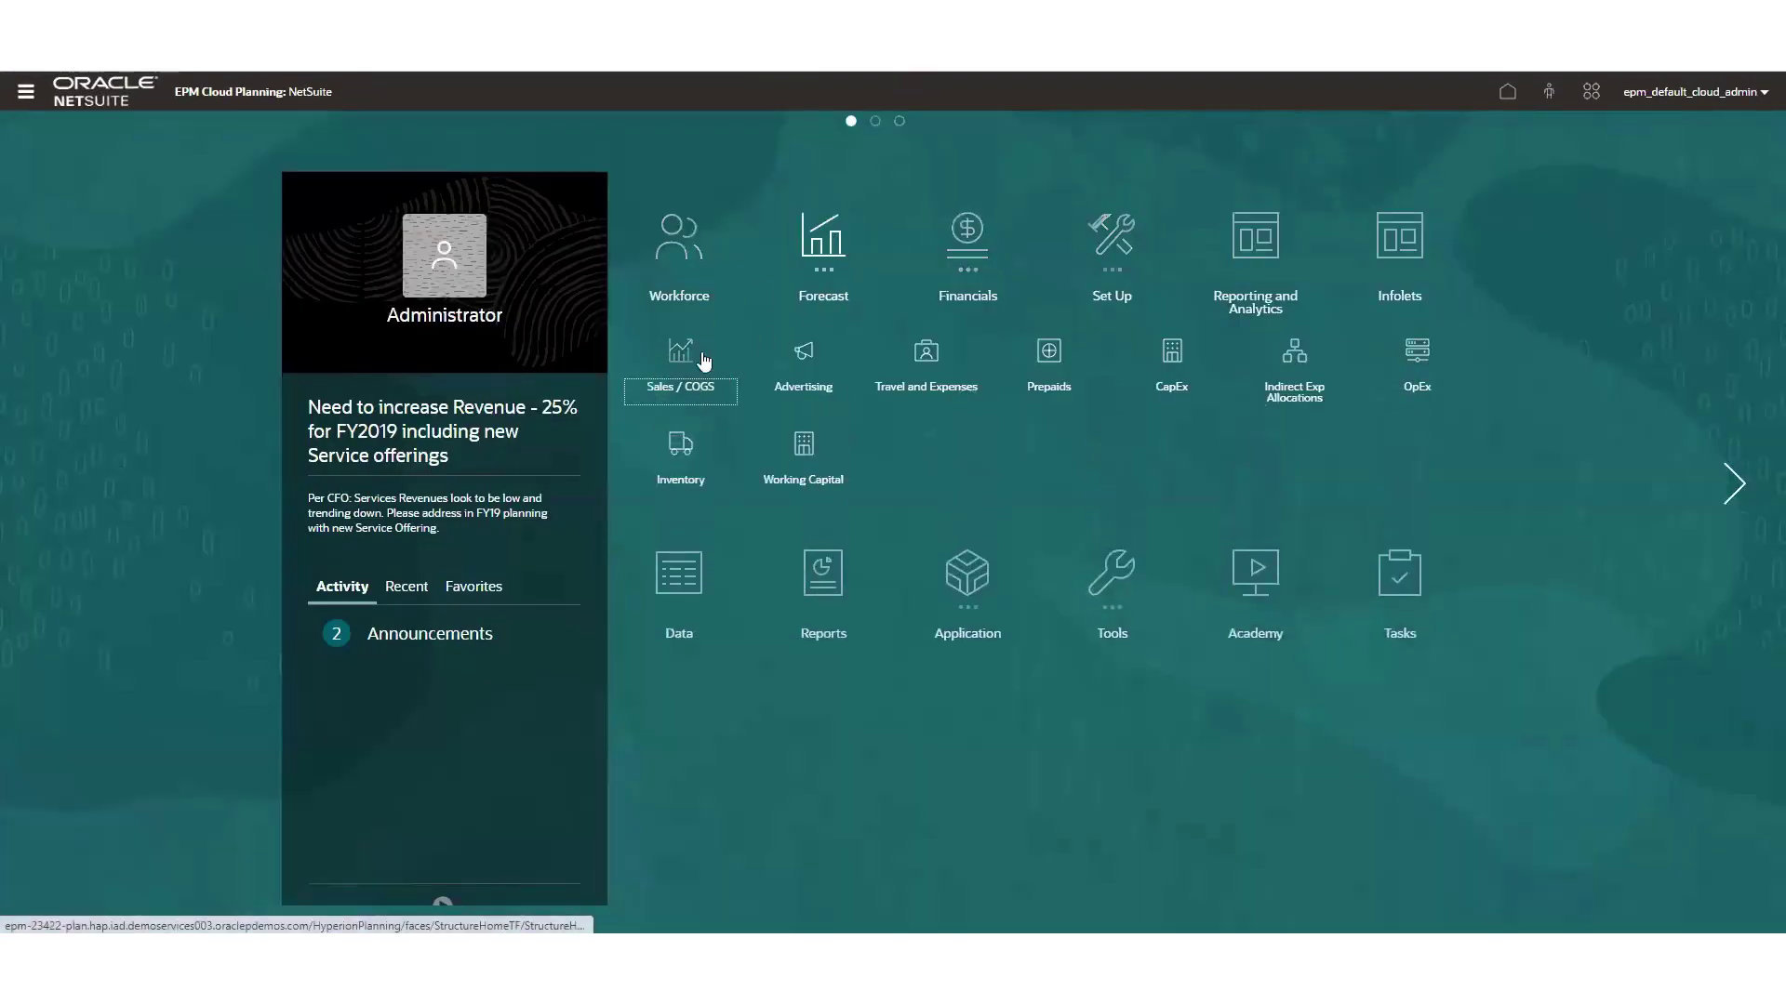
{"action": "left_click", "coordinate": [687, 342]}
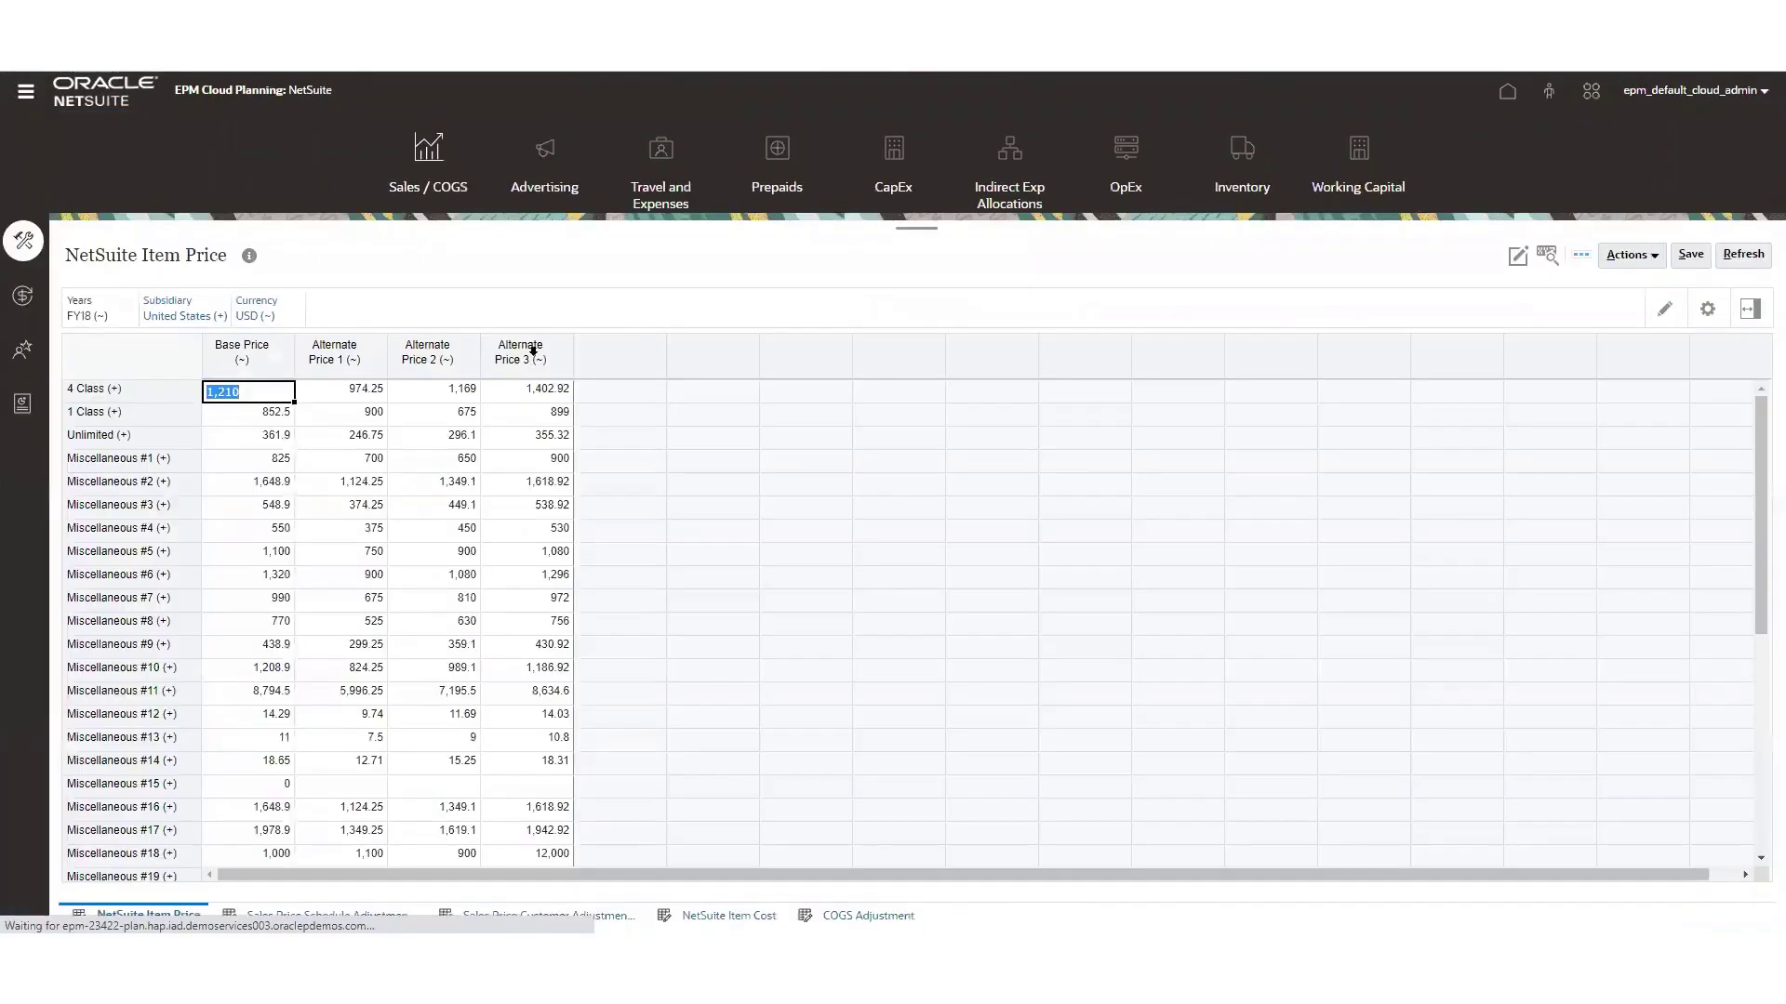
{"action": "left_click", "coordinate": [21, 298]}
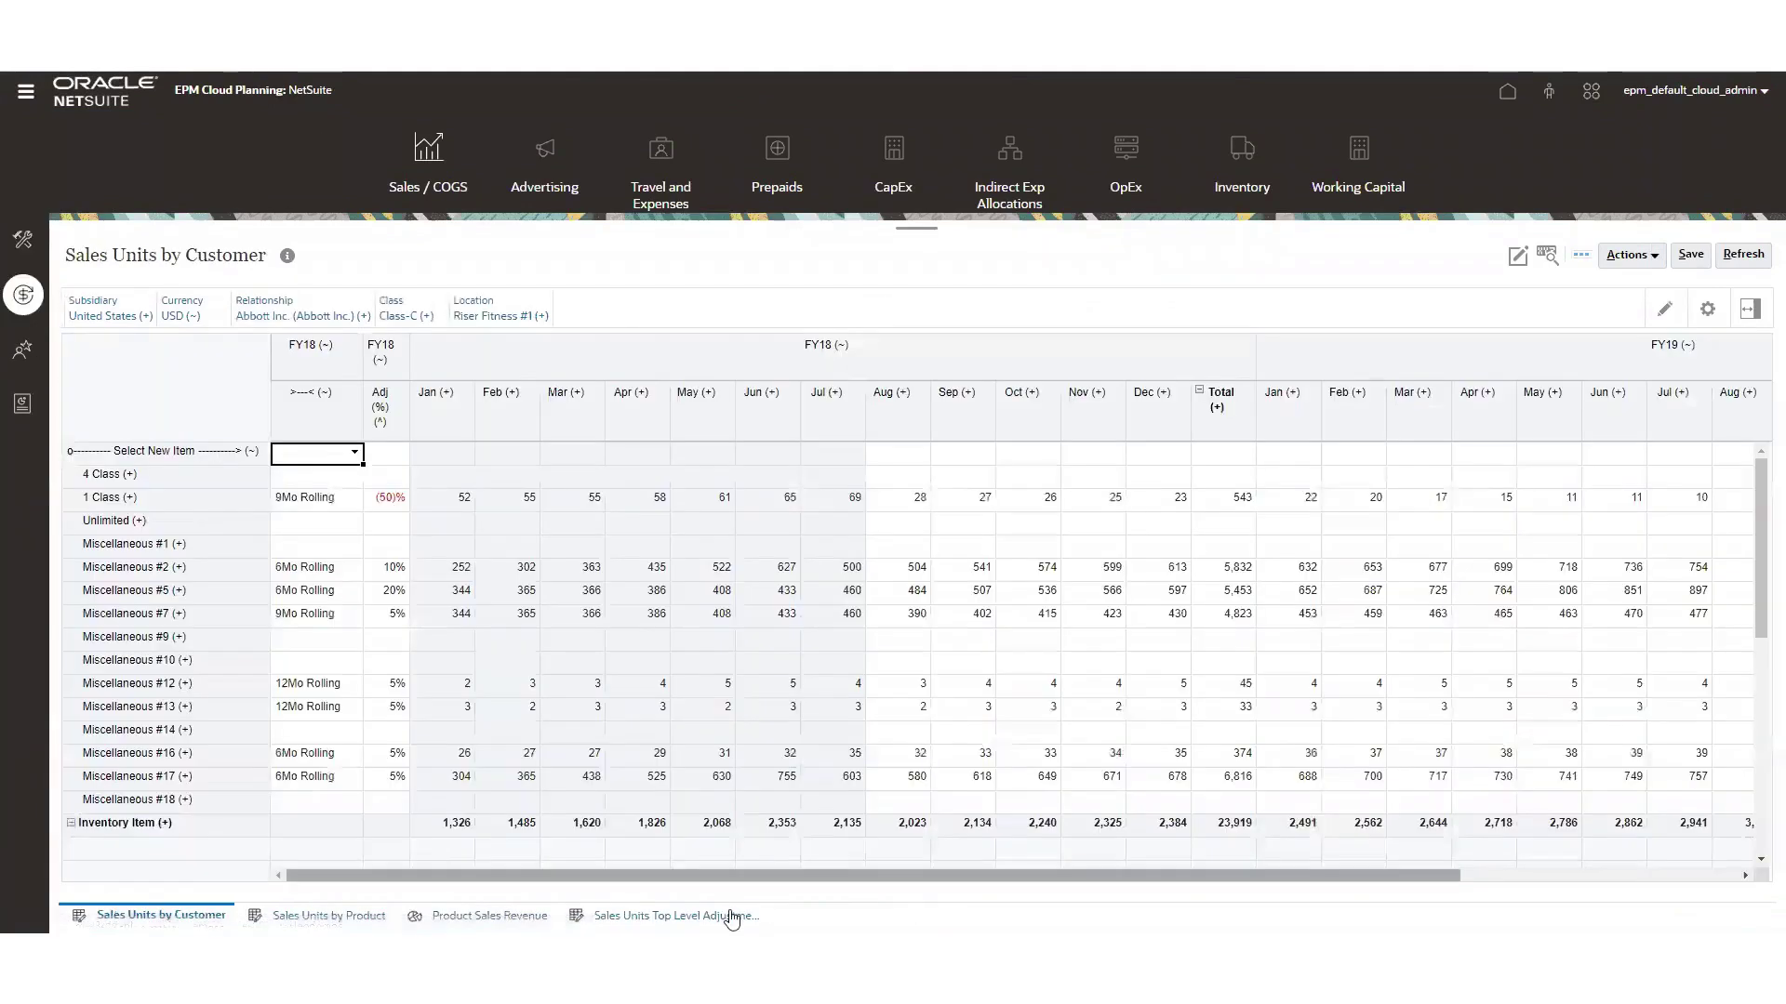
{"action": "left_click", "coordinate": [704, 918]}
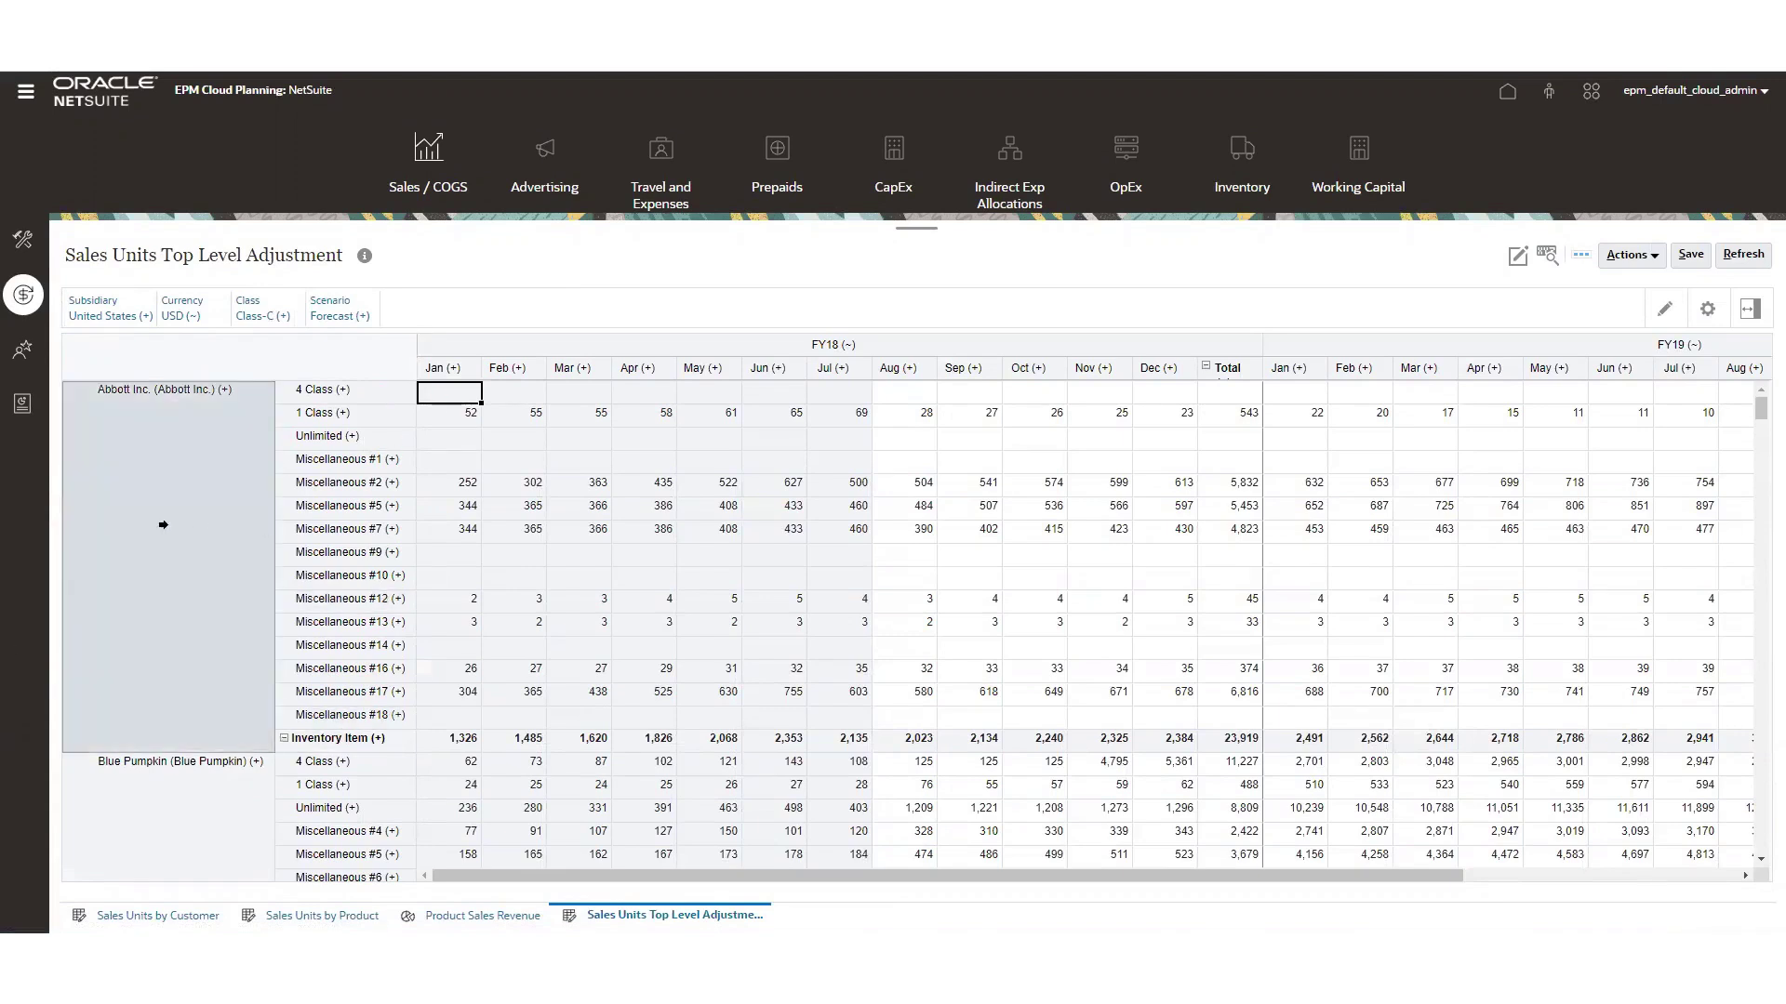
- Browse the archived forecasts available for the form's Scenario and close the member selection without changing it
{"action": "left_click", "coordinate": [342, 318]}
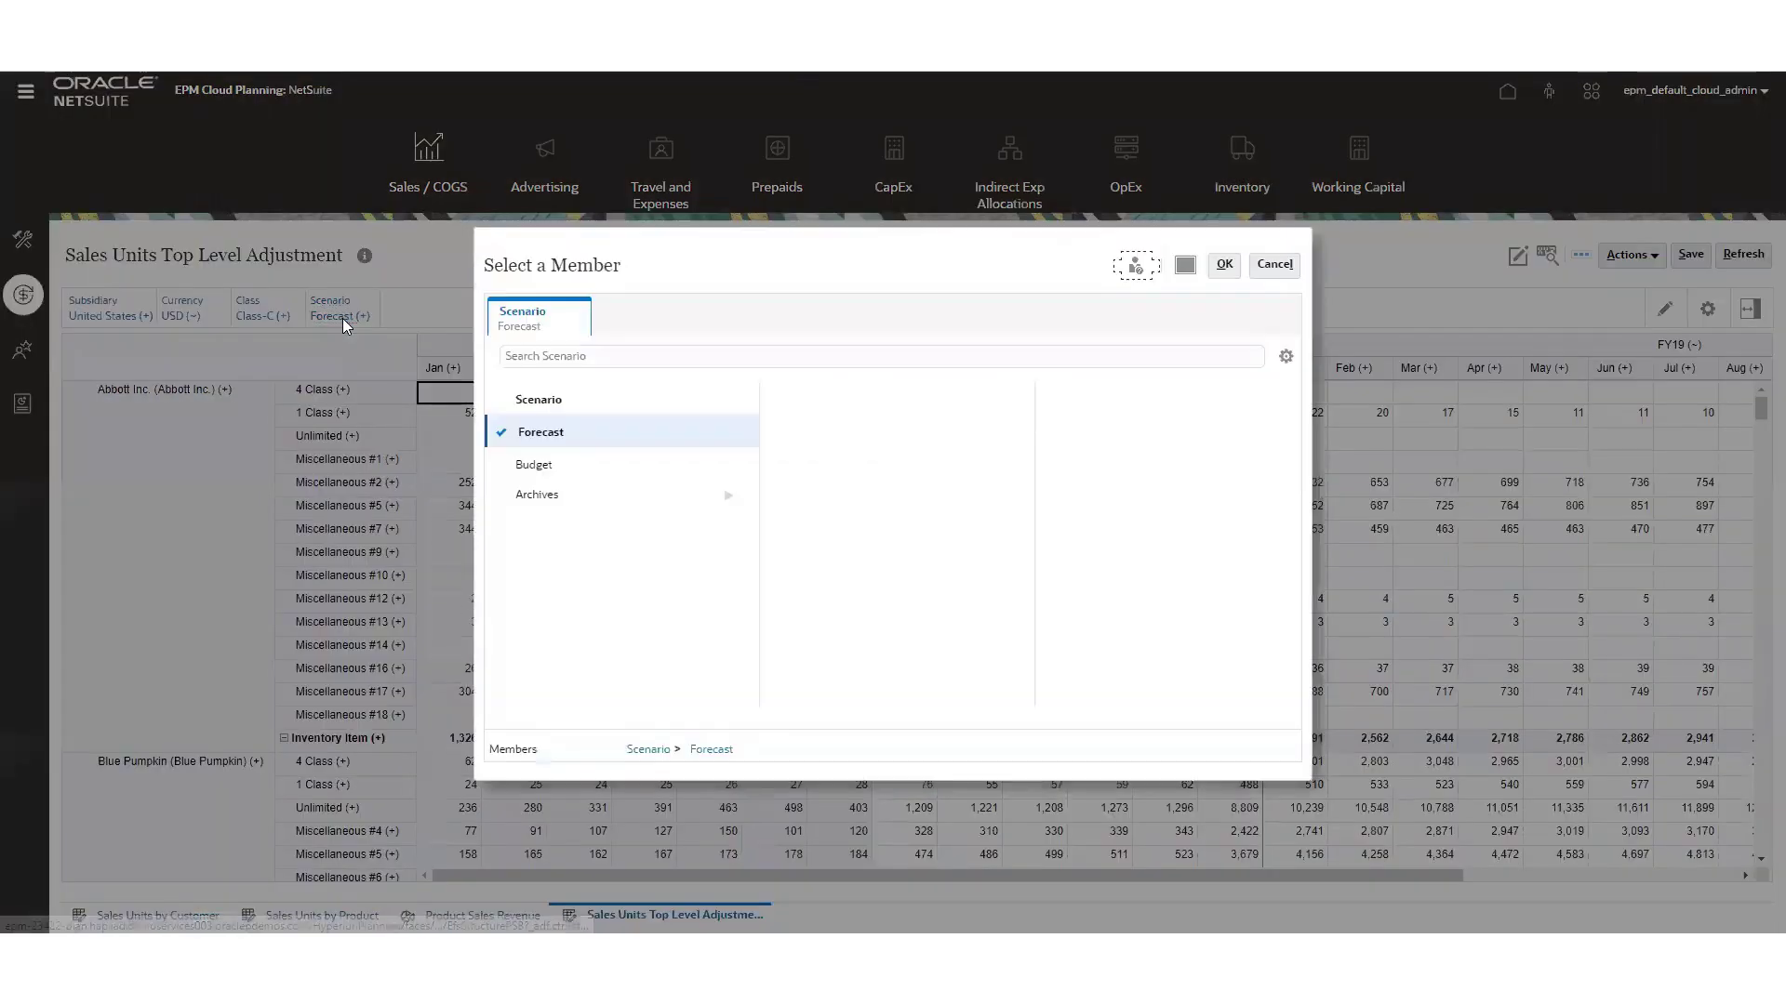
{"action": "left_click", "coordinate": [728, 497]}
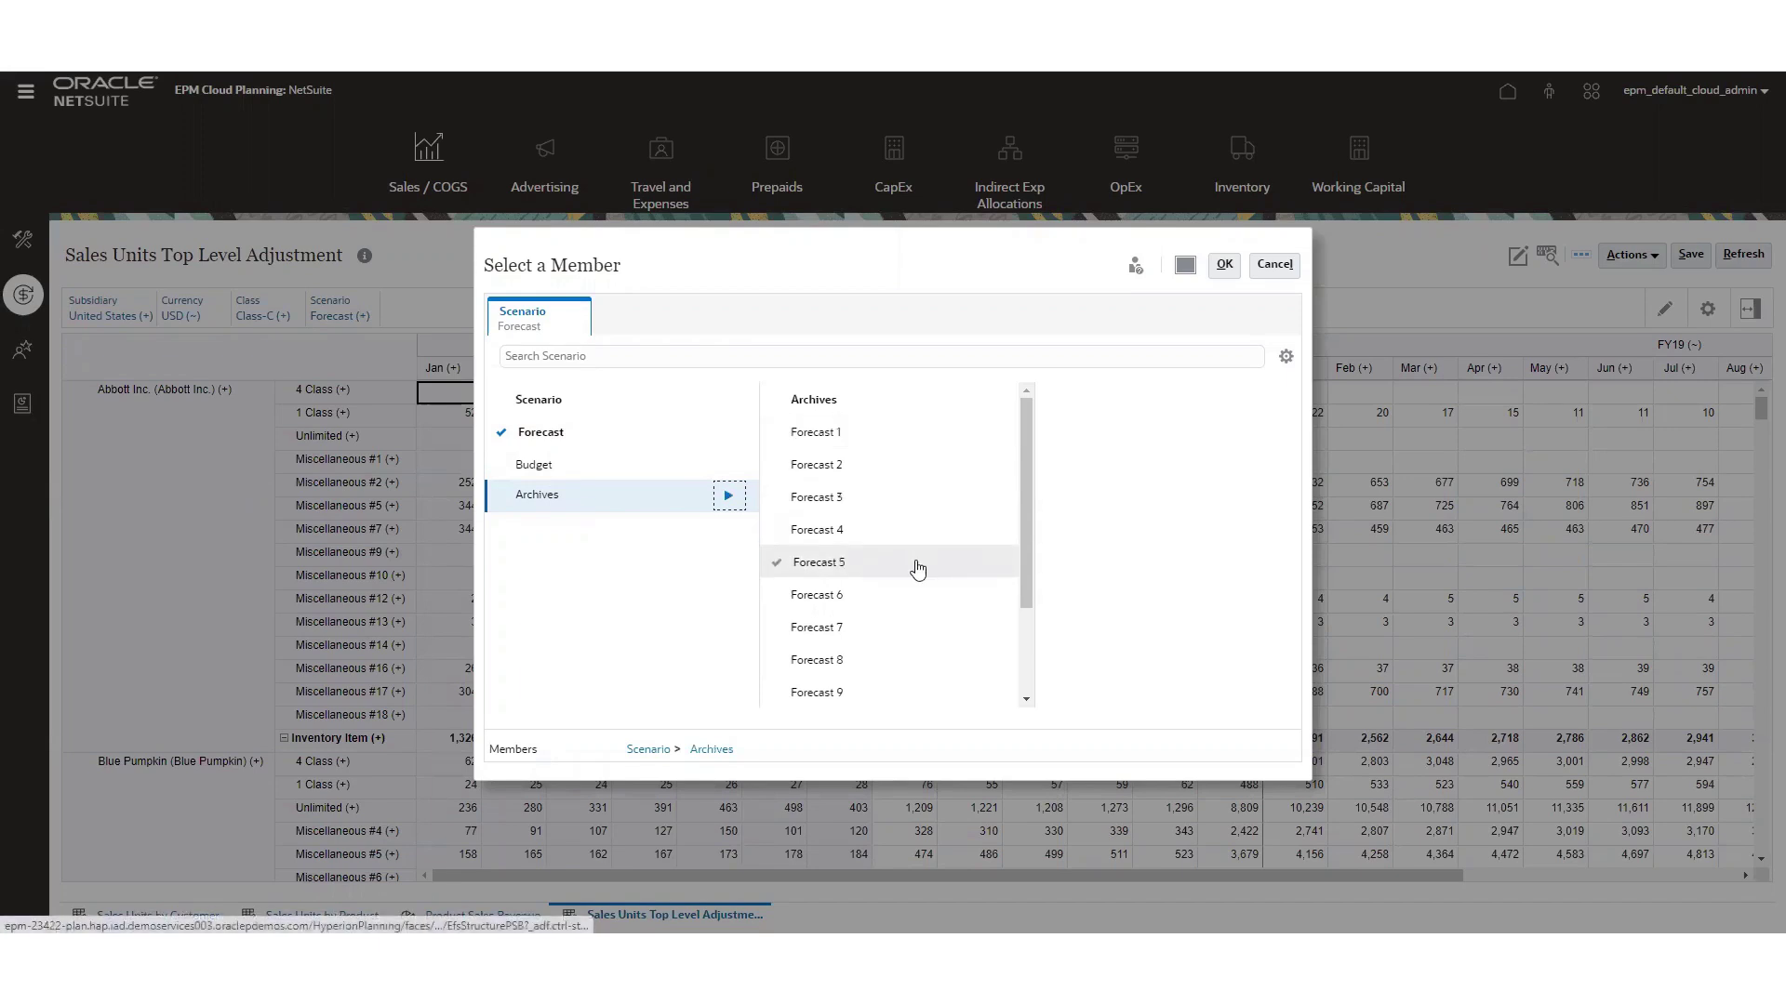
{"action": "left_click", "coordinate": [1275, 265]}
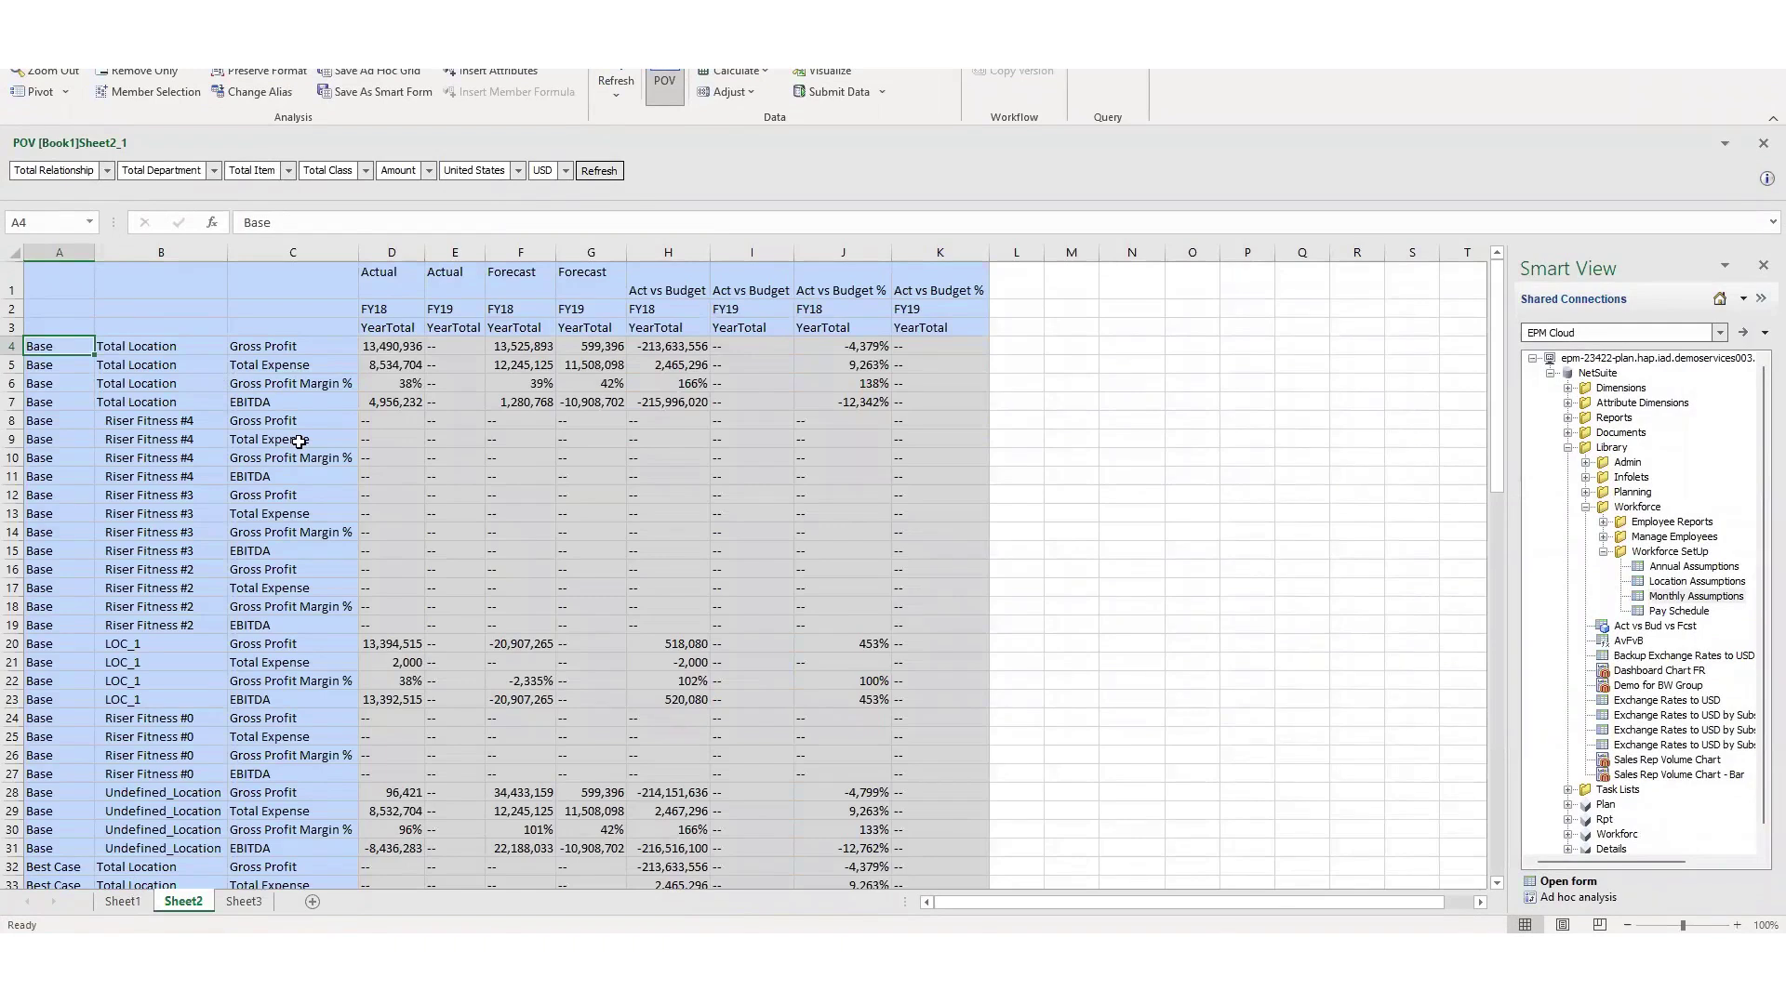
- In the Excel ad hoc grid on Sheet2, pivot the Version dimension from the rows back to the POV
{"action": "left_click", "coordinate": [67, 93]}
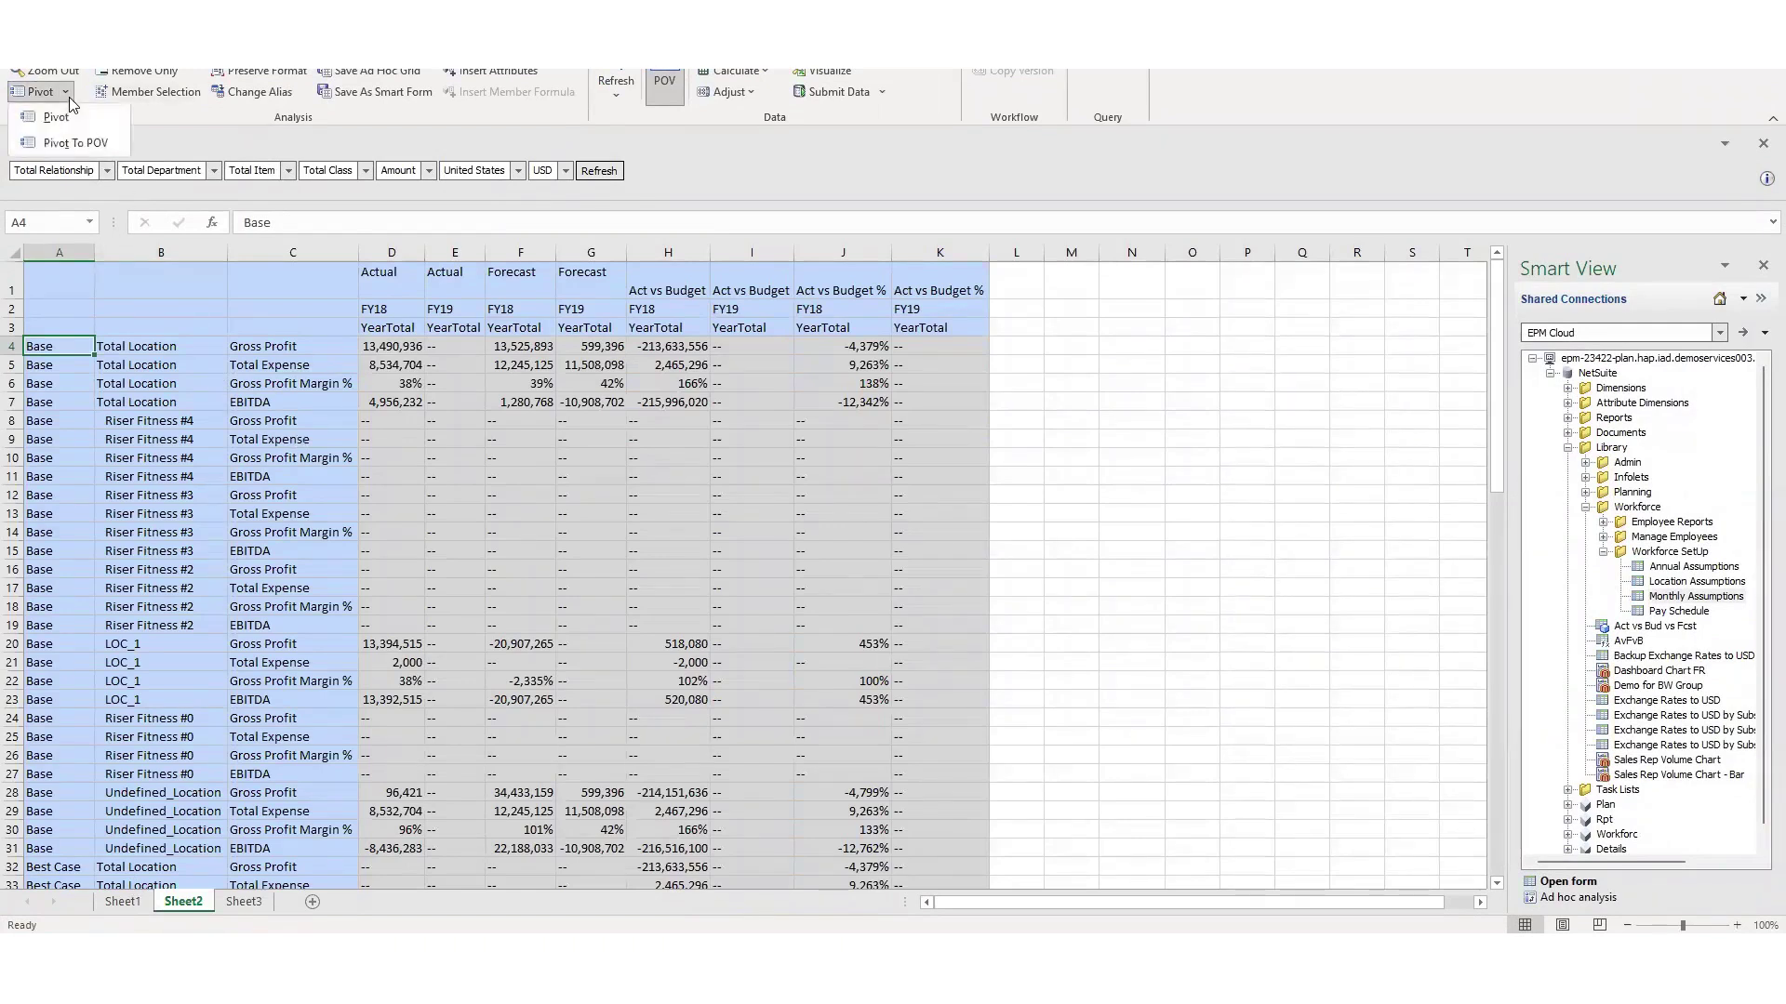
{"action": "left_click", "coordinate": [75, 144]}
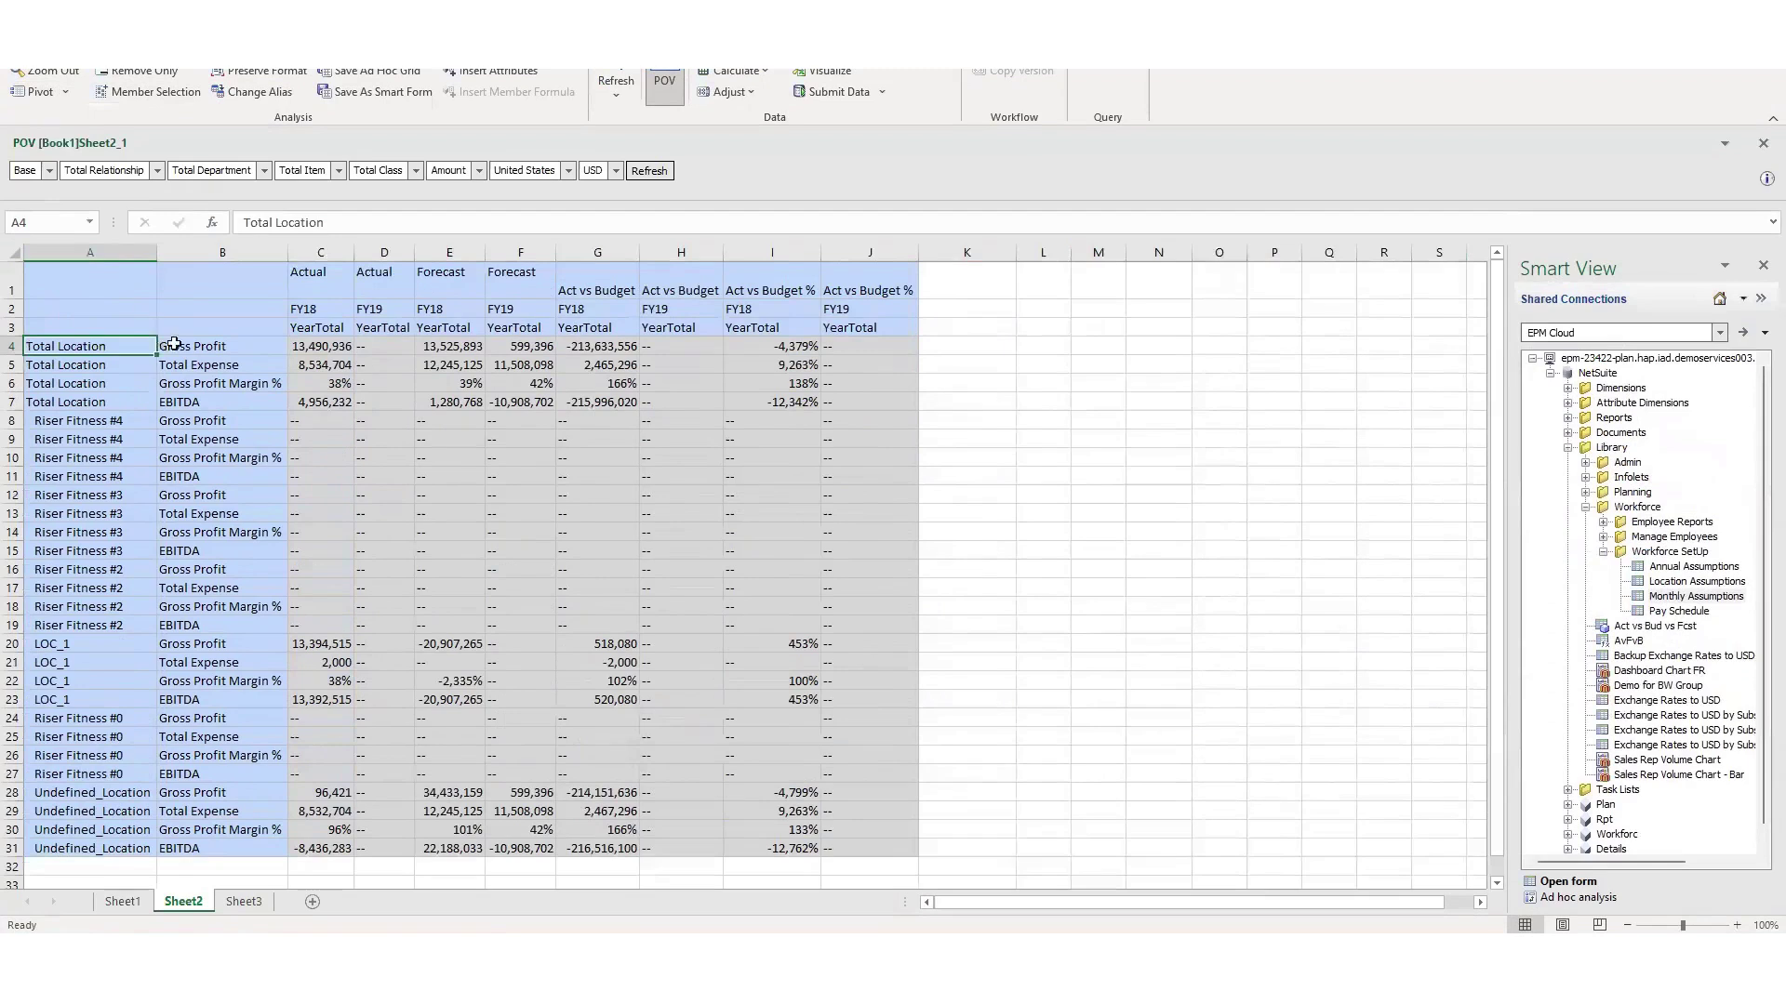
{"action": "left_click", "coordinate": [220, 346]}
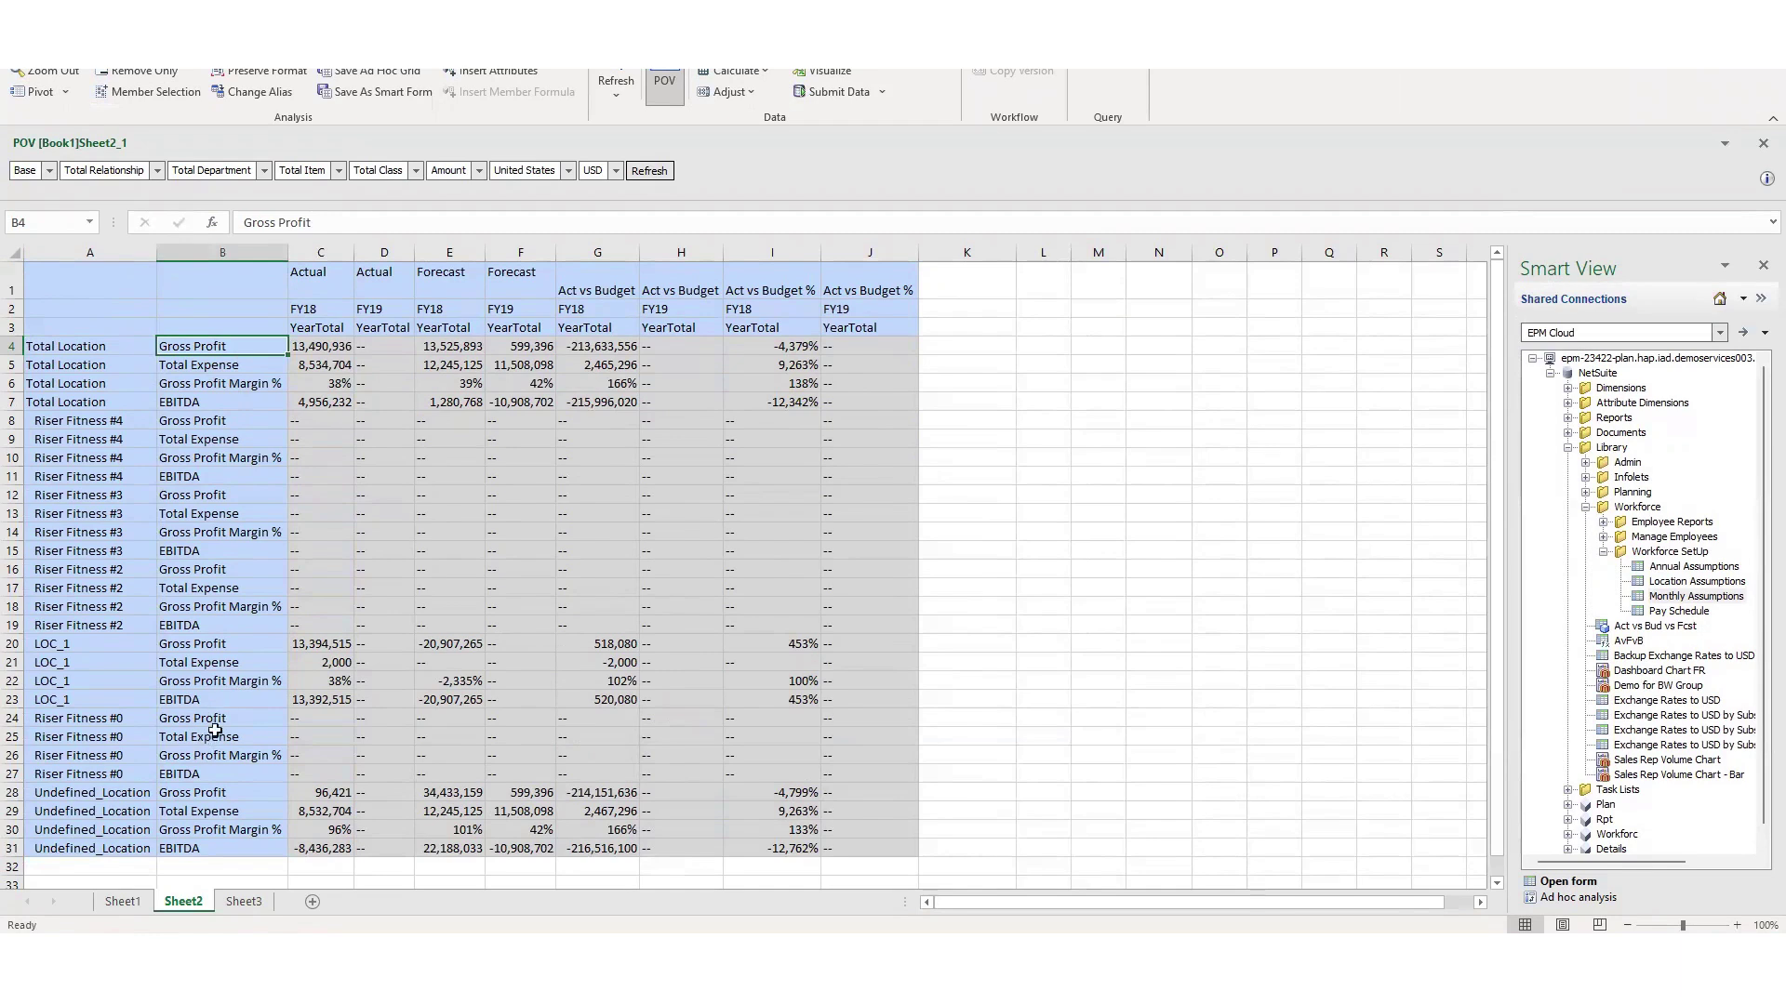
- Dock the floating POV above the ad hoc grid on Sheet4 and reduce the grid's rows to Gross Profit only
{"action": "left_click", "coordinate": [124, 900]}
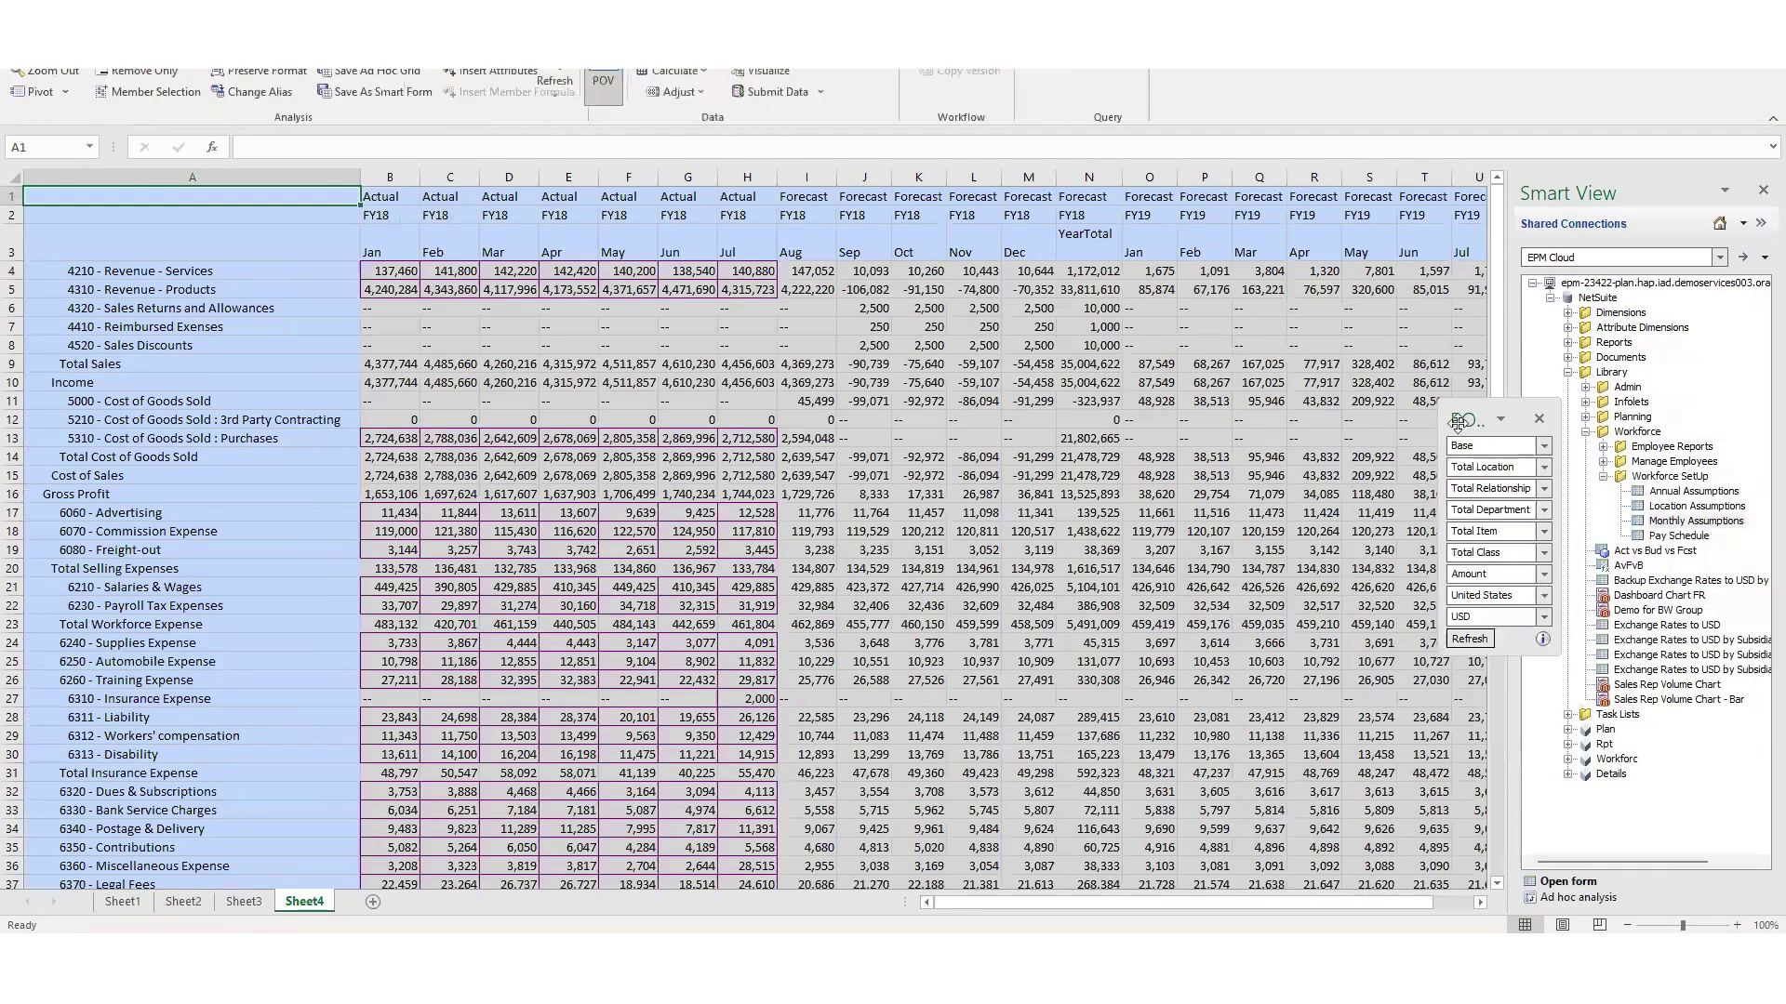
{"action": "left_click_drag", "start_coordinate": [1457, 423], "coordinate": [741, 149]}
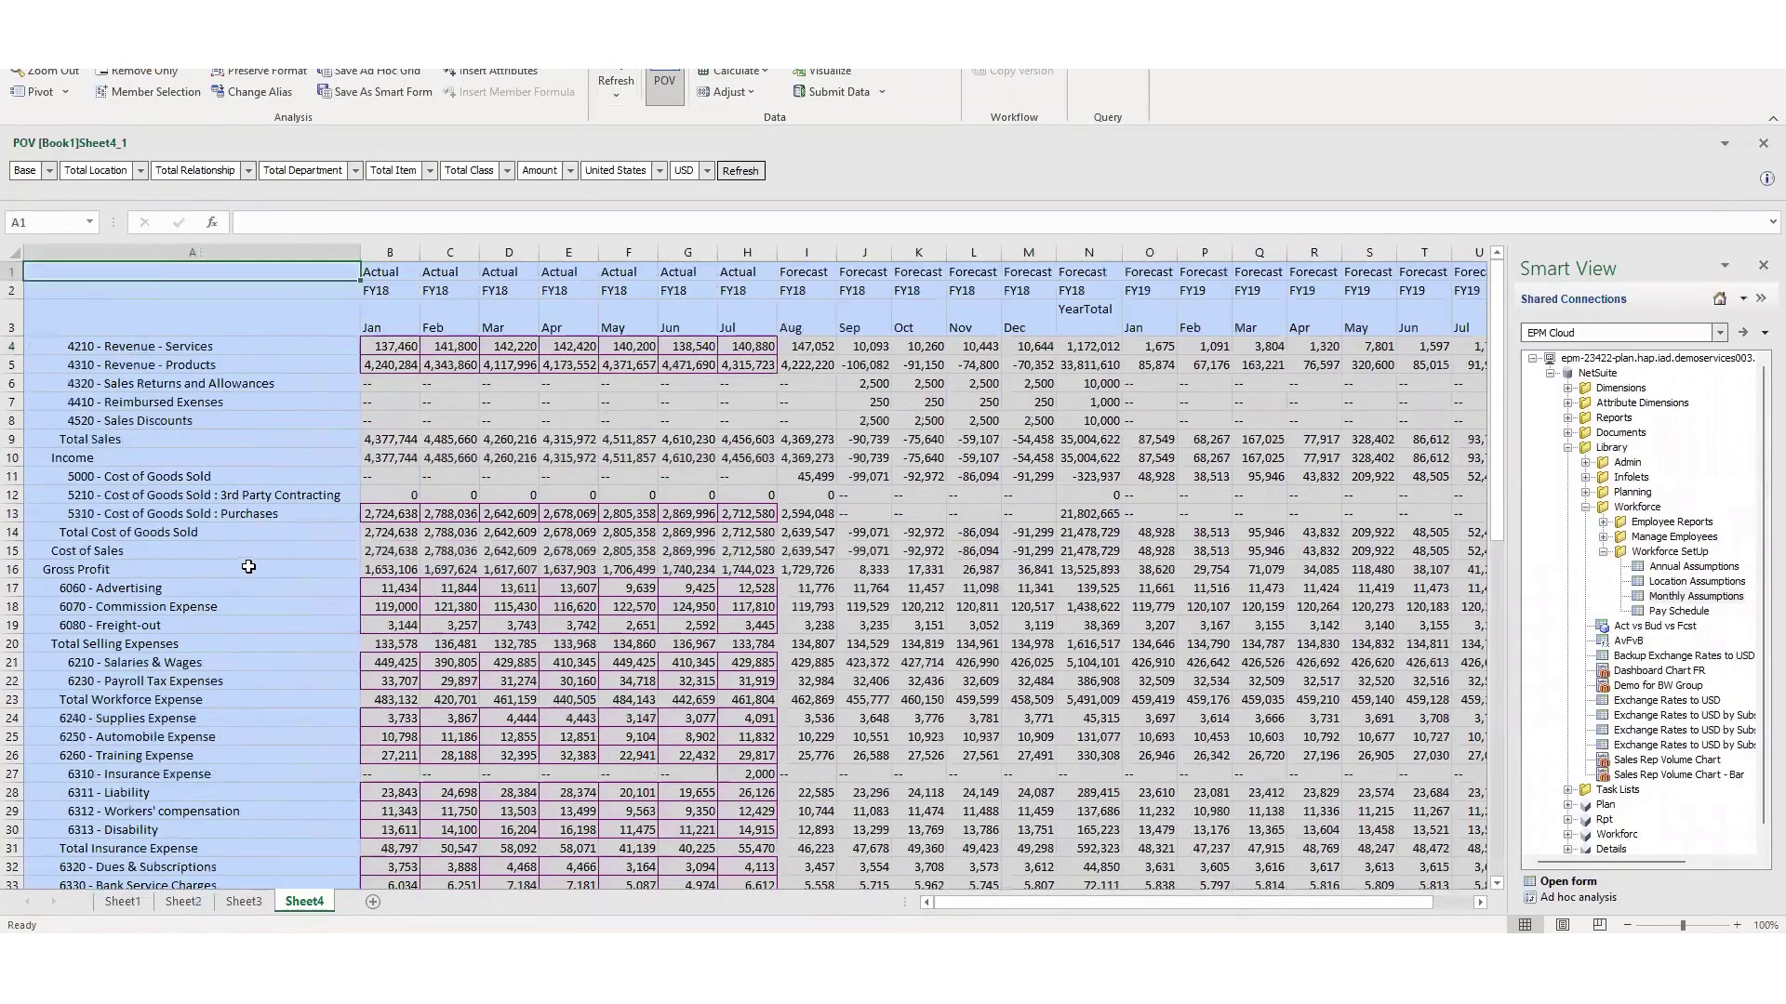
{"action": "left_click", "coordinate": [247, 568]}
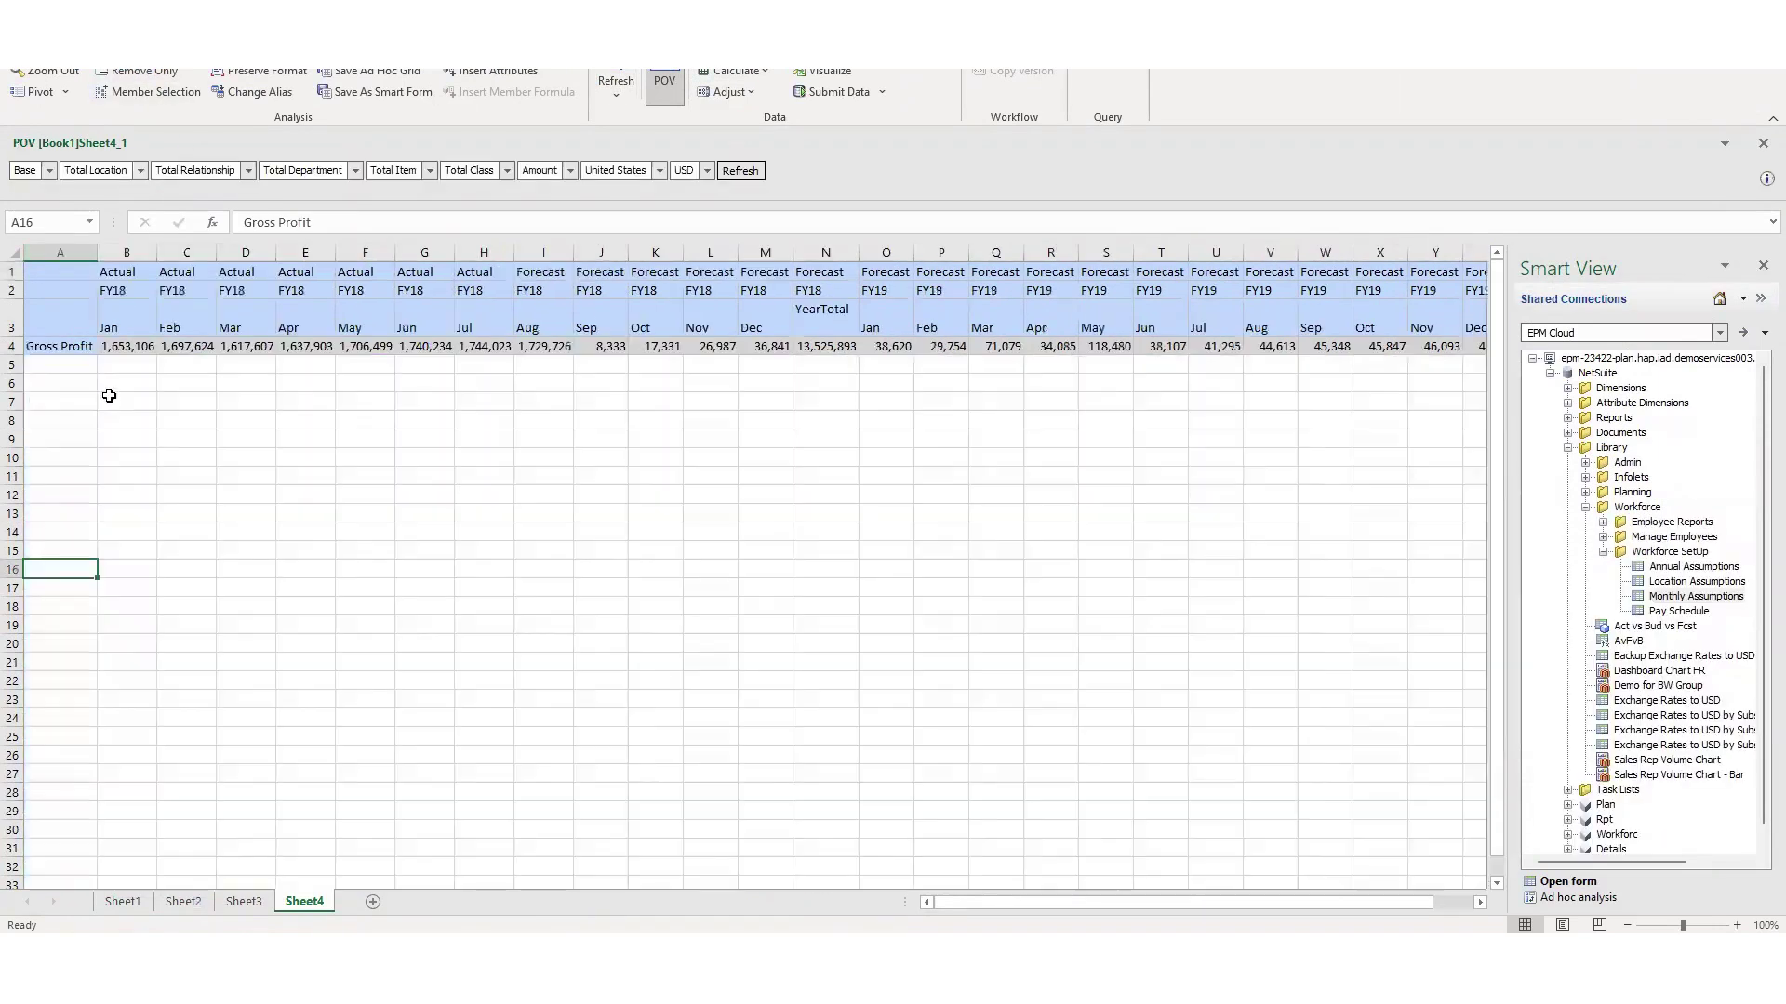
- Add a Total Expense row below Gross Profit and refresh the grid
{"action": "left_click", "coordinate": [71, 364]}
{"action": "type", "text": "Expense"}
{"action": "key", "text": "Return"}
{"action": "left_click", "coordinate": [740, 170]}
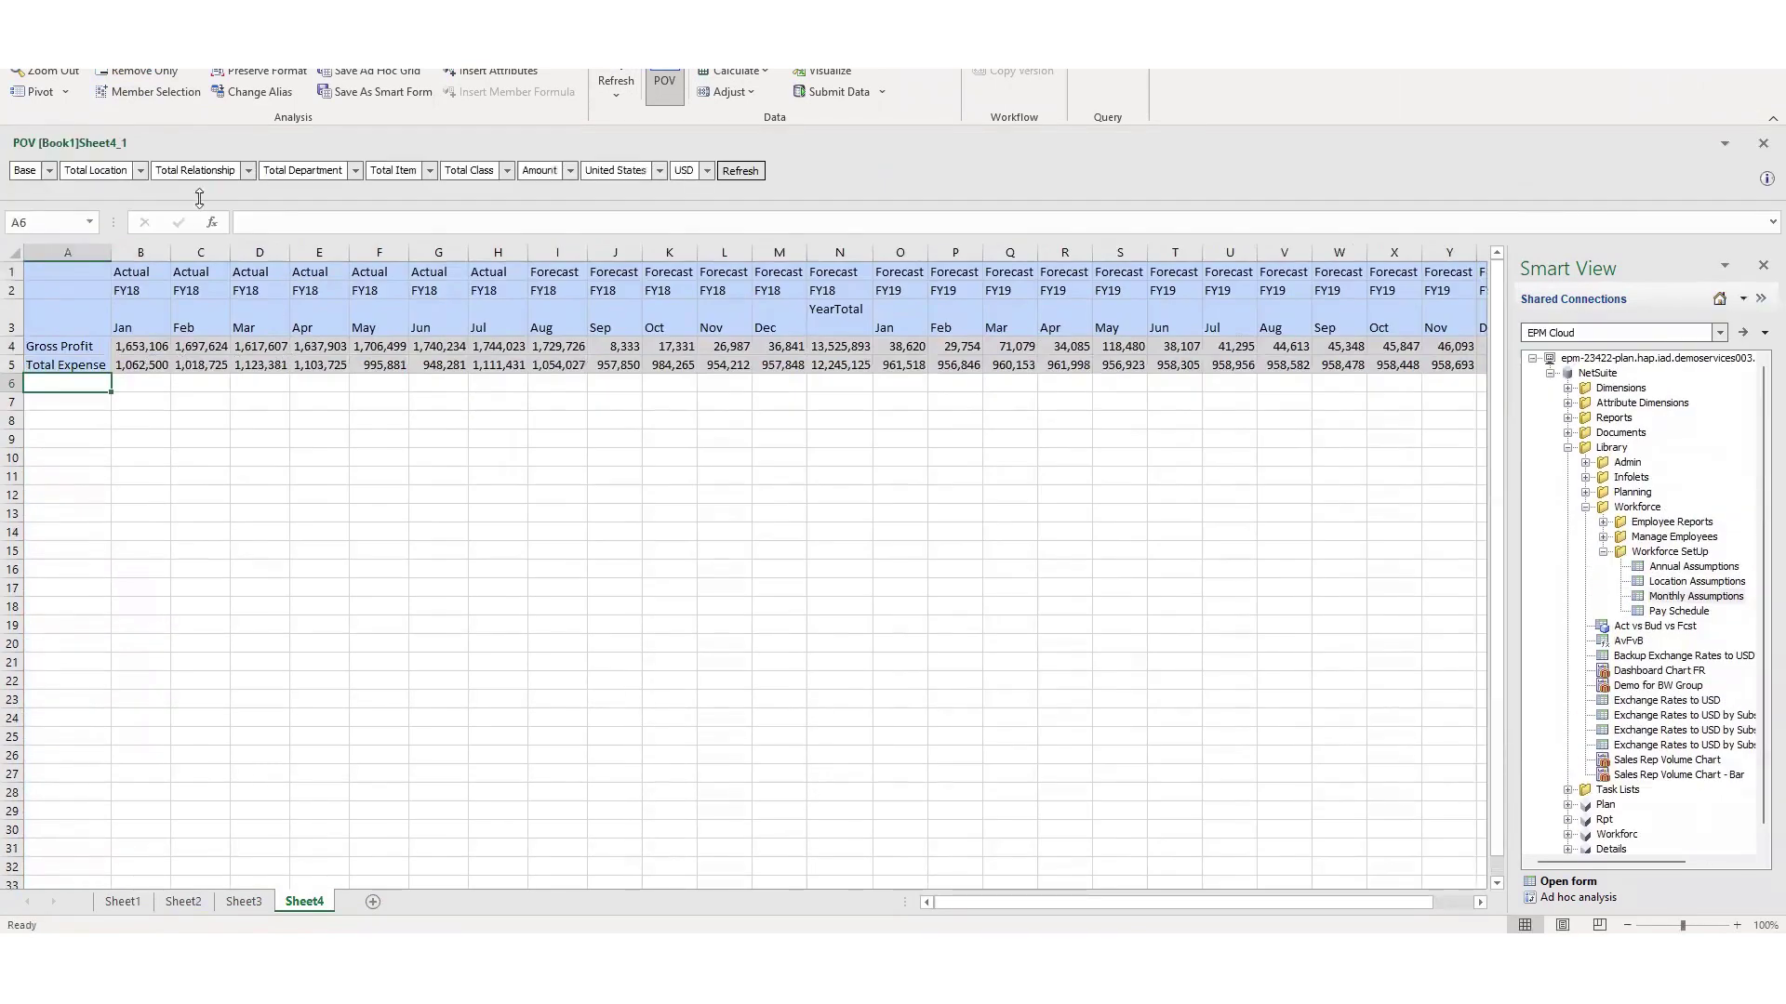
- Add Best Case and Worst Case to the selected Version members in Sheet4's POV
{"action": "left_click", "coordinate": [49, 171]}
{"action": "left_click", "coordinate": [49, 199]}
{"action": "left_click", "coordinate": [290, 295]}
{"action": "left_click", "coordinate": [290, 311]}
{"action": "left_click", "coordinate": [533, 415]}
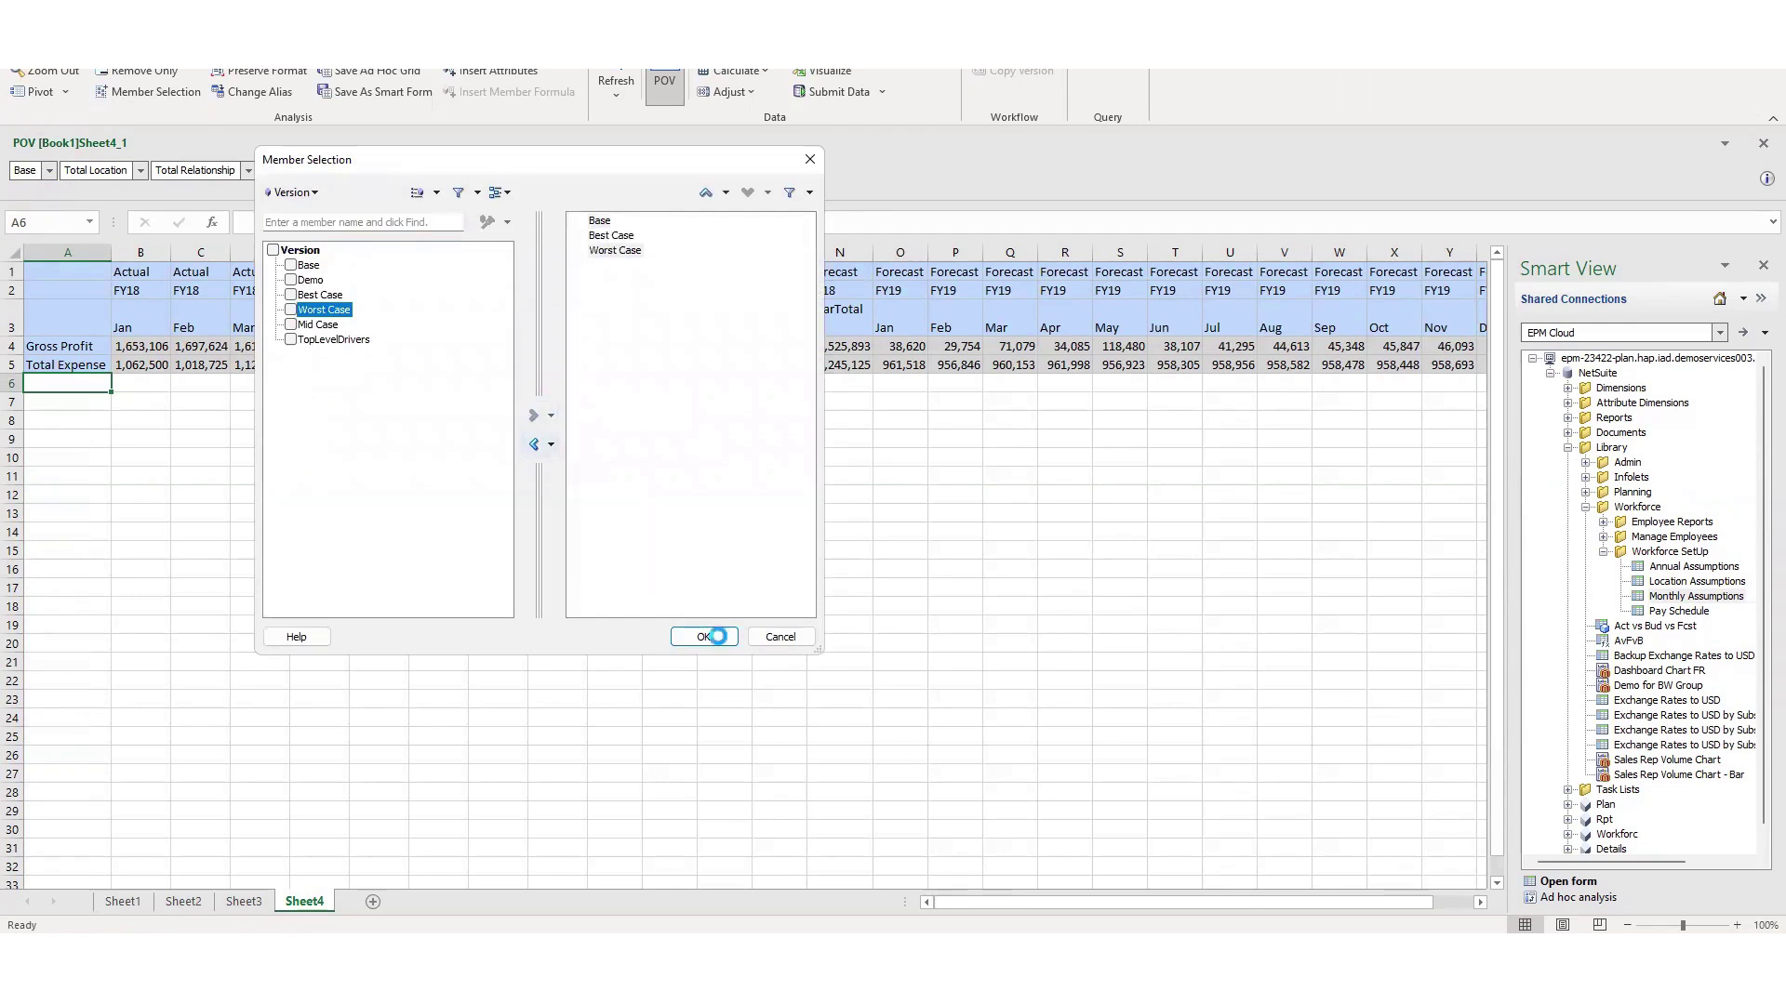
{"action": "left_click", "coordinate": [720, 637]}
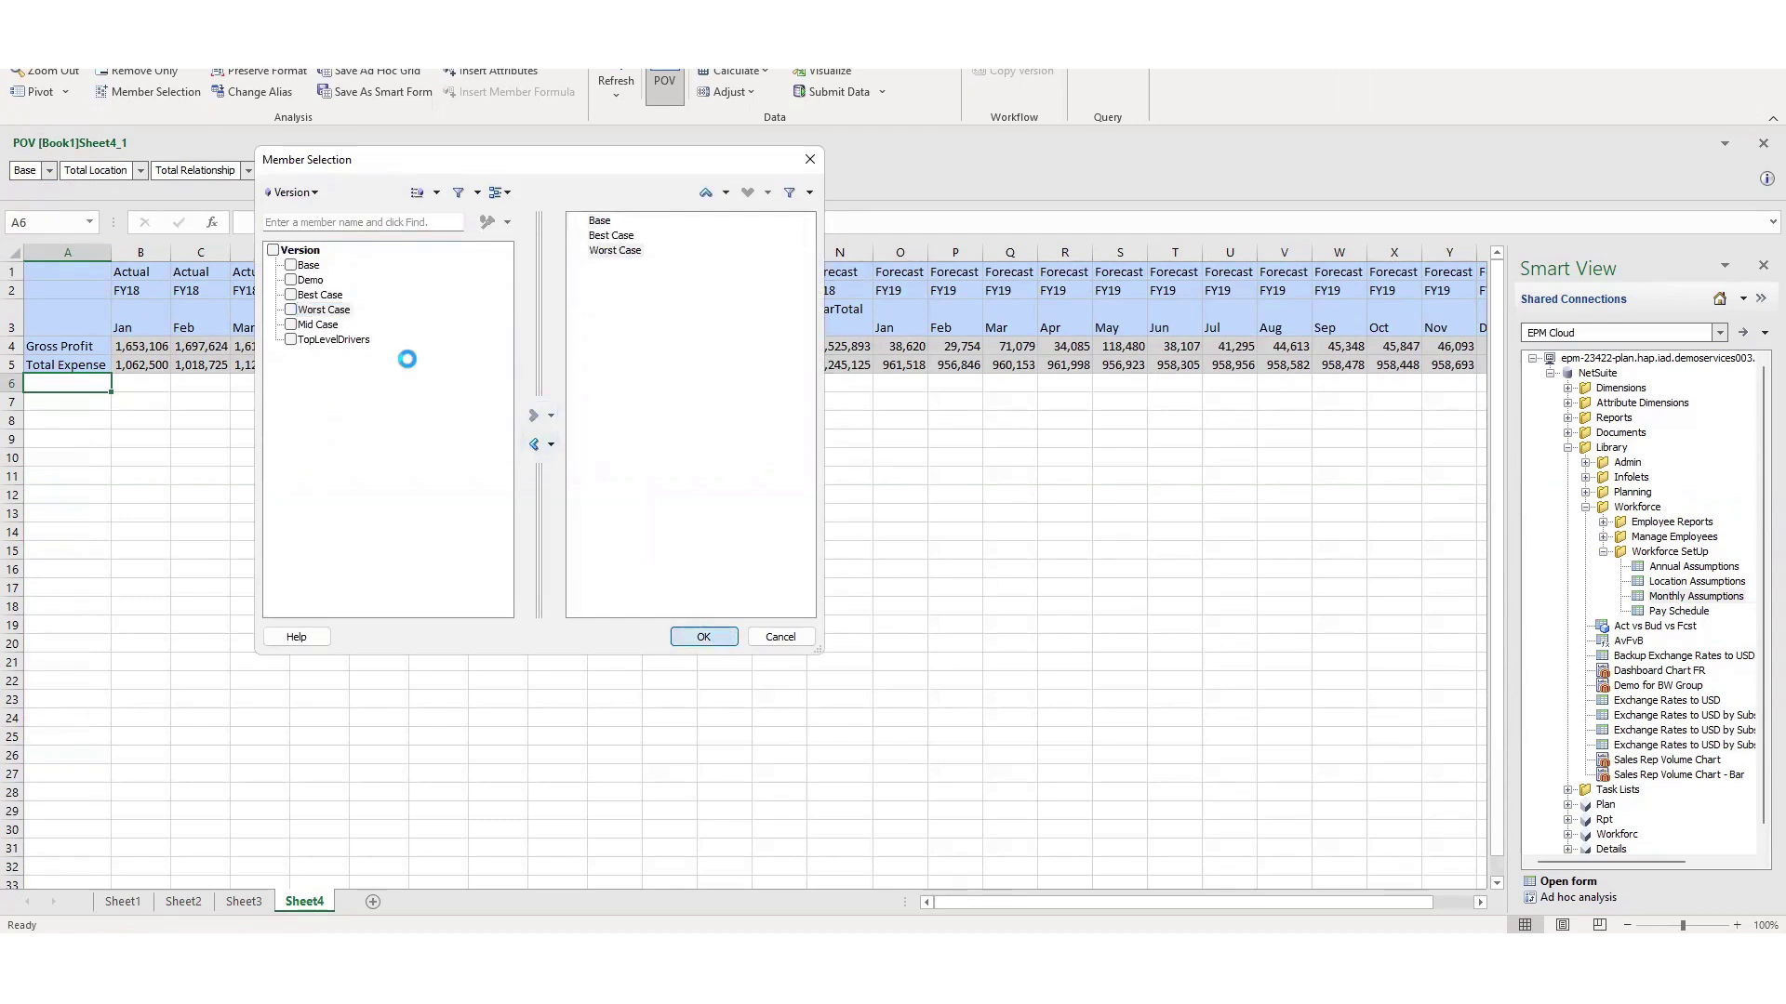